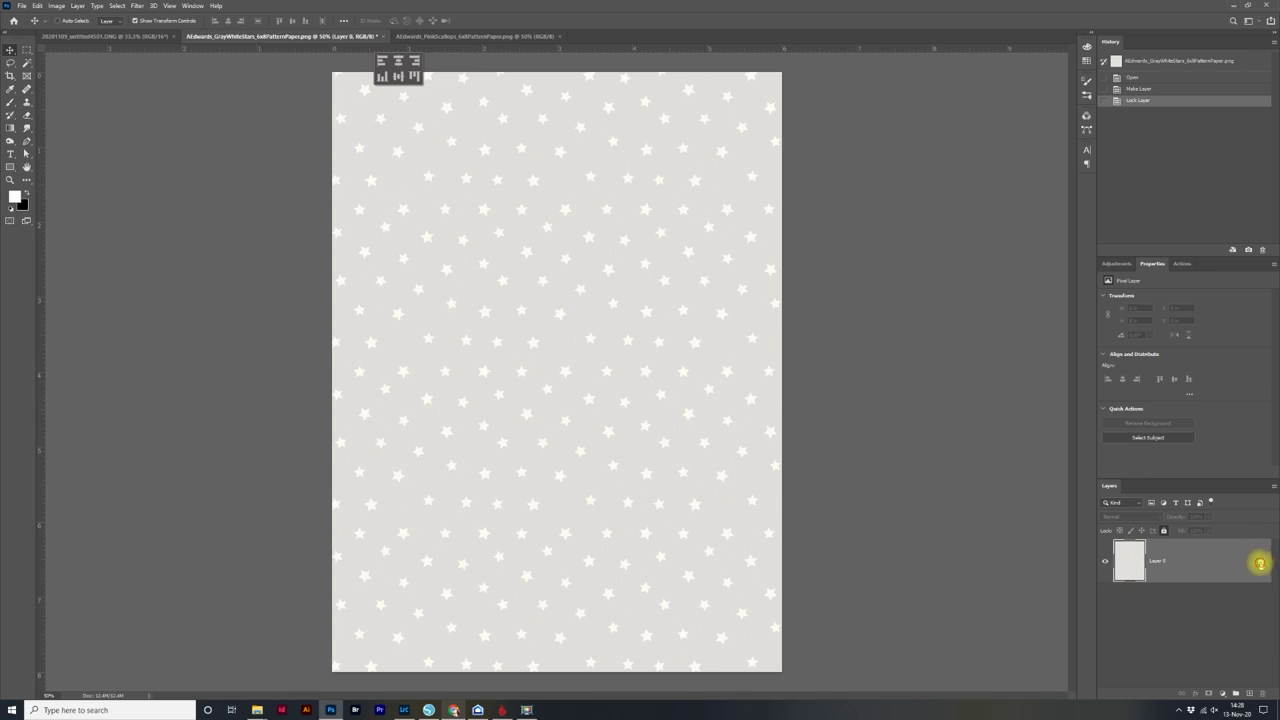
# Unlock the star pattern layer, delete its grey background with the Magic Wand, and clear the selection
pyautogui.click(1260, 563)
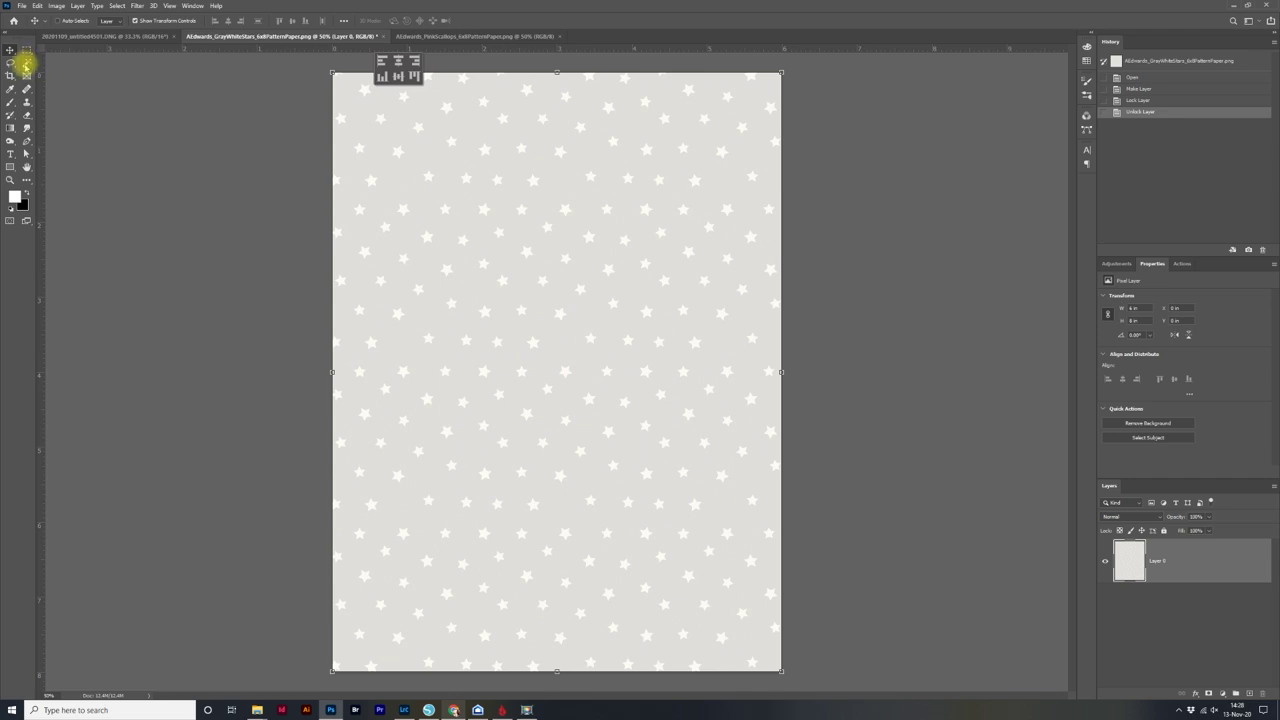
pyautogui.click(25, 63)
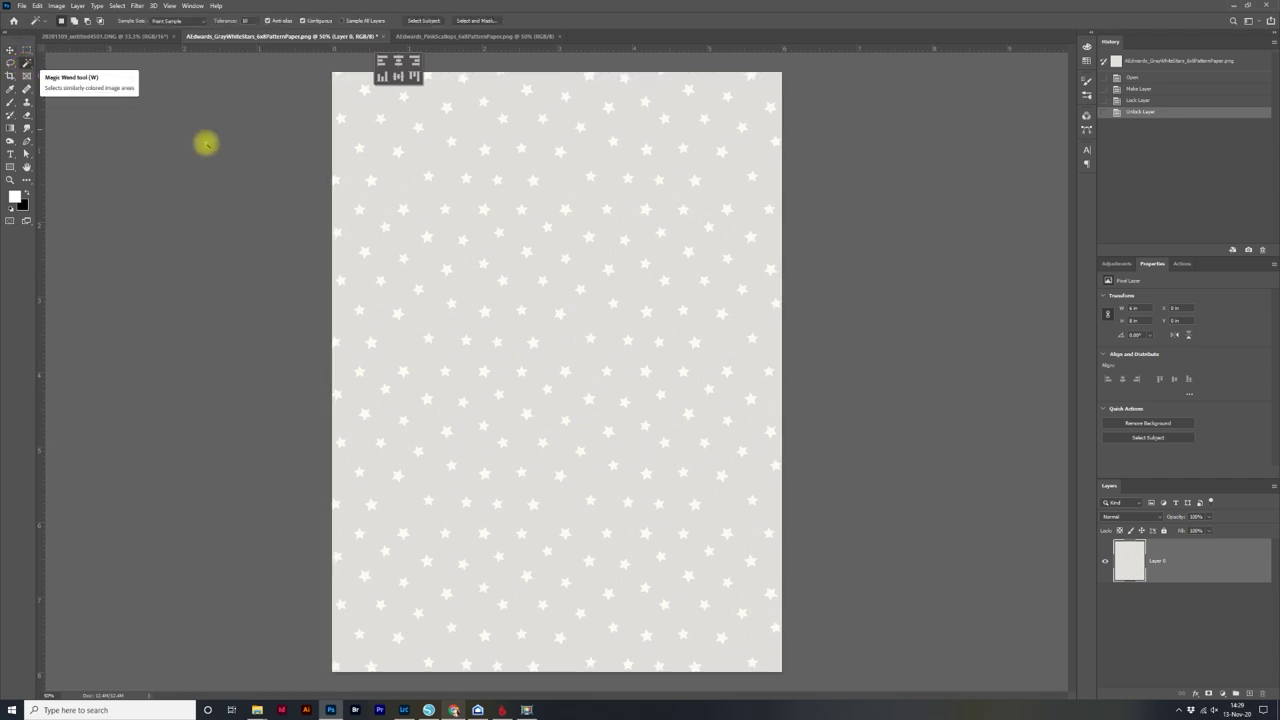
pyautogui.click(563, 181)
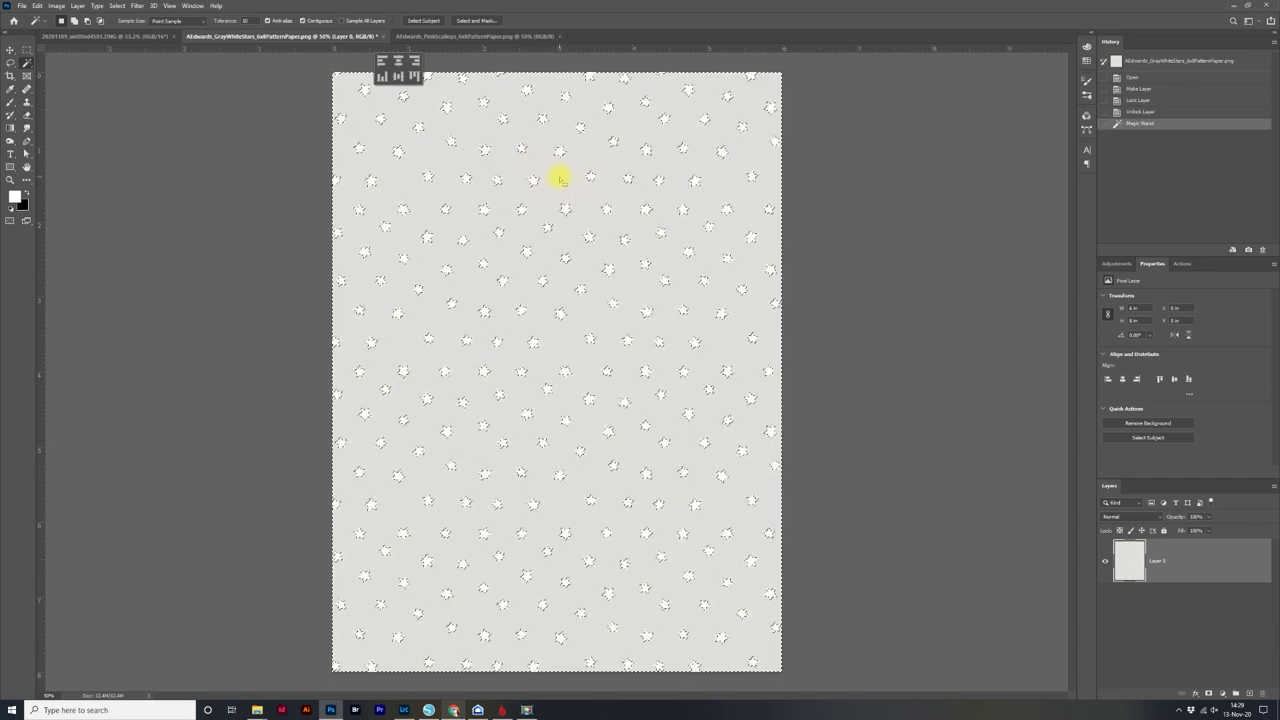
pyautogui.press('Delete')
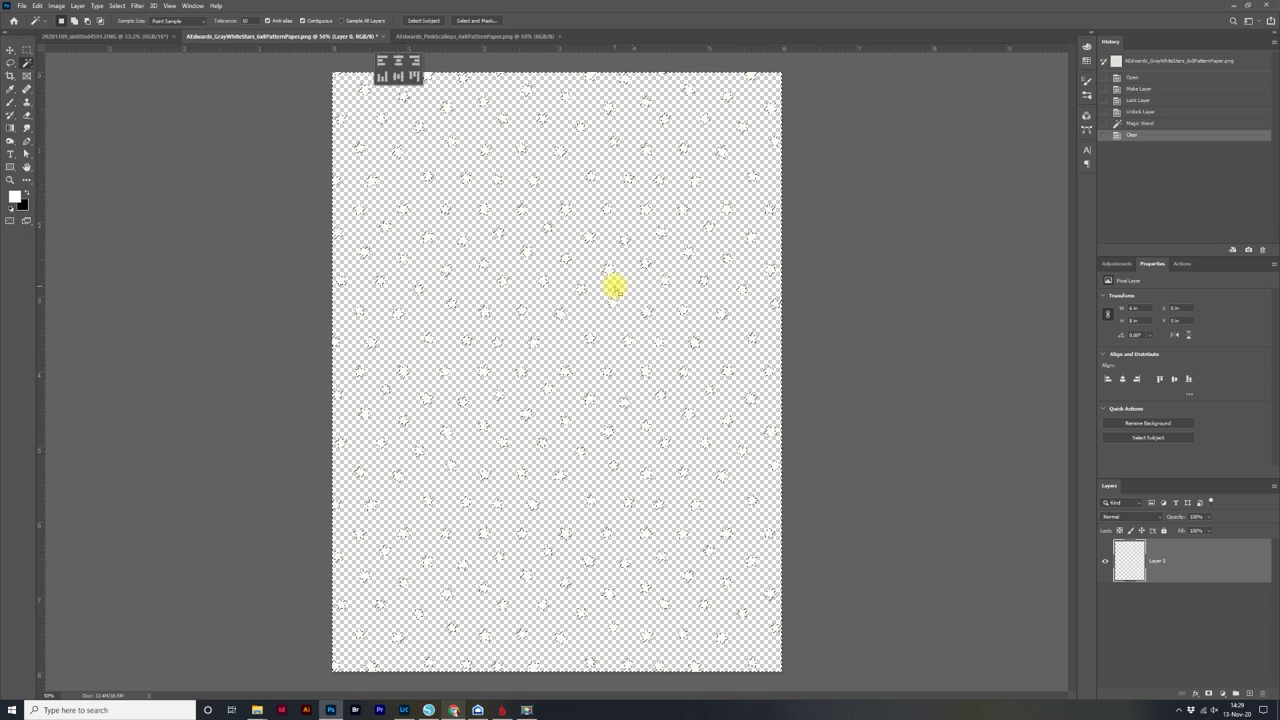
pyautogui.hotkey('ctrl', 'd')
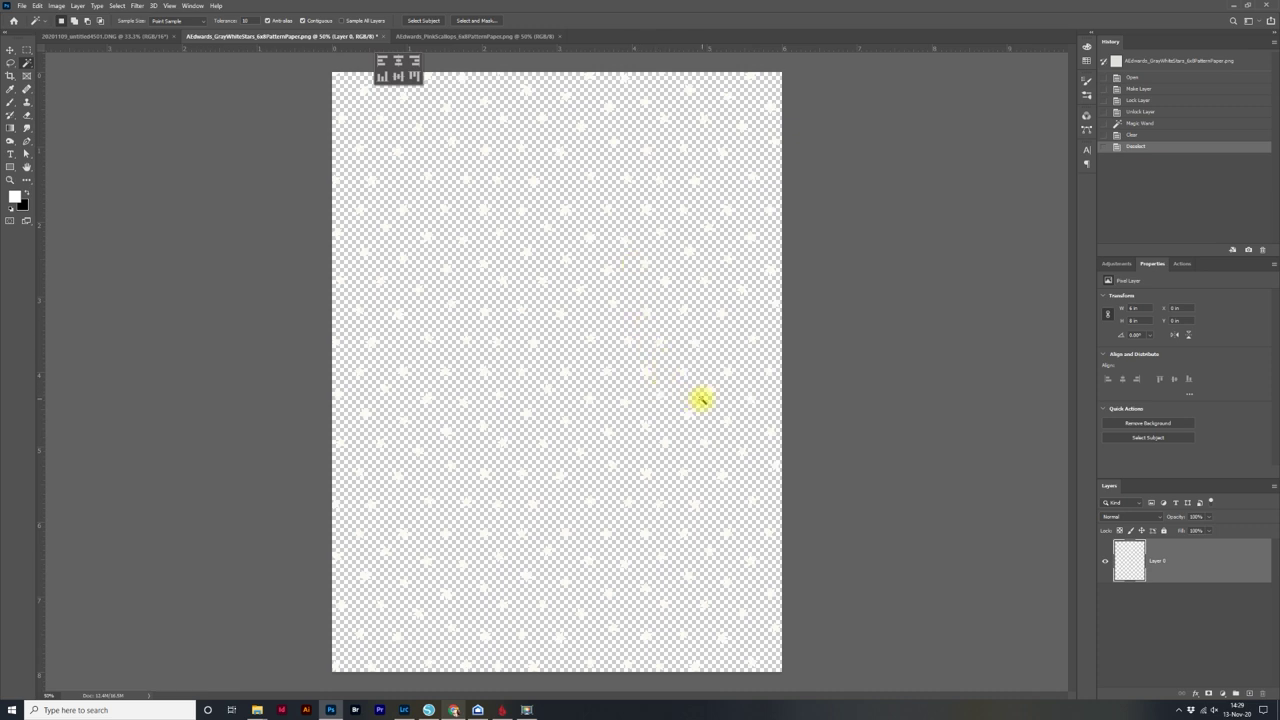
# Add a black (000000) Color Overlay at 100% opacity to the star layer
pyautogui.click(1194, 693)
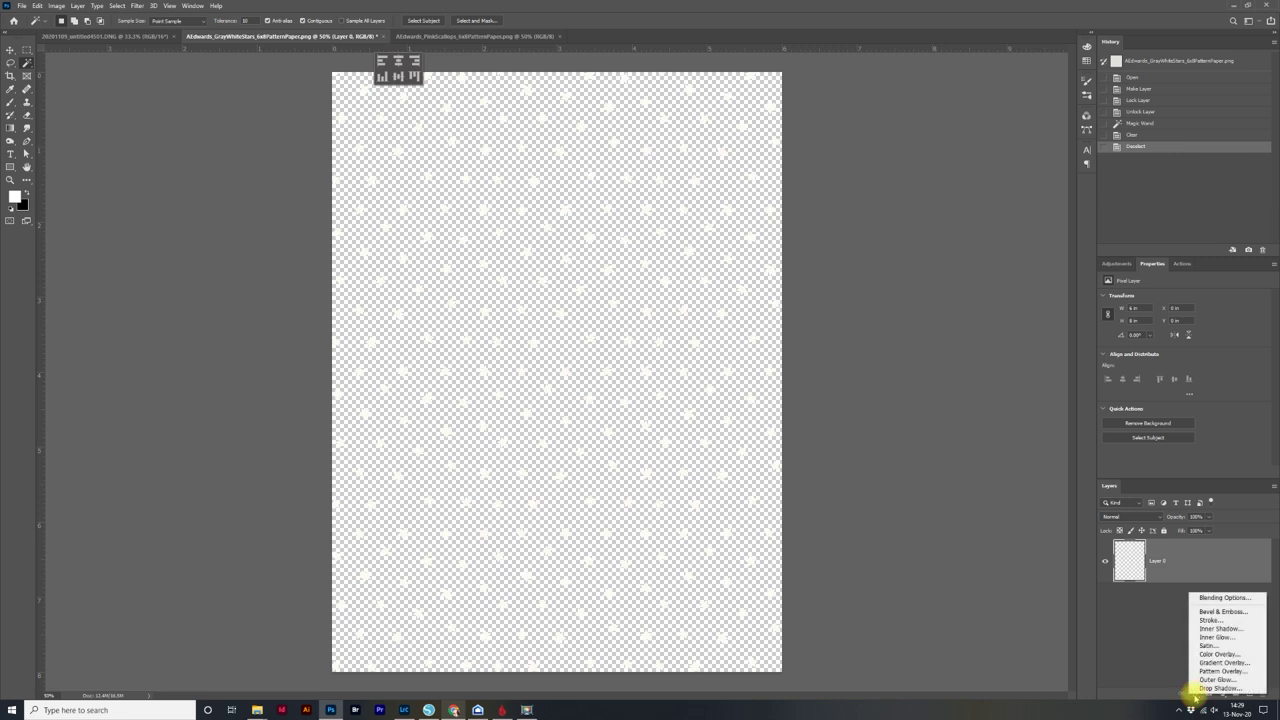
pyautogui.click(1214, 654)
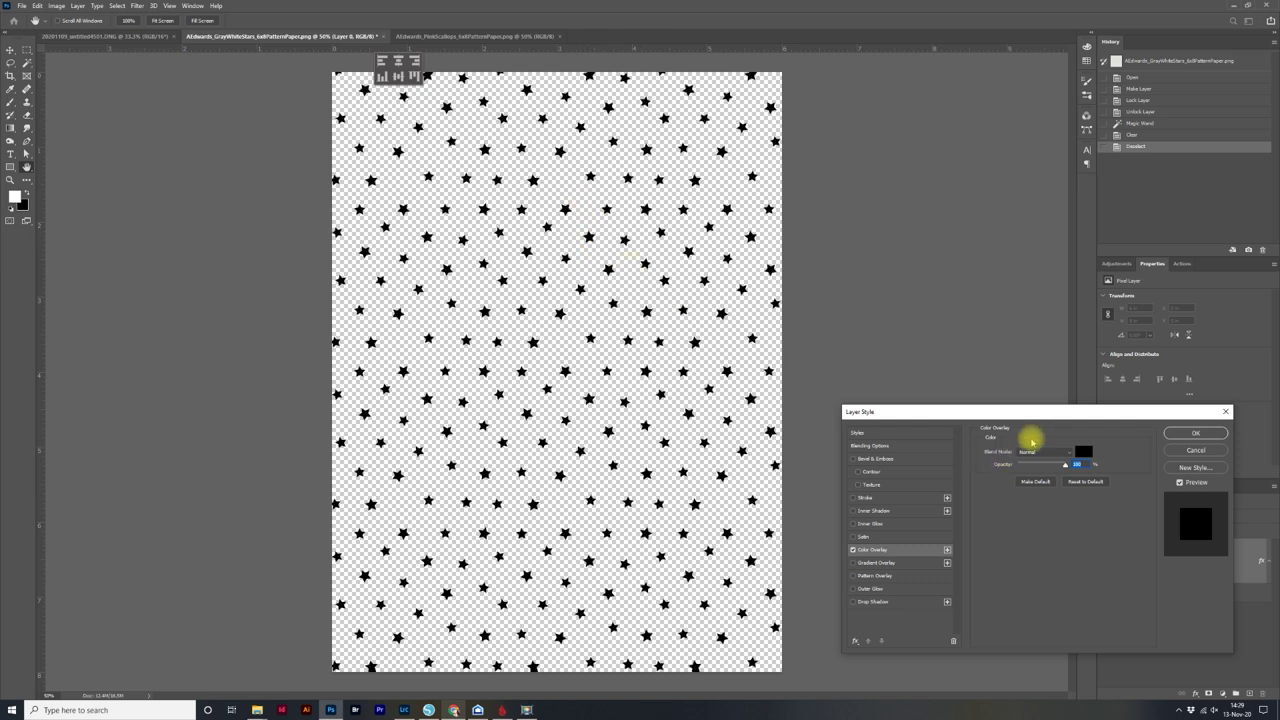
pyautogui.click(1080, 450)
pyautogui.moveTo(1020, 336); pyautogui.dragTo(952, 385)
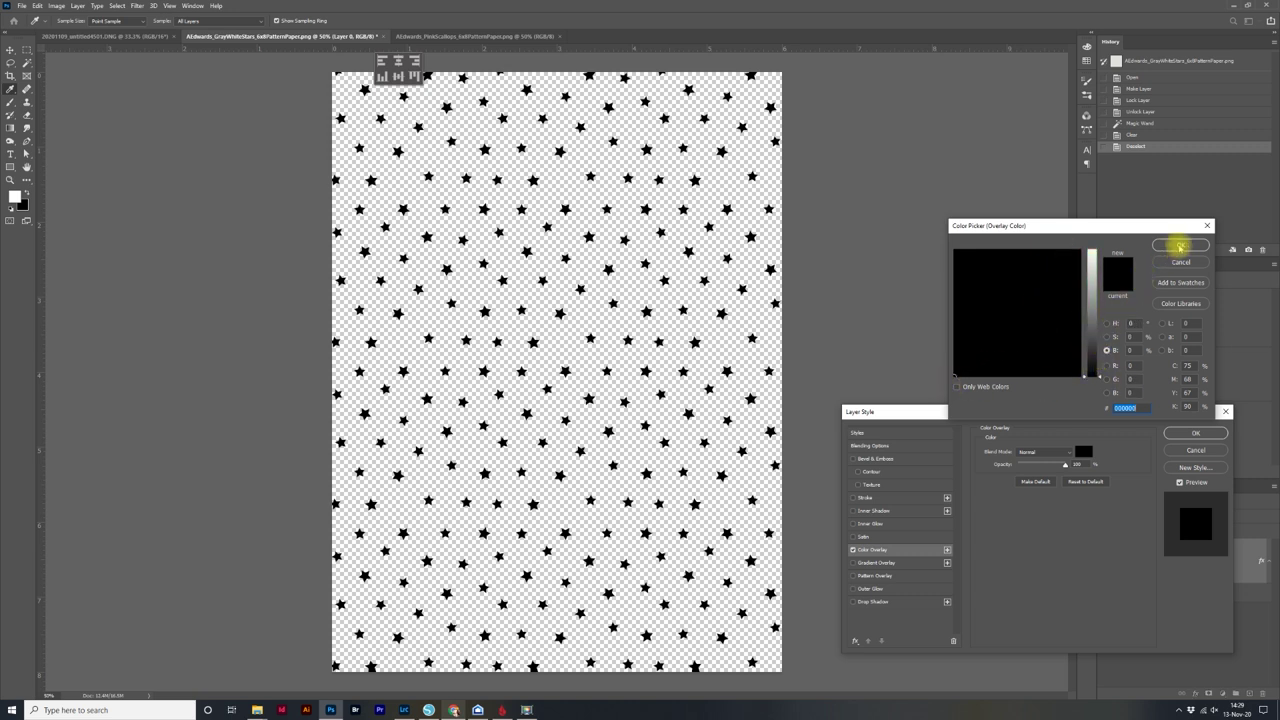
pyautogui.click(1180, 246)
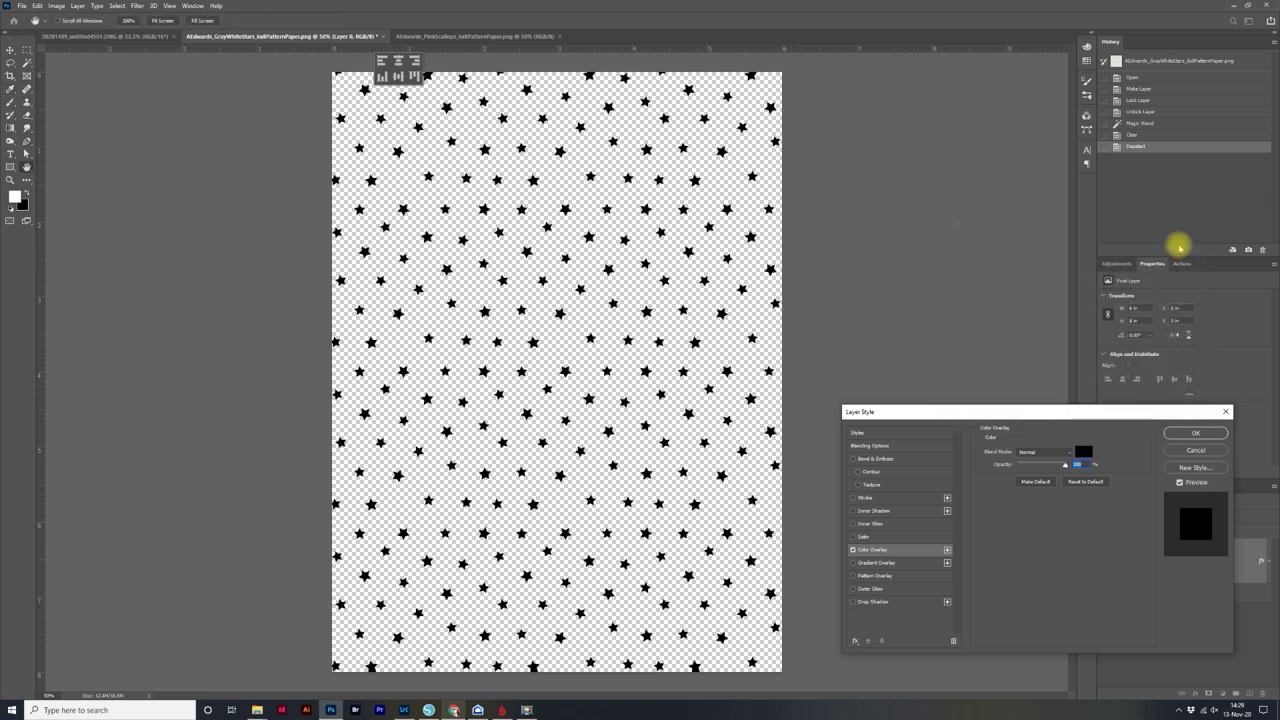
pyautogui.click(1195, 434)
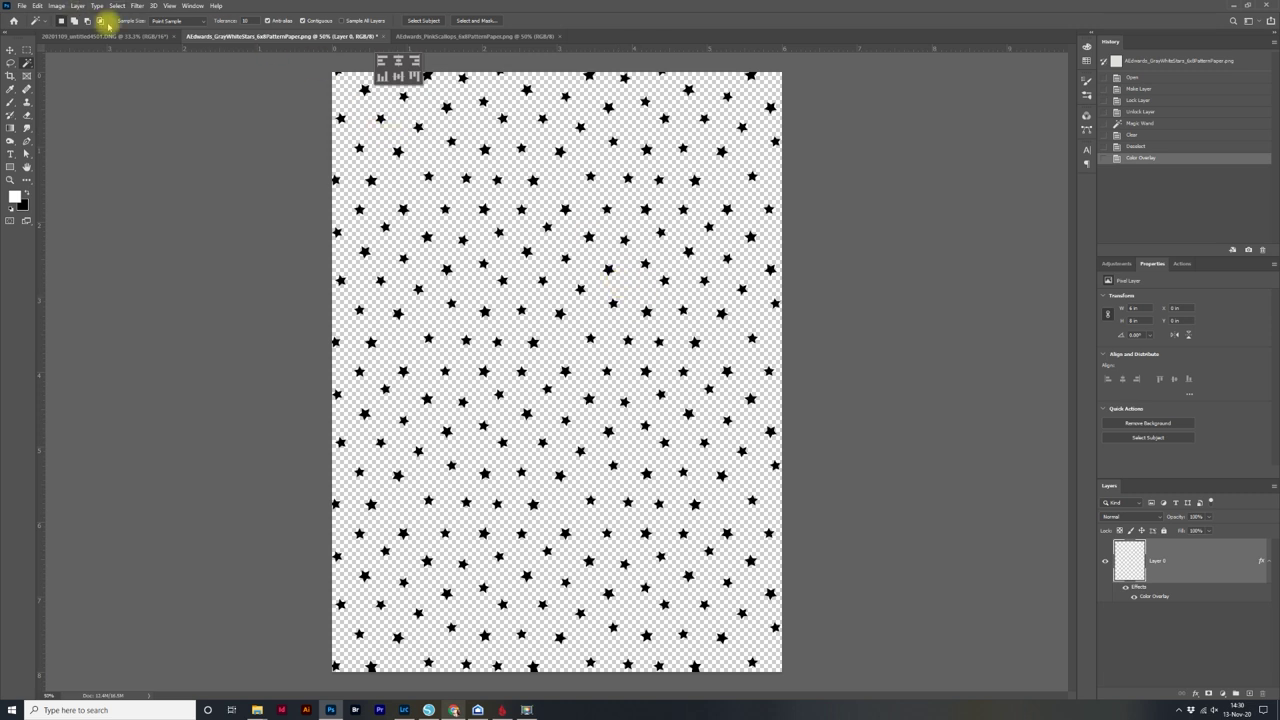
# Create a new Letter document, 8.5 x 11 inches at 300 ppi, RGB Color with a white background
pyautogui.click(24, 6)
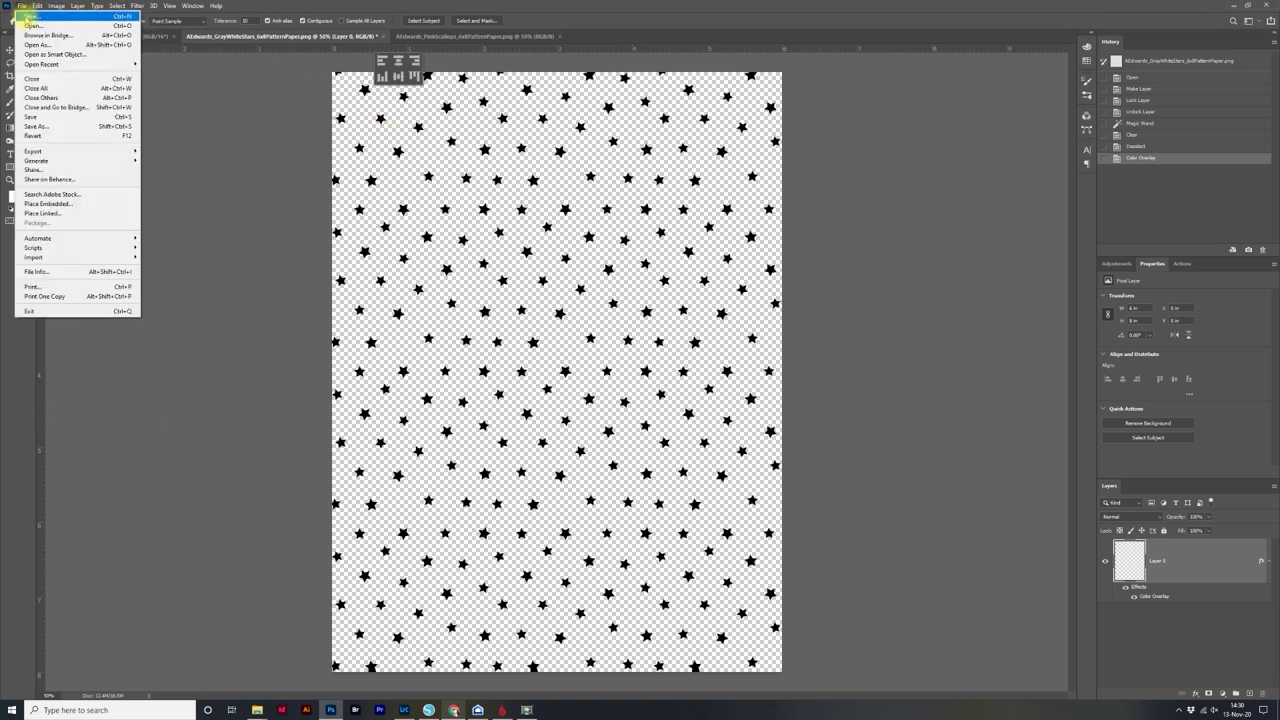
pyautogui.click(28, 16)
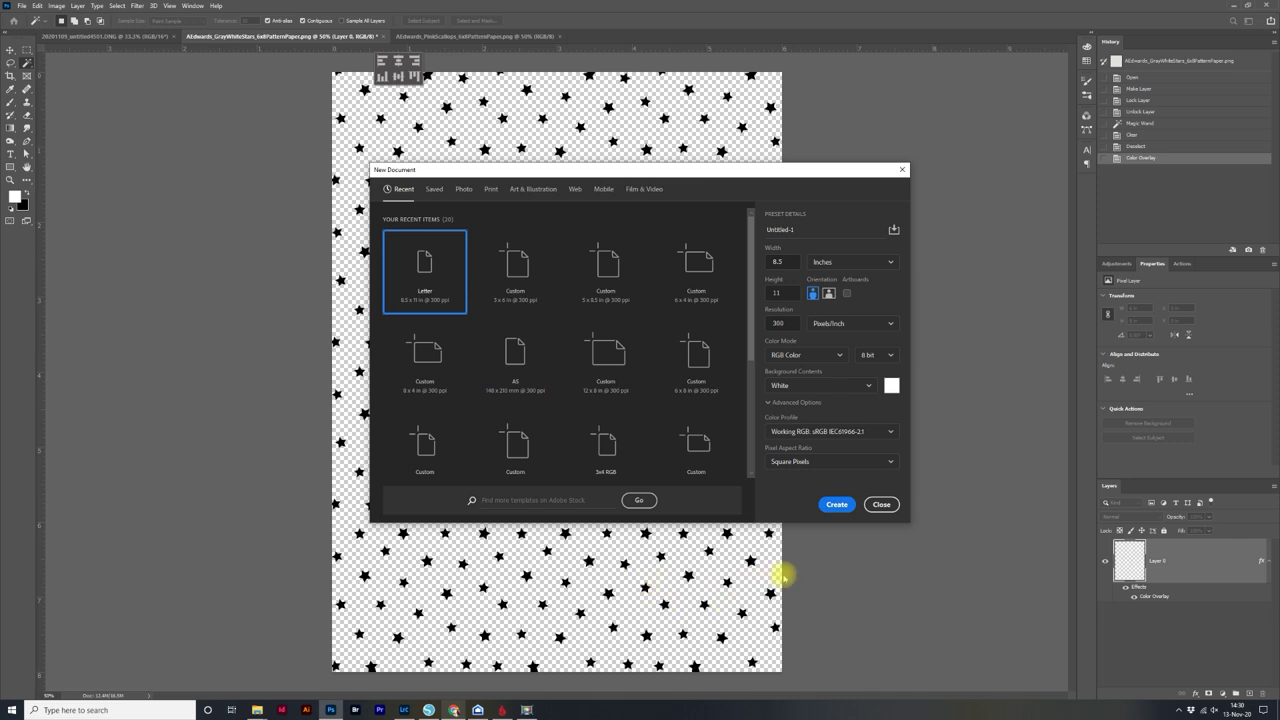
pyautogui.click(838, 504)
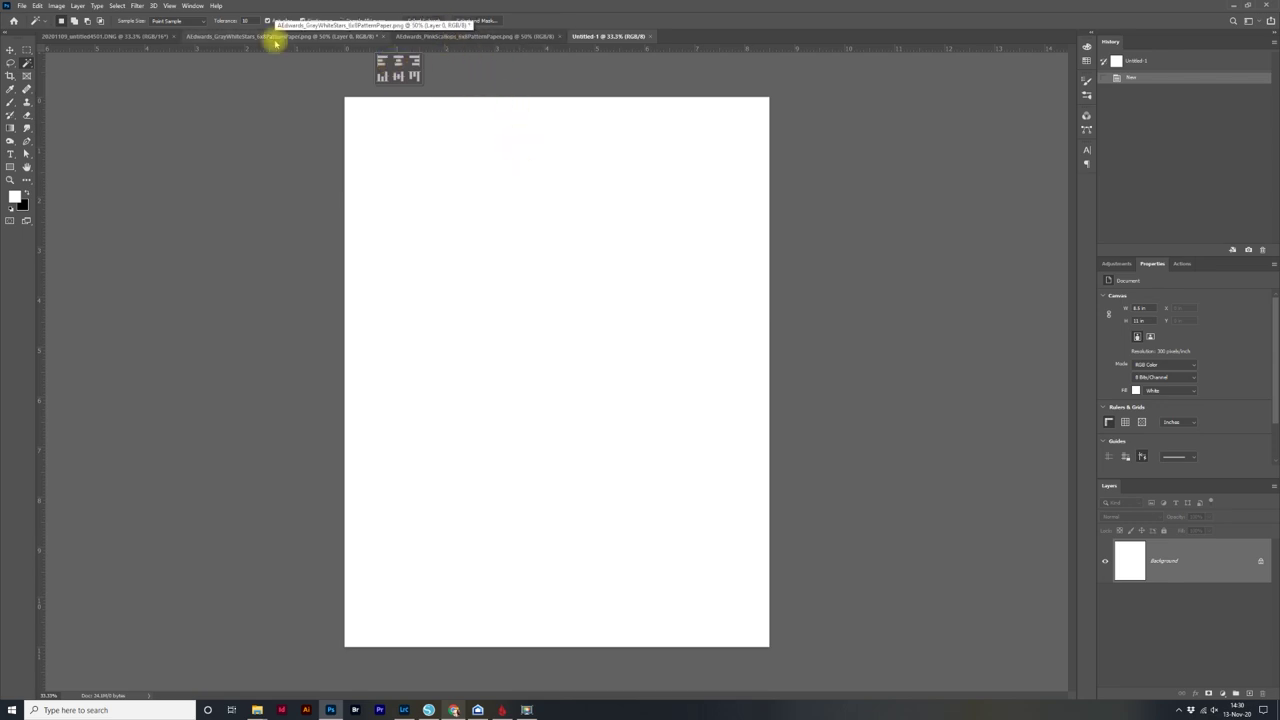
# Flatten the black star pattern image in the GrayWhiteStars document
pyautogui.click(471, 36)
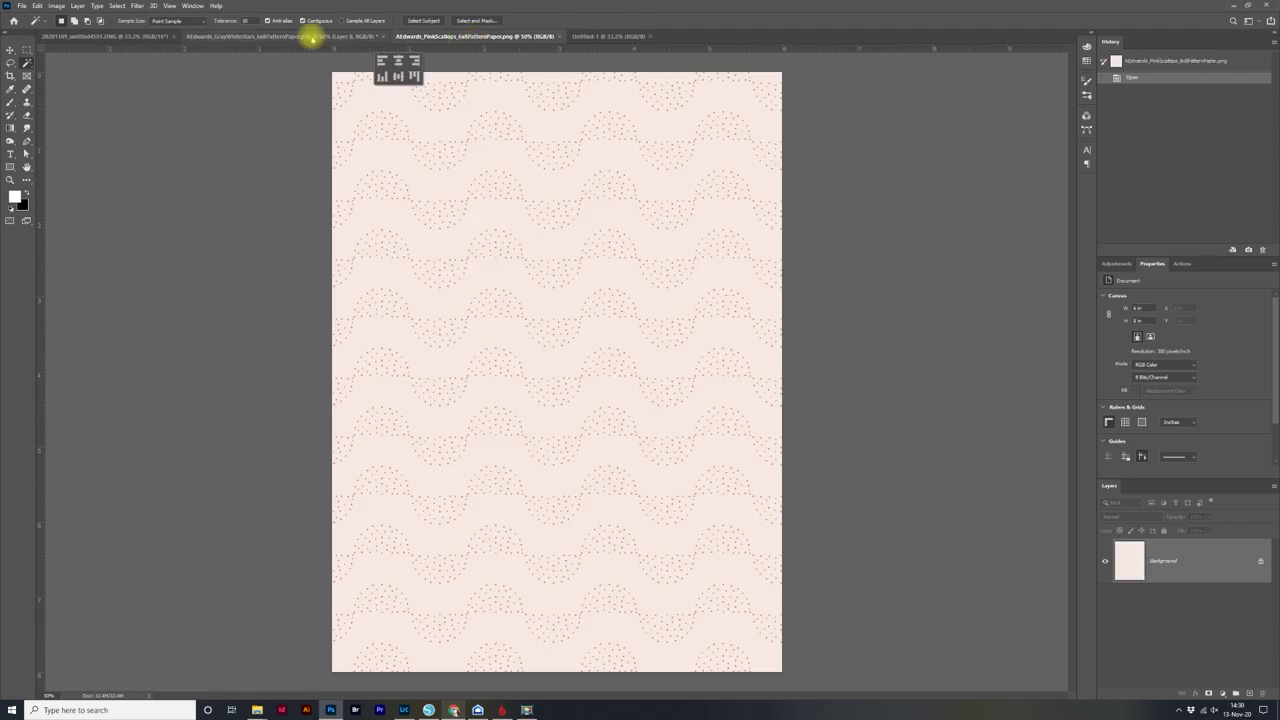
pyautogui.click(312, 37)
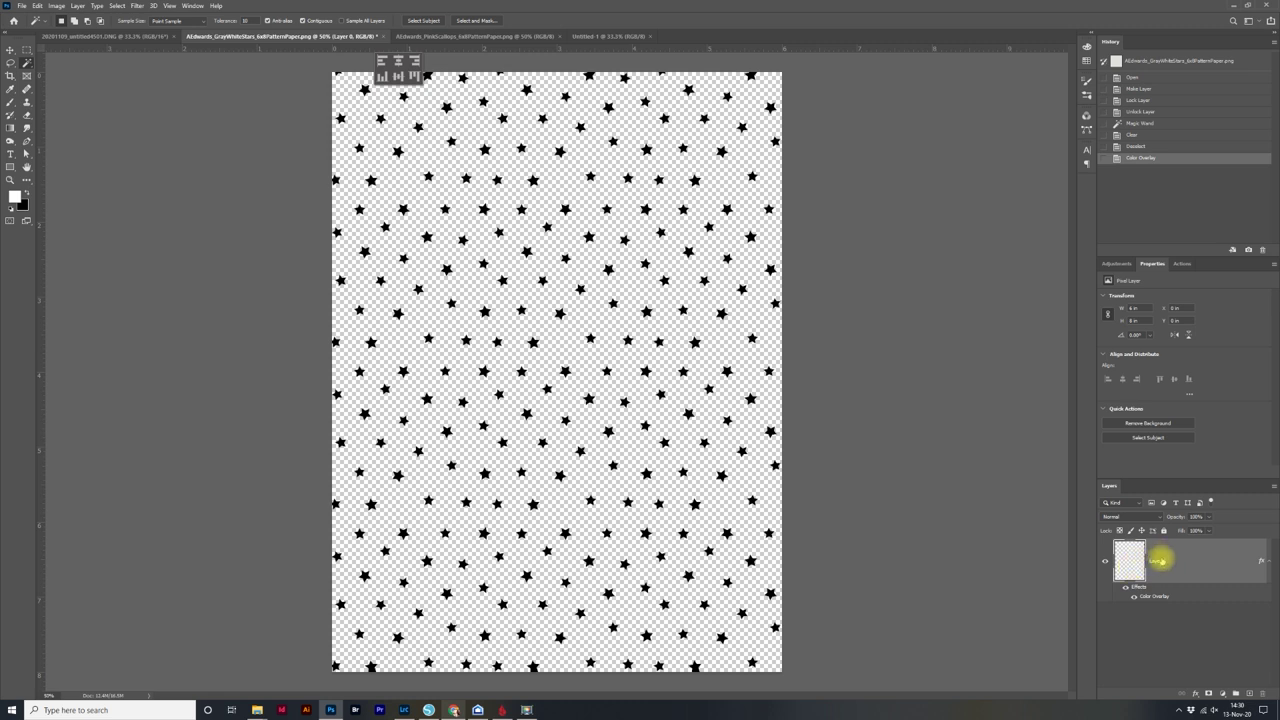
pyautogui.click(1273, 487)
pyautogui.click(1249, 428)
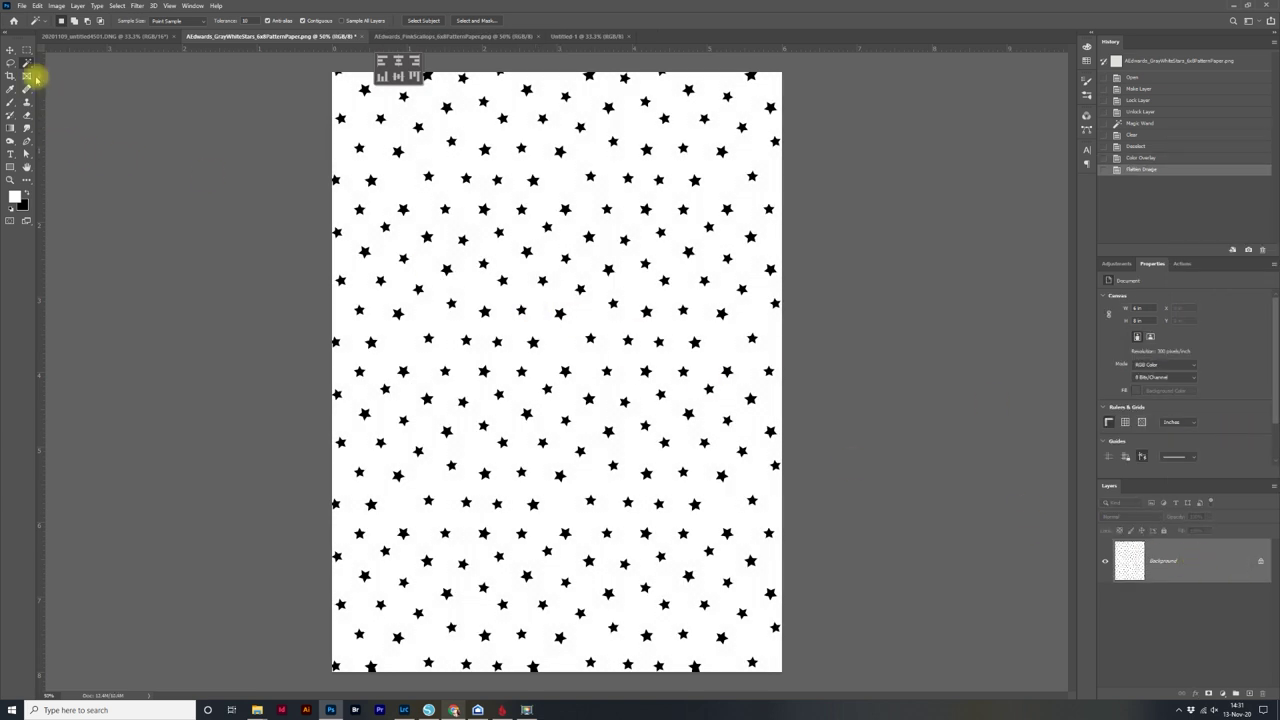
# Copy the flattened star pattern into the new Letter document and align it with the page's upper-left corner
pyautogui.click(11, 50)
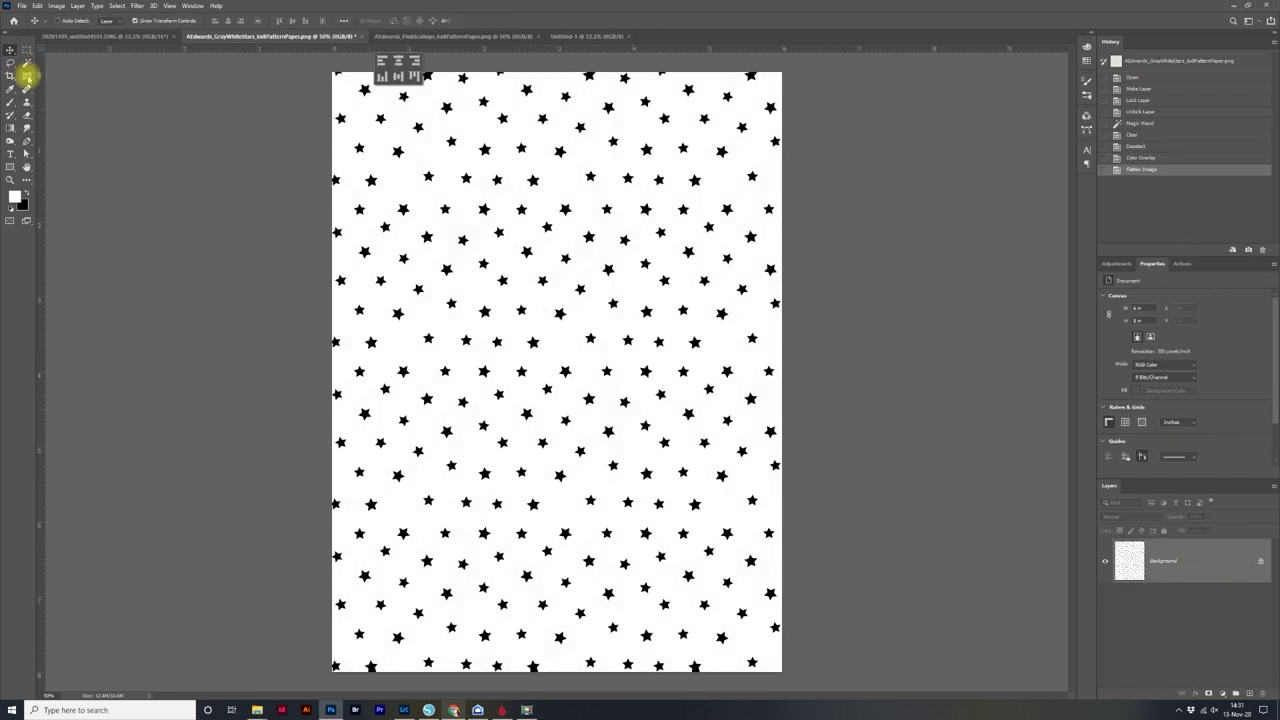
pyautogui.moveTo(1168, 568); pyautogui.dragTo(573, 345)
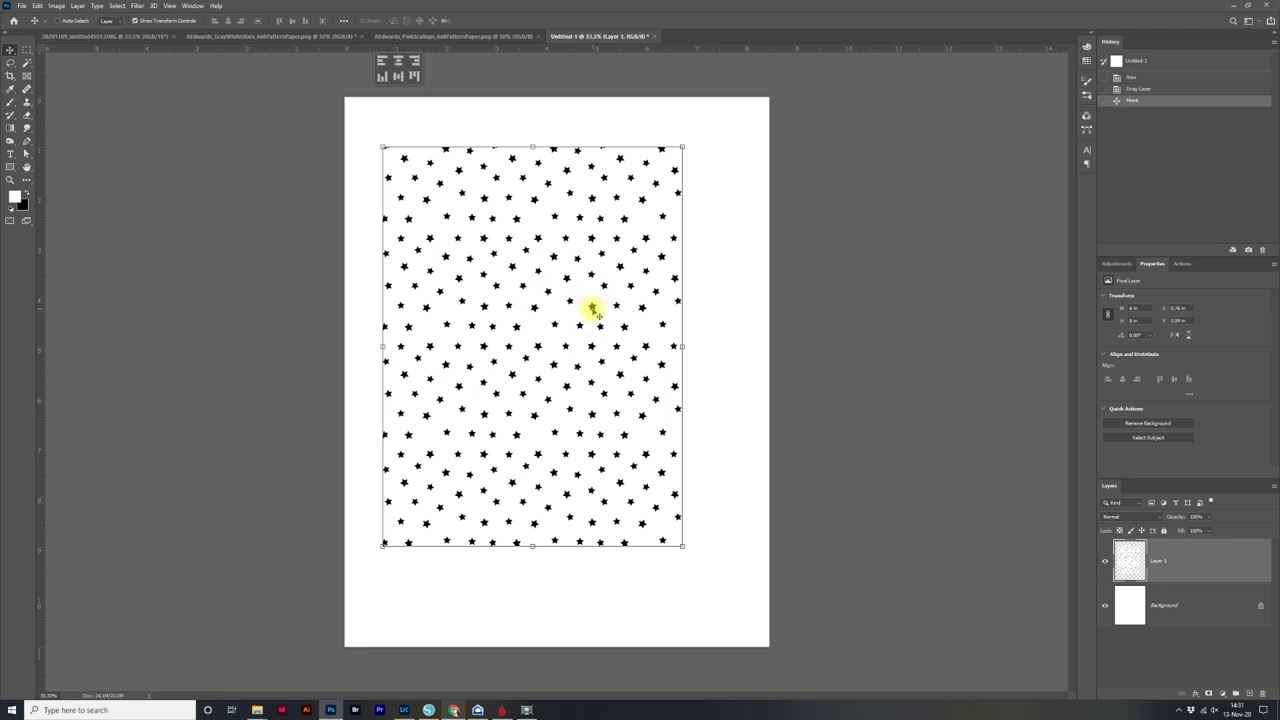
pyautogui.moveTo(595, 311); pyautogui.dragTo(553, 260)
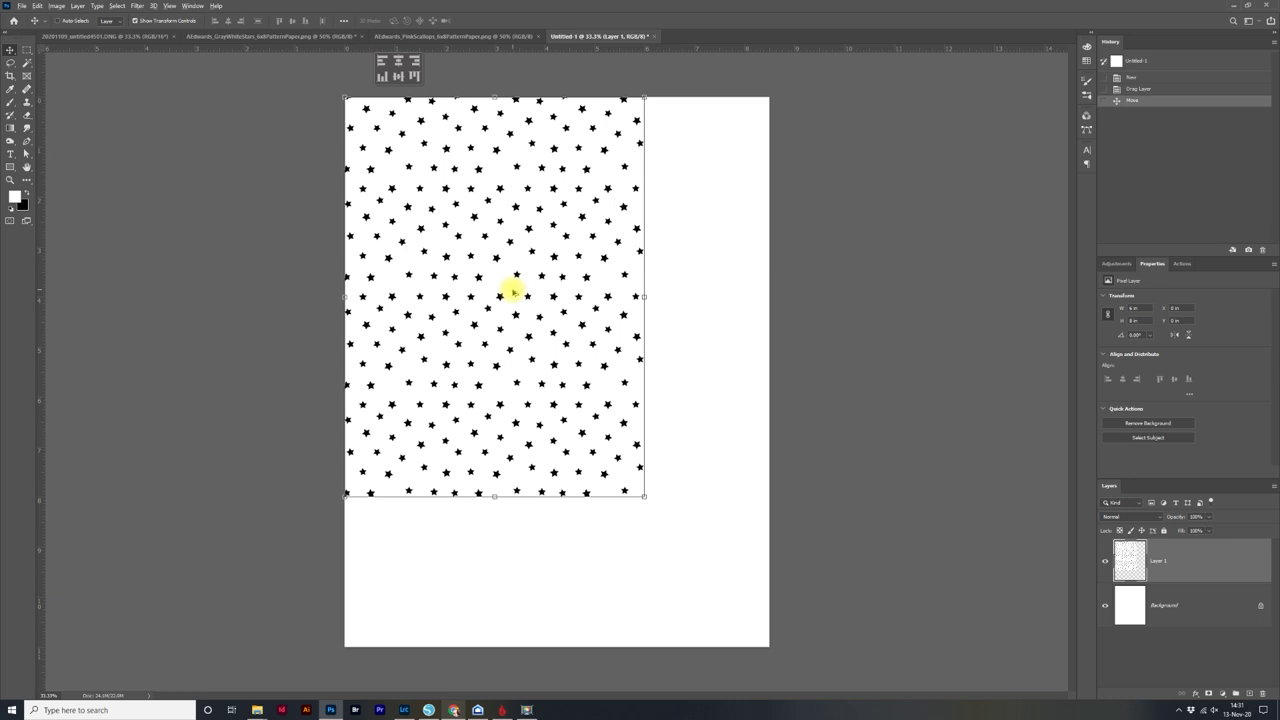
# Duplicate the star layer to the right at about X 2.16 in, nudging the copy until its stars coincide with the original's
pyautogui.moveTo(513, 291); pyautogui.dragTo(604, 289)
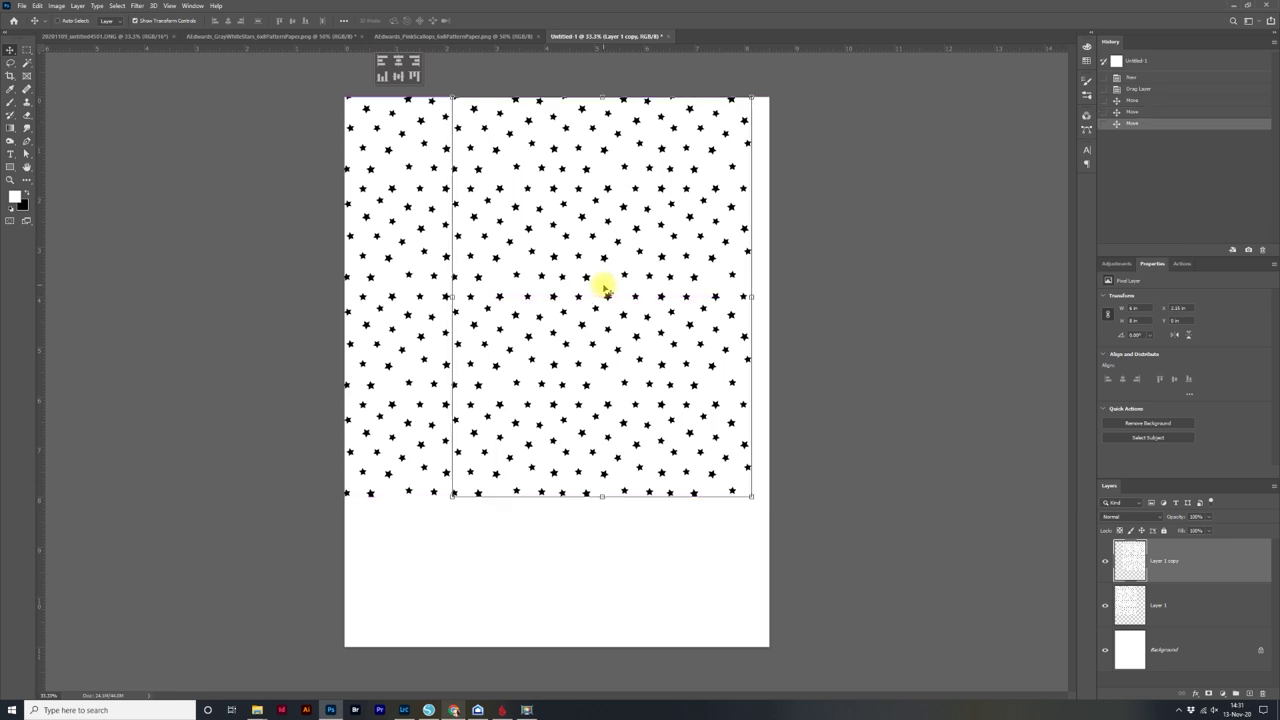
pyautogui.hotkey('ctrl', '=')
pyautogui.hotkey('ctrl', '=')
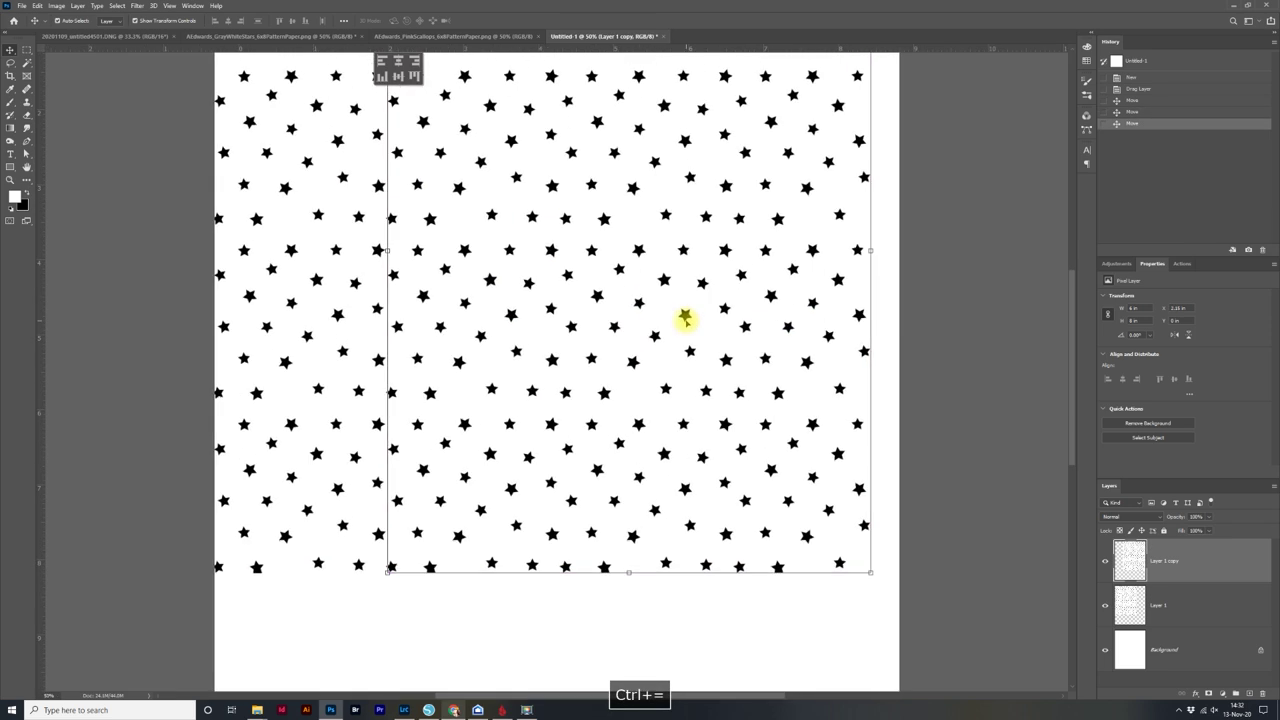
pyautogui.press('Right')
pyautogui.press('Right')
pyautogui.press('Right')
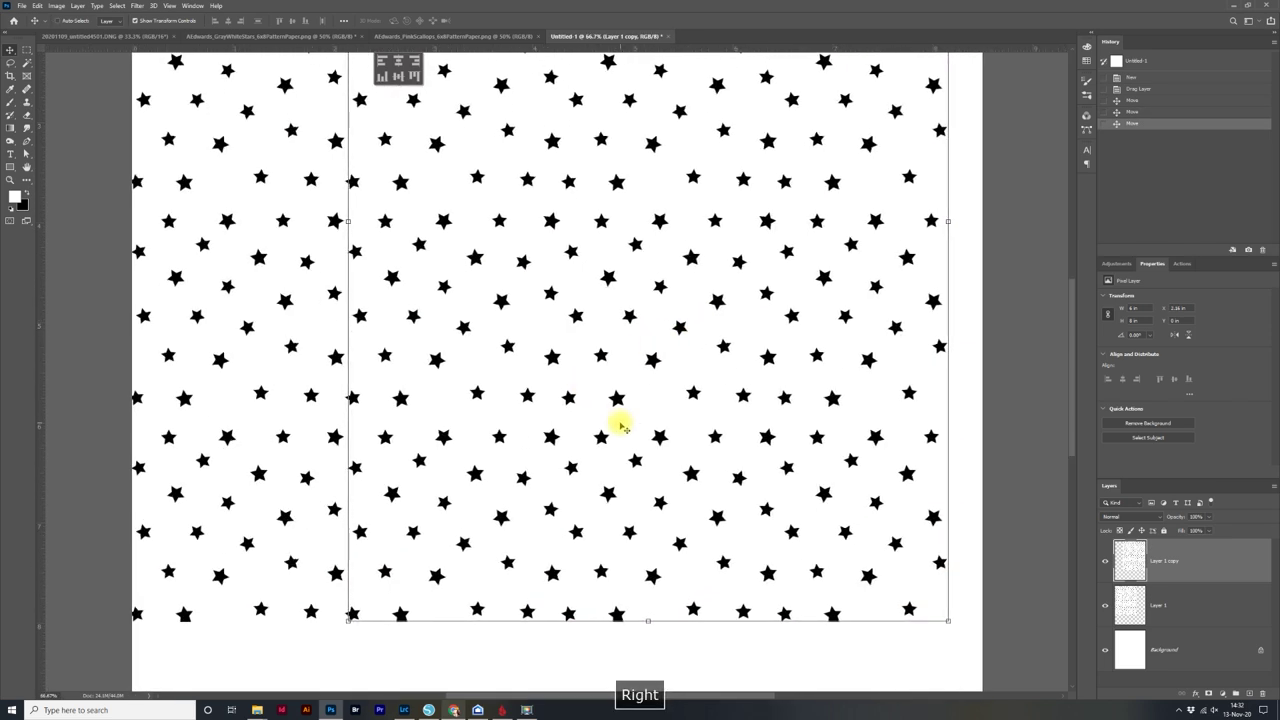
pyautogui.press('Right')
pyautogui.press('Left')
pyautogui.press('Left')
pyautogui.press('Left')
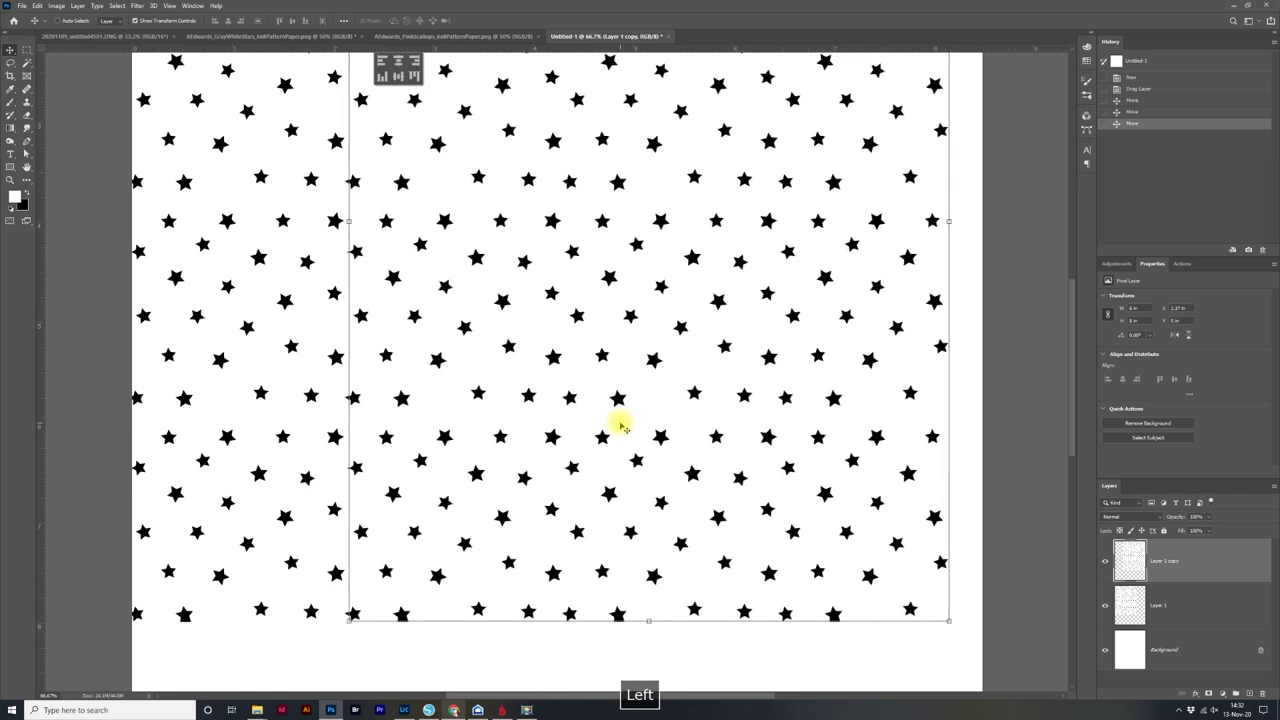
pyautogui.press('Left')
pyautogui.press('Left')
pyautogui.press('Right')
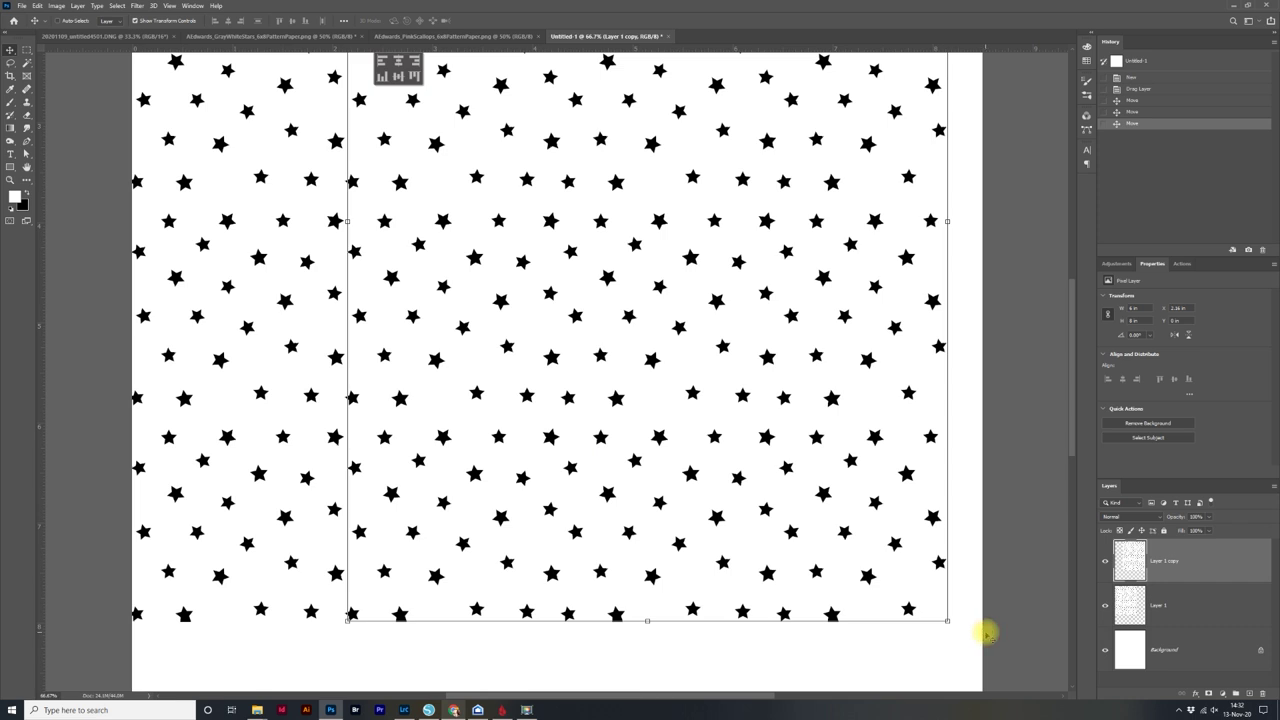
pyautogui.click(1159, 607)
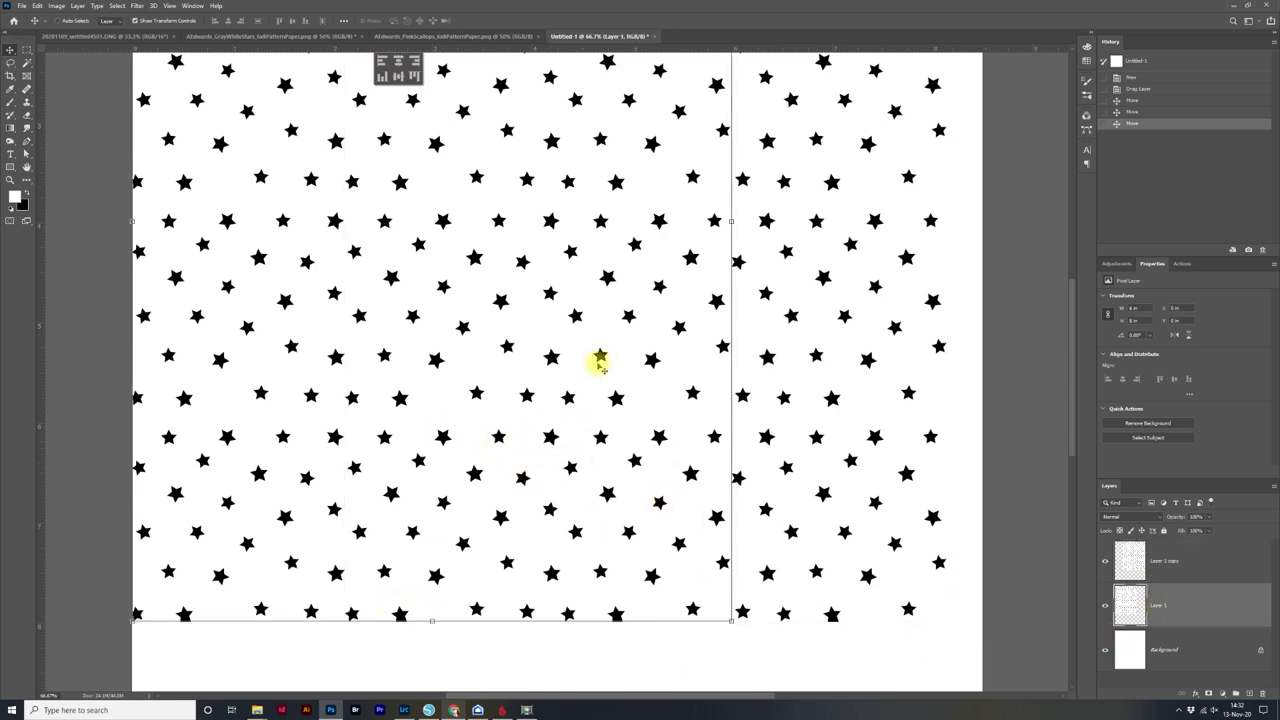
pyautogui.click(1211, 564)
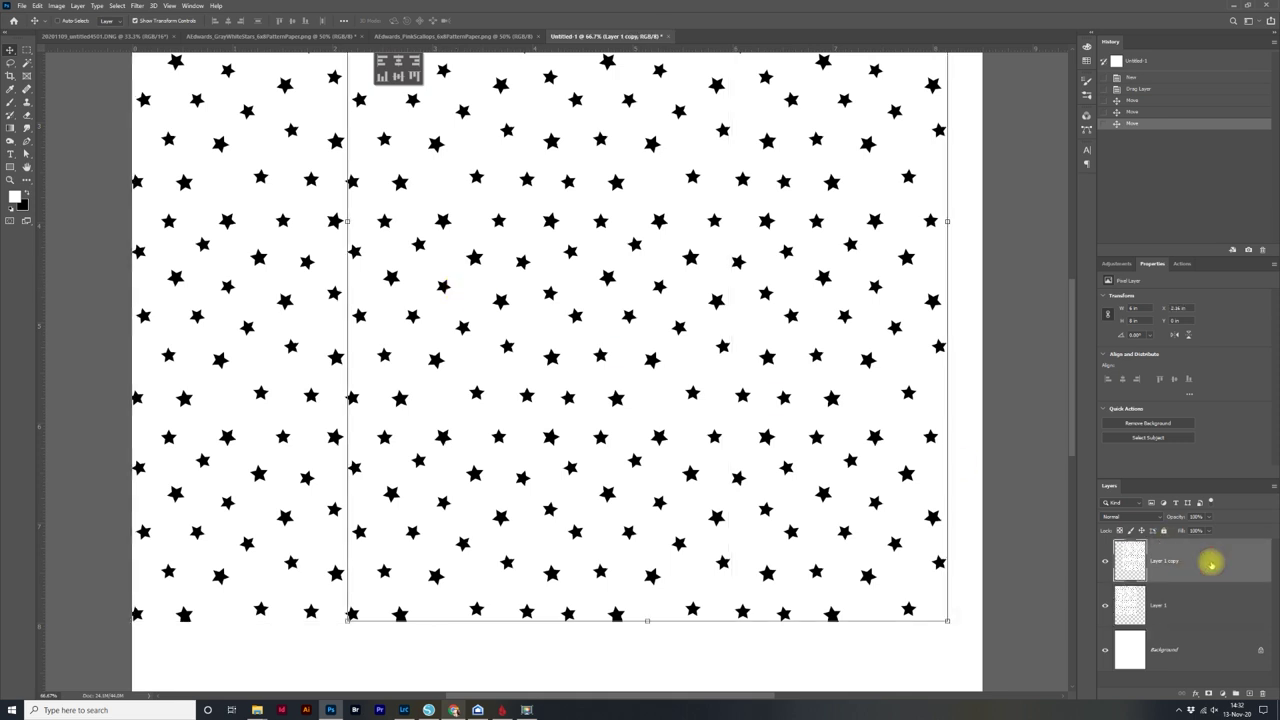
pyautogui.press('Right')
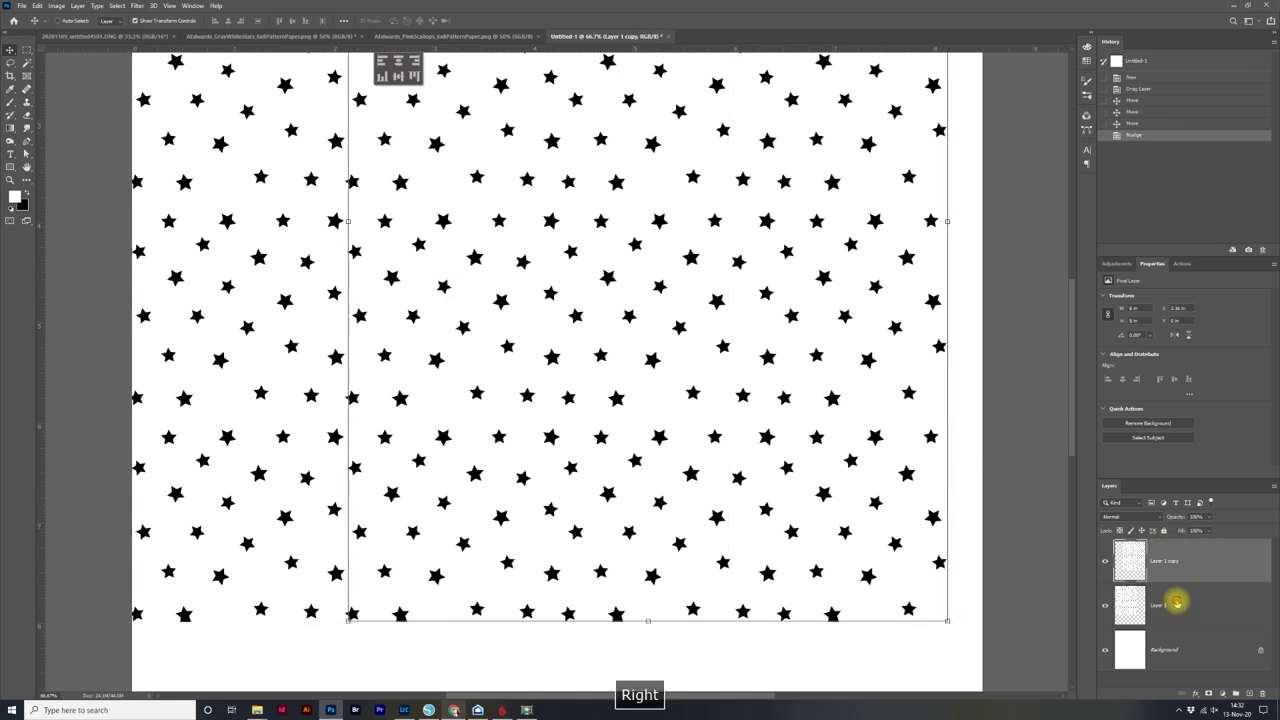
# Duplicate both star layers together straight down to about Y 4.27 in, covering the blank lower part of the page
pyautogui.click(1177, 604)
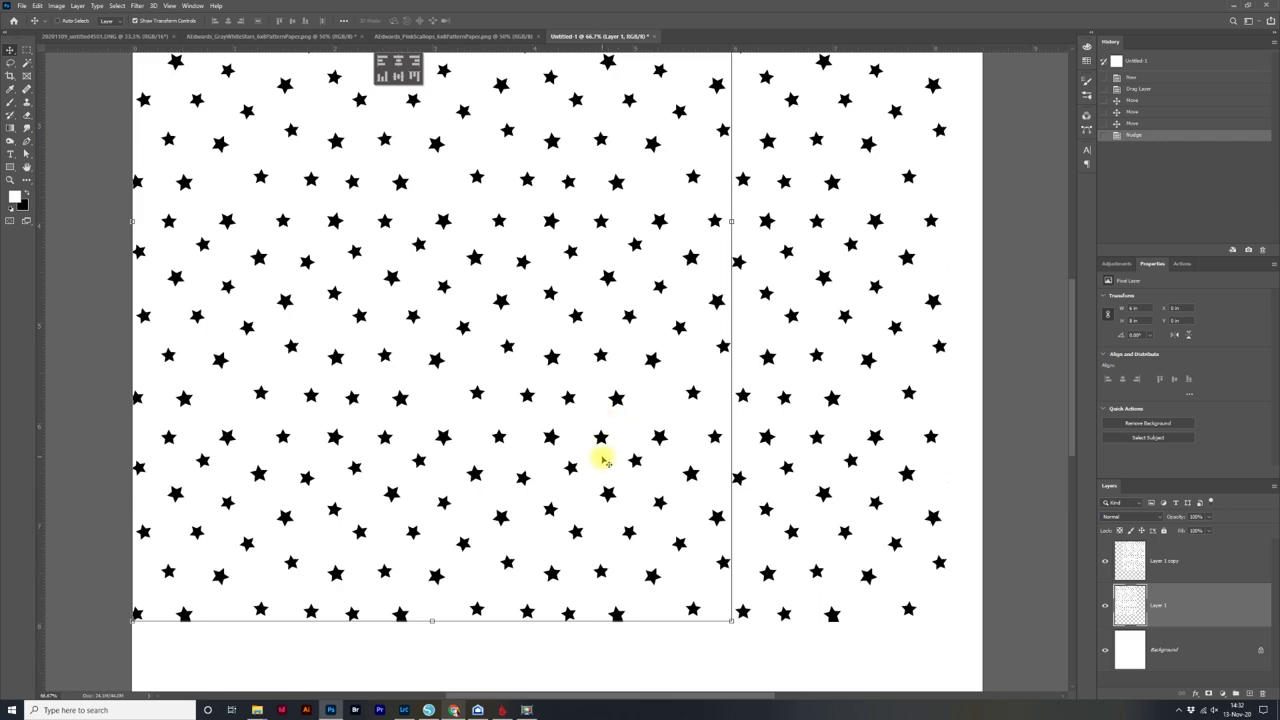
pyautogui.press('ctrl')
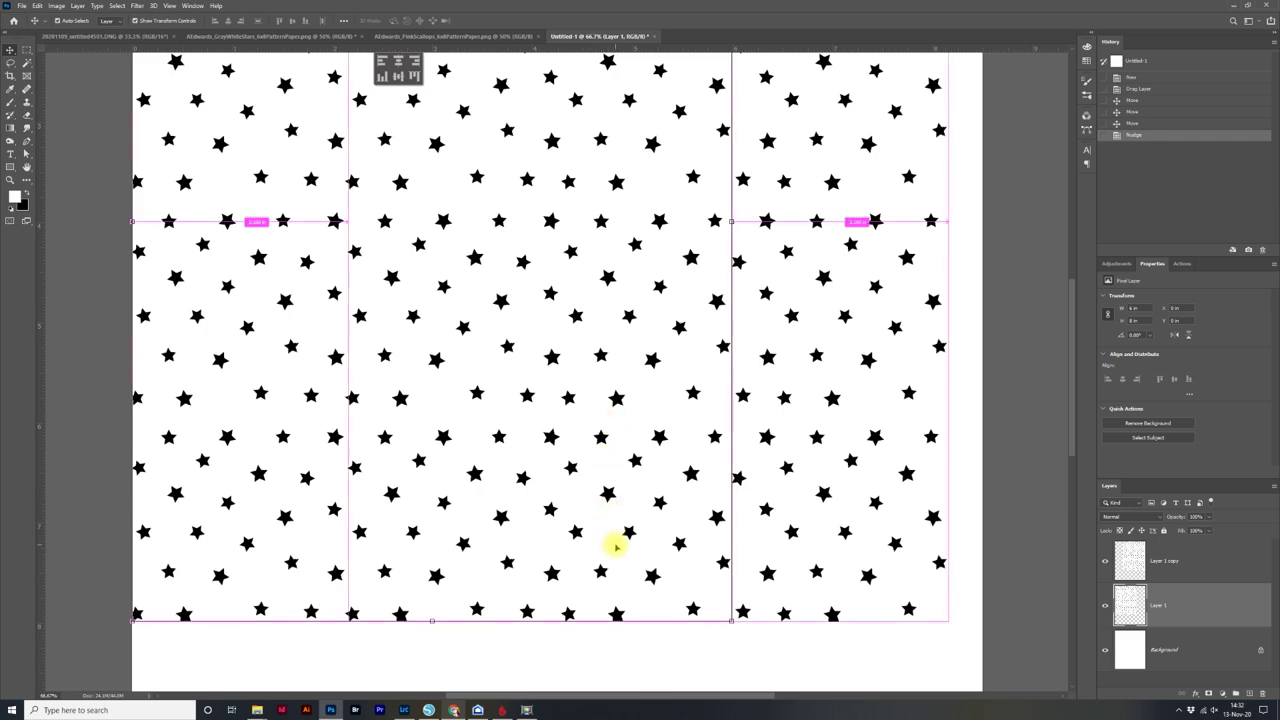
pyautogui.hotkey('ctrl', '-')
pyautogui.hotkey('ctrl', '-')
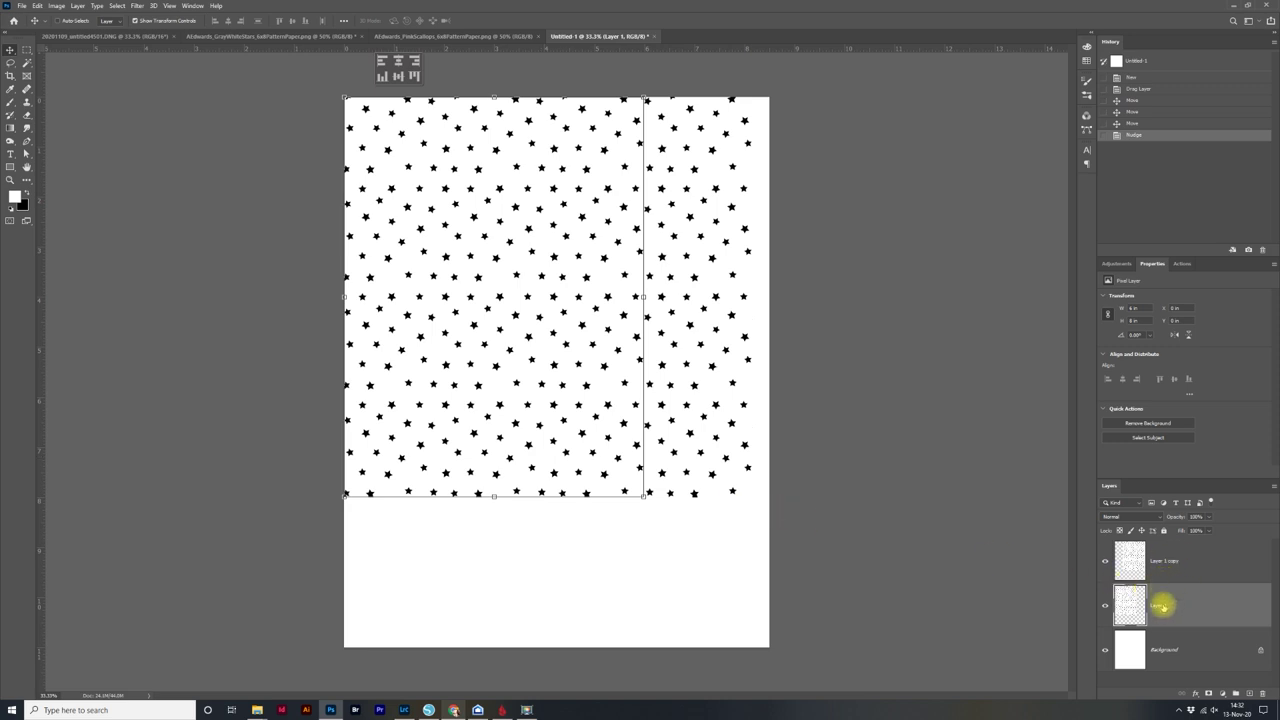
pyautogui.keyDown('shift'); pyautogui.click(1167, 566); pyautogui.keyUp('shift')
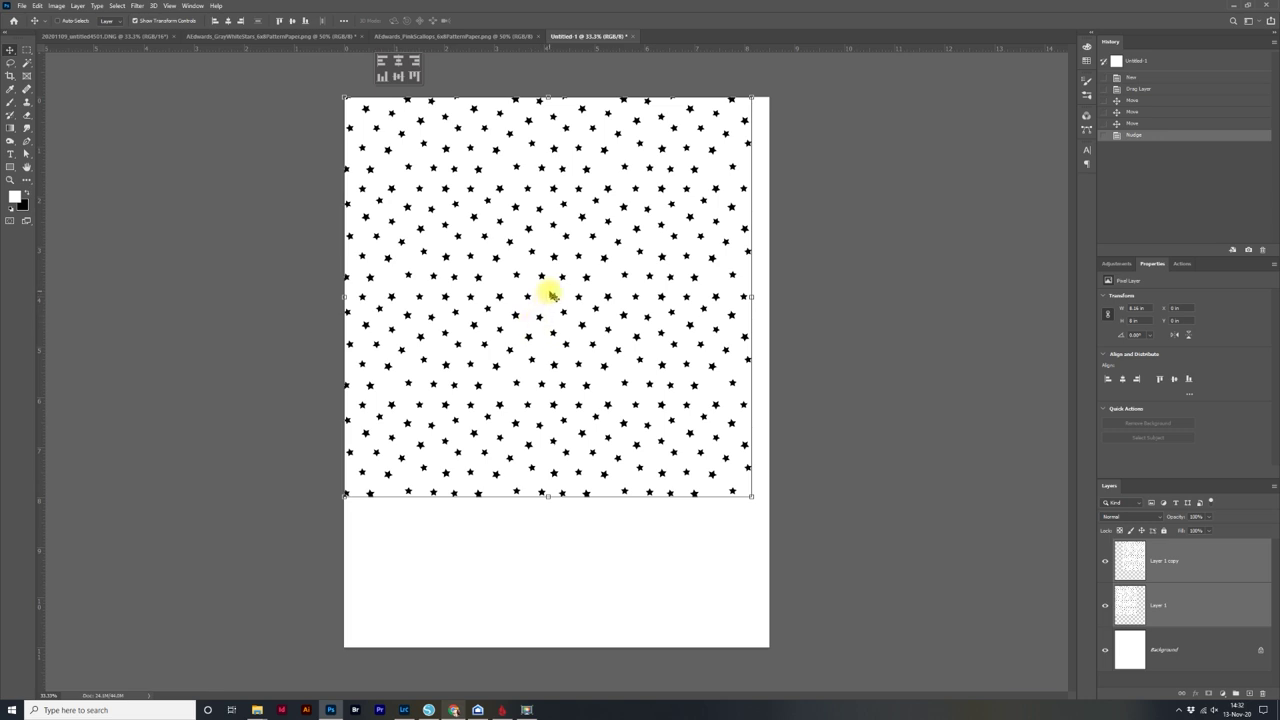
pyautogui.moveTo(549, 264); pyautogui.dragTo(549, 468)
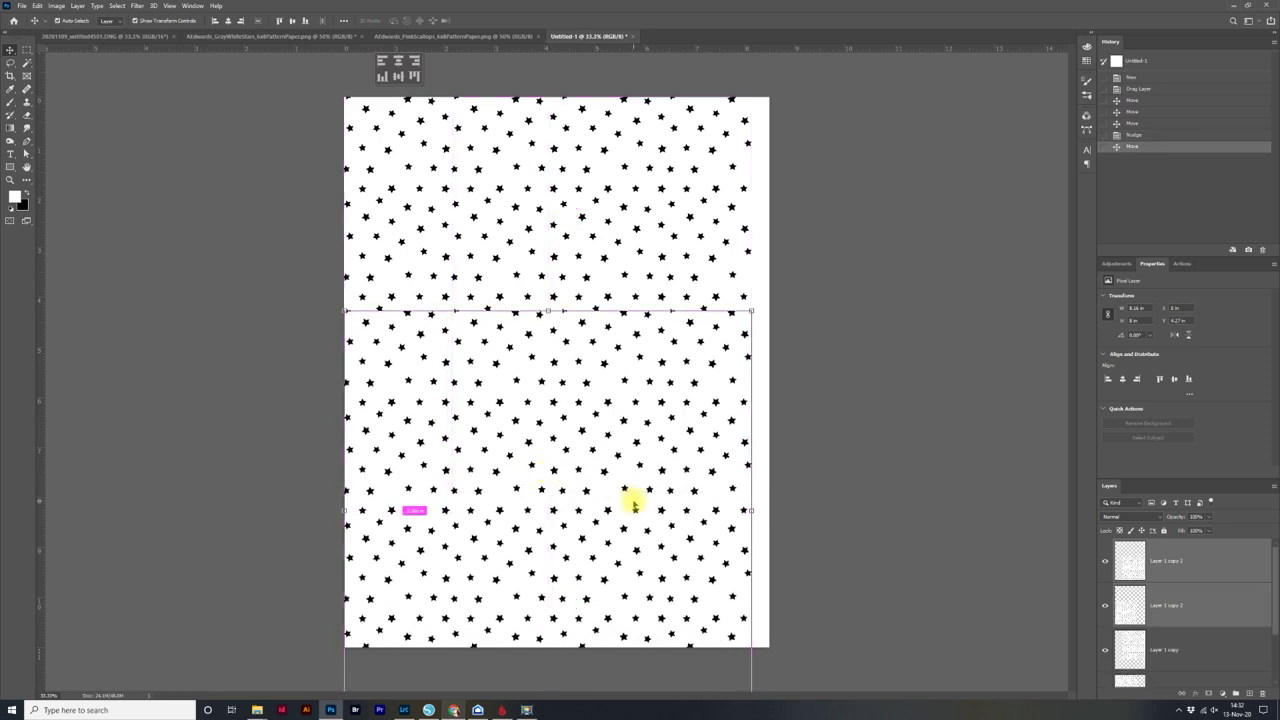
# Nudge the two lower star copies vertically to about Y 4.32 in so their stars coincide with the layers above
pyautogui.hotkey('ctrl', '+')
pyautogui.hotkey('ctrl', '+')
pyautogui.press('Down')
pyautogui.press('Down')
pyautogui.press('Down')
pyautogui.press('Down')
pyautogui.press('Down')
pyautogui.press('Down')
pyautogui.press('Down')
pyautogui.press('Up')
pyautogui.press('Up')
pyautogui.press('Up')
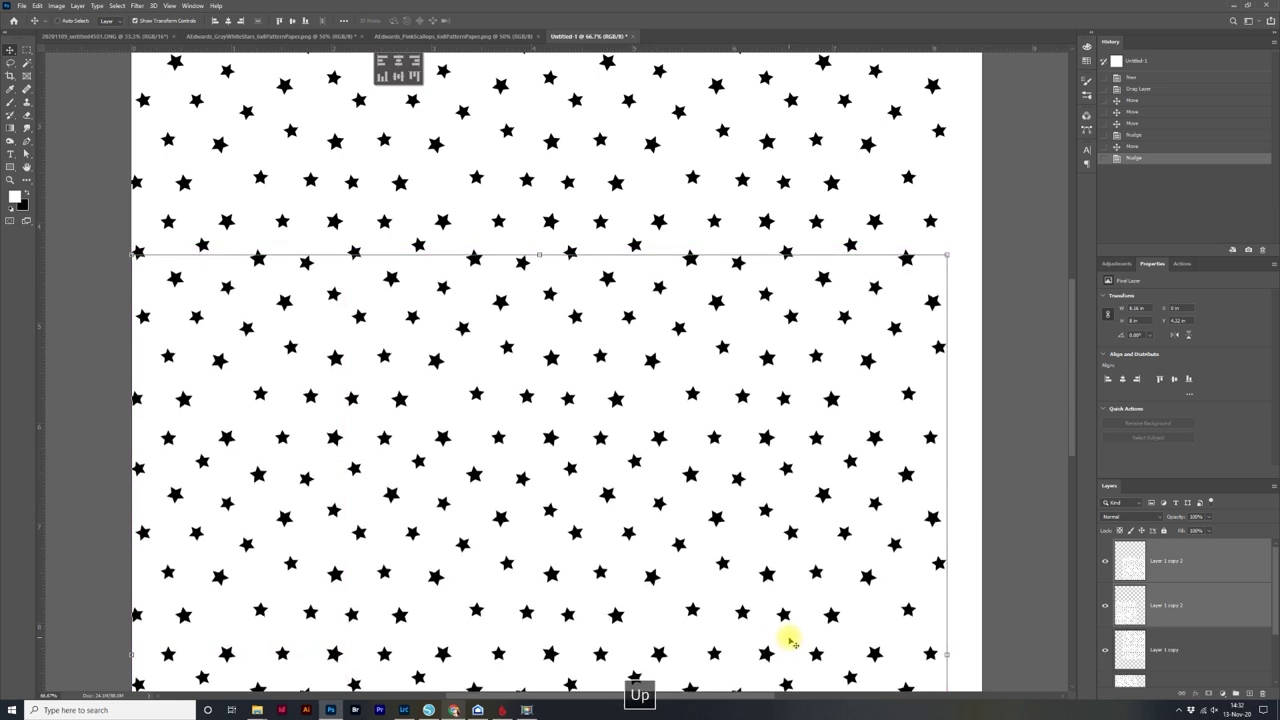
pyautogui.press('Down')
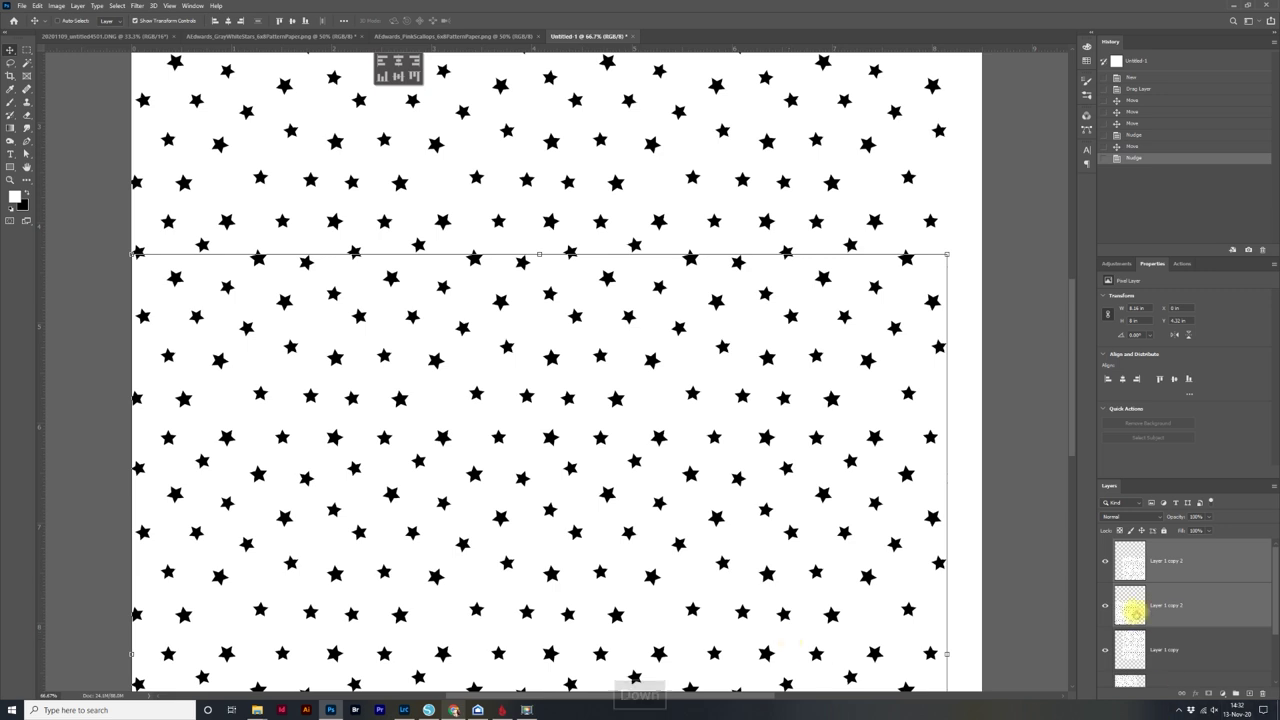
pyautogui.click(1228, 651)
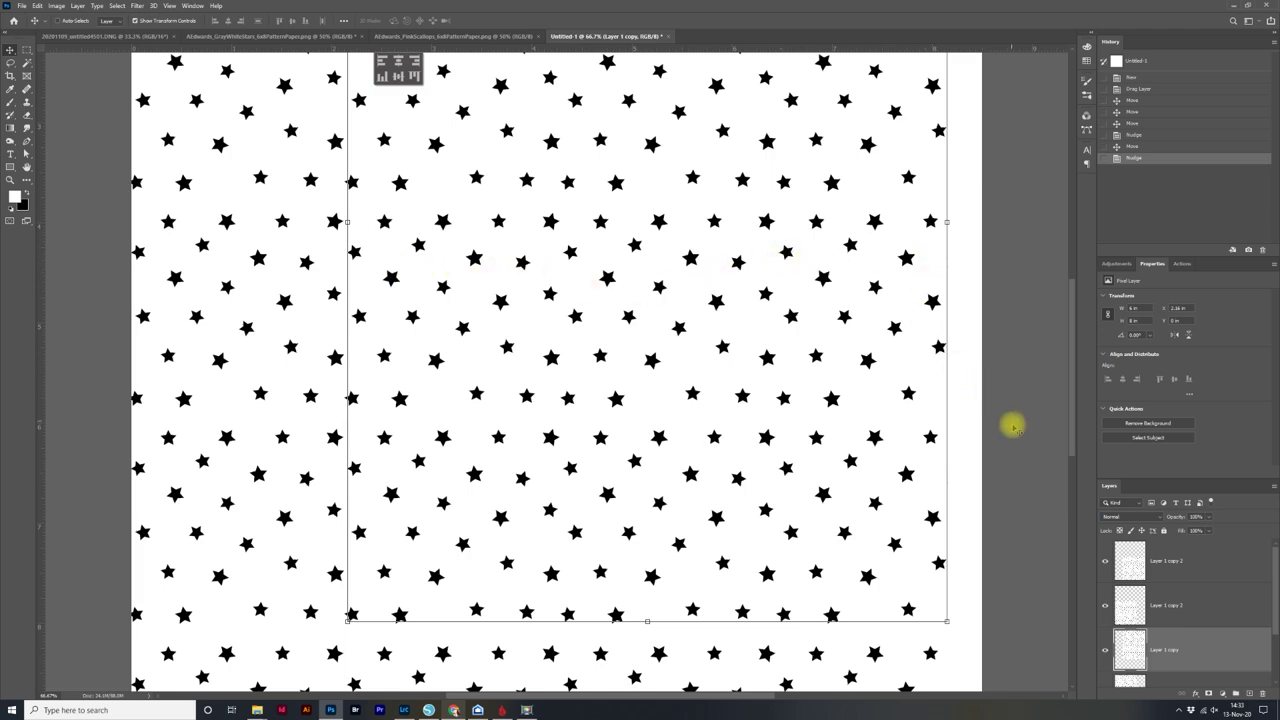
# Merge the original star layer and its three copies into a single layer, leaving the Background layer separate
pyautogui.hotkey('ctrl', '-')
pyautogui.hotkey('ctrl', '-')
pyautogui.hotkey('ctrl', '-')
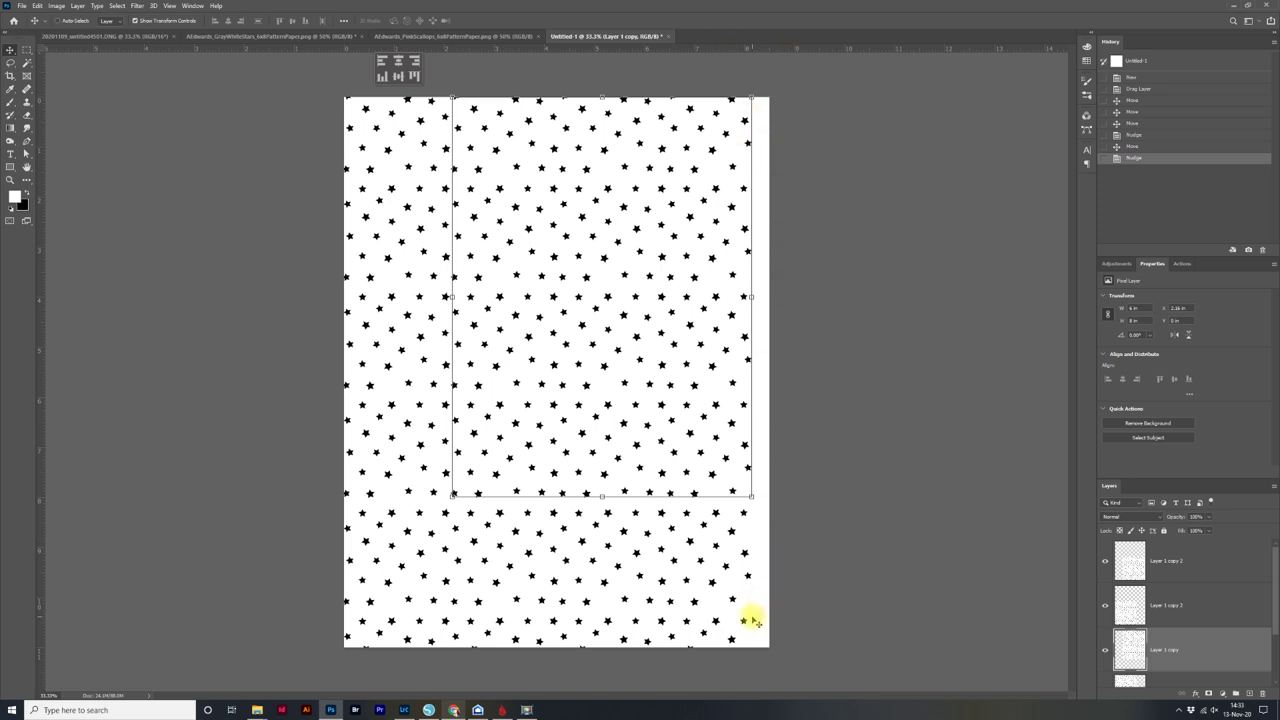
pyautogui.click(1185, 567)
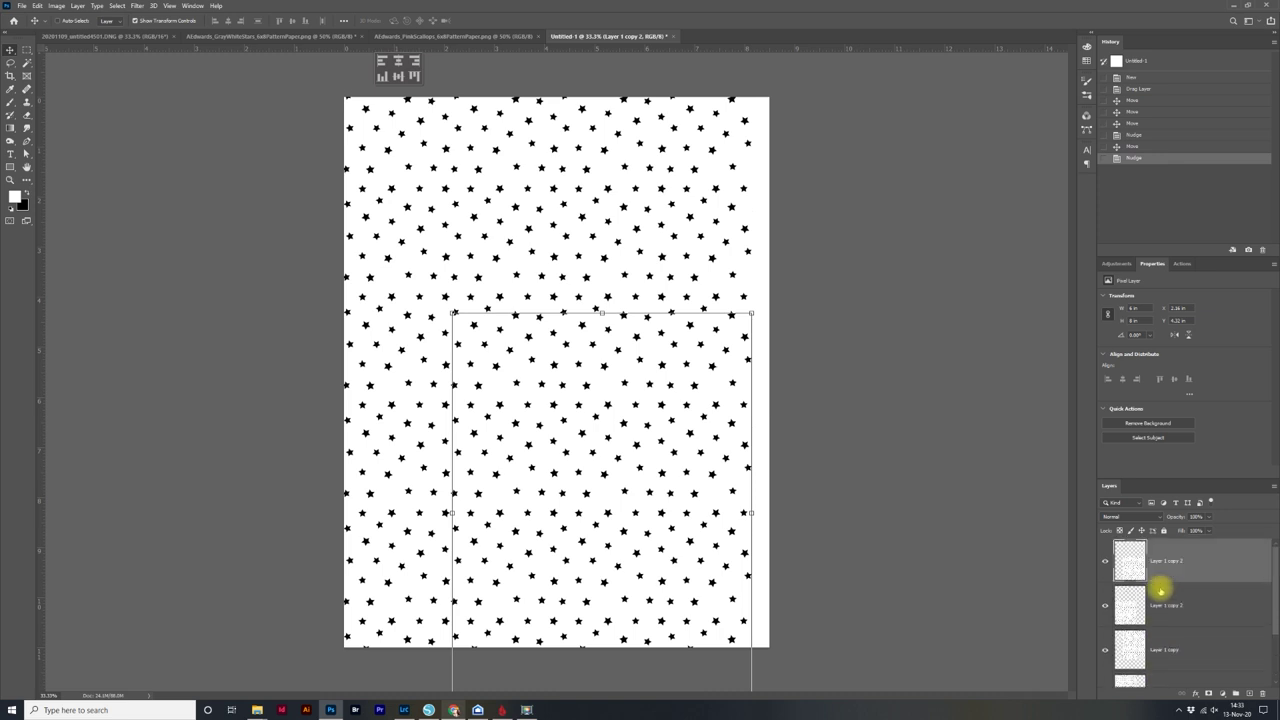
pyautogui.scroll(-2, 1200, 588)
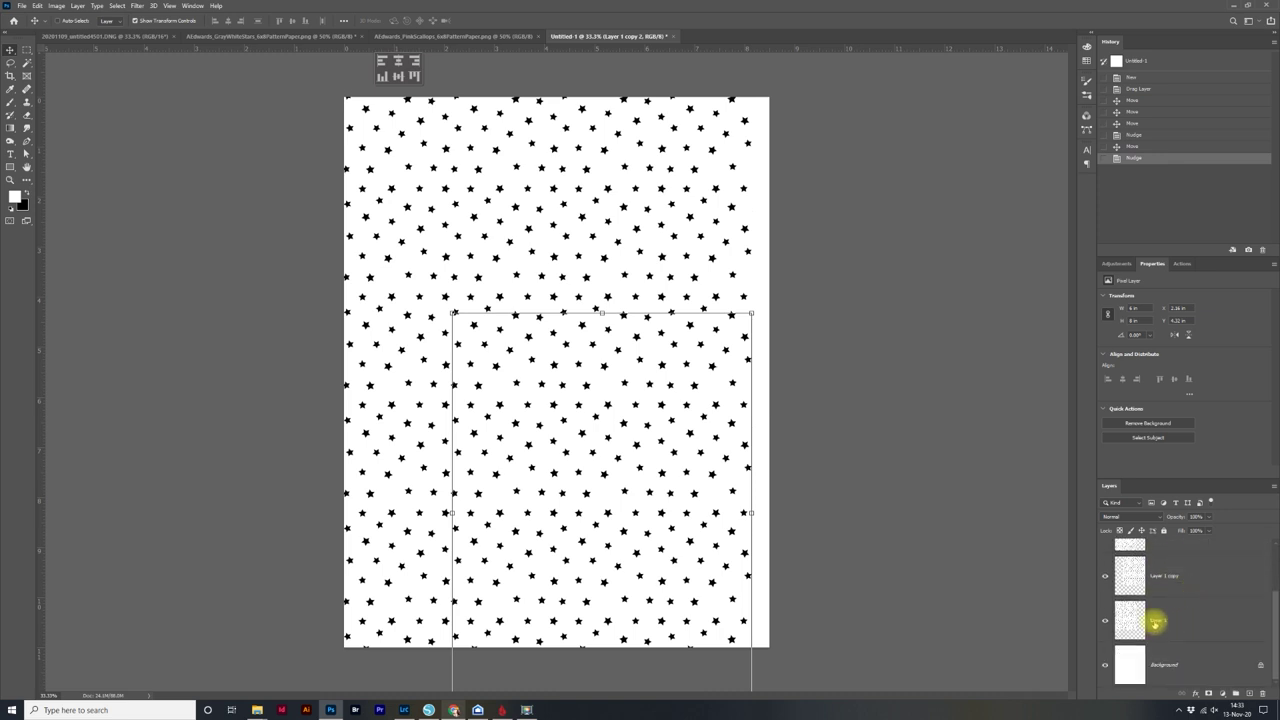
pyautogui.keyDown('shift'); pyautogui.click(1182, 622); pyautogui.keyUp('shift')
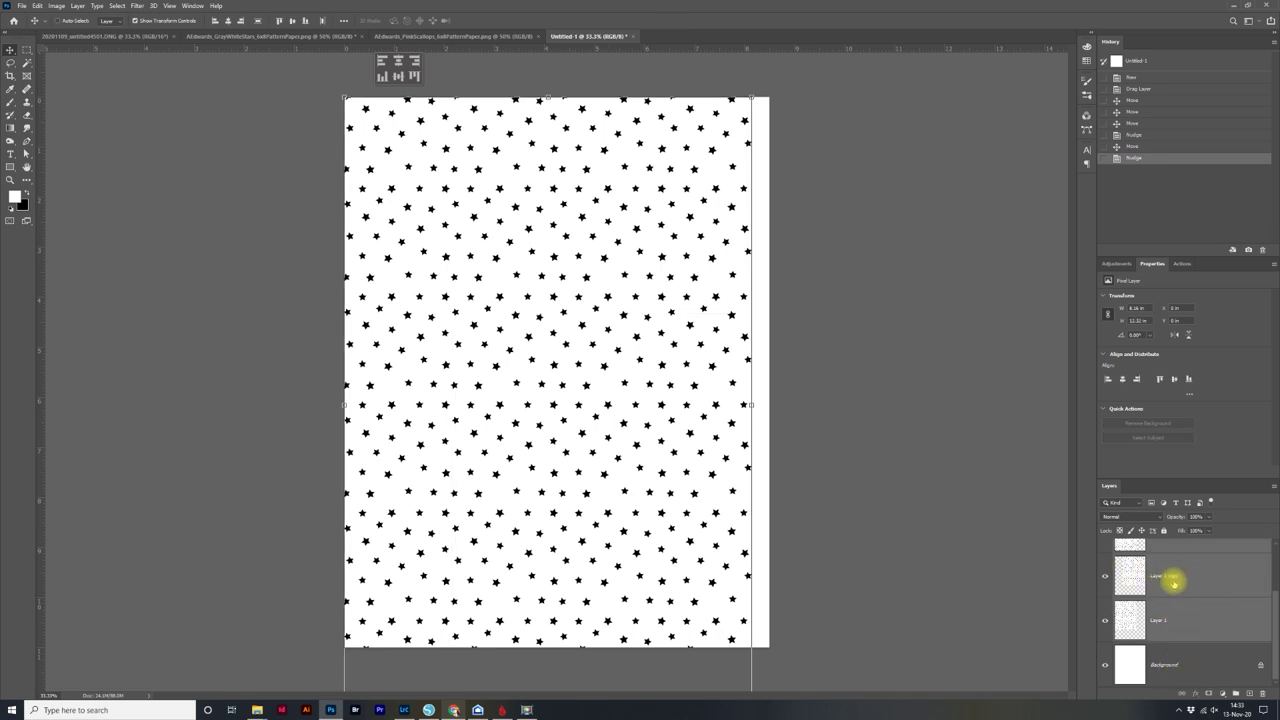
pyautogui.rightClick(1176, 582)
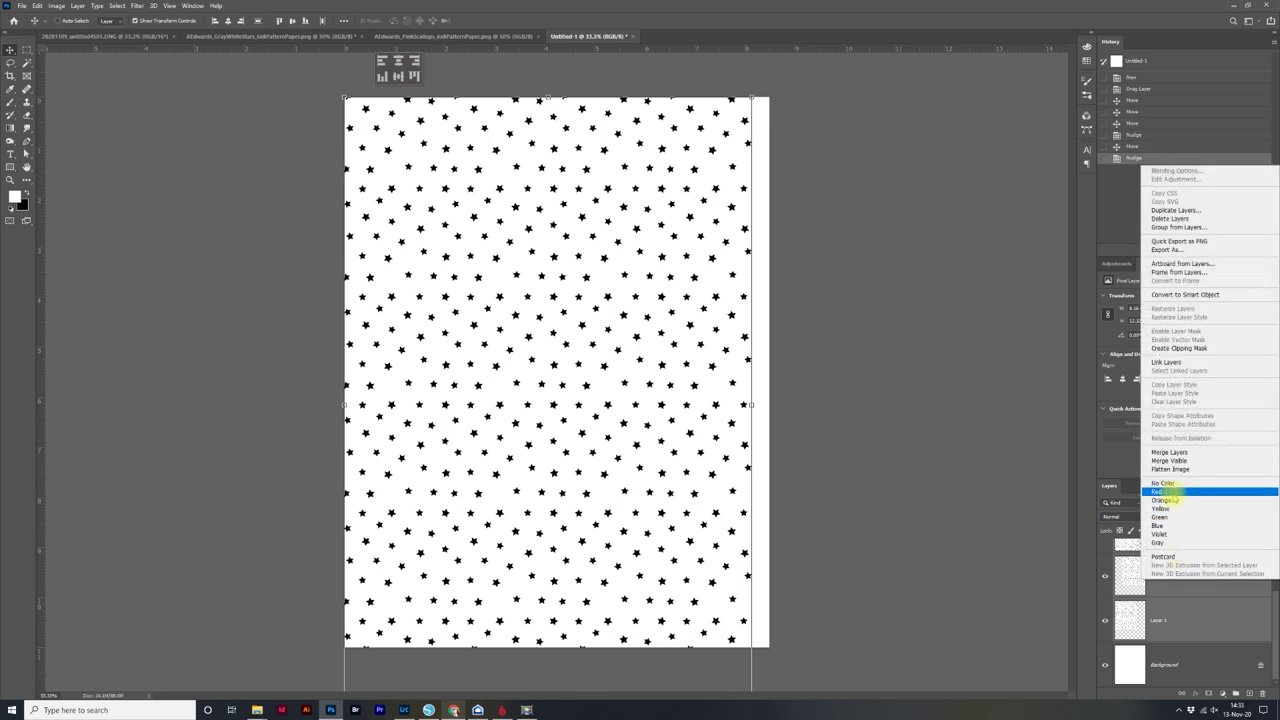
pyautogui.click(1169, 452)
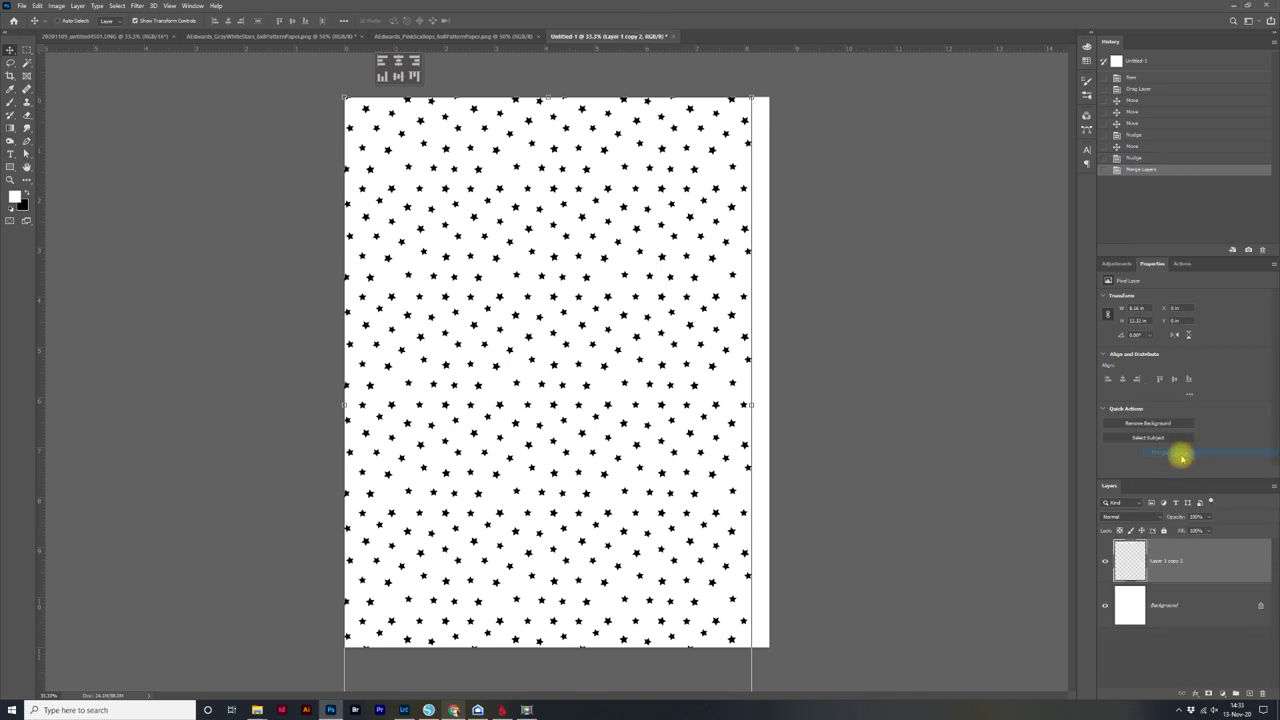
# Shift the merged star pattern to about X 0.09 in, Y 0.08 in and unlock the white Background layer
pyautogui.moveTo(620, 271)
pyautogui.mouseDown()
pyautogui.moveTo(703, 308)
pyautogui.moveTo(634, 306)
pyautogui.moveTo(623, 286)
pyautogui.mouseUp()
pyautogui.moveTo(610, 482)
pyautogui.mouseDown()
pyautogui.moveTo(617, 469)
pyautogui.moveTo(613, 479)
pyautogui.mouseUp()
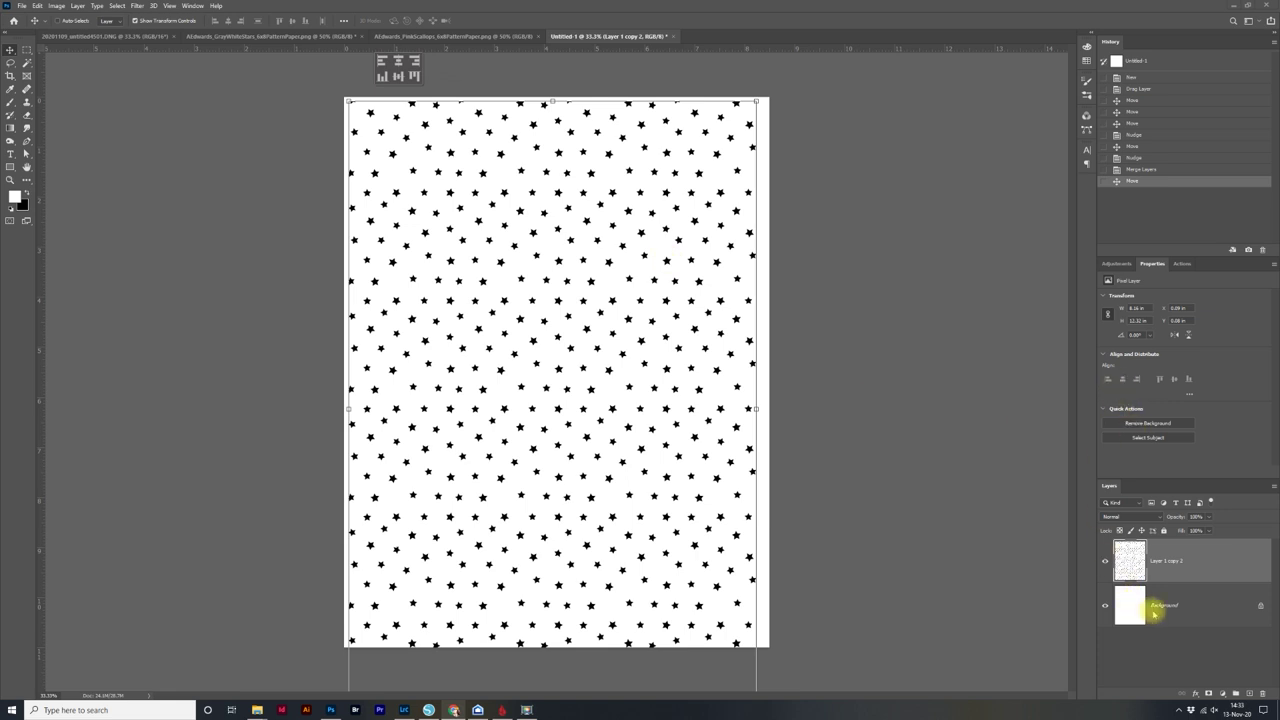
pyautogui.press('space')
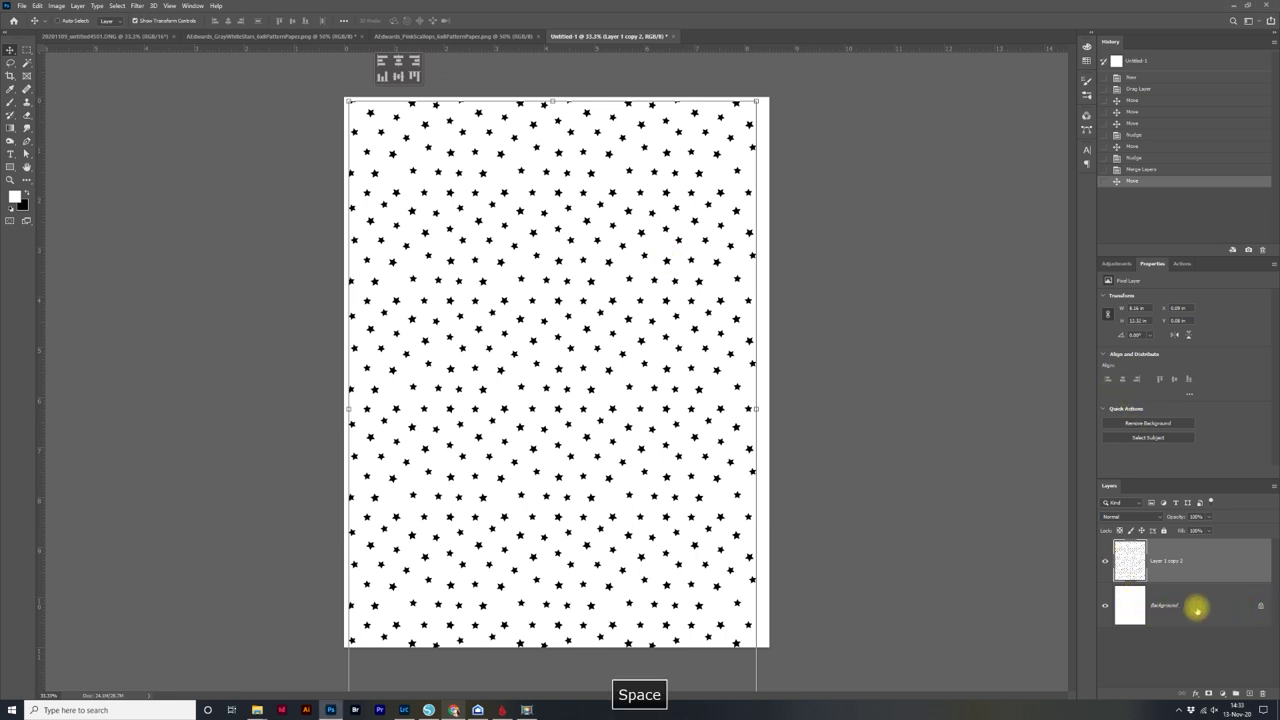
pyautogui.click(1260, 605)
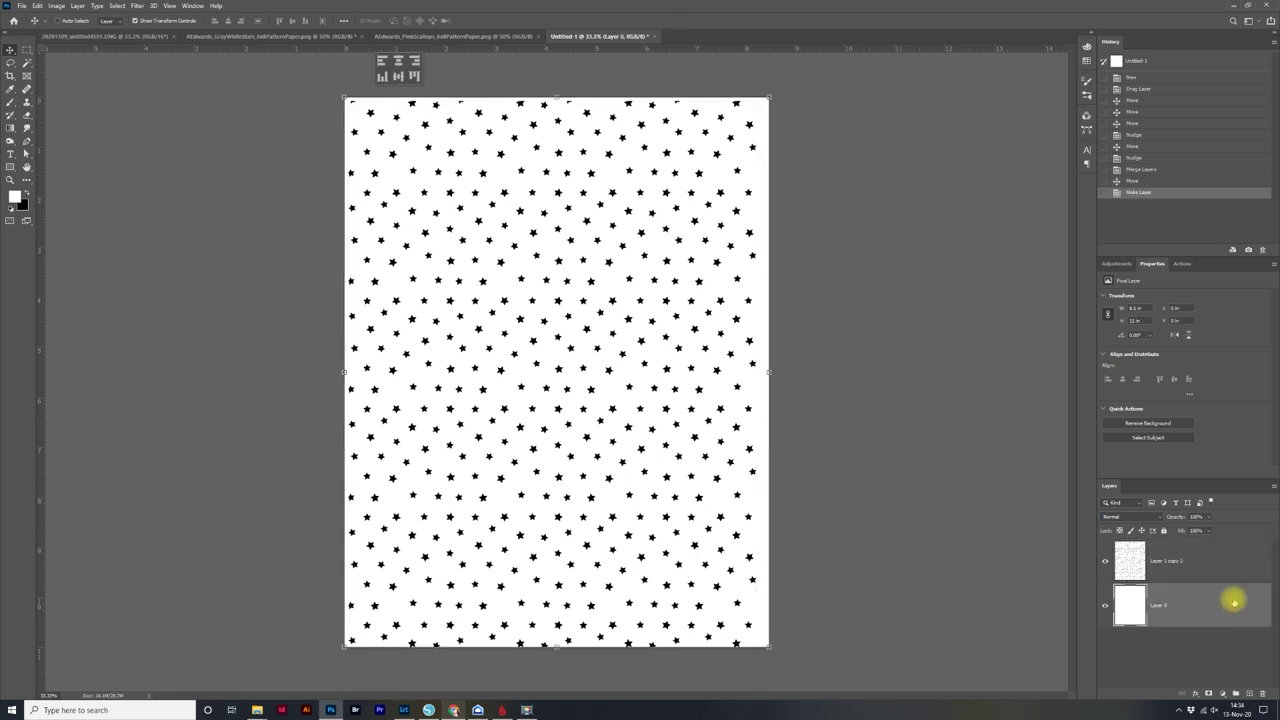
# Align the star and white layers by horizontal and vertical centers, and move the white layer back up to cover the page
pyautogui.keyDown('shift'); pyautogui.click(1178, 563); pyautogui.keyUp('shift')
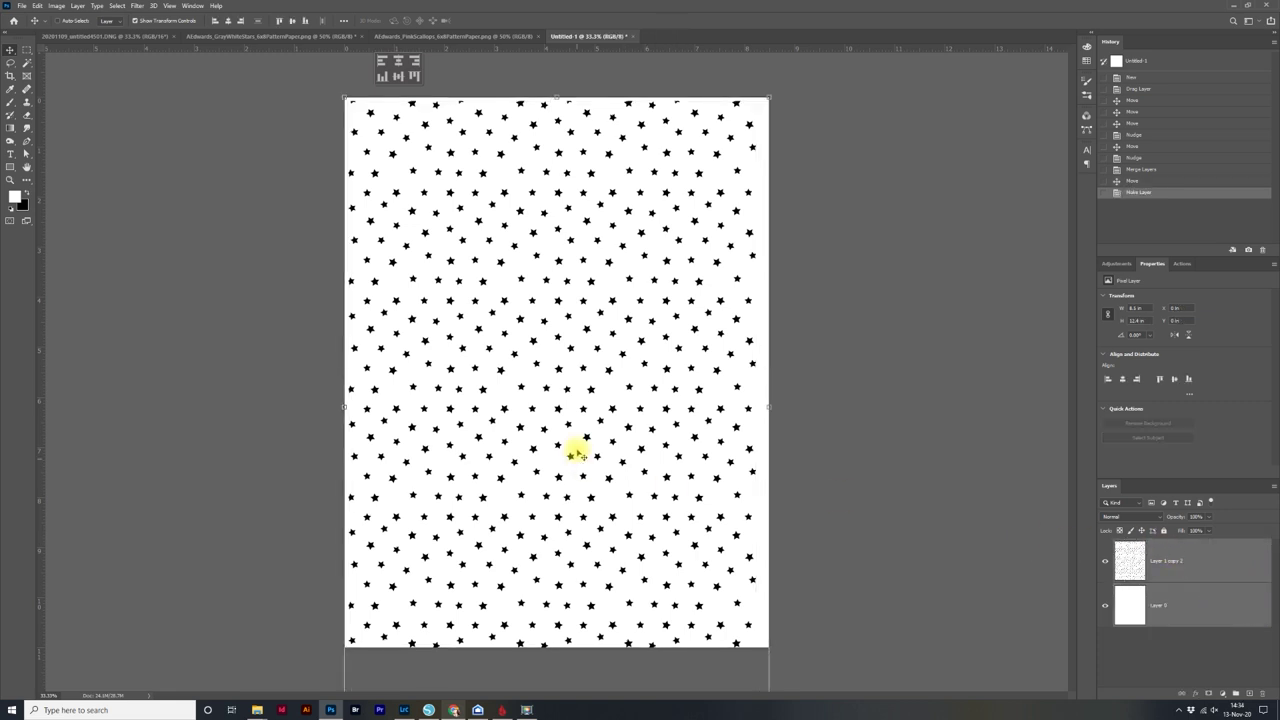
pyautogui.click(1125, 379)
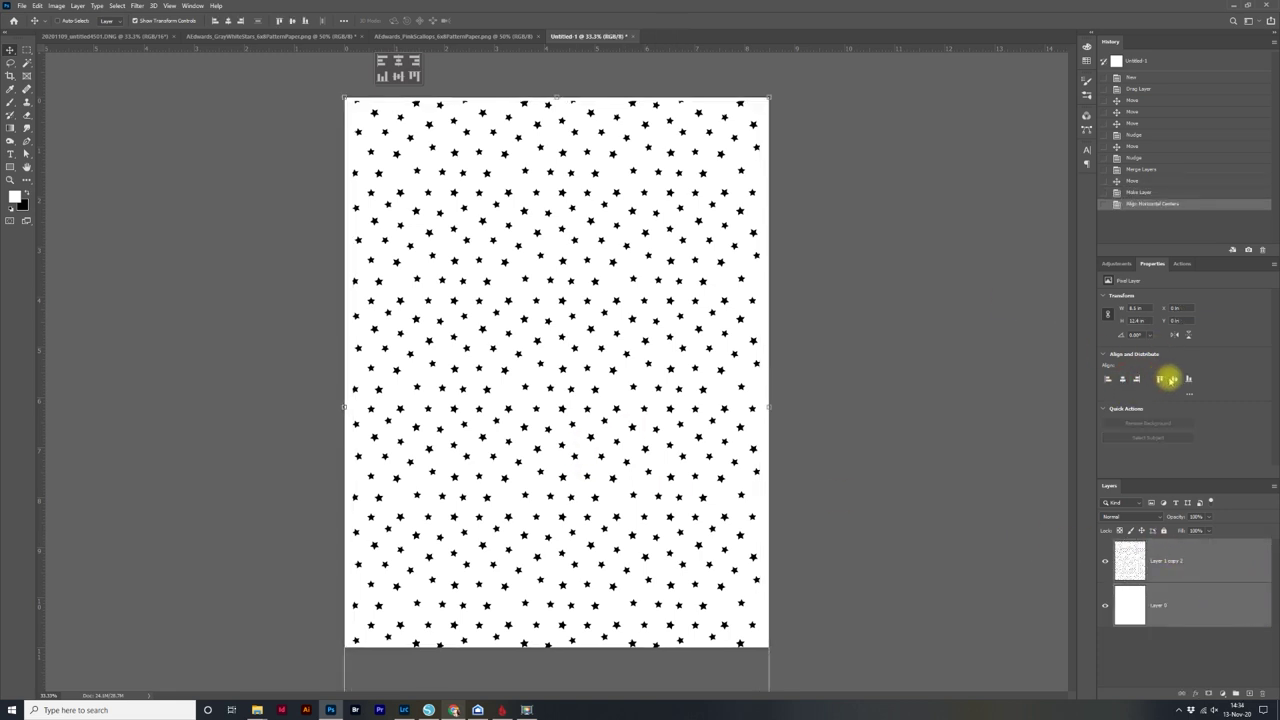
pyautogui.click(1174, 379)
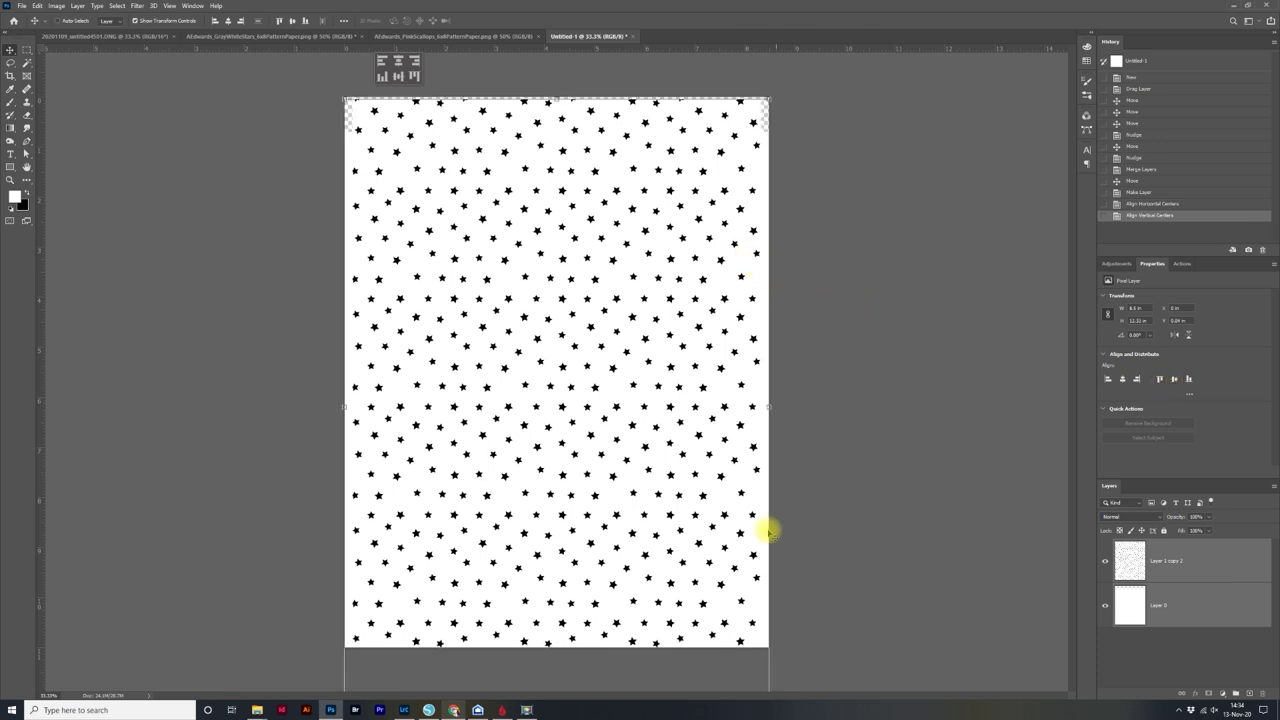
pyautogui.click(1136, 620)
pyautogui.moveTo(677, 657); pyautogui.dragTo(674, 623)
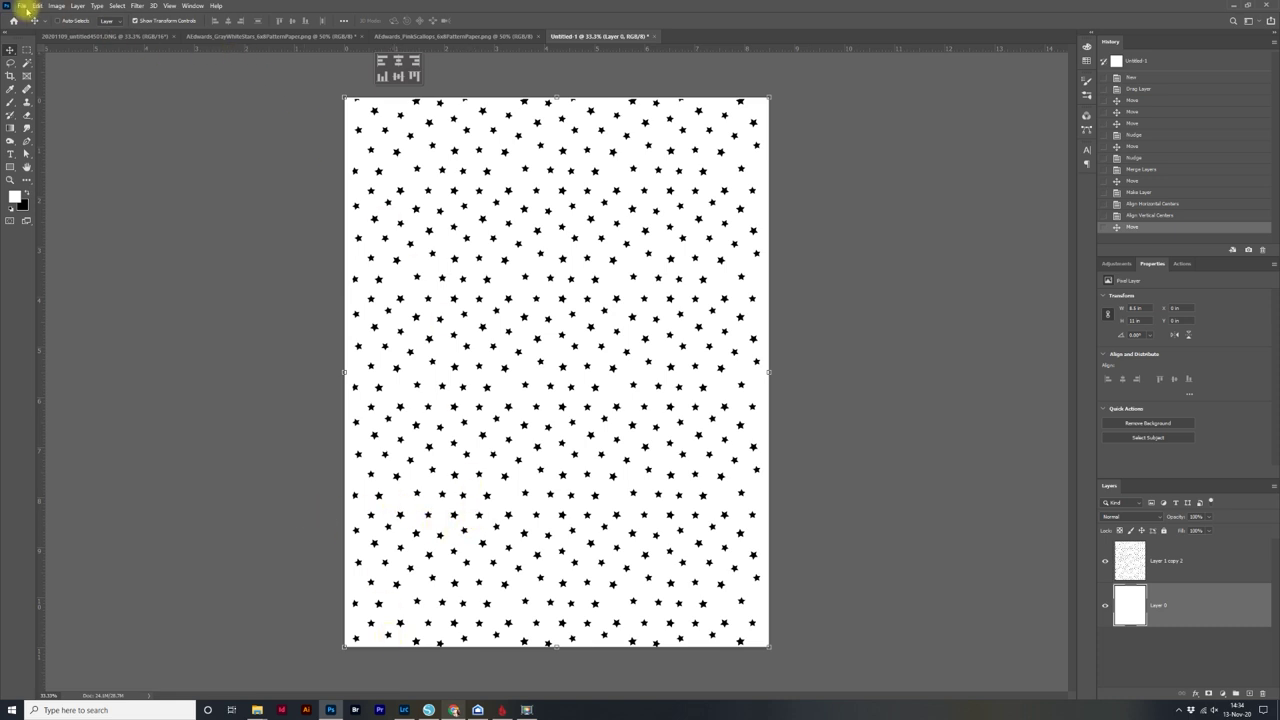
# Save the star page as a JPEG in the AEdwards_6x8PatternedPaper folder
pyautogui.click(21, 6)
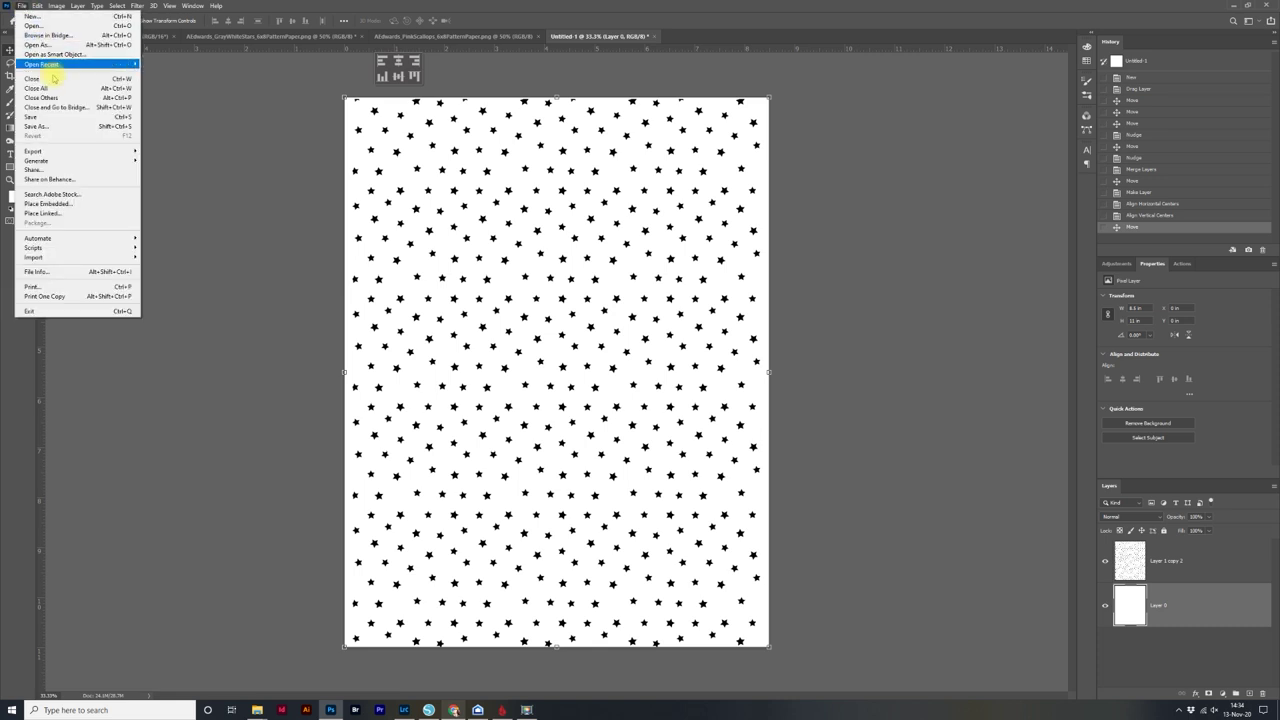
pyautogui.click(57, 128)
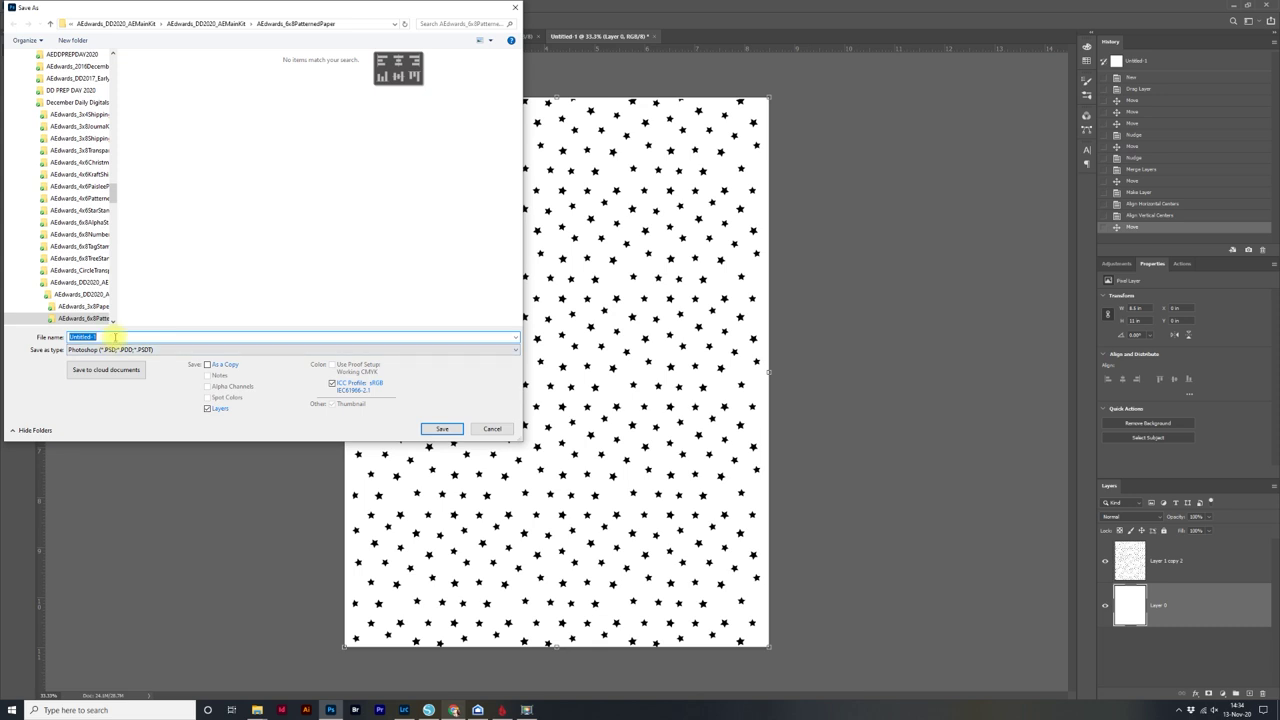
pyautogui.click(228, 26)
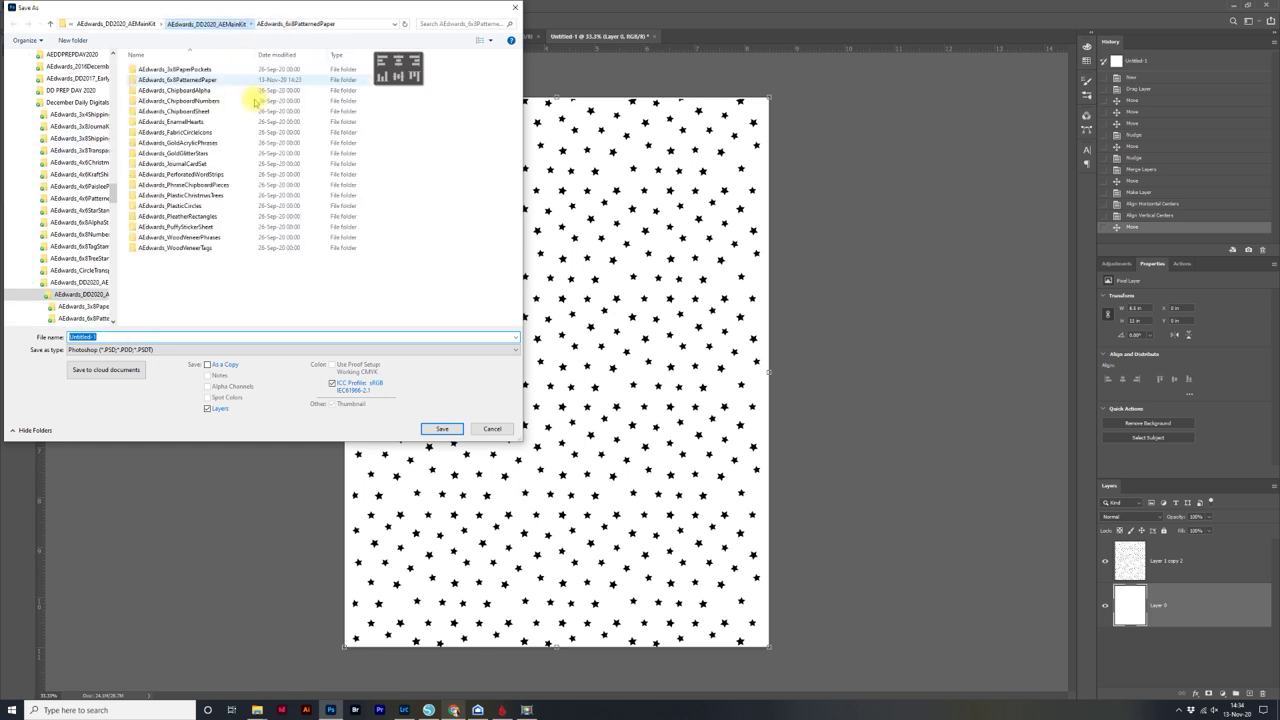
pyautogui.doubleClick(198, 81)
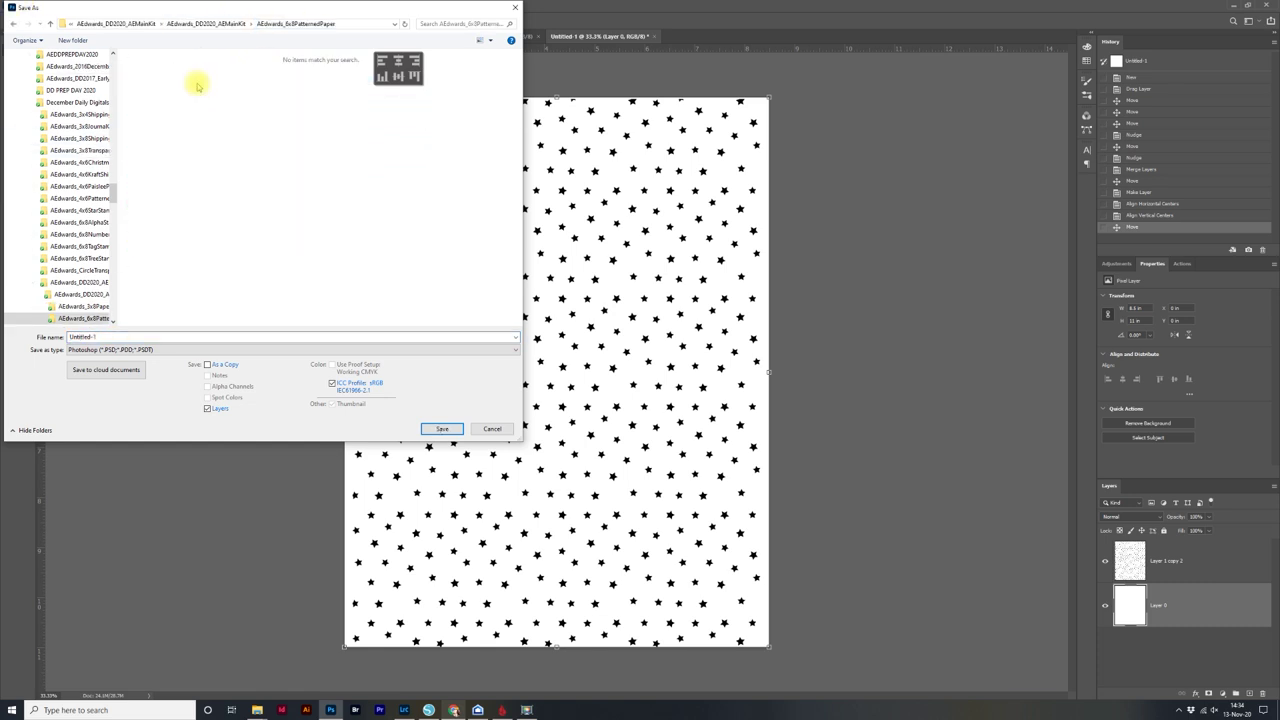
pyautogui.click(133, 347)
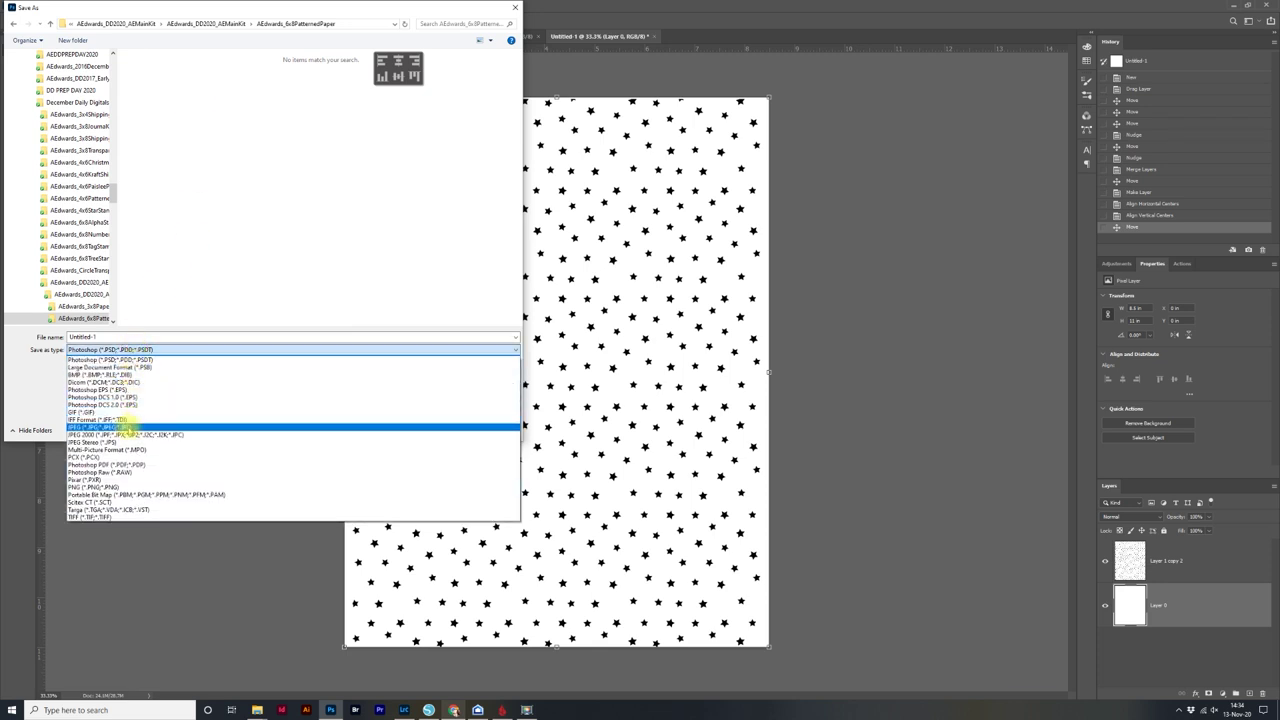
pyautogui.click(128, 428)
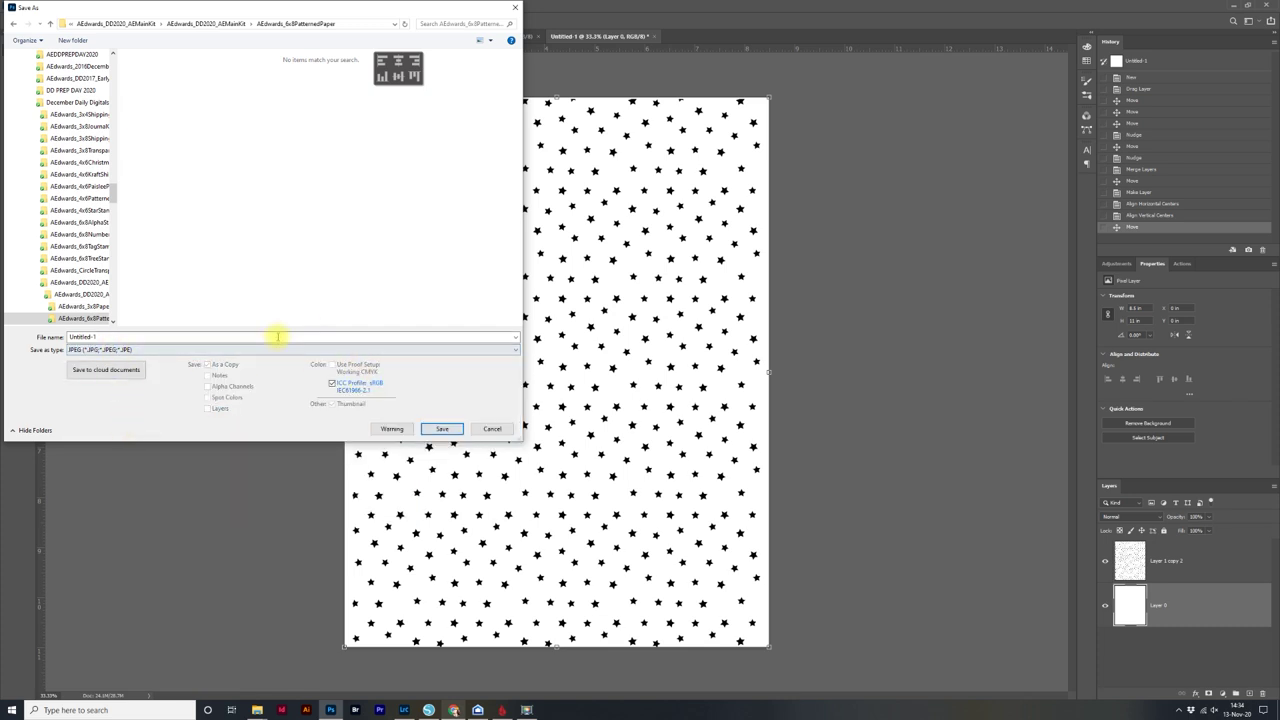
pyautogui.doubleClick(129, 337)
pyautogui.click(431, 429)
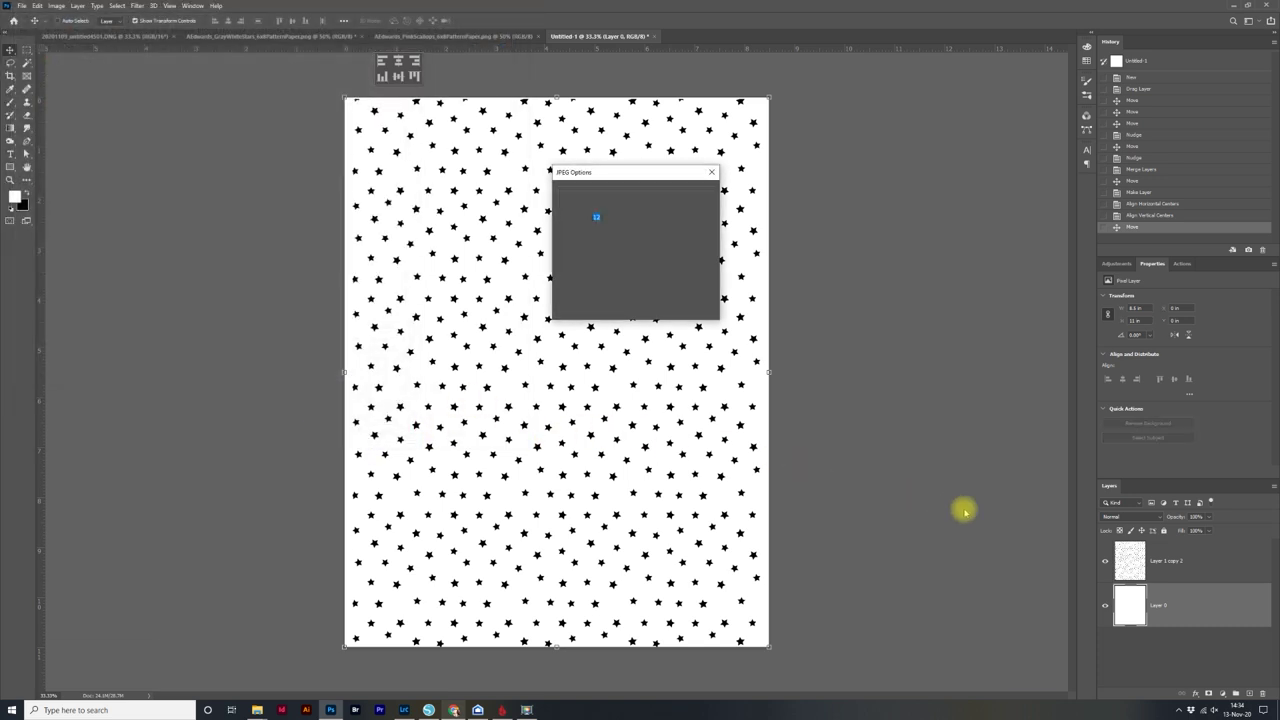
pyautogui.click(703, 194)
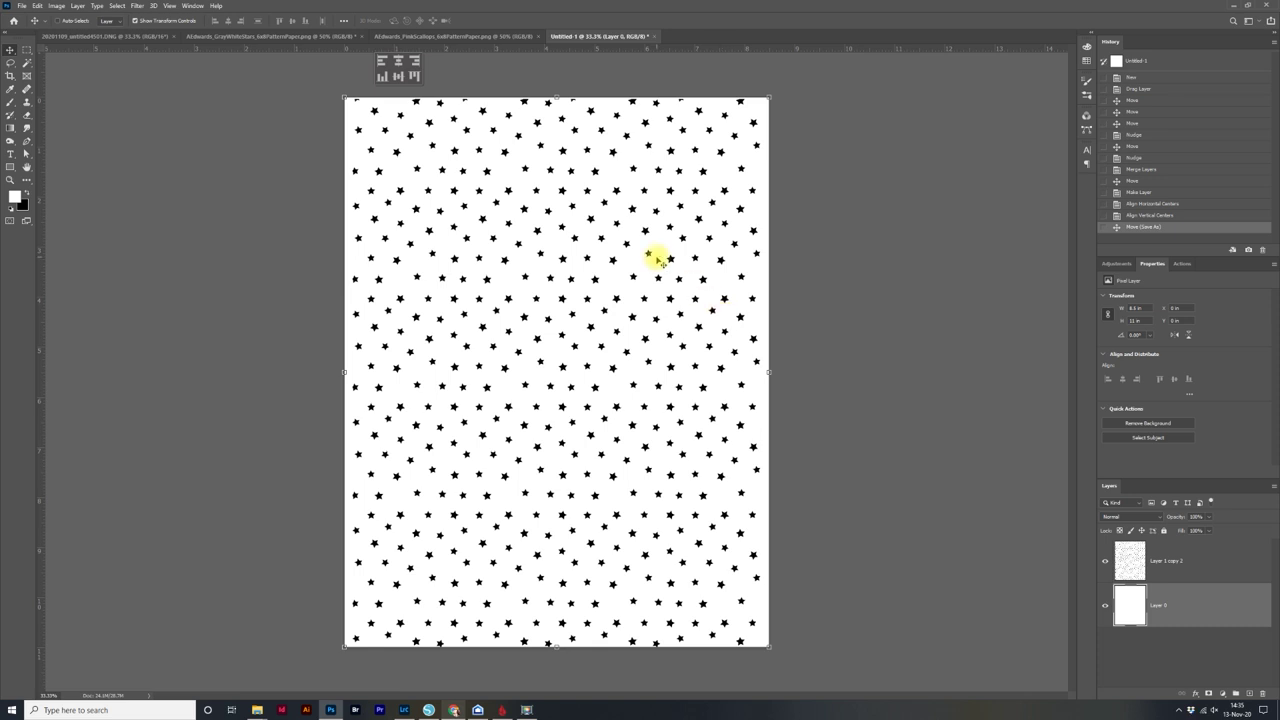
# Delete the merged star layer and save the blank page as a large-file-size PNG named "pink" in the same folder
pyautogui.click(1183, 561)
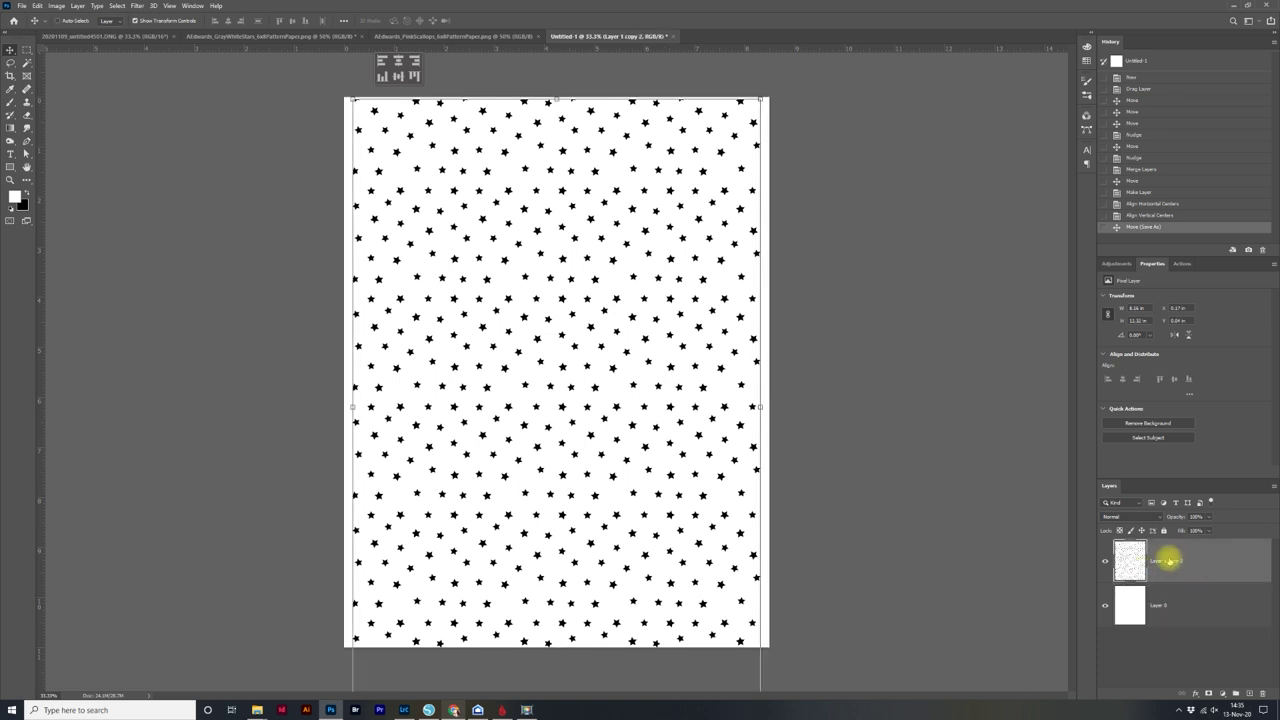
pyautogui.press('Delete')
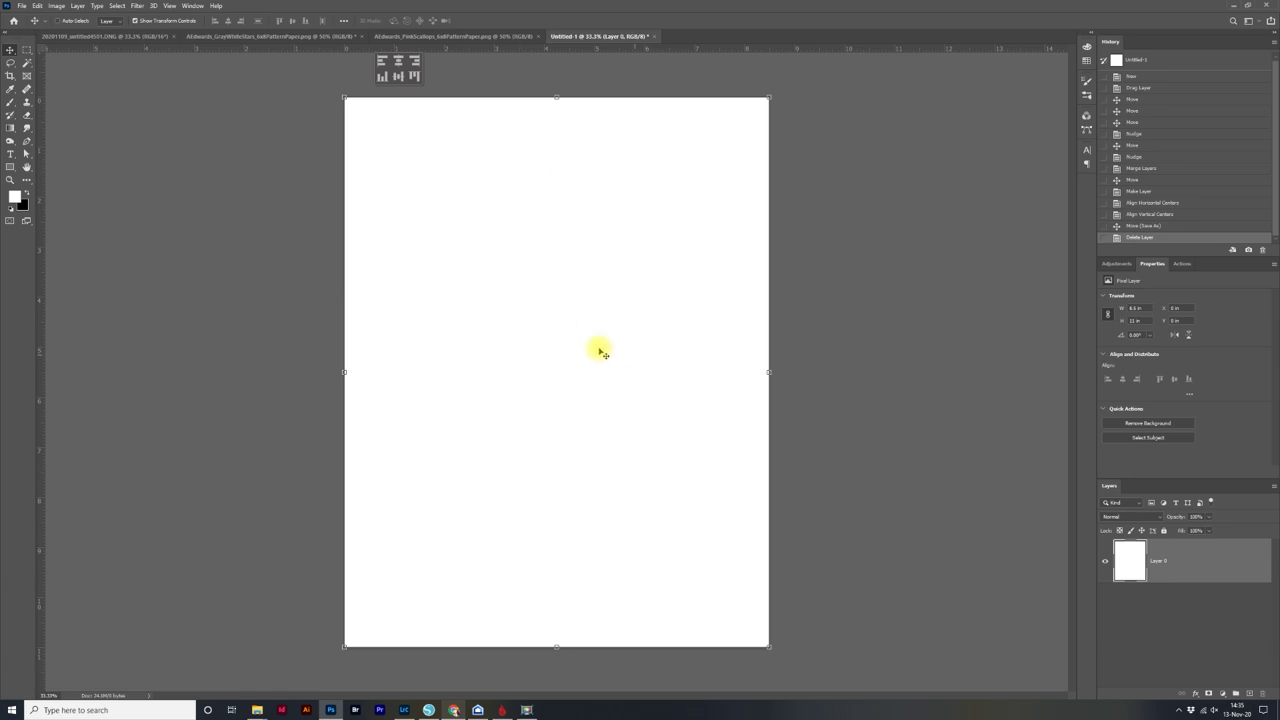
pyautogui.click(21, 6)
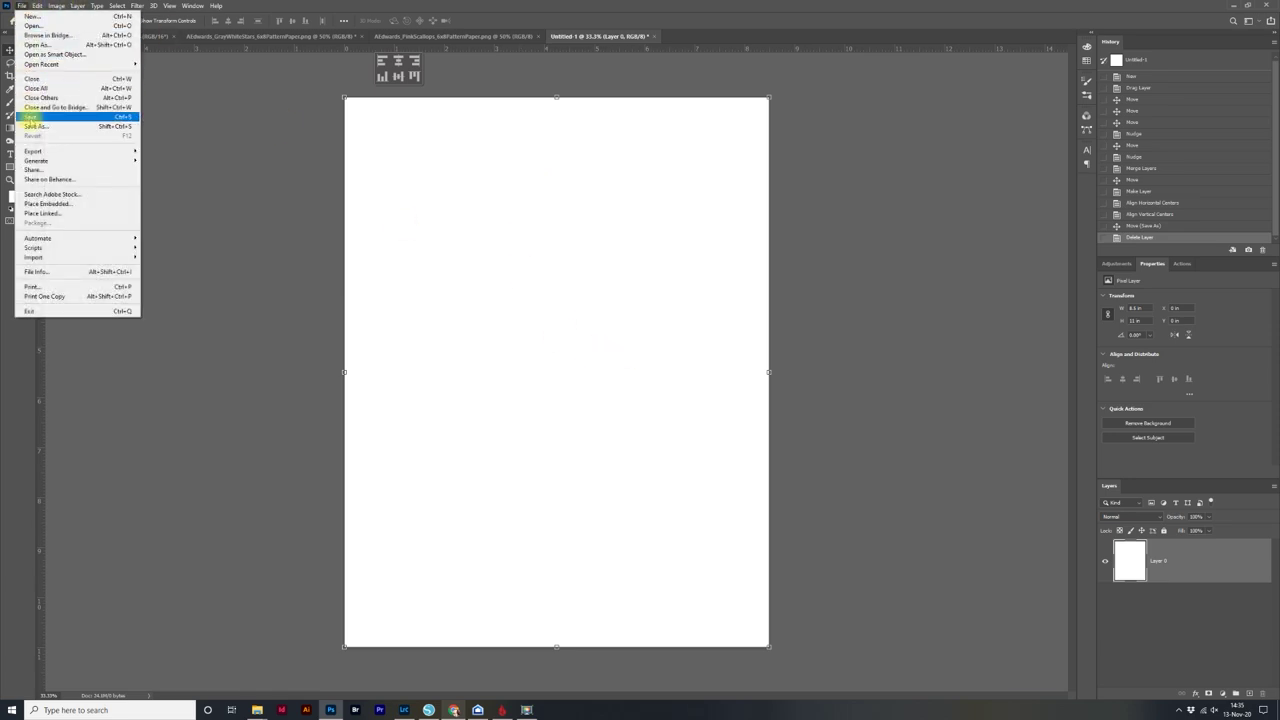
pyautogui.click(28, 125)
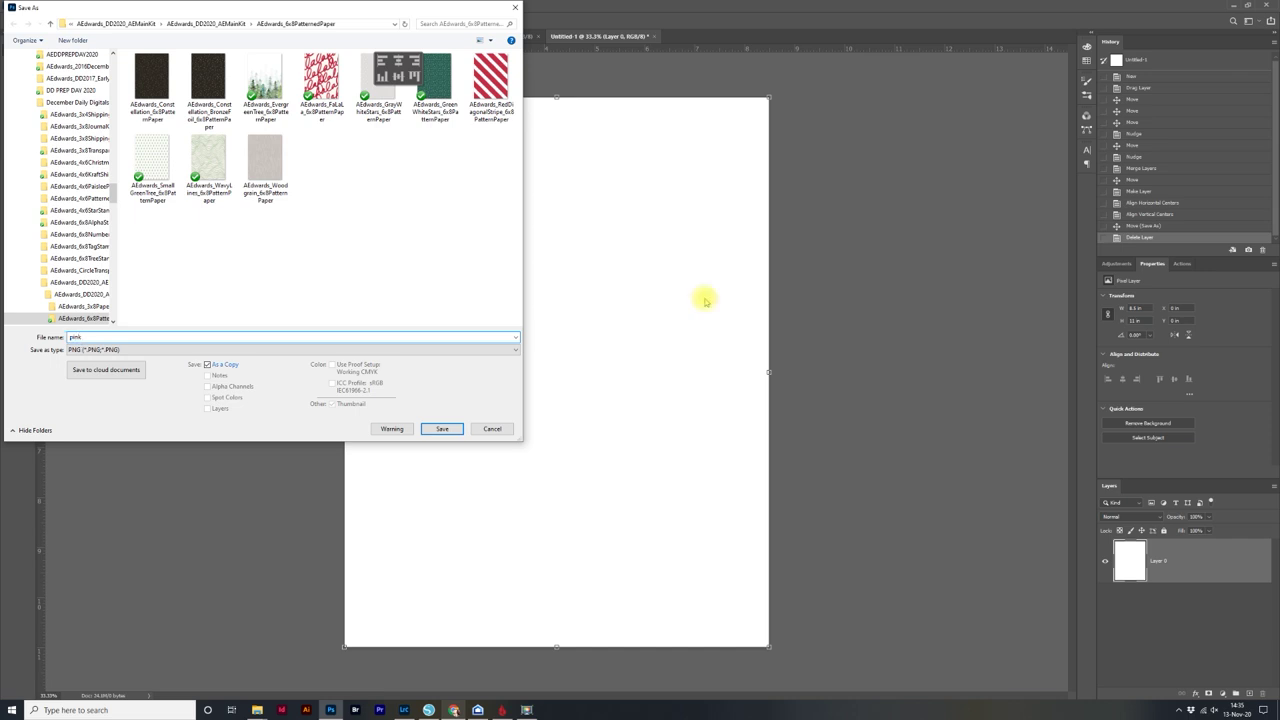
pyautogui.click(448, 429)
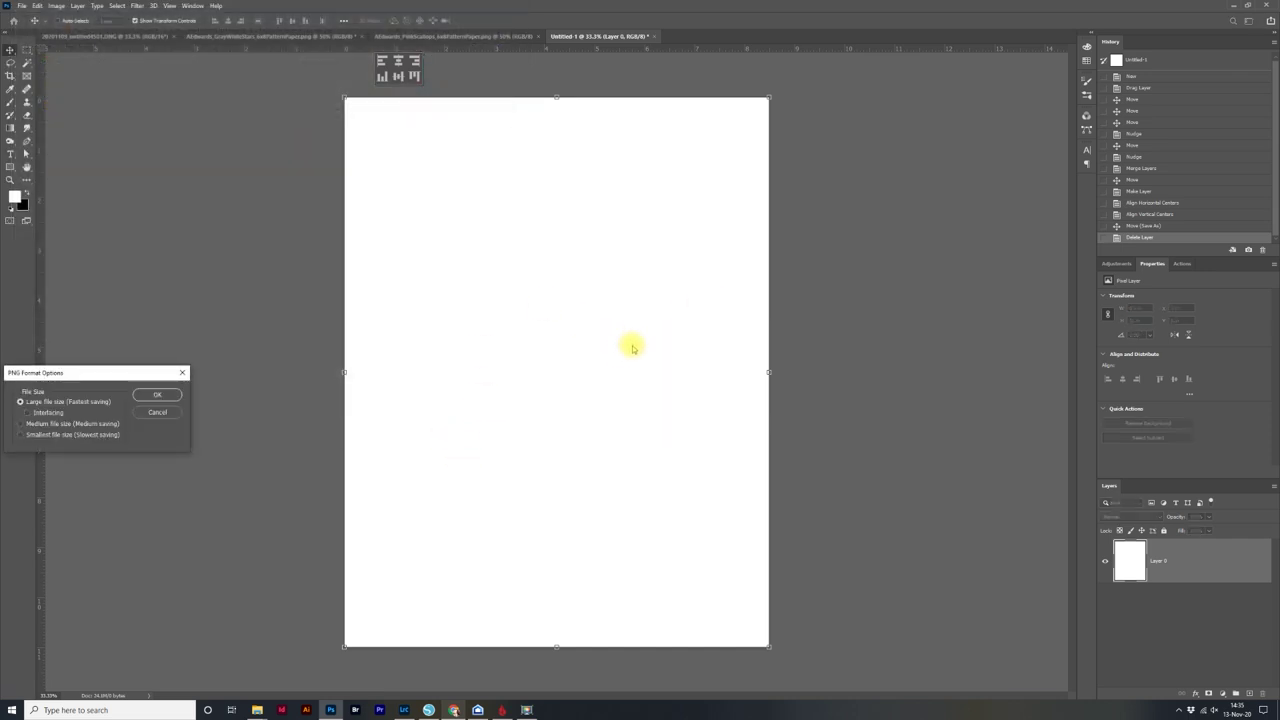
pyautogui.click(158, 396)
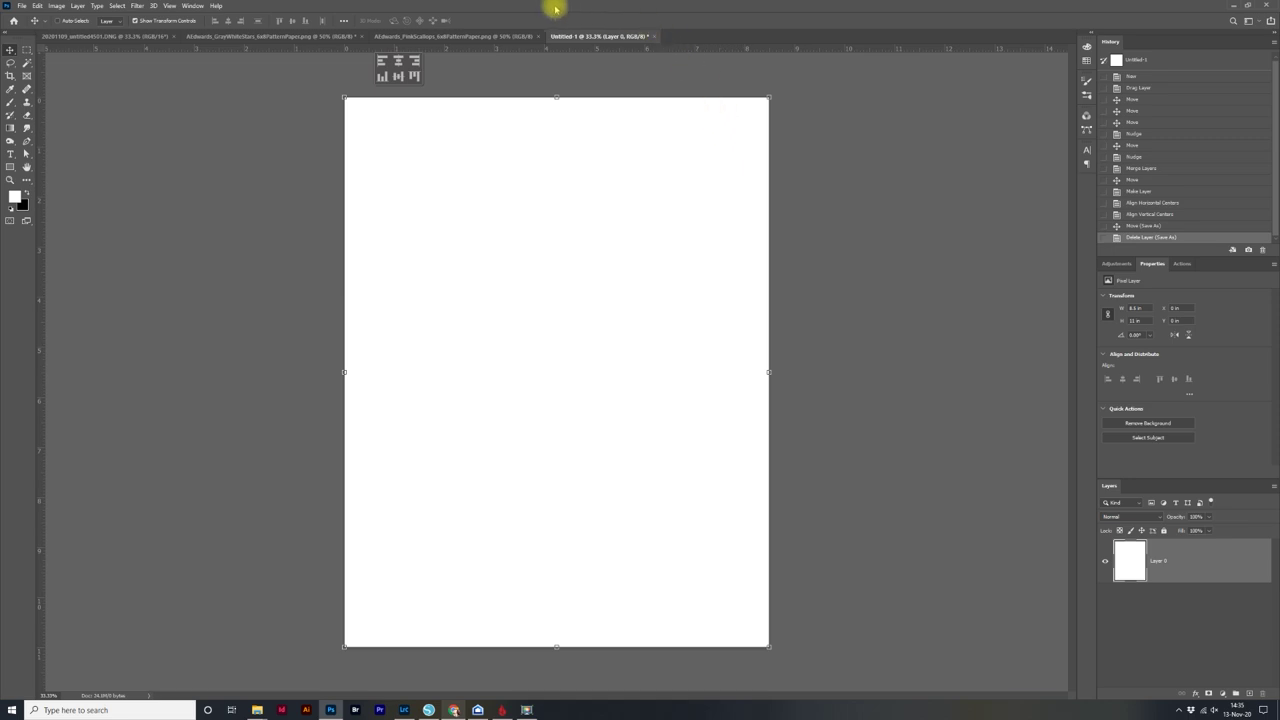
# Sample the pale pink background of the PinkScallops paper as the foreground color and close that document
pyautogui.click(446, 40)
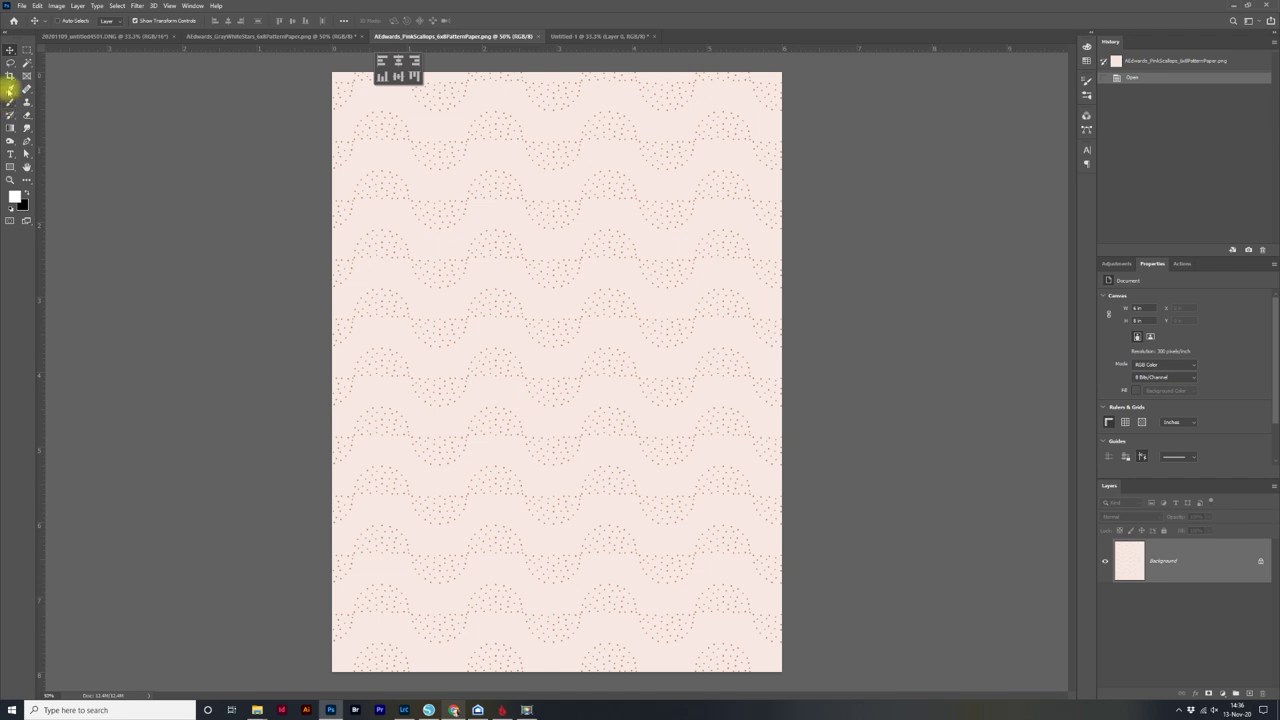
pyautogui.click(10, 89)
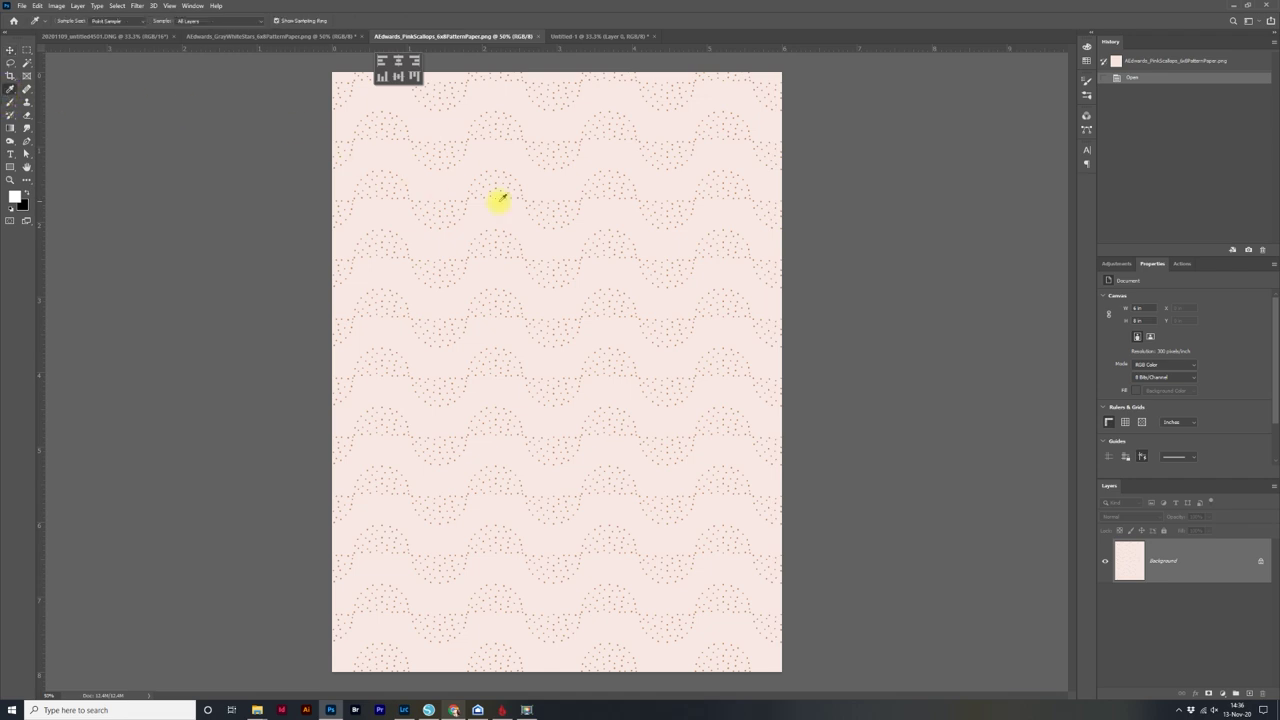
pyautogui.click(569, 176)
pyautogui.click(539, 36)
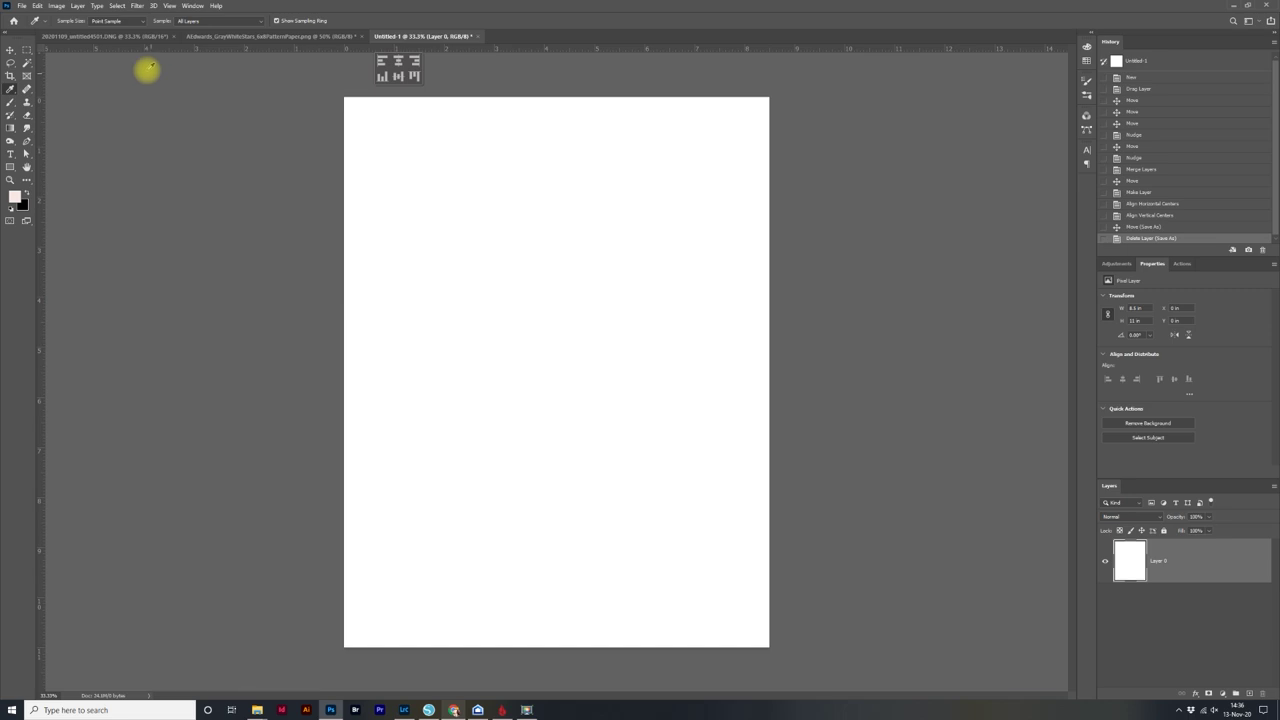
# Select the whole blank page with a rectangular marquee and fill it with the pink foreground color in Normal mode at 100% opacity
pyautogui.click(25, 50)
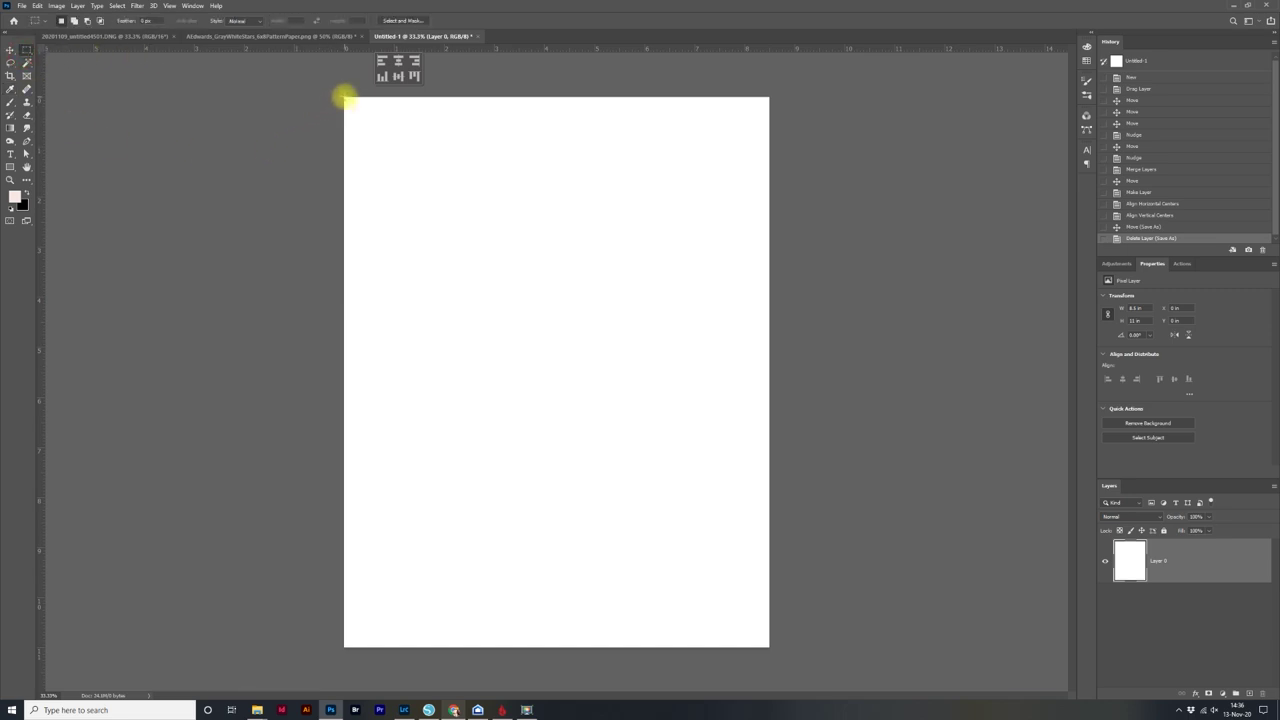
pyautogui.moveTo(341, 99); pyautogui.dragTo(673, 522)
pyautogui.moveTo(240, 67); pyautogui.dragTo(688, 447)
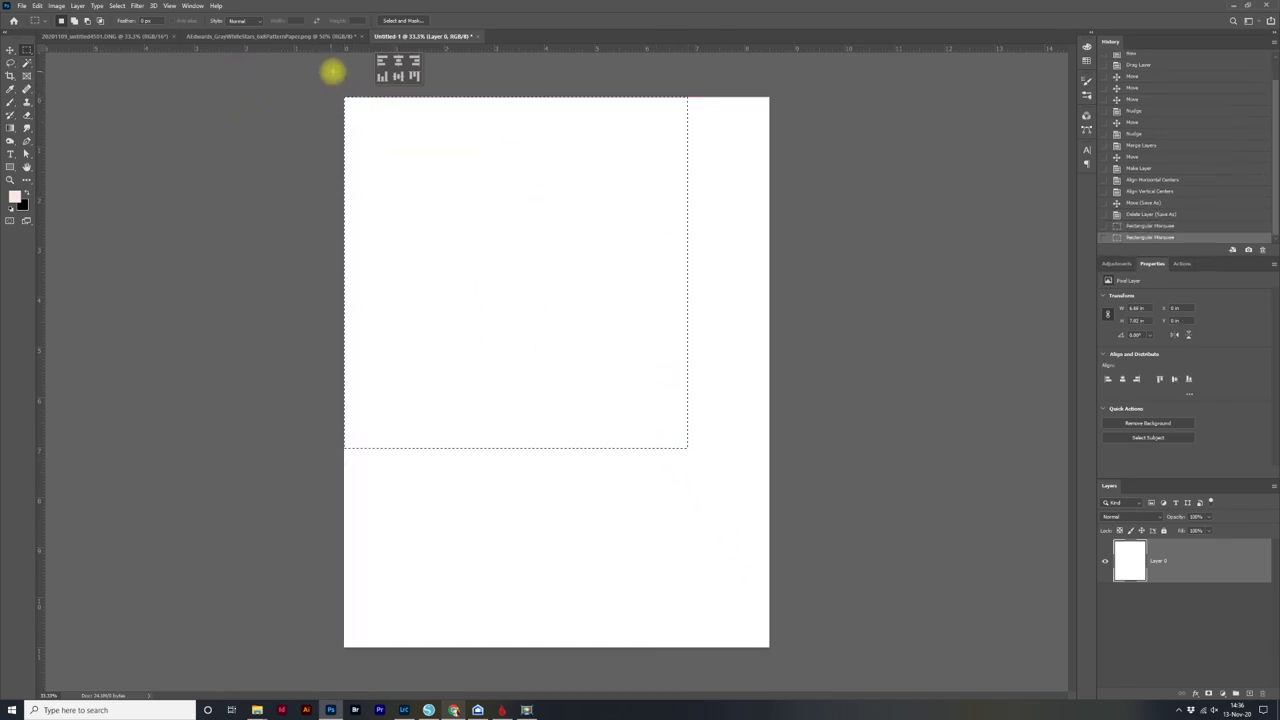
pyautogui.moveTo(320, 74); pyautogui.dragTo(791, 591)
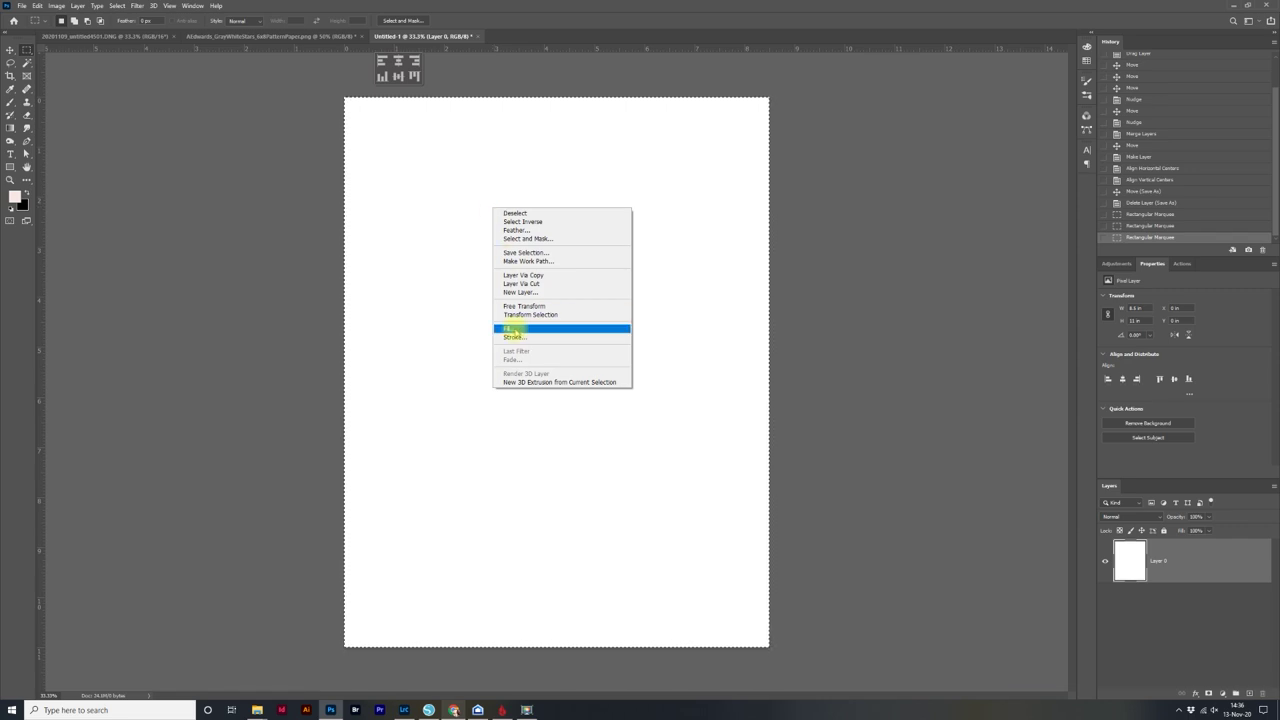
pyautogui.hotkey('shift', 'F5')
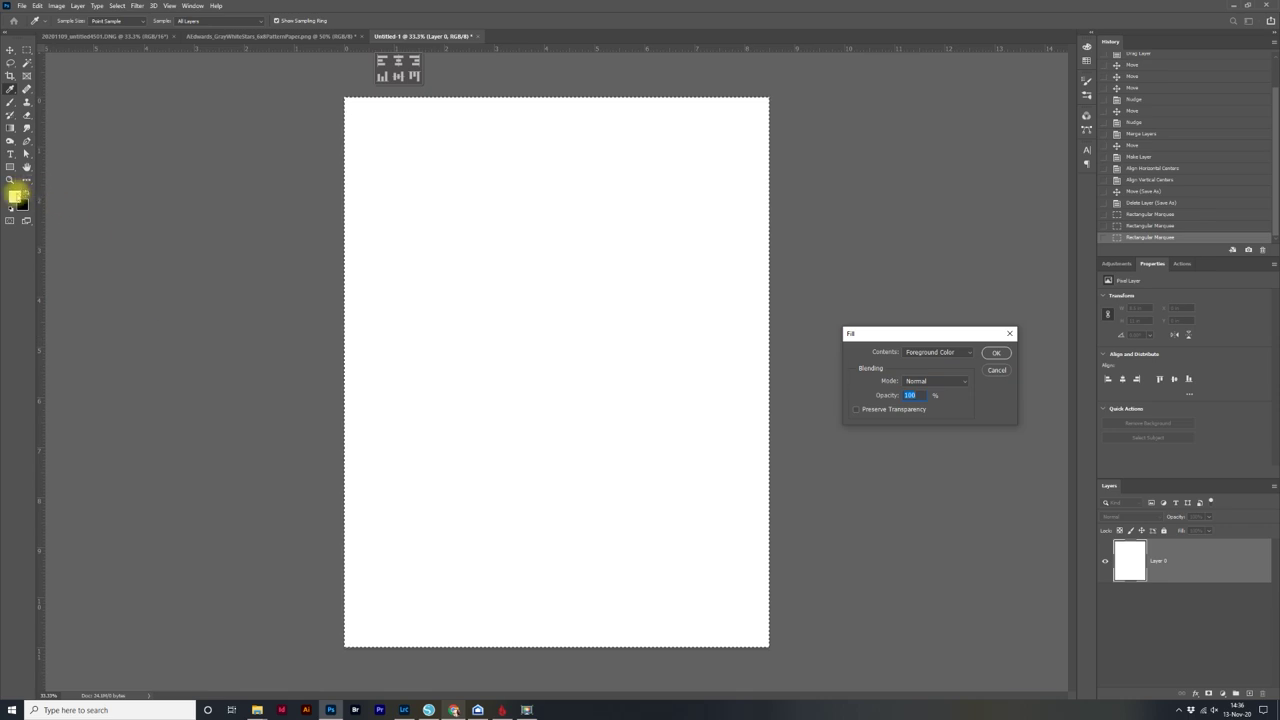
pyautogui.click(996, 353)
pyautogui.press('m')
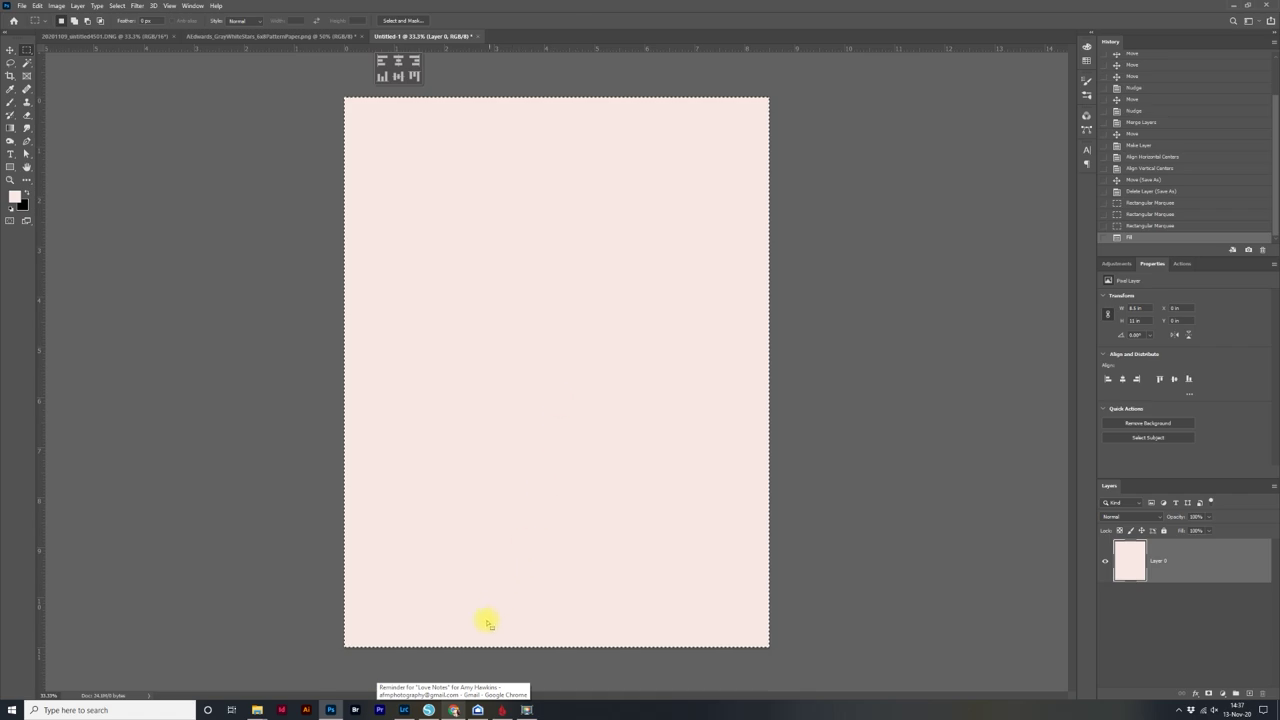
# Switch to Silhouette Studio and bring the whole blank cutting mat into view
pyautogui.click(428, 710)
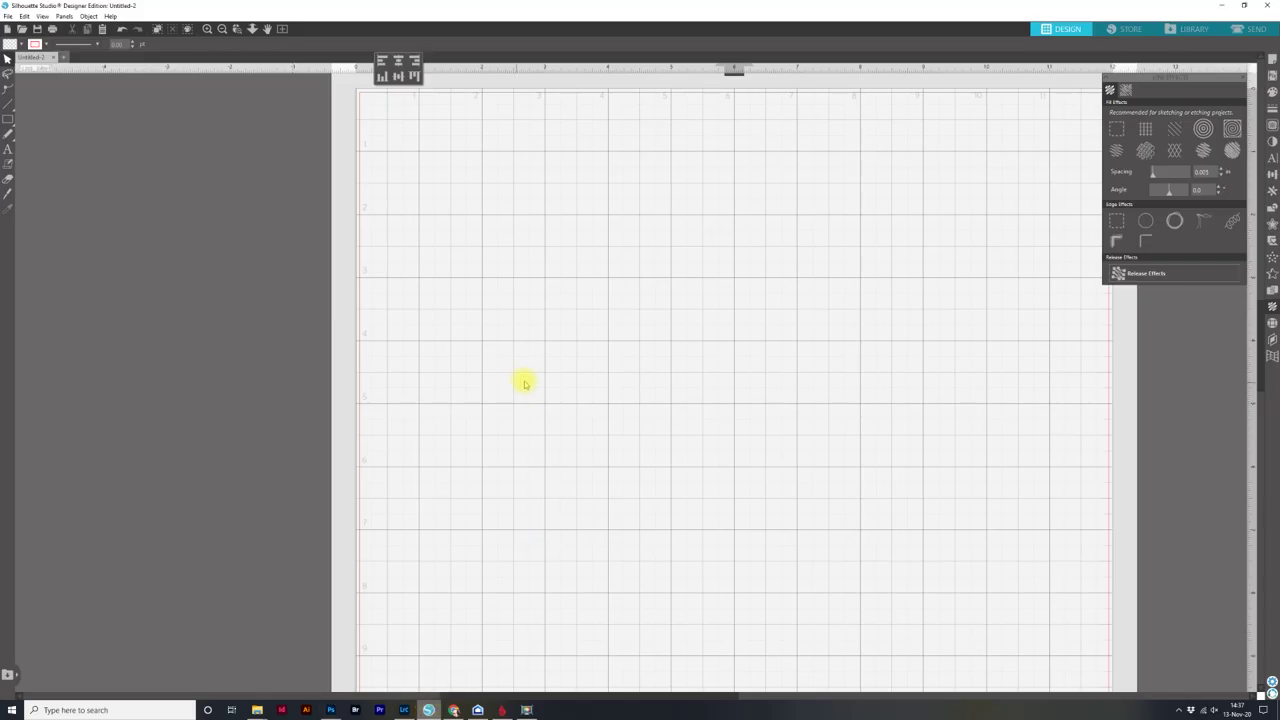
pyautogui.hotkey('ctrl', '-')
pyautogui.hotkey('ctrl', '-')
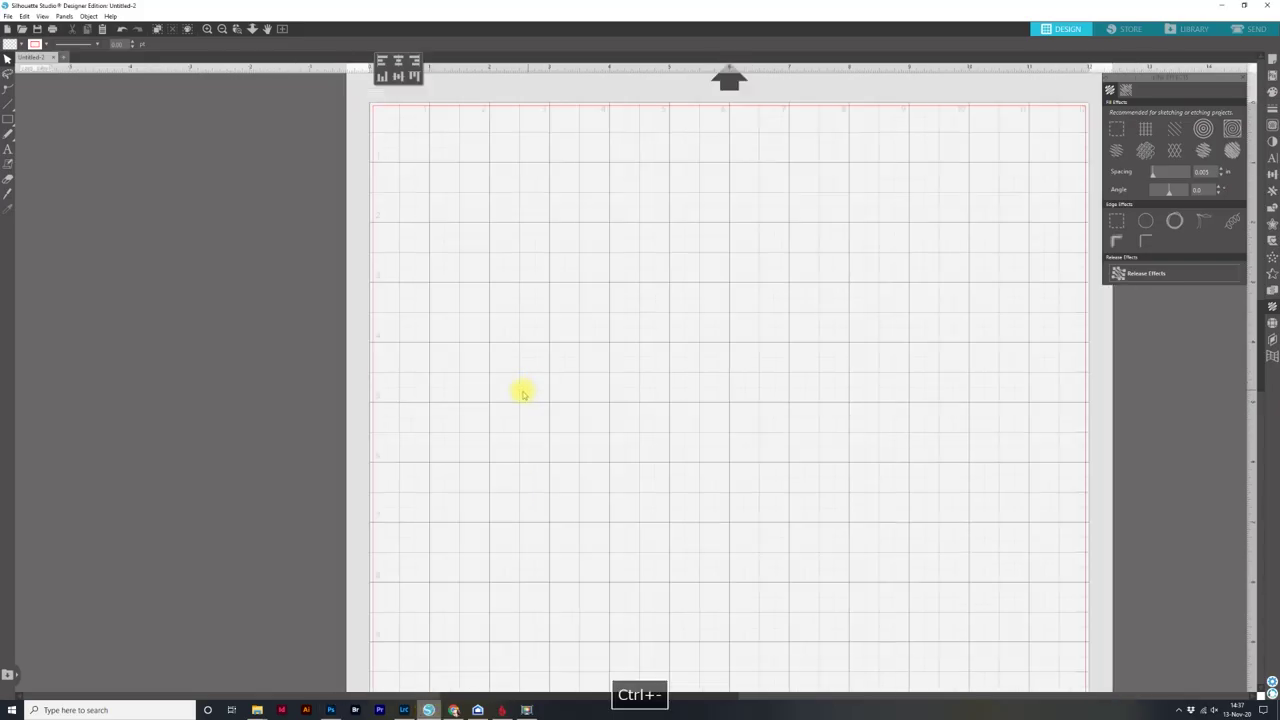
pyautogui.press('space')
pyautogui.moveTo(651, 409); pyautogui.dragTo(470, 360)
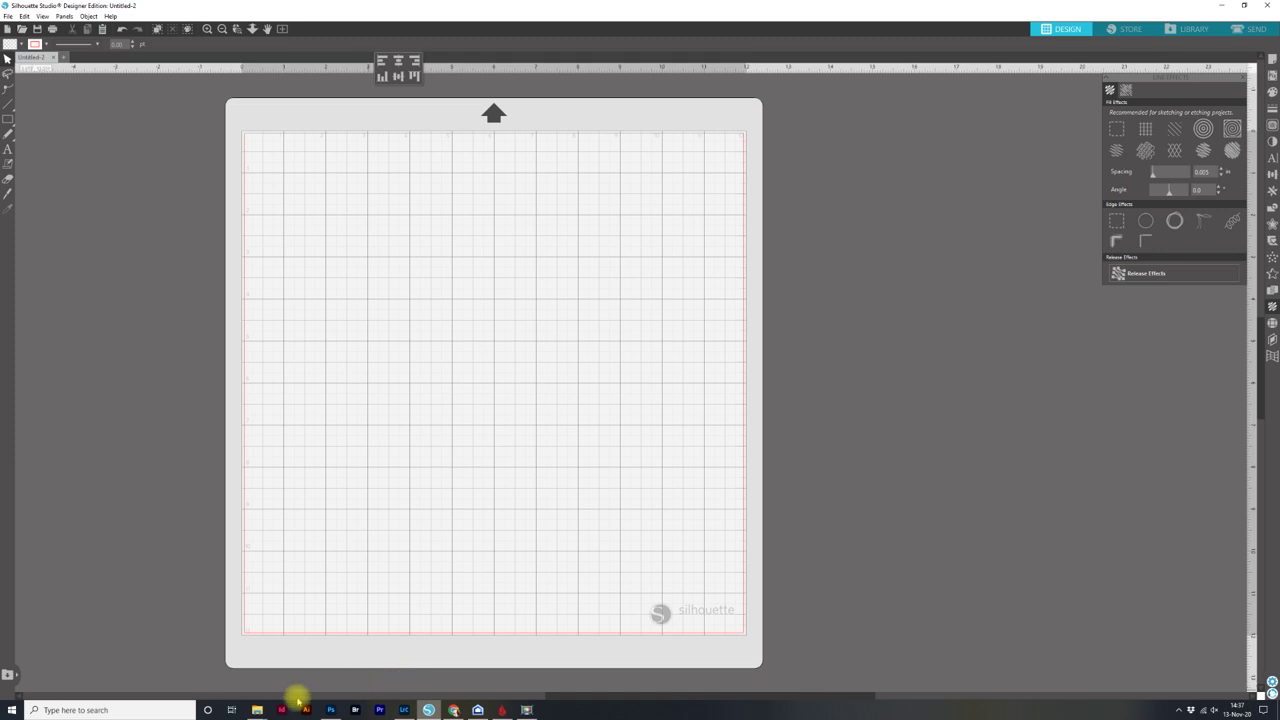
# Switch to File Explorer and open the AEdwards_6x8PatternedPaper folder inside the AEdwards_DD2020_AEMainKit folder
pyautogui.click(256, 710)
pyautogui.click(284, 665)
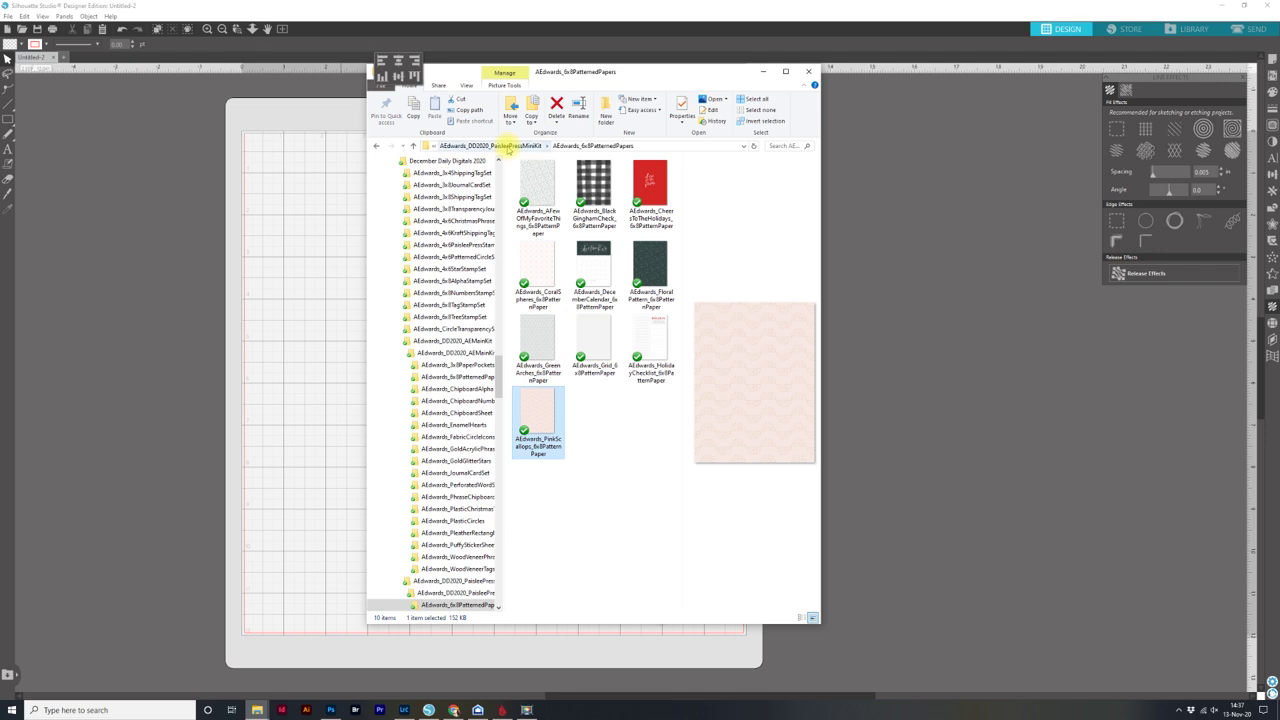
pyautogui.click(500, 146)
pyautogui.click(537, 146)
pyautogui.click(557, 146)
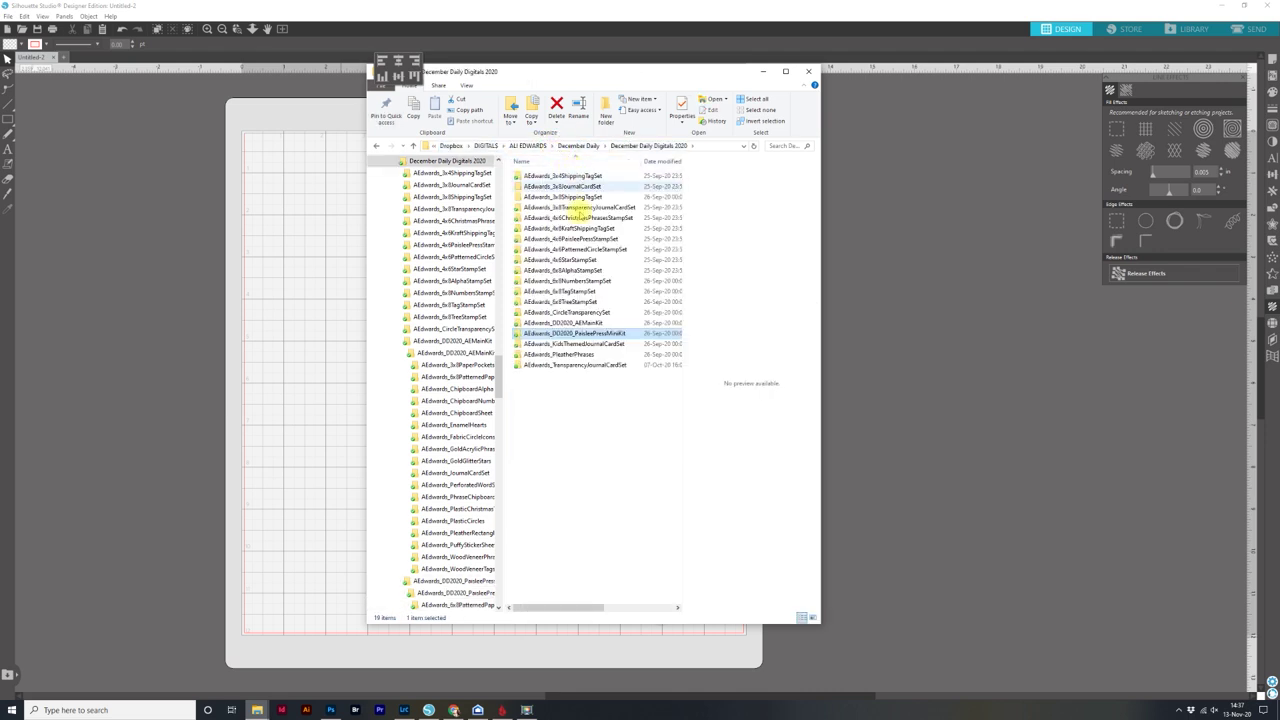
pyautogui.doubleClick(572, 322)
pyautogui.doubleClick(566, 177)
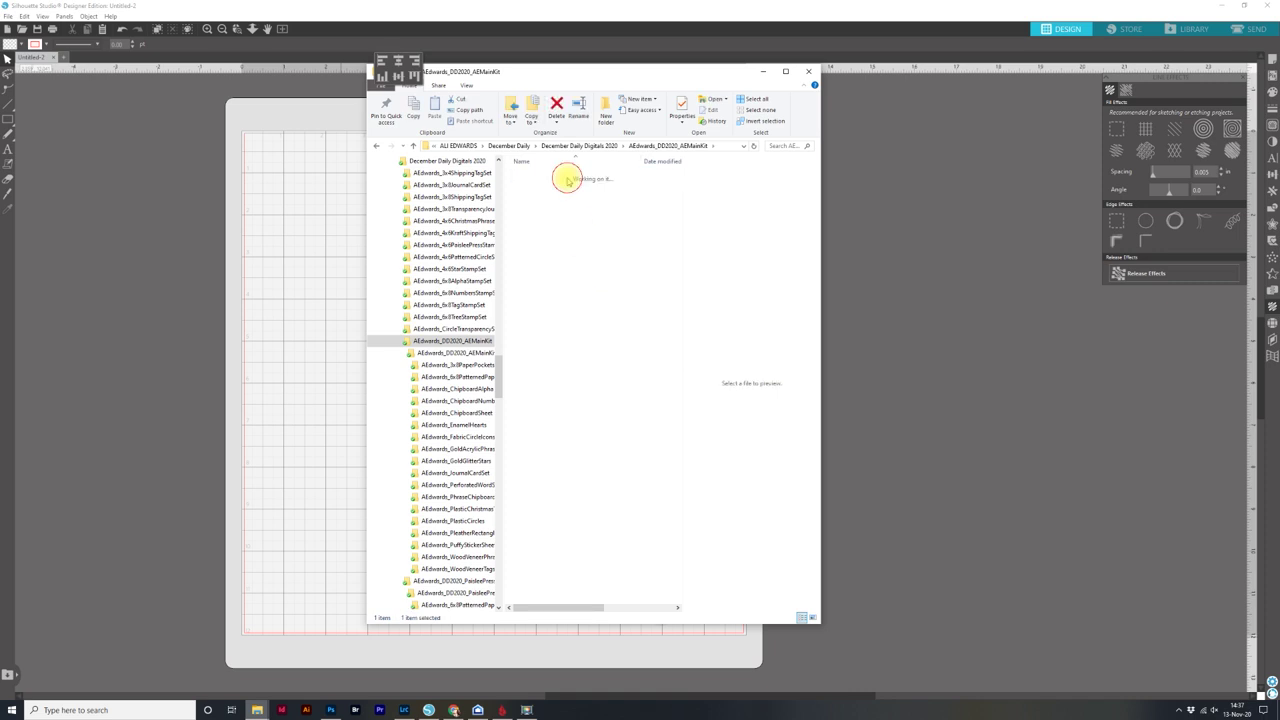
pyautogui.doubleClick(570, 186)
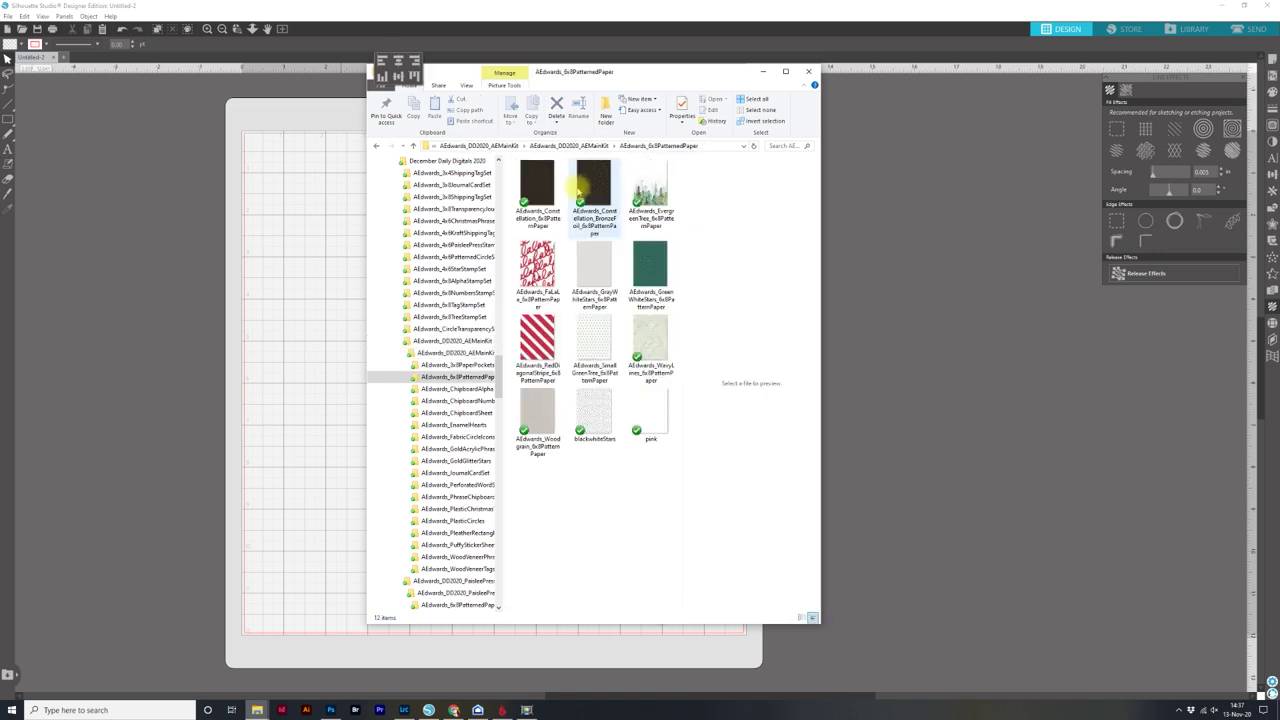
# Place the blackwhiteStars image from the folder onto the Silhouette Studio mat and minimize the folder window
pyautogui.click(603, 422)
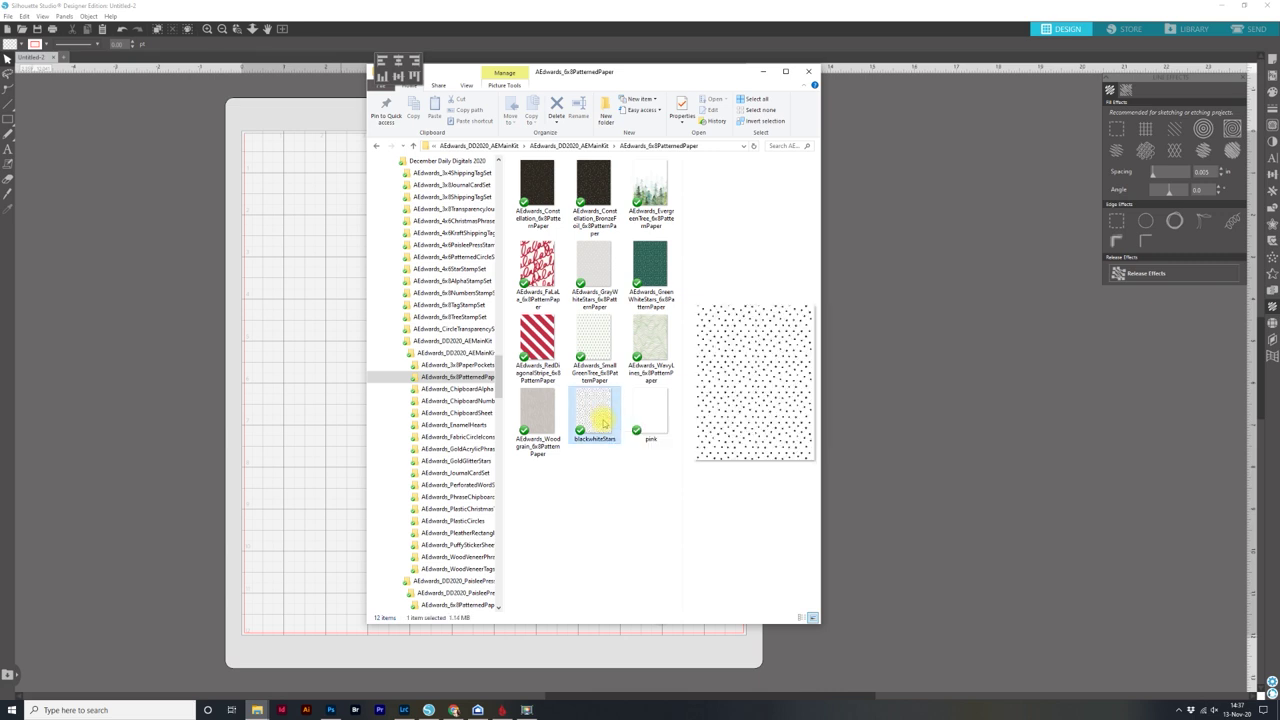
pyautogui.moveTo(603, 422); pyautogui.dragTo(341, 370)
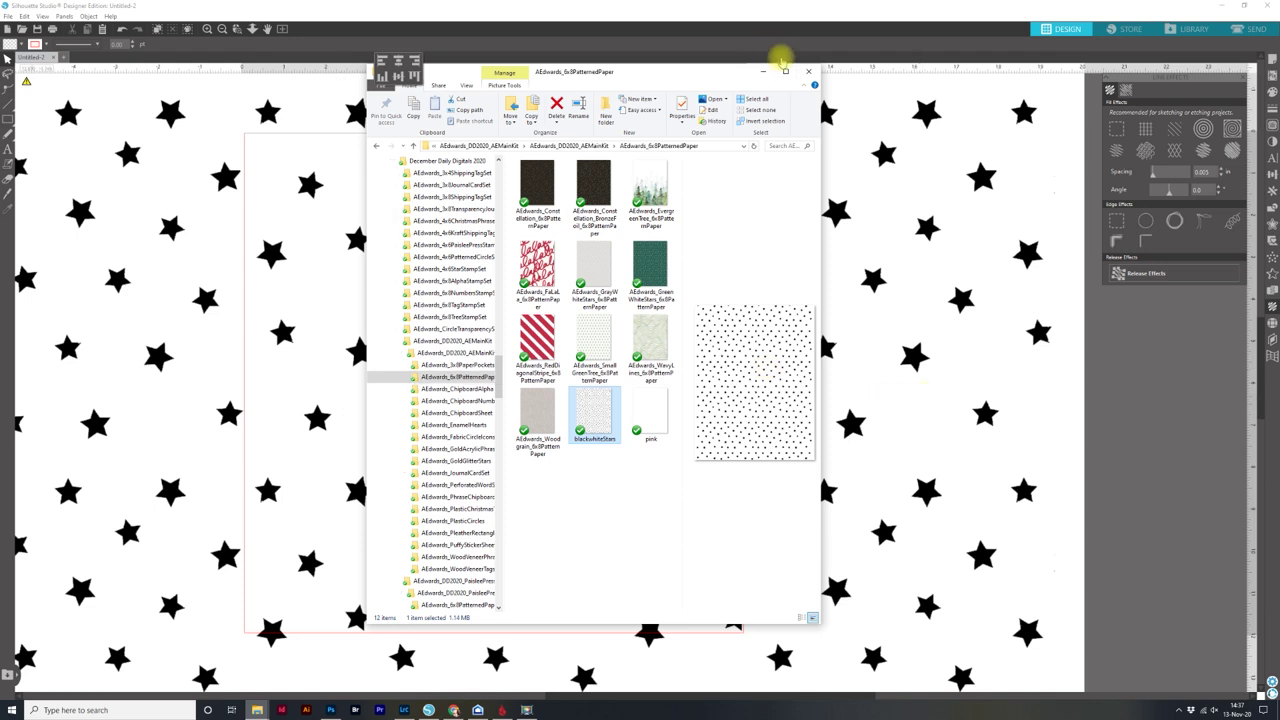
pyautogui.click(760, 72)
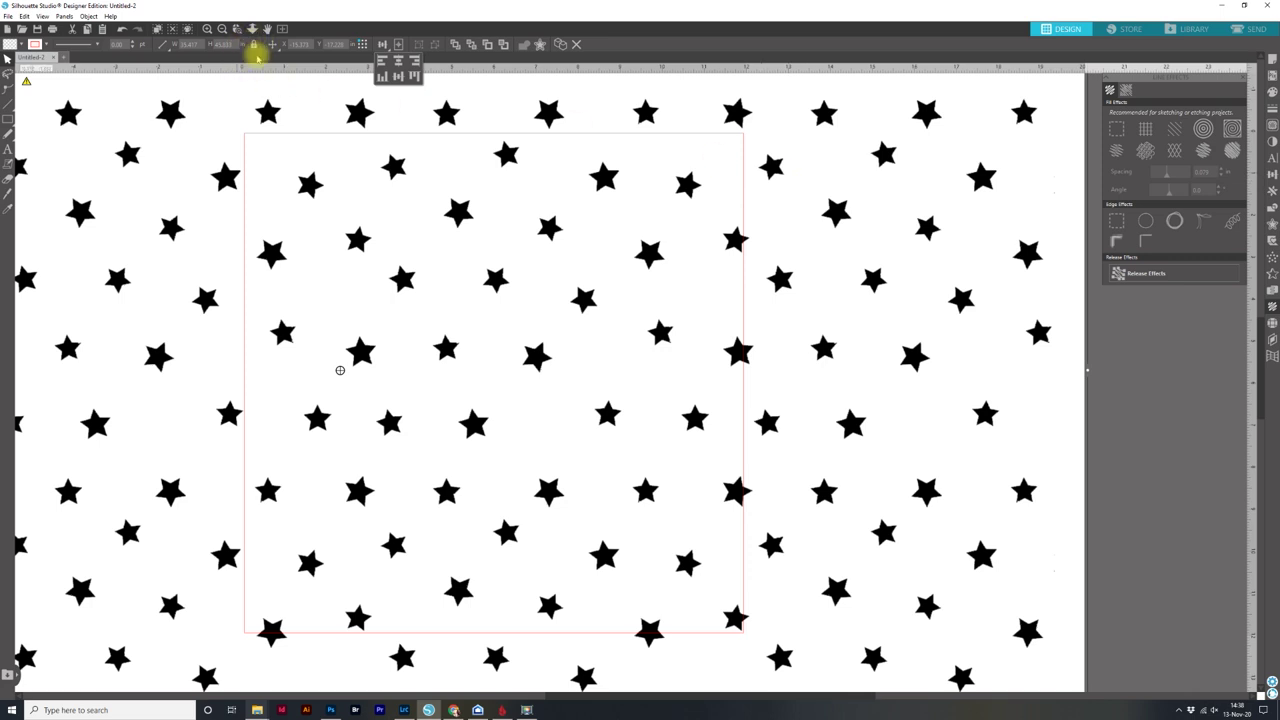
# Scale the star image proportionally to 8.5 in wide and position it inside the mat's cutting area
pyautogui.click(203, 44)
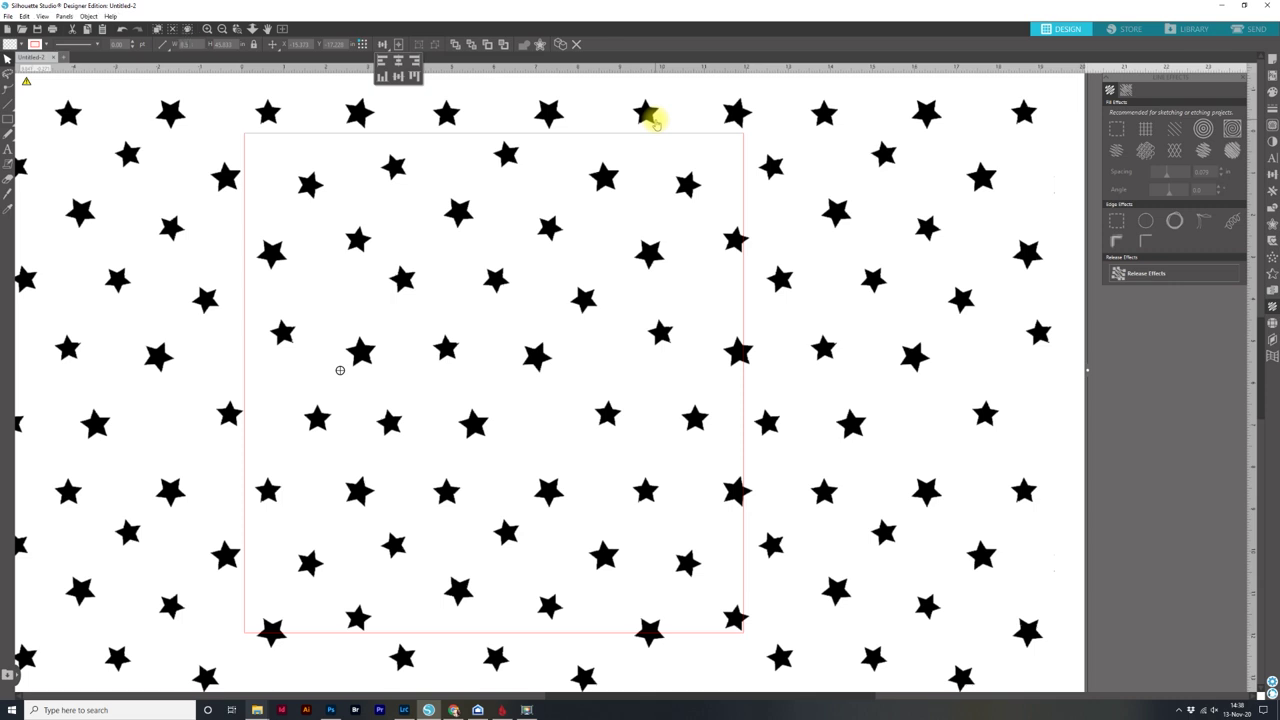
pyautogui.press('Return')
pyautogui.moveTo(372, 262); pyautogui.dragTo(471, 269)
pyautogui.click(868, 368)
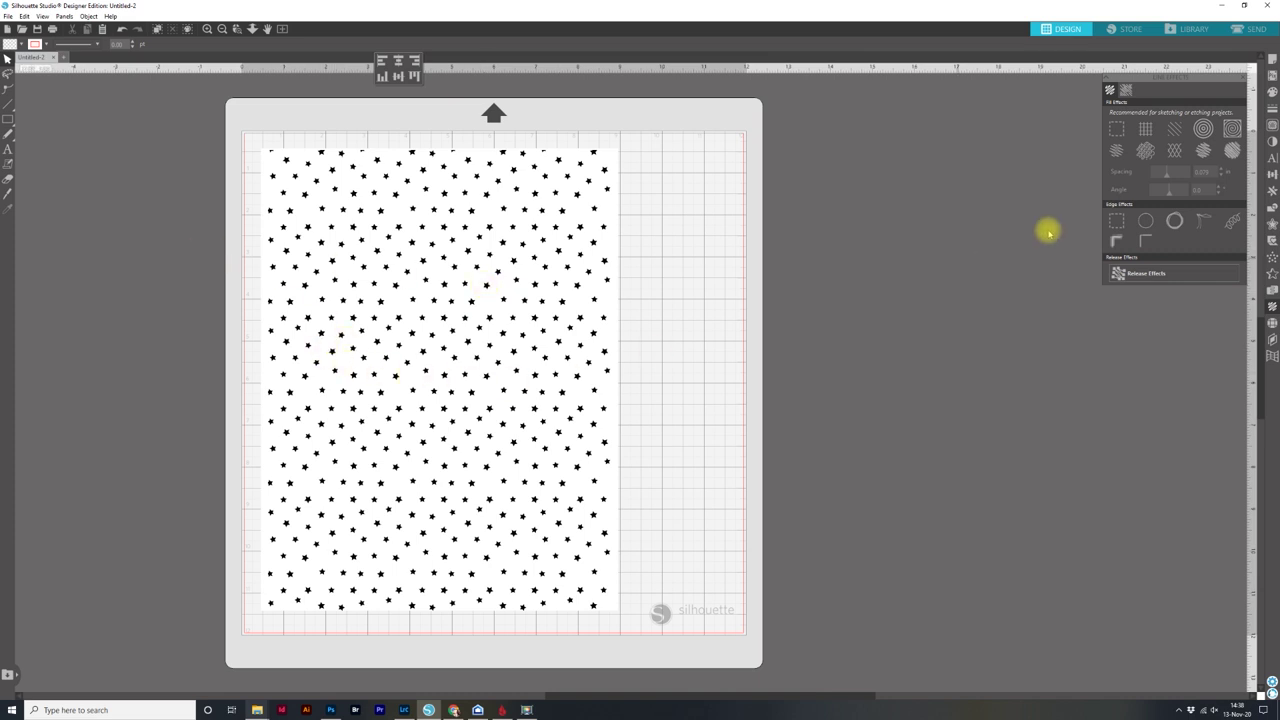
# Select a trace area of about 9 by 11.5 in around the entire star image
pyautogui.click(1272, 125)
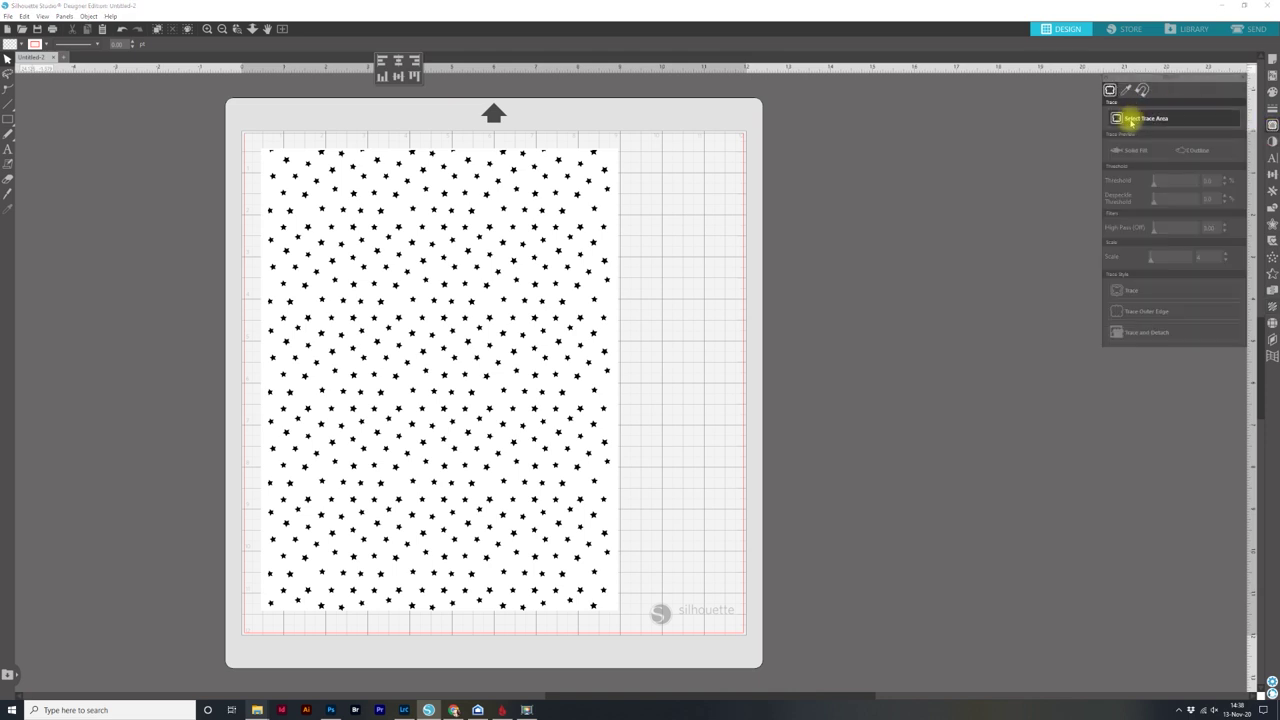
pyautogui.click(1131, 121)
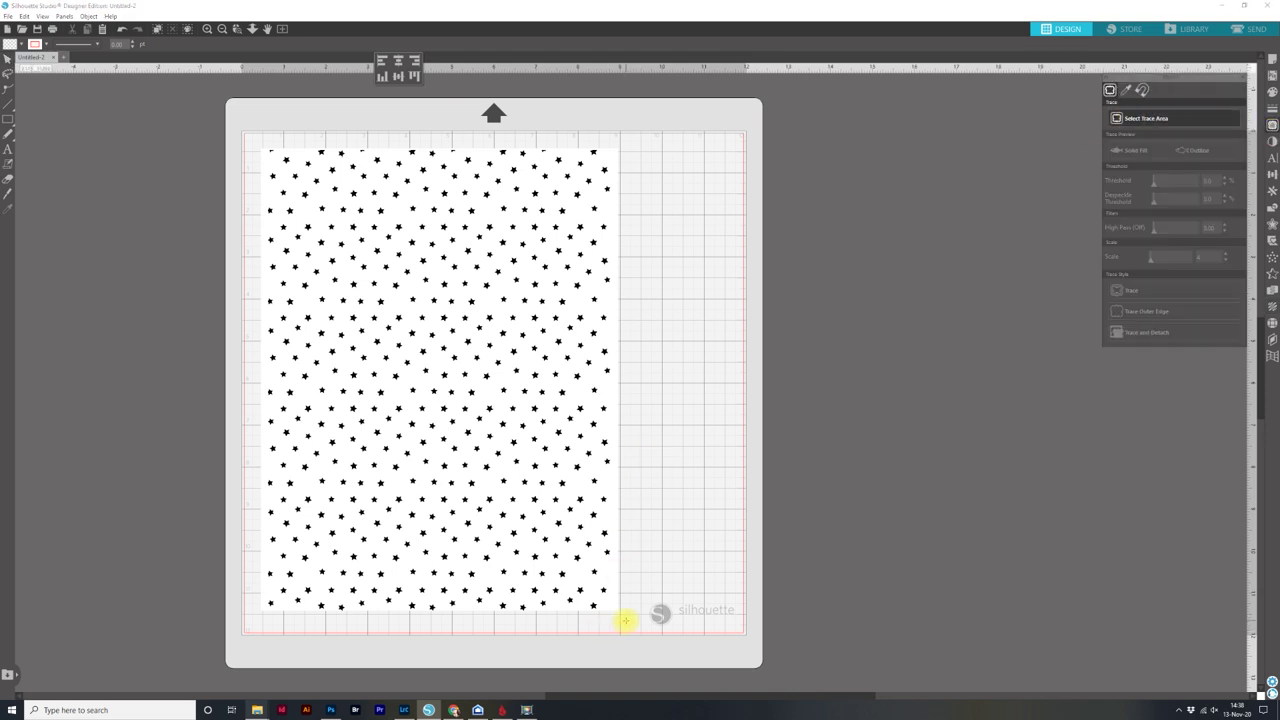
pyautogui.moveTo(626, 621)
pyautogui.mouseDown()
pyautogui.moveTo(517, 503)
pyautogui.moveTo(254, 120)
pyautogui.moveTo(247, 135)
pyautogui.mouseUp()
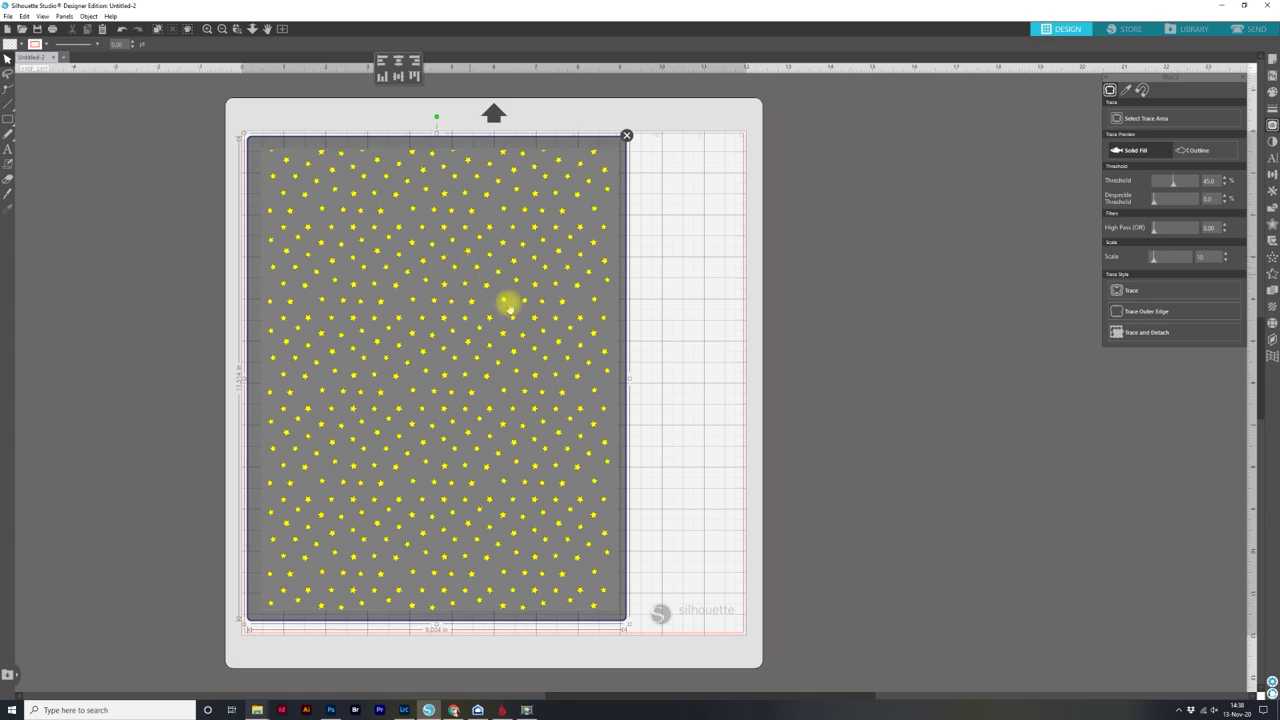
# Raise the trace threshold so the preview fills the stars completely, and trace them with the standard Trace style
pyautogui.hotkey('ctrl', '=')
pyautogui.hotkey('ctrl', '=')
pyautogui.hotkey('ctrl', '=')
pyautogui.hotkey('ctrl', '=')
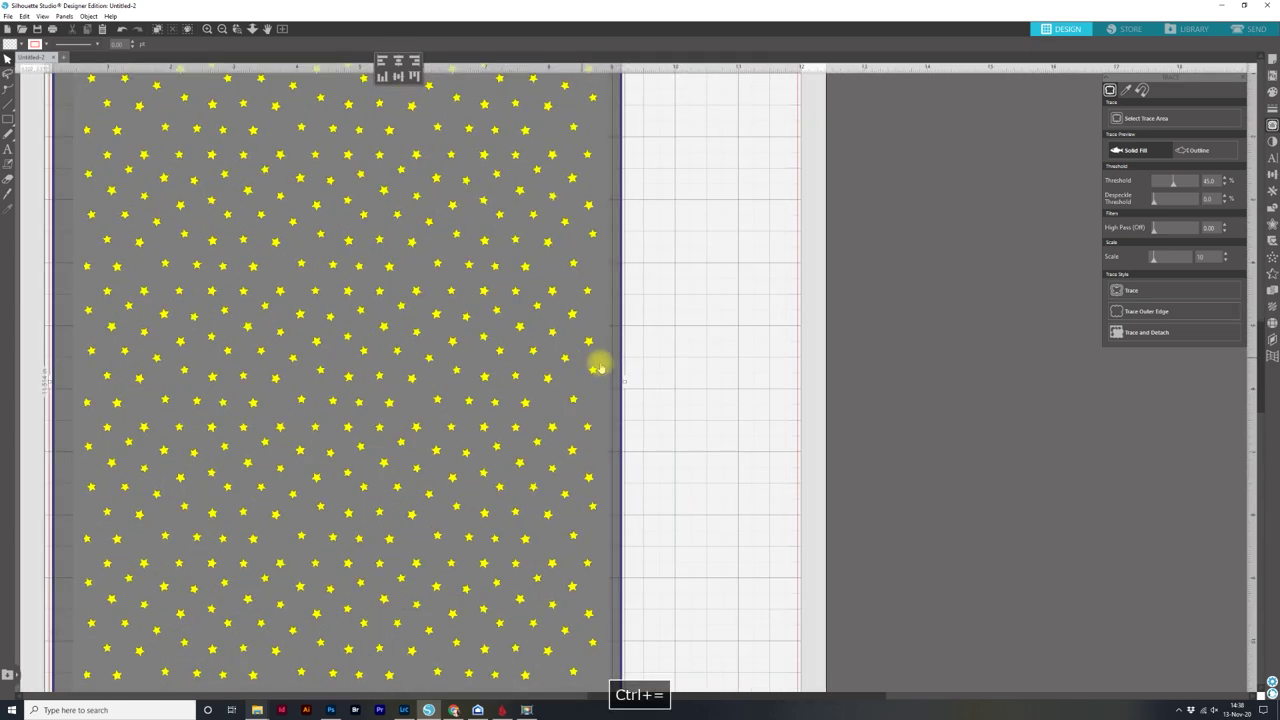
pyautogui.hotkey('ctrl', '=')
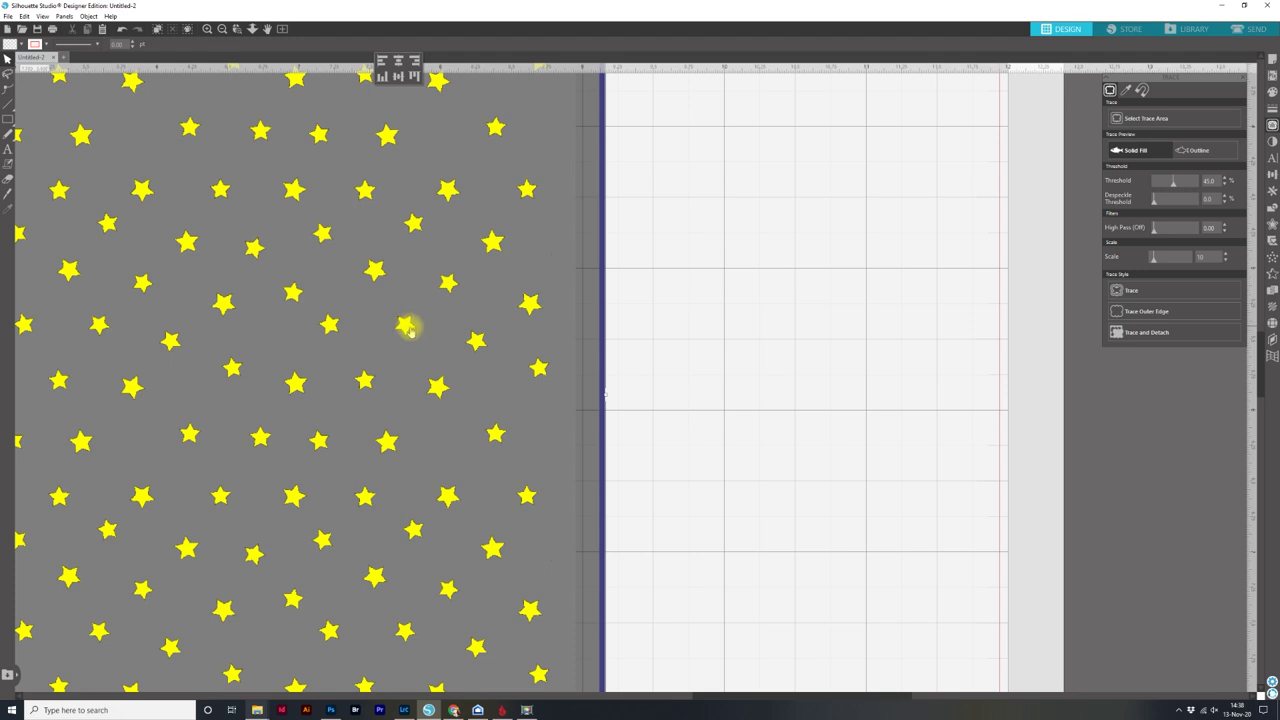
pyautogui.moveTo(1171, 180); pyautogui.dragTo(1190, 195)
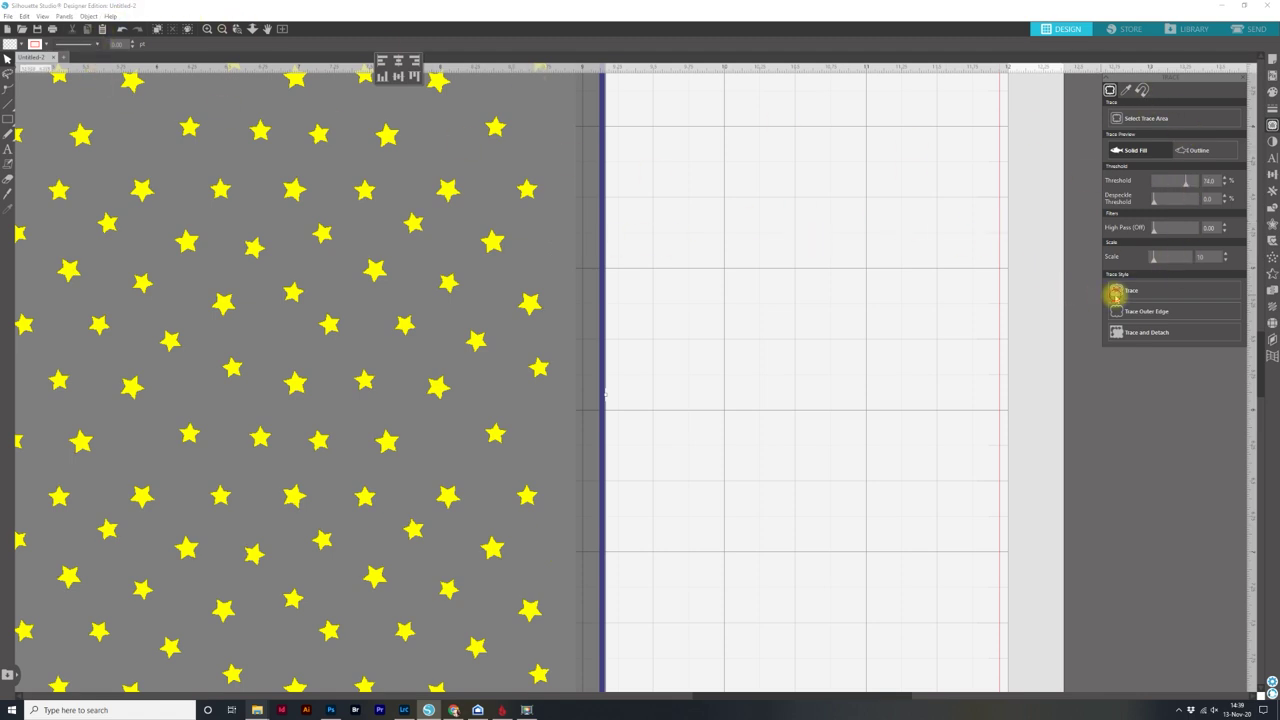
pyautogui.click(1114, 291)
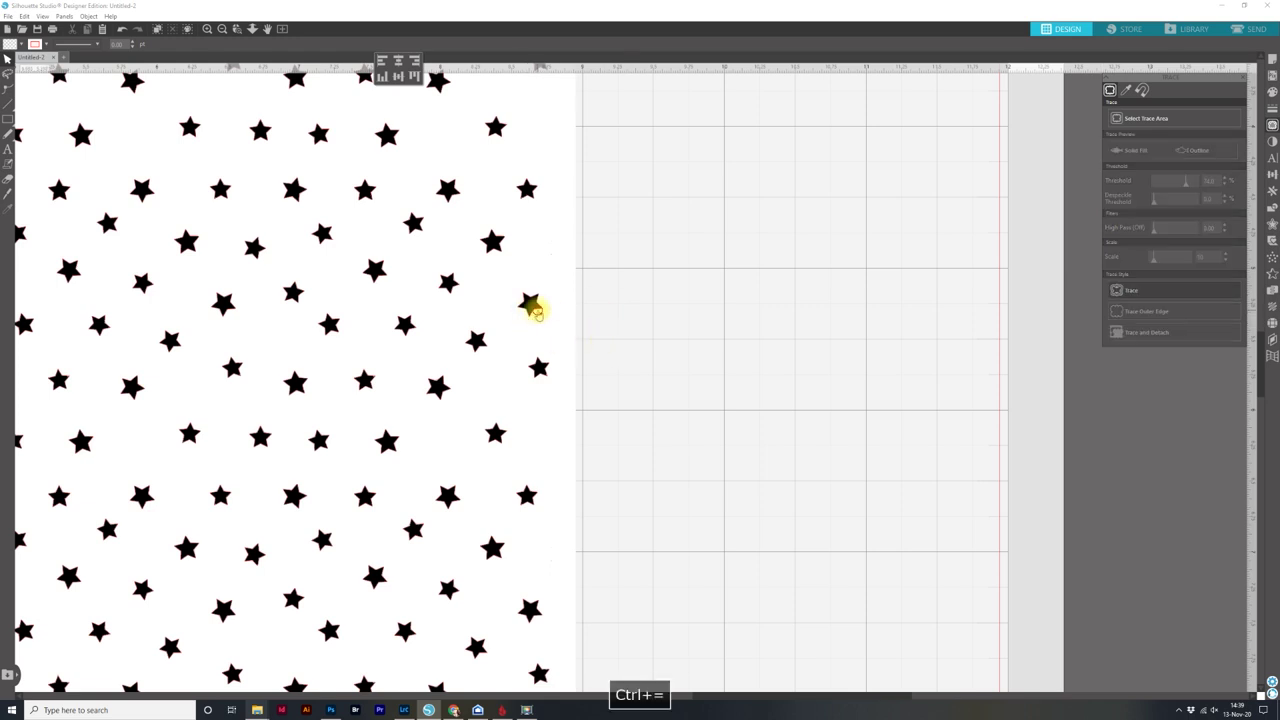
# Examine up close how well the traced cut lines follow the edges of the black stars
pyautogui.click(531, 303)
pyautogui.hotkey('ctrl', '=')
pyautogui.hotkey('ctrl', '=')
pyautogui.hotkey('ctrl', '=')
pyautogui.hotkey('ctrl', '=')
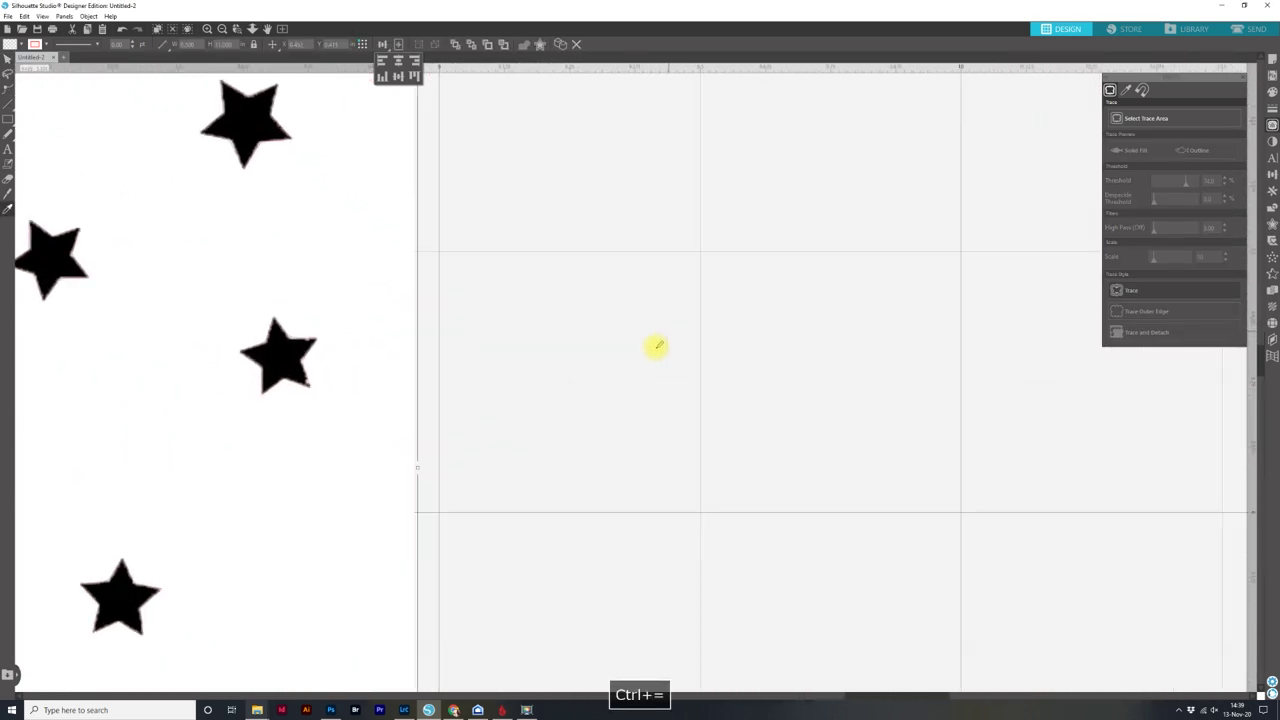
pyautogui.press('space')
pyautogui.moveTo(251, 354); pyautogui.dragTo(737, 394)
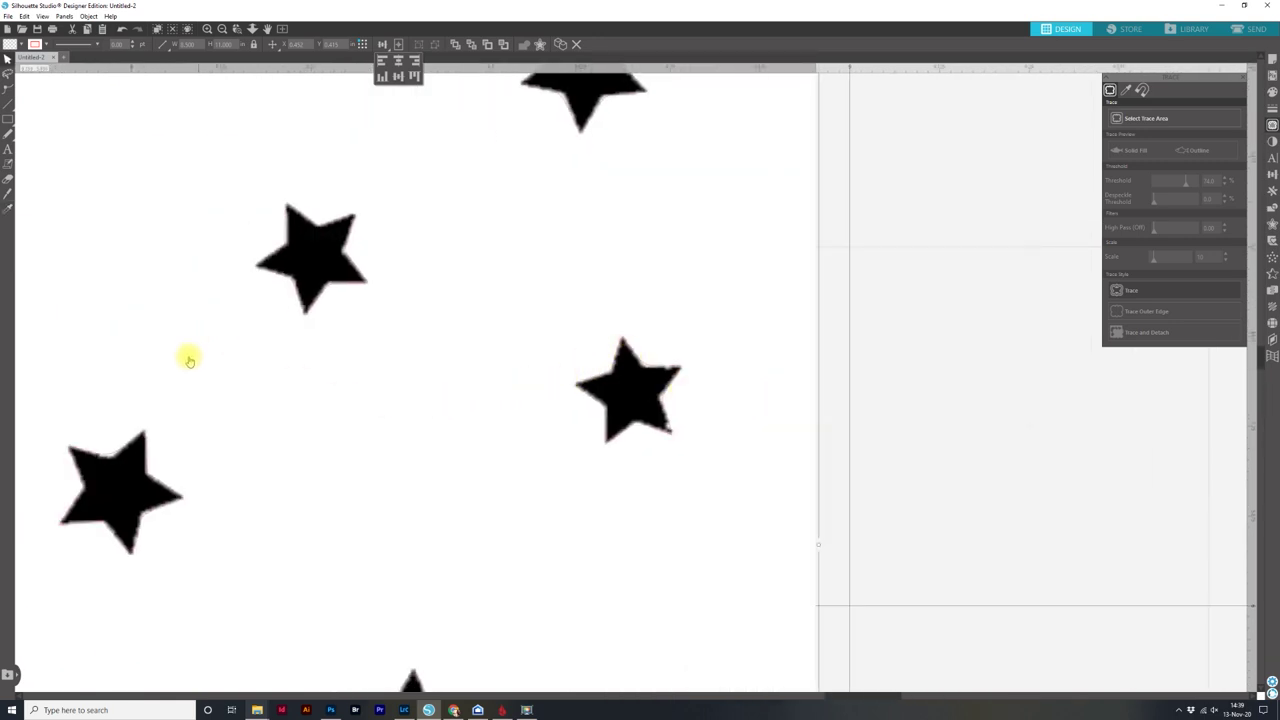
pyautogui.hotkey('ctrl', '-')
pyautogui.hotkey('ctrl', '-')
pyautogui.hotkey('ctrl', '-')
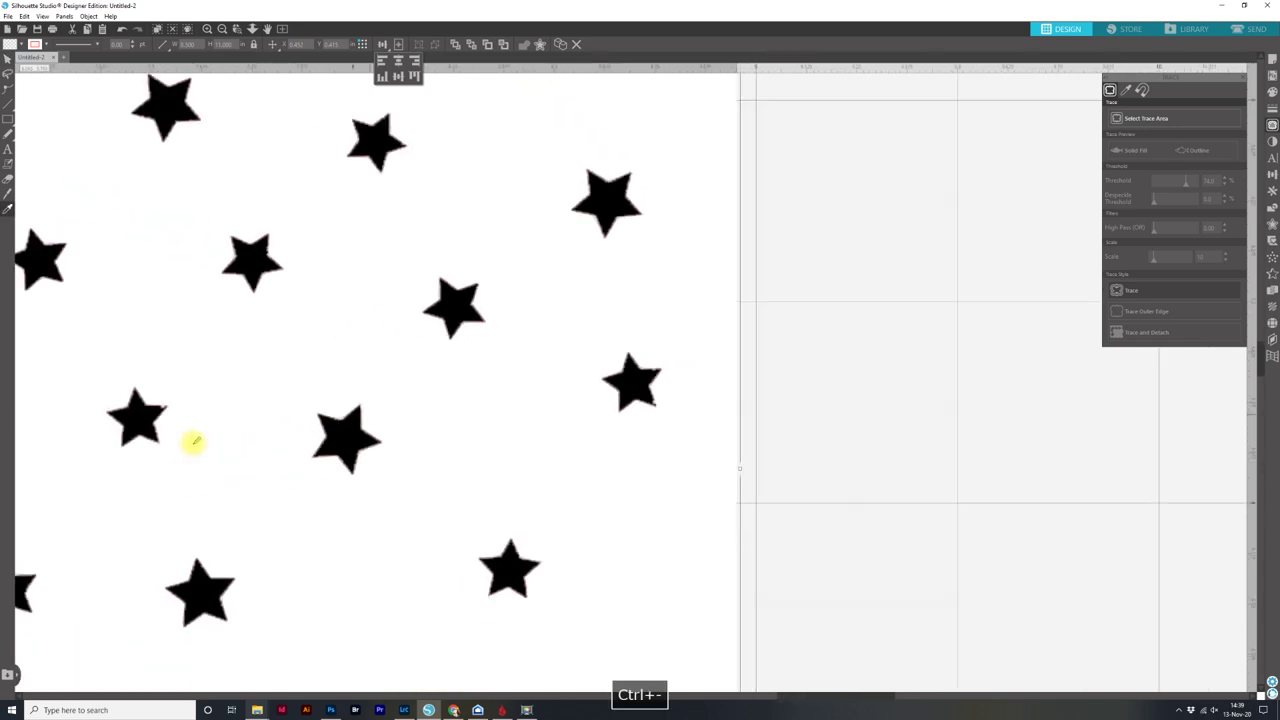
pyautogui.hotkey('ctrl', '-')
pyautogui.hotkey('ctrl', '-')
pyautogui.hotkey('ctrl', '-')
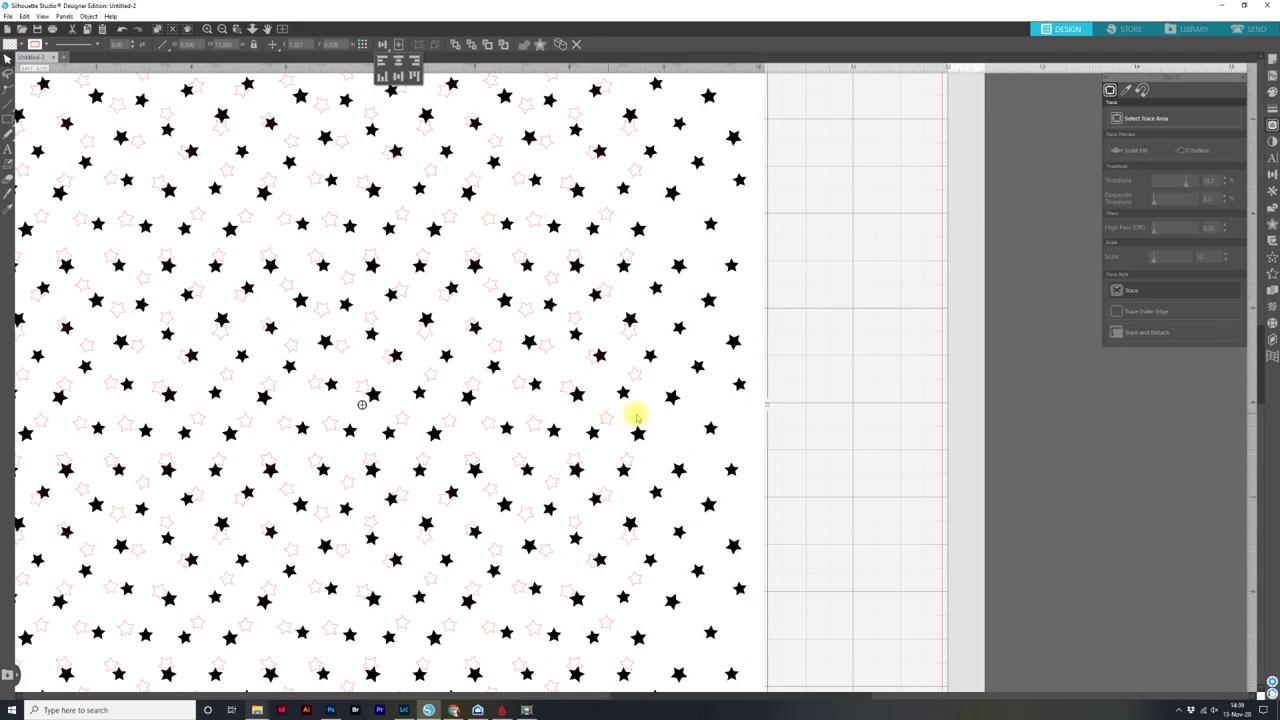
# Pull the source star image off its traced outlines, delete it, and shift the outlines toward the middle of the mat
pyautogui.moveTo(680, 403); pyautogui.dragTo(1063, 429)
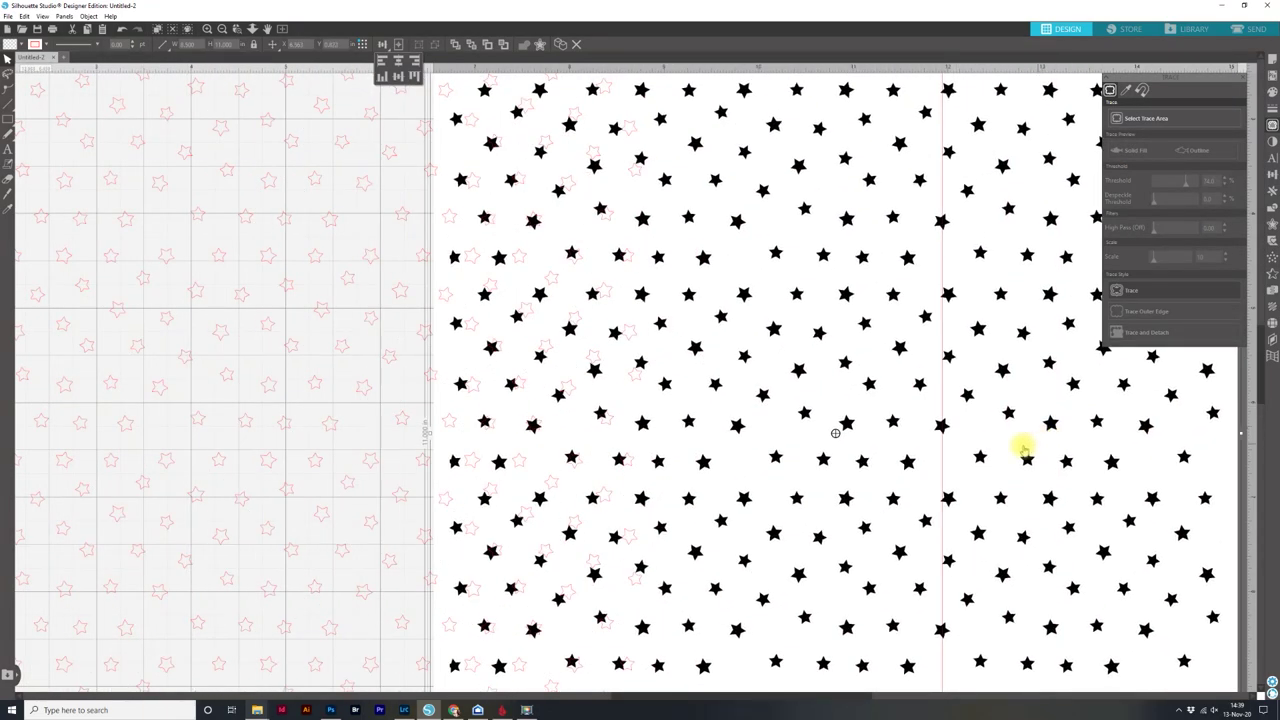
pyautogui.press('Delete')
pyautogui.click(226, 322)
pyautogui.moveTo(286, 337); pyautogui.dragTo(400, 368)
pyautogui.click(400, 368)
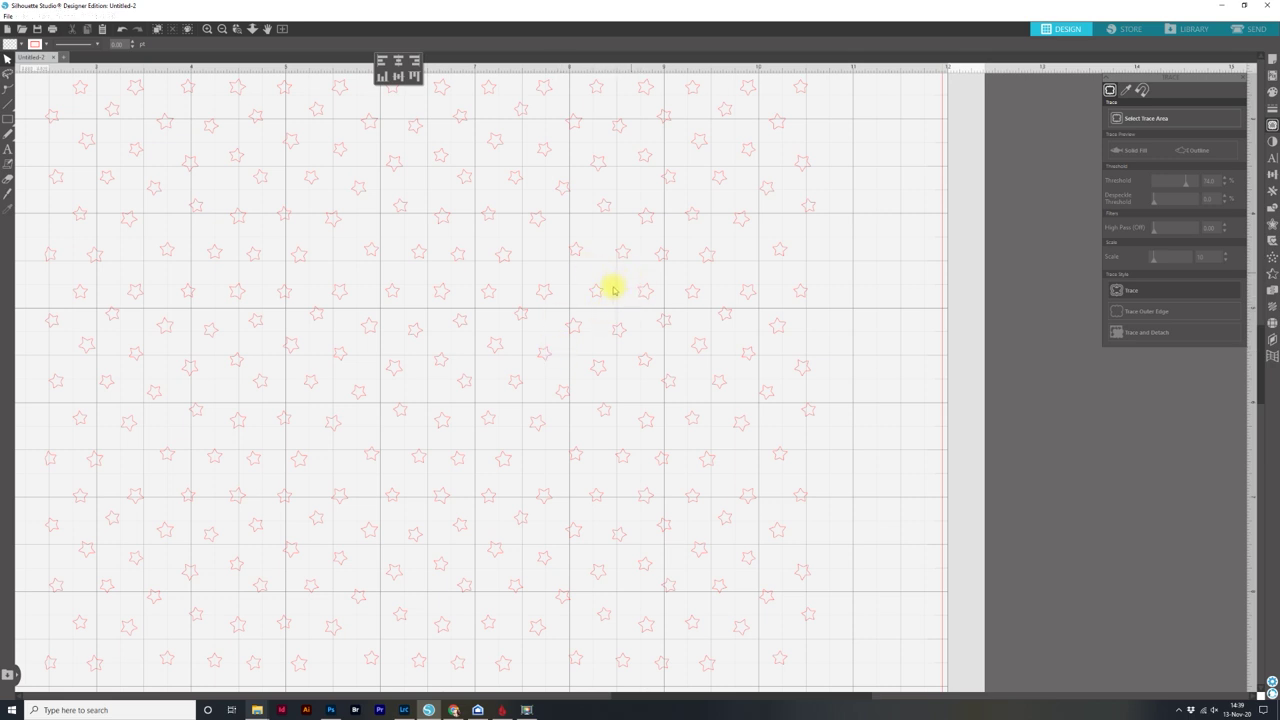
# Apply a sketch fill from the Line Effects to the traced star outlines
pyautogui.click(608, 293)
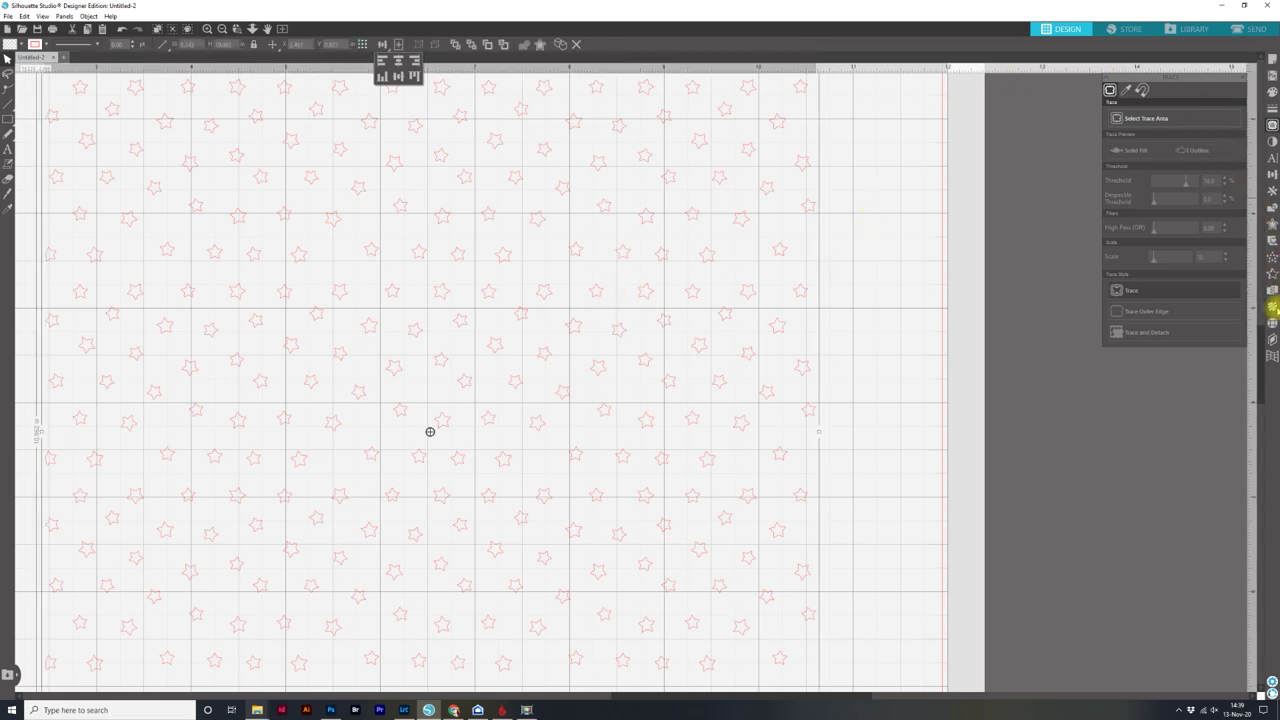
pyautogui.click(1272, 306)
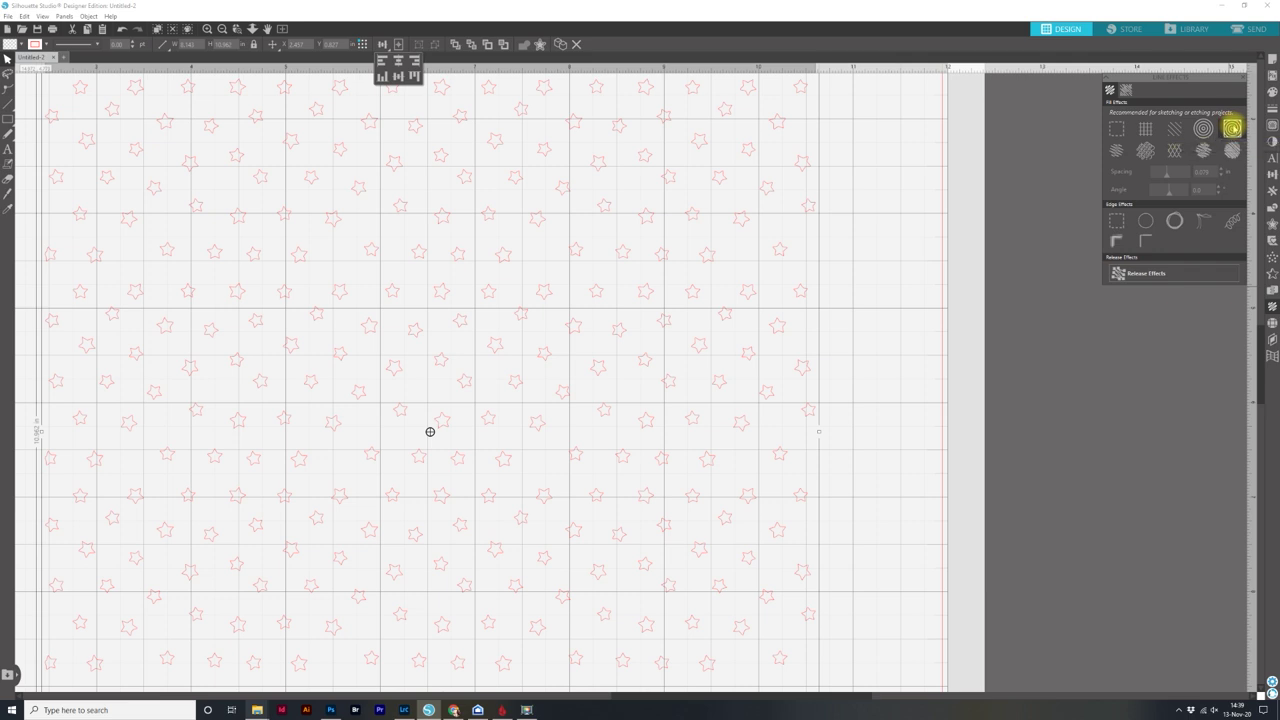
pyautogui.click(1232, 128)
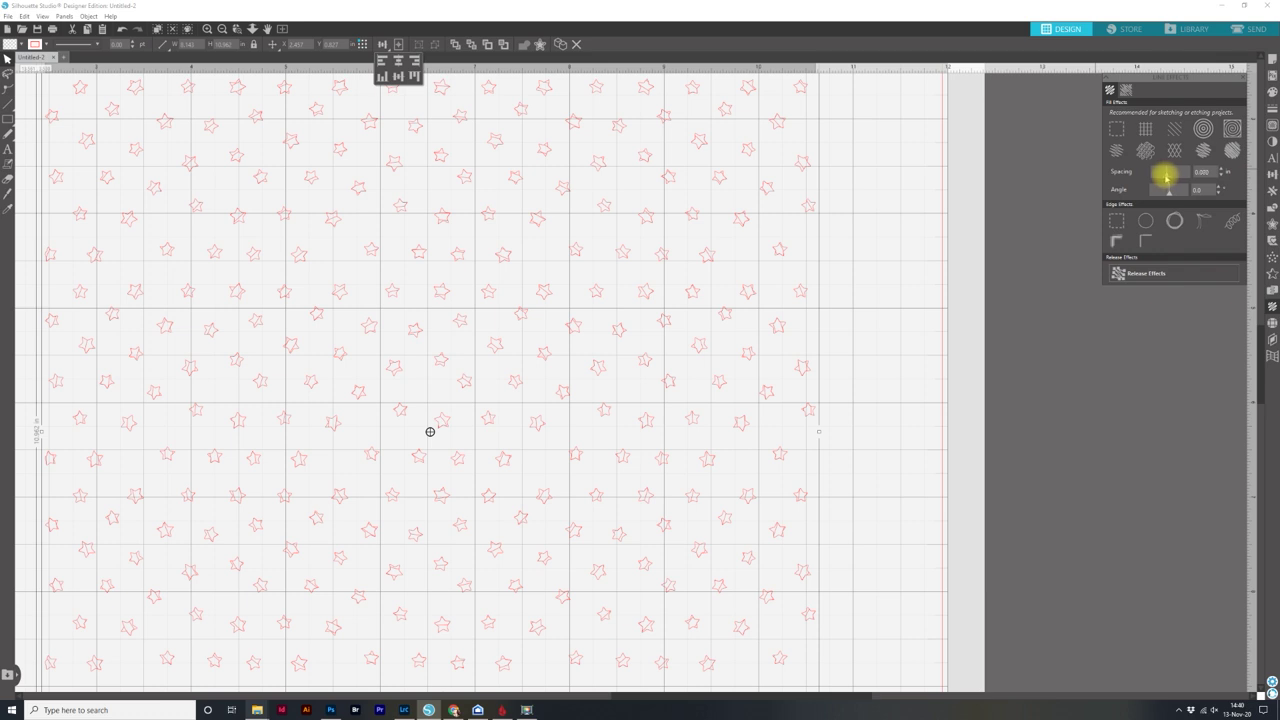
# Try several line spacings for the star fill effect and reduce the spacing until the stars look solid
pyautogui.moveTo(1155, 181); pyautogui.dragTo(1121, 178)
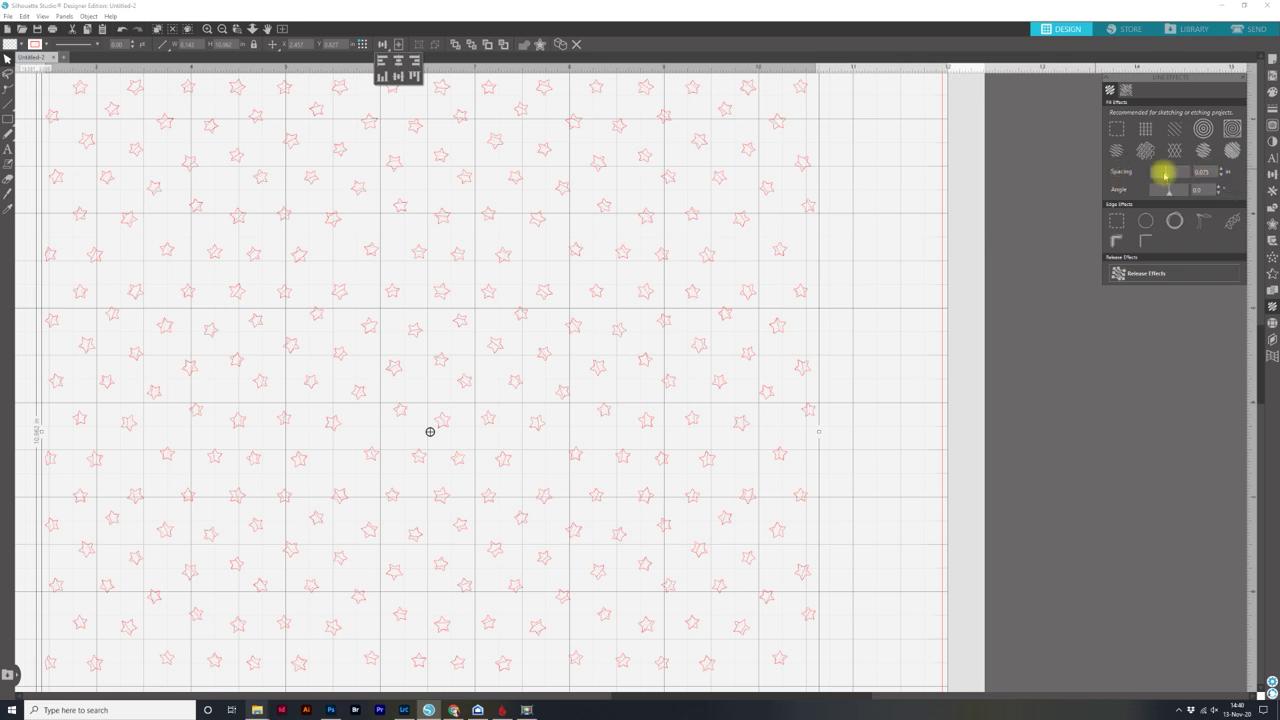
pyautogui.click(1166, 176)
pyautogui.moveTo(1166, 176)
pyautogui.mouseDown()
pyautogui.moveTo(1134, 177)
pyautogui.moveTo(1166, 177)
pyautogui.mouseUp()
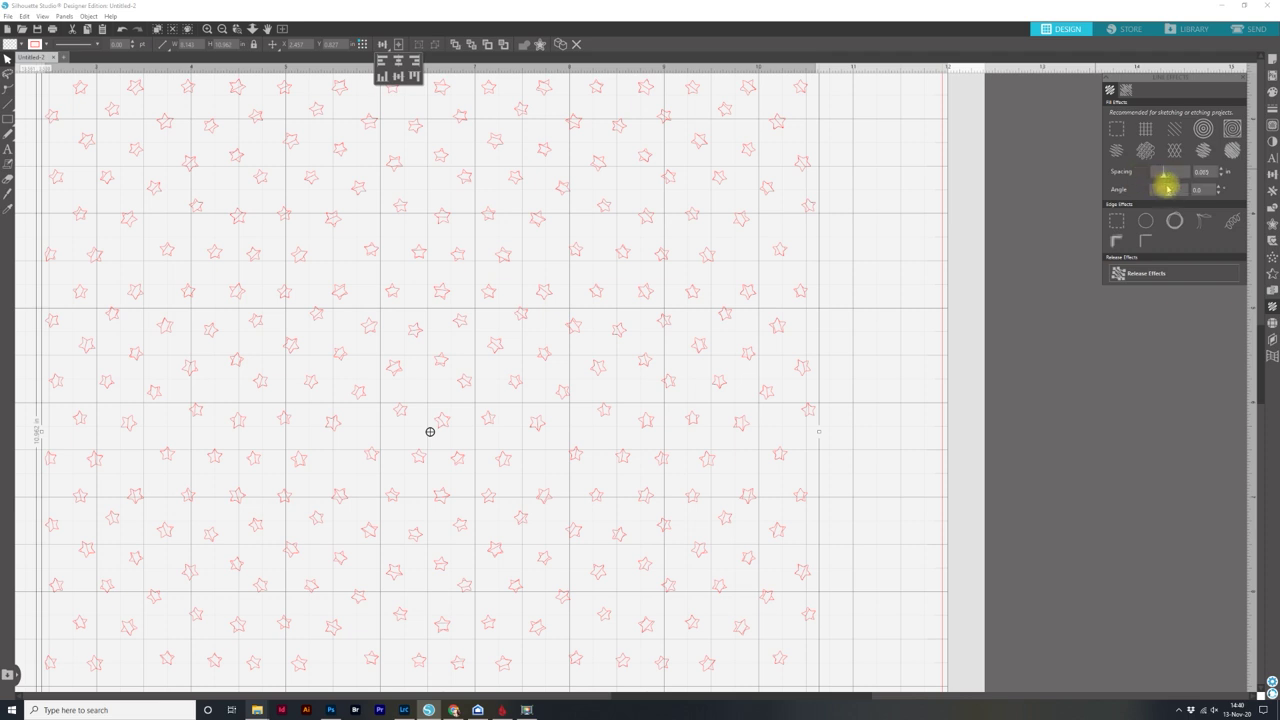
pyautogui.click(1208, 172)
pyautogui.press('BackSpace')
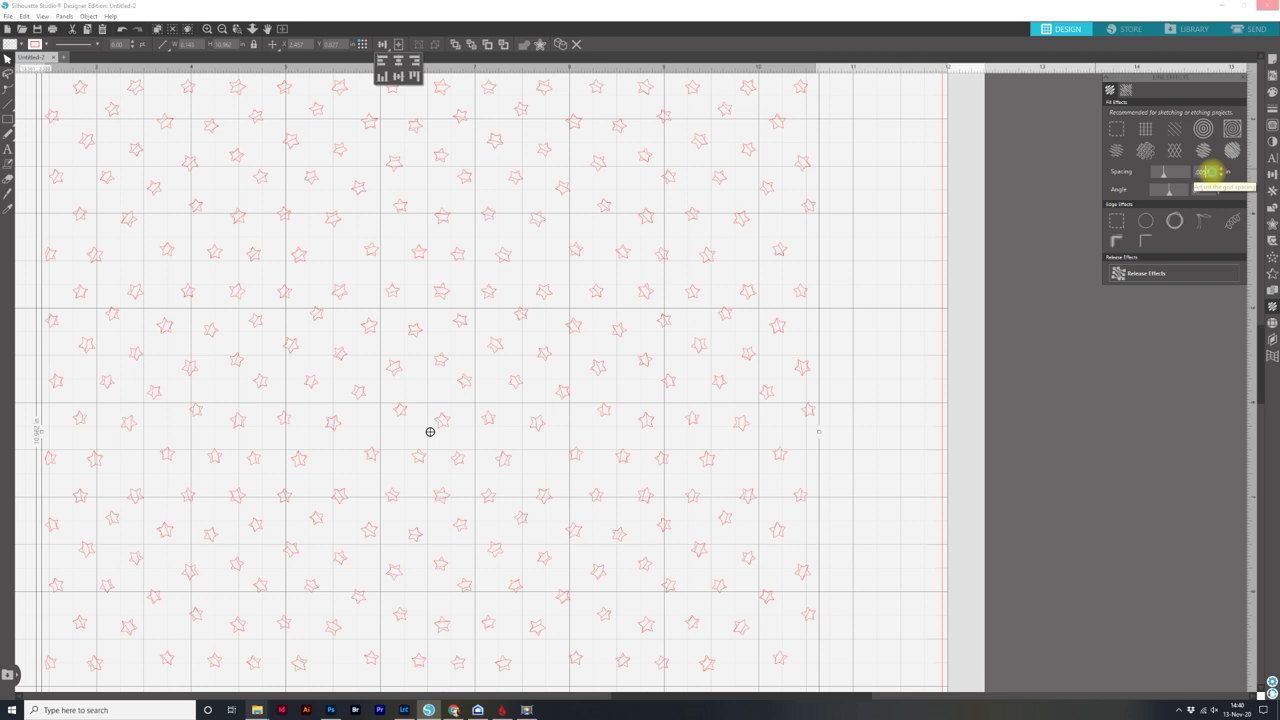
pyautogui.click(897, 449)
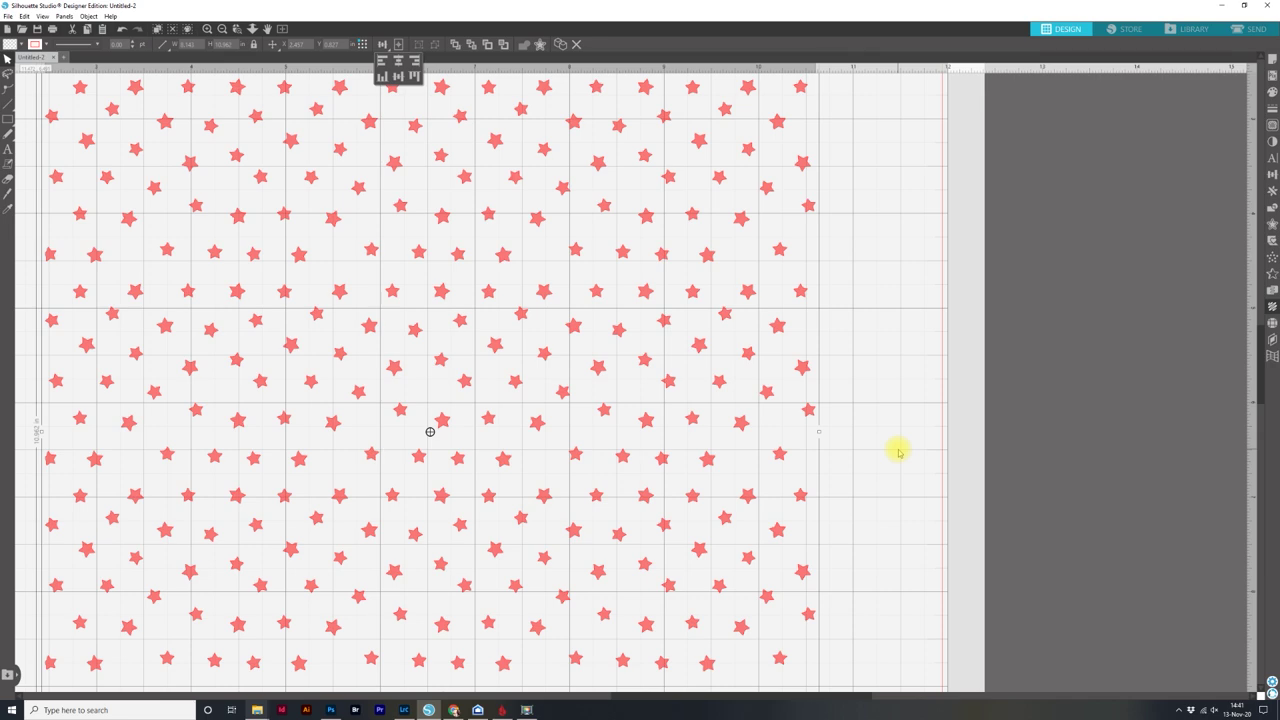
# Move the filled star pattern toward the upper-left part of the mat and inspect its stars up close
pyautogui.hotkey('ctrl', '-')
pyautogui.hotkey('ctrl', '-')
pyautogui.hotkey('ctrl', '-')
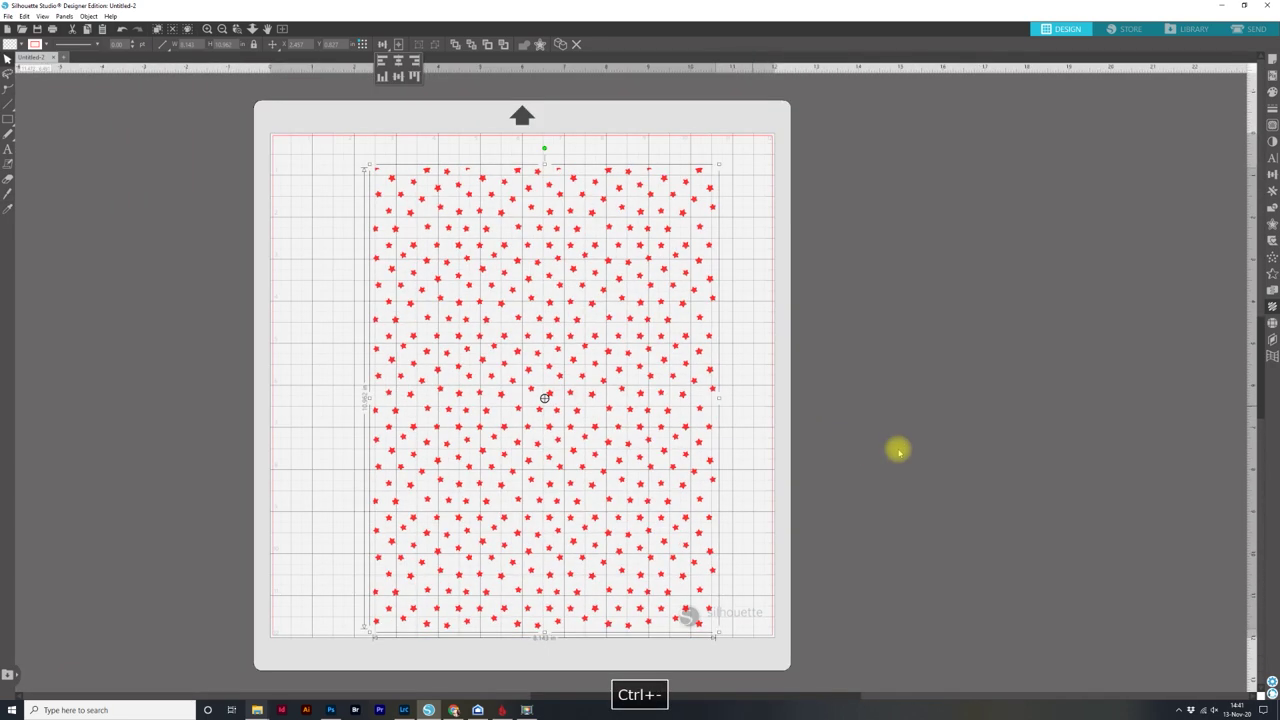
pyautogui.moveTo(650, 368); pyautogui.dragTo(568, 362)
pyautogui.hotkey('ctrl', '=')
pyautogui.hotkey('ctrl', '=')
pyautogui.hotkey('ctrl', '=')
pyautogui.hotkey('ctrl', '=')
pyautogui.hotkey('ctrl', '=')
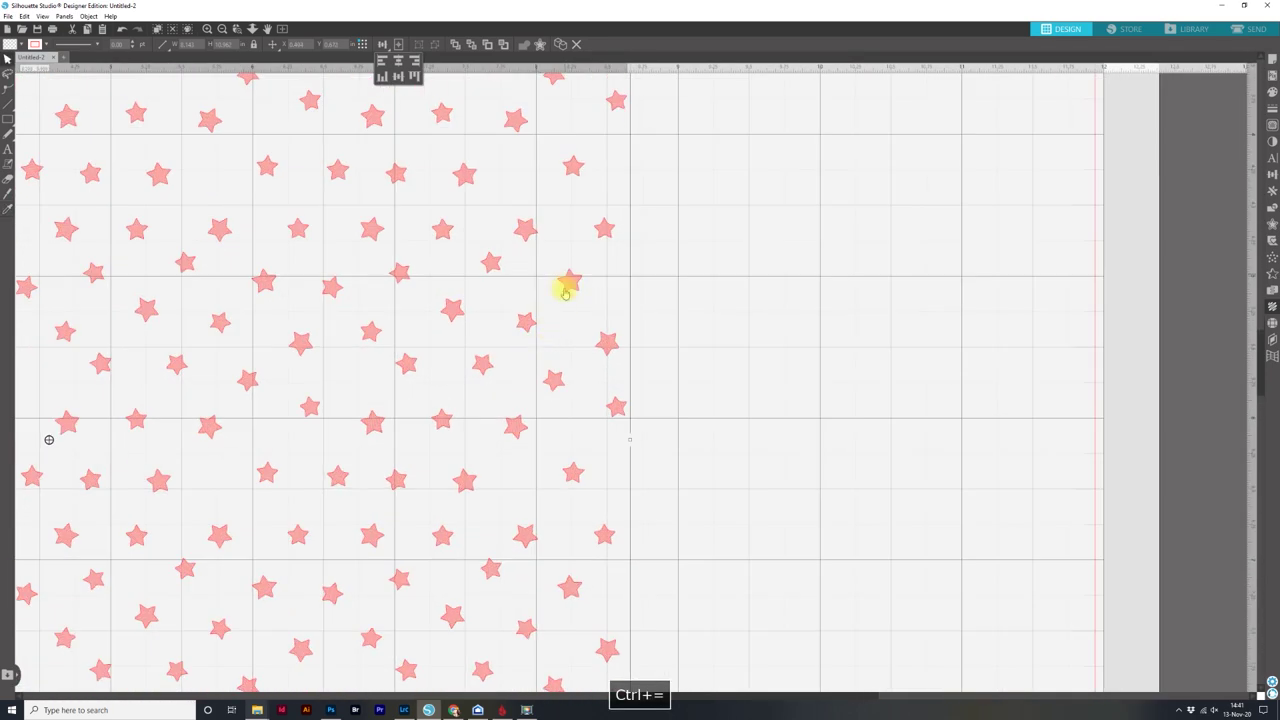
pyautogui.hotkey('ctrl', '=')
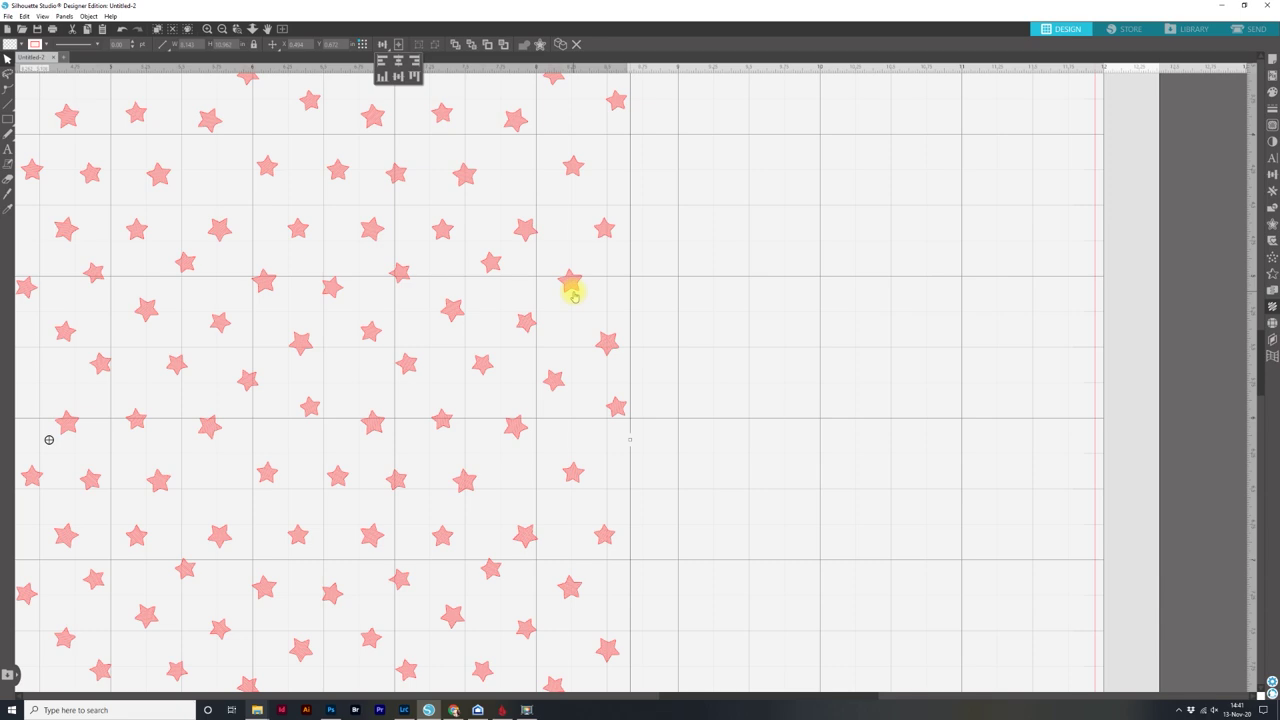
# Move the filled star pattern off the mat's left side to clear the work area
pyautogui.hotkey('ctrl', '-')
pyautogui.hotkey('ctrl', '-')
pyautogui.hotkey('ctrl', '-')
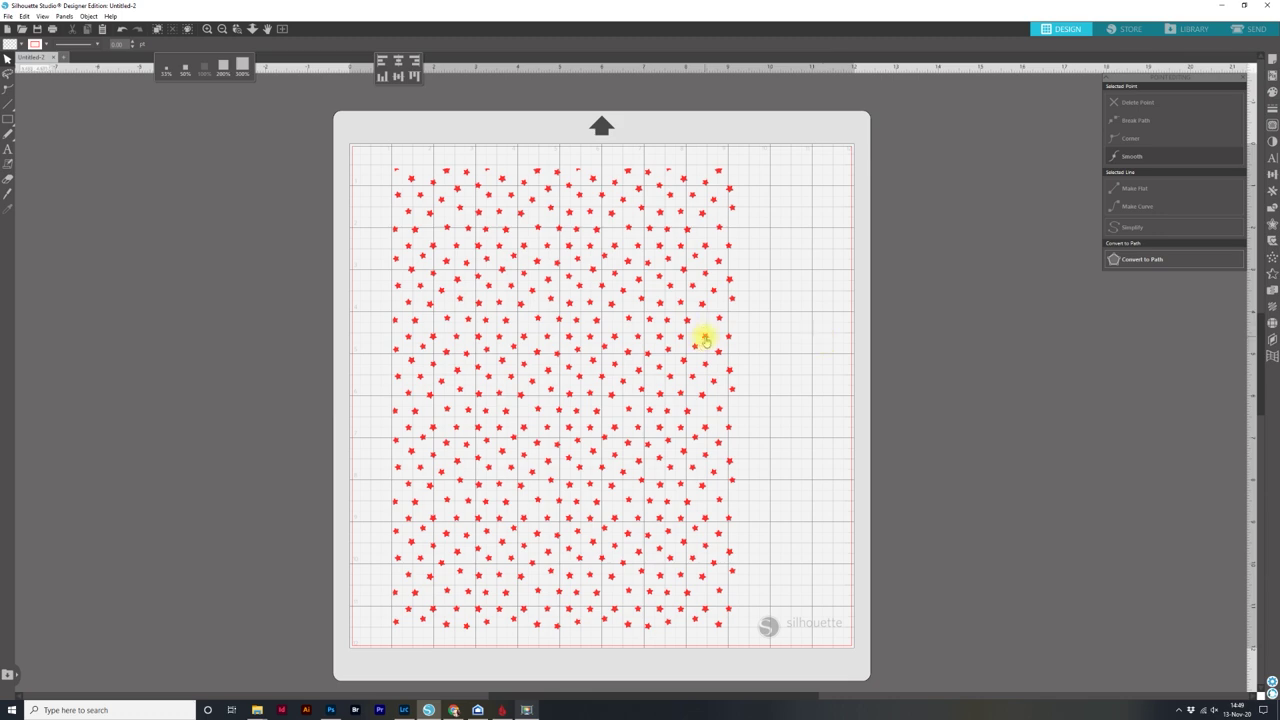
pyautogui.moveTo(705, 340); pyautogui.dragTo(333, 311)
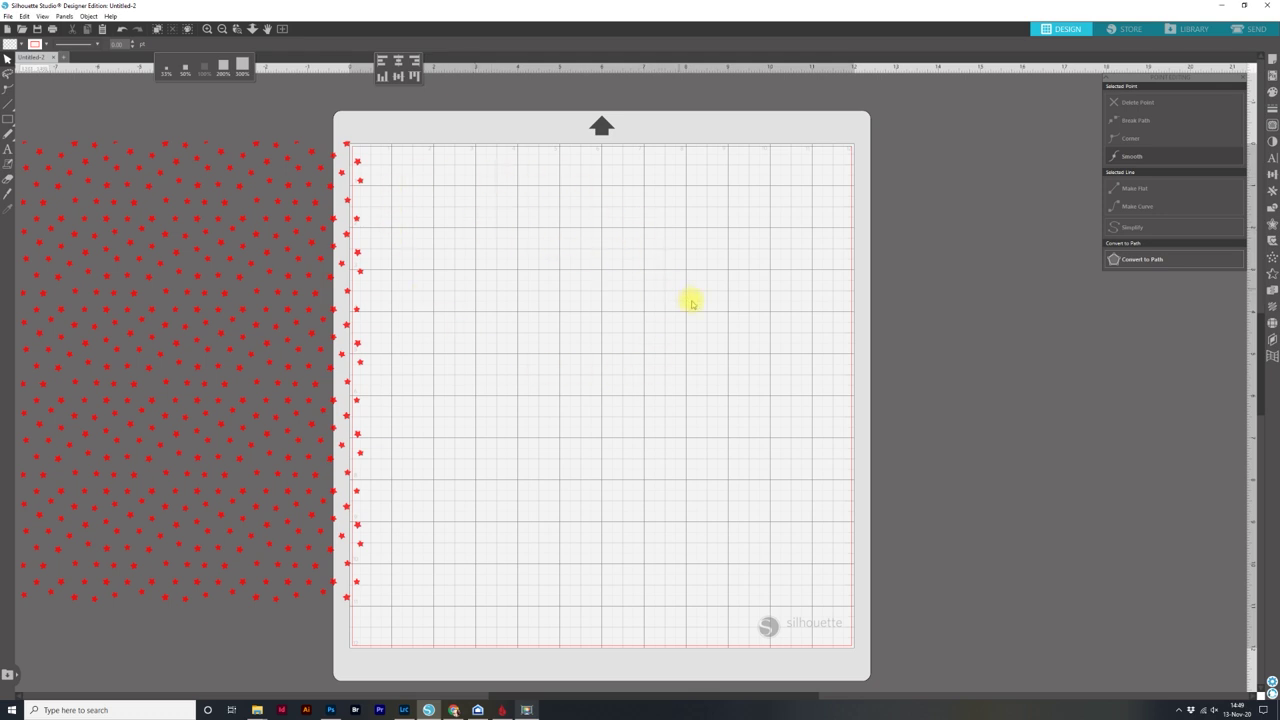
# Draw a rectangle on the mat and size it to 8.5 by 11 inches as a page guide
pyautogui.click(8, 120)
pyautogui.moveTo(463, 200)
pyautogui.mouseDown()
pyautogui.moveTo(714, 509)
pyautogui.moveTo(746, 524)
pyautogui.mouseUp()
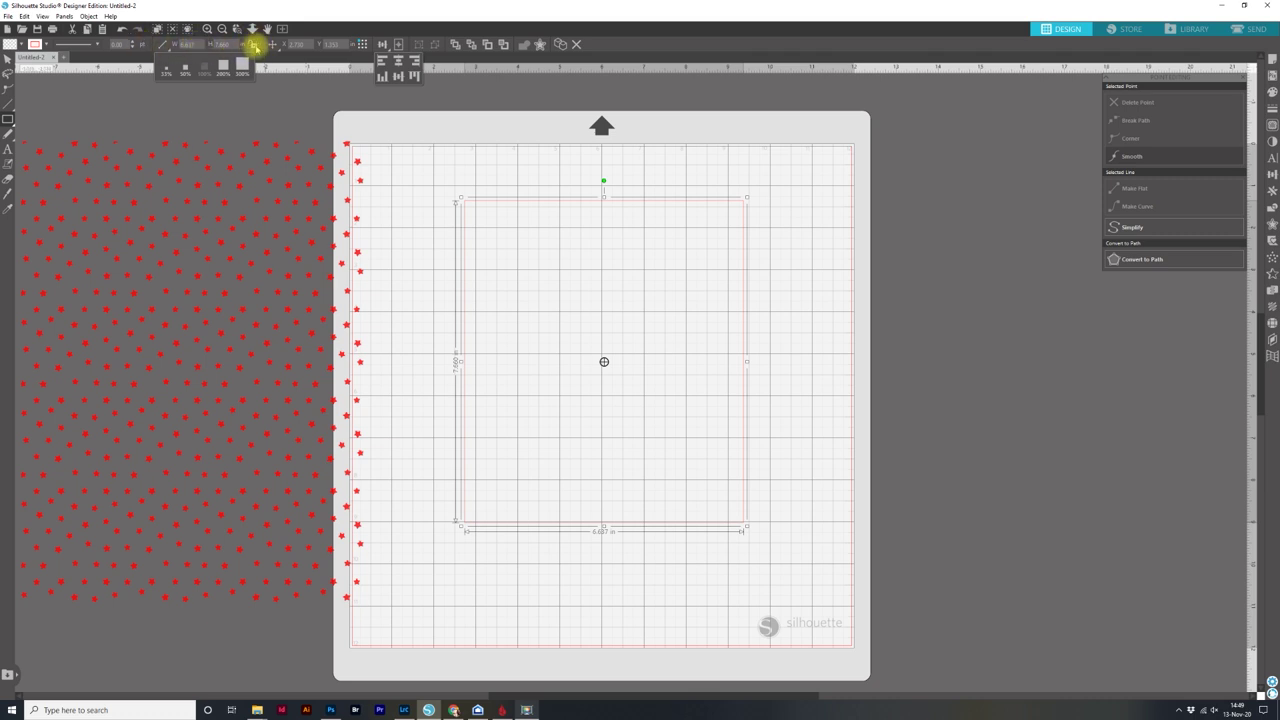
pyautogui.click(192, 44)
pyautogui.write('5')
pyautogui.press('Tab')
pyautogui.write('5')
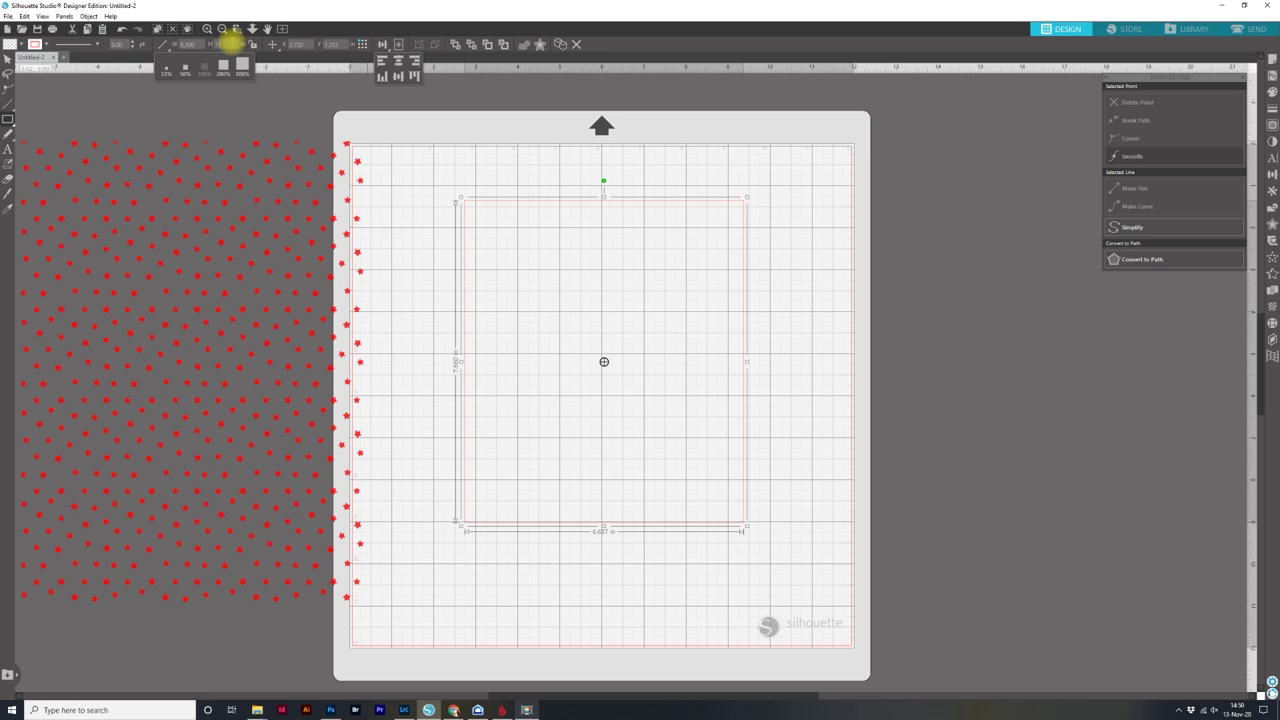
pyautogui.press('Return')
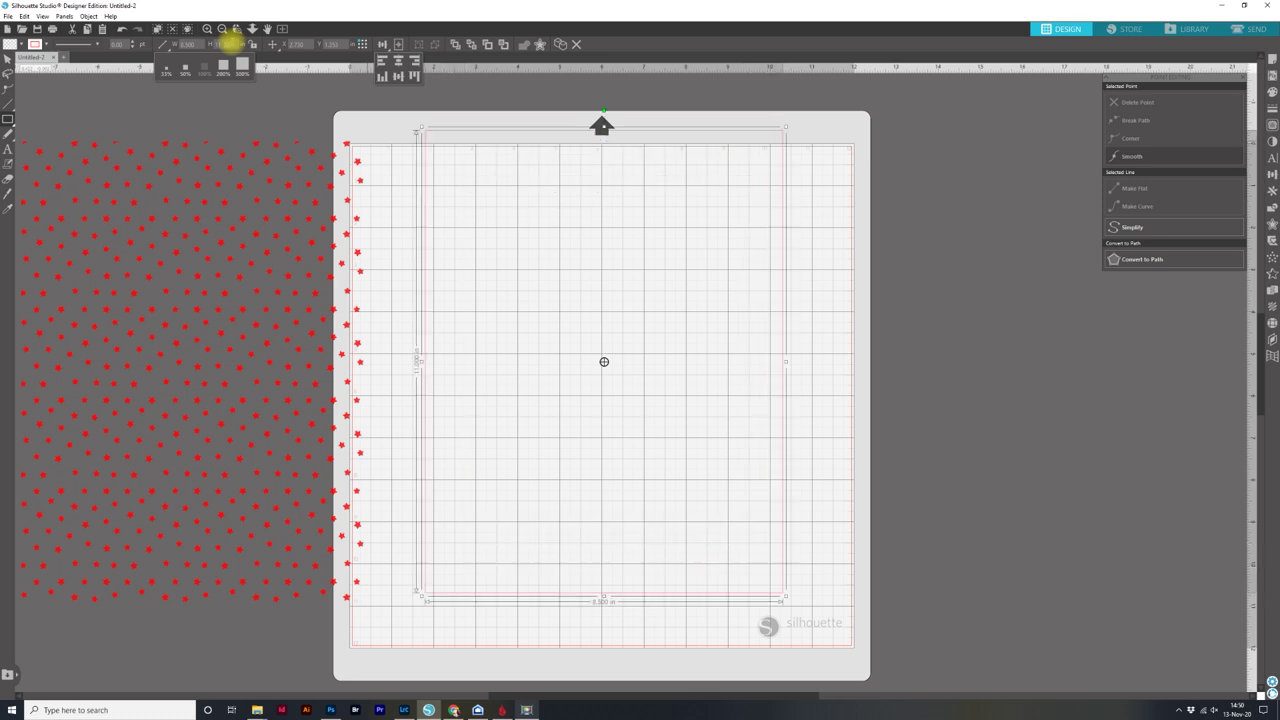
# Position the page rectangle about 1 inch from the mat's left edge and 0.5 inch from its upper edge
pyautogui.click(8, 58)
pyautogui.moveTo(786, 194); pyautogui.dragTo(780, 245)
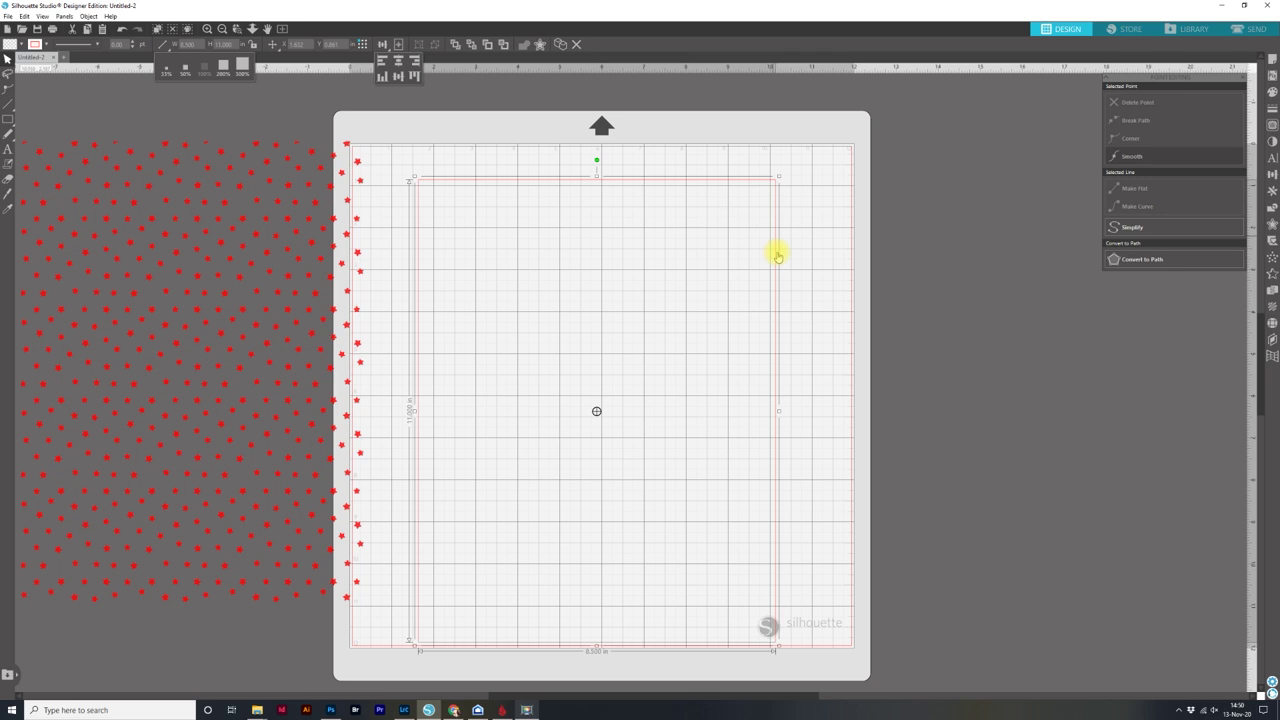
pyautogui.moveTo(771, 249); pyautogui.dragTo(766, 240)
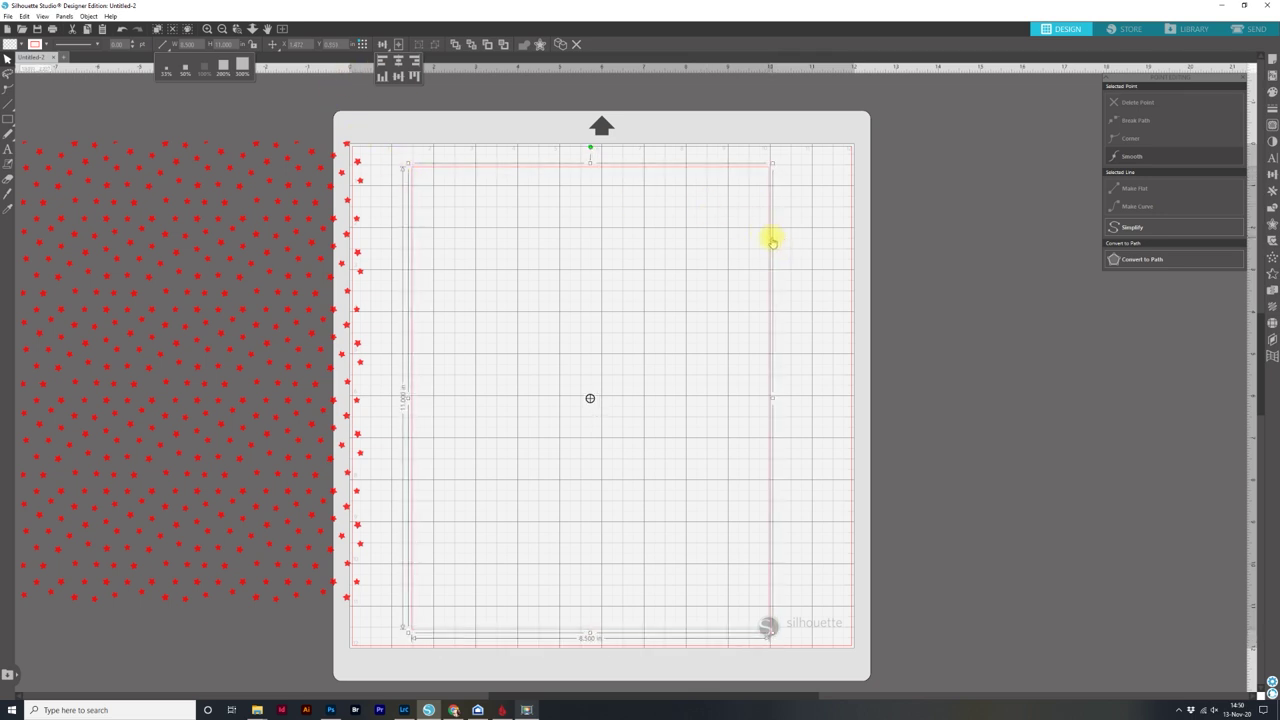
pyautogui.moveTo(769, 240); pyautogui.dragTo(749, 234)
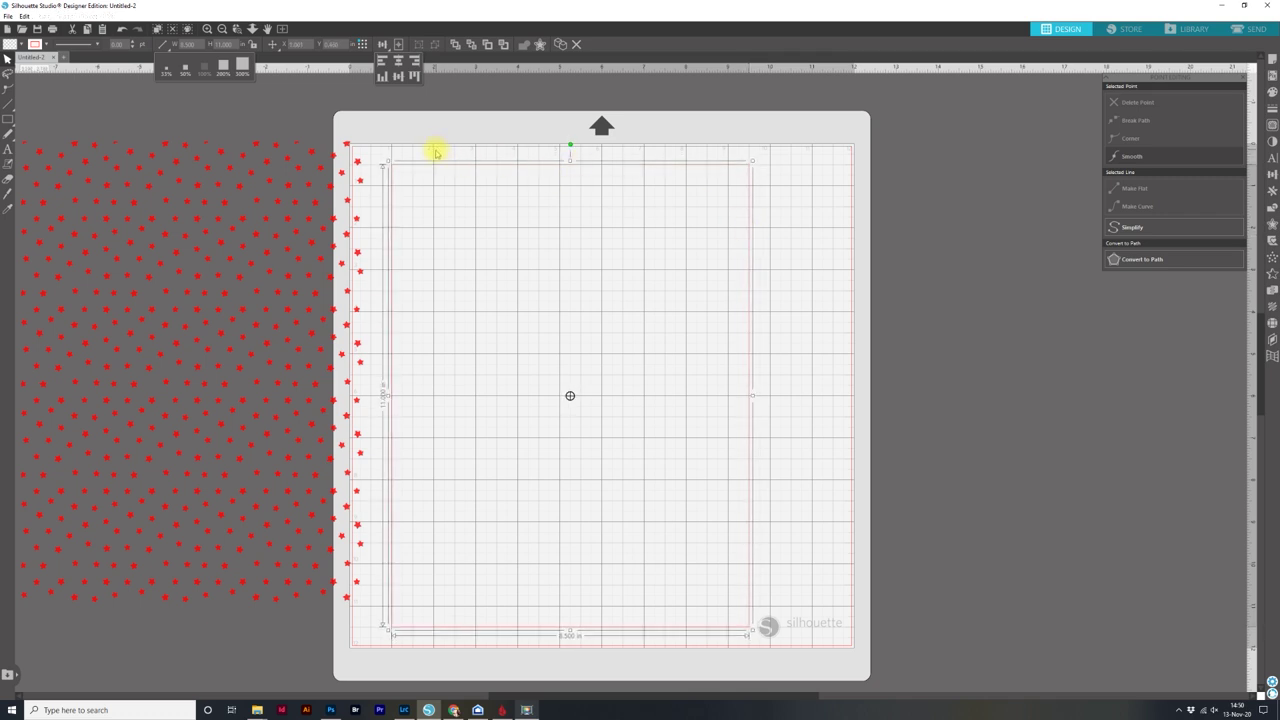
pyautogui.press('Down')
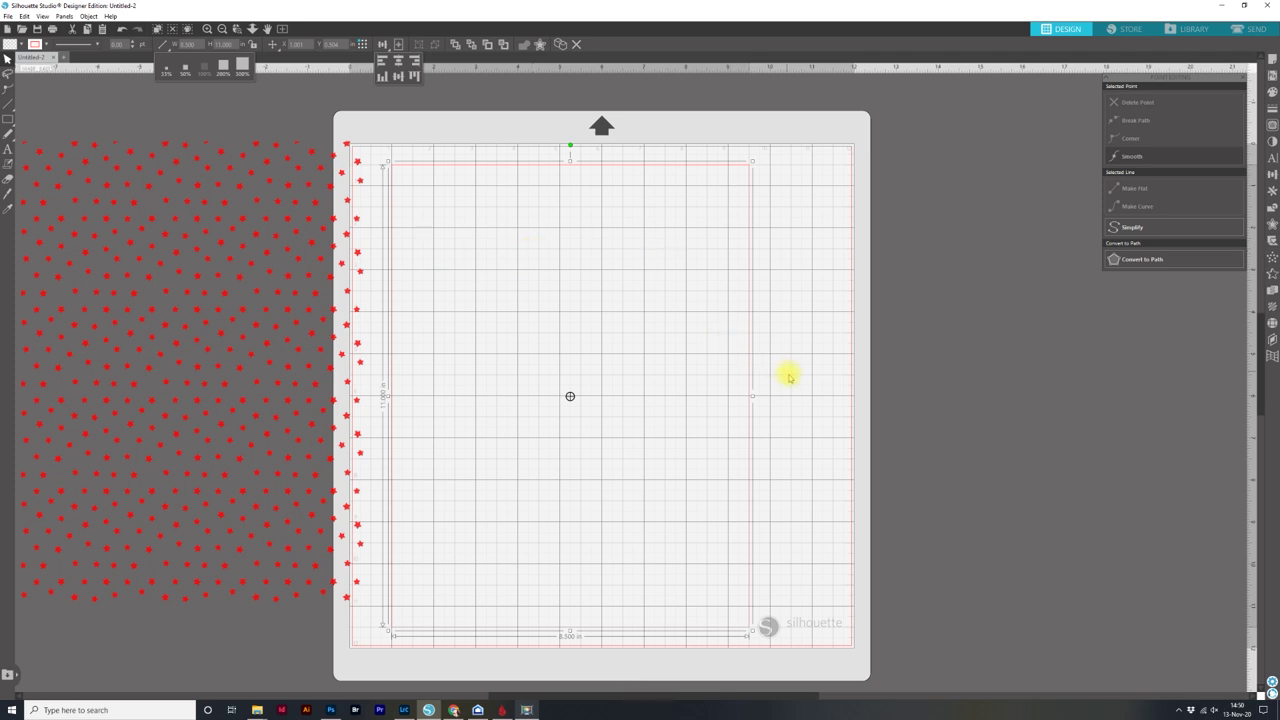
# Move the star pattern back onto the mat and fit it inside the page rectangle
pyautogui.click(150, 297)
pyautogui.click(197, 338)
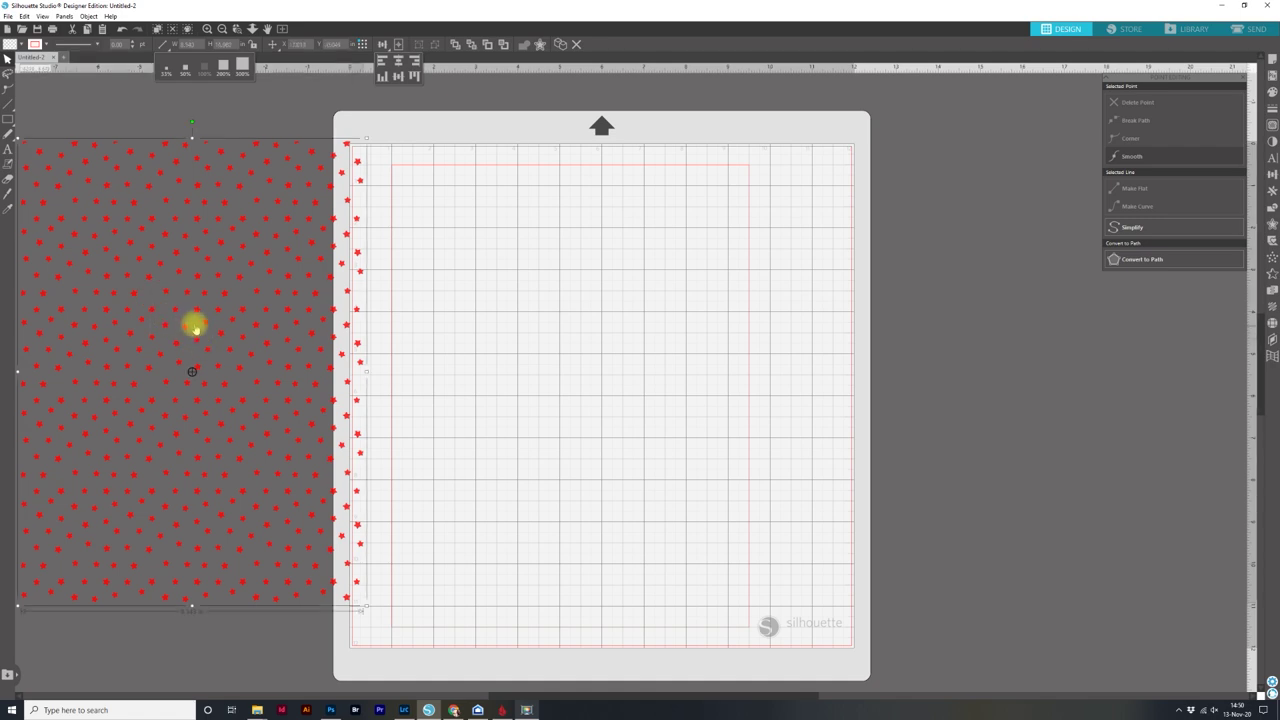
pyautogui.moveTo(193, 320); pyautogui.dragTo(576, 337)
pyautogui.click(757, 358)
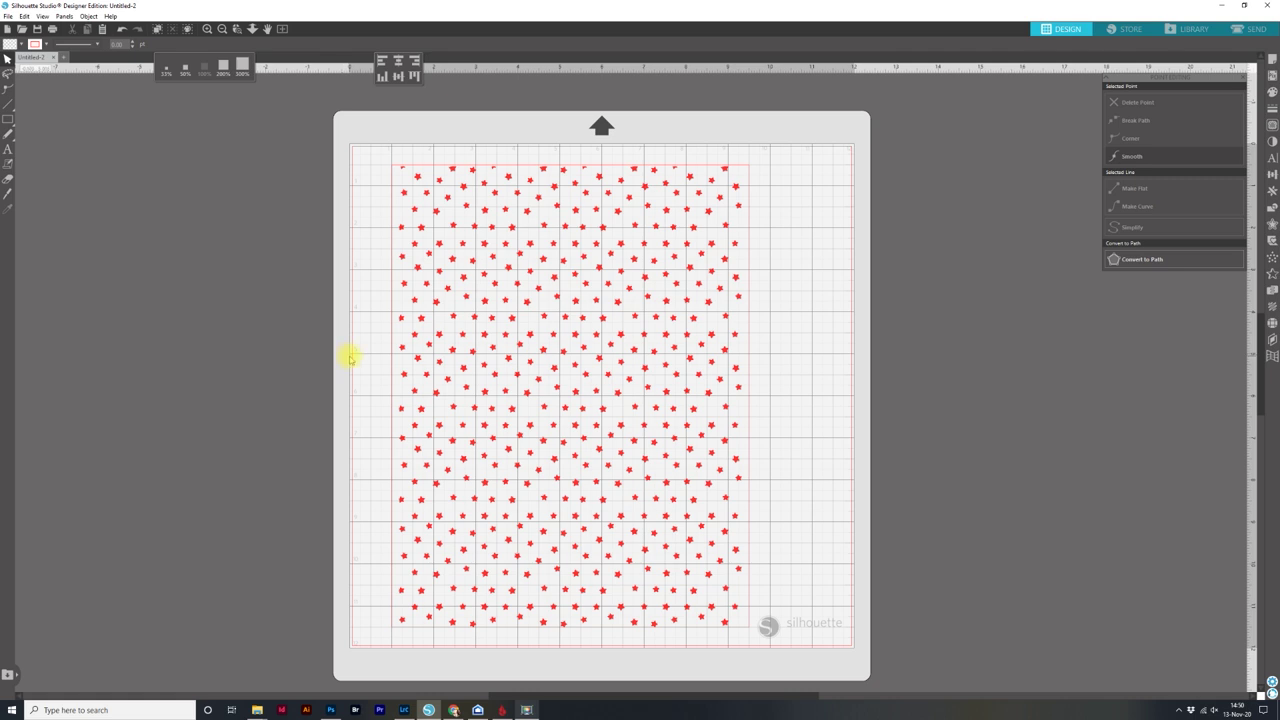
pyautogui.click(562, 349)
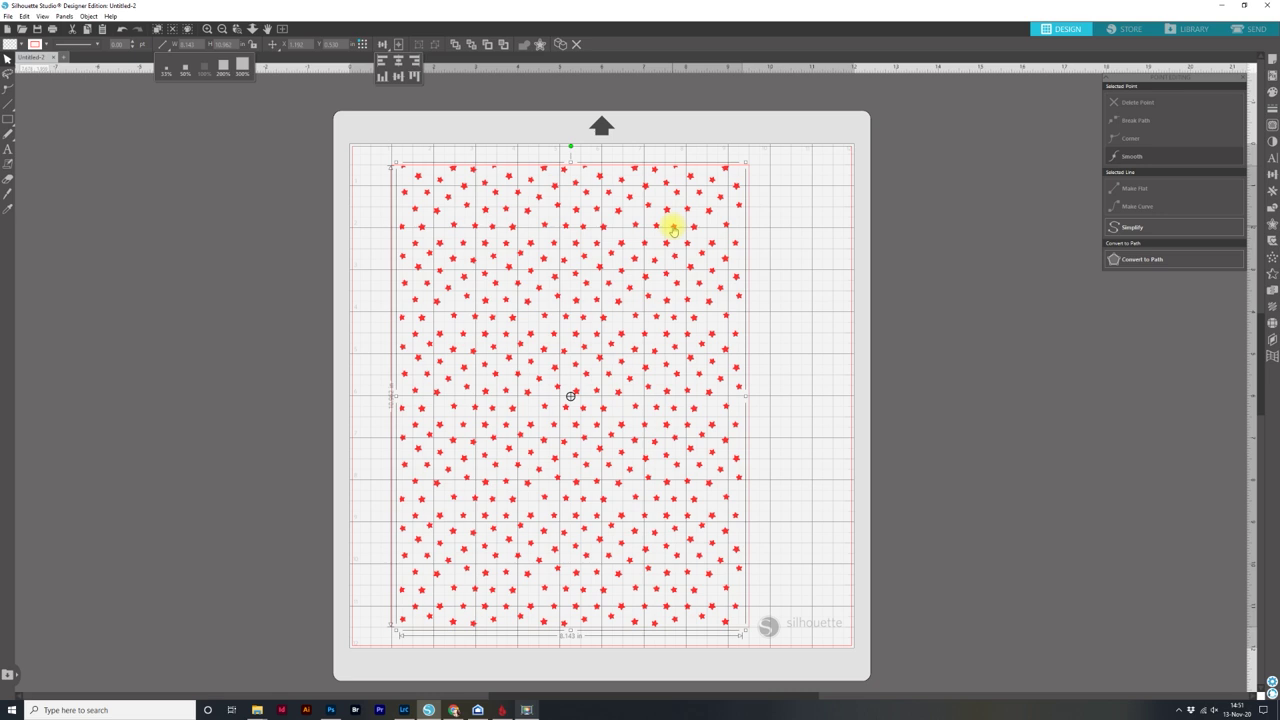
pyautogui.moveTo(655, 227); pyautogui.dragTo(654, 227)
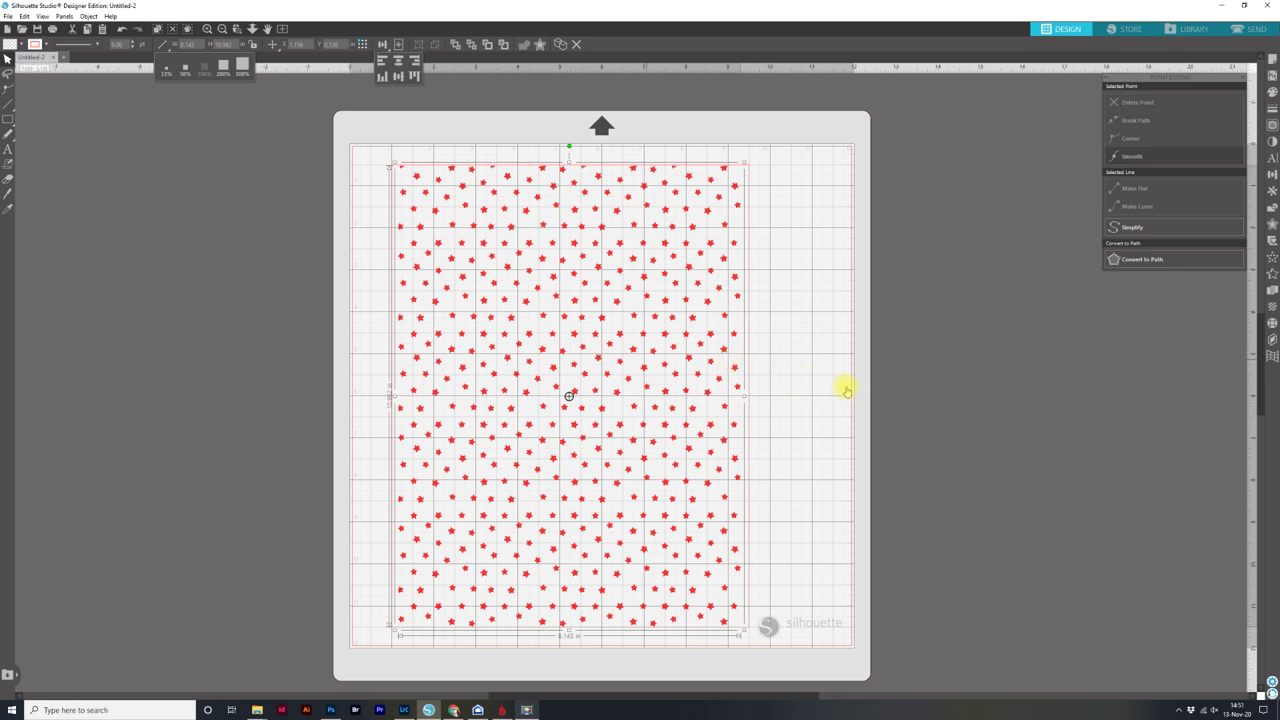
pyautogui.click(834, 429)
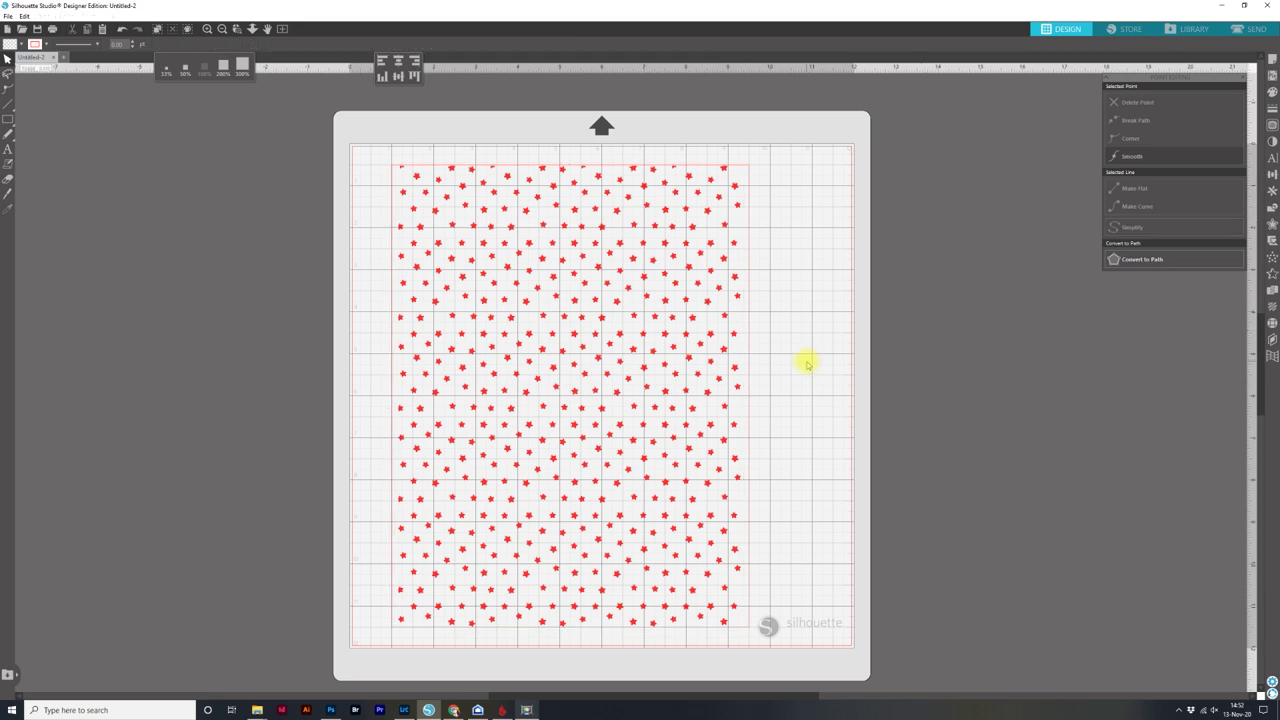
# Check the layout in the Send view, return to the design and delete the page rectangle around the stars
pyautogui.click(1258, 28)
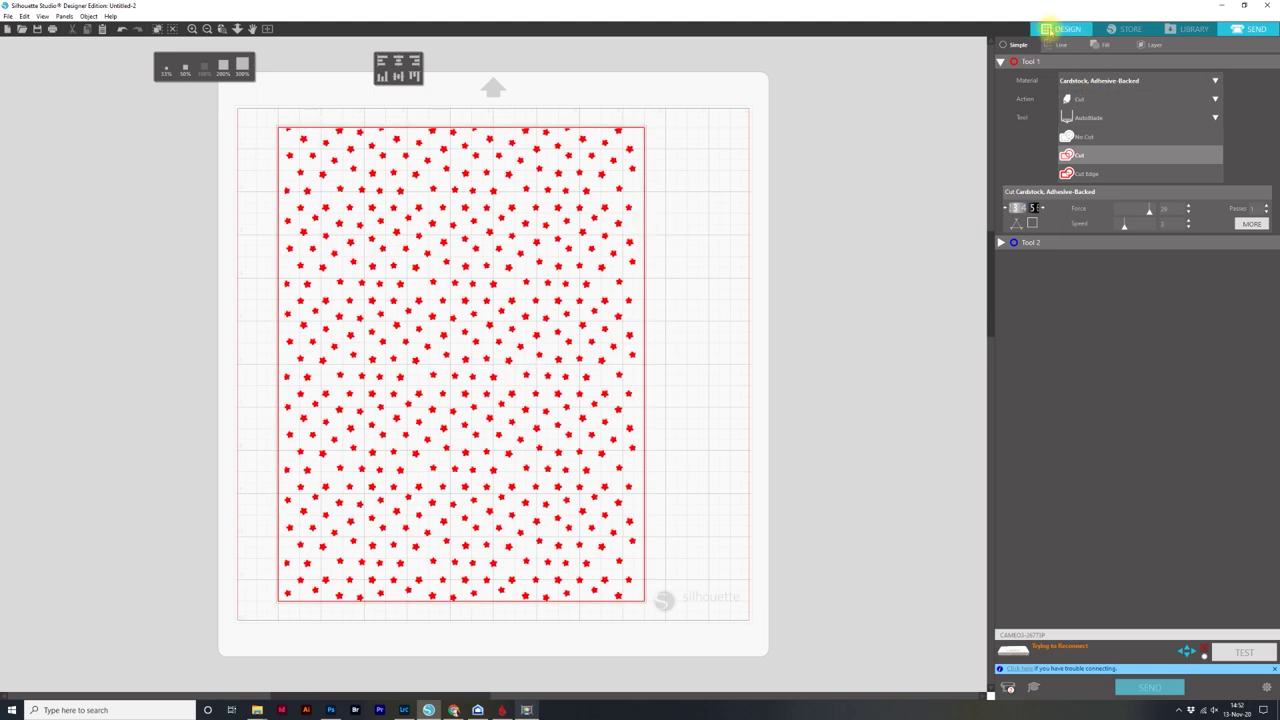
pyautogui.click(1047, 28)
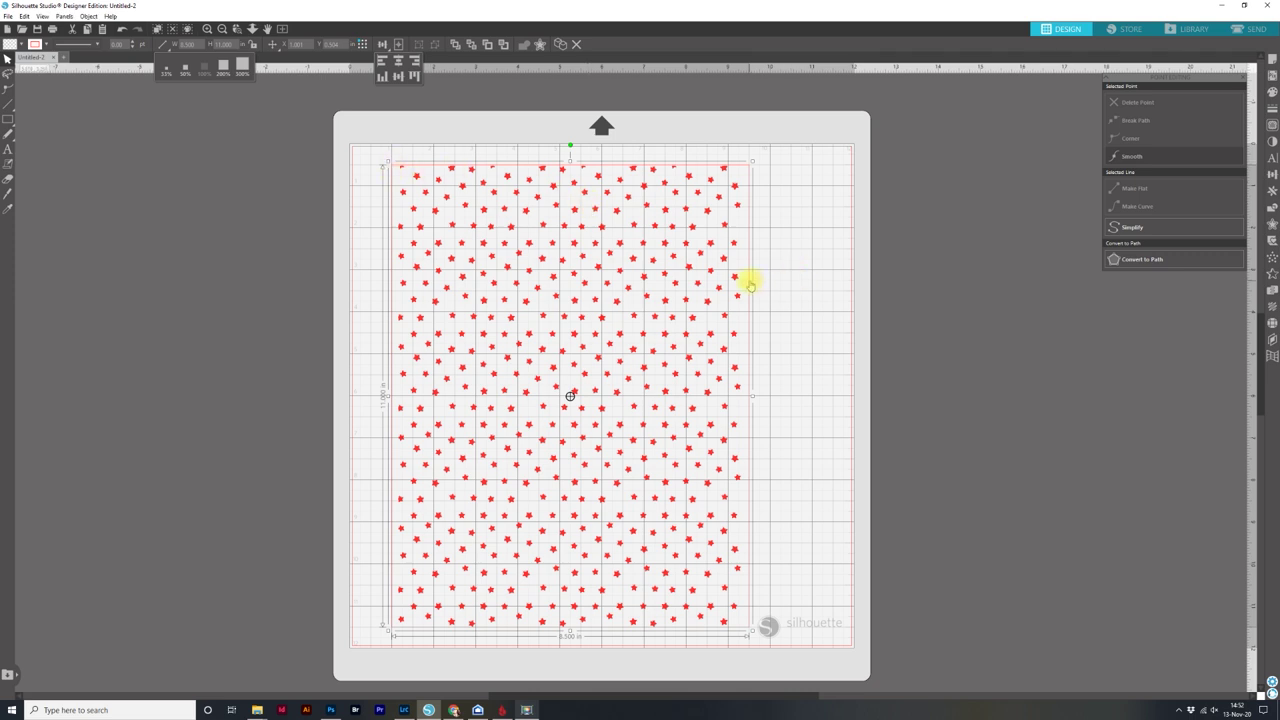
pyautogui.press('Delete')
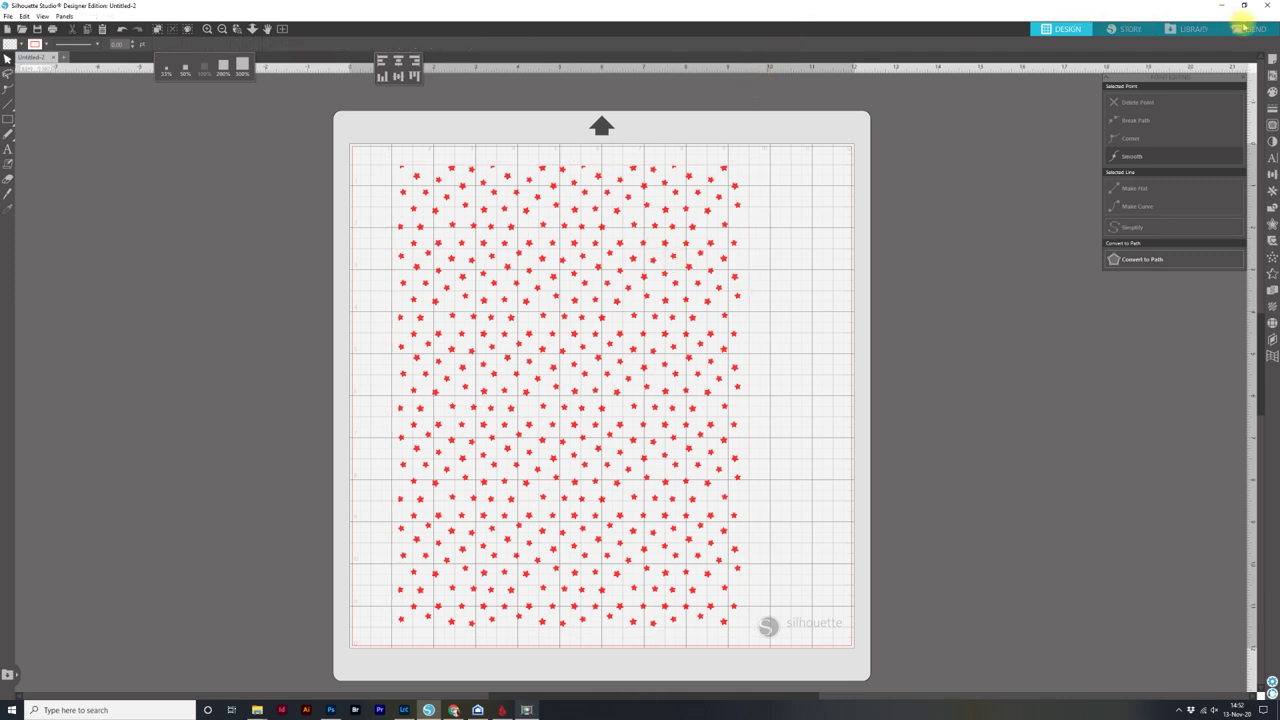
# Prepare the stars for sending by line colour and set the red line's action to Sketch
pyautogui.click(1240, 30)
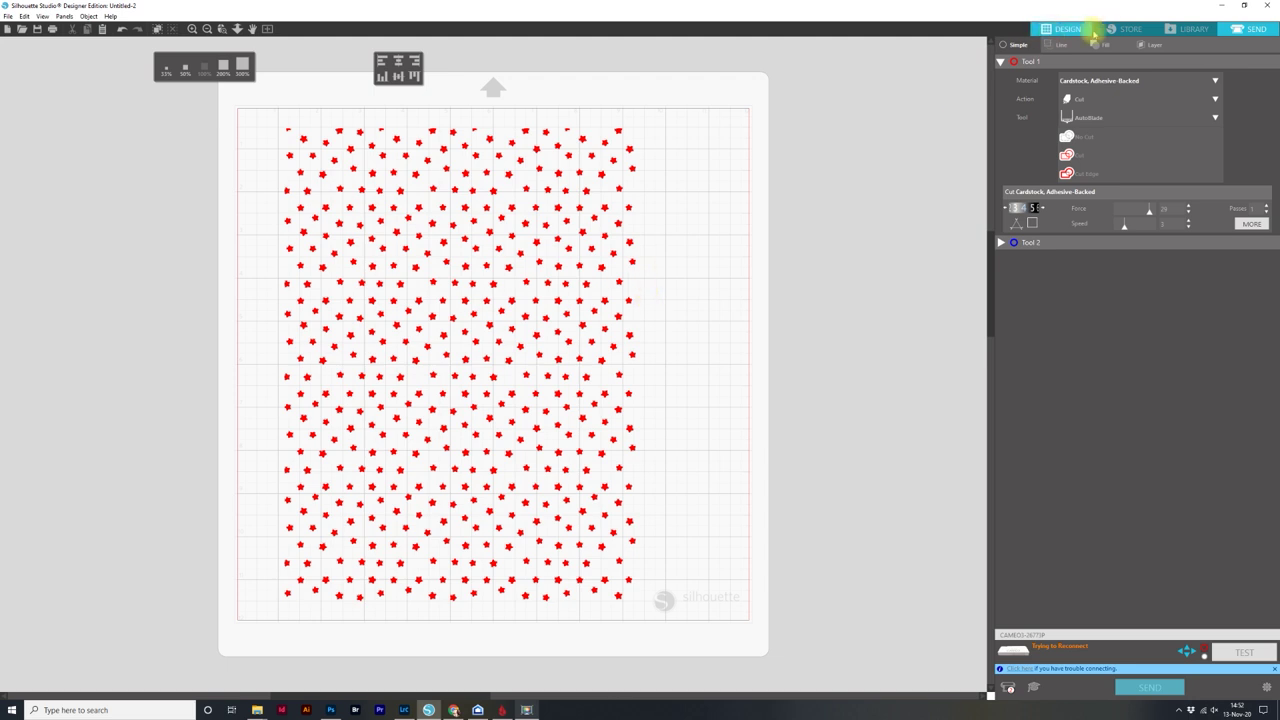
pyautogui.click(1063, 45)
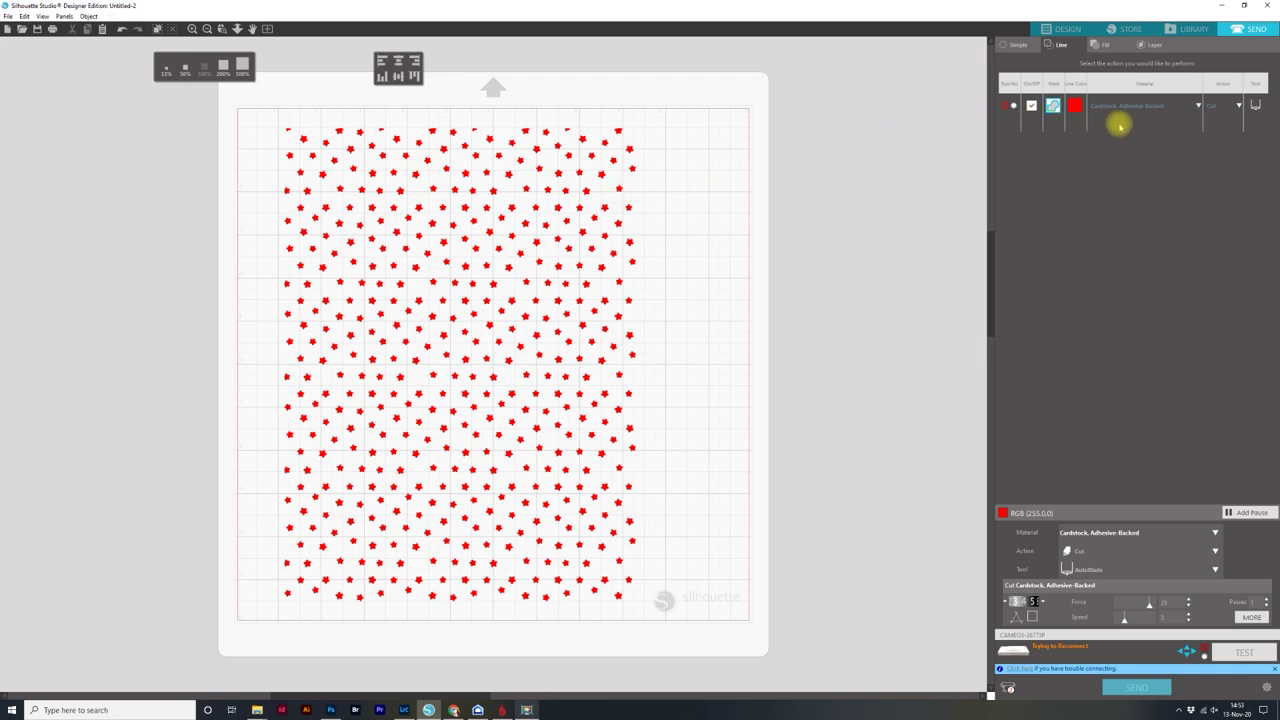
pyautogui.click(1235, 104)
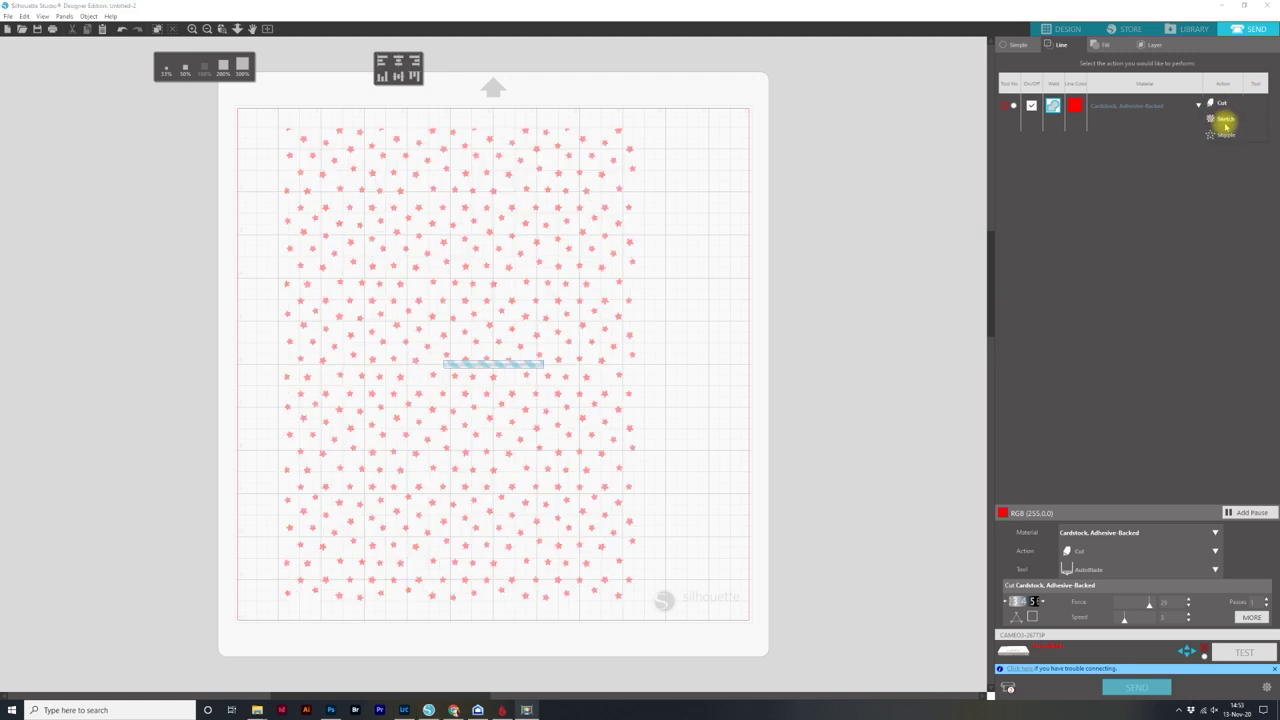
pyautogui.click(1226, 119)
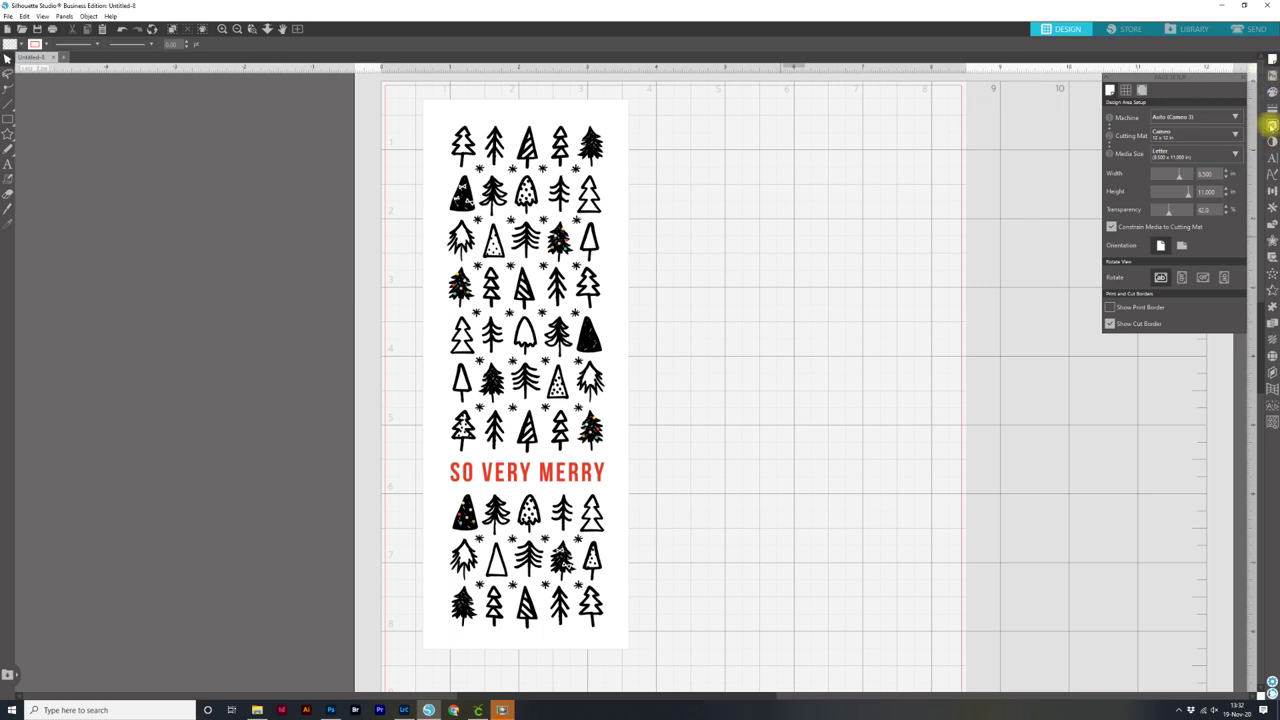
# Trace the whole SO VERY MERRY tree design with a slightly raised threshold
pyautogui.click(1271, 126)
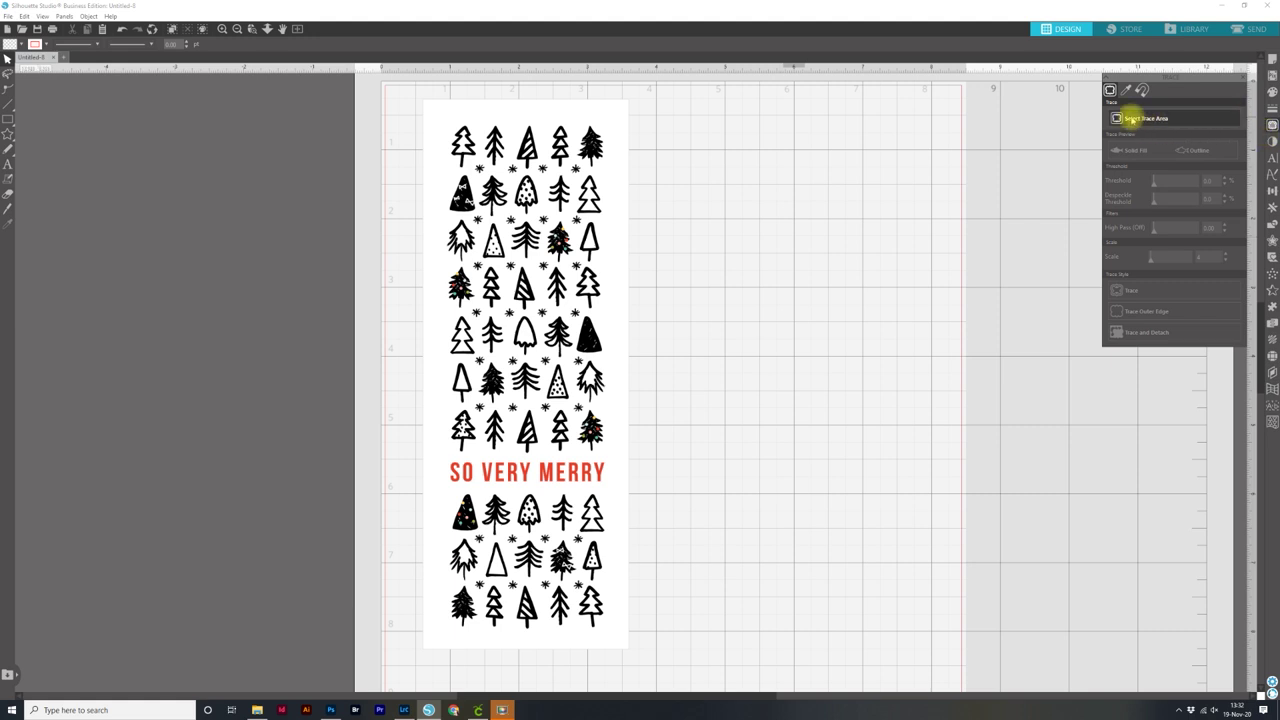
pyautogui.click(1131, 118)
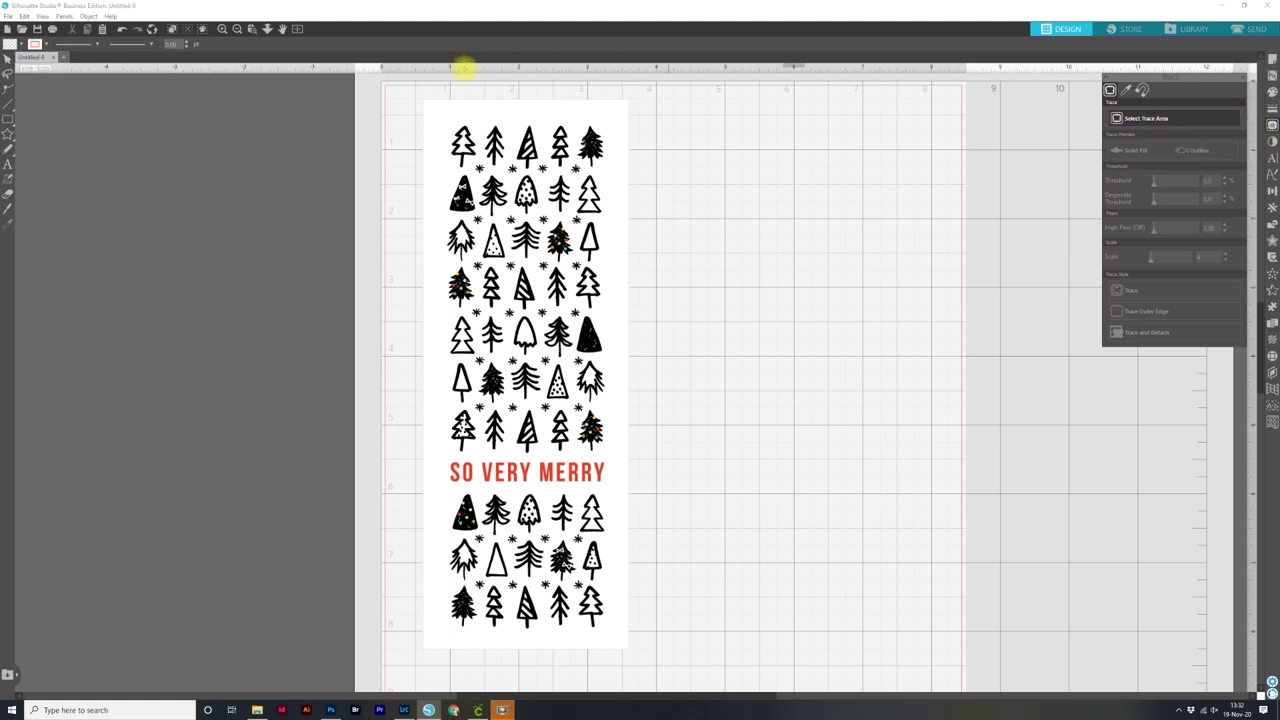
pyautogui.moveTo(413, 91)
pyautogui.mouseDown()
pyautogui.moveTo(571, 251)
pyautogui.moveTo(634, 658)
pyautogui.mouseUp()
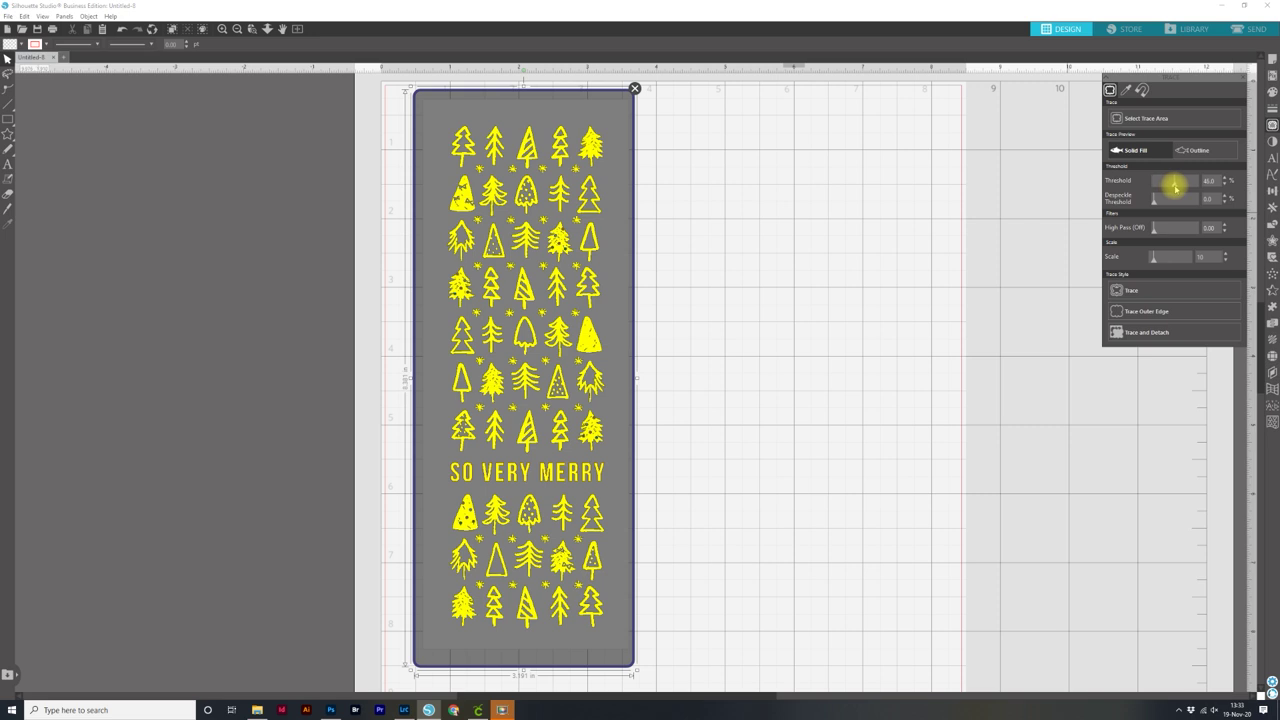
pyautogui.moveTo(1178, 188); pyautogui.dragTo(1181, 188)
pyautogui.click(1171, 290)
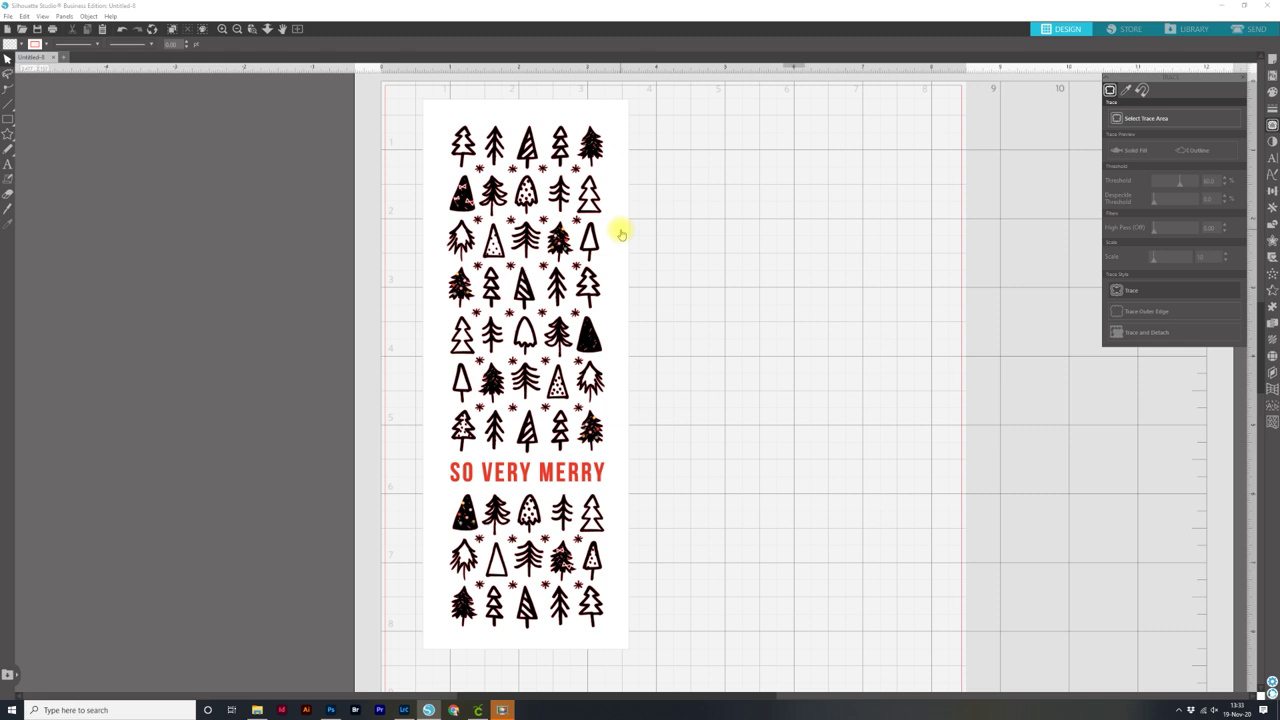
# Try to separate the tree image from its traced outlines and undo the moves
pyautogui.moveTo(620, 234)
pyautogui.mouseDown()
pyautogui.moveTo(740, 234)
pyautogui.moveTo(605, 240)
pyautogui.mouseUp()
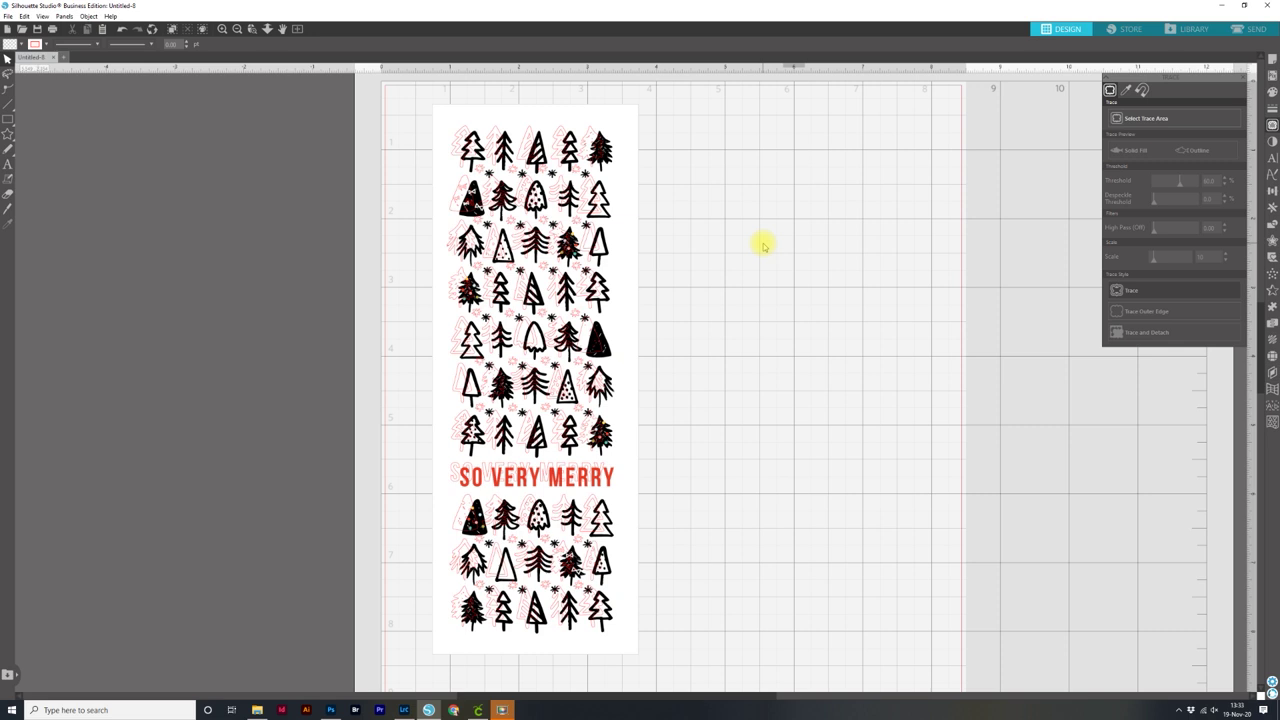
pyautogui.hotkey('ctrl', 'z')
pyautogui.hotkey('ctrl', 'z')
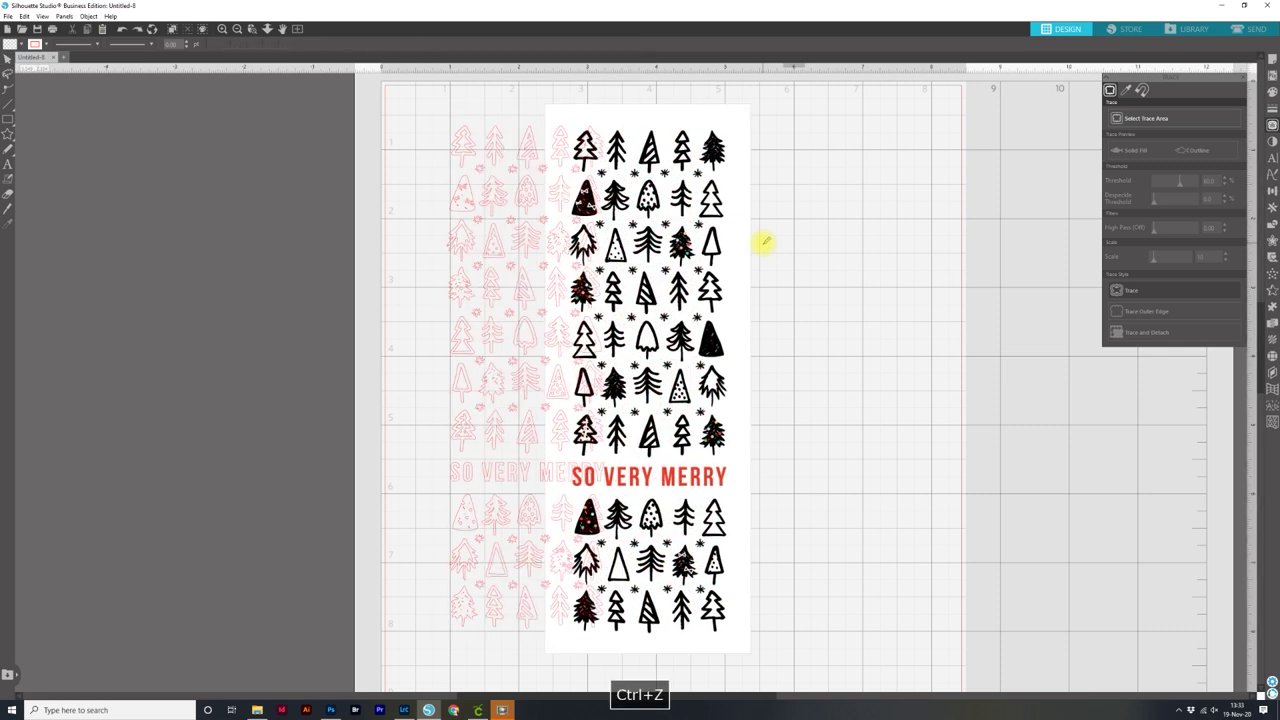
pyautogui.hotkey('ctrl', 'z')
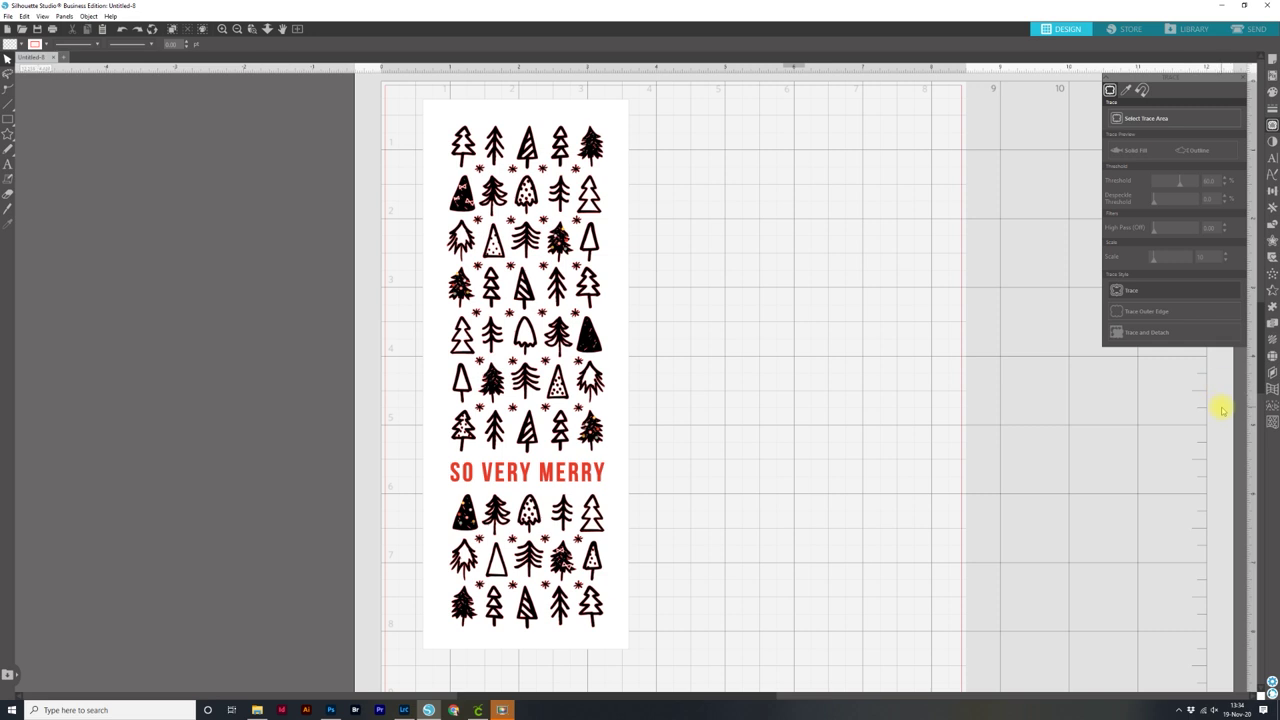
# Lock the layer holding the SO VERY MERRY image and test that the image cannot be selected
pyautogui.click(1271, 372)
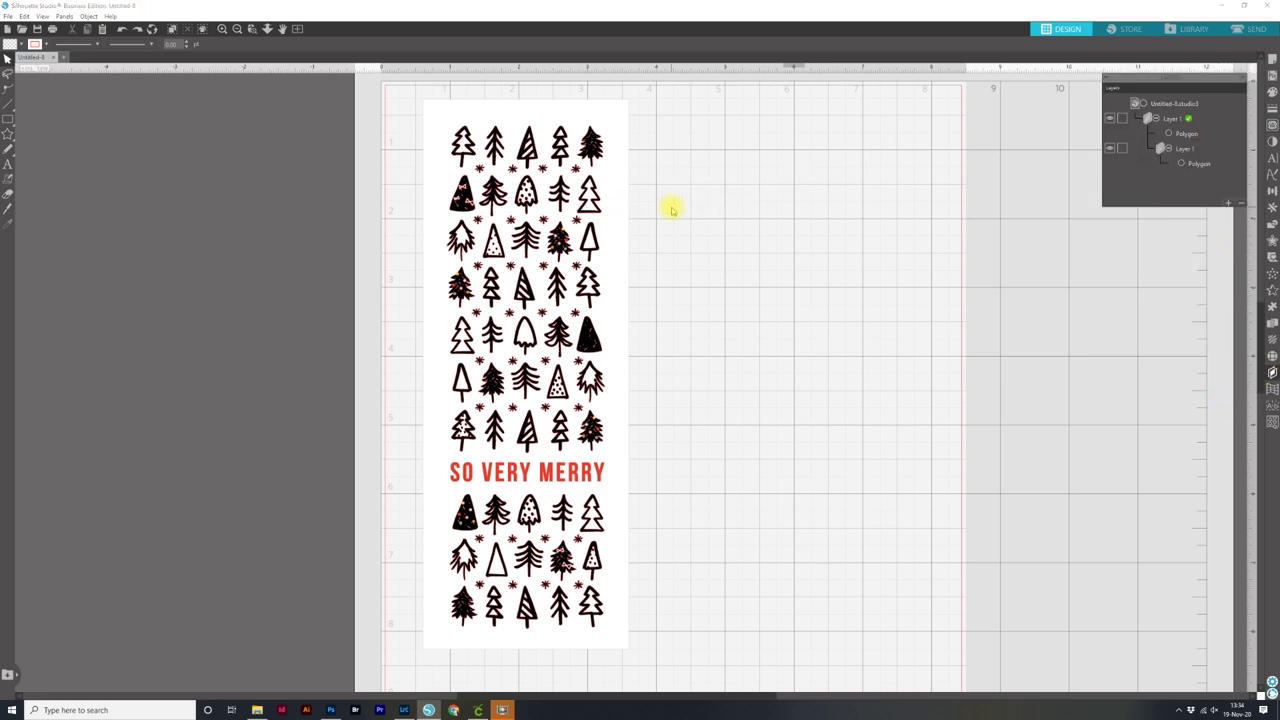
pyautogui.click(627, 105)
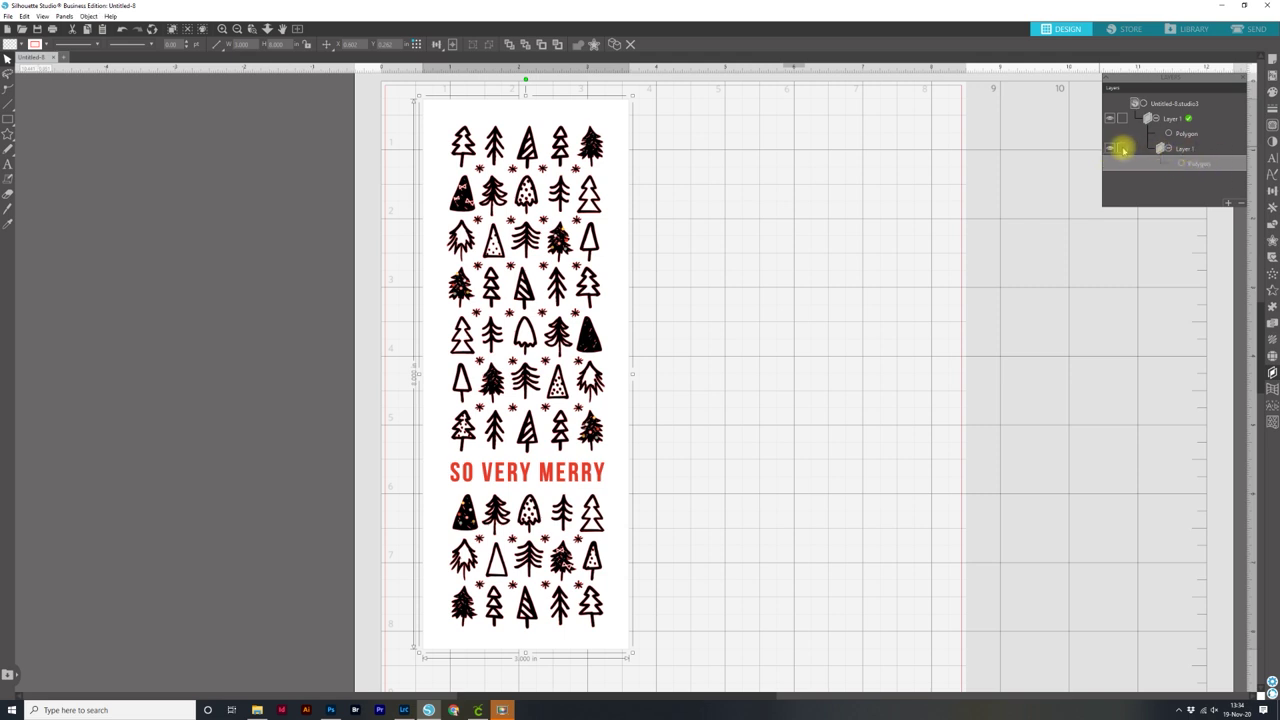
pyautogui.click(1121, 148)
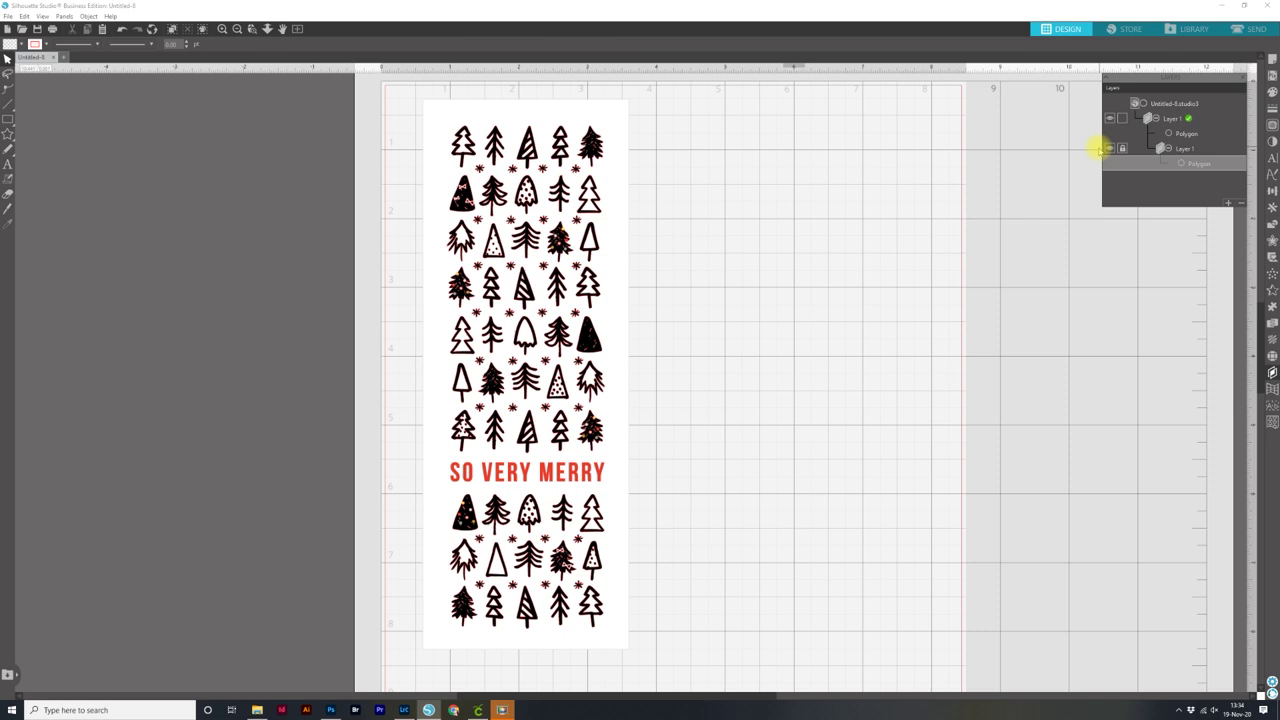
pyautogui.click(618, 147)
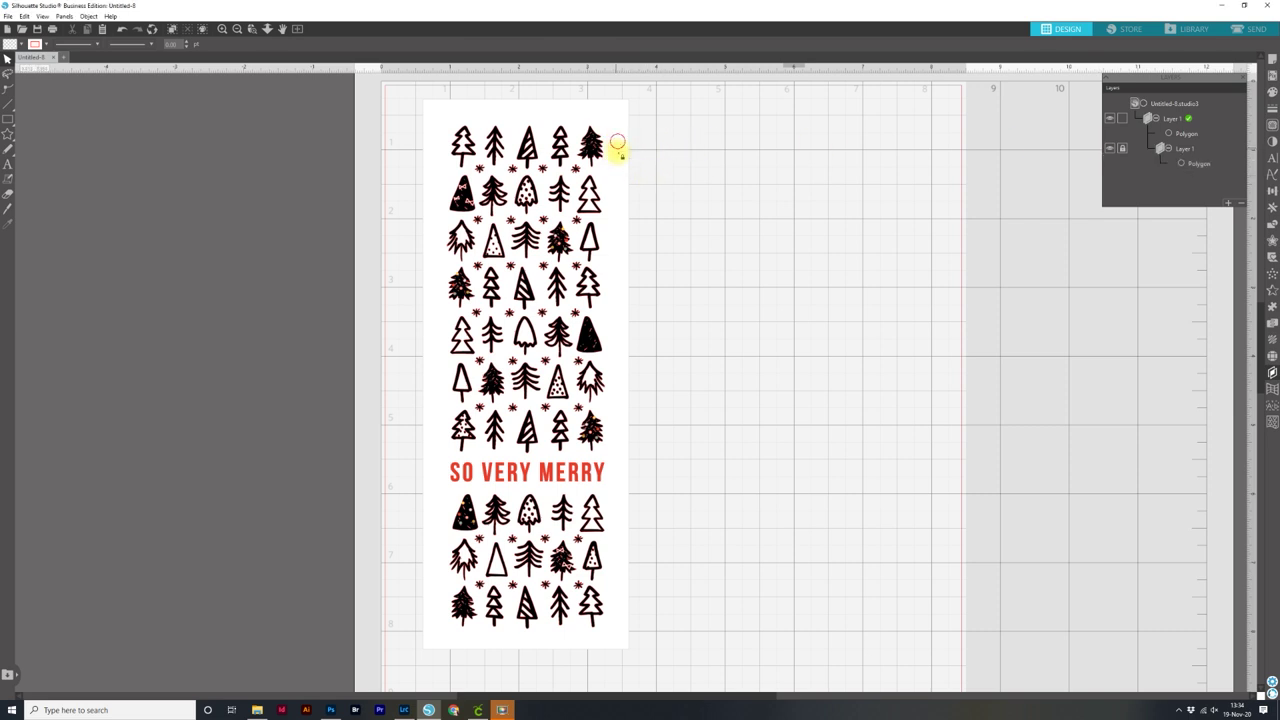
pyautogui.click(620, 148)
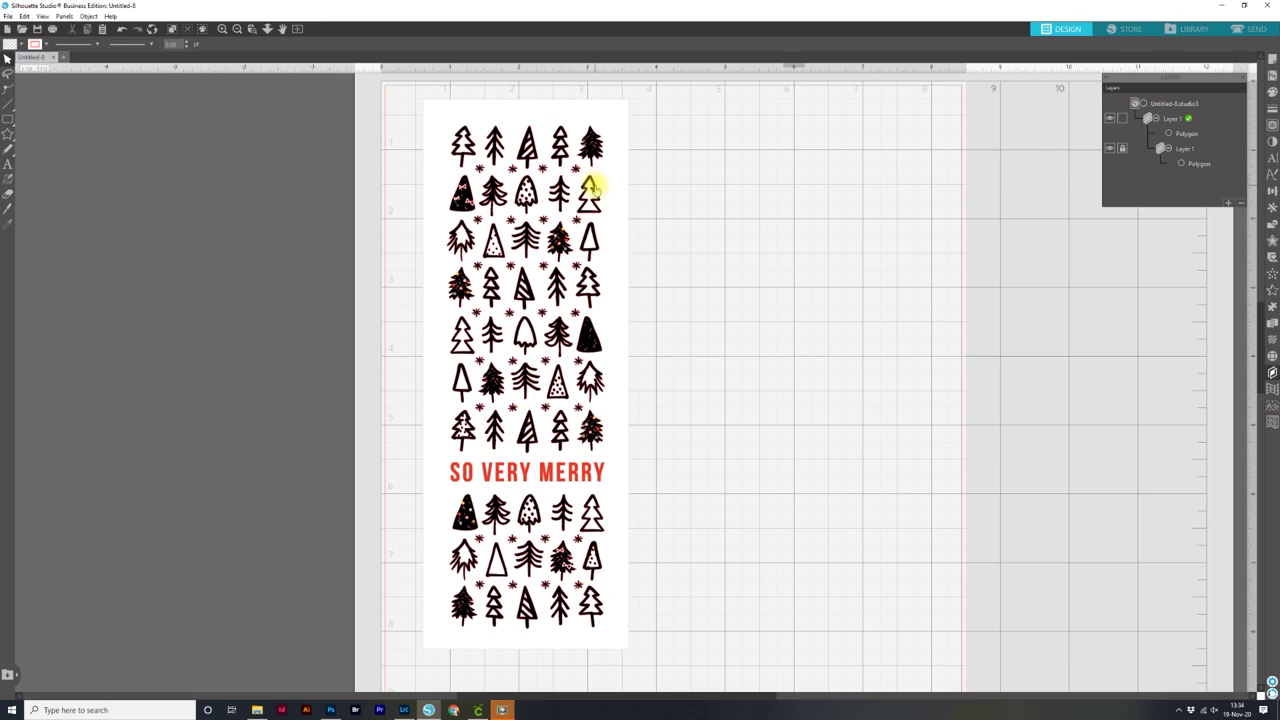
# Move the traced tree and text outlines off the locked image to the empty area on its right
pyautogui.hotkey('ctrl', '=')
pyautogui.hotkey('ctrl', '=')
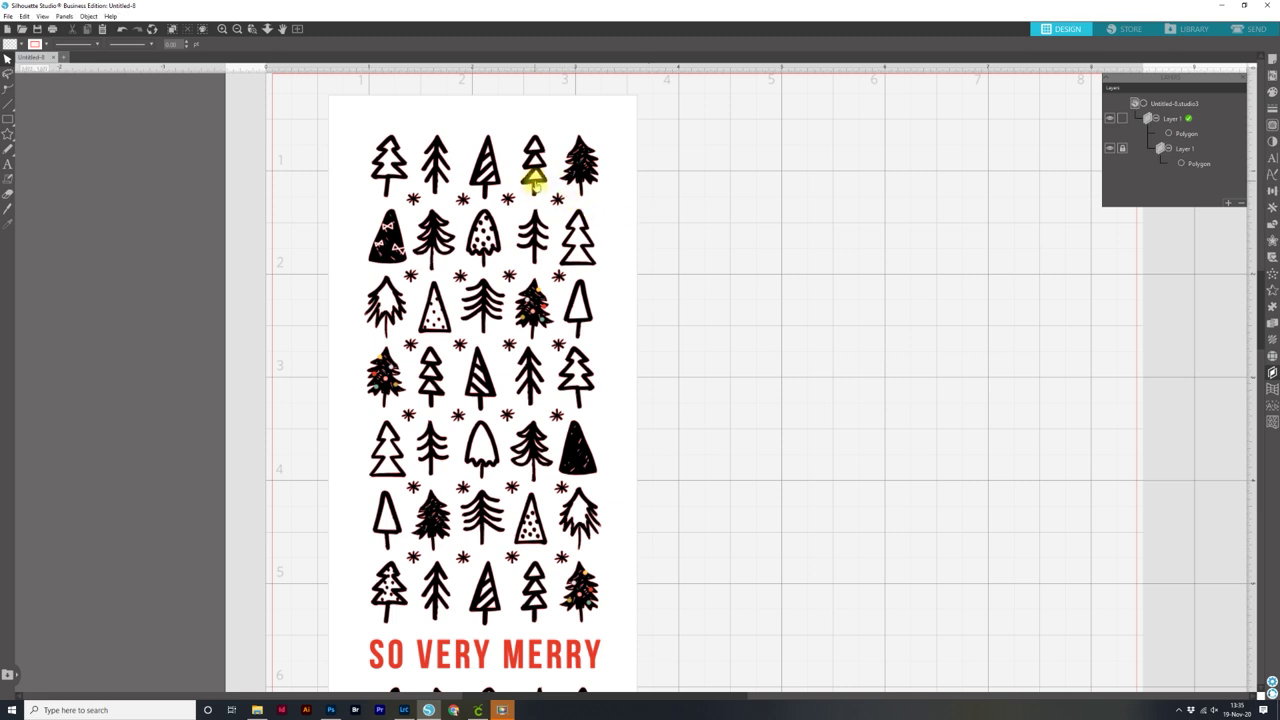
pyautogui.moveTo(535, 182); pyautogui.dragTo(848, 234)
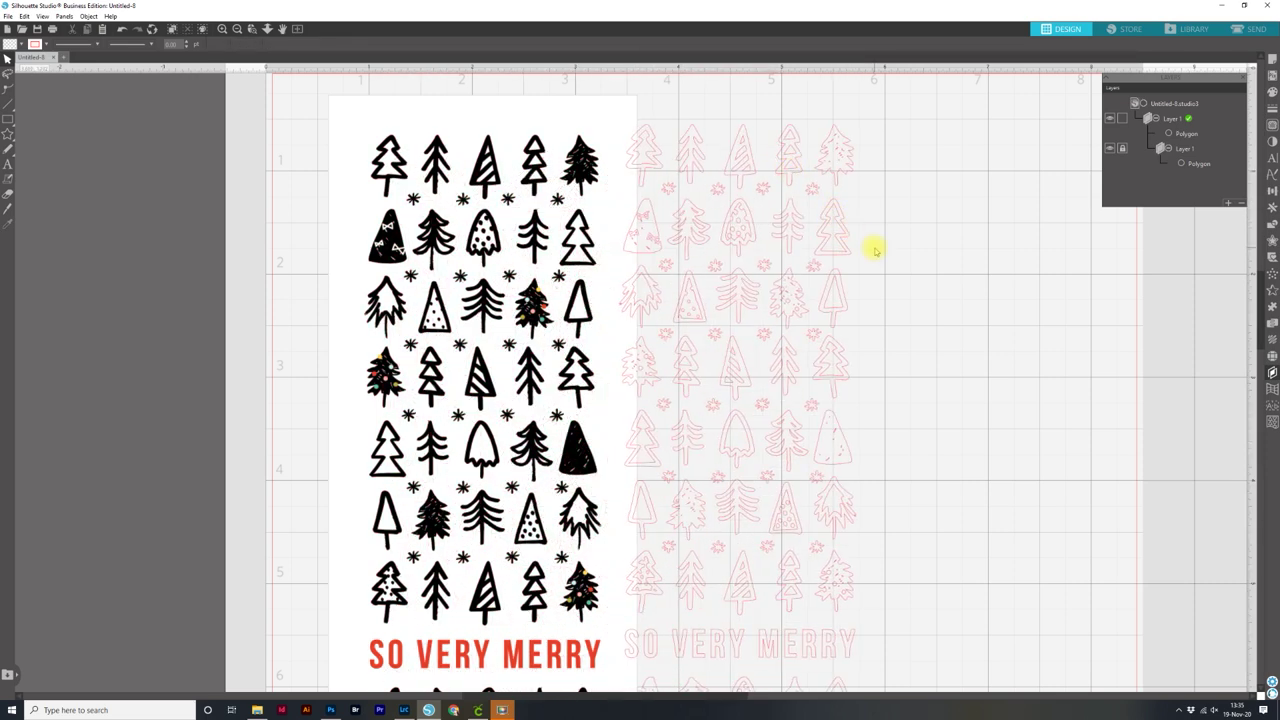
# Undo the last outline move and split the combined trace into separate tree, star and letter outlines
pyautogui.hotkey('ctrl', 'z')
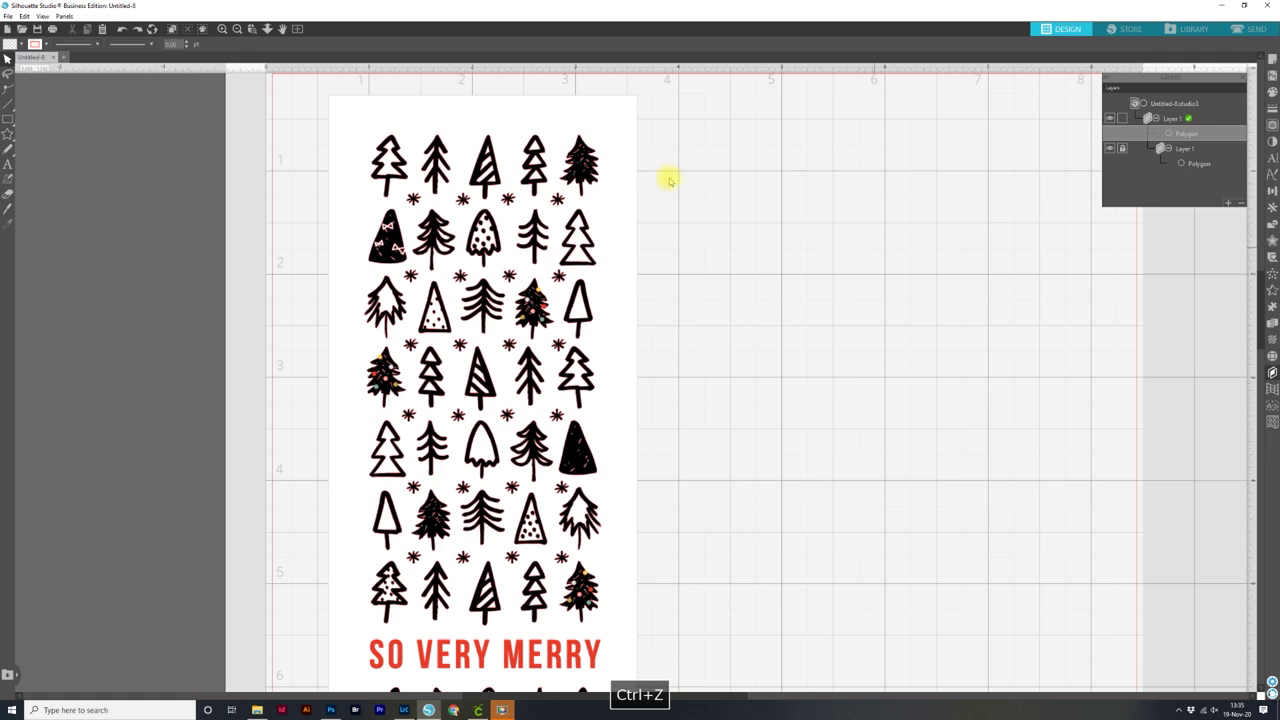
pyautogui.rightClick(580, 154)
pyautogui.click(630, 348)
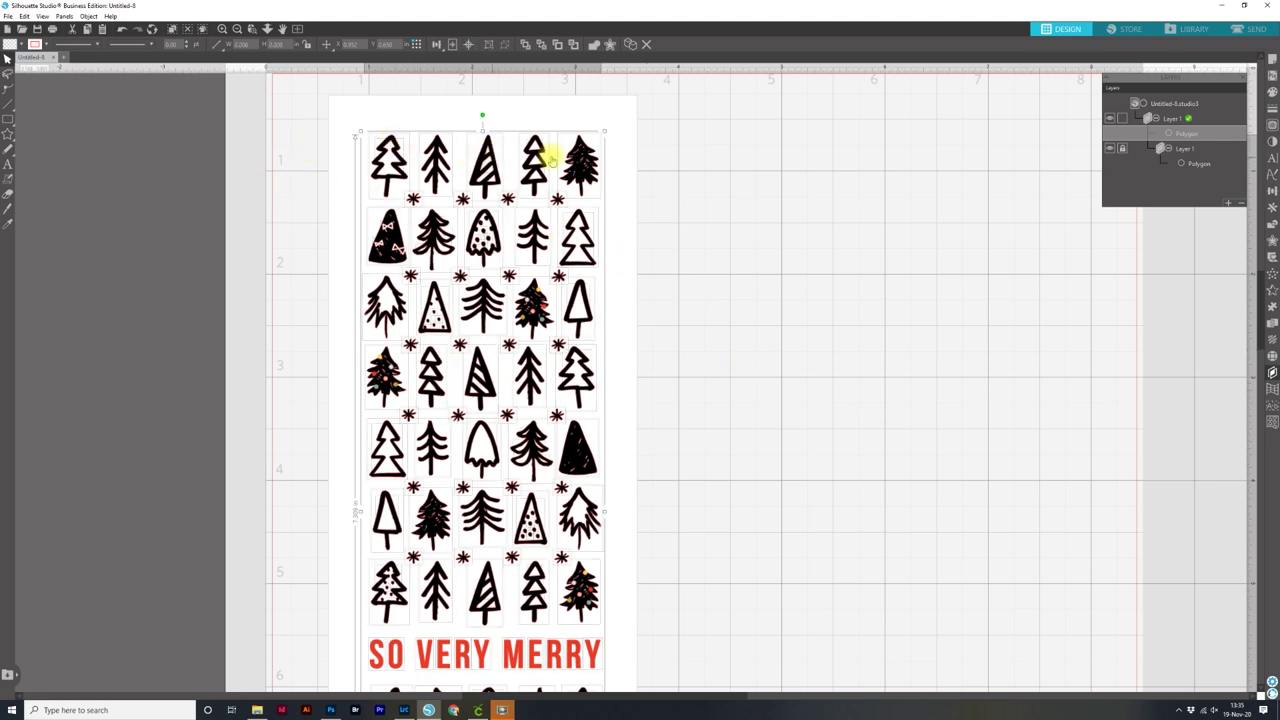
pyautogui.moveTo(583, 236); pyautogui.dragTo(728, 245)
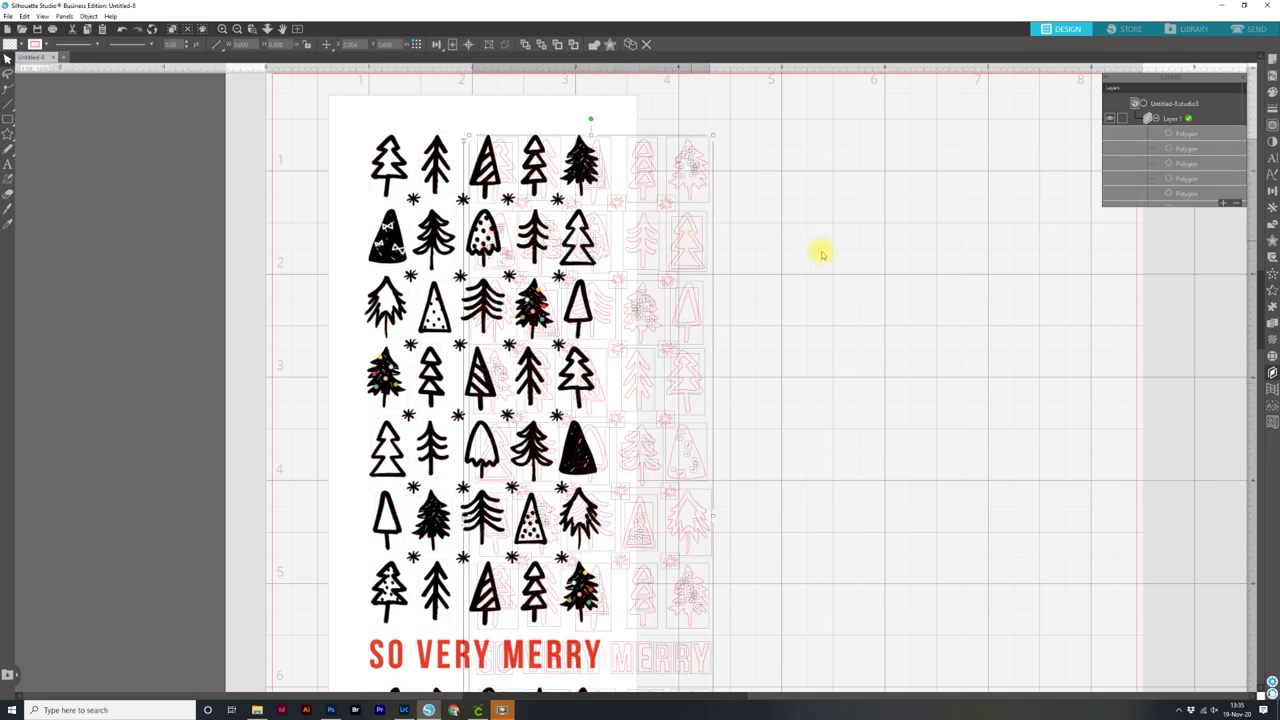
pyautogui.hotkey('ctrl', 'z')
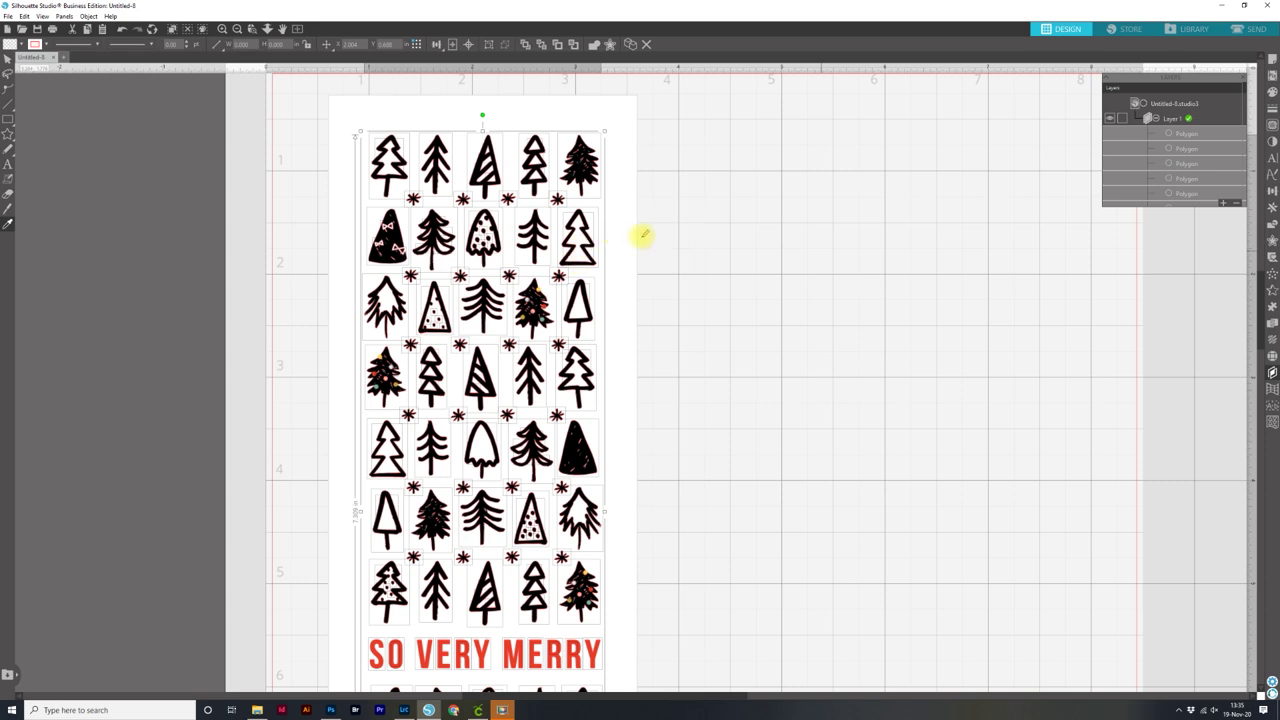
# Move the last tree outline of the second row onto the blank area beside the image and cut it from the page
pyautogui.click(6, 62)
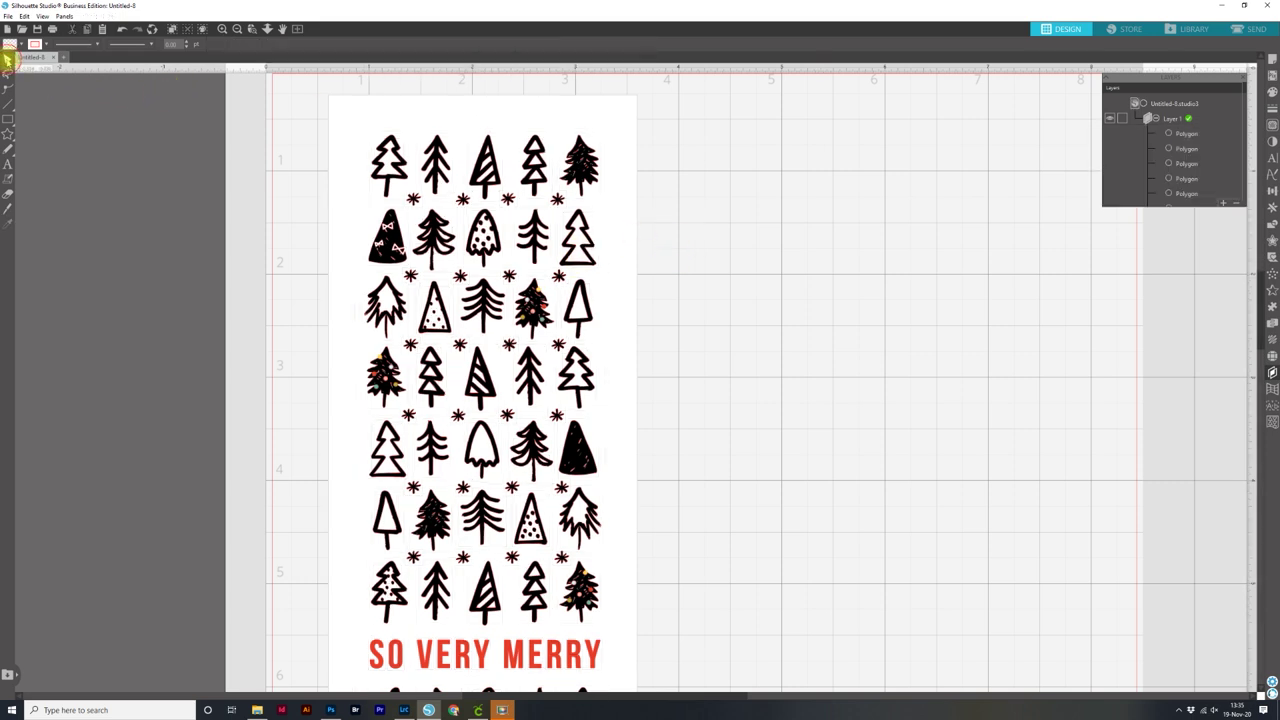
pyautogui.moveTo(580, 255)
pyautogui.mouseDown()
pyautogui.moveTo(700, 243)
pyautogui.moveTo(580, 255)
pyautogui.mouseUp()
pyautogui.click(708, 254)
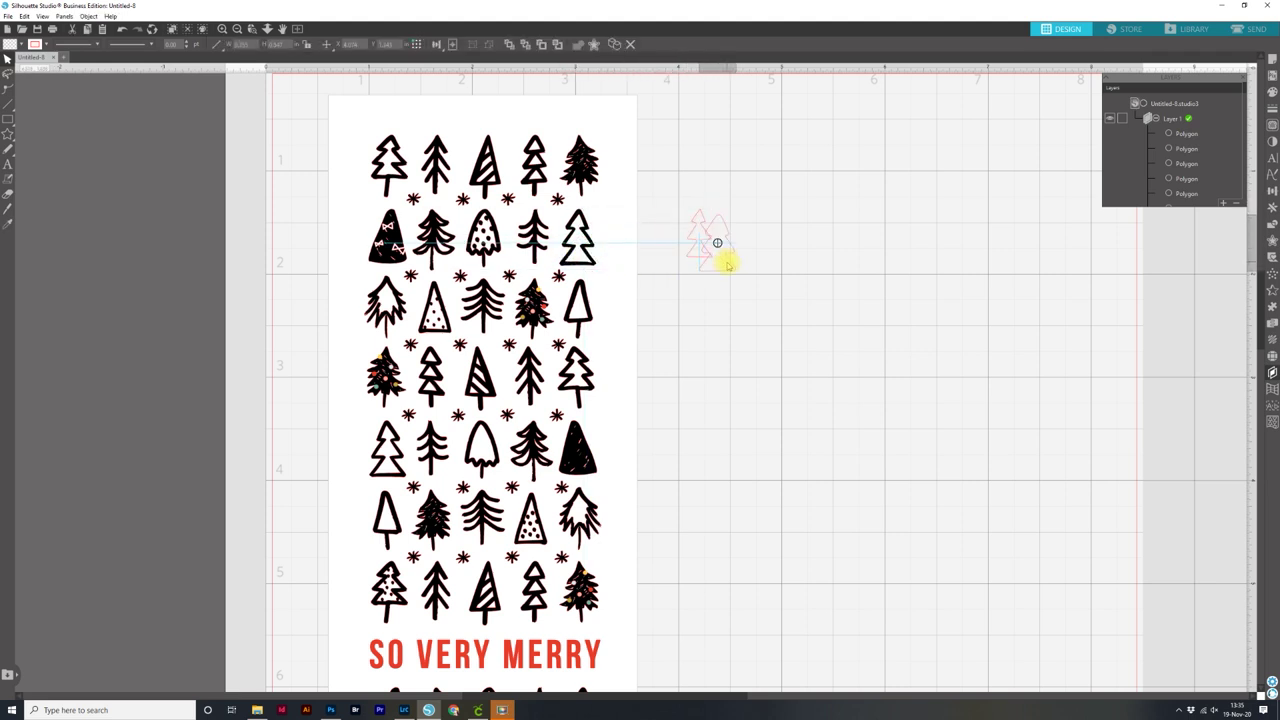
pyautogui.click(760, 322)
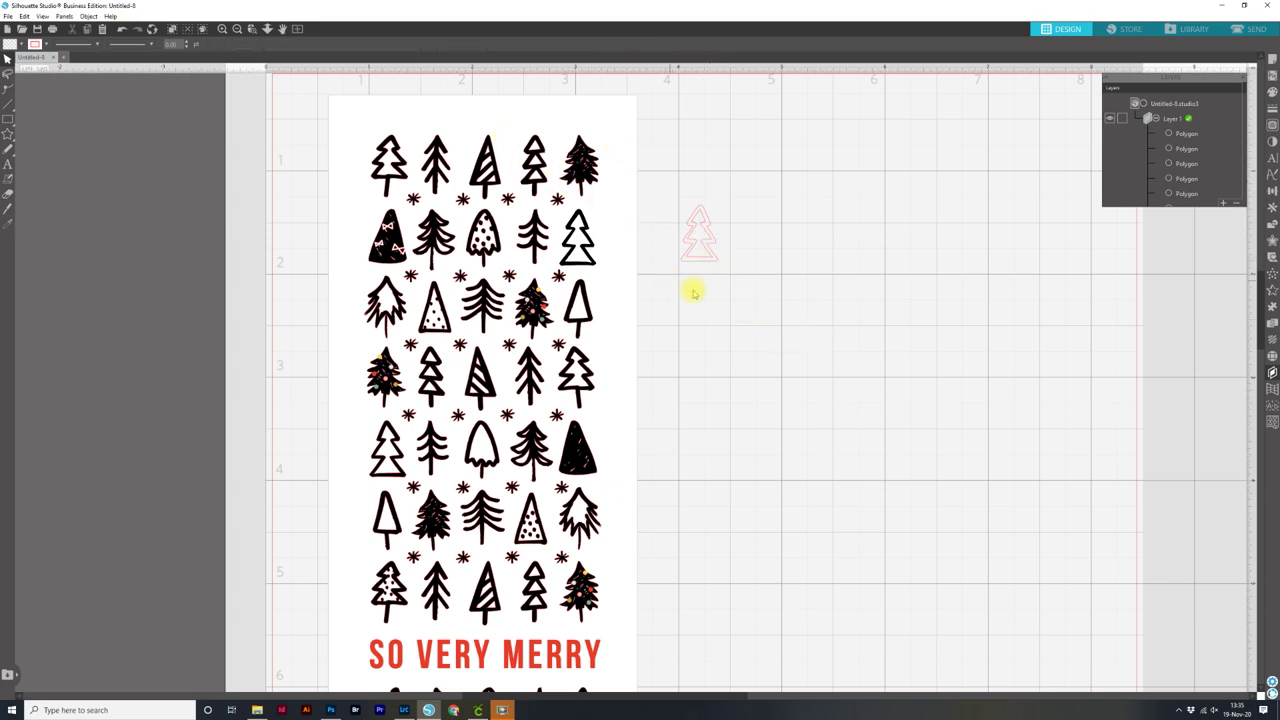
pyautogui.click(699, 235)
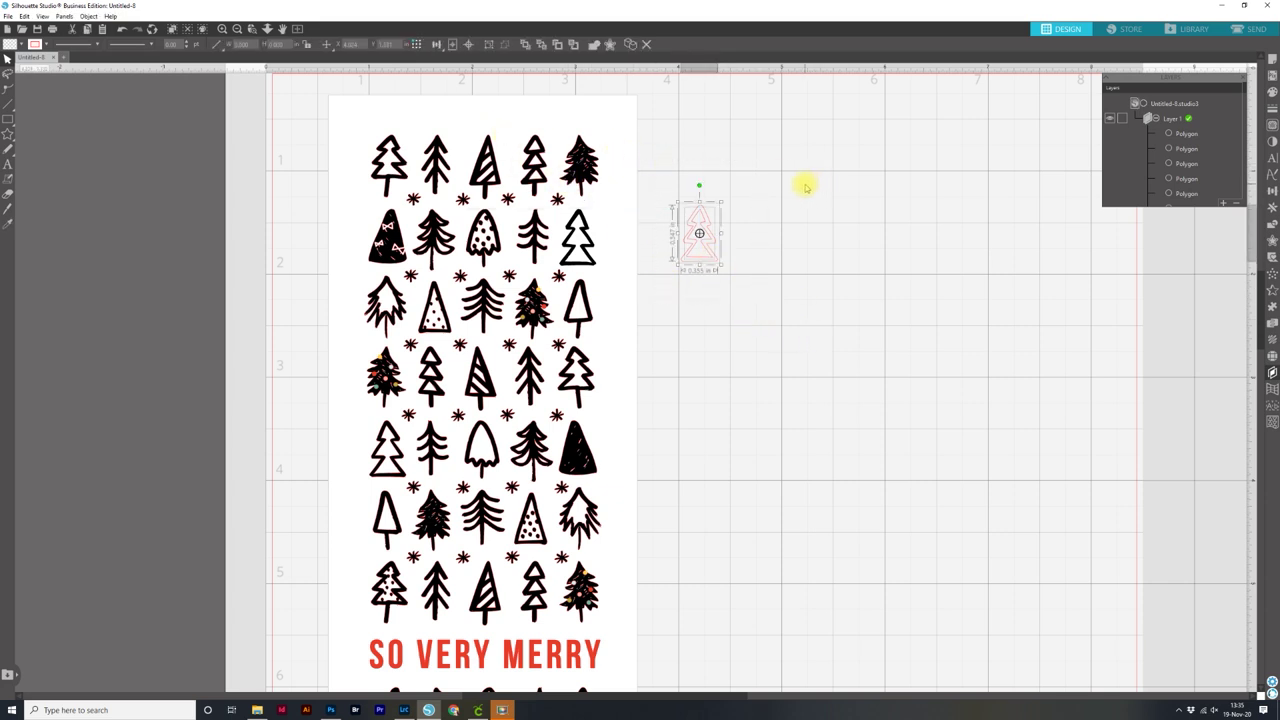
pyautogui.hotkey('ctrl', 'x')
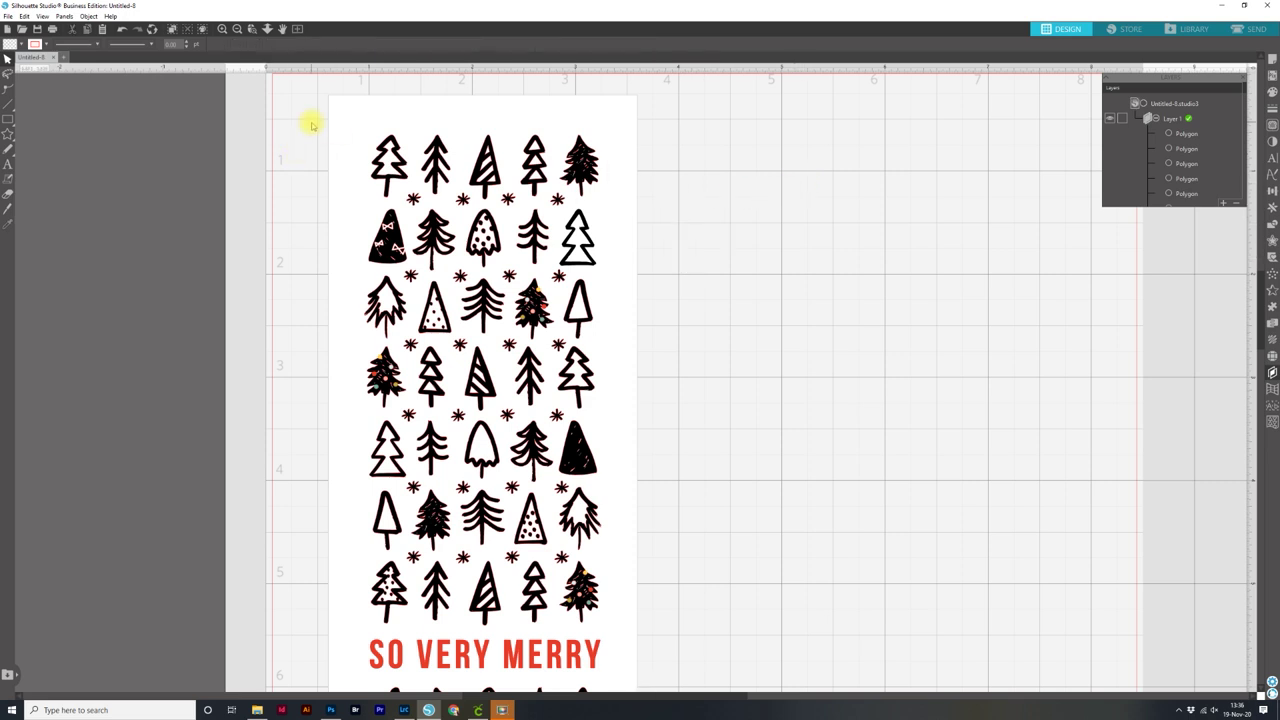
# Delete the traced outlines of the first row's trees and stars and of the first three trees in the second row
pyautogui.moveTo(327, 95); pyautogui.dragTo(597, 207)
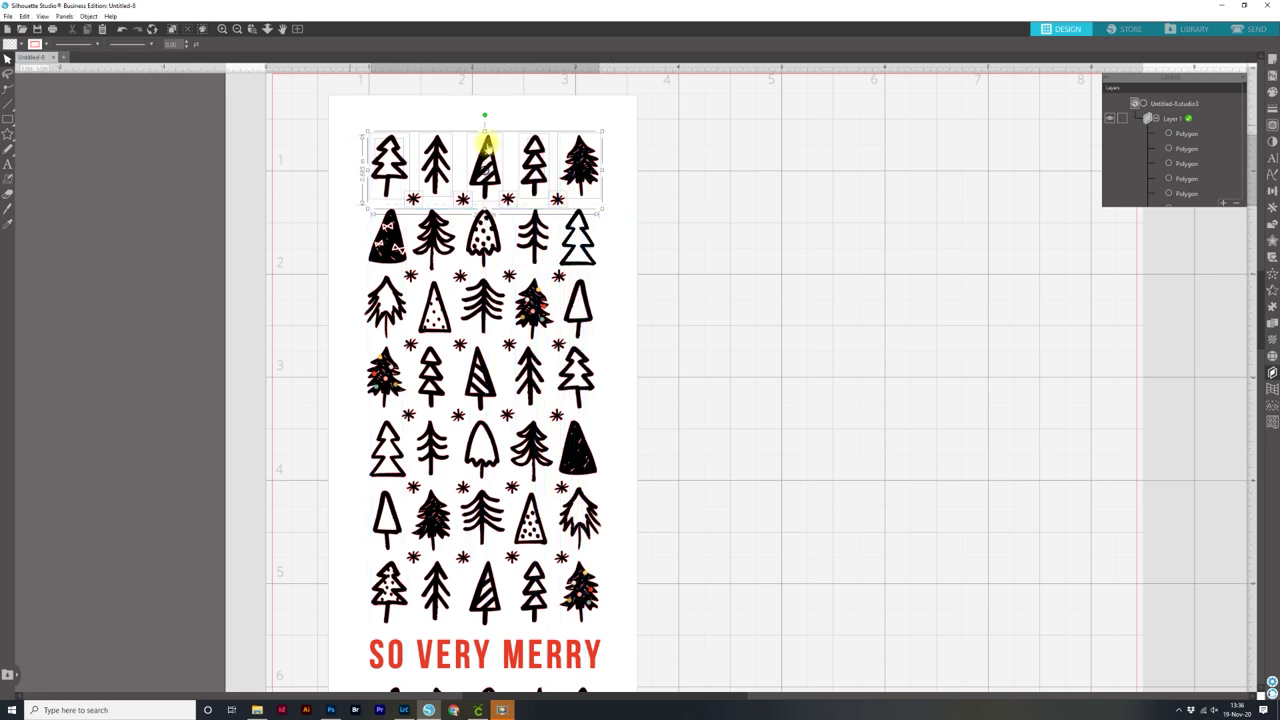
pyautogui.press('Delete')
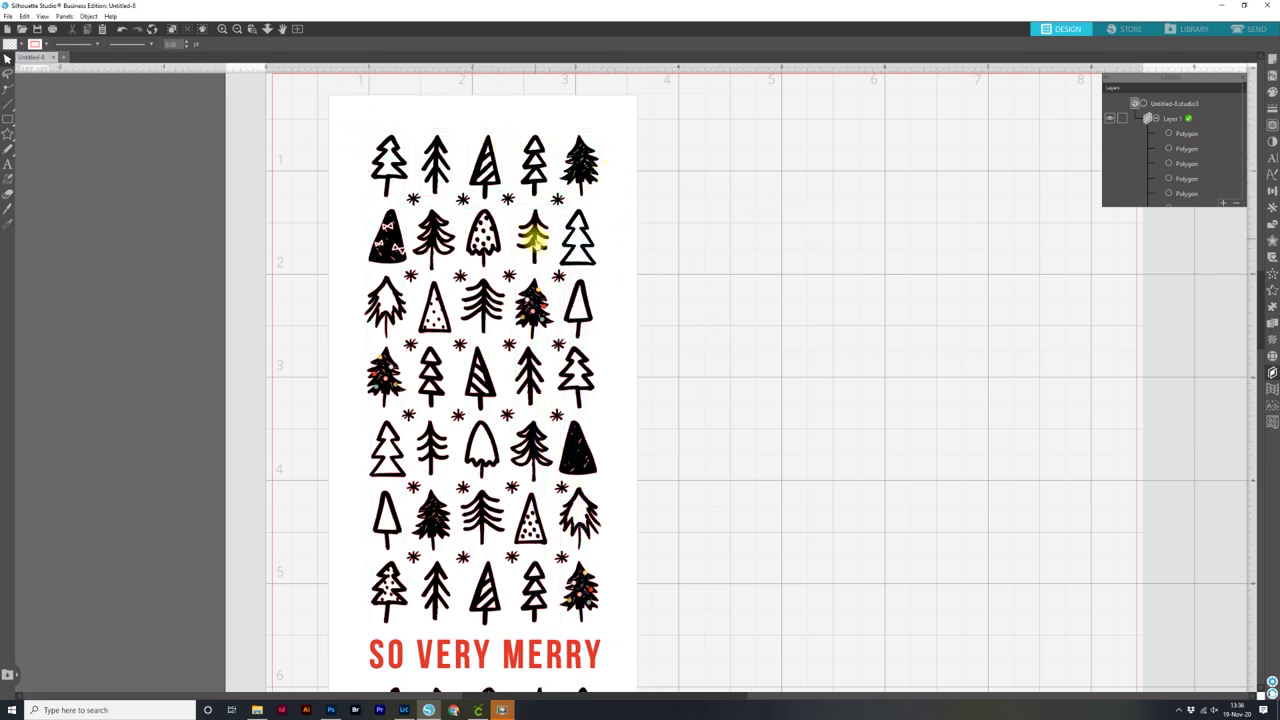
pyautogui.moveTo(338, 195); pyautogui.dragTo(497, 258)
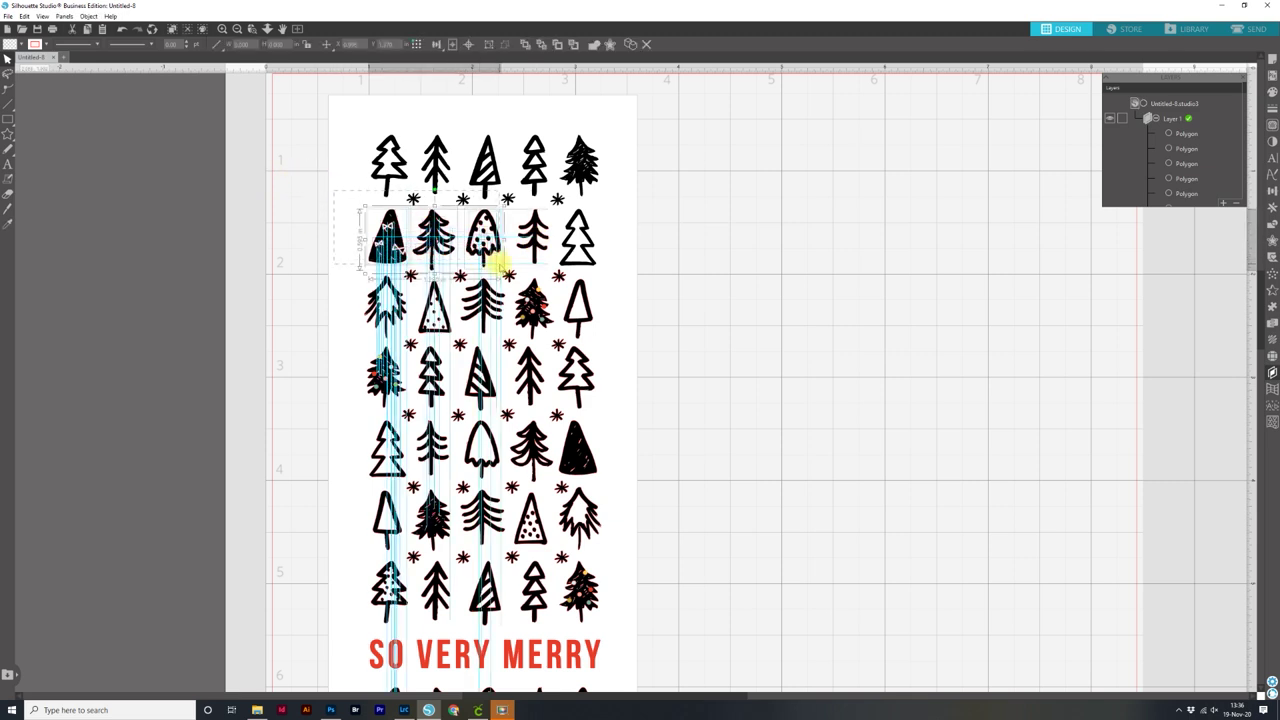
pyautogui.press('Delete')
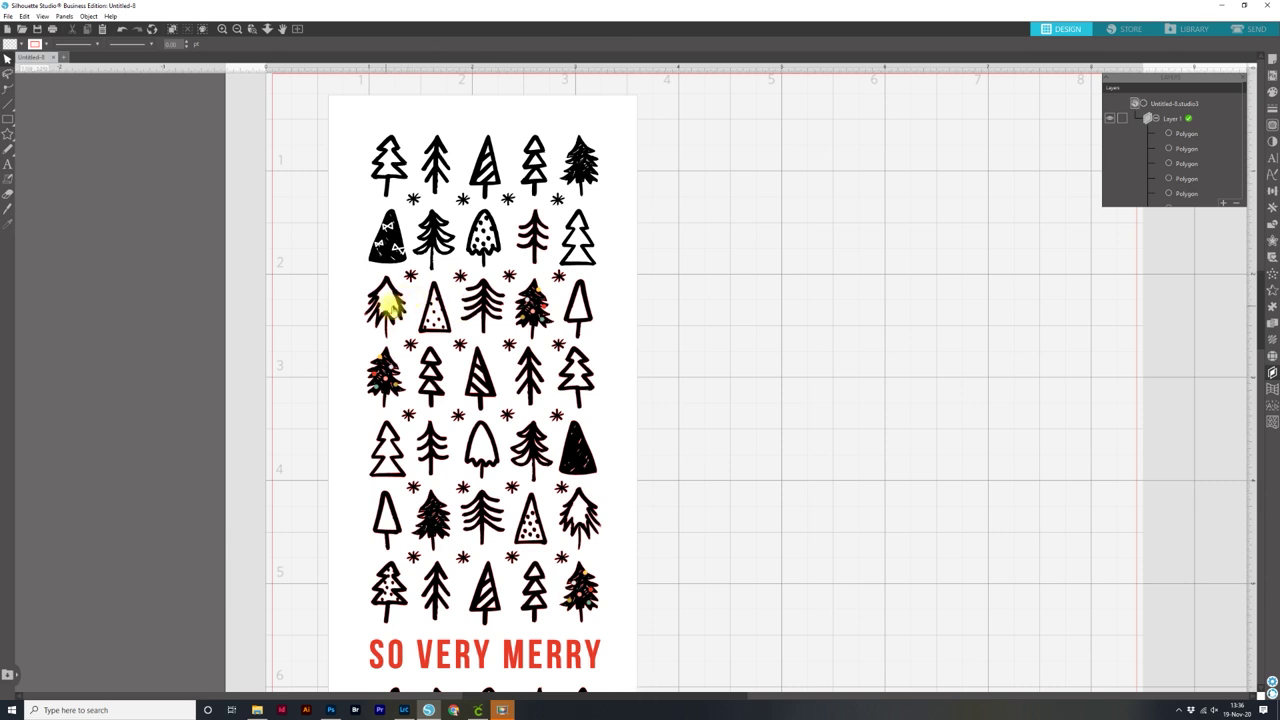
# Delete the plain tree outlines in the third and fourth rows and the star outlines above and below the third row
pyautogui.moveTo(745, 340); pyautogui.dragTo(605, 328)
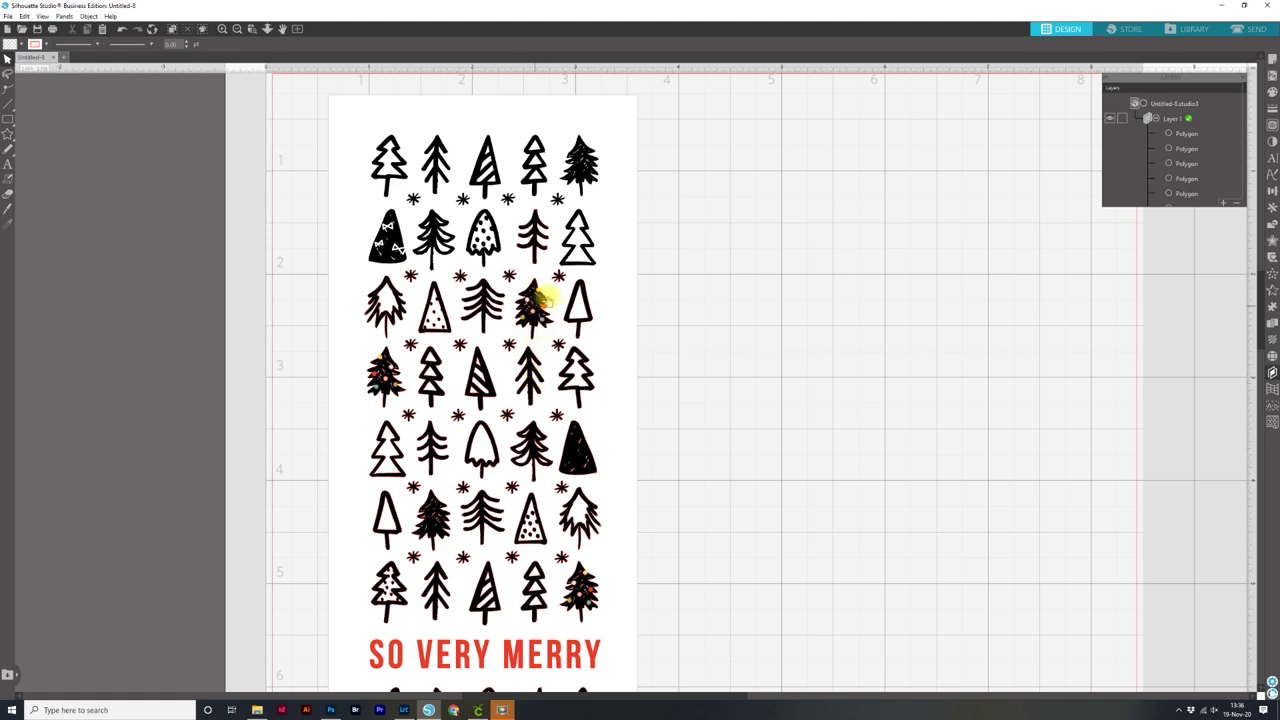
pyautogui.moveTo(655, 352); pyautogui.dragTo(573, 283)
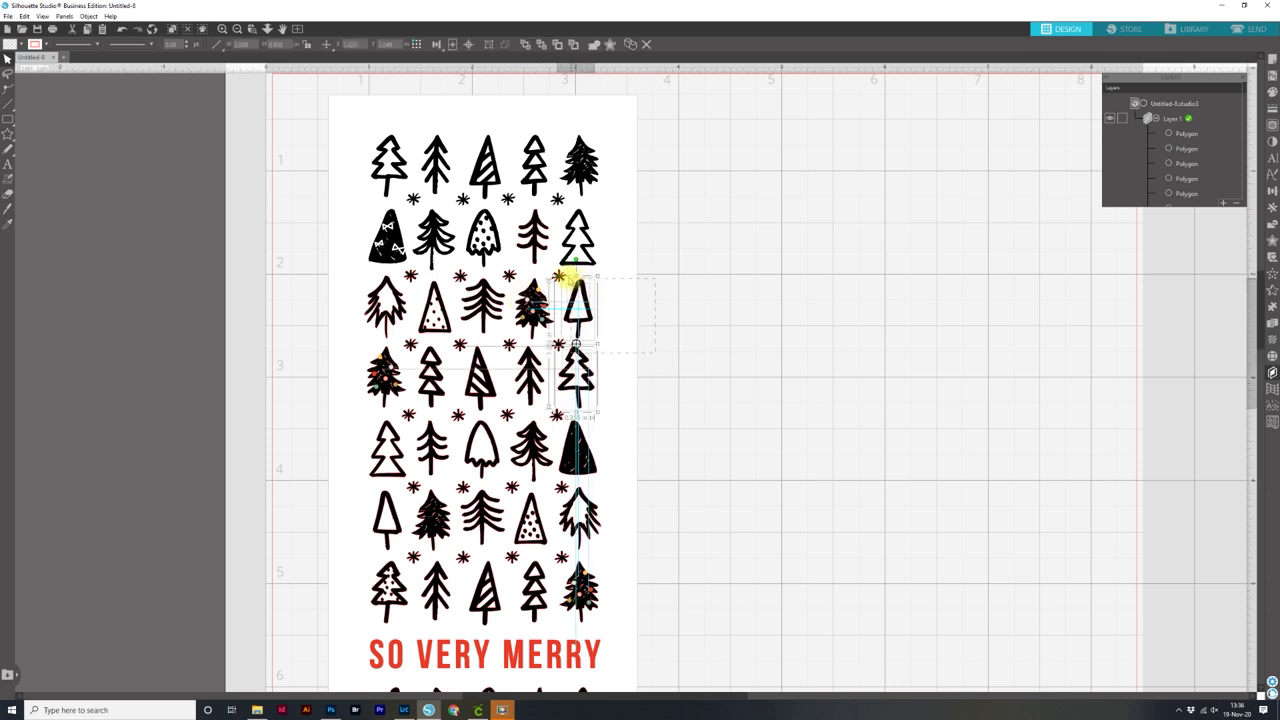
pyautogui.keyDown('ctrl'); pyautogui.click(606, 354); pyautogui.keyUp('ctrl')
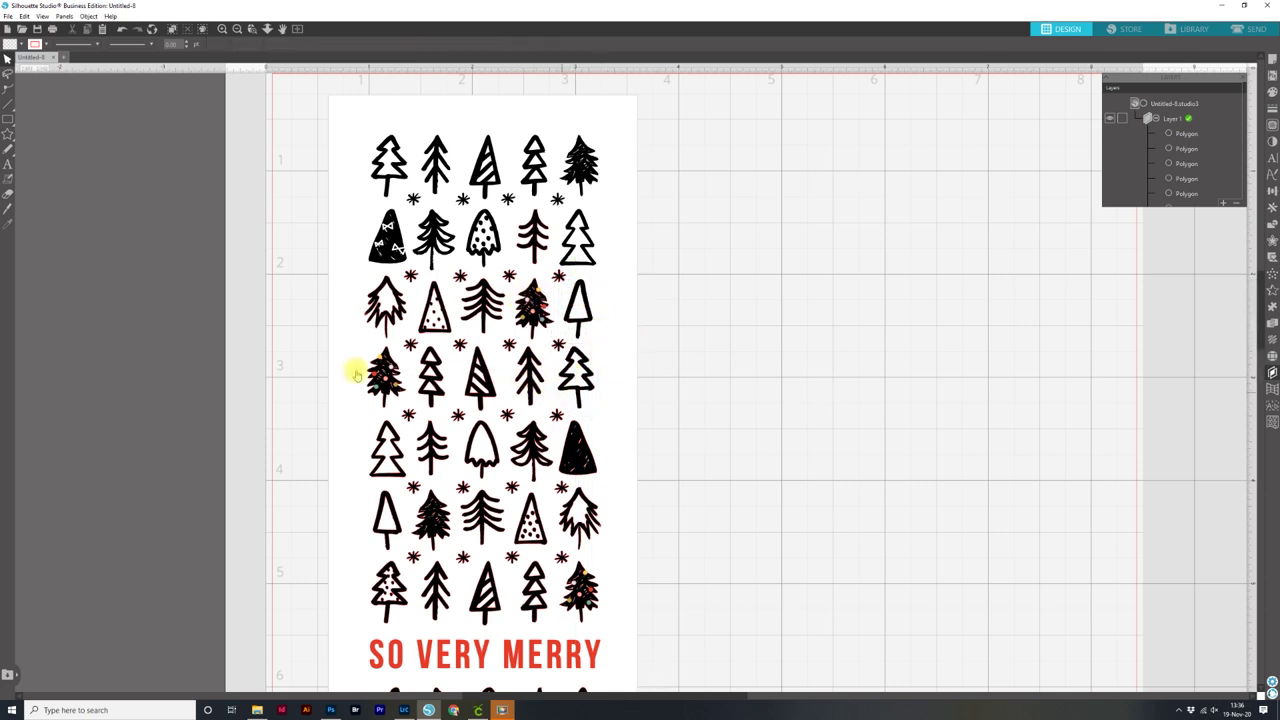
pyautogui.moveTo(634, 394); pyautogui.dragTo(432, 357)
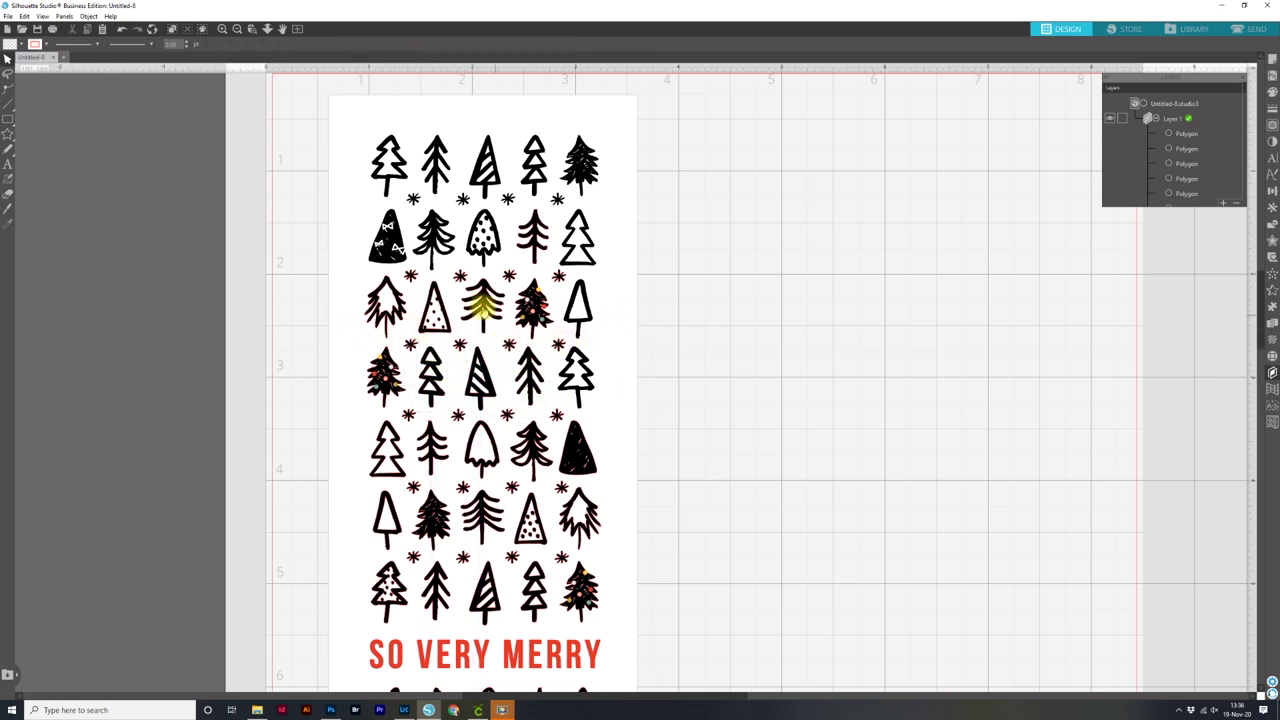
pyautogui.press('Delete')
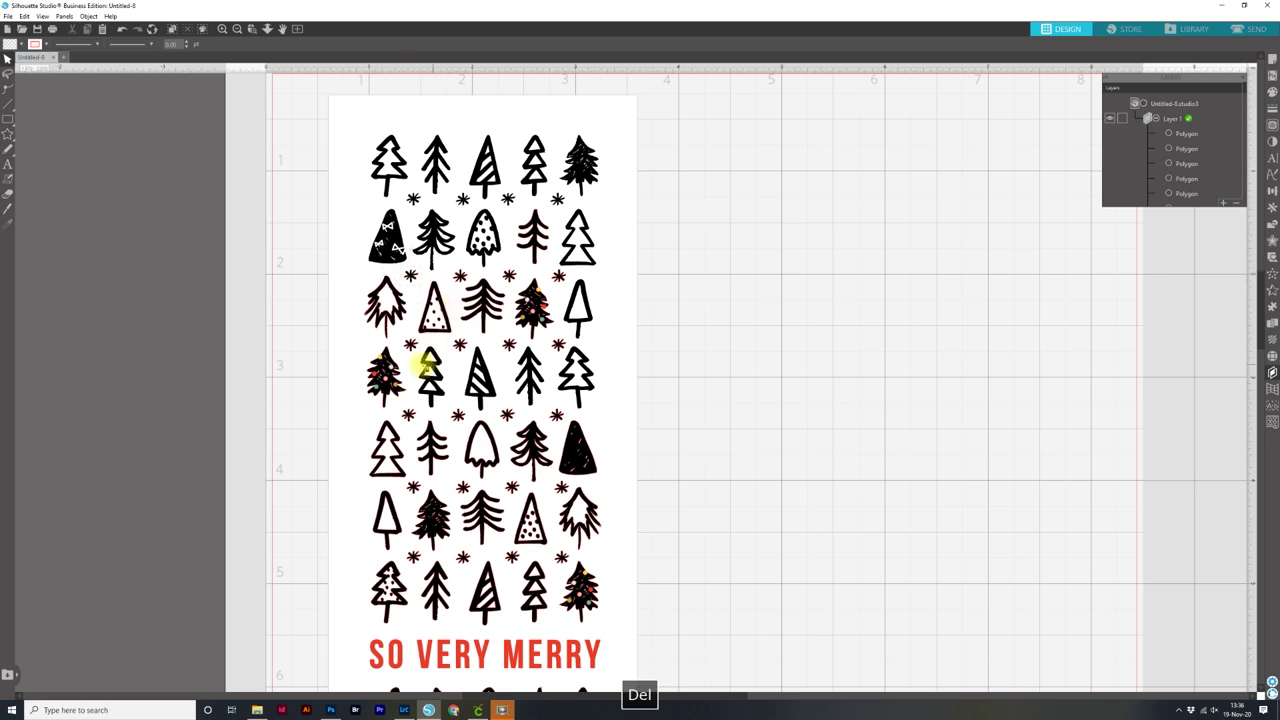
pyautogui.moveTo(518, 356); pyautogui.dragTo(428, 286)
pyautogui.click(410, 345)
pyautogui.press('Delete')
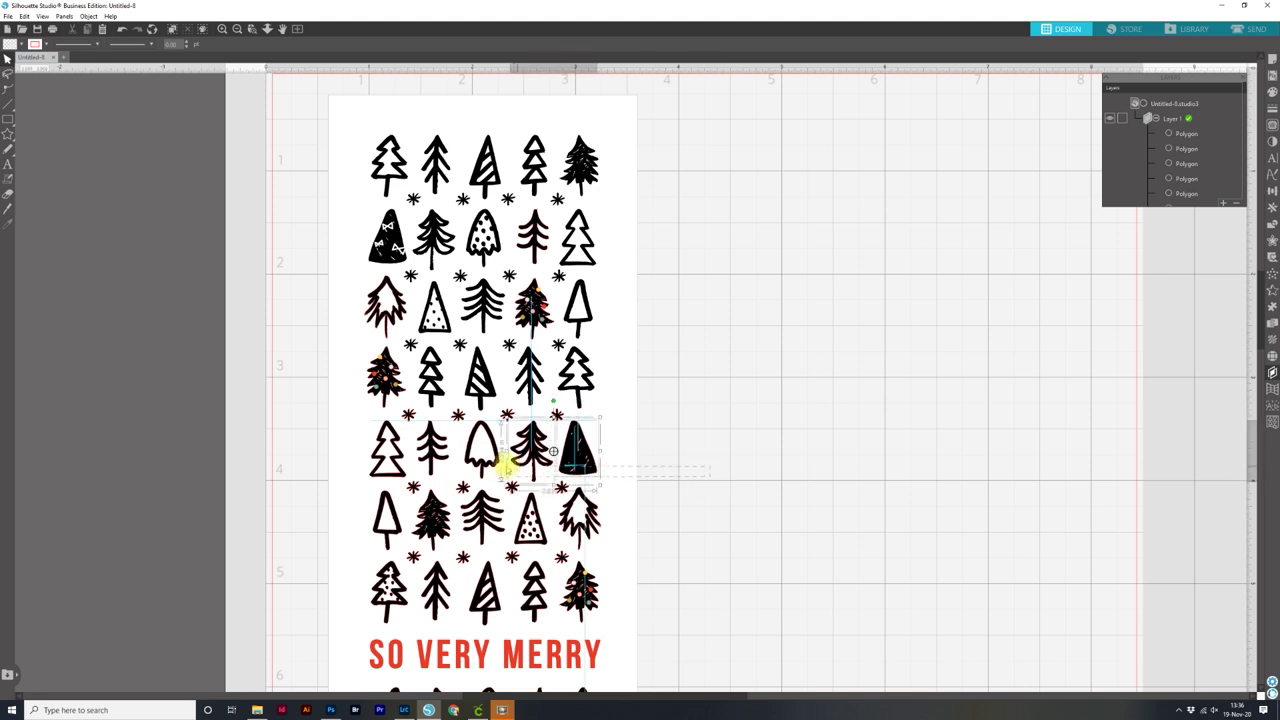
# Delete the traced outlines of the fifth row's trees, except the second tree, together with the stars above them
pyautogui.click(463, 425)
pyautogui.press('Delete')
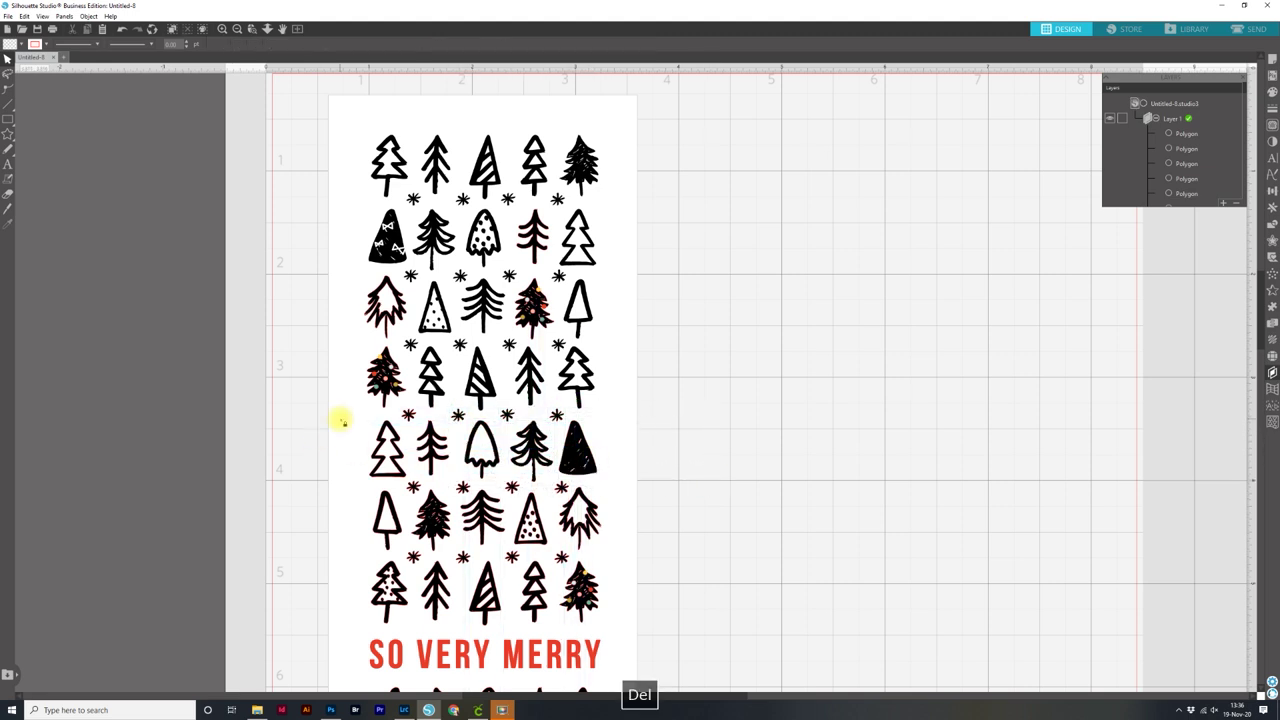
pyautogui.click(380, 488)
pyautogui.press('Delete')
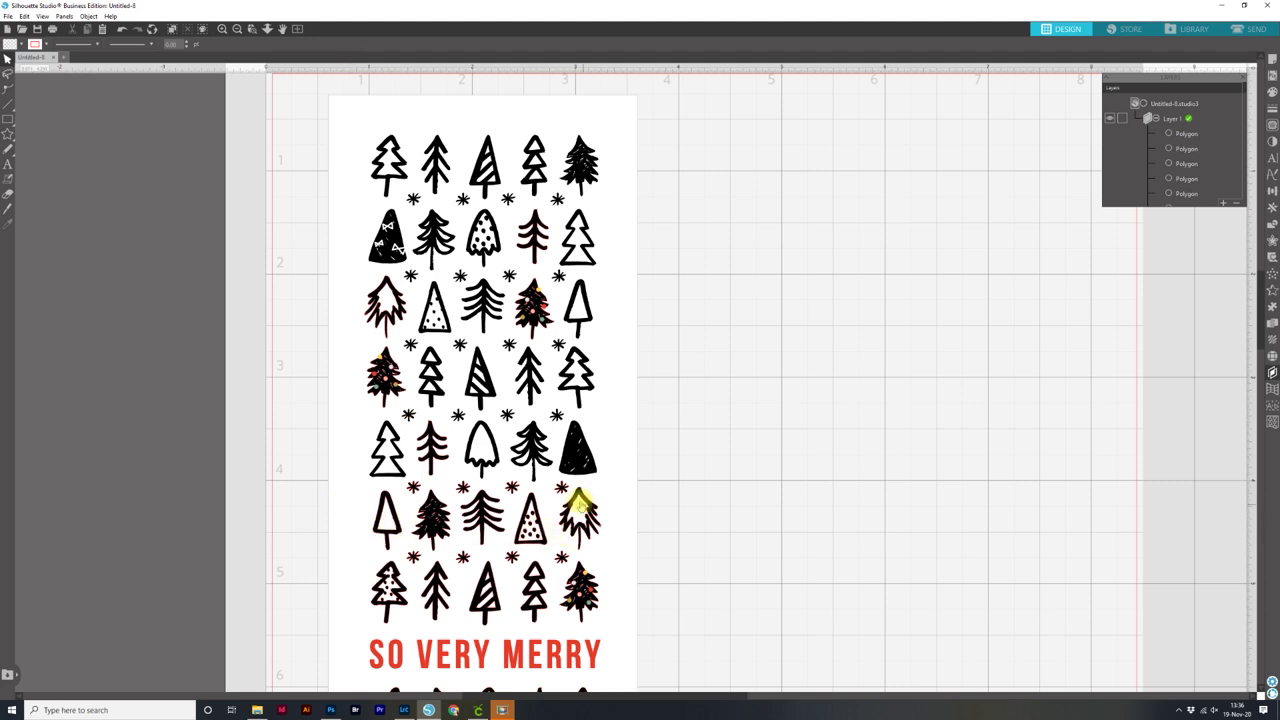
# Delete the traced outlines of the first trees in the sixth row and the row of stars above them
pyautogui.moveTo(331, 502); pyautogui.dragTo(531, 517)
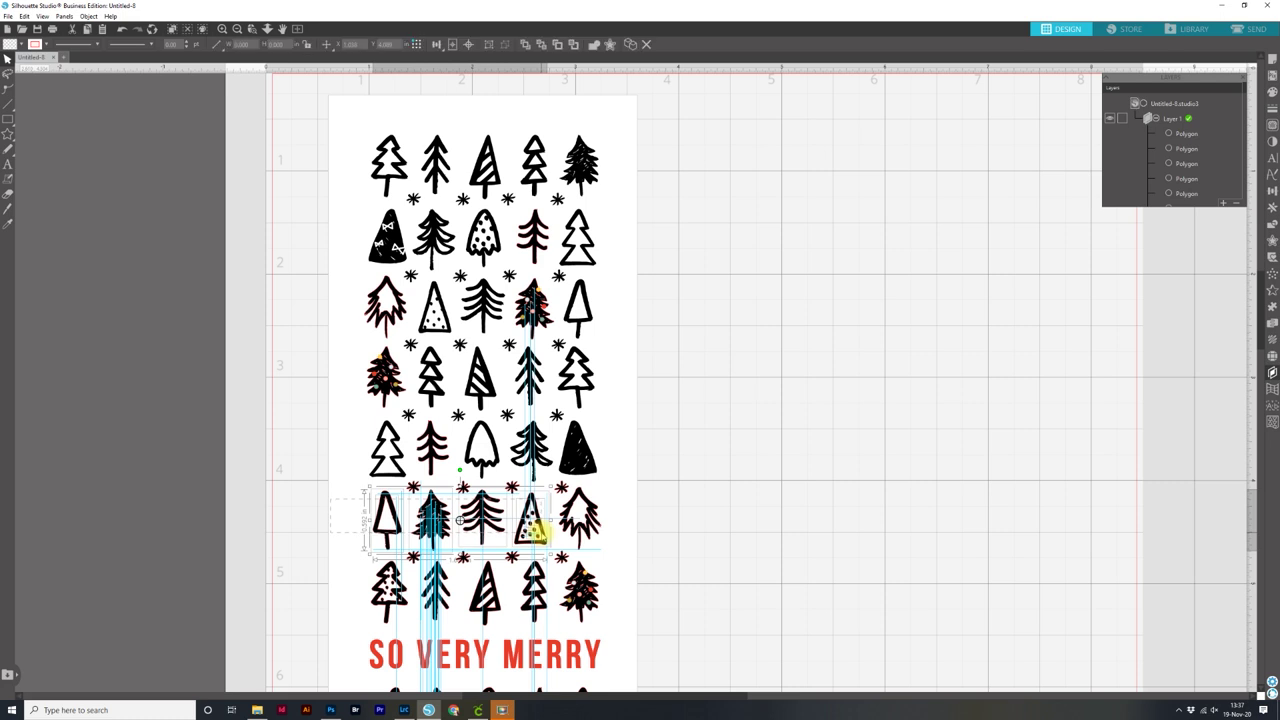
pyautogui.press('Delete')
pyautogui.moveTo(408, 490); pyautogui.dragTo(543, 500)
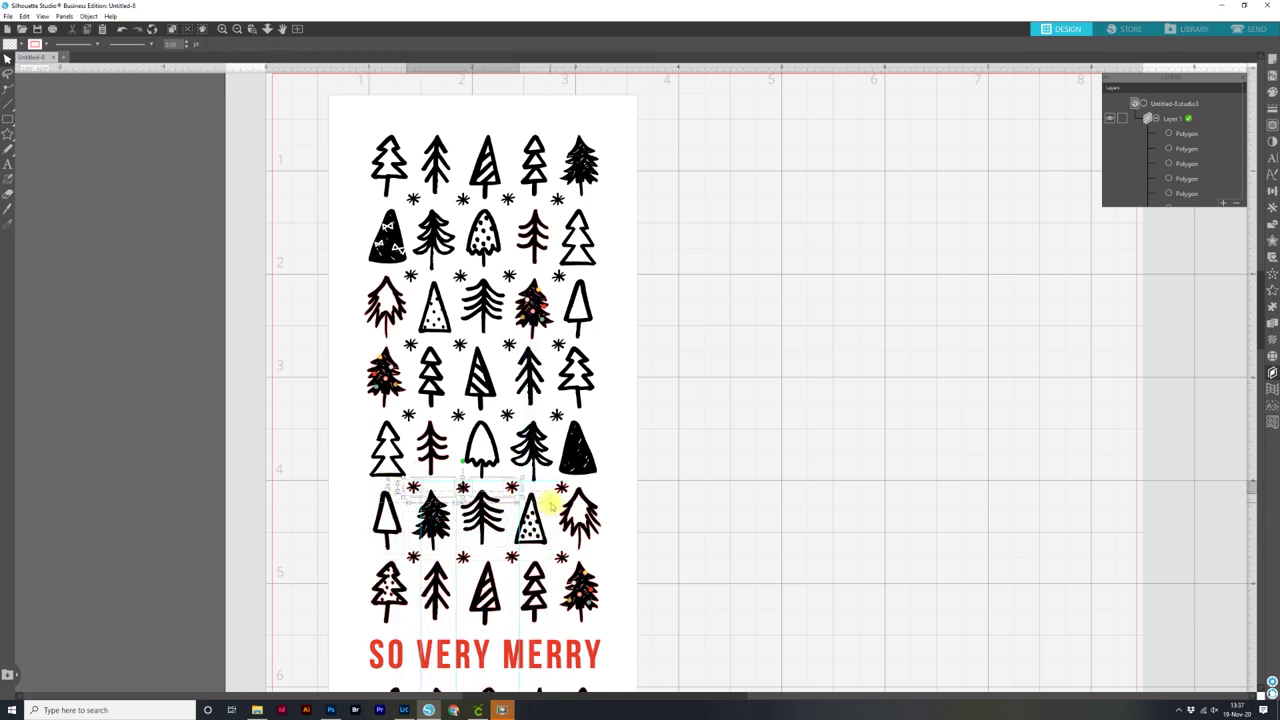
pyautogui.press('Delete')
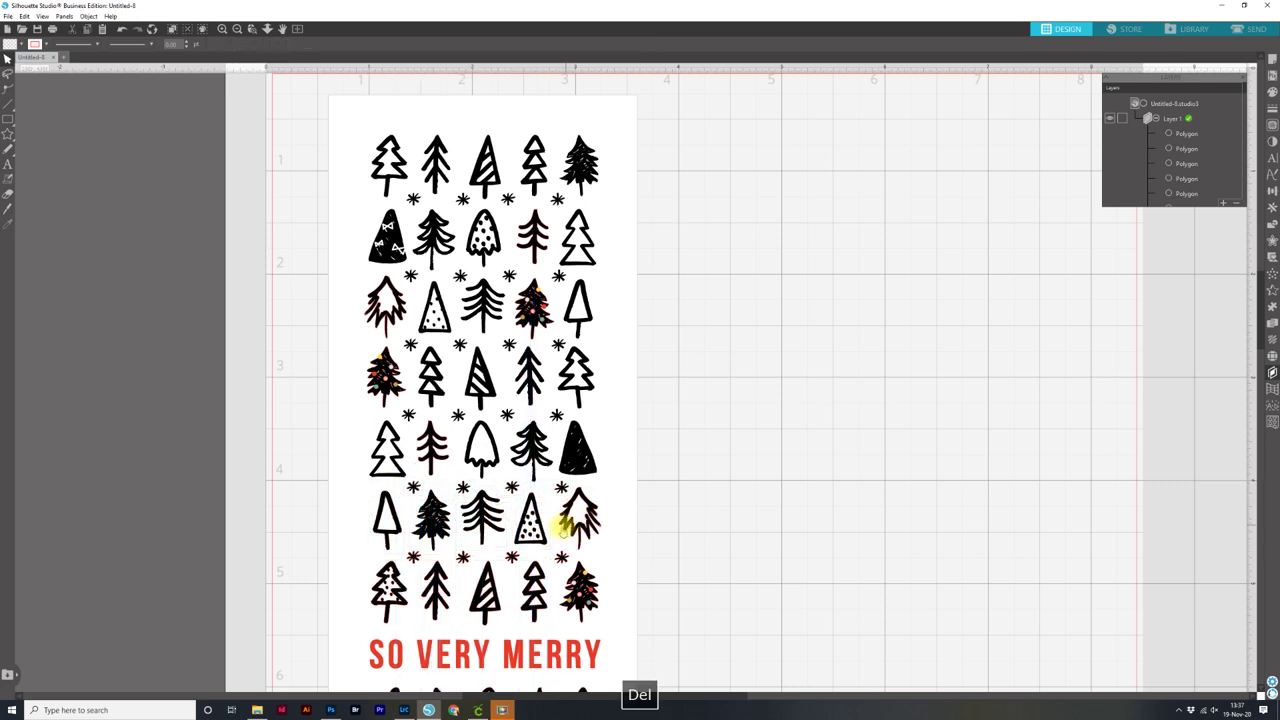
# Delete the traced outlines of the seventh row's trees and the stars directly above them
pyautogui.click(360, 533)
pyautogui.moveTo(437, 548); pyautogui.dragTo(580, 549)
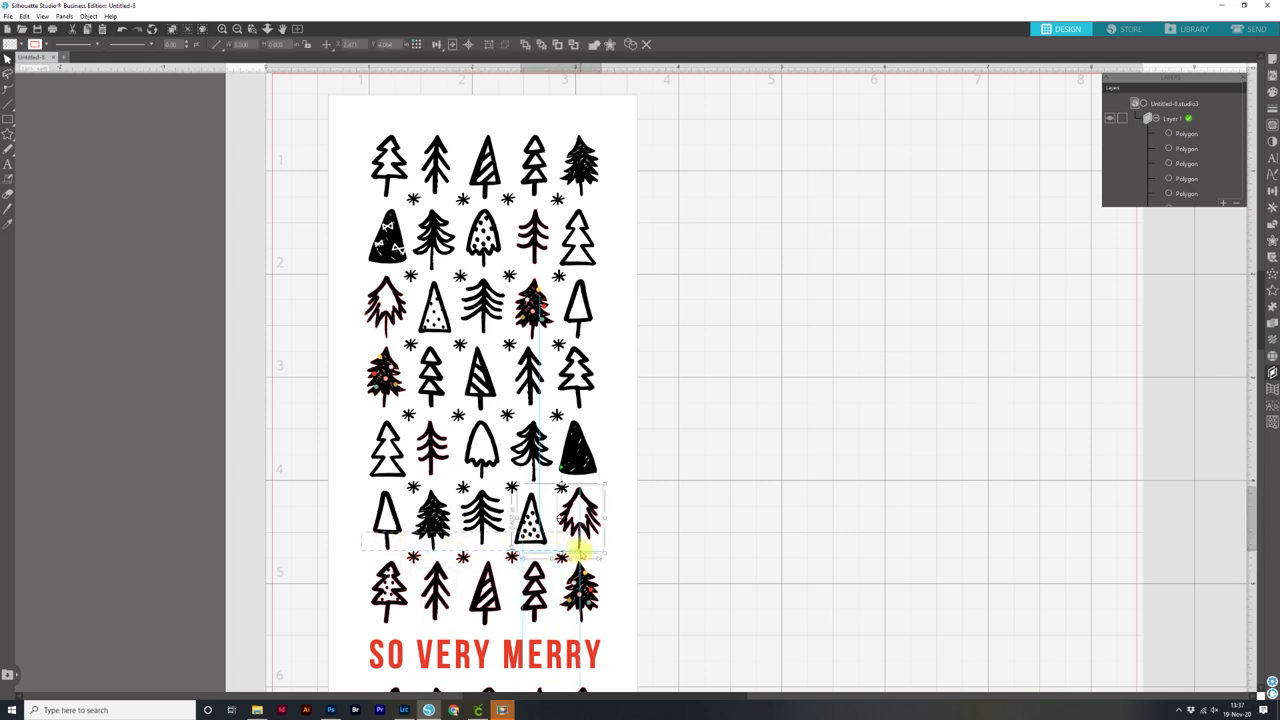
pyautogui.click(383, 580)
pyautogui.keyDown('shift'); pyautogui.click(435, 588); pyautogui.keyUp('shift')
pyautogui.keyDown('shift'); pyautogui.click(485, 592); pyautogui.keyUp('shift')
pyautogui.keyDown('shift'); pyautogui.click(535, 600); pyautogui.keyUp('shift')
pyautogui.hotkey('ctrl', 'shift', 'a')
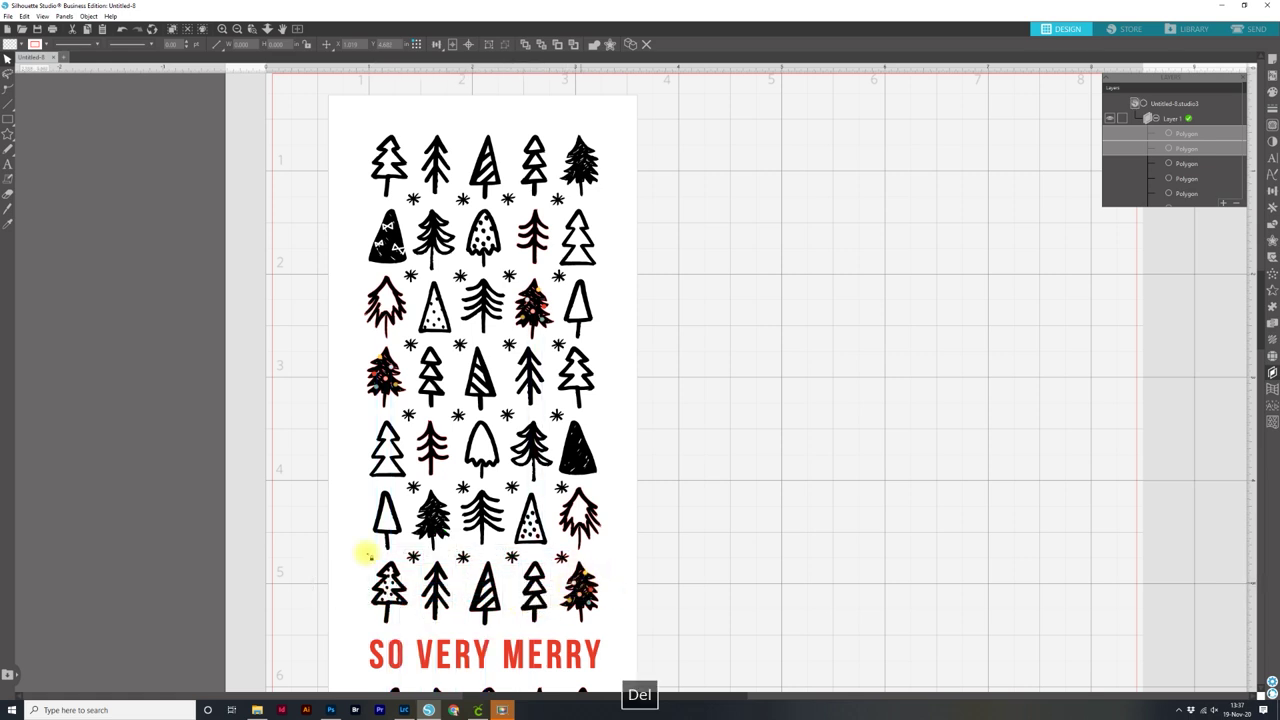
pyautogui.moveTo(685, 614); pyautogui.dragTo(545, 550)
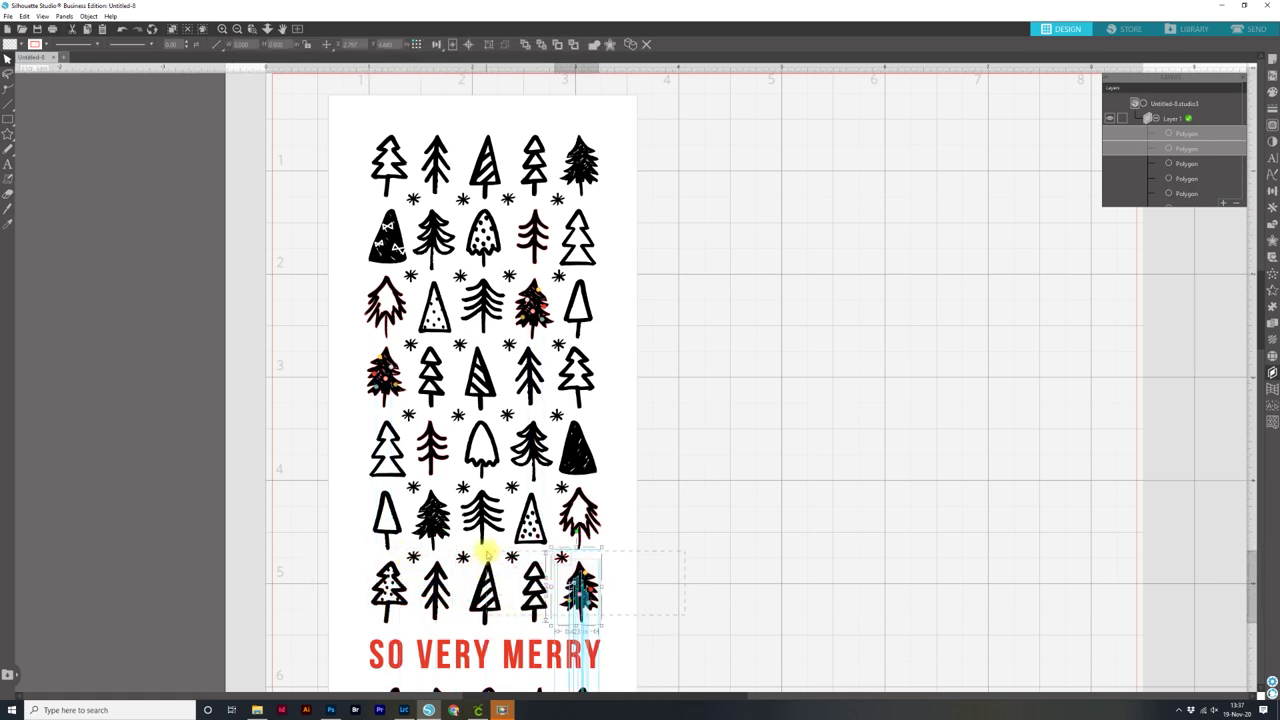
pyautogui.press('Delete')
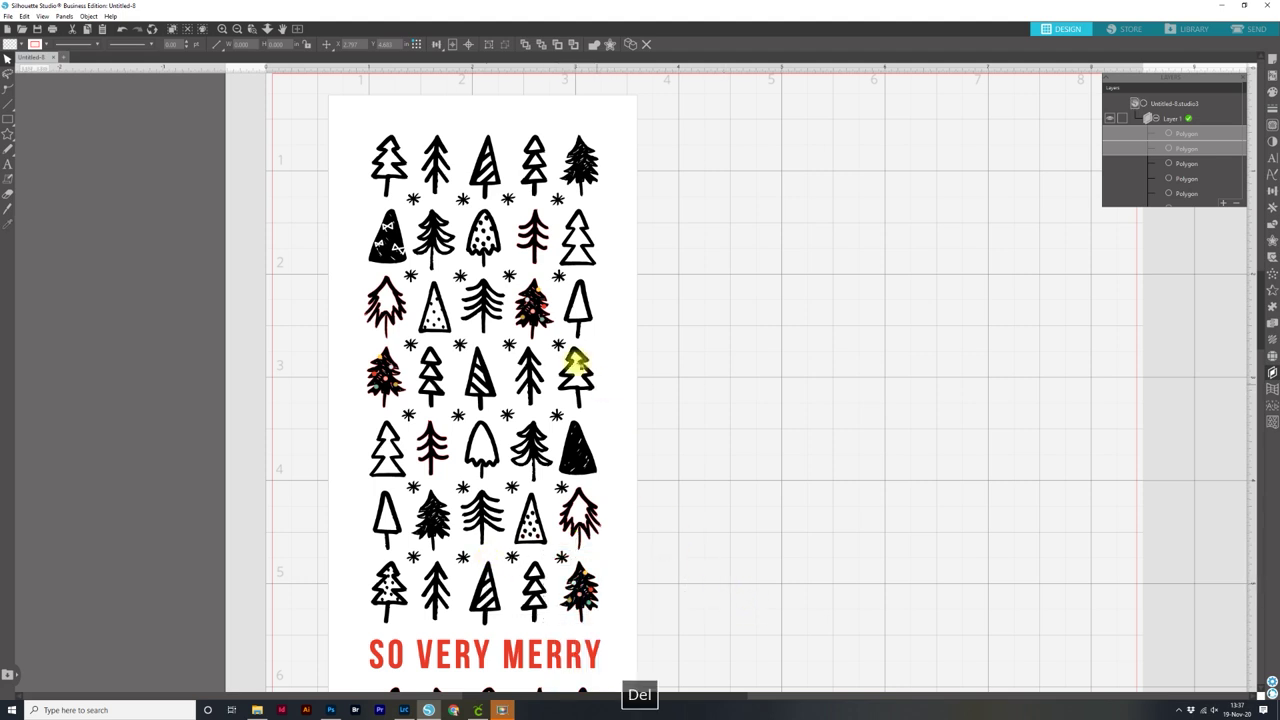
# Delete the traced outline of the decorated first tree in the fourth row
pyautogui.click(530, 312)
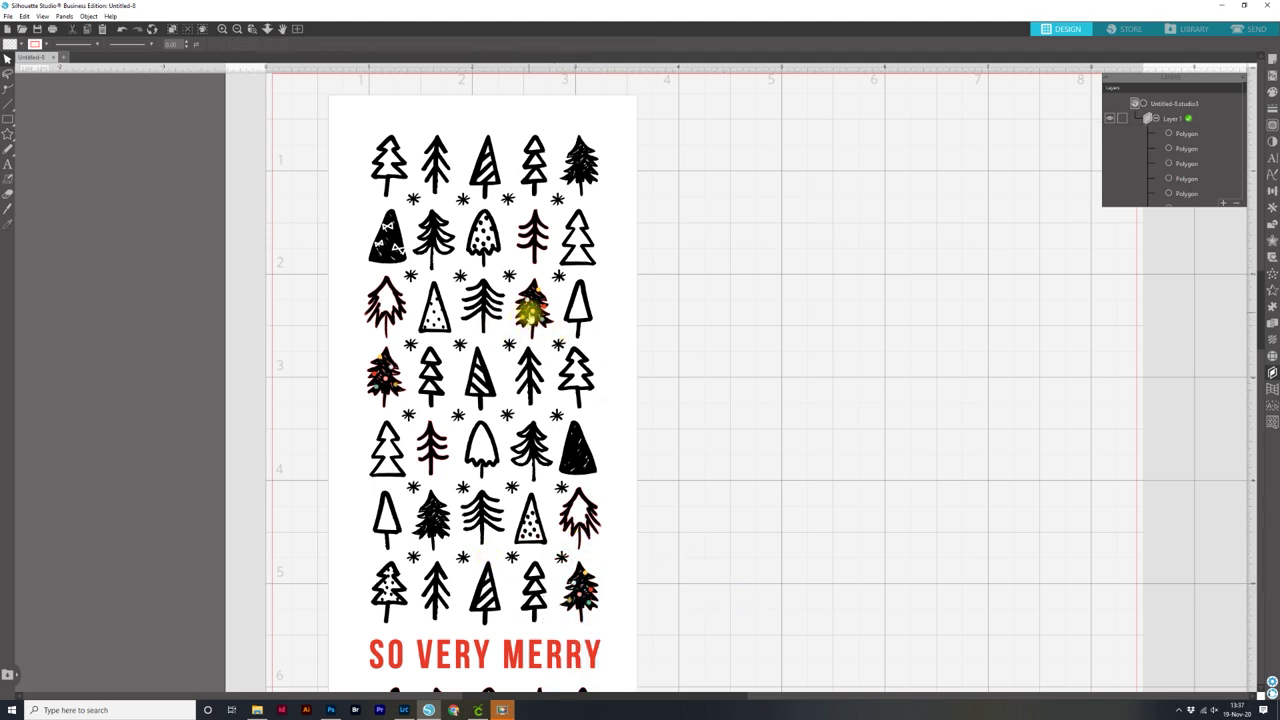
pyautogui.moveTo(352, 342); pyautogui.dragTo(410, 398)
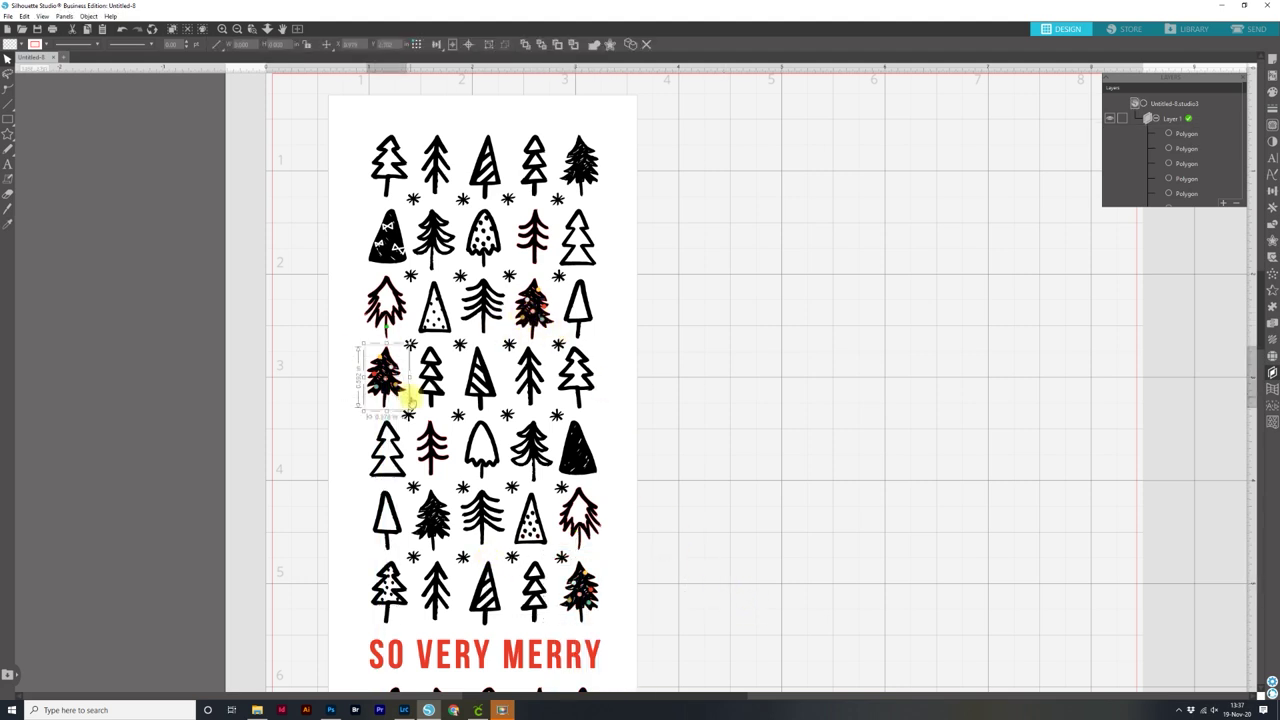
pyautogui.press('Delete')
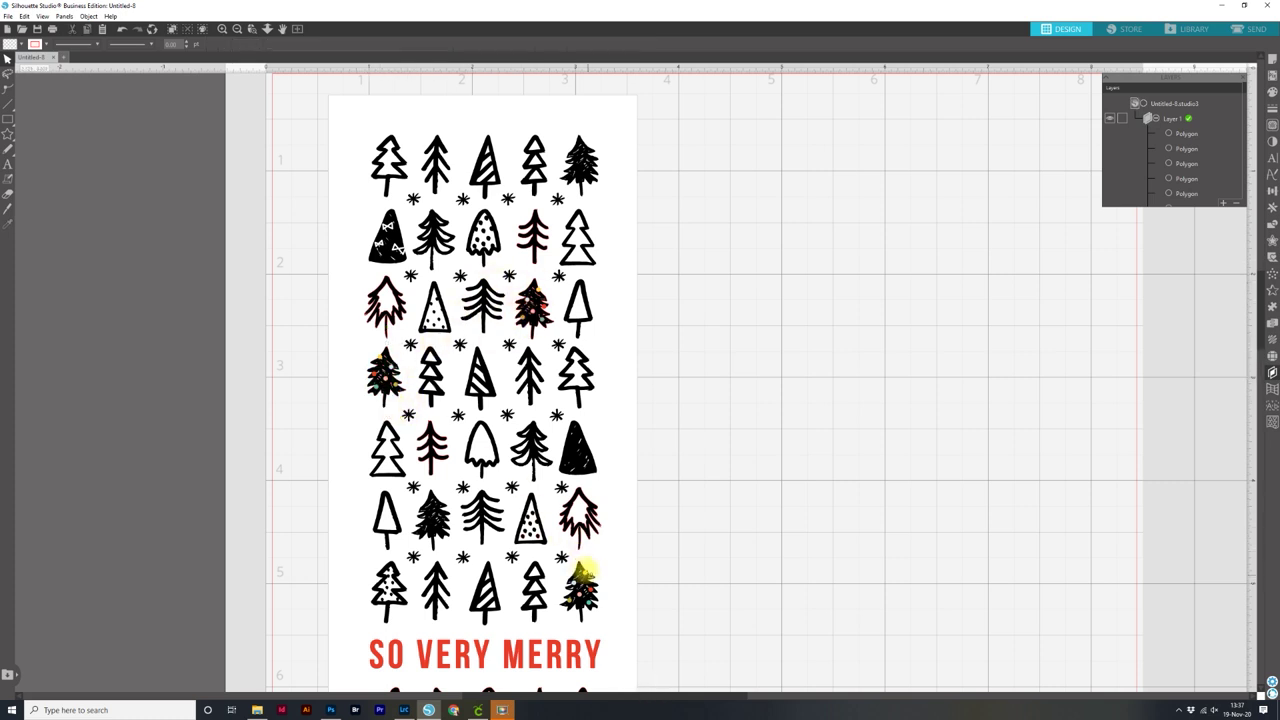
# Delete the traced outlines of the bottom tree row and of every tree except the first in the row above it
pyautogui.scroll(-3, 597, 575)
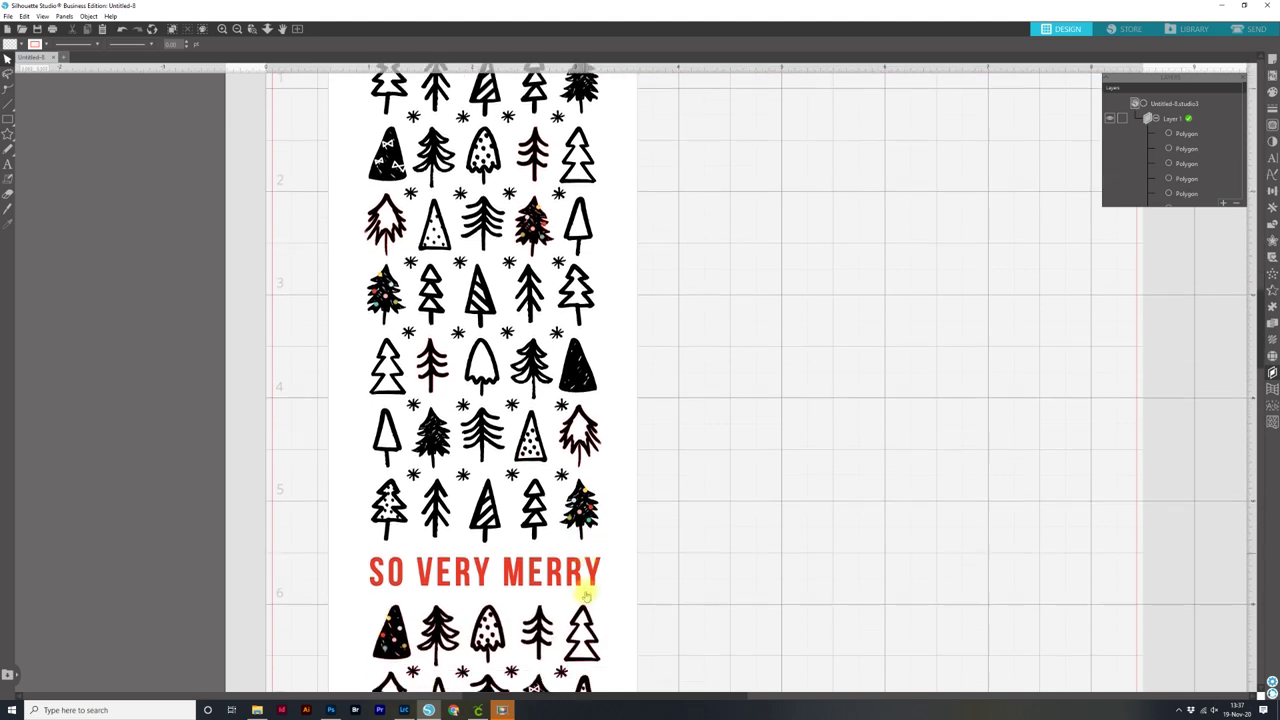
pyautogui.scroll(-4, 614, 551)
pyautogui.moveTo(712, 576); pyautogui.dragTo(432, 562)
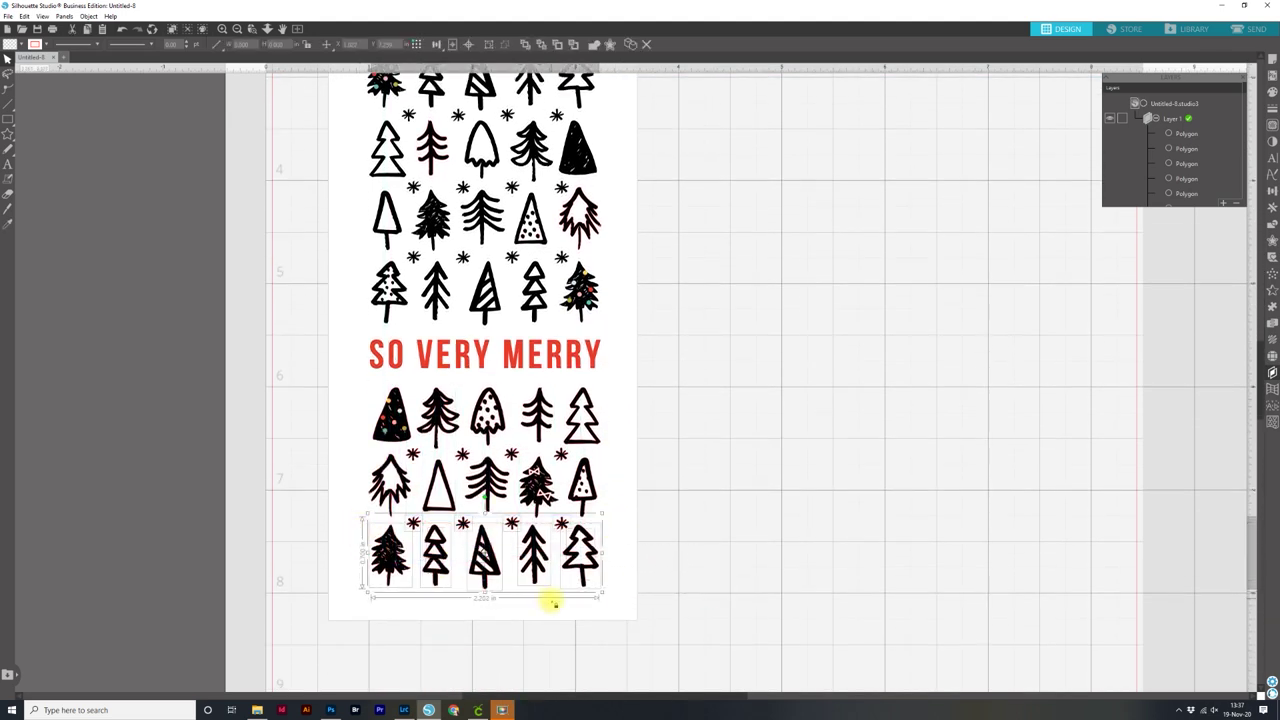
pyautogui.press('Delete')
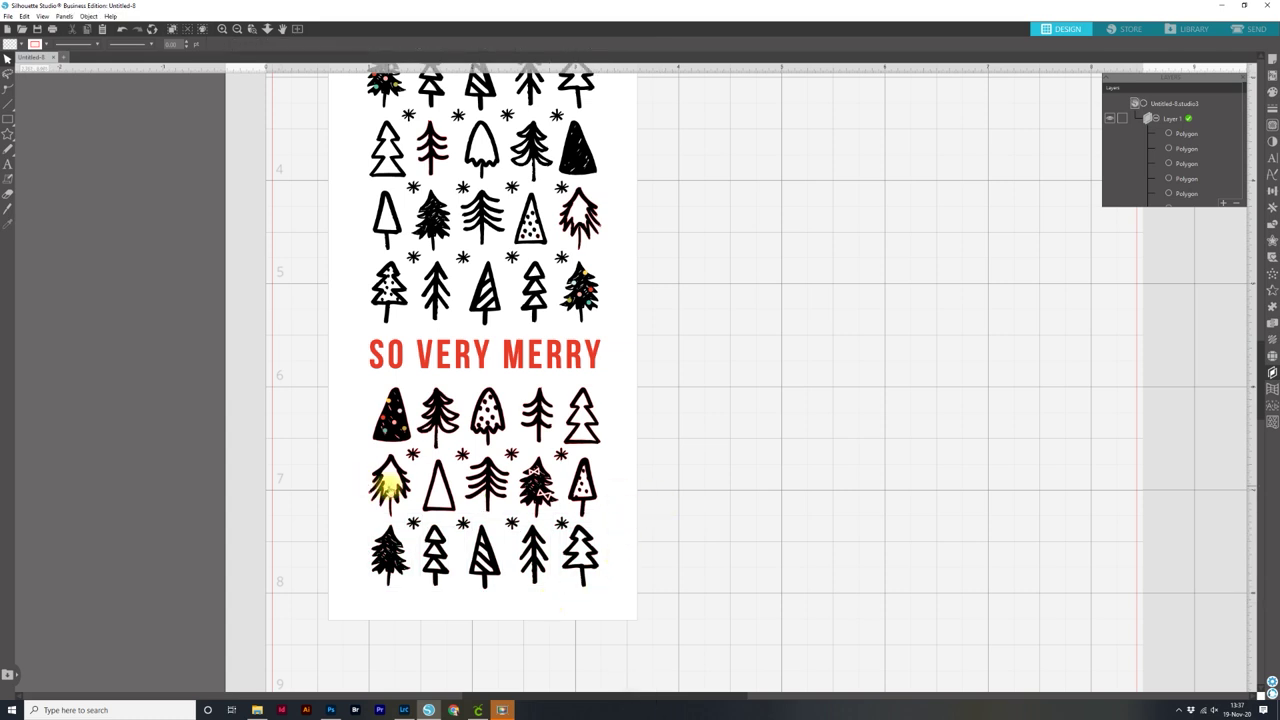
pyautogui.moveTo(486, 471); pyautogui.dragTo(429, 451)
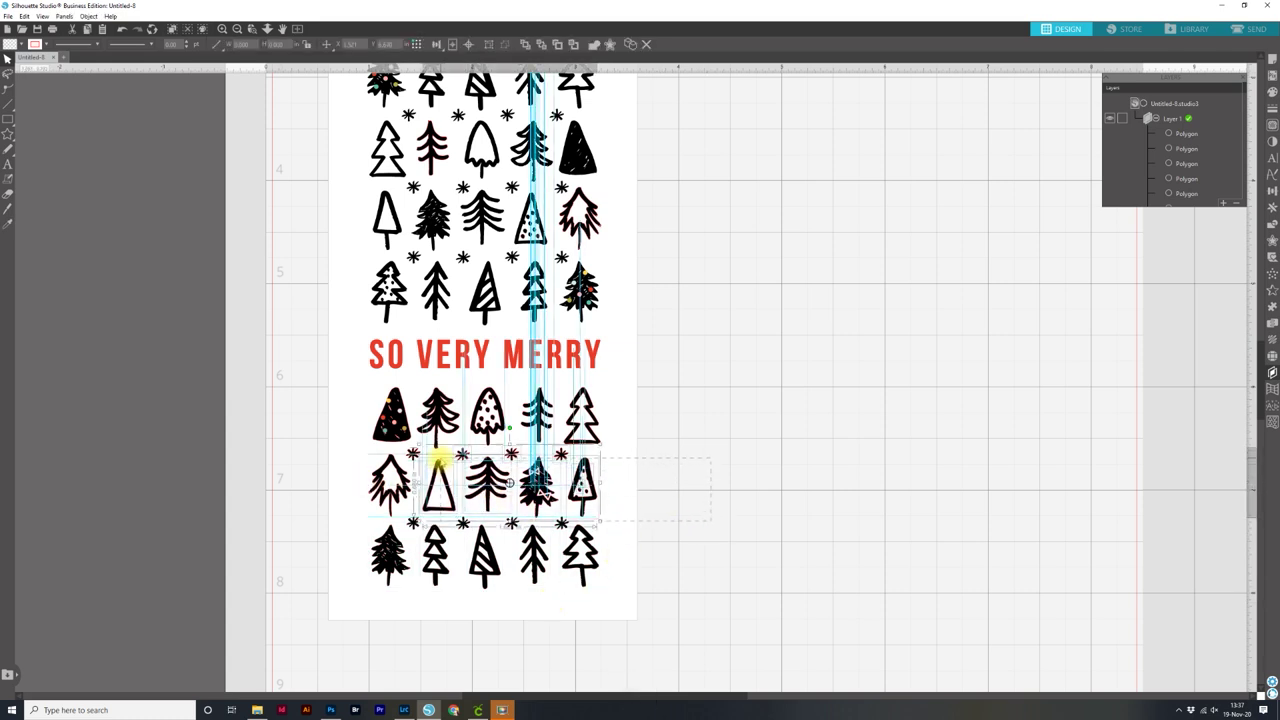
pyautogui.press('Delete')
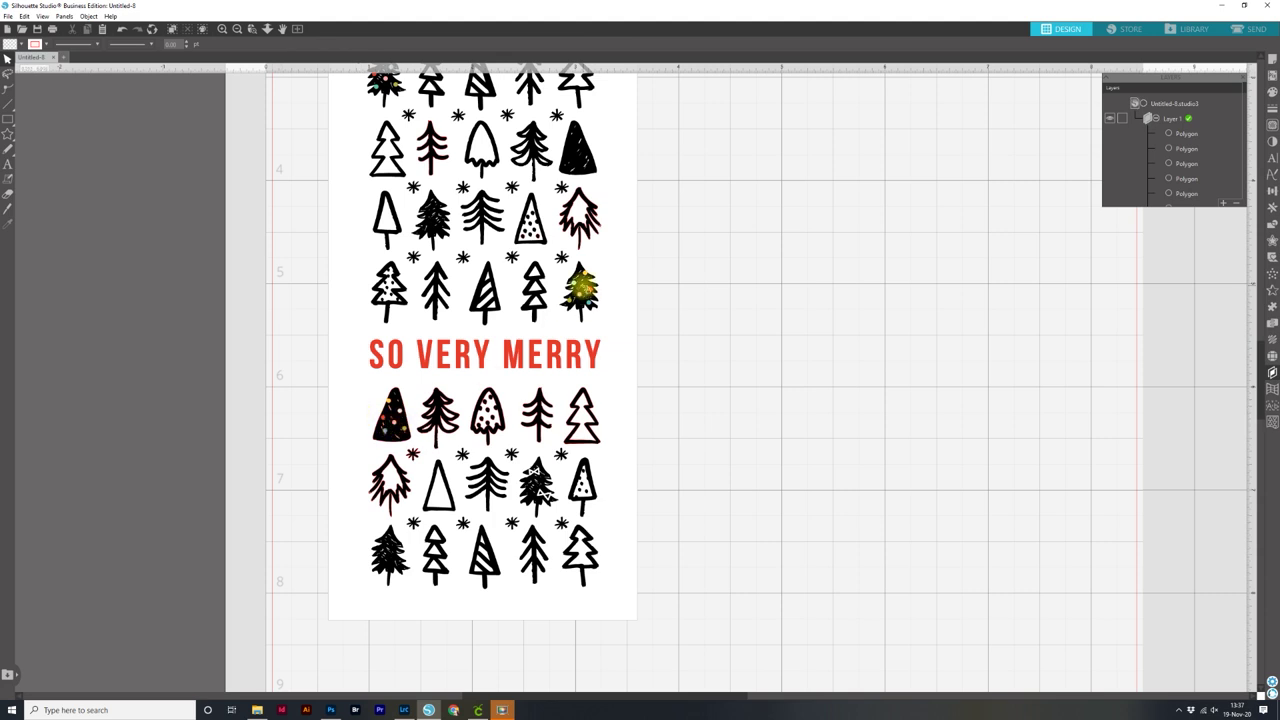
# Delete the traced outlines of the second, third and fifth trees in the row directly below SO VERY MERRY
pyautogui.click(584, 412)
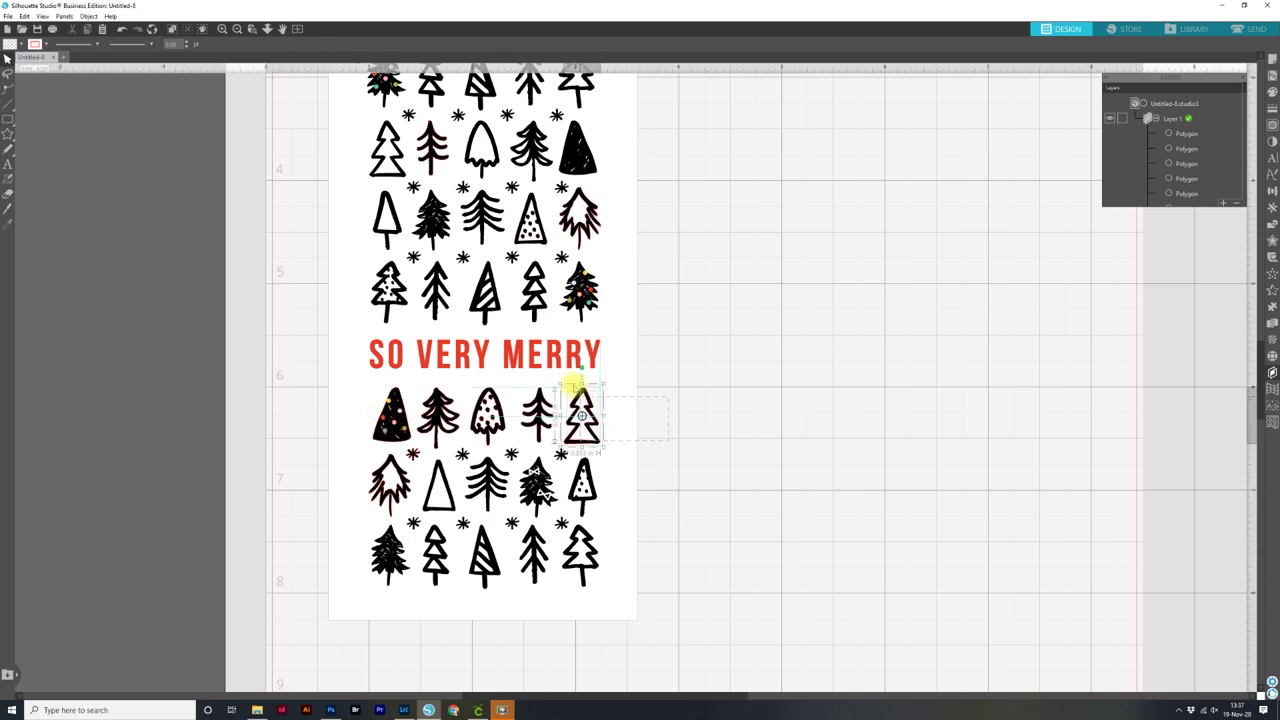
pyautogui.press('Delete')
pyautogui.click(430, 410)
pyautogui.press('Delete')
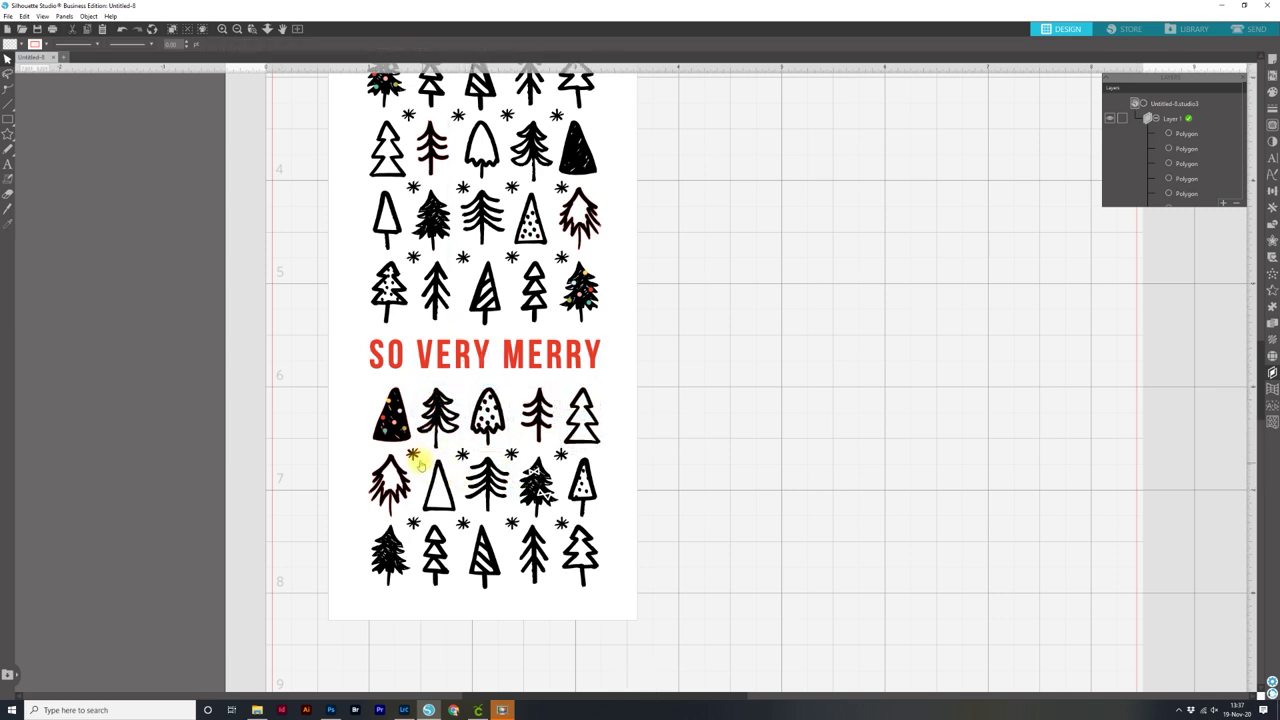
pyautogui.press('Delete')
pyautogui.click(424, 384)
pyautogui.press('Delete')
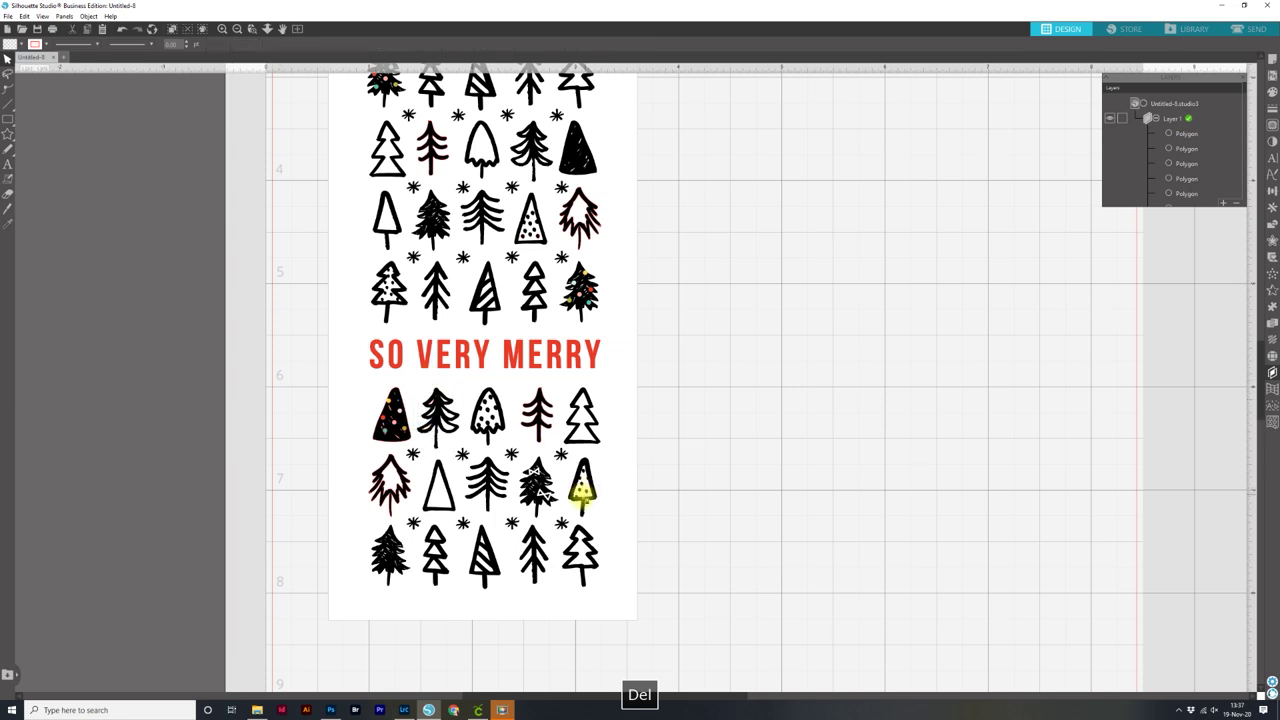
pyautogui.hotkey('ctrl', 'z')
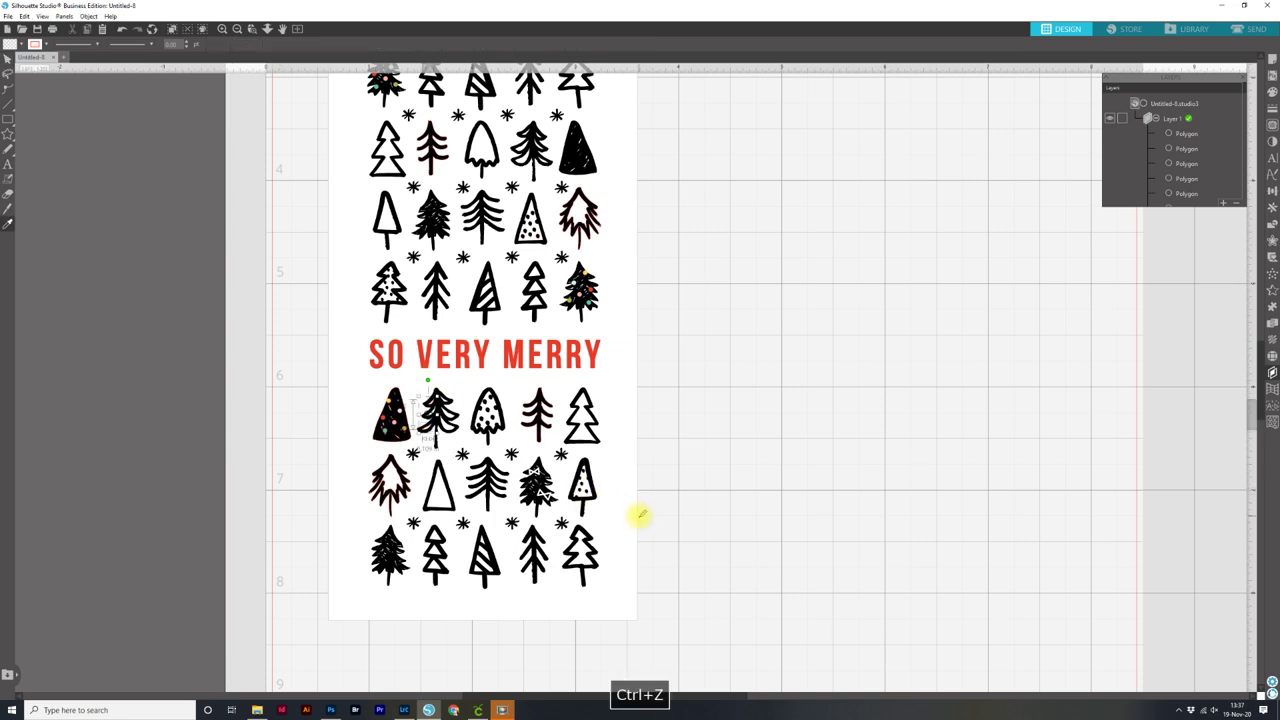
pyautogui.click(426, 386)
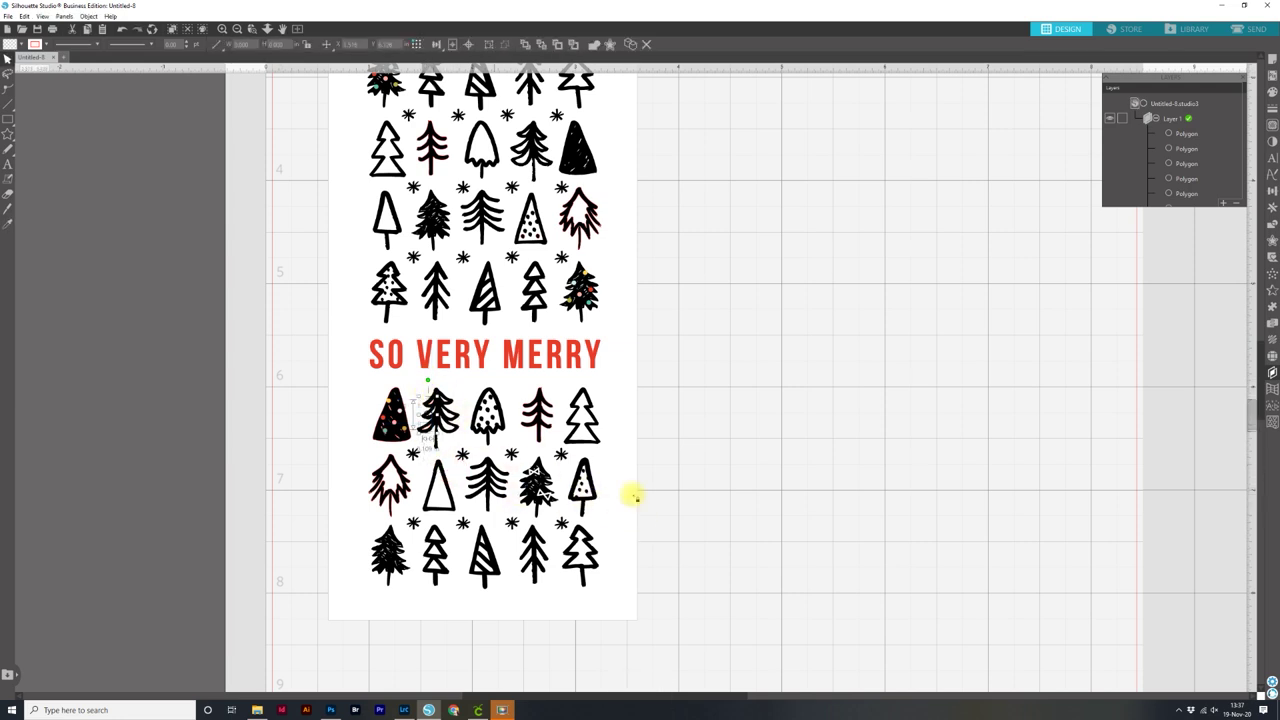
pyautogui.press('Delete')
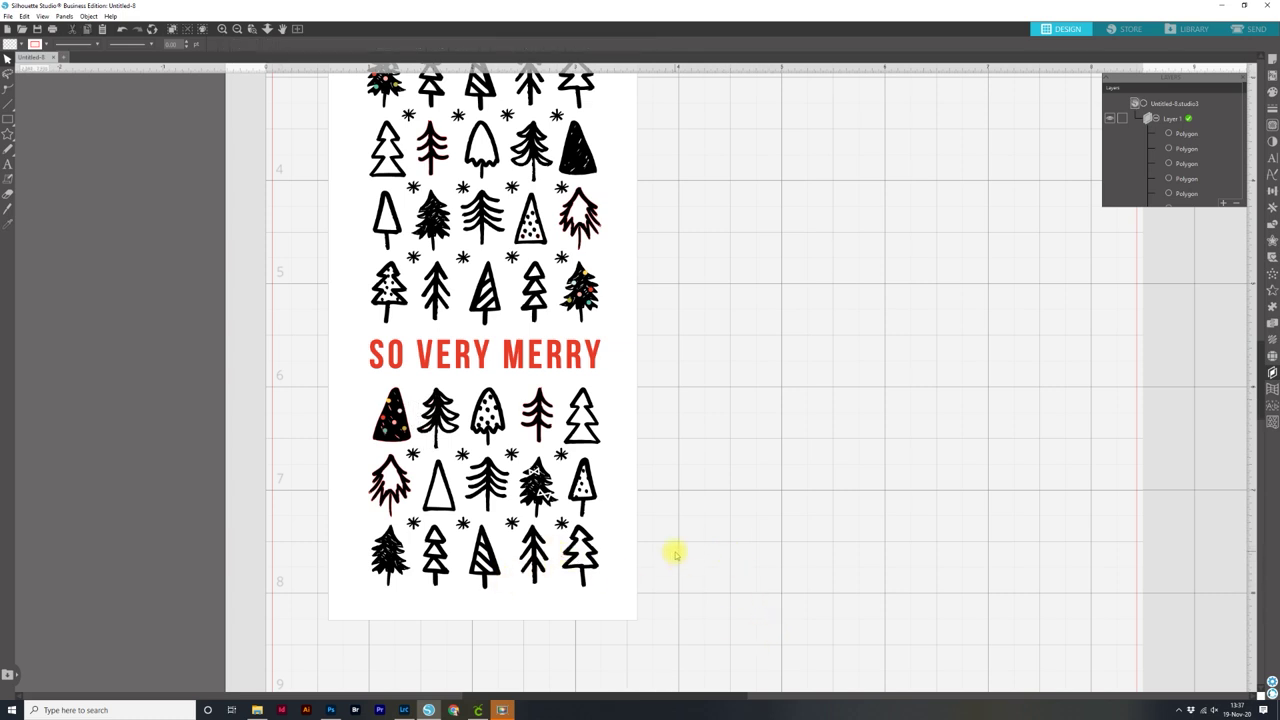
# Check the tree rows and delete the leftover trace outlines around the fourth tree in the row above SO VERY MERRY
pyautogui.scroll(2, 663, 554)
pyautogui.scroll(1, 641, 497)
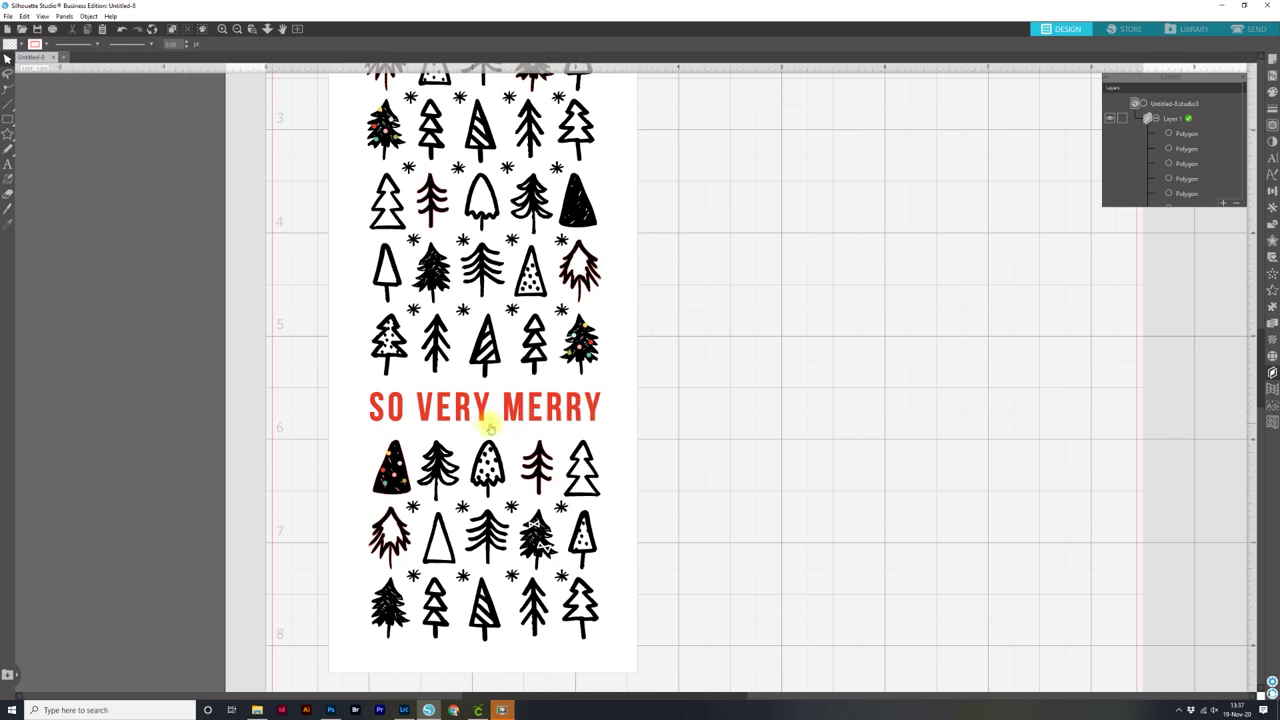
pyautogui.scroll(1, 603, 528)
pyautogui.scroll(5, 603, 528)
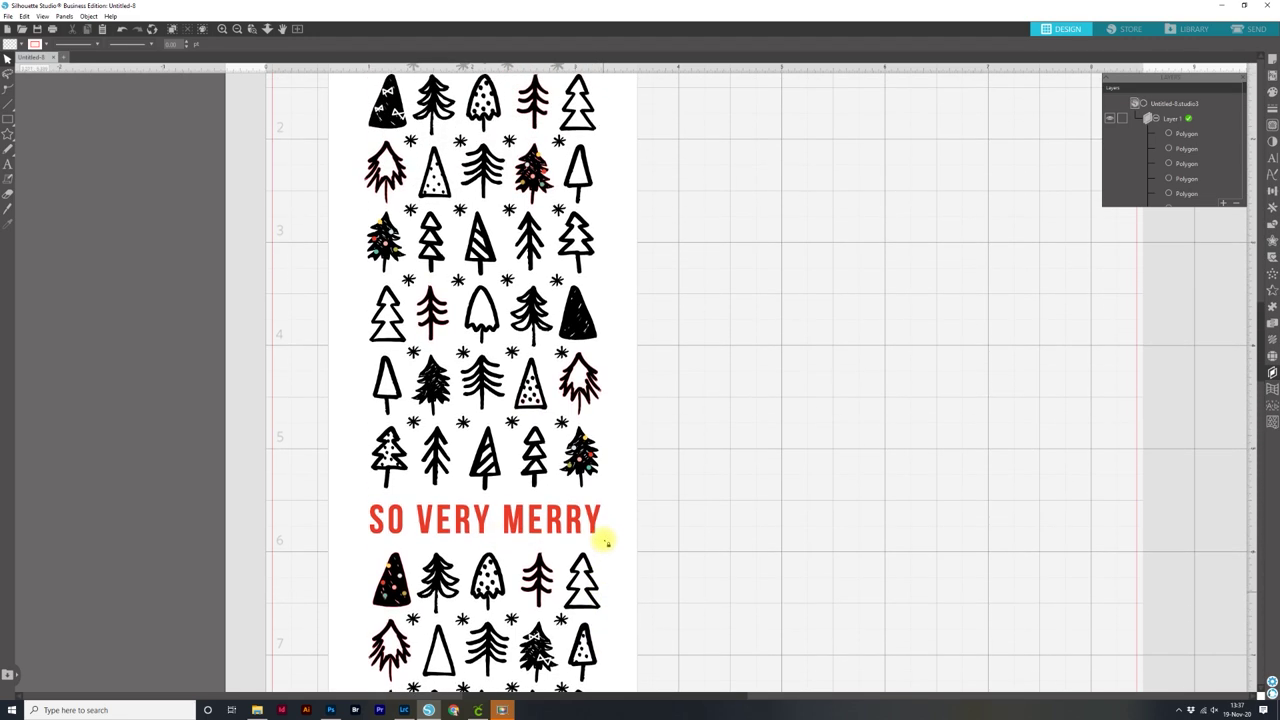
pyautogui.scroll(2, 605, 541)
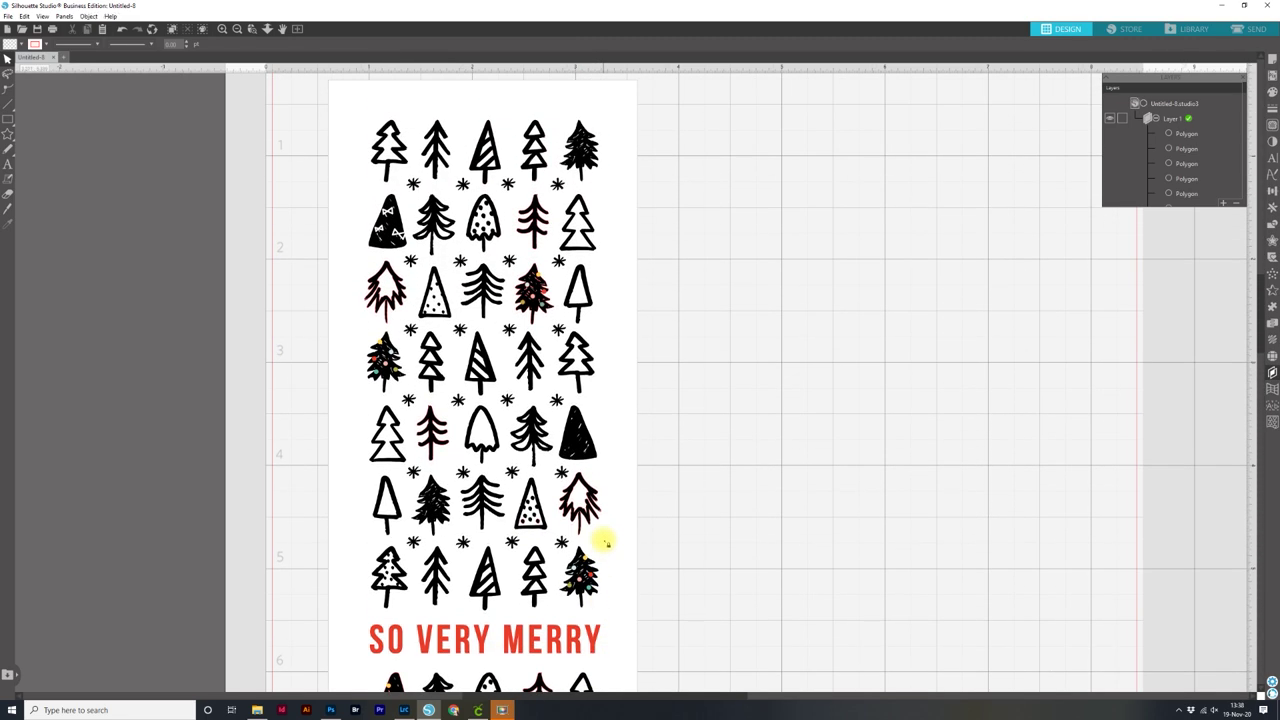
pyautogui.scroll(-4, 605, 541)
pyautogui.scroll(-2, 551, 533)
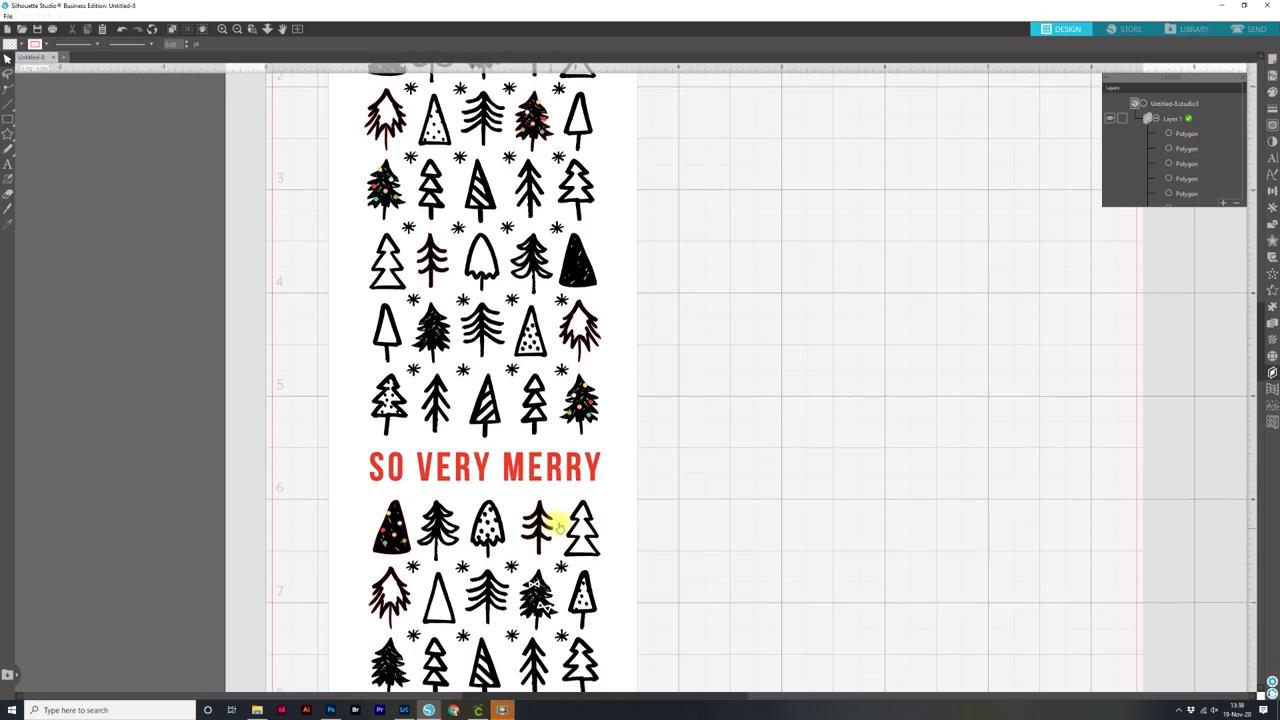
pyautogui.scroll(-1, 566, 541)
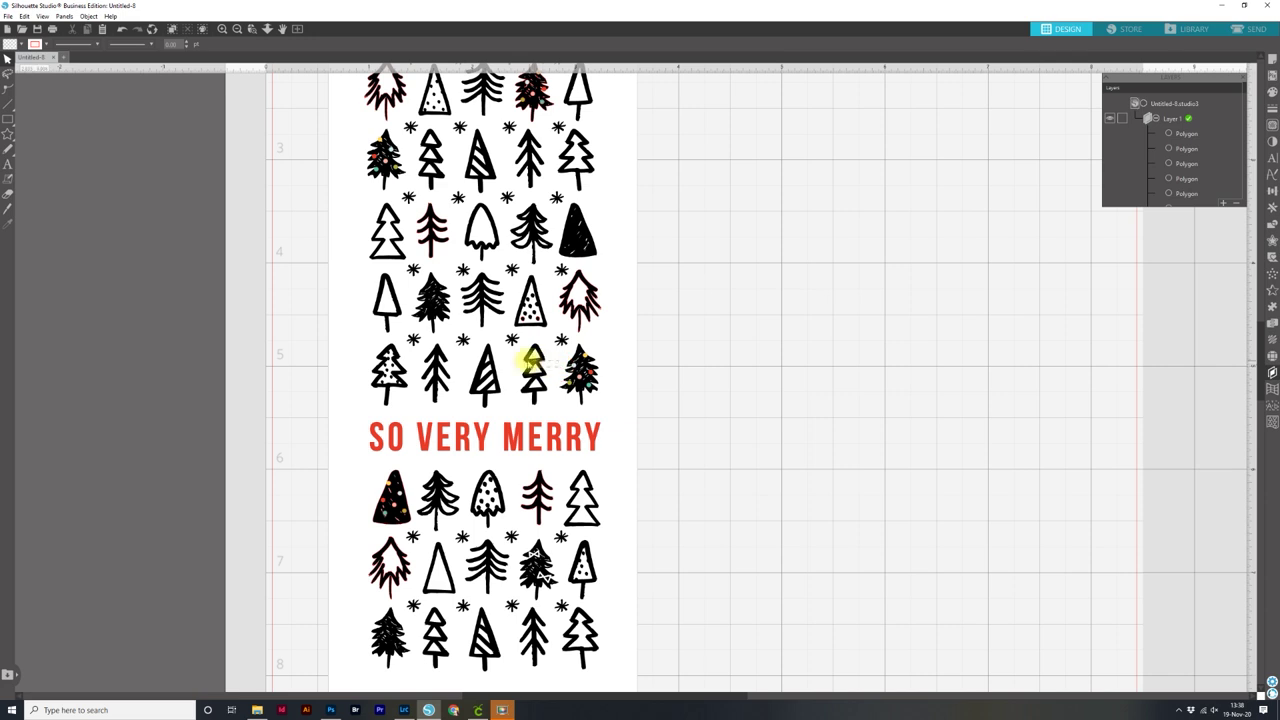
pyautogui.click(510, 318)
pyautogui.keyDown('ctrl'); pyautogui.click(571, 371); pyautogui.keyUp('ctrl')
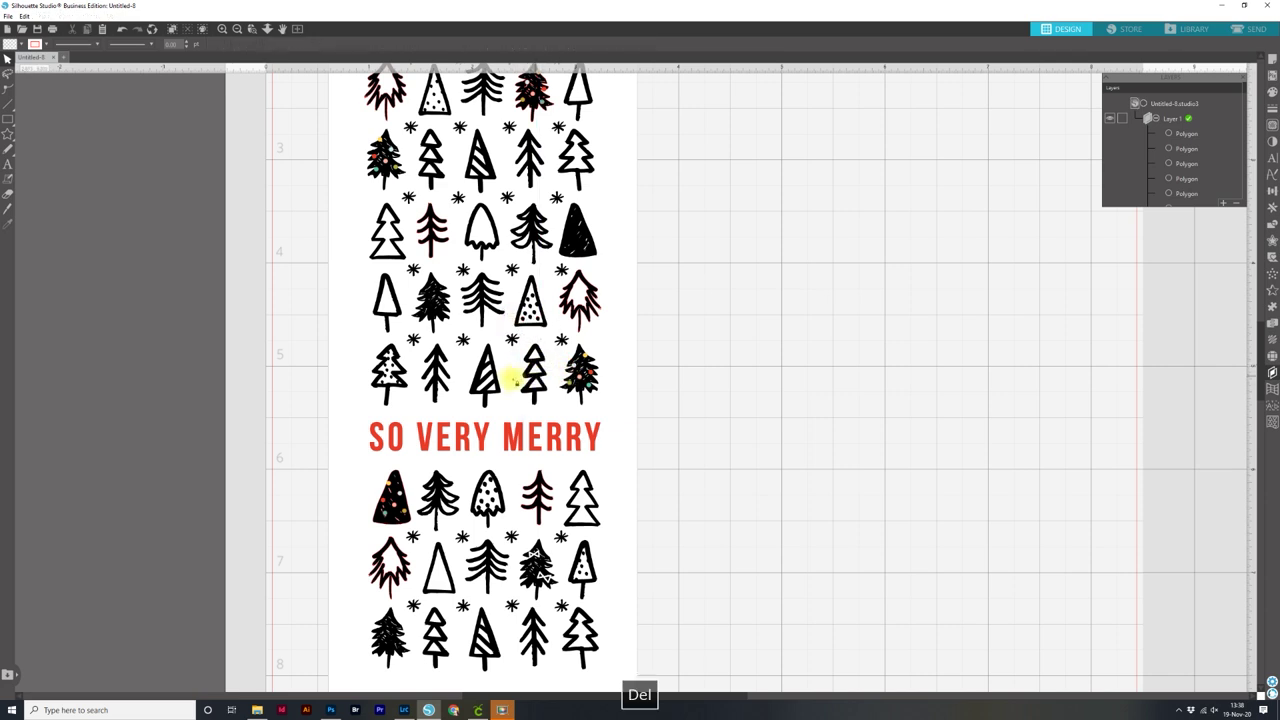
# Hide the locked Layer 1 holding the source image and look over the remaining traced outlines
pyautogui.scroll(7, 519, 424)
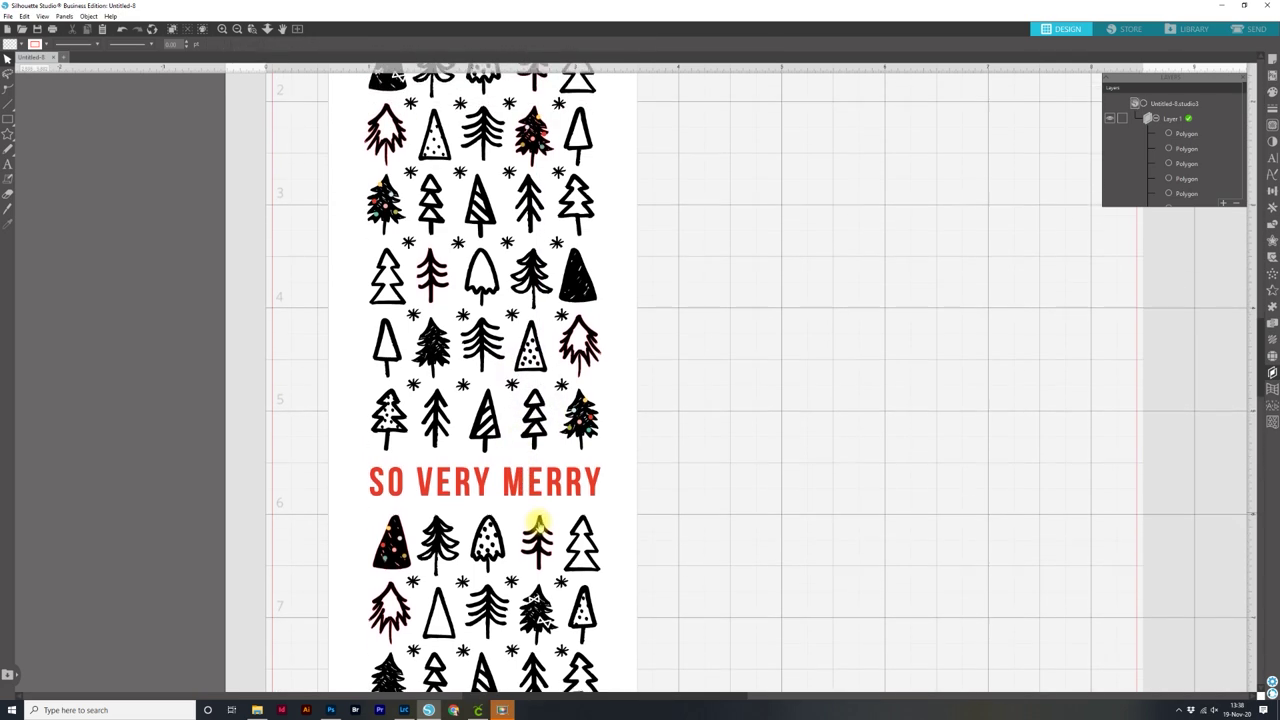
pyautogui.scroll(1, 537, 518)
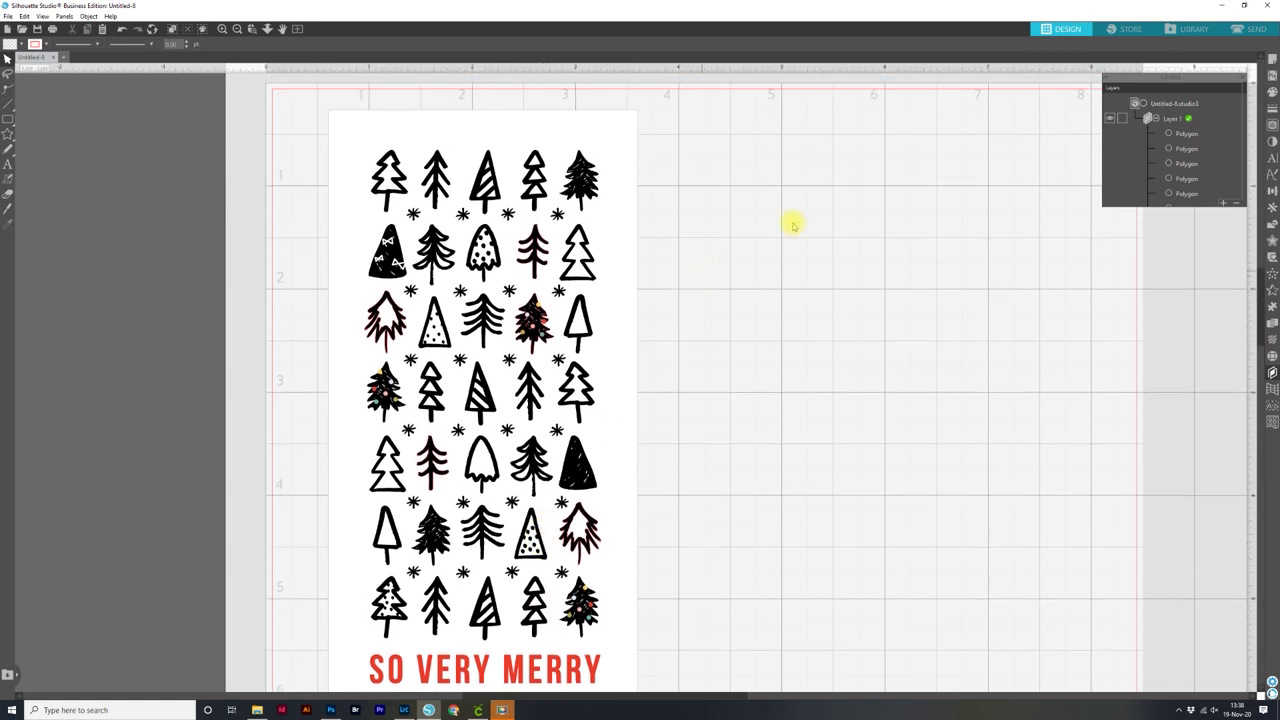
pyautogui.scroll(-5, 1180, 140)
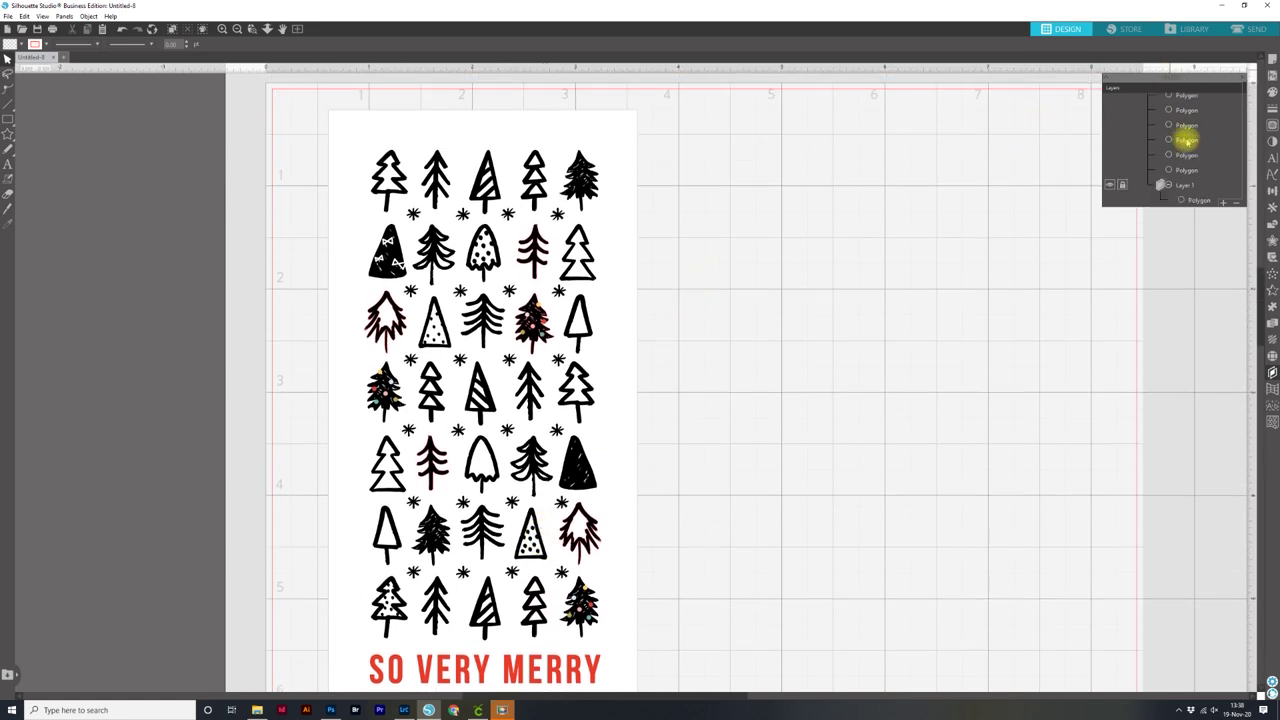
pyautogui.click(1112, 186)
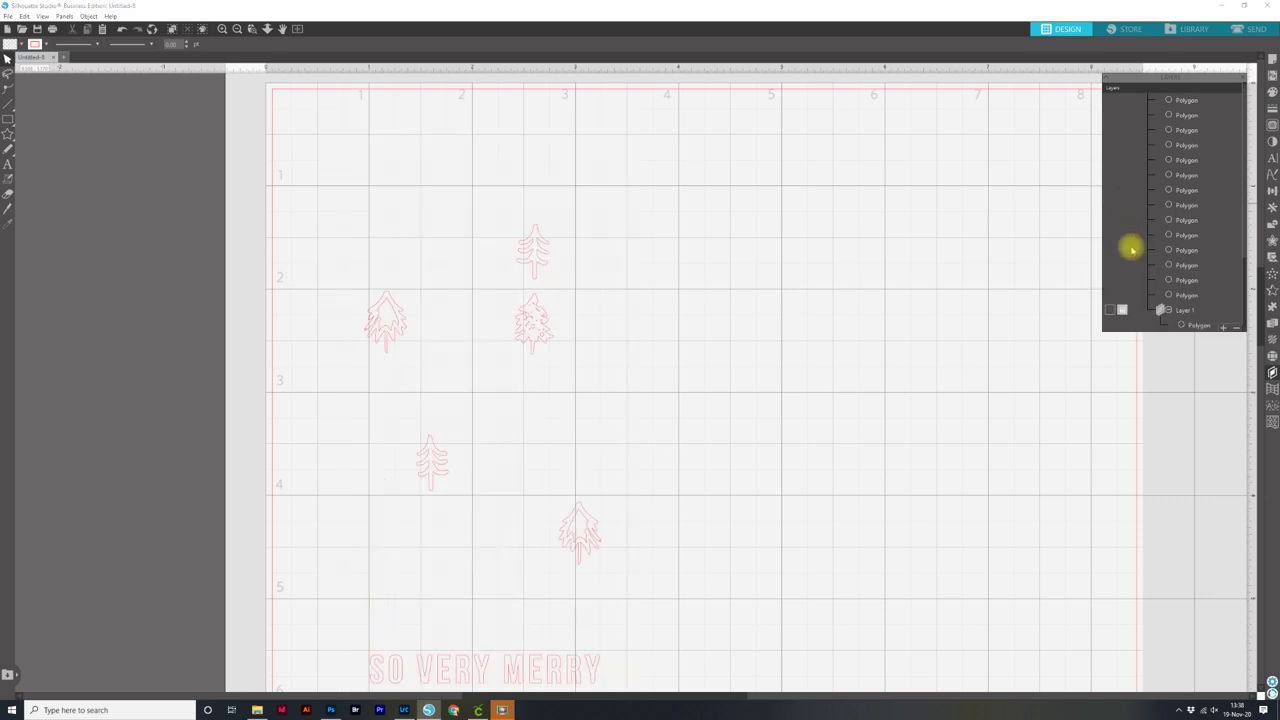
pyautogui.scroll(-4, 640, 335)
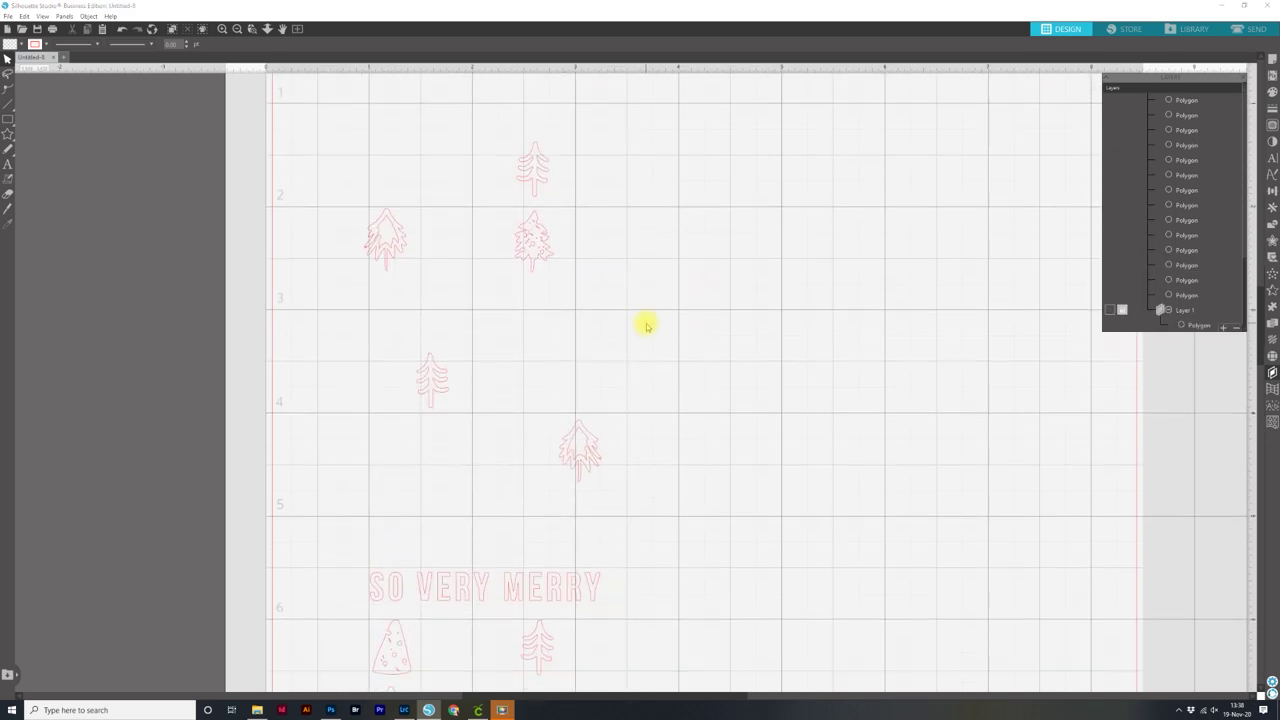
pyautogui.scroll(-1, 660, 345)
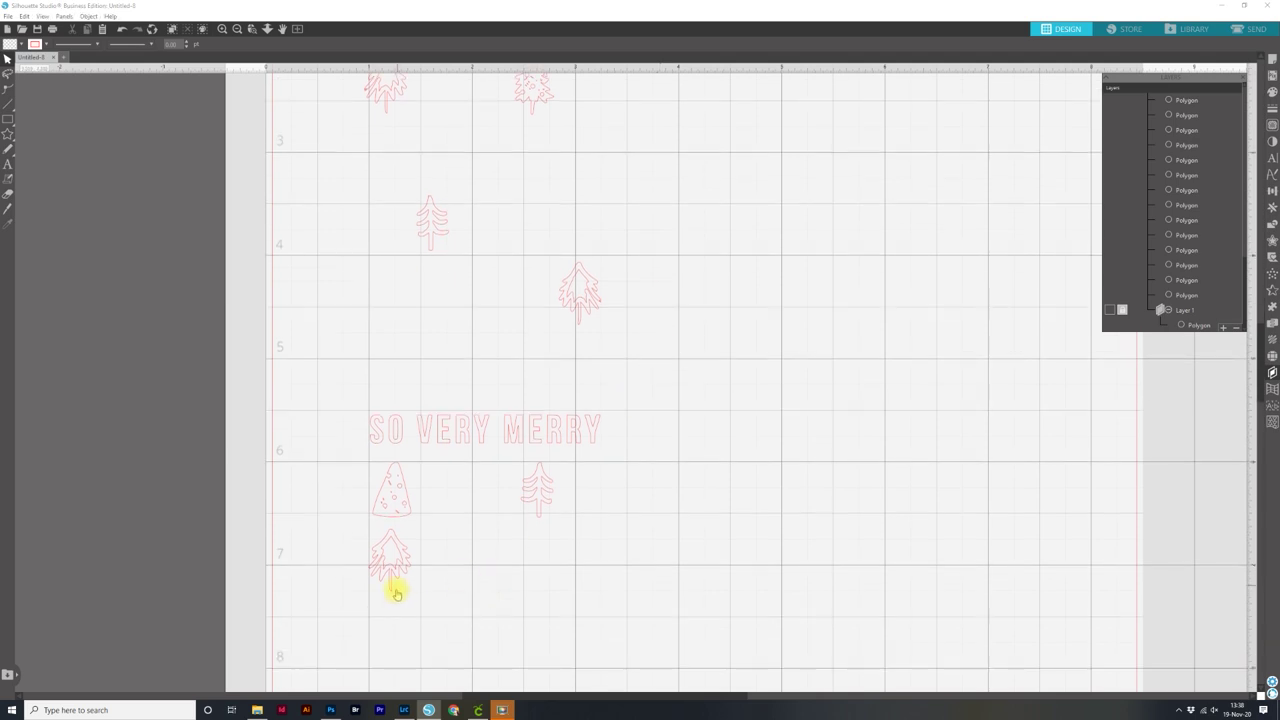
pyautogui.scroll(3, 683, 454)
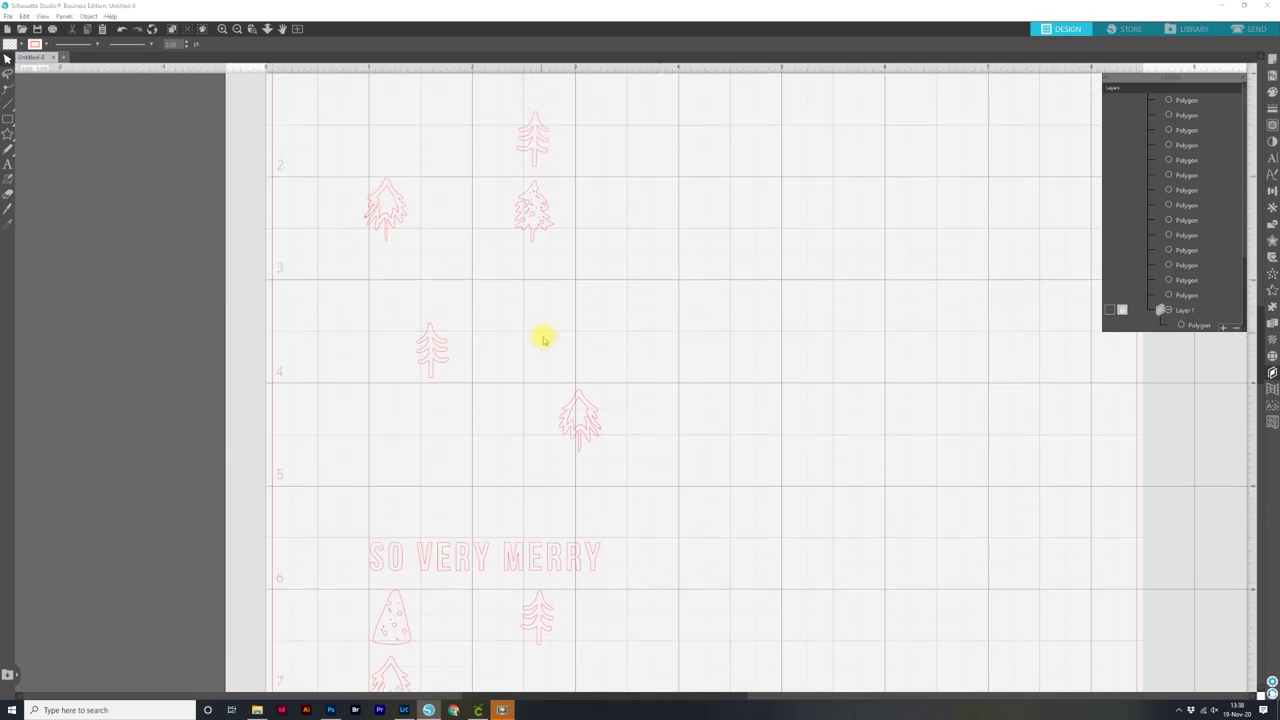
pyautogui.scroll(1, 568, 360)
pyautogui.scroll(1, 577, 362)
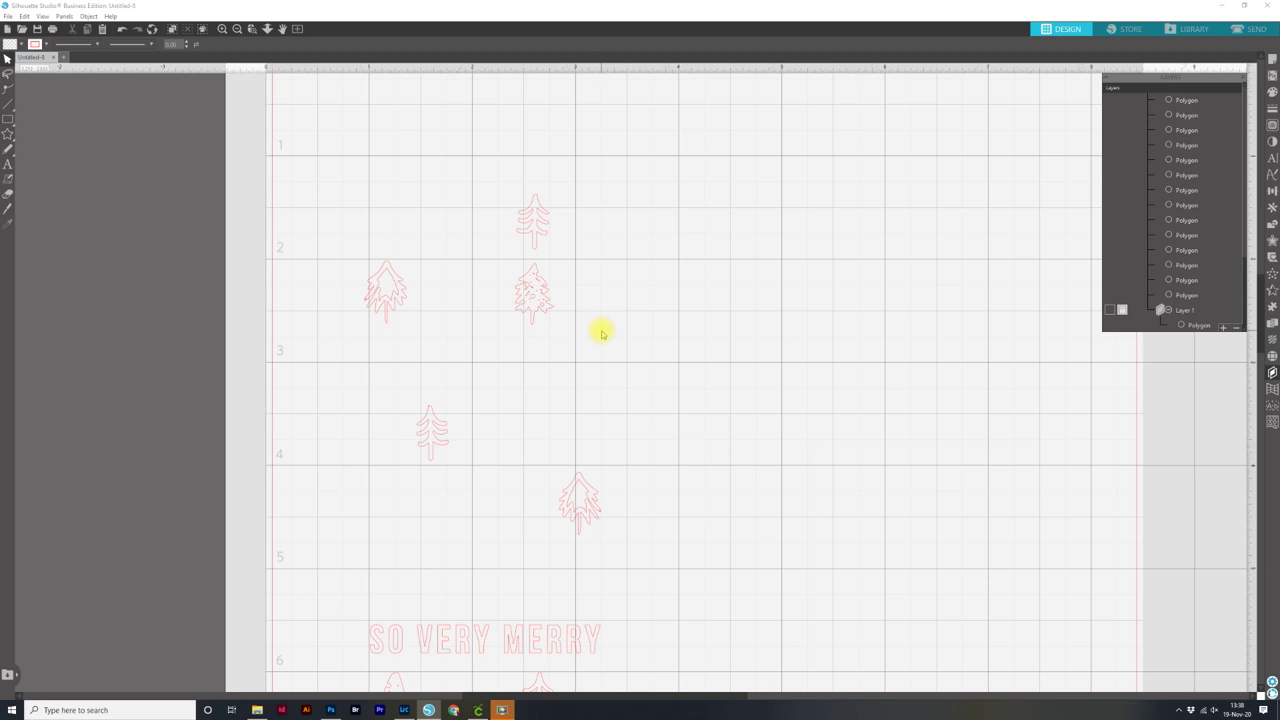
# Delete the outer outline of the decorated tree in the third row and the small marks near its tip, keeping the ornament circles
pyautogui.hotkey('ctrl', '+')
pyautogui.hotkey('ctrl', '+')
pyautogui.moveTo(523, 306); pyautogui.dragTo(632, 466)
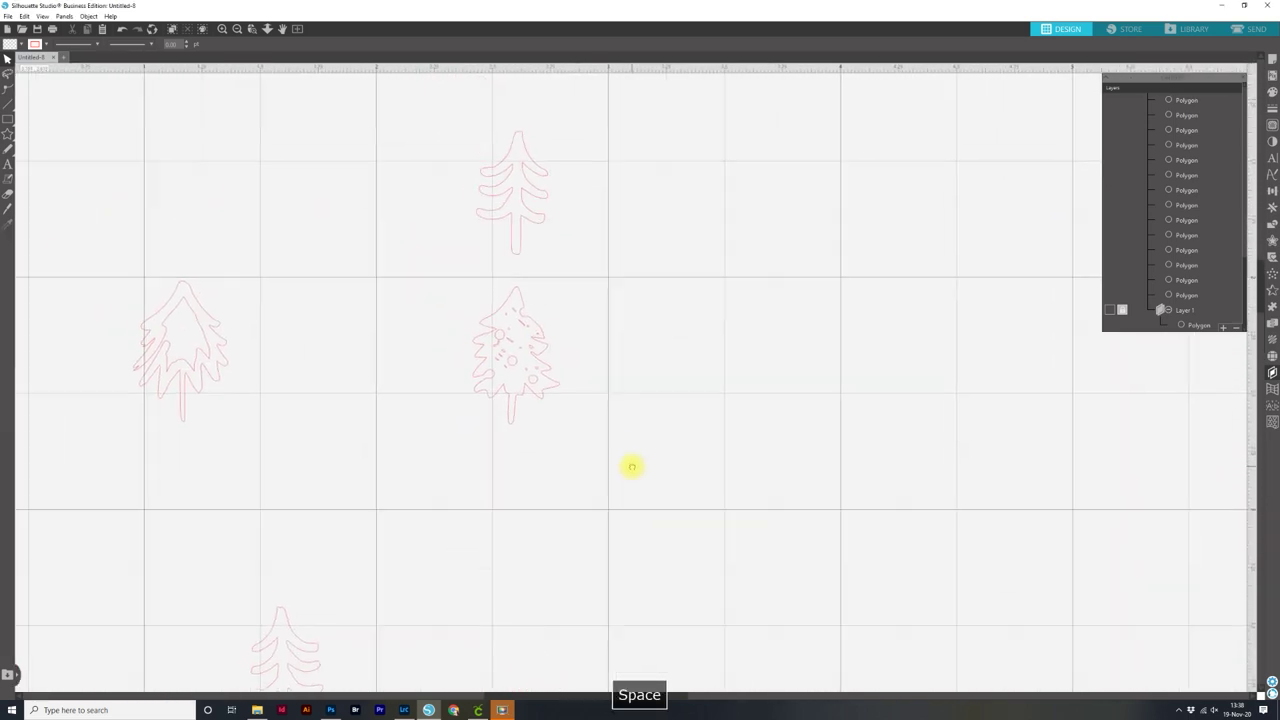
pyautogui.moveTo(562, 334); pyautogui.dragTo(551, 316)
pyautogui.press('Delete')
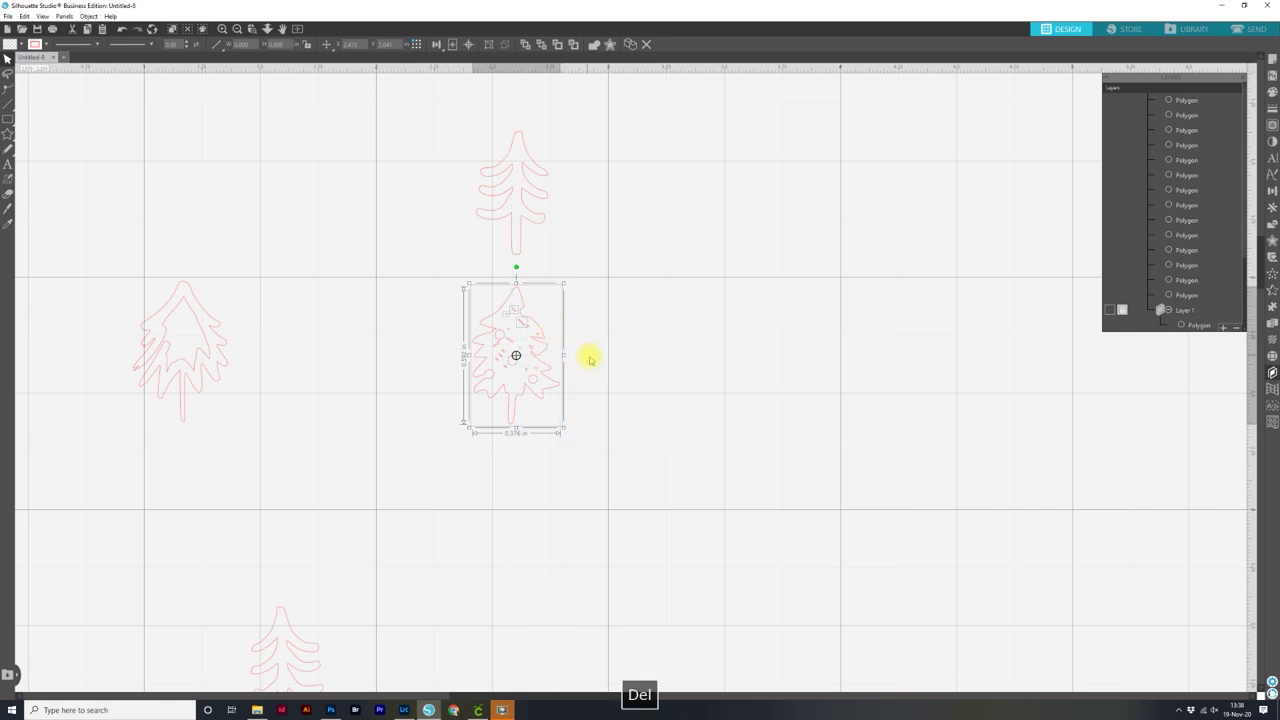
pyautogui.press('Delete')
pyautogui.click(523, 316)
pyautogui.press('Delete')
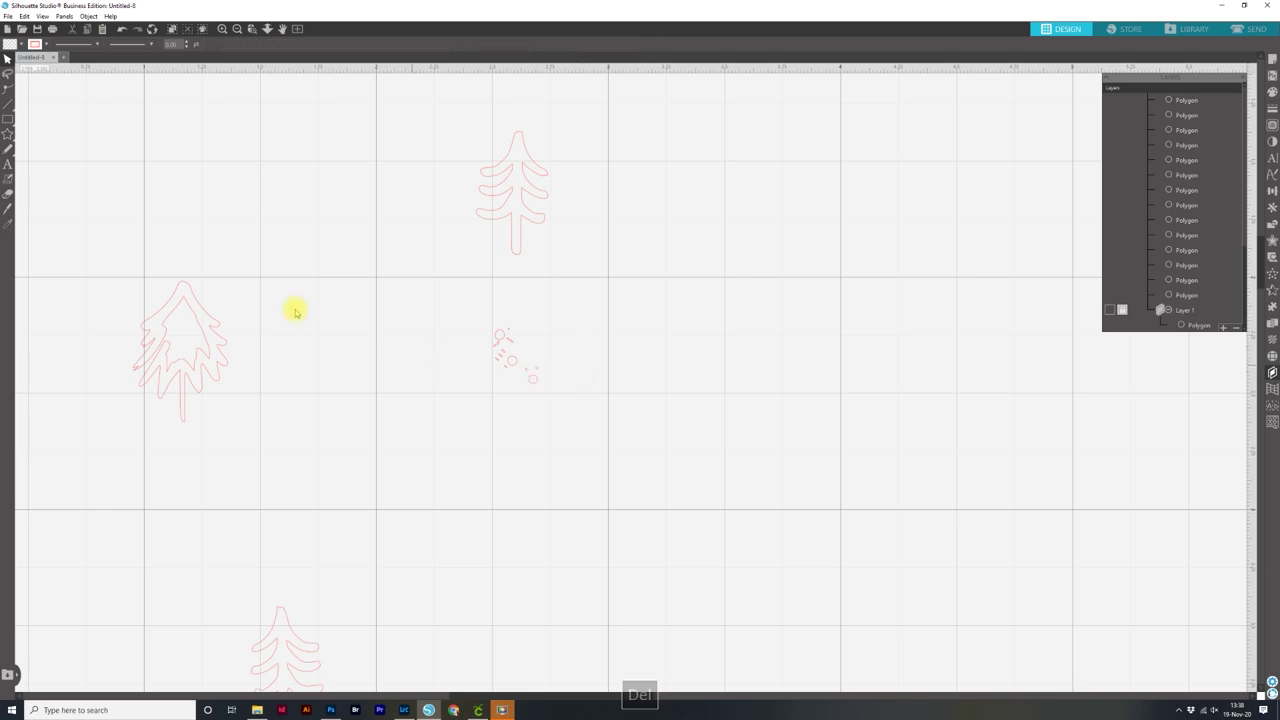
# Delete the small dash outlines around the upper and middle ornament circles of the decorated tree in the third row
pyautogui.moveTo(8, 120)
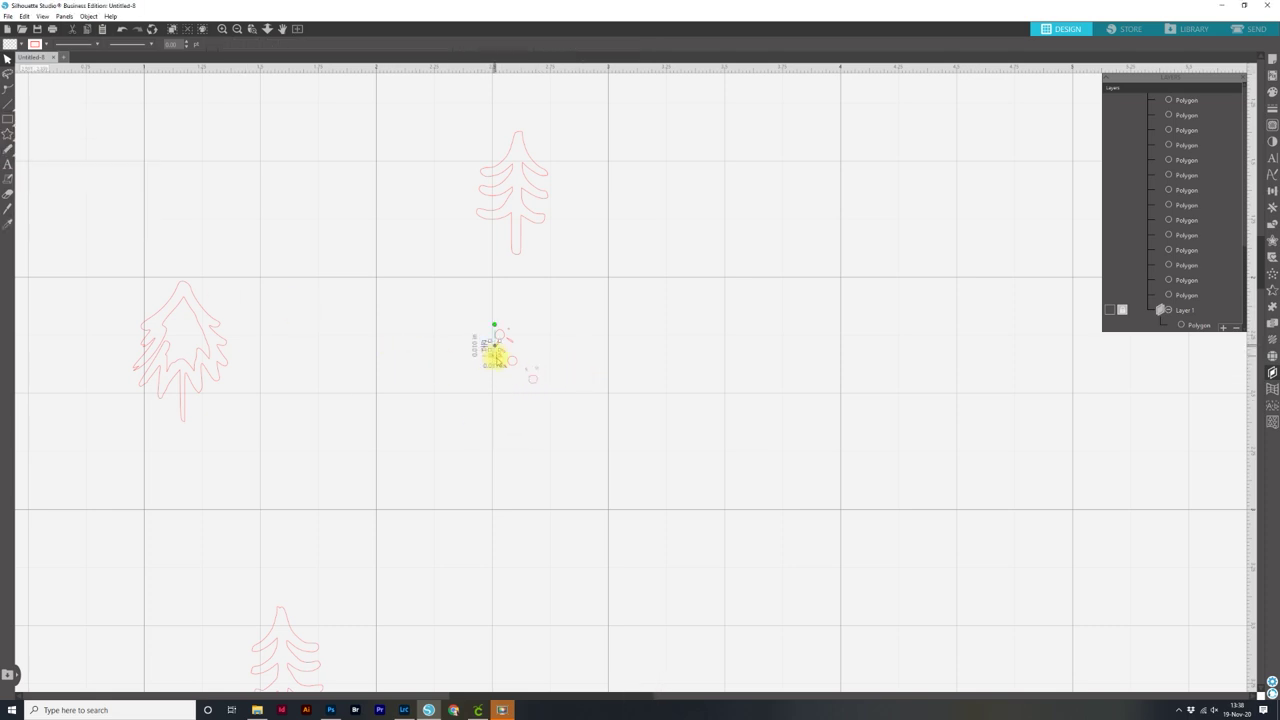
pyautogui.click(495, 349)
pyautogui.press('Delete')
pyautogui.click(510, 342)
pyautogui.press('Delete')
pyautogui.click(505, 333)
pyautogui.press('Delete')
pyautogui.click(497, 357)
pyautogui.press('Delete')
pyautogui.click(500, 360)
pyautogui.press('Delete')
# Delete the last small marks beside the middle and lower ornament circles, undoing the accidental deletion of the middle circle
pyautogui.click(506, 366)
pyautogui.press('Delete')
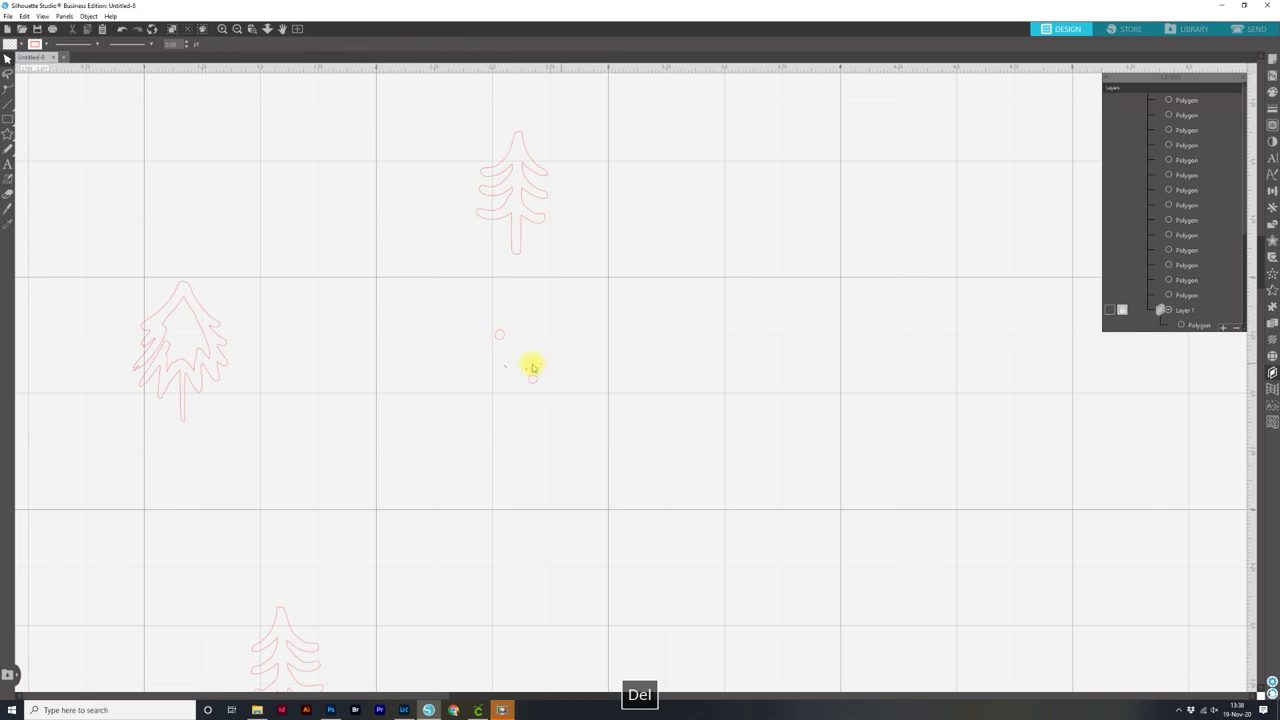
pyautogui.hotkey('ctrl', 'z')
pyautogui.moveTo(590, 367); pyautogui.dragTo(530, 367)
pyautogui.press('Delete')
pyautogui.click(507, 364)
pyautogui.press('Delete')
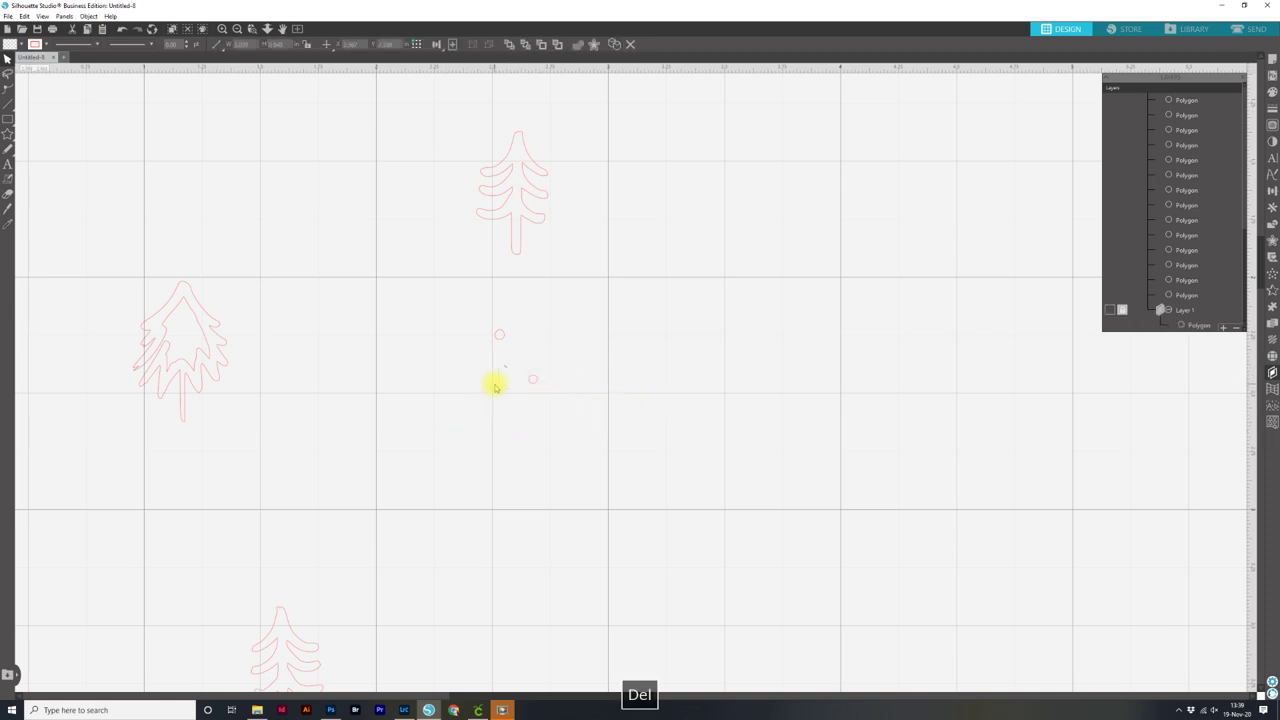
pyautogui.hotkey('ctrl', 'z')
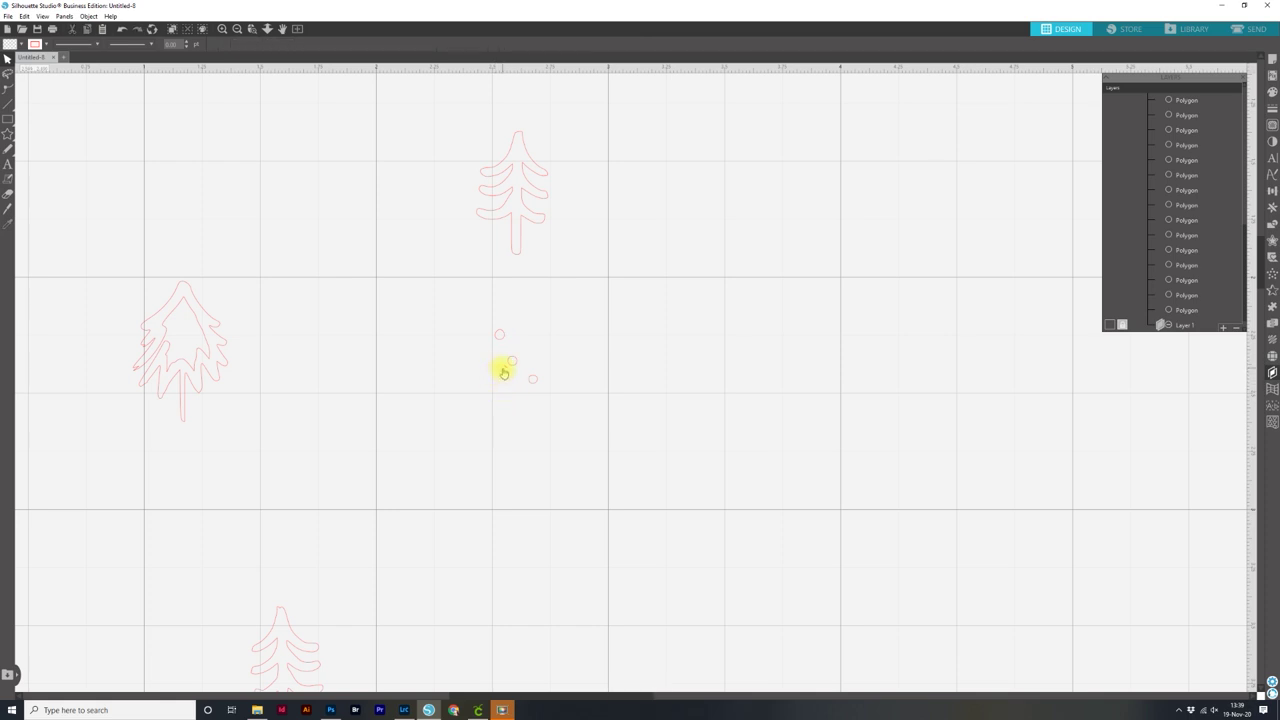
pyautogui.click(506, 366)
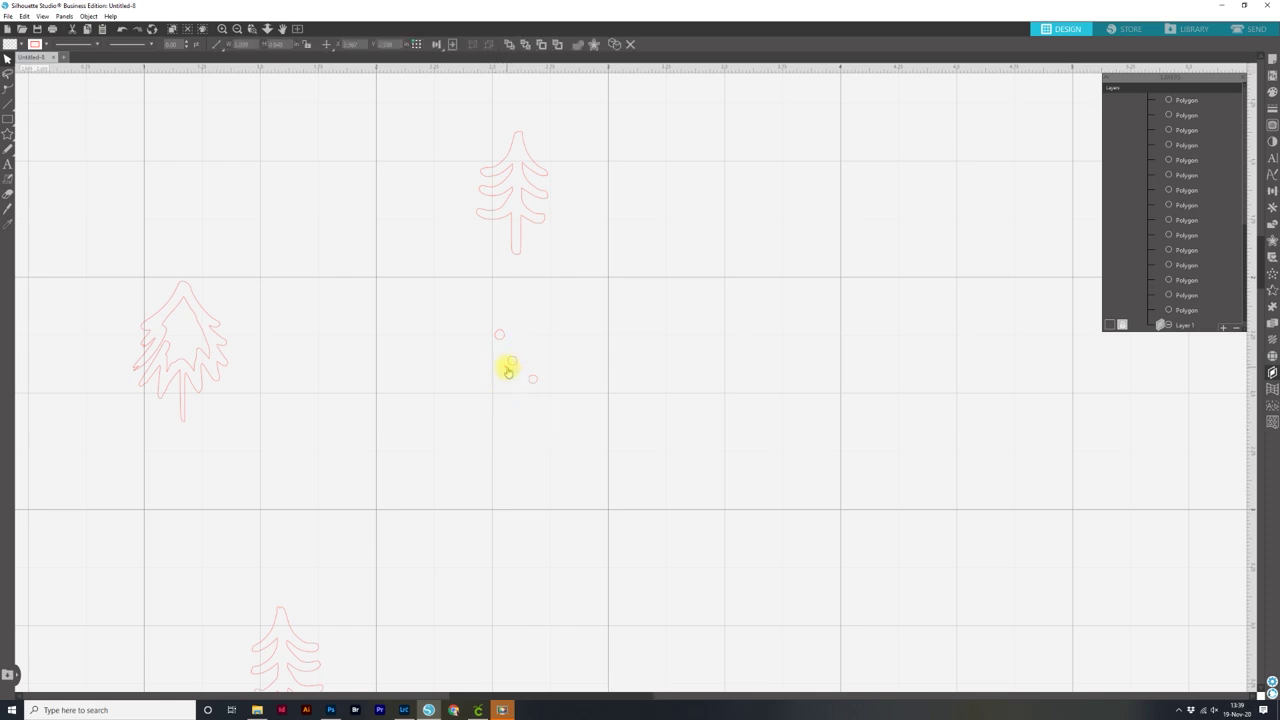
pyautogui.press('Delete')
# Delete the outer outline of the cone-shaped tree below the SO VERY MERRY text and the larger dash marks inside it, keeping the ornament circles
pyautogui.press('space')
pyautogui.moveTo(574, 320); pyautogui.dragTo(609, 189)
pyautogui.moveTo(666, 486); pyautogui.dragTo(565, 294)
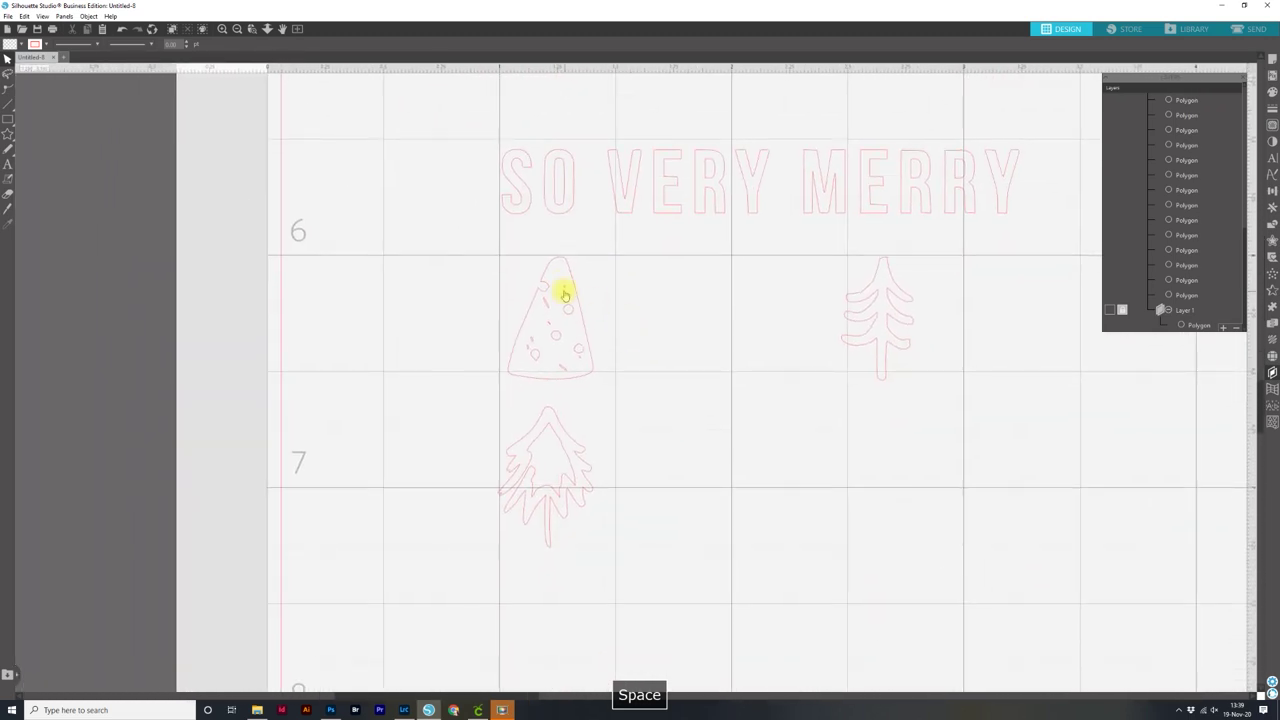
pyautogui.click(540, 258)
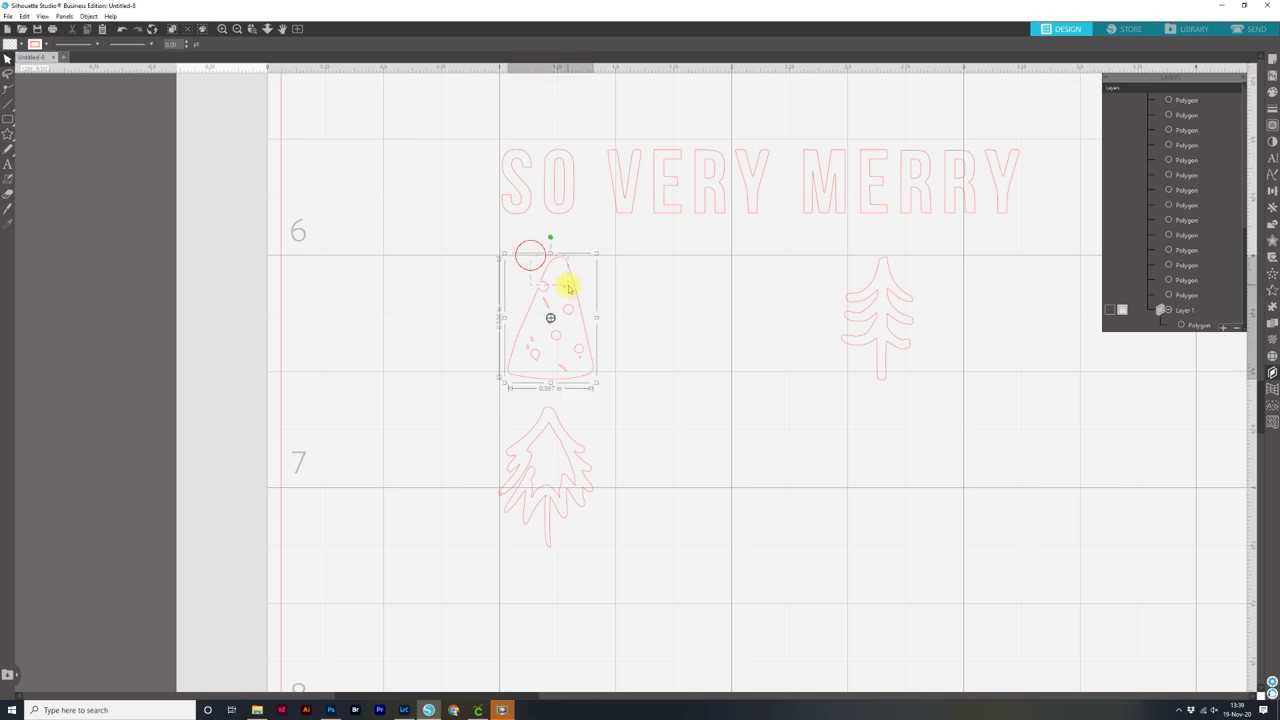
pyautogui.press('Delete')
pyautogui.click(556, 367)
pyautogui.press('Delete')
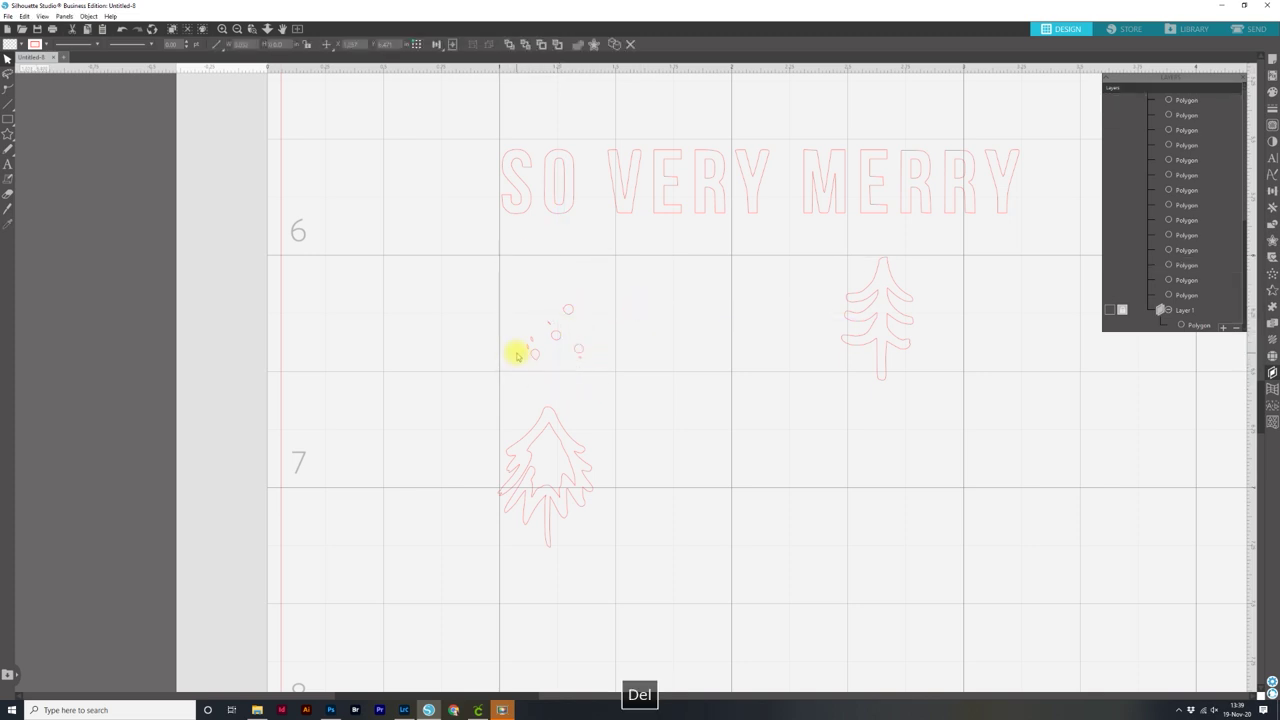
# Delete the irregular lower-left ornament outline and the last small marks of the cone-shaped tree, leaving its three clean circles
pyautogui.click(536, 349)
pyautogui.press('Delete')
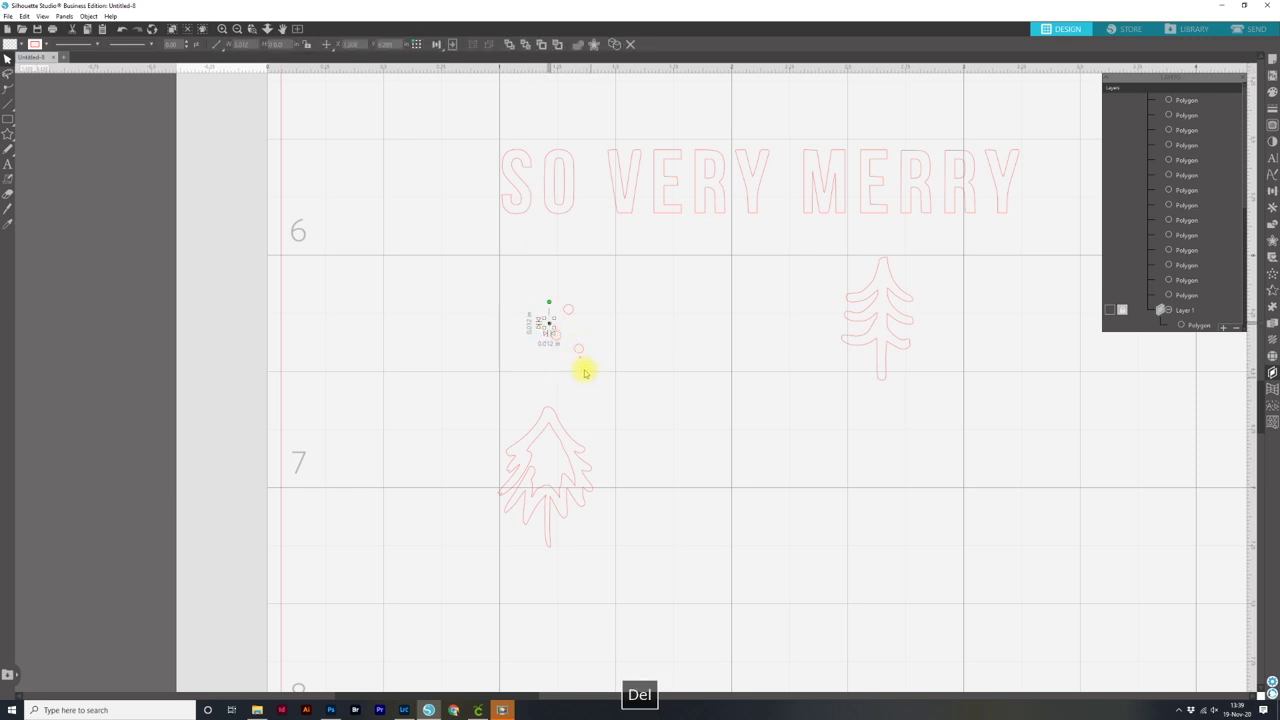
pyautogui.click(578, 352)
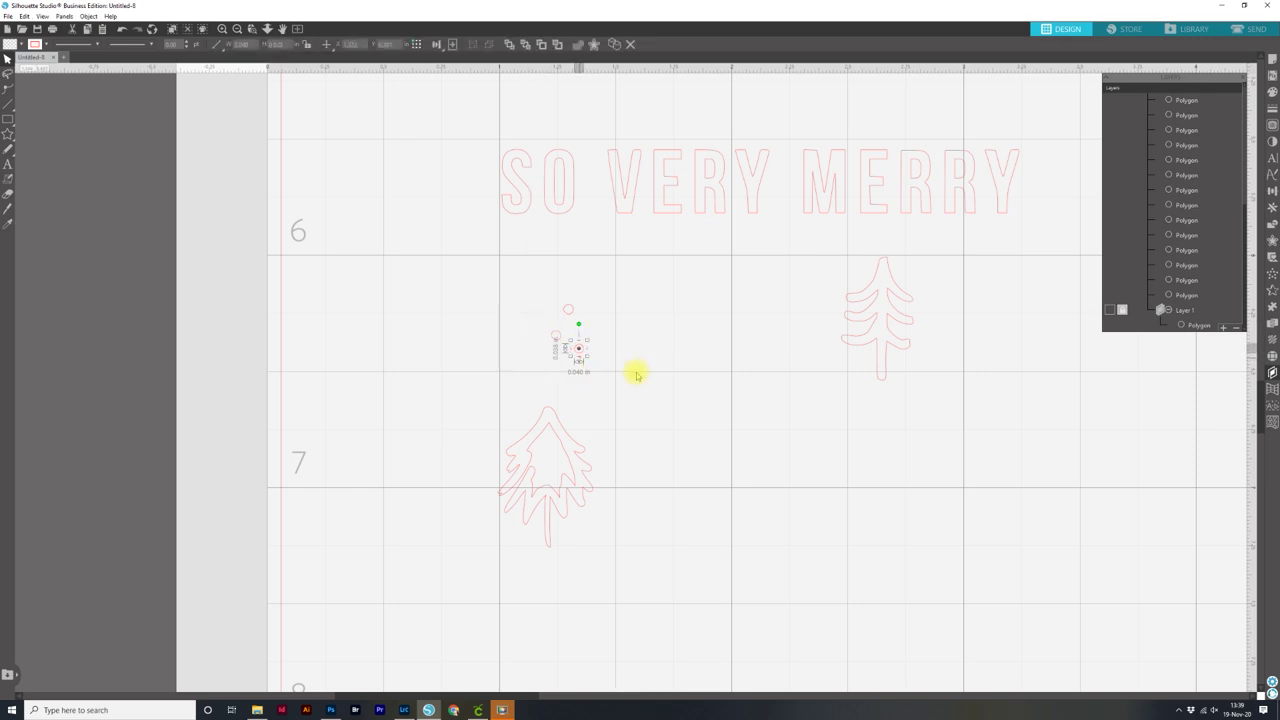
pyautogui.click(579, 358)
pyautogui.press('Delete')
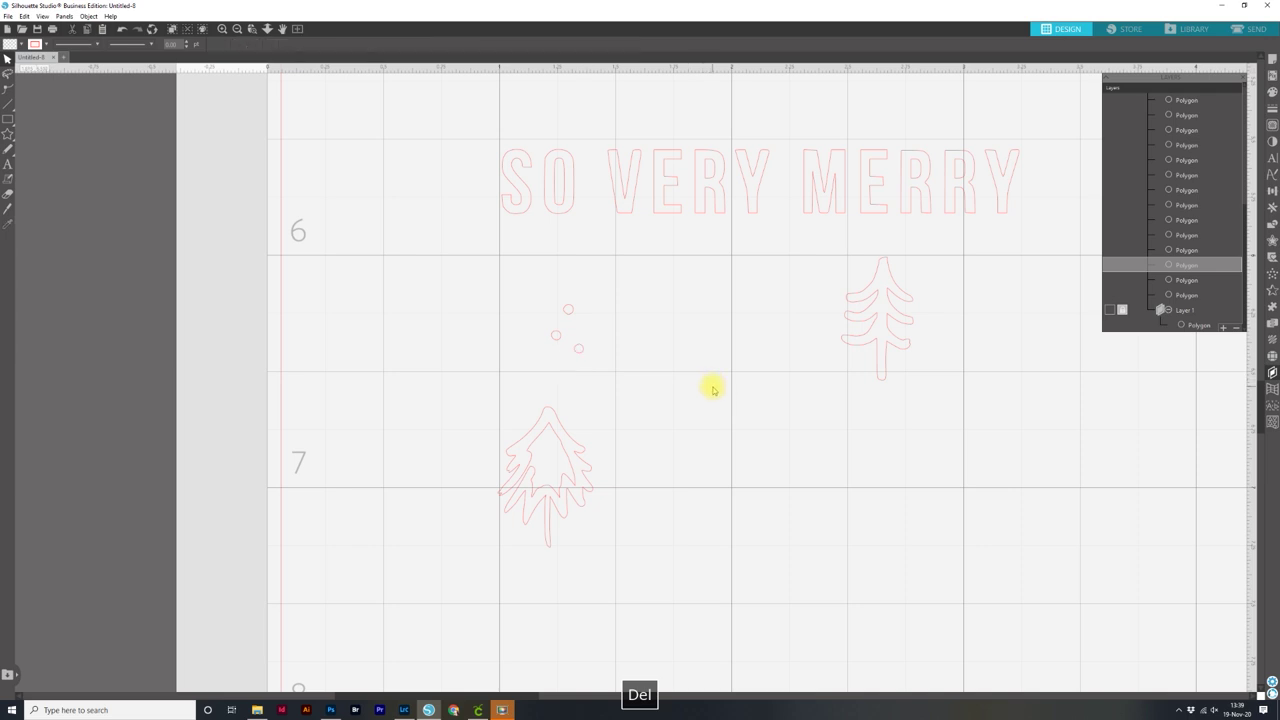
# Compare the remaining outlines of the whole design with the source image by showing Layer 1, and hide it again
pyautogui.hotkey('ctrl', '-')
pyautogui.hotkey('ctrl', '-')
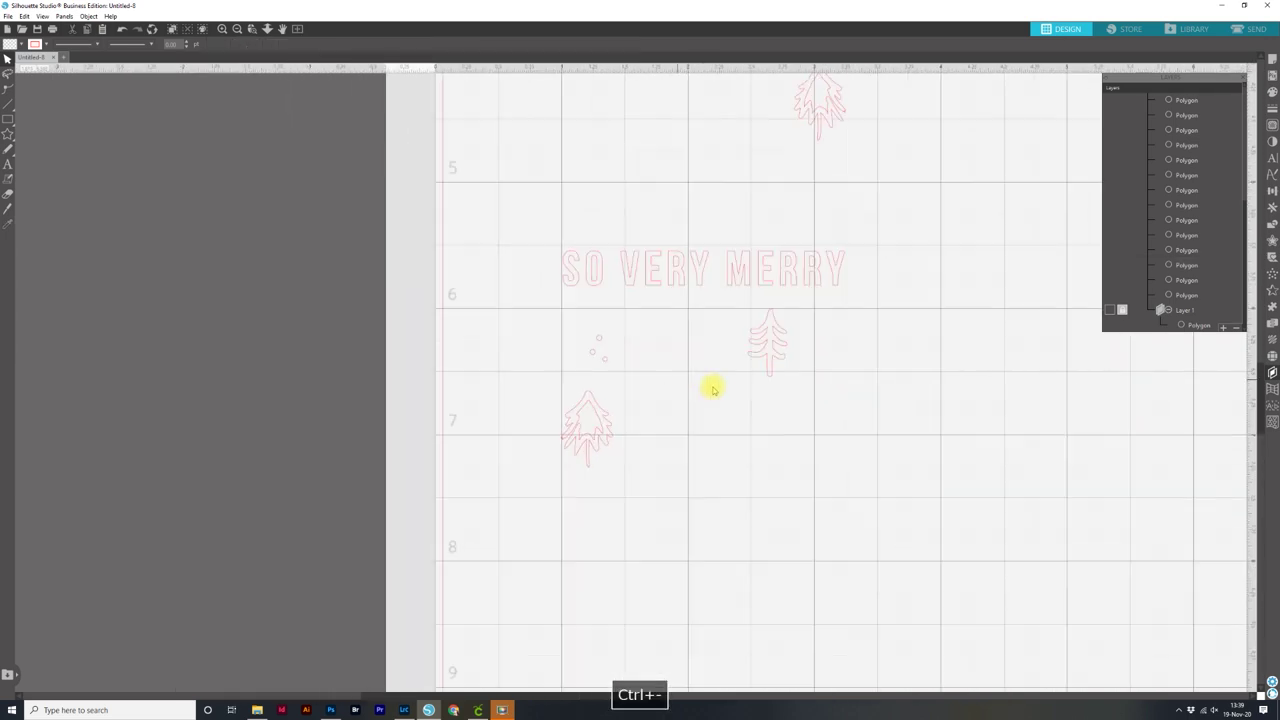
pyautogui.hotkey('ctrl', '-')
pyautogui.hotkey('ctrl', '-')
pyautogui.press('space')
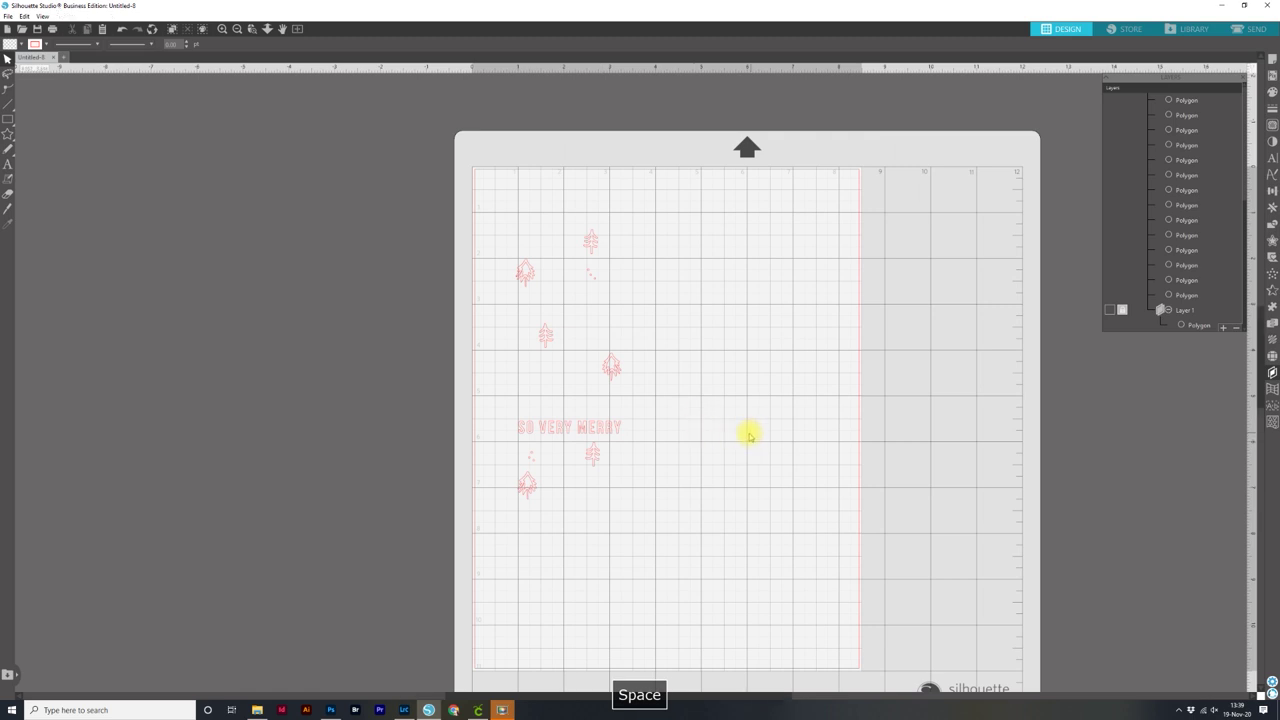
pyautogui.hotkey('ctrl', '+')
pyautogui.hotkey('ctrl', '+')
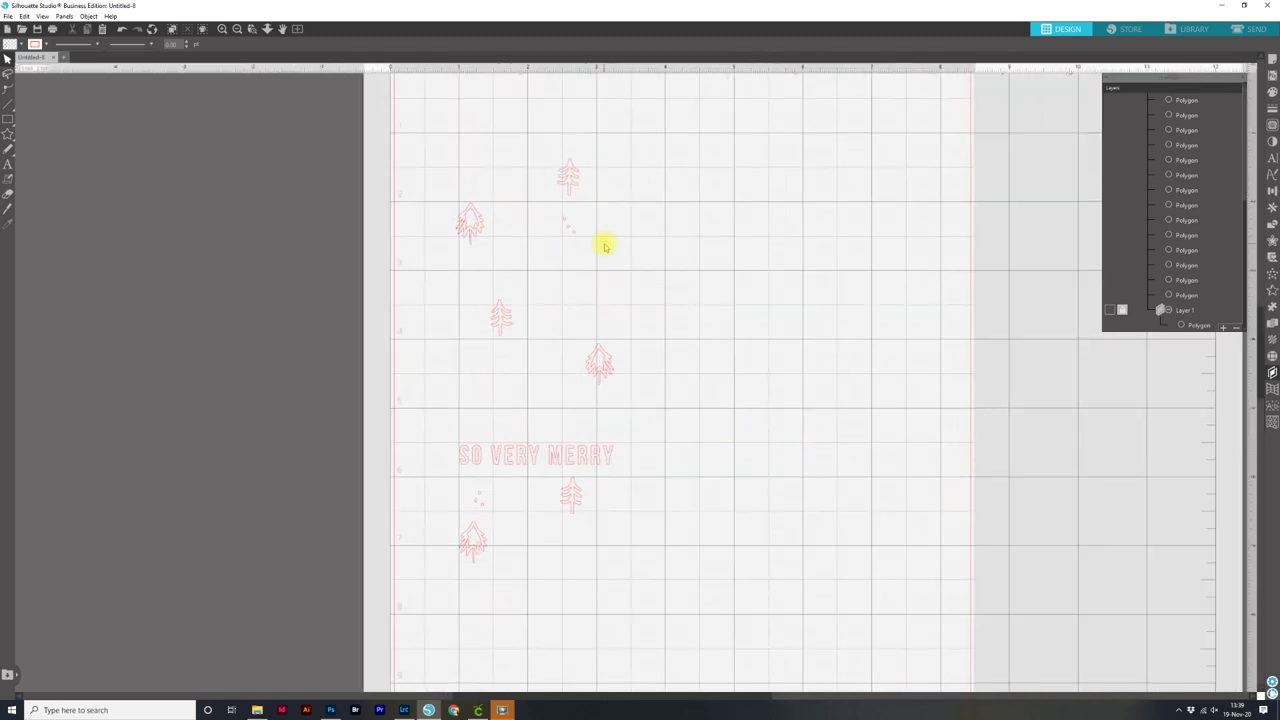
pyautogui.click(1110, 310)
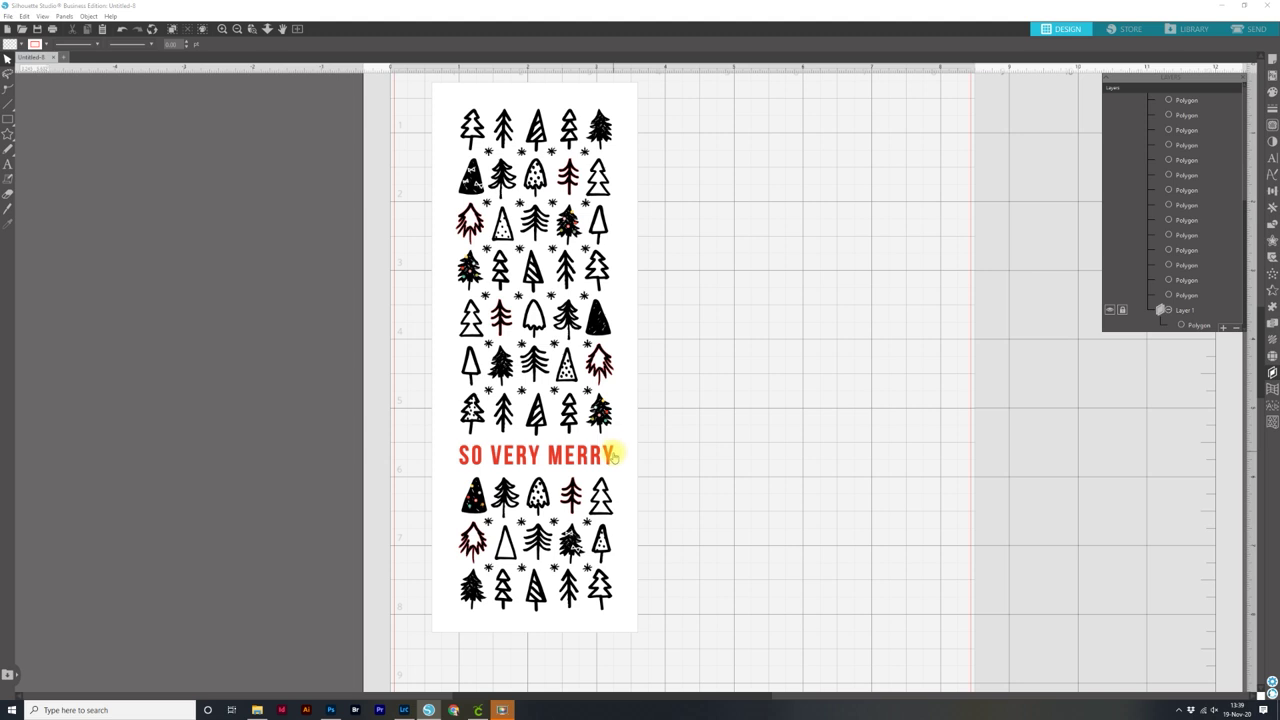
pyautogui.click(1110, 311)
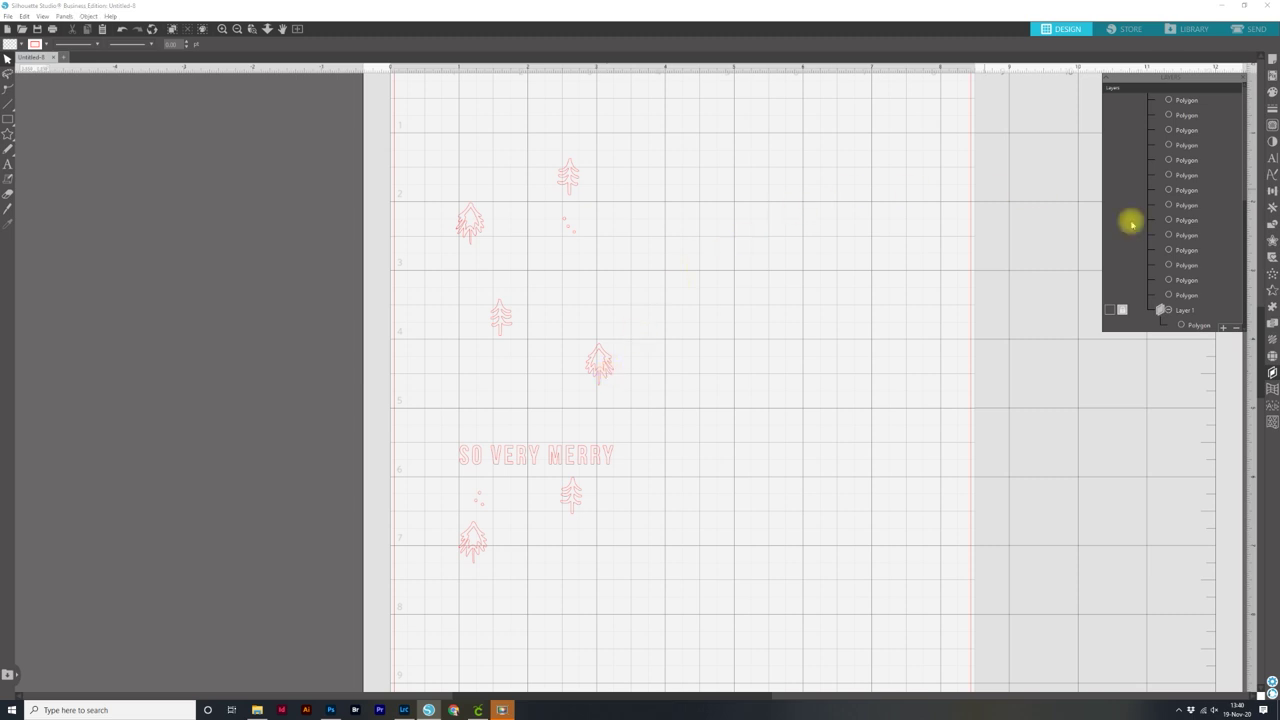
# Select all traced trees, circles and letters and apply a concentric line fill effect with 0.005 in spacing
pyautogui.click(1272, 341)
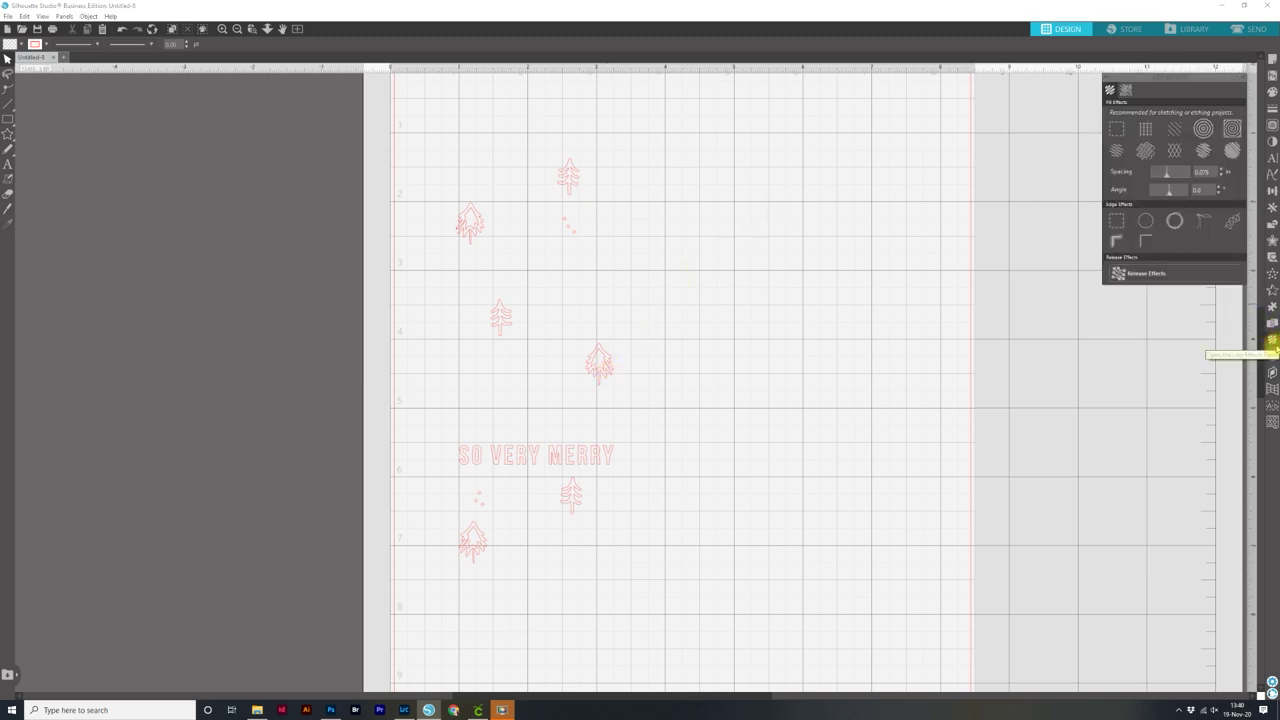
pyautogui.moveTo(826, 601); pyautogui.dragTo(371, 109)
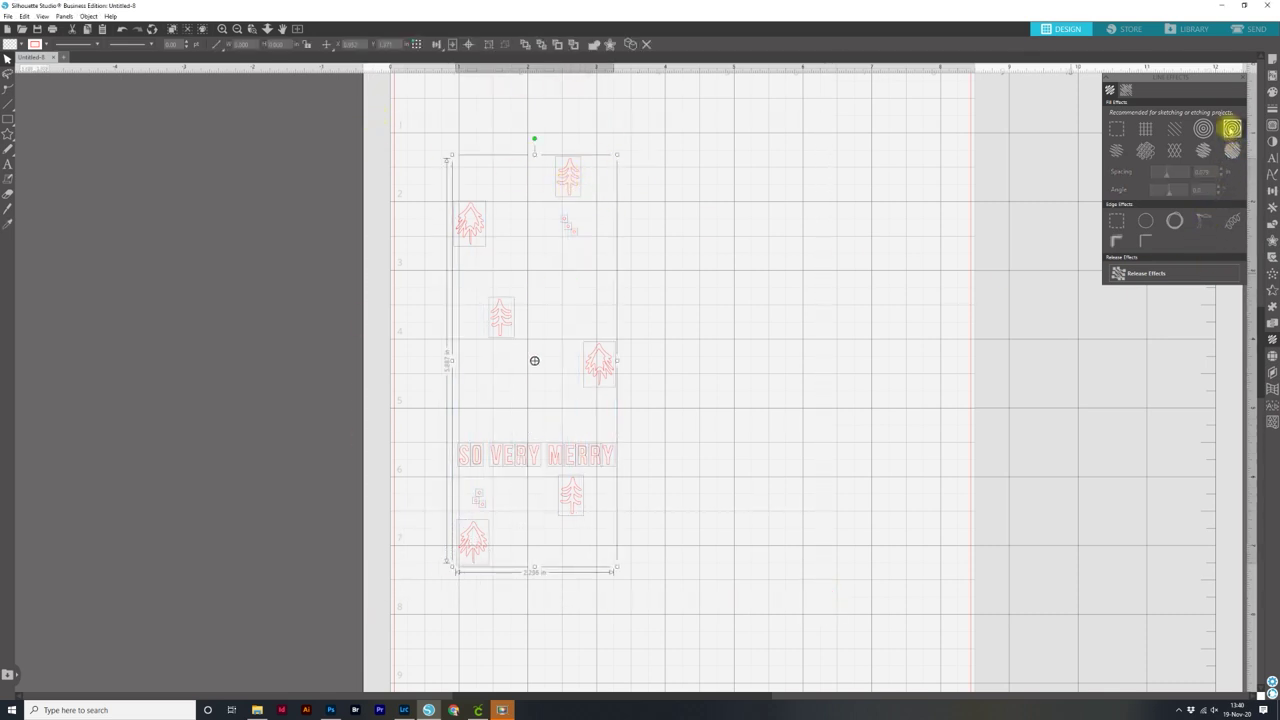
pyautogui.click(1232, 128)
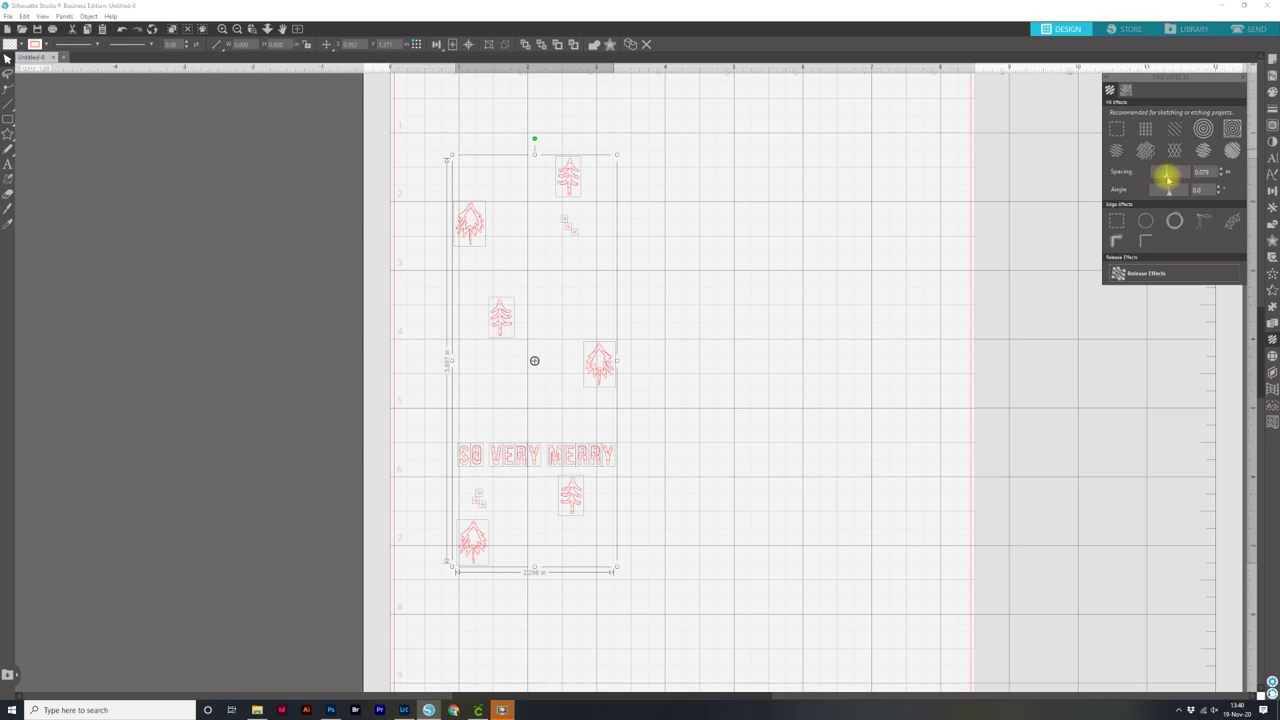
pyautogui.moveTo(1167, 176); pyautogui.dragTo(1117, 183)
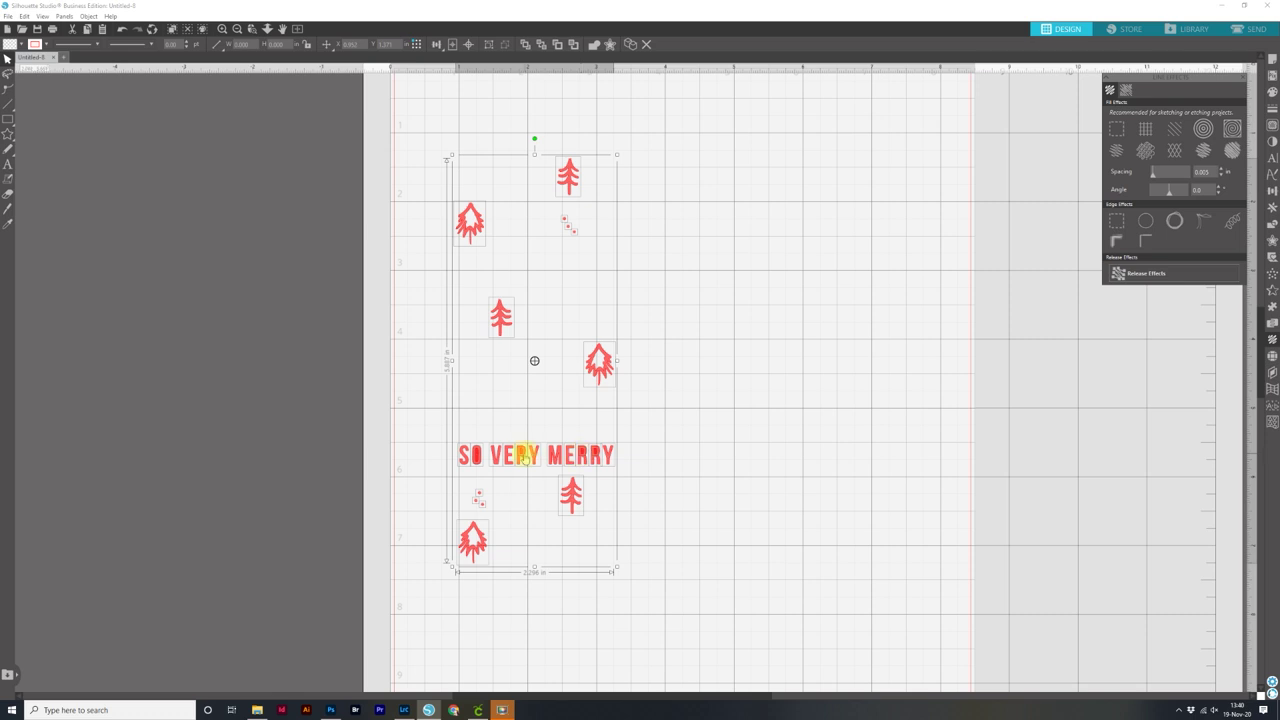
# Make the SO VERY MERRY letters a compound path so that the fill leaves the letter counters empty
pyautogui.hotkey('ctrl', '=')
pyautogui.hotkey('ctrl', '=')
pyautogui.hotkey('ctrl', '=')
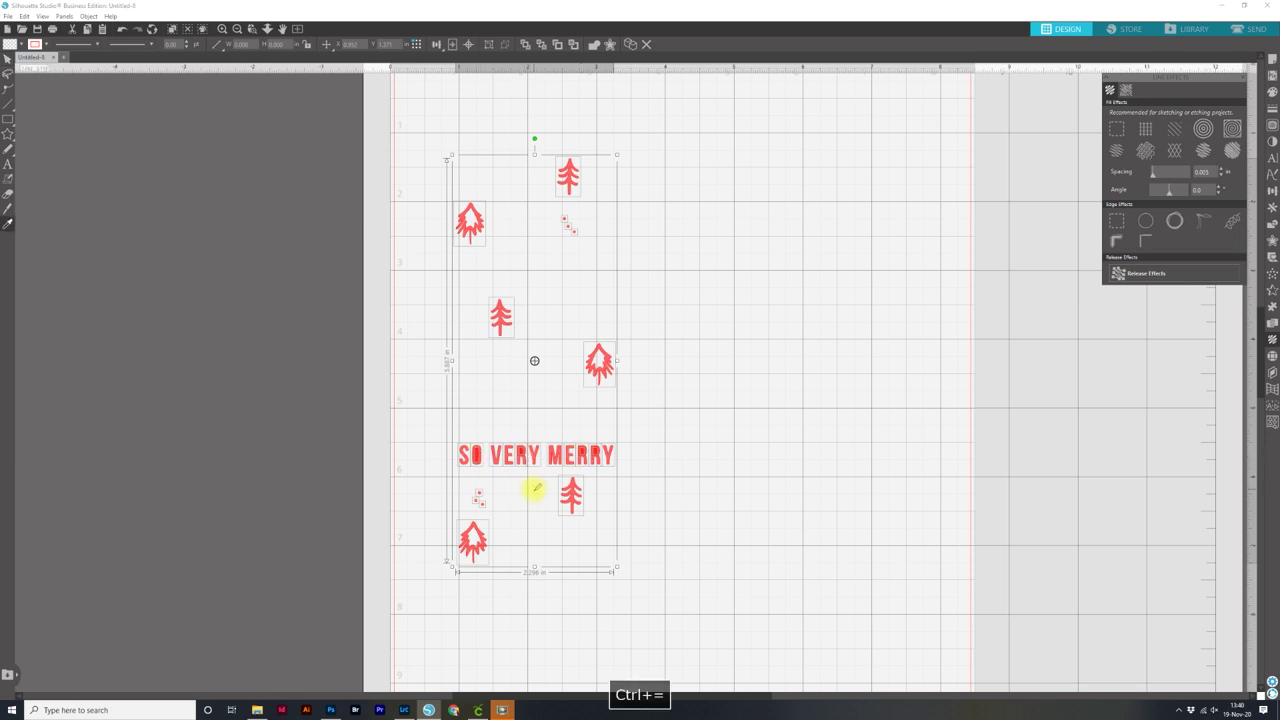
pyautogui.press('space')
pyautogui.moveTo(637, 423); pyautogui.dragTo(677, 246)
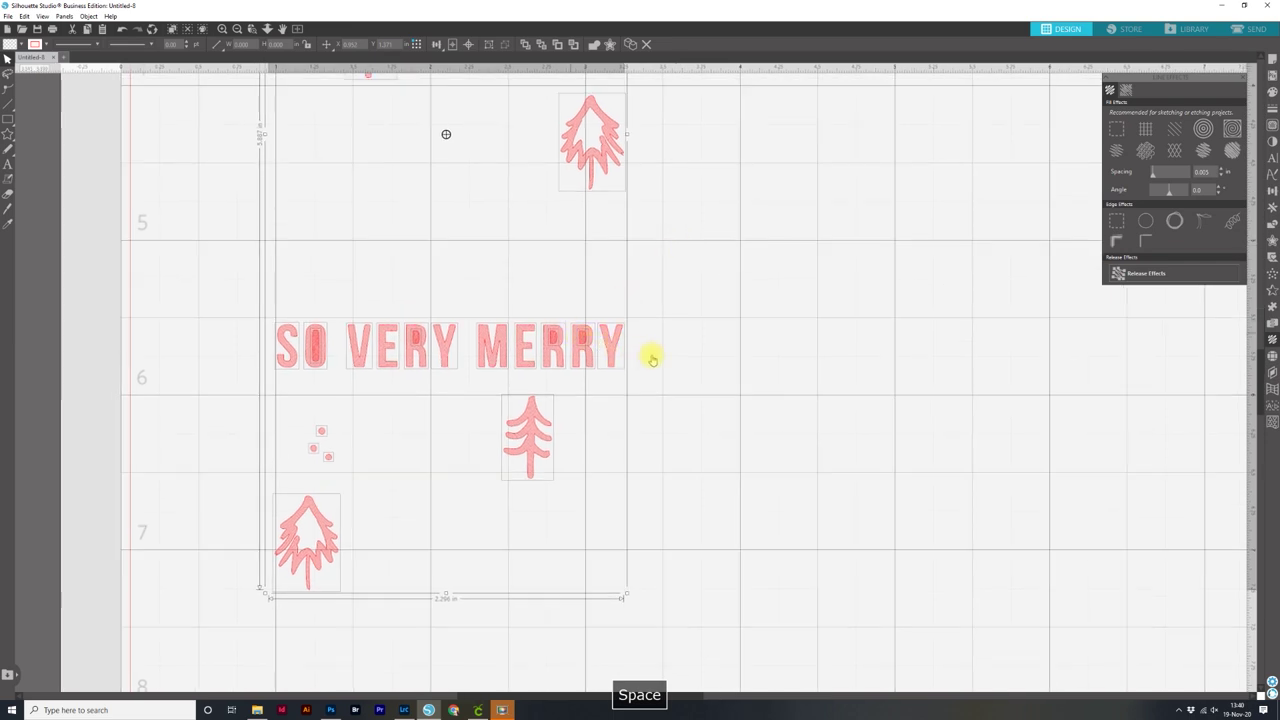
pyautogui.click(720, 354)
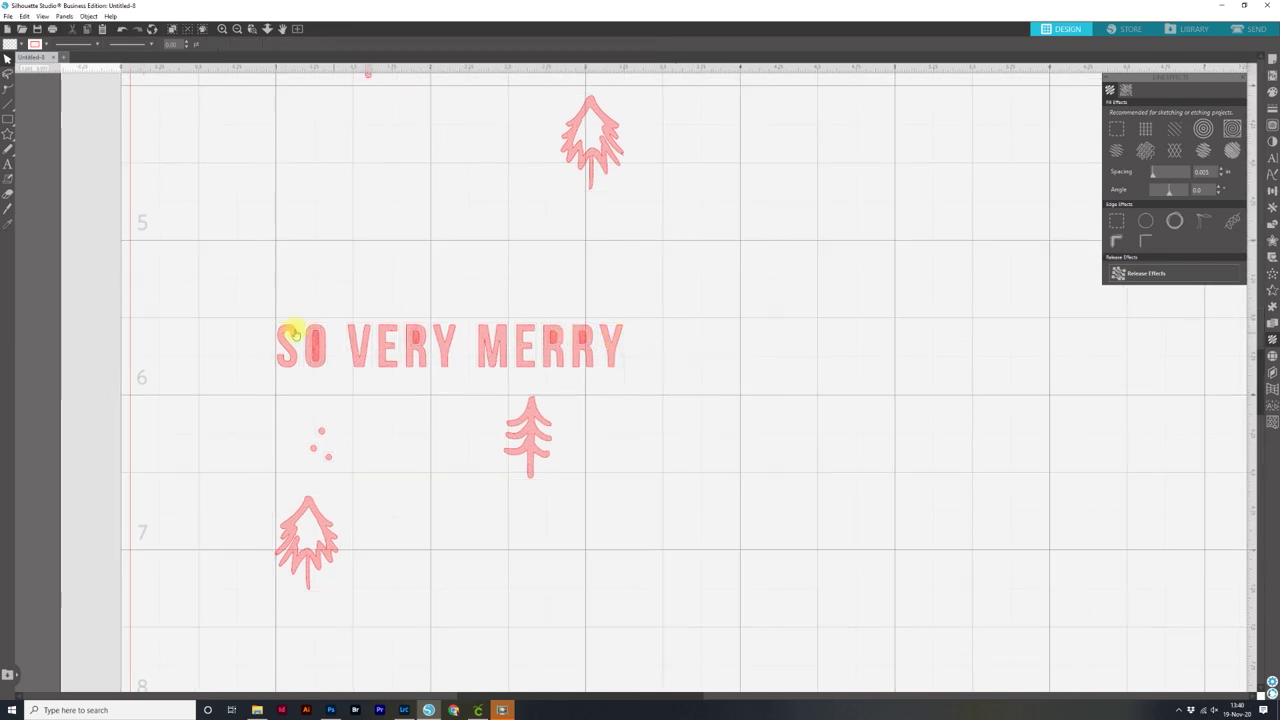
pyautogui.moveTo(268, 358); pyautogui.dragTo(632, 346)
pyautogui.rightClick(517, 352)
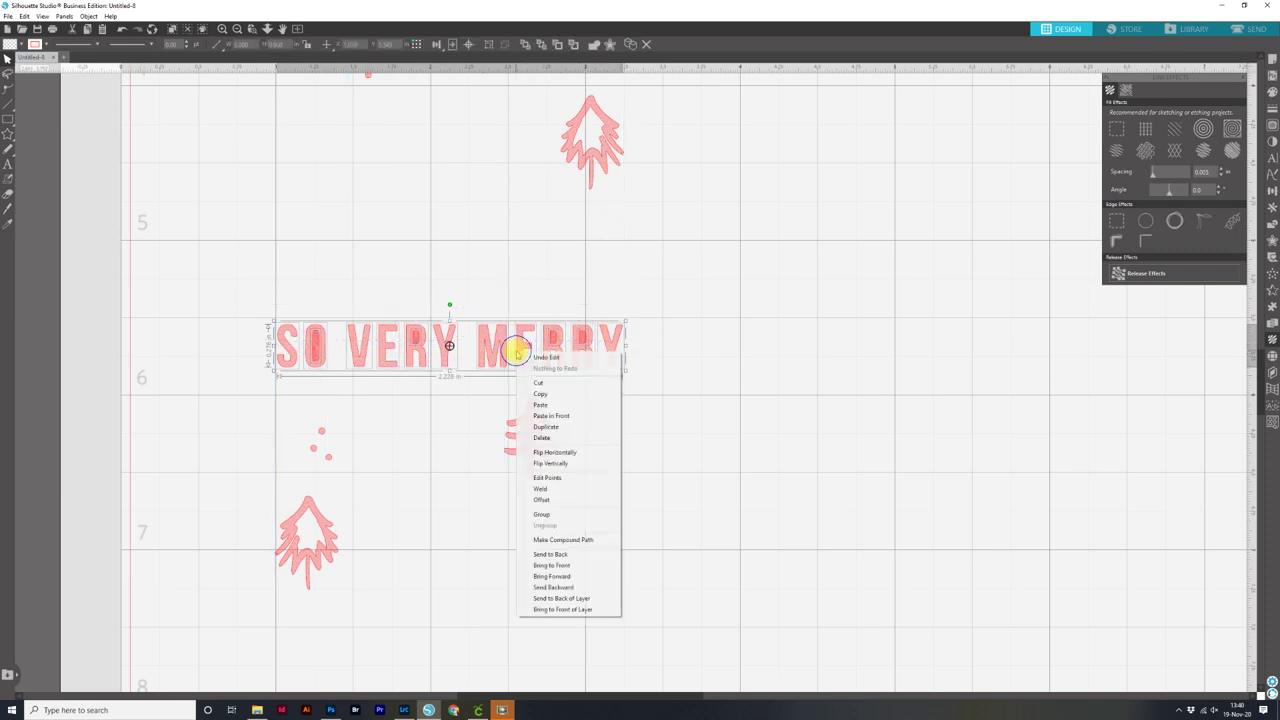
pyautogui.click(572, 540)
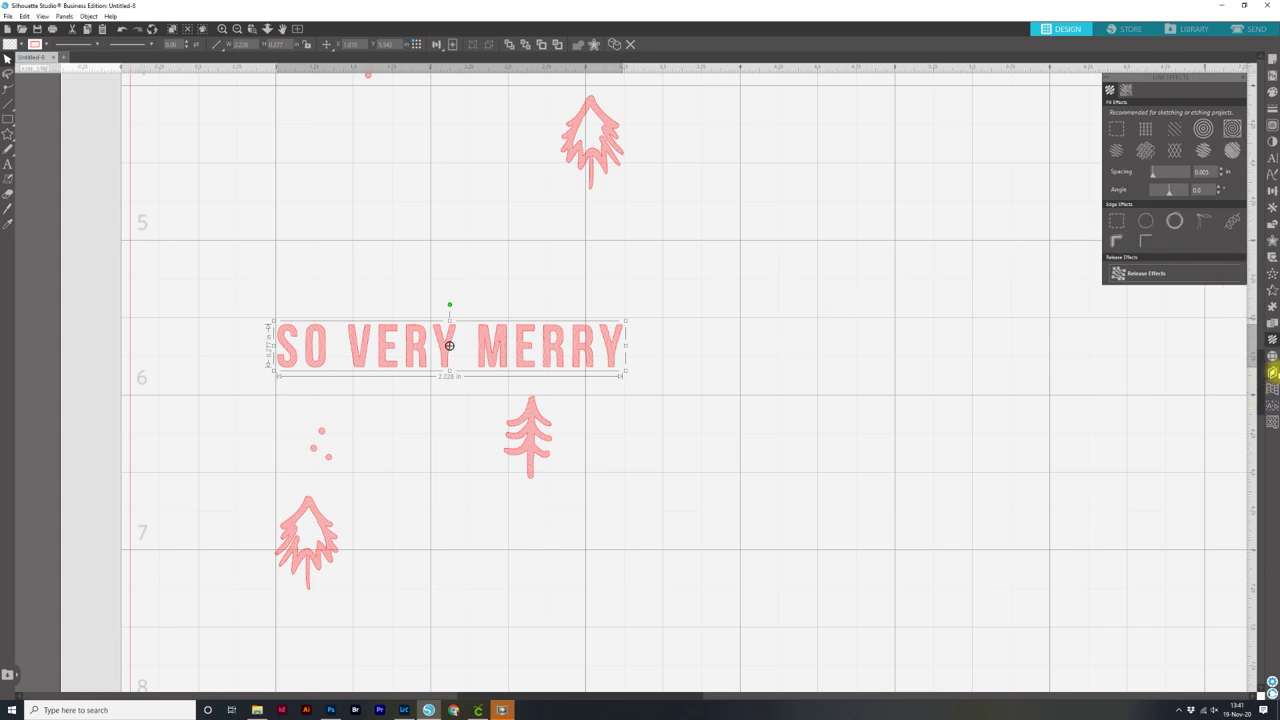
# Show the locked Layer 1 source image behind the filled shapes and view the whole design
pyautogui.click(1272, 372)
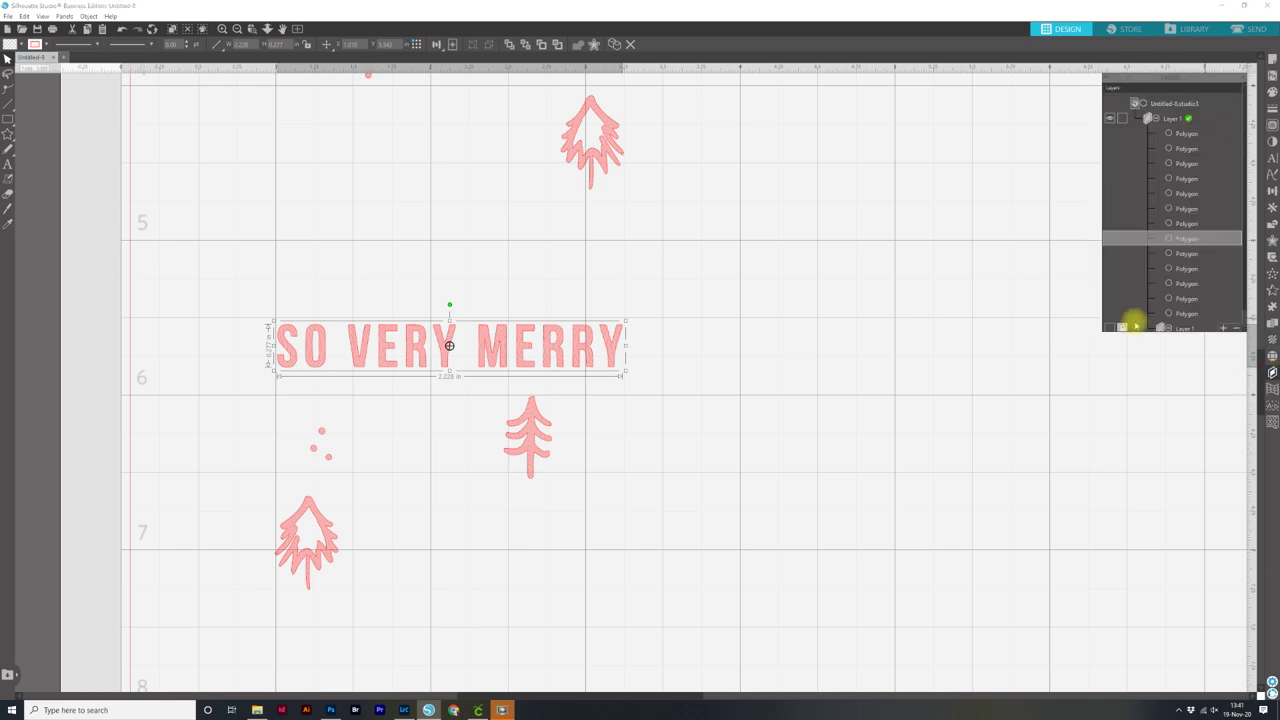
pyautogui.click(1110, 328)
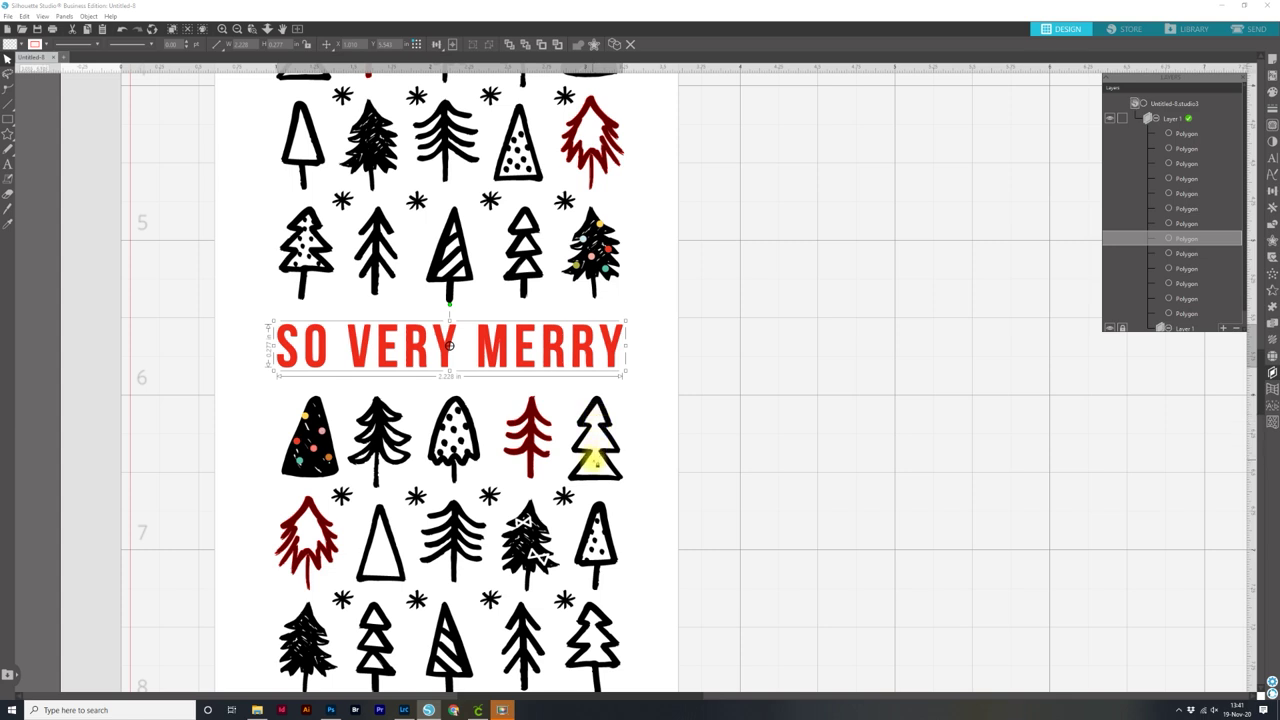
pyautogui.hotkey('ctrl', '-')
pyautogui.hotkey('ctrl', '-')
pyautogui.hotkey('ctrl', '-')
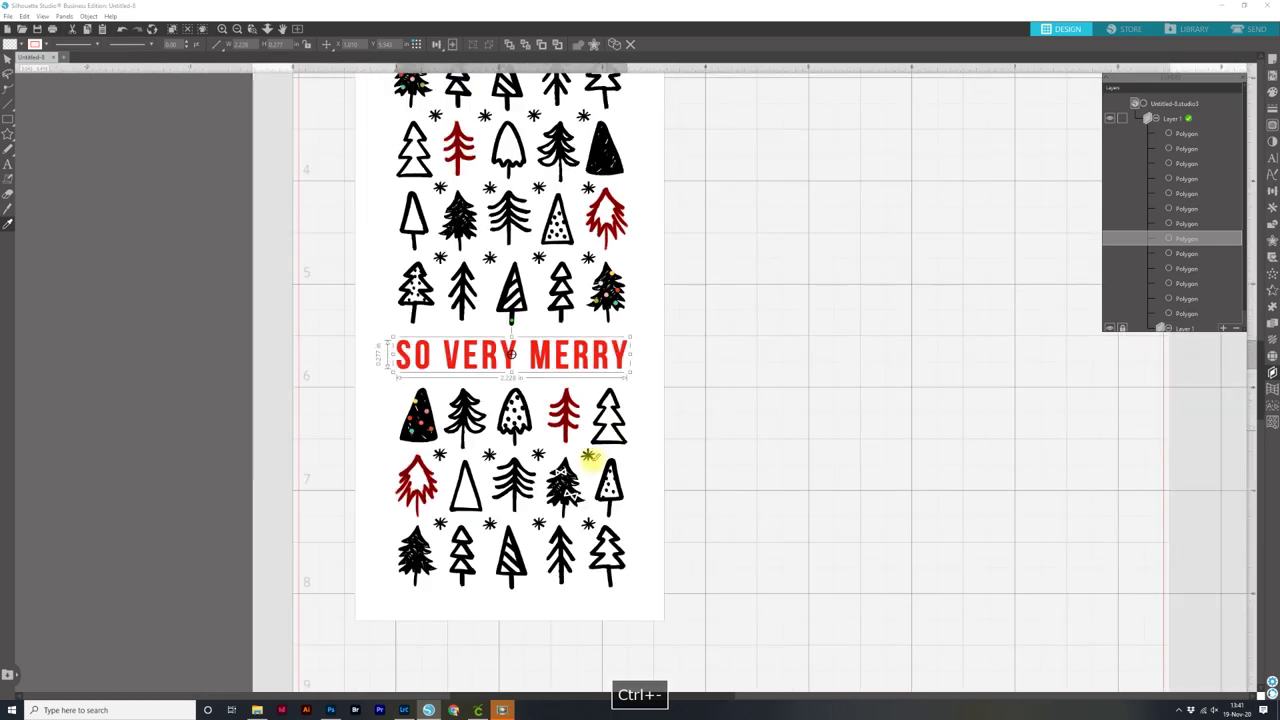
pyautogui.press('space')
pyautogui.moveTo(689, 337); pyautogui.dragTo(634, 455)
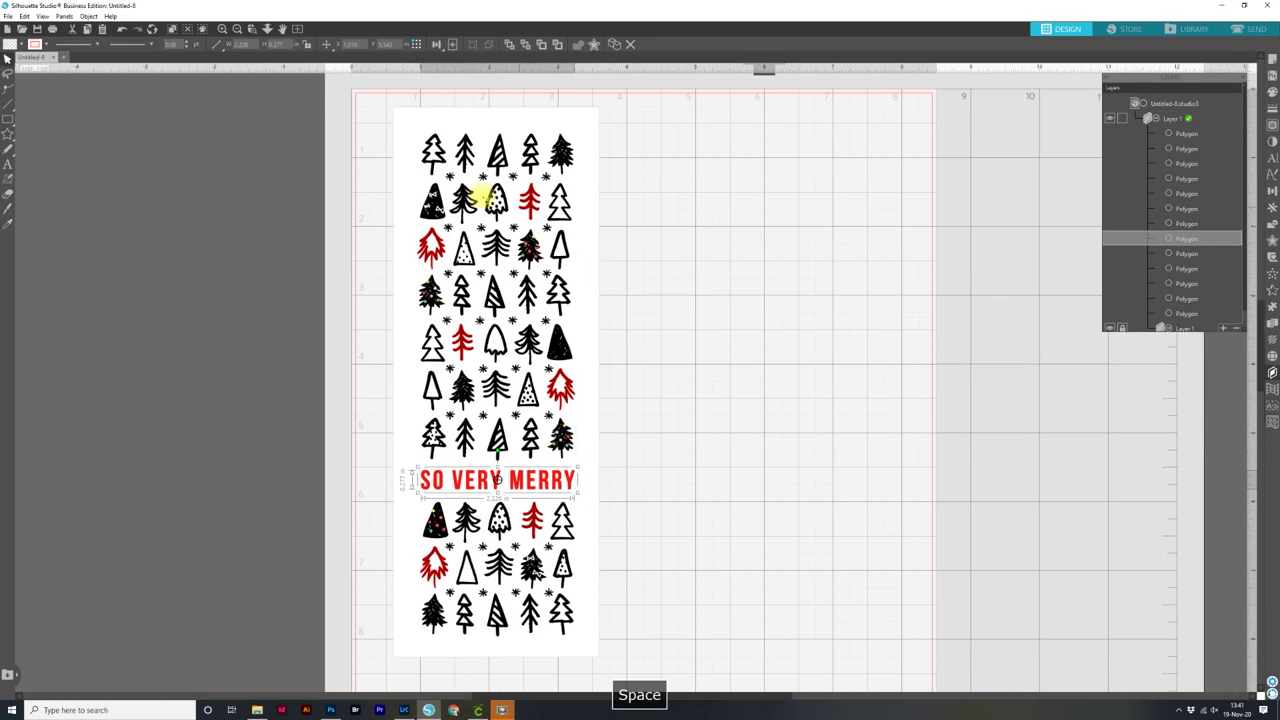
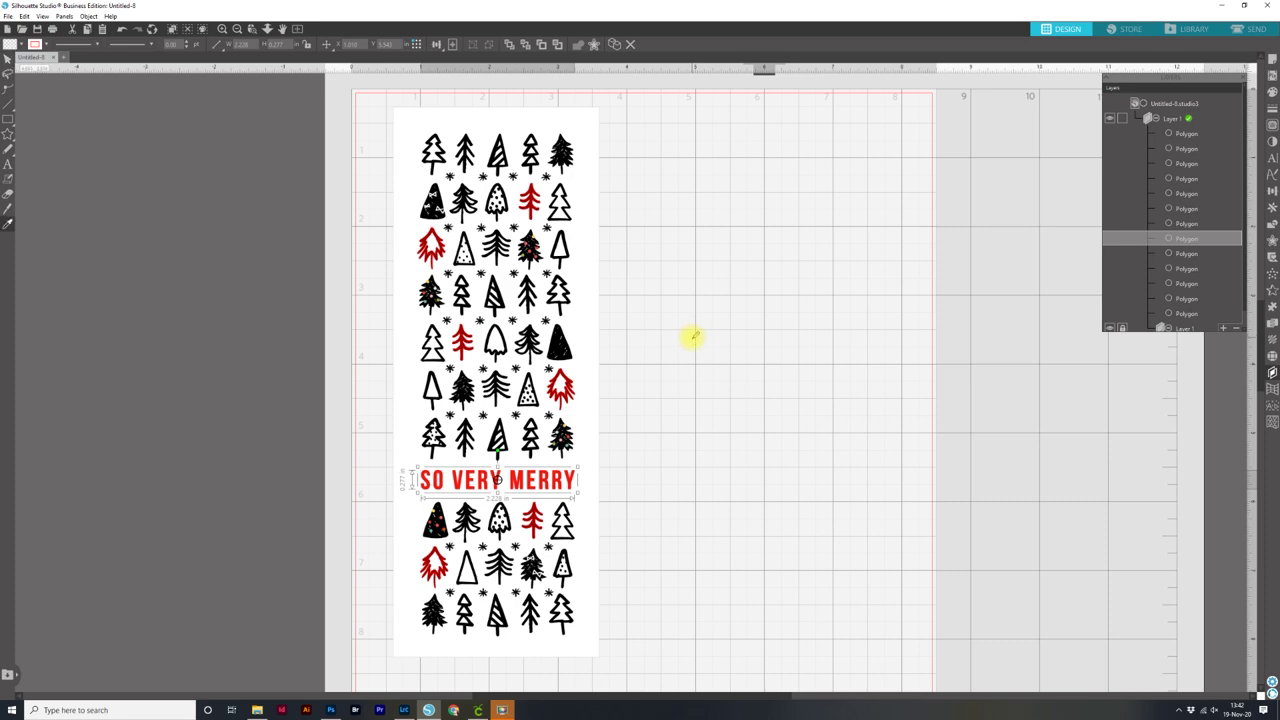
# Enlarge the filled circle on the teal ornament of the third-row decorated tree to about 0.05 in and centre it over the ornament
pyautogui.hotkey('ctrl', '=')
pyautogui.hotkey('ctrl', '=')
pyautogui.hotkey('ctrl', '=')
pyautogui.hotkey('ctrl', '=')
pyautogui.moveTo(484, 211); pyautogui.dragTo(651, 531)
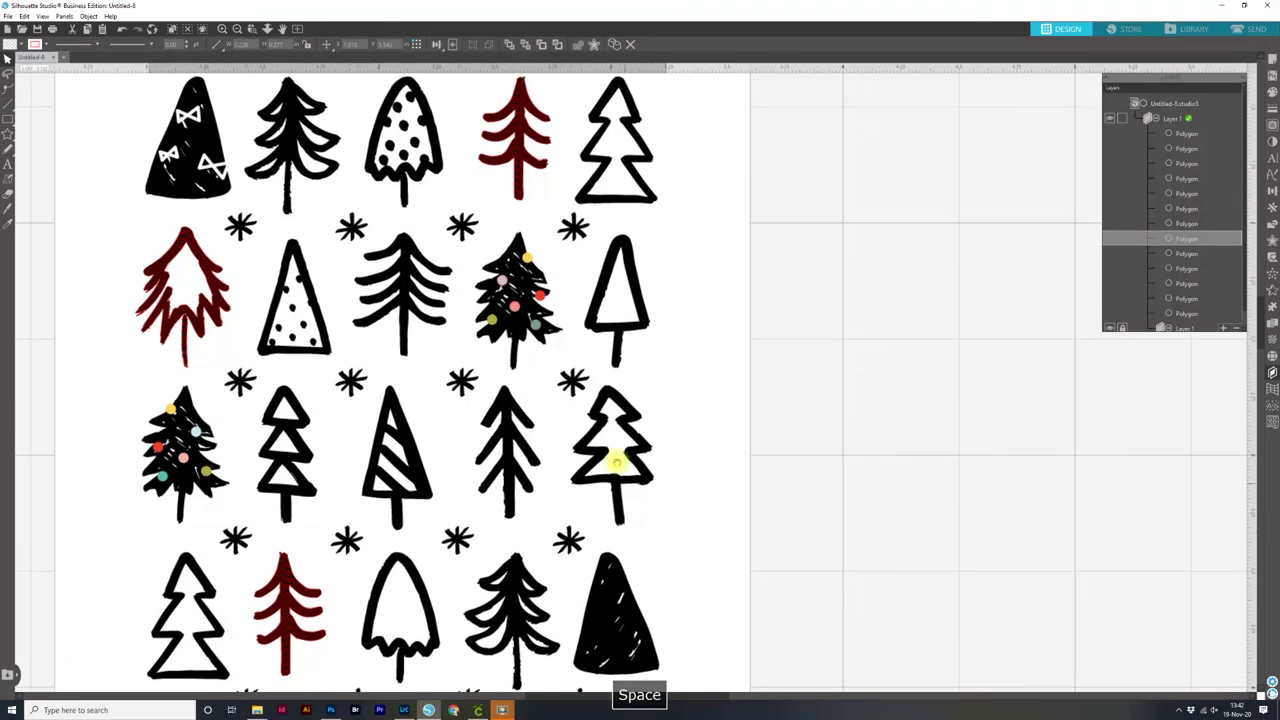
pyautogui.hotkey('ctrl', '=')
pyautogui.hotkey('ctrl', '=')
pyautogui.moveTo(503, 374); pyautogui.dragTo(572, 480)
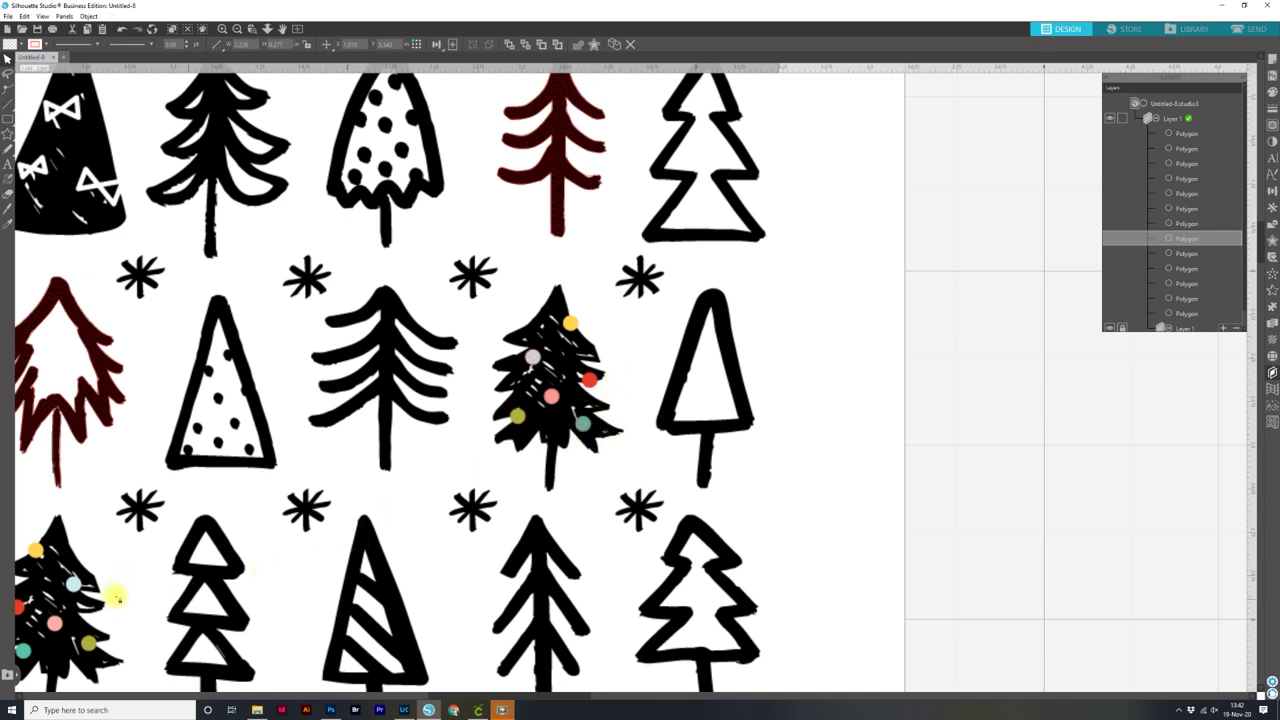
pyautogui.hotkey('ctrl', '=')
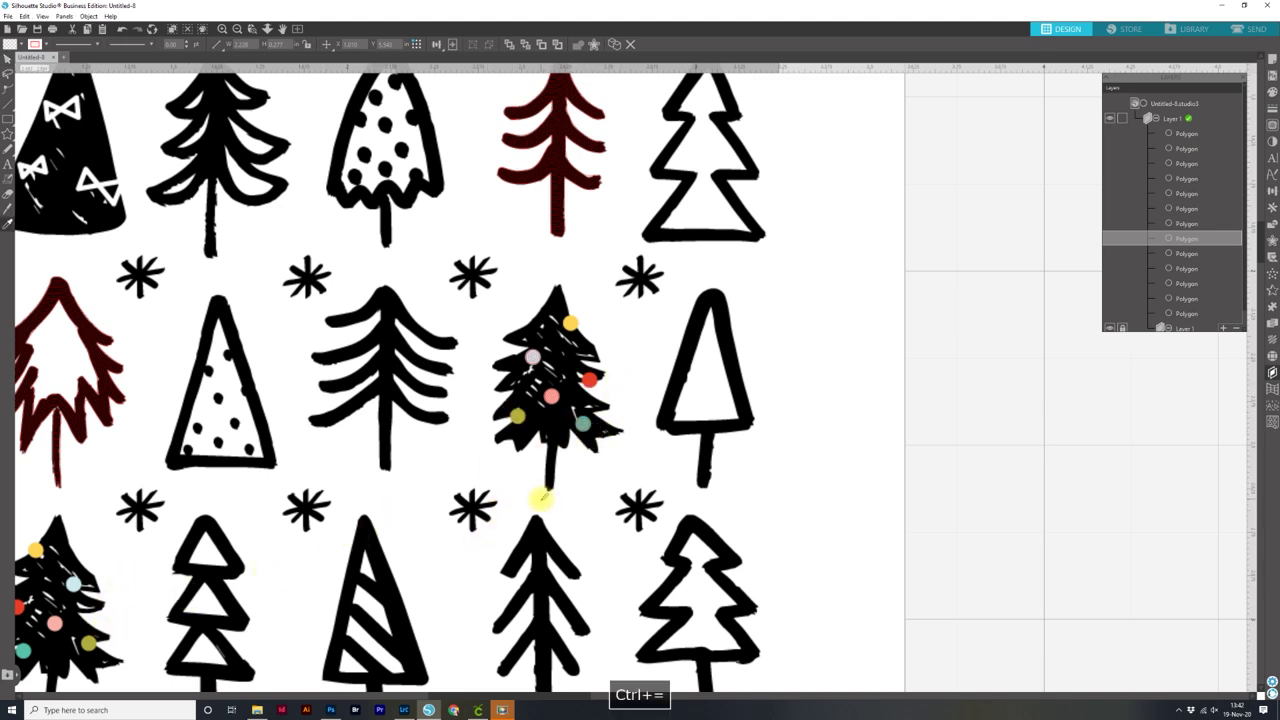
pyautogui.hotkey('ctrl', '=')
pyautogui.press('space')
pyautogui.moveTo(506, 444); pyautogui.dragTo(530, 371)
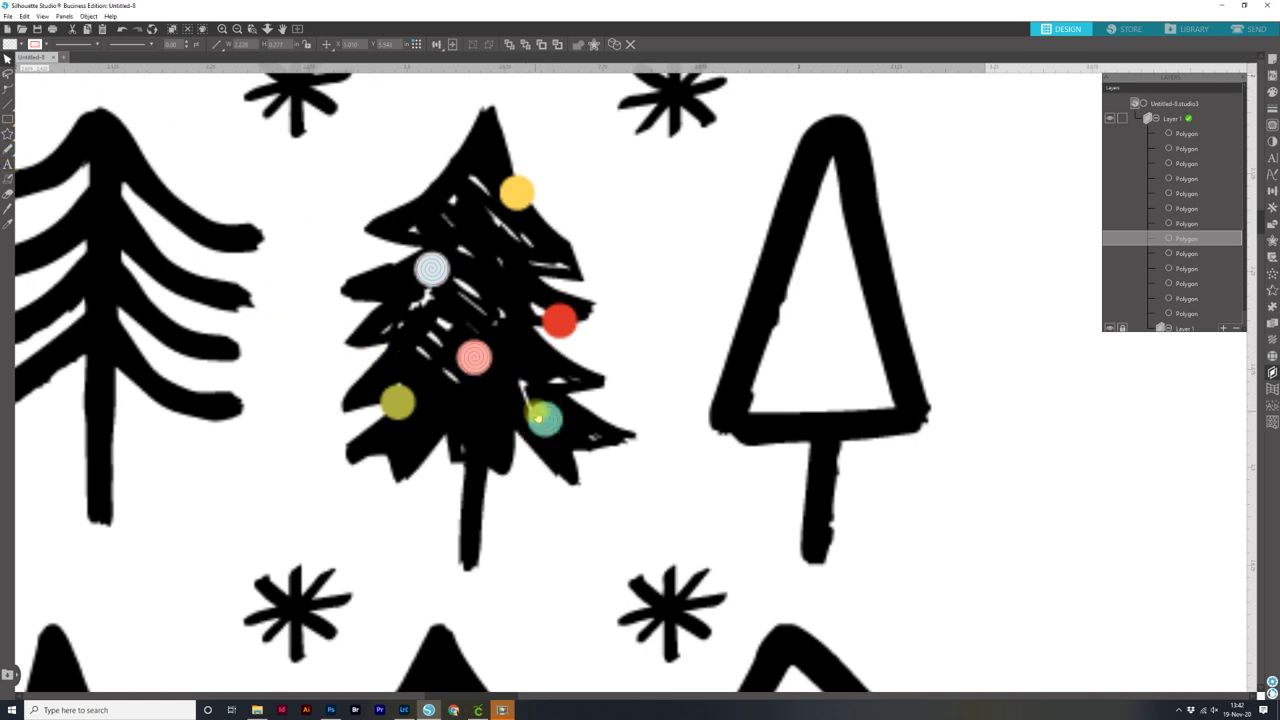
pyautogui.click(545, 421)
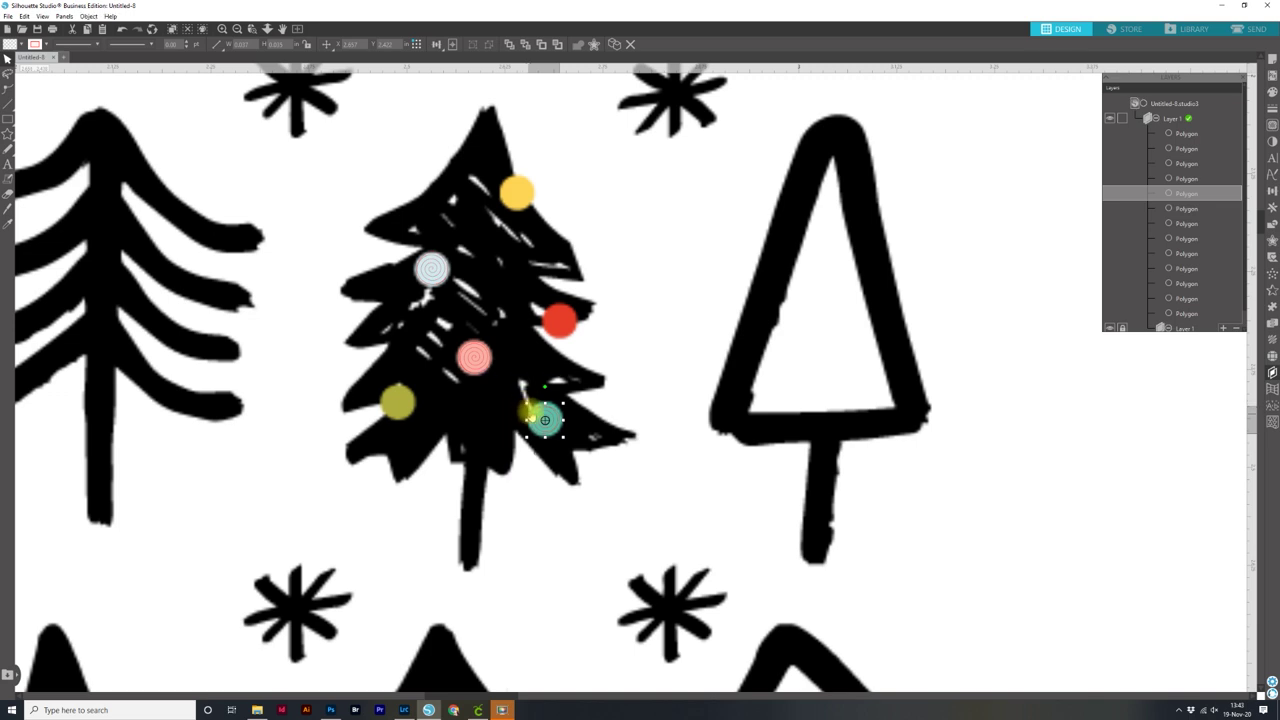
pyautogui.moveTo(521, 388); pyautogui.dragTo(522, 397)
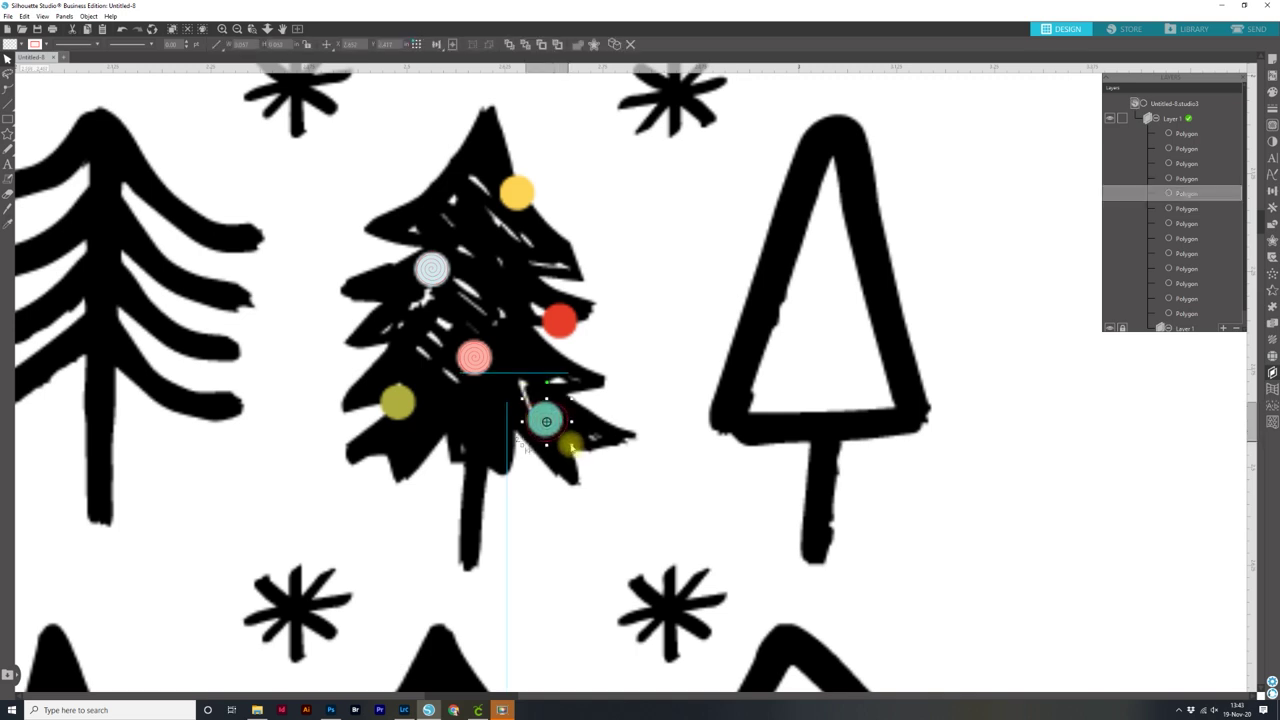
pyautogui.moveTo(538, 401); pyautogui.dragTo(541, 405)
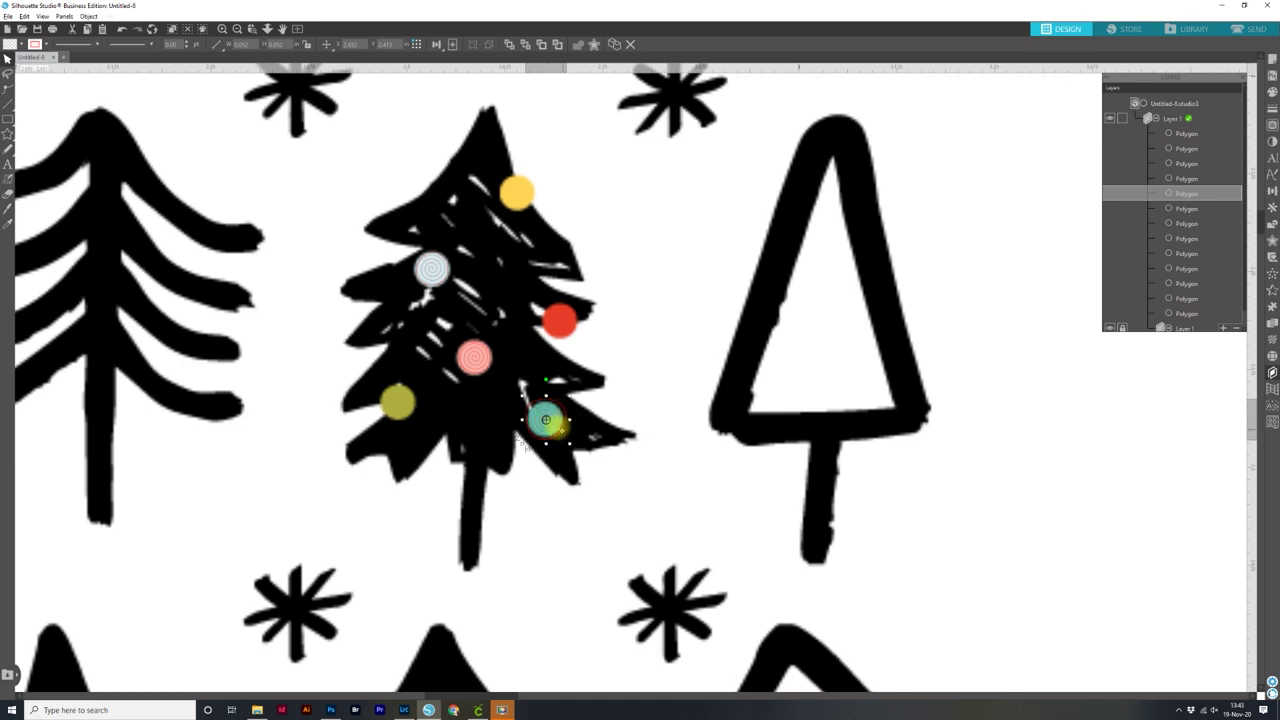
# Place a copy of the enlarged circle over the olive ornament of the same tree and nudge it into horizontal alignment
pyautogui.click(400, 402)
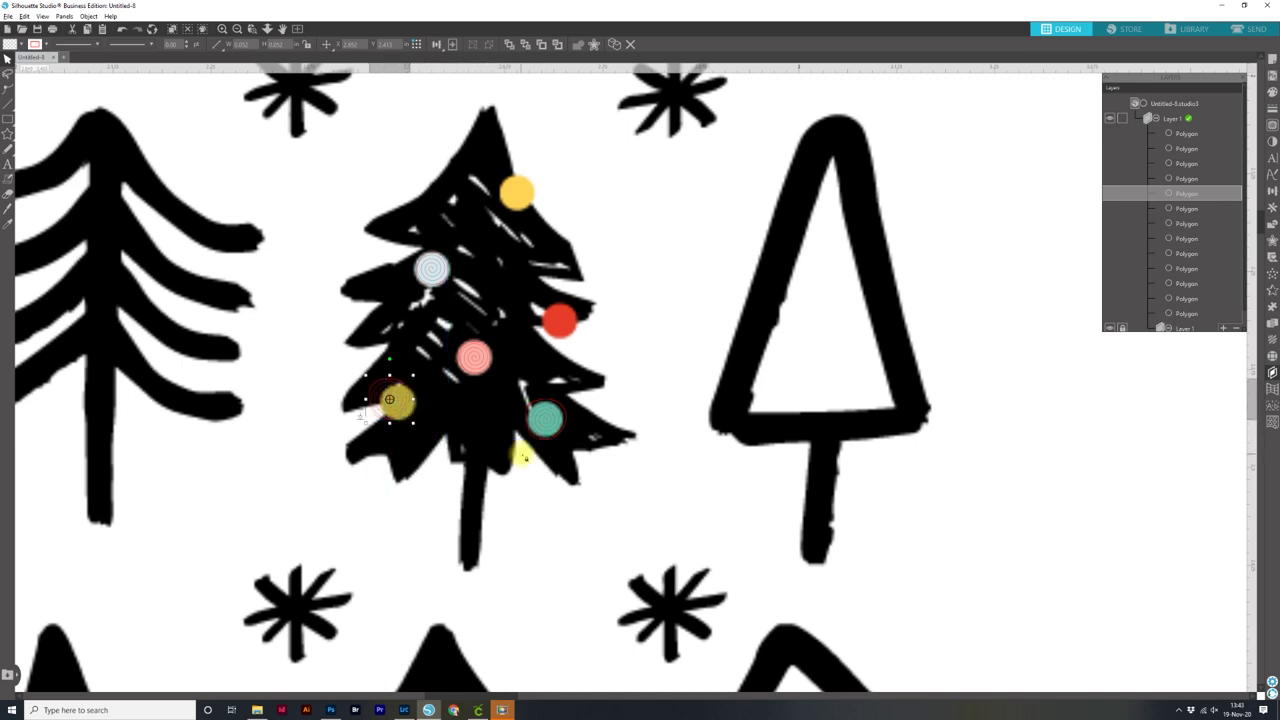
pyautogui.press('Right')
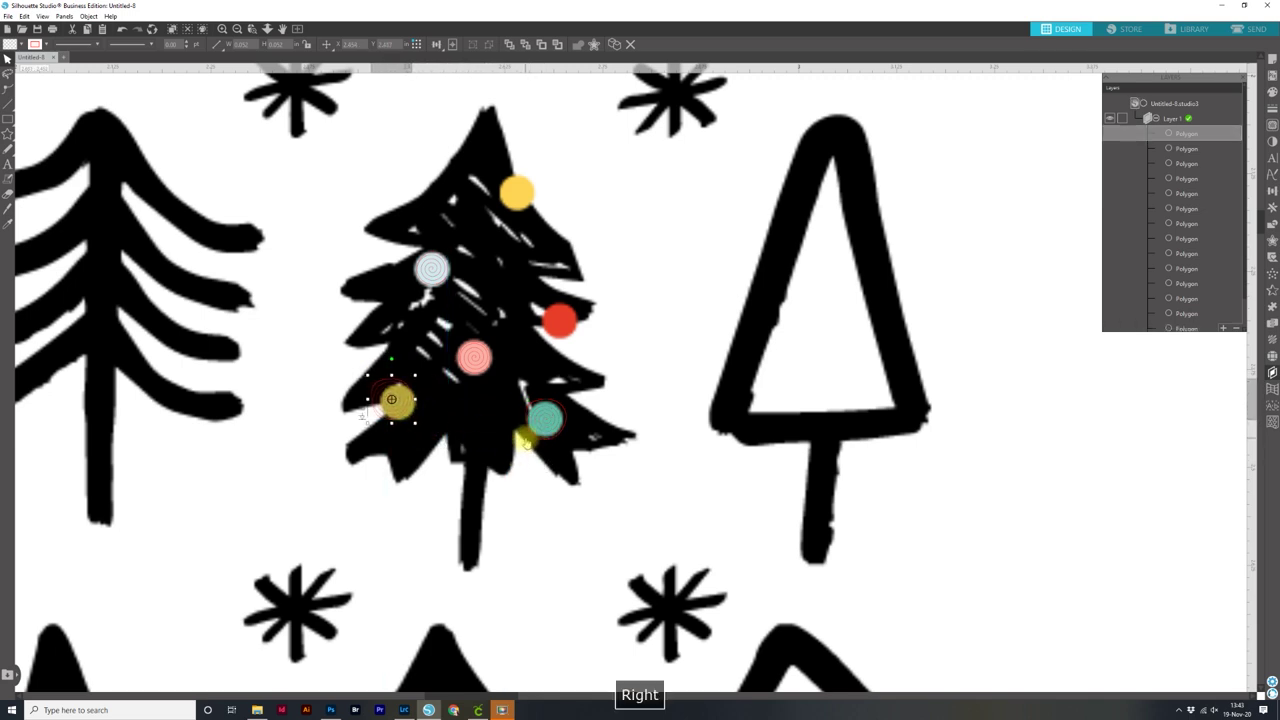
pyautogui.press('Right')
pyautogui.press('Right')
pyautogui.press('Right')
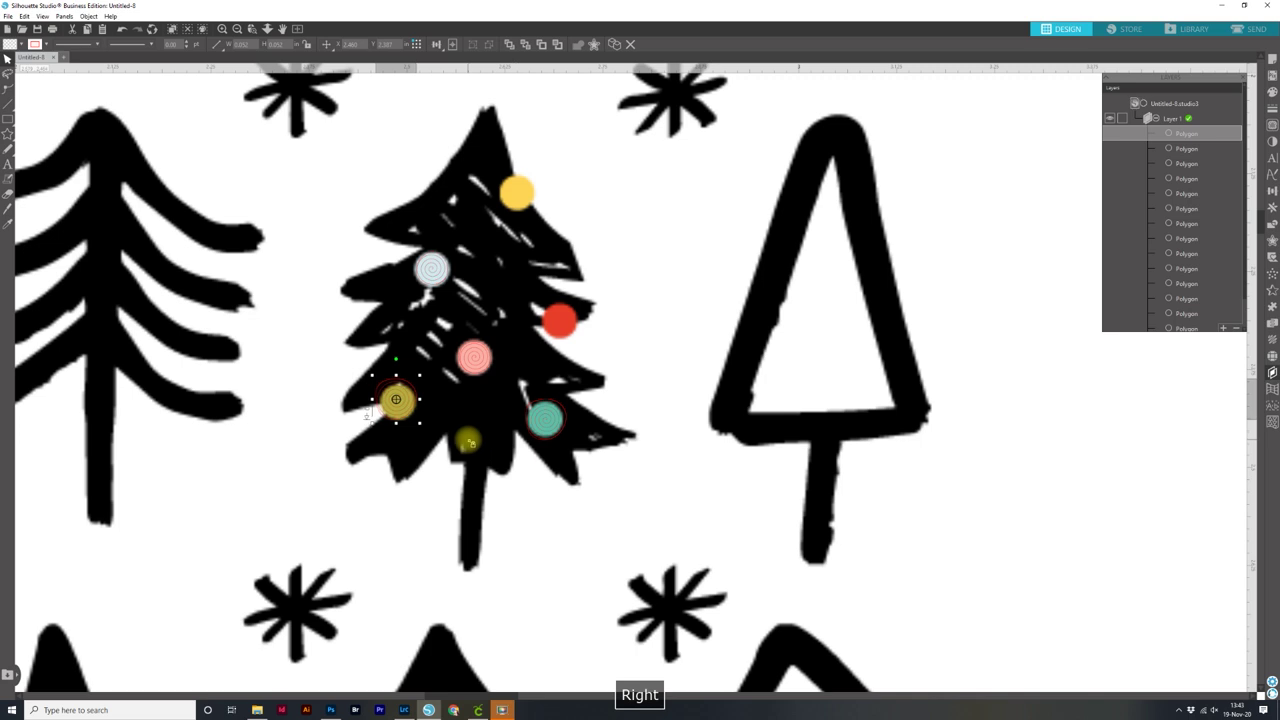
# Nudge the circle copy down and right to centre it on the olive ornament, and rotate it about a quarter turn clockwise
pyautogui.press('Down')
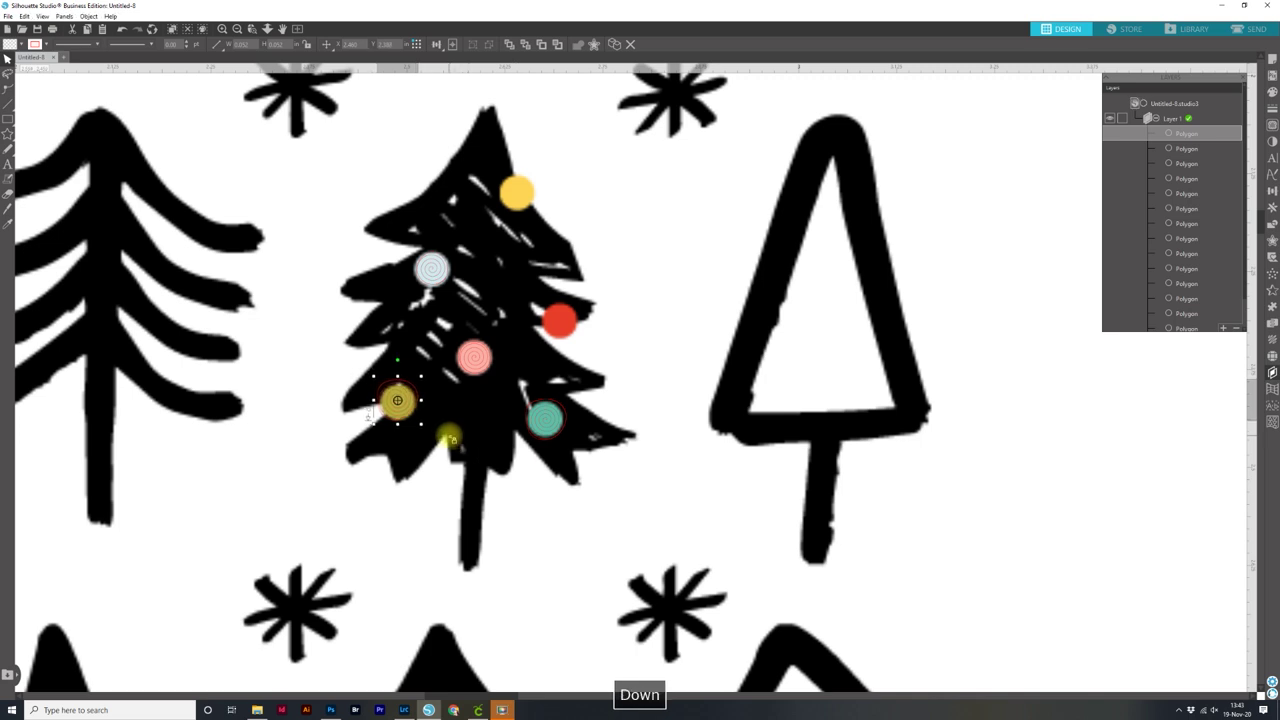
pyautogui.press('Down')
pyautogui.press('Right')
pyautogui.press('Down')
pyautogui.press('Right')
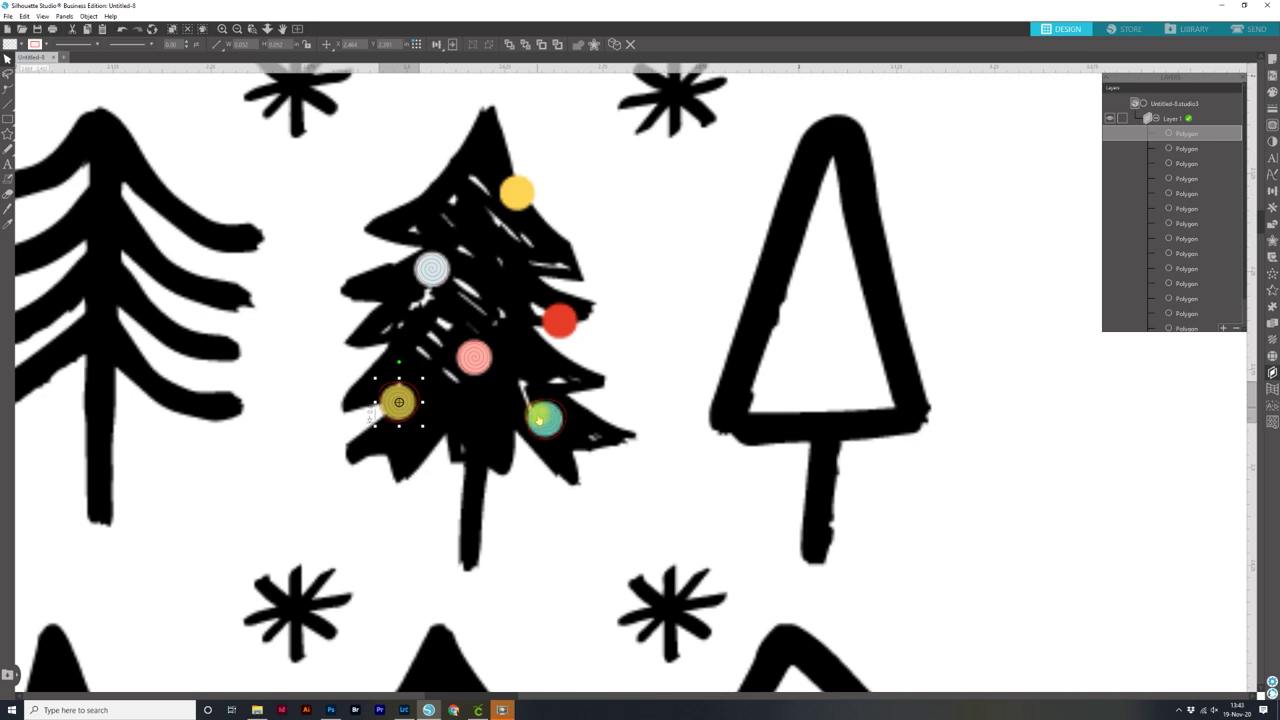
pyautogui.moveTo(523, 383); pyautogui.dragTo(498, 360)
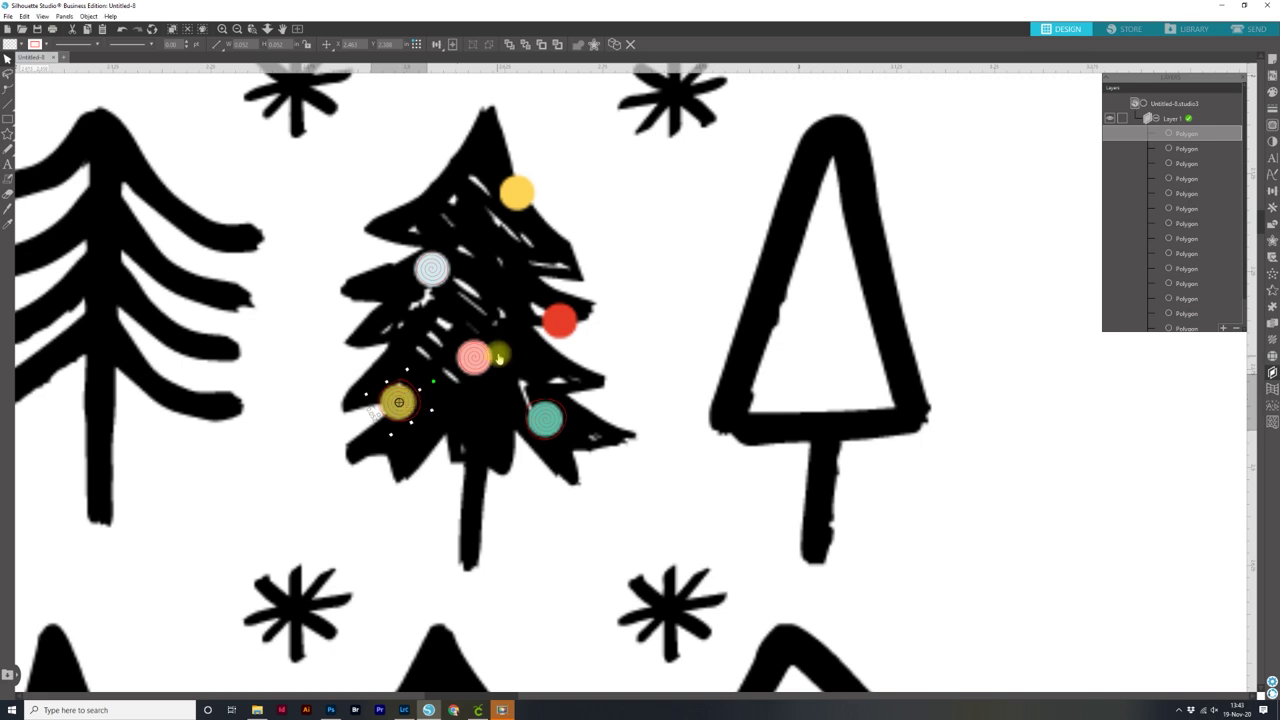
# Fit a circle copy over the tree's red ornament and slightly enlarge the circle on the light blue ornament
pyautogui.click(474, 357)
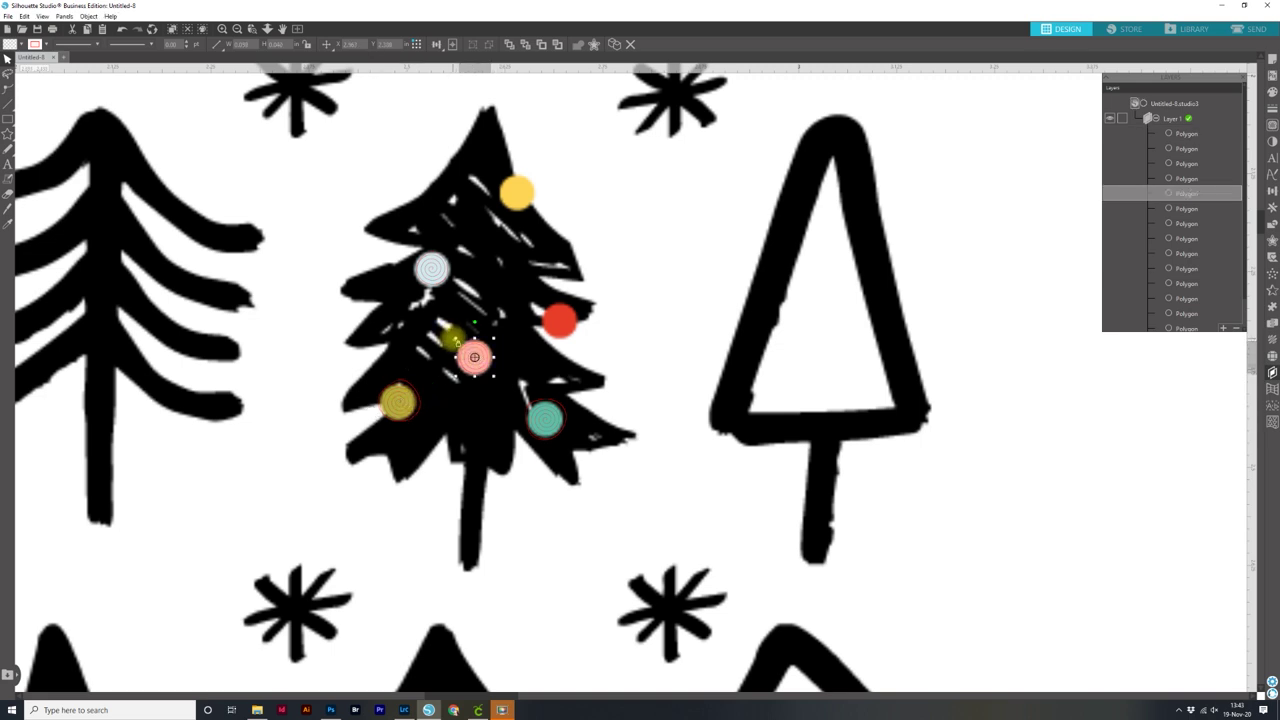
pyautogui.moveTo(455, 340); pyautogui.dragTo(570, 335)
pyautogui.press('Right')
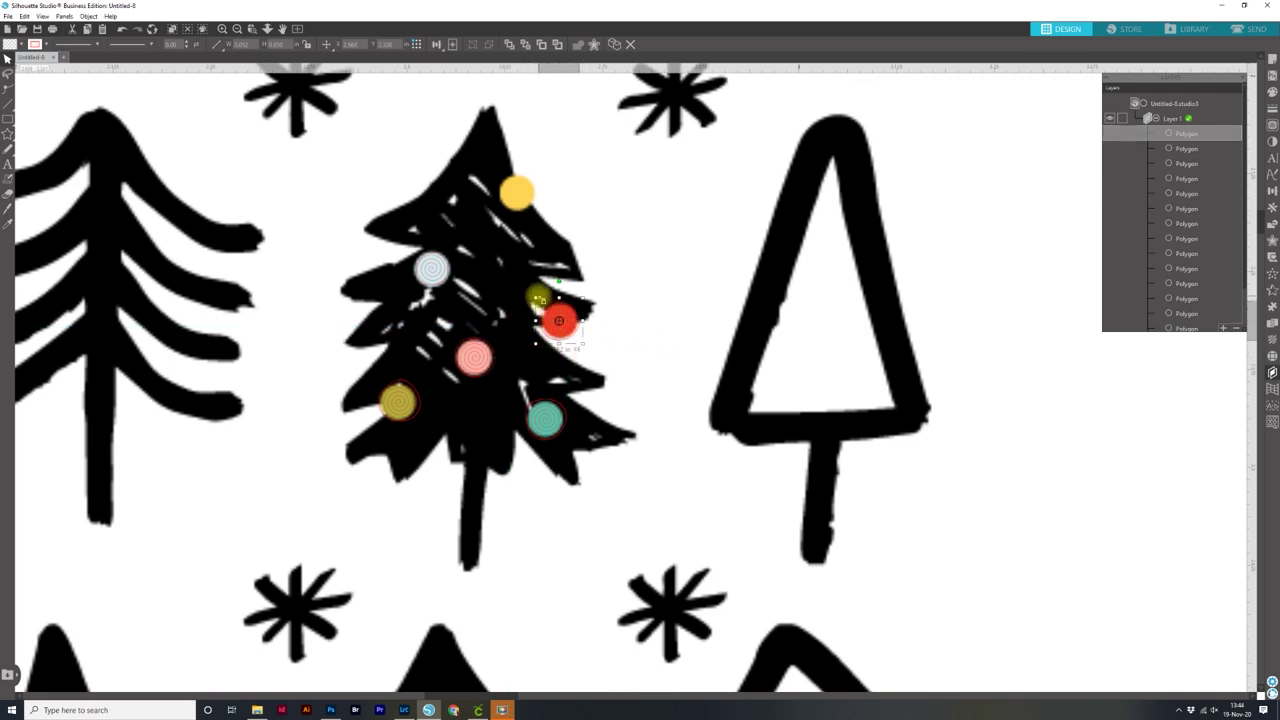
pyautogui.moveTo(535, 295); pyautogui.dragTo(537, 300)
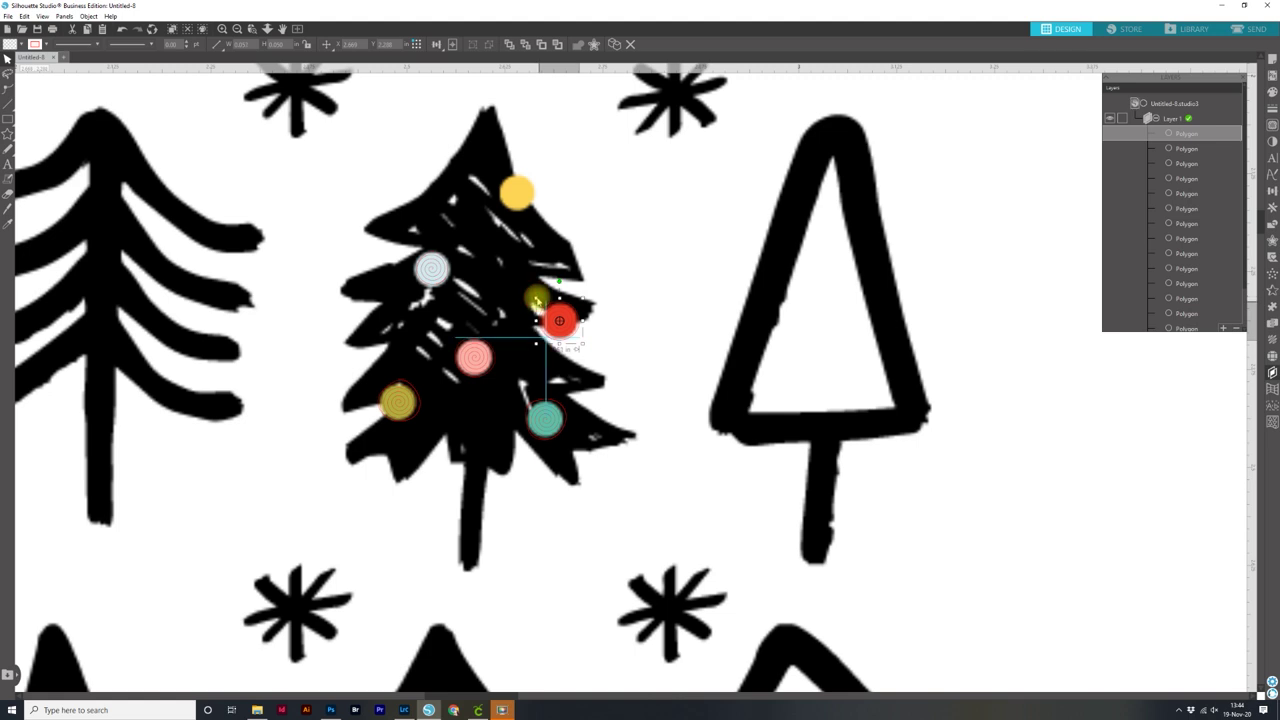
pyautogui.click(424, 269)
pyautogui.moveTo(412, 245); pyautogui.dragTo(409, 245)
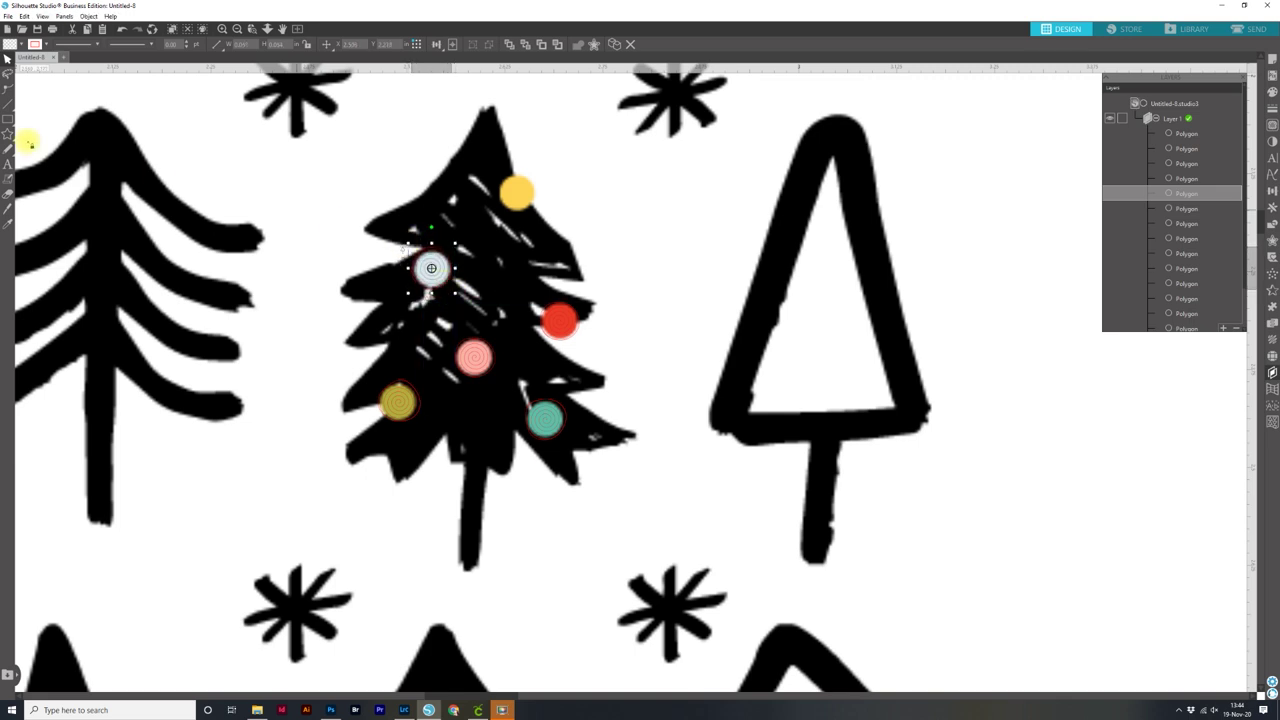
pyautogui.click(622, 174)
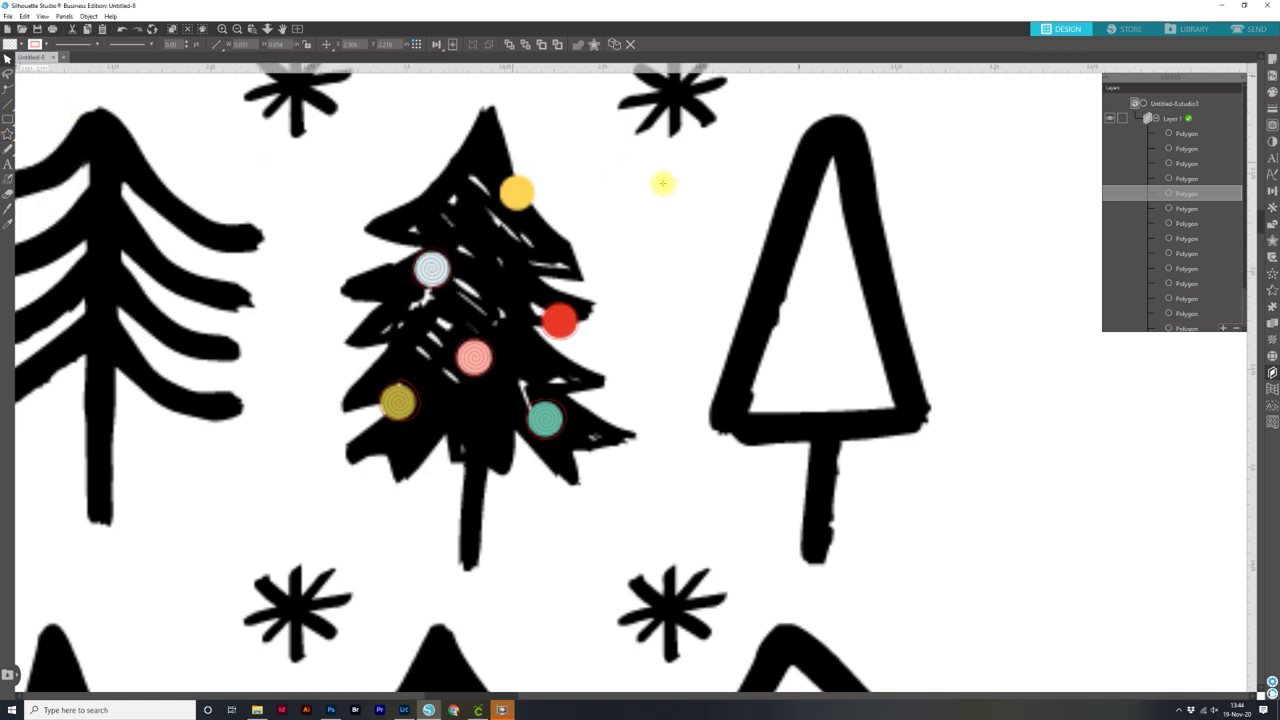
pyautogui.moveTo(603, 196); pyautogui.dragTo(650, 244)
pyautogui.hotkey('ctrl', 'z')
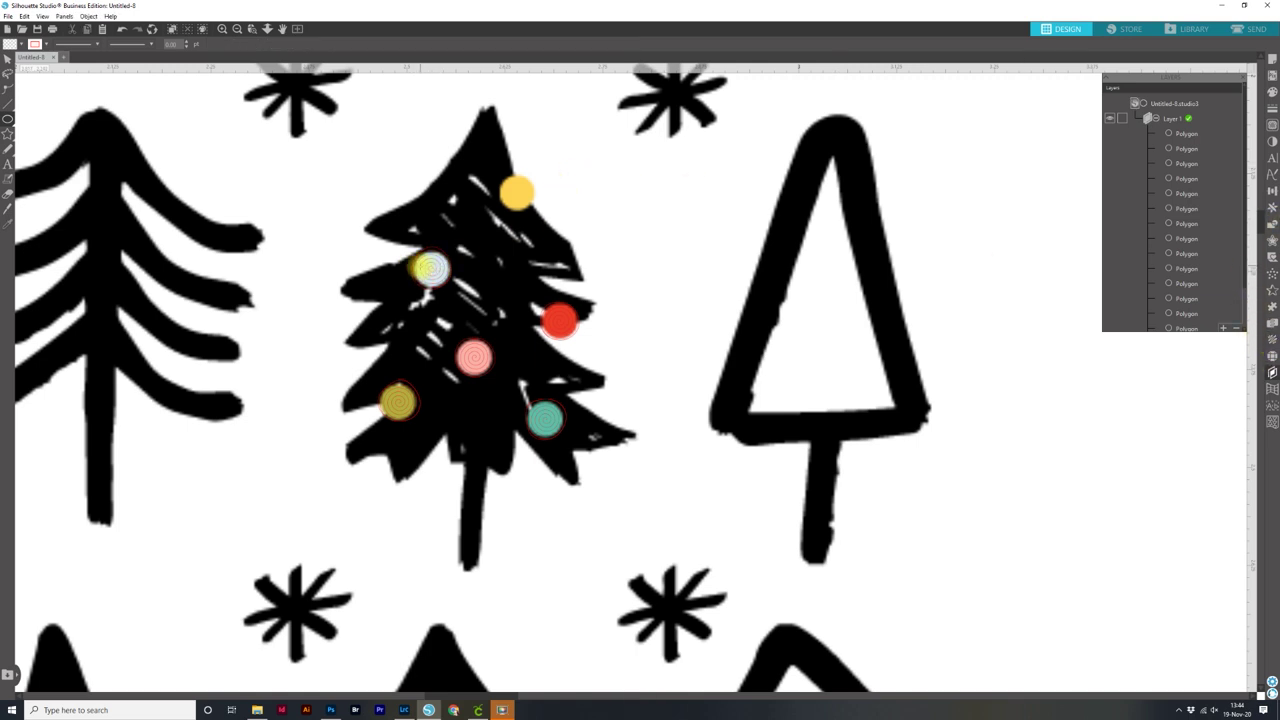
pyautogui.click(8, 58)
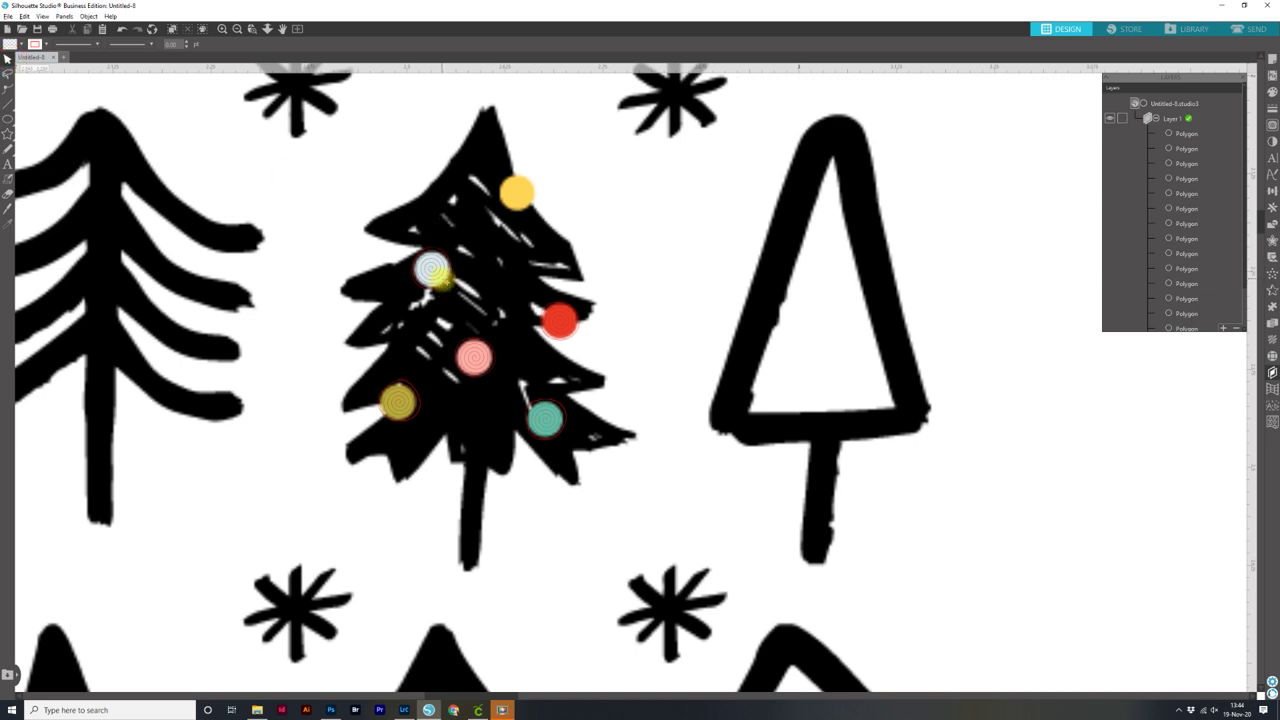
# Centre a circle copy over the yellow ornament near the treetop and rotate it clockwise
pyautogui.moveTo(516, 191); pyautogui.dragTo(514, 193)
pyautogui.press('Right')
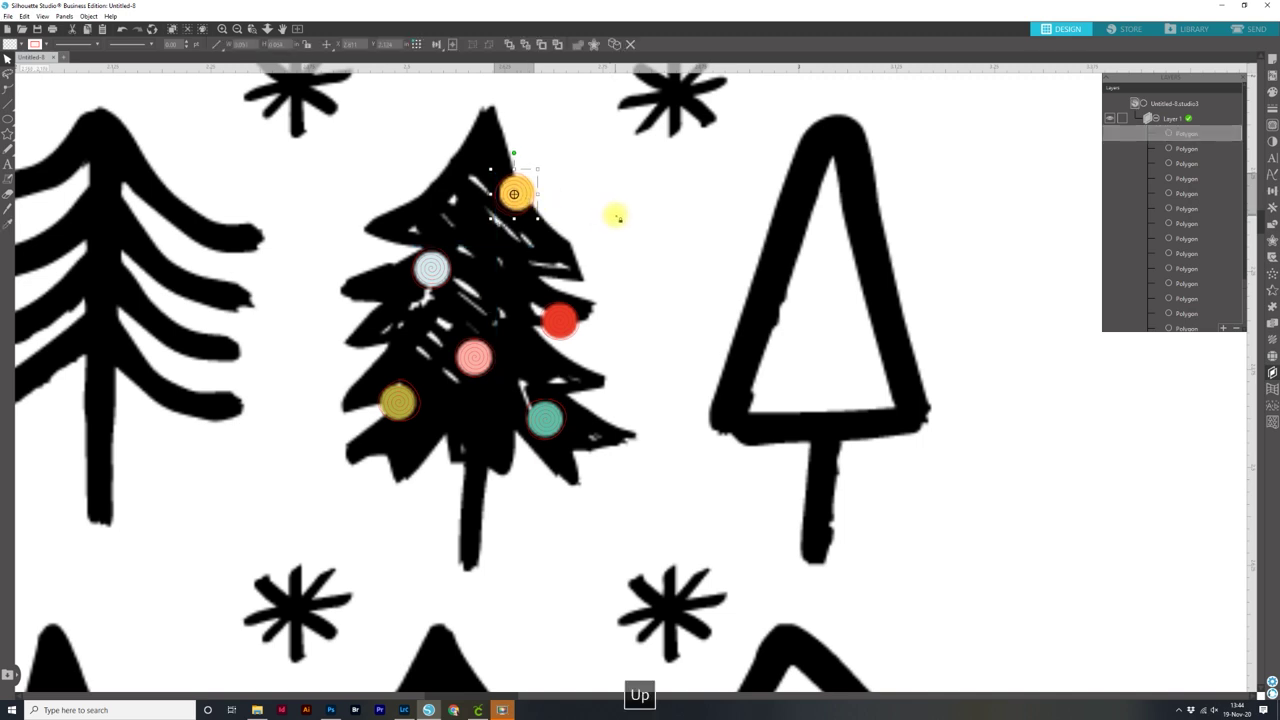
pyautogui.press('Up')
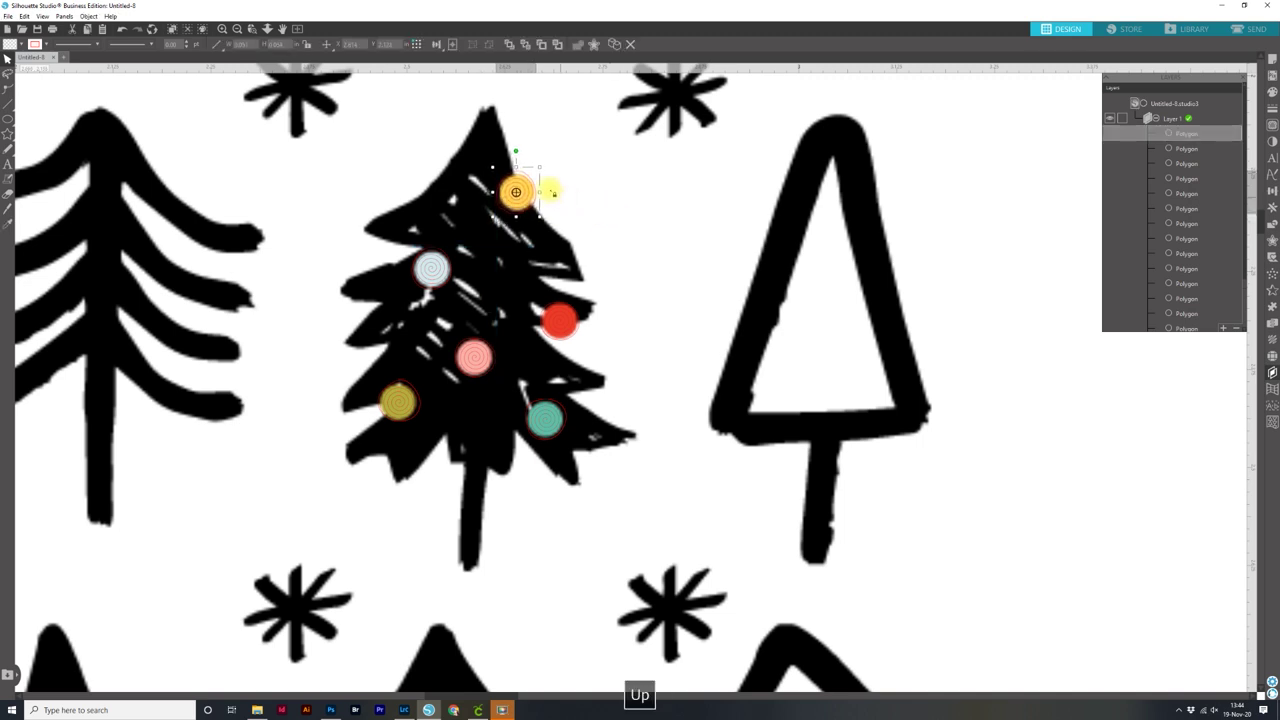
pyautogui.moveTo(540, 156); pyautogui.dragTo(549, 217)
pyautogui.press('Right')
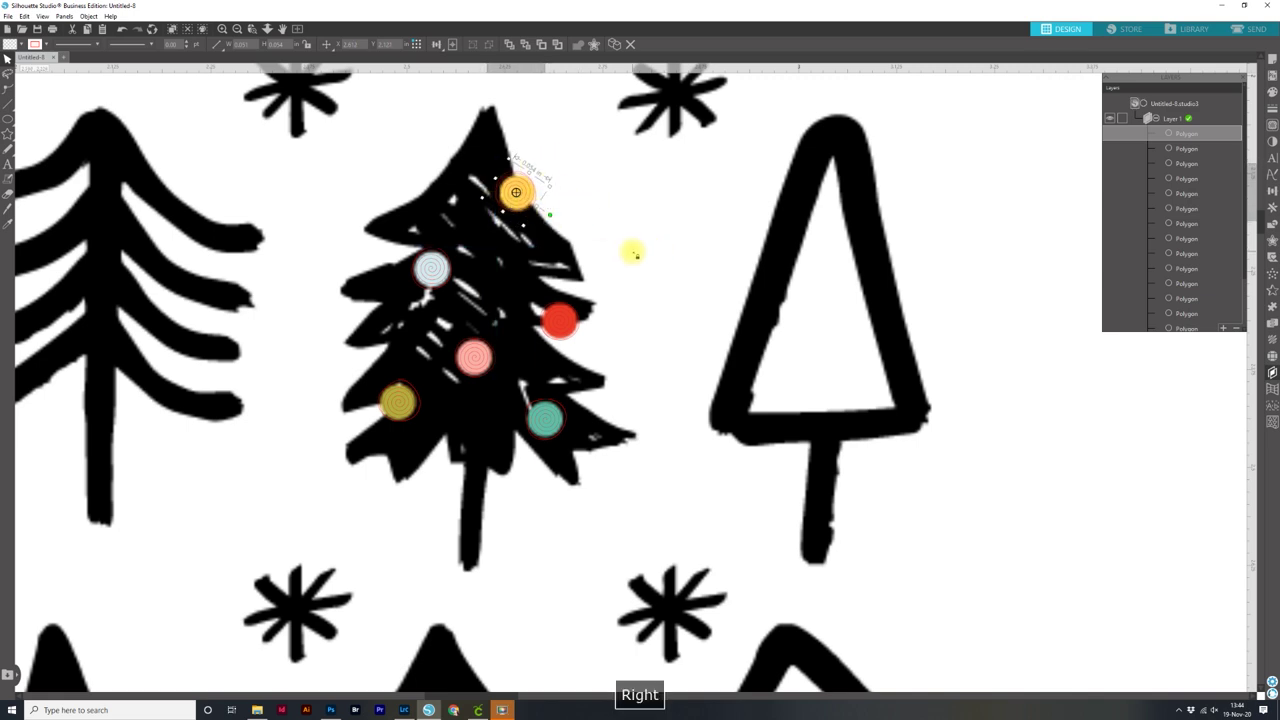
pyautogui.press('Down')
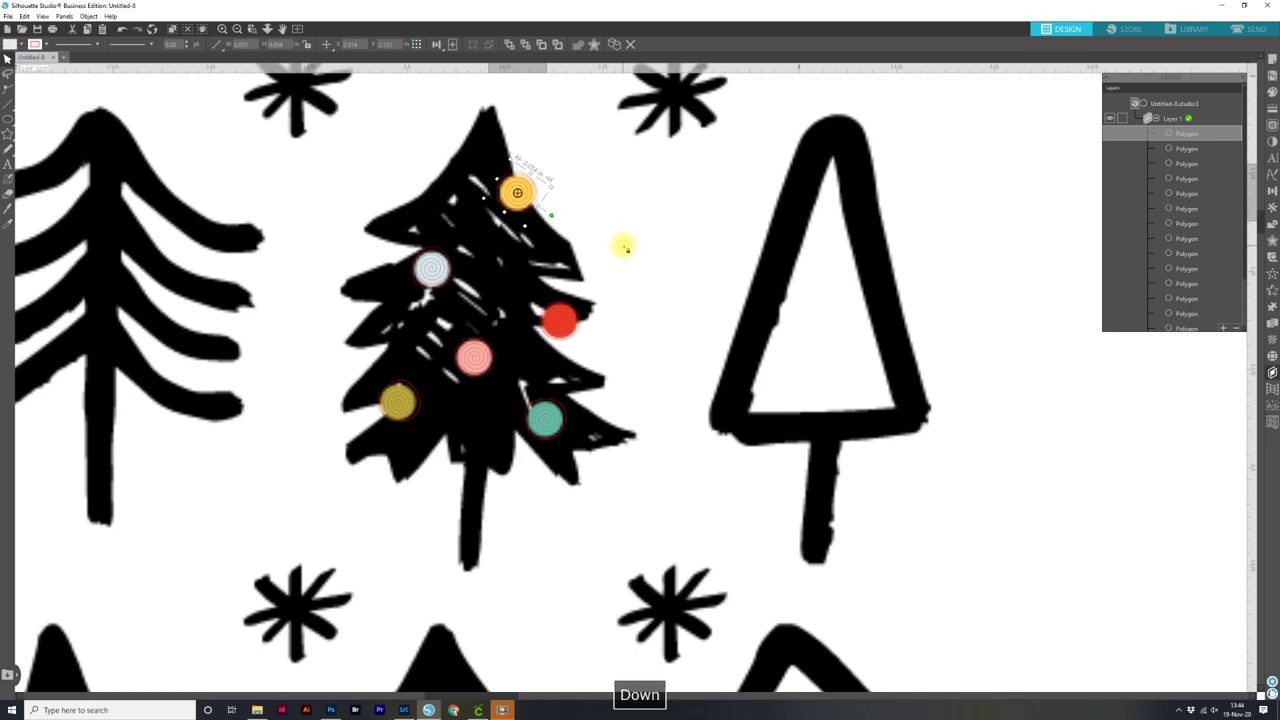
# Select all six ornament circles on the decorated tree and group them
pyautogui.click(494, 300)
pyautogui.moveTo(484, 289); pyautogui.dragTo(381, 329)
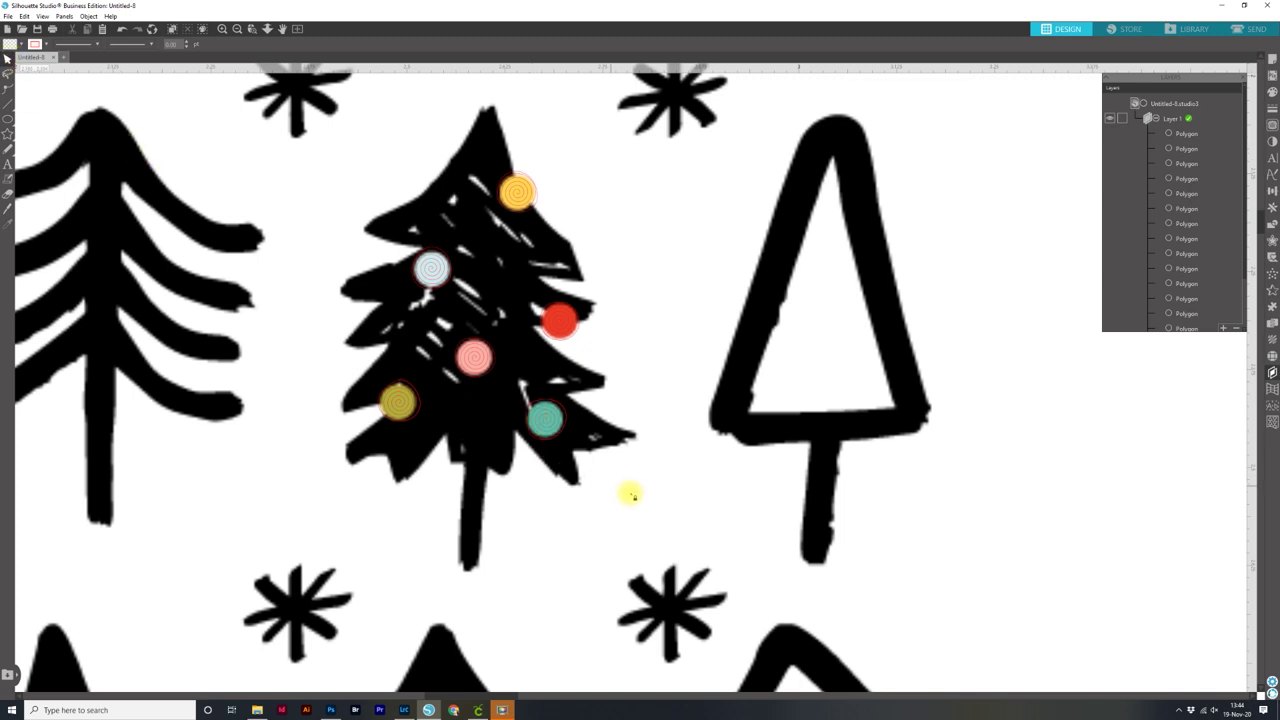
pyautogui.moveTo(656, 500); pyautogui.dragTo(331, 146)
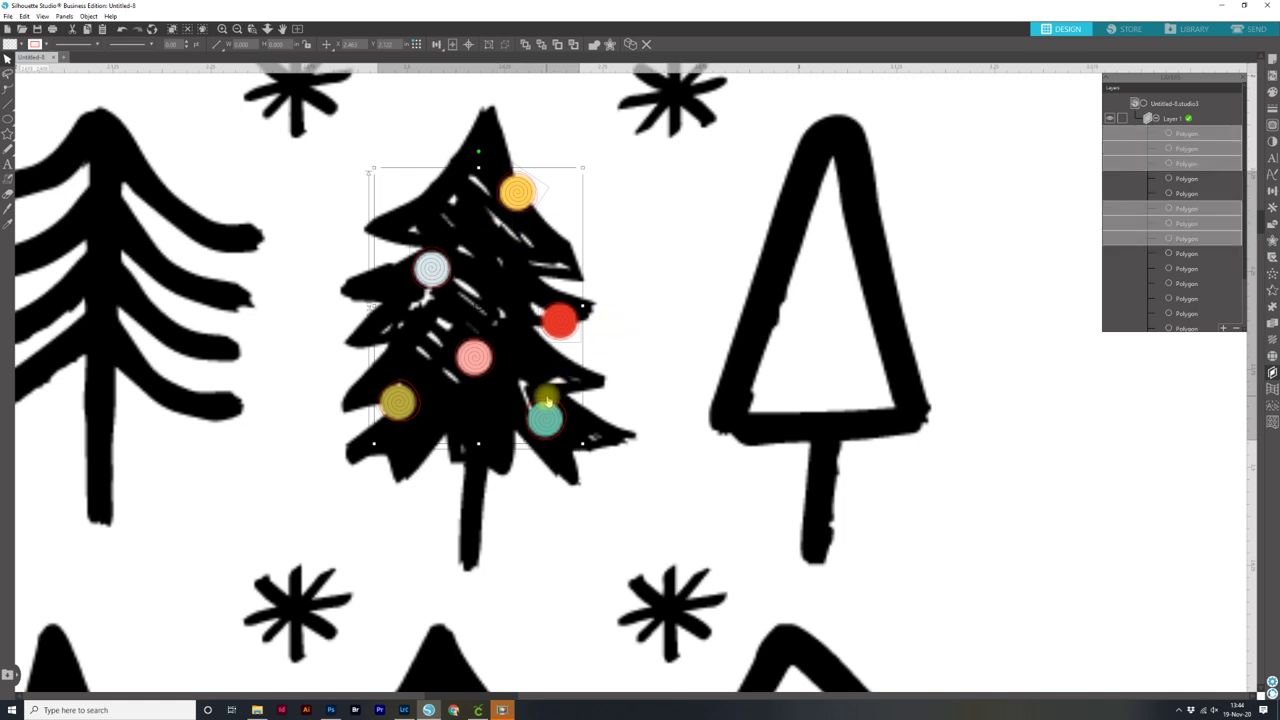
pyautogui.hotkey('ctrl', 'g')
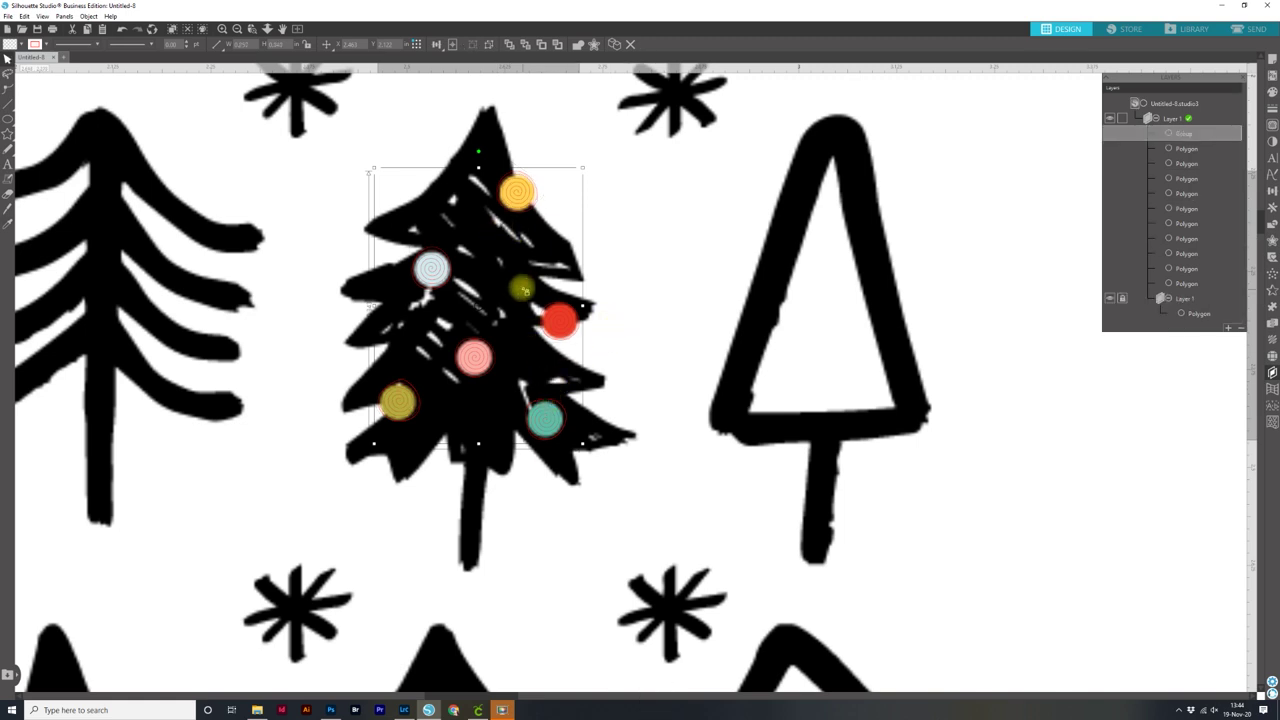
pyautogui.rightClick(524, 290)
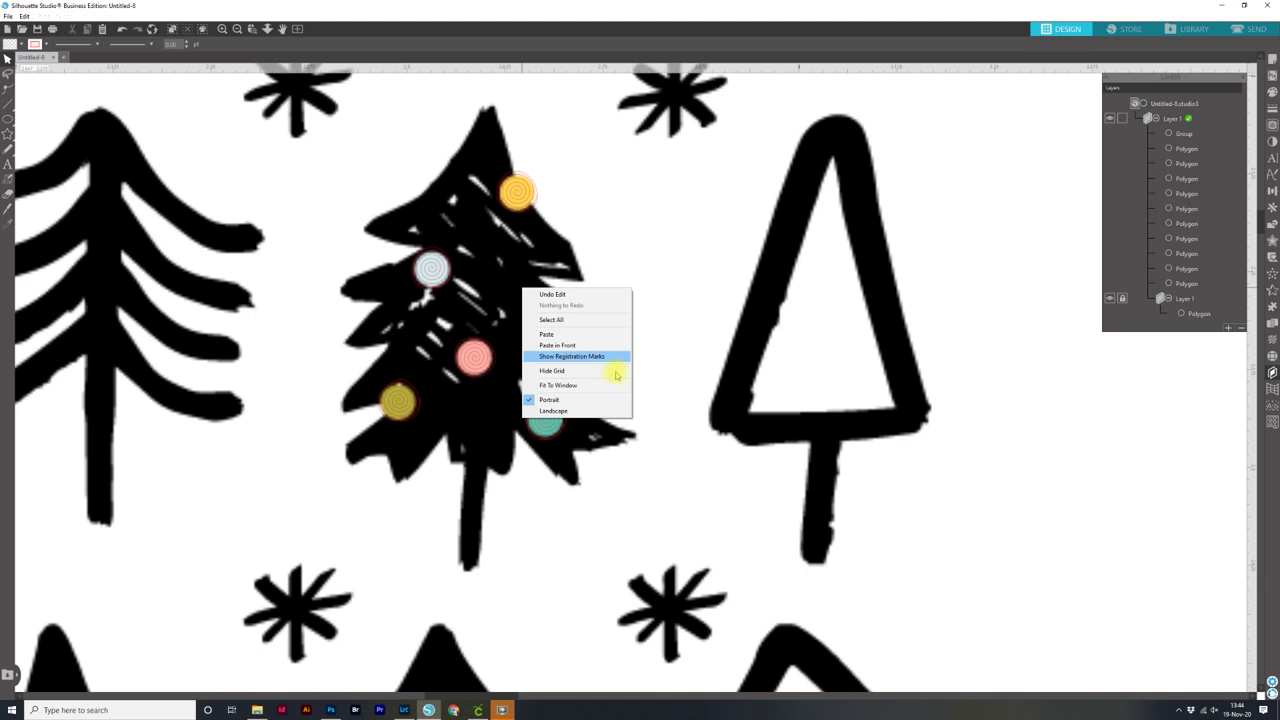
pyautogui.click(634, 409)
pyautogui.moveTo(549, 429); pyautogui.dragTo(663, 466)
pyautogui.hotkey('ctrl', 'z')
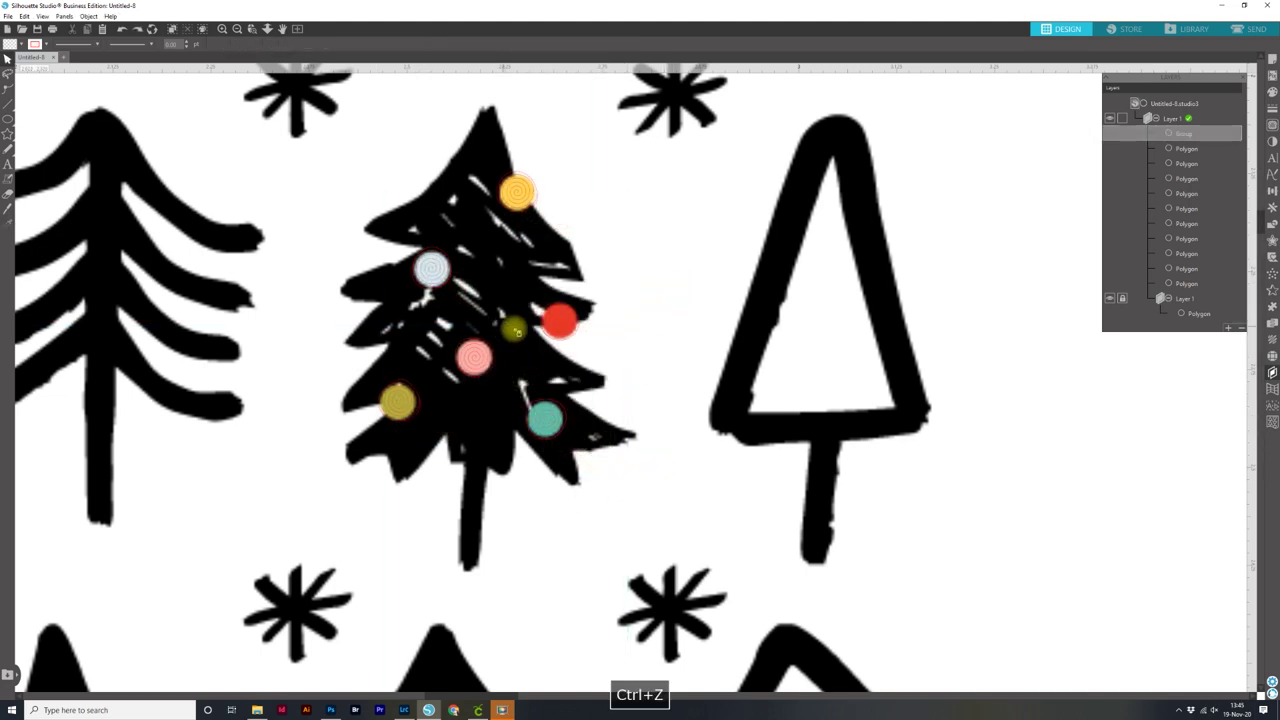
# Select the grouped ornament circles and open their object commands
pyautogui.click(472, 358)
pyautogui.rightClick(473, 357)
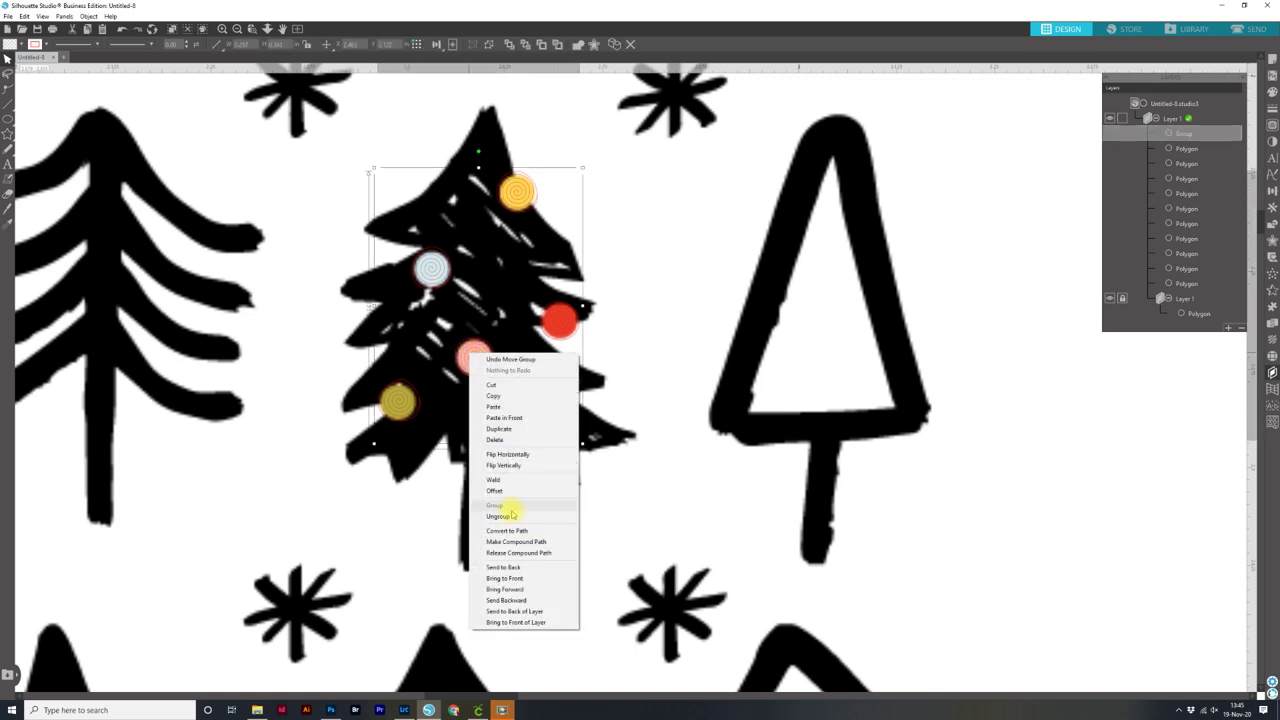
# Copy the ornament circle group on the decorated tree in the third row and paste a duplicate
pyautogui.click(645, 279)
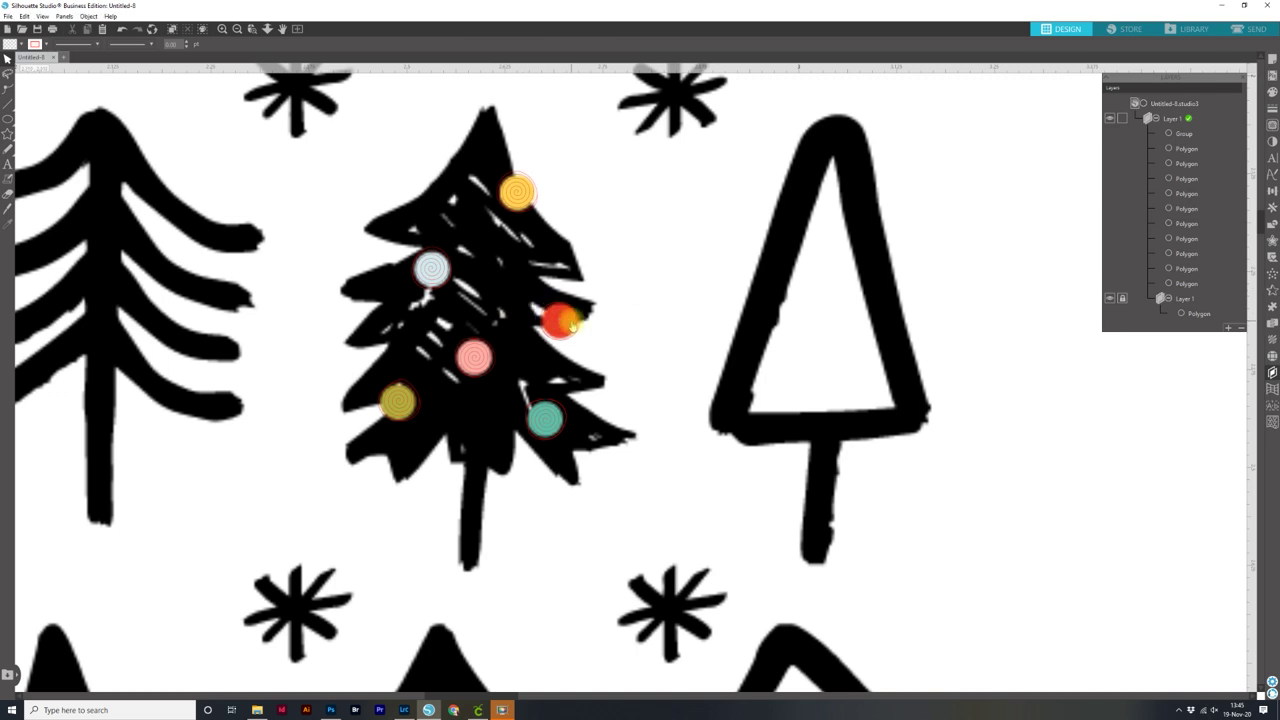
pyautogui.hotkey('ctrl', '-')
pyautogui.hotkey('ctrl', '-')
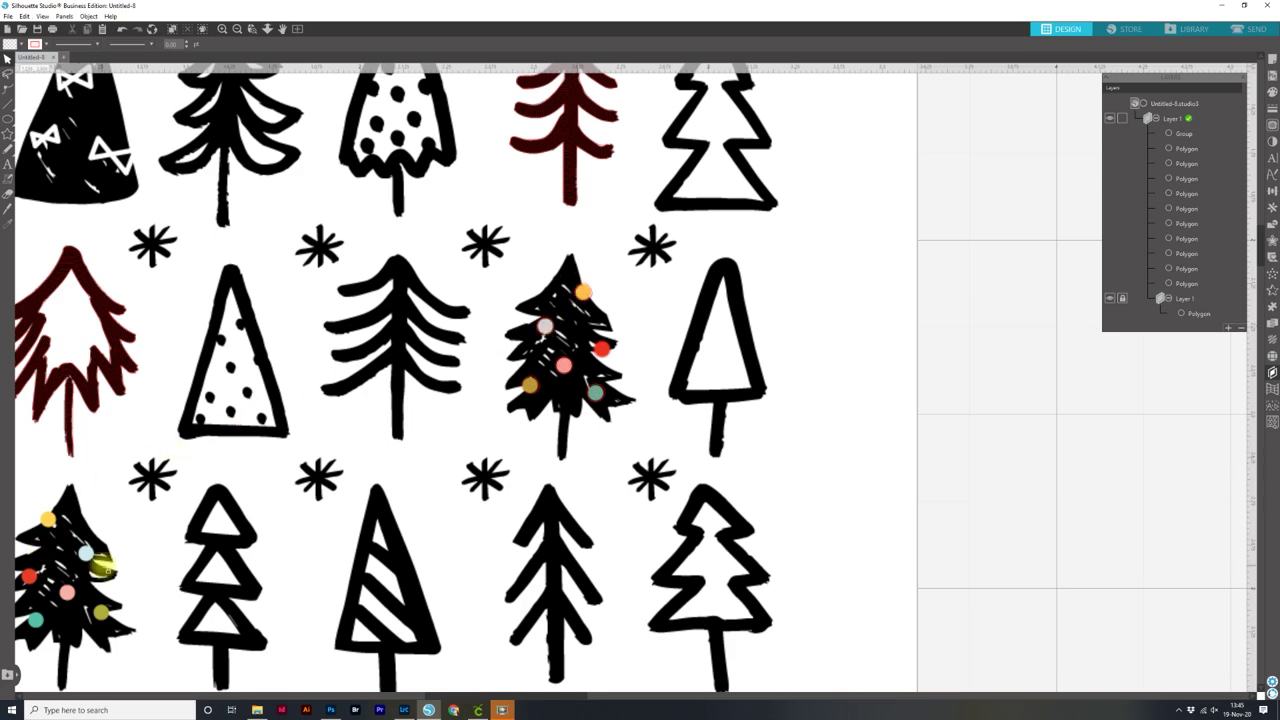
pyautogui.press('space')
pyautogui.moveTo(403, 466); pyautogui.dragTo(400, 171)
pyautogui.moveTo(597, 463); pyautogui.dragTo(423, 171)
pyautogui.moveTo(521, 360); pyautogui.dragTo(600, 537)
pyautogui.moveTo(525, 77); pyautogui.dragTo(517, 565)
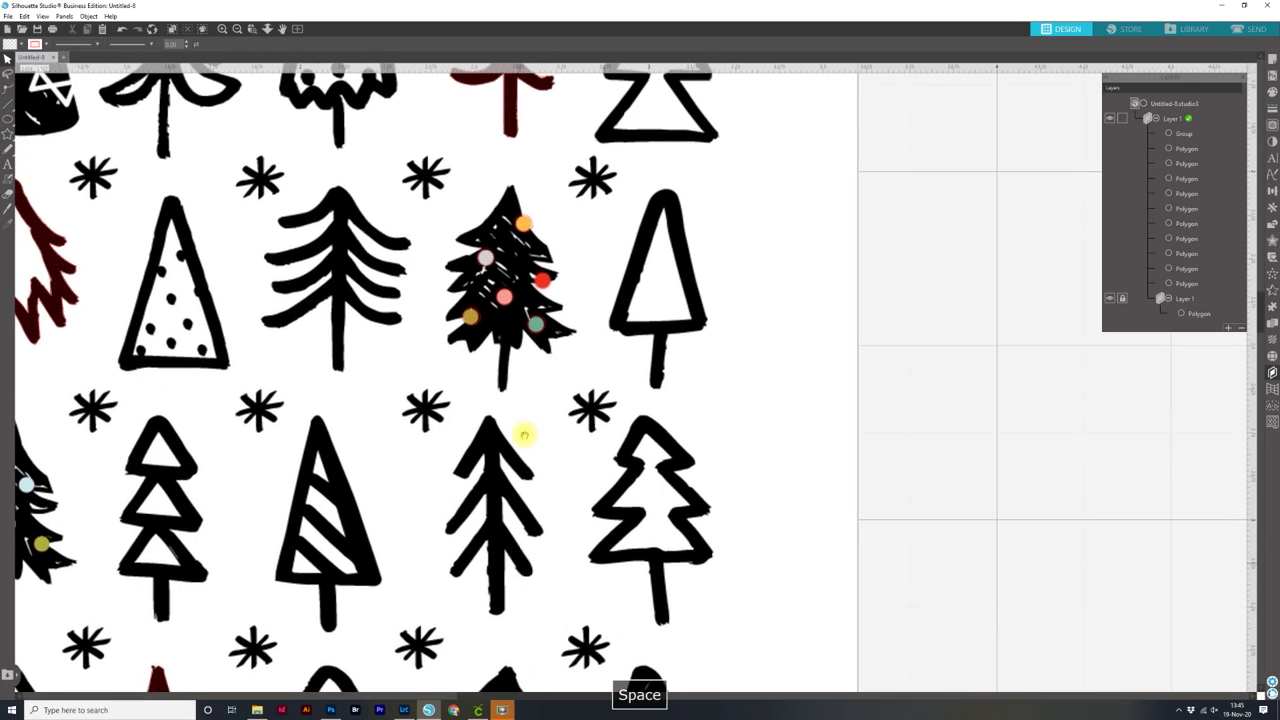
pyautogui.click(548, 332)
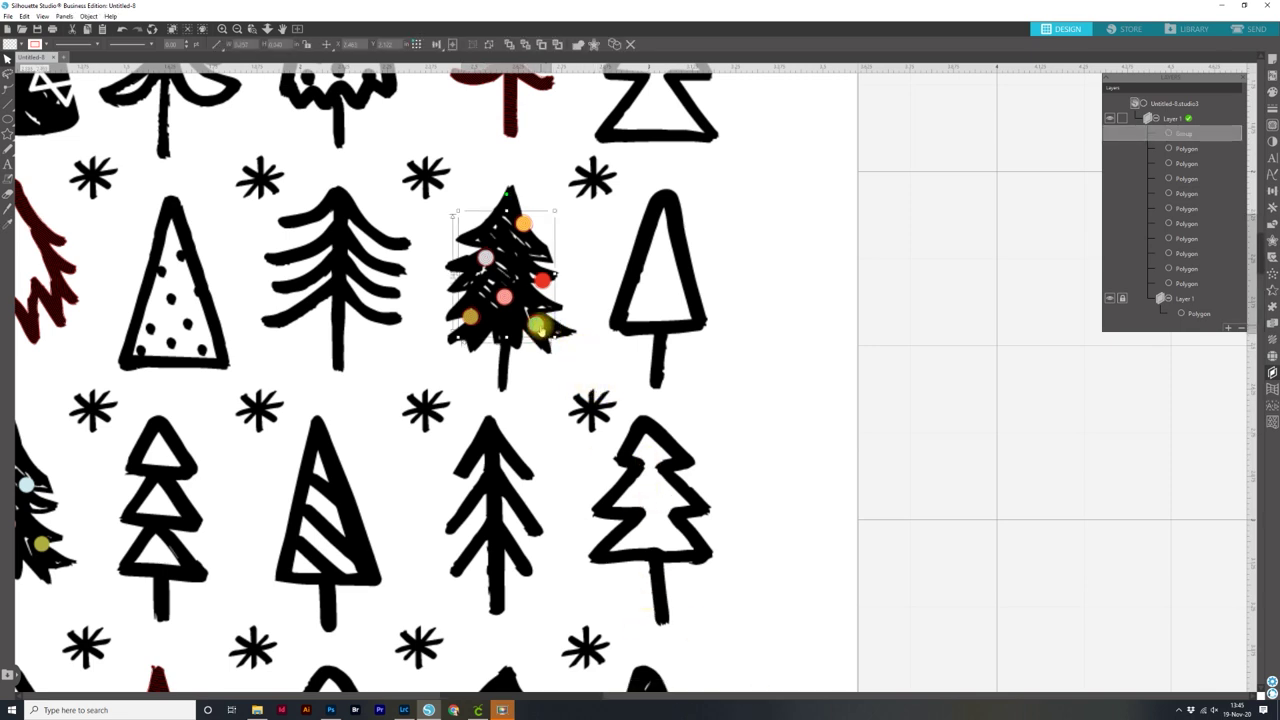
pyautogui.hotkey('ctrl', 'c')
pyautogui.hotkey('ctrl', 'v')
# Move the pasted circle group onto the decorated tree at the end of the row directly above SO VERY MERRY
pyautogui.moveTo(550, 345); pyautogui.dragTo(550, 595)
pyautogui.press('space')
pyautogui.moveTo(724, 428); pyautogui.dragTo(693, 224)
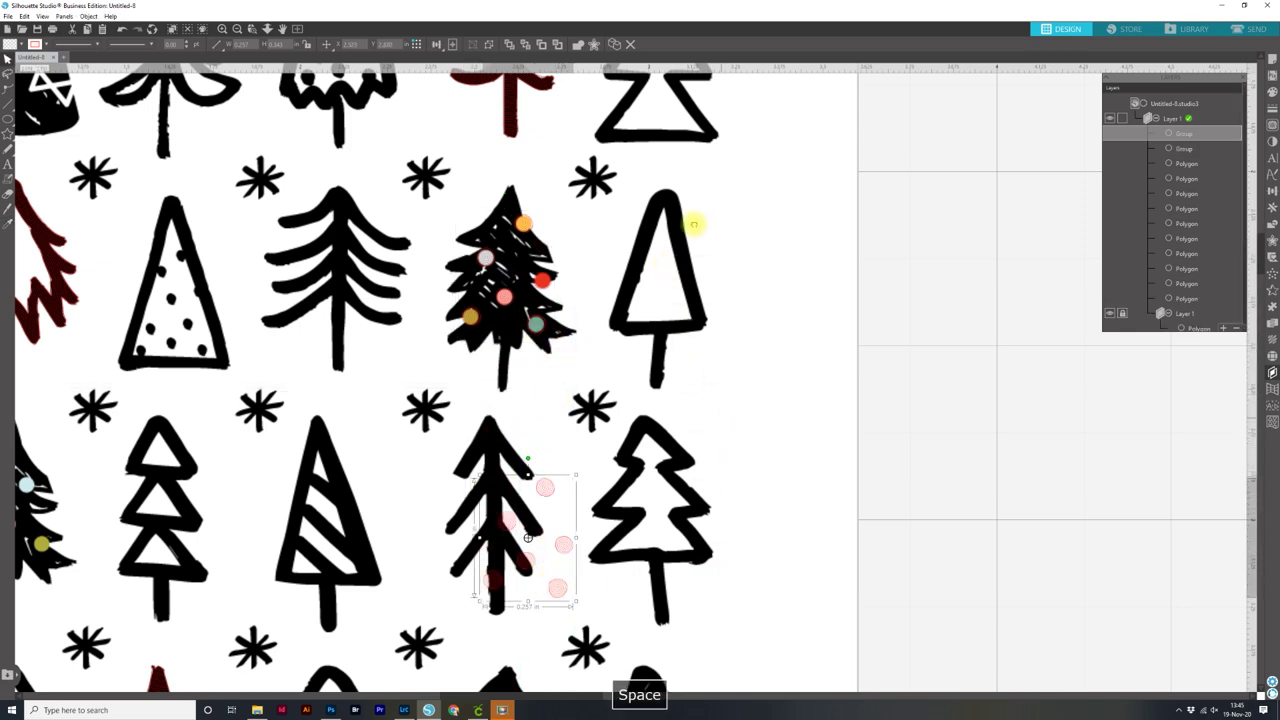
pyautogui.moveTo(748, 457); pyautogui.dragTo(700, 221)
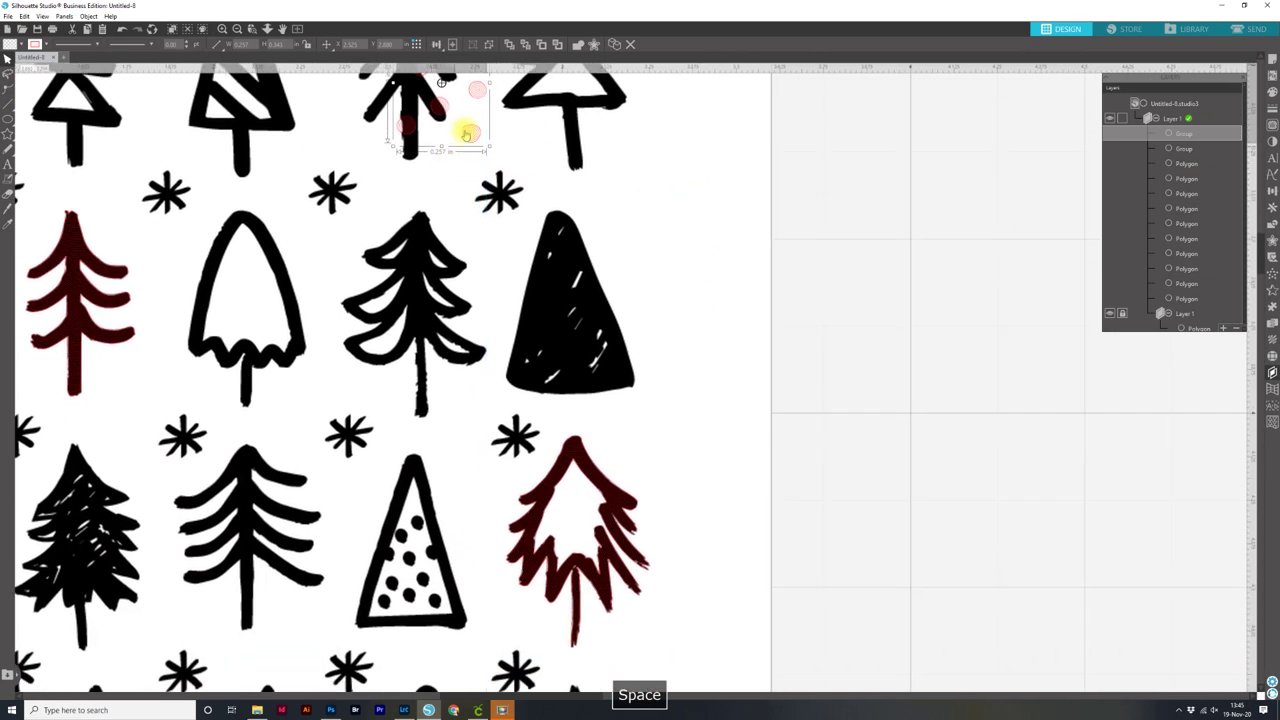
pyautogui.moveTo(466, 129); pyautogui.dragTo(468, 468)
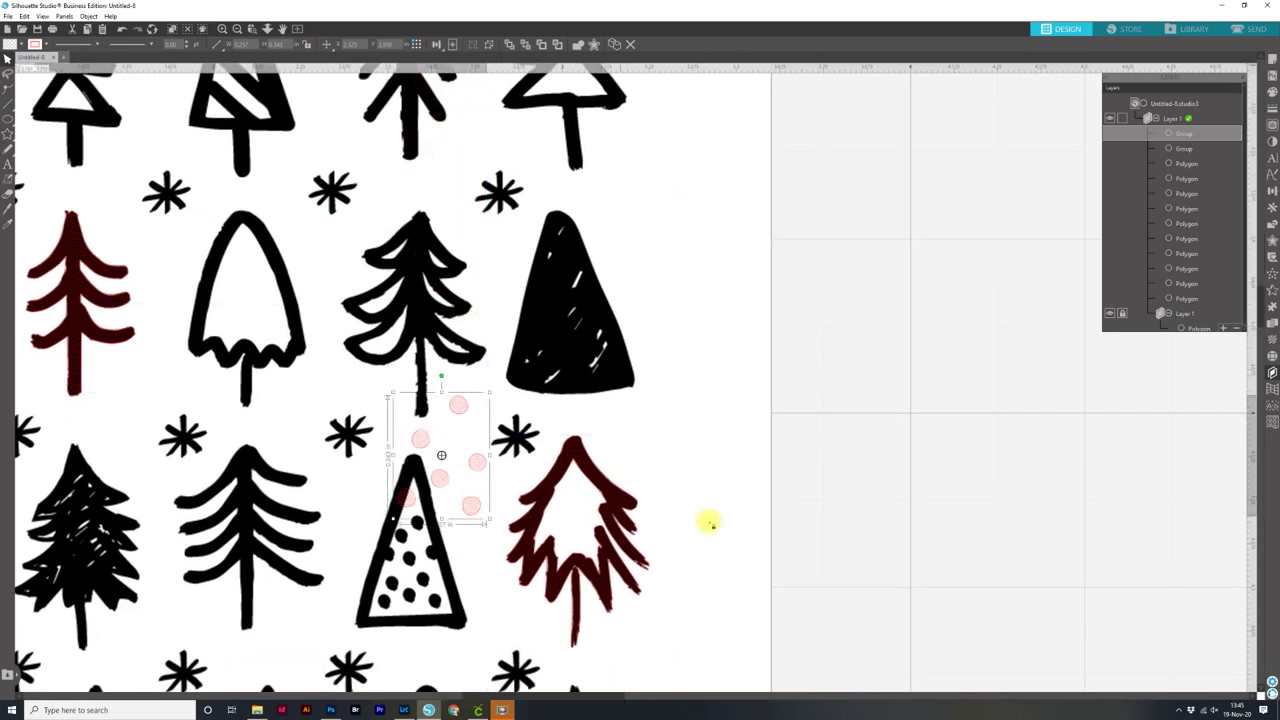
pyautogui.click(791, 340)
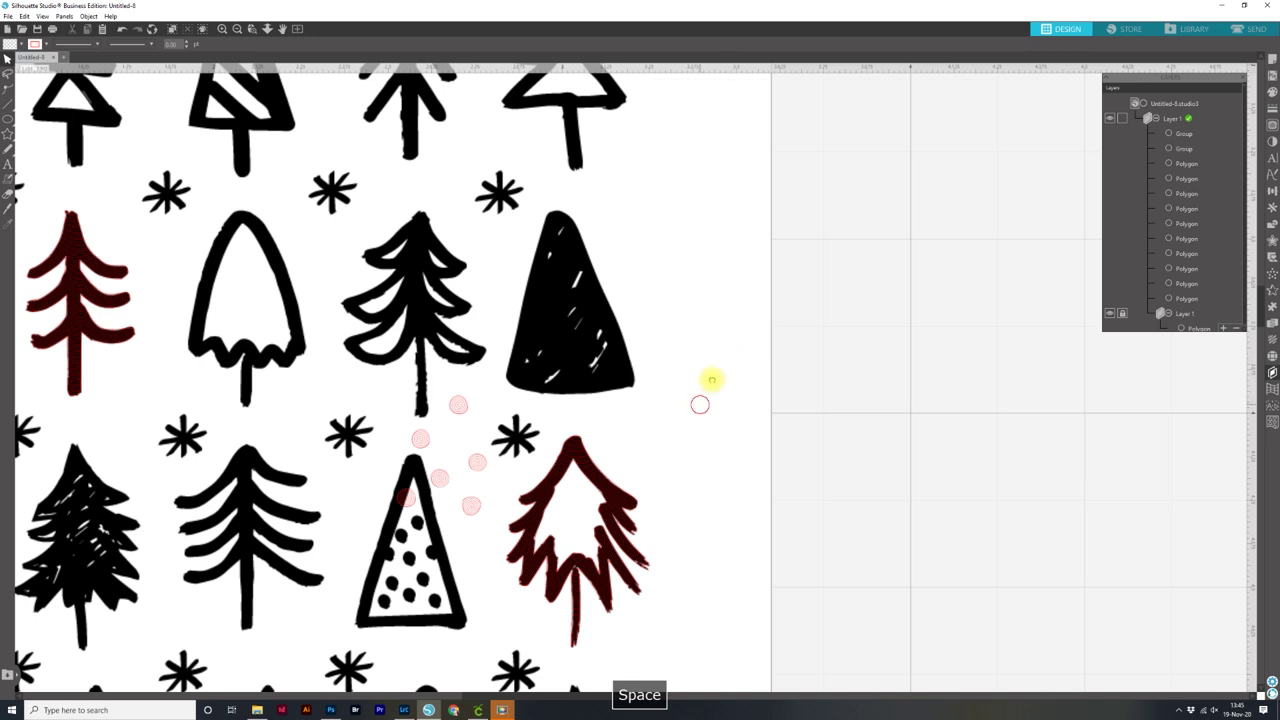
pyautogui.moveTo(700, 400); pyautogui.dragTo(769, 131)
pyautogui.moveTo(544, 238); pyautogui.dragTo(622, 537)
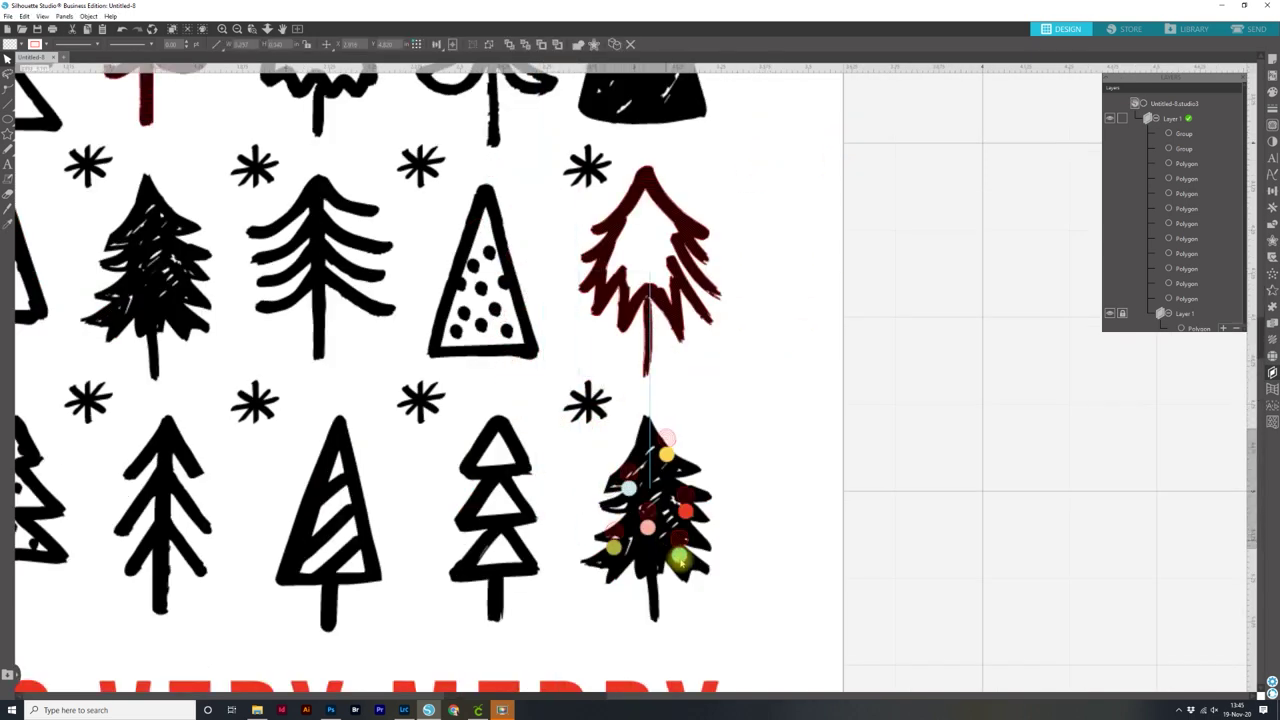
# Nudge the circle group to align with the ornaments on the tree above SO VERY MERRY
pyautogui.click(712, 586)
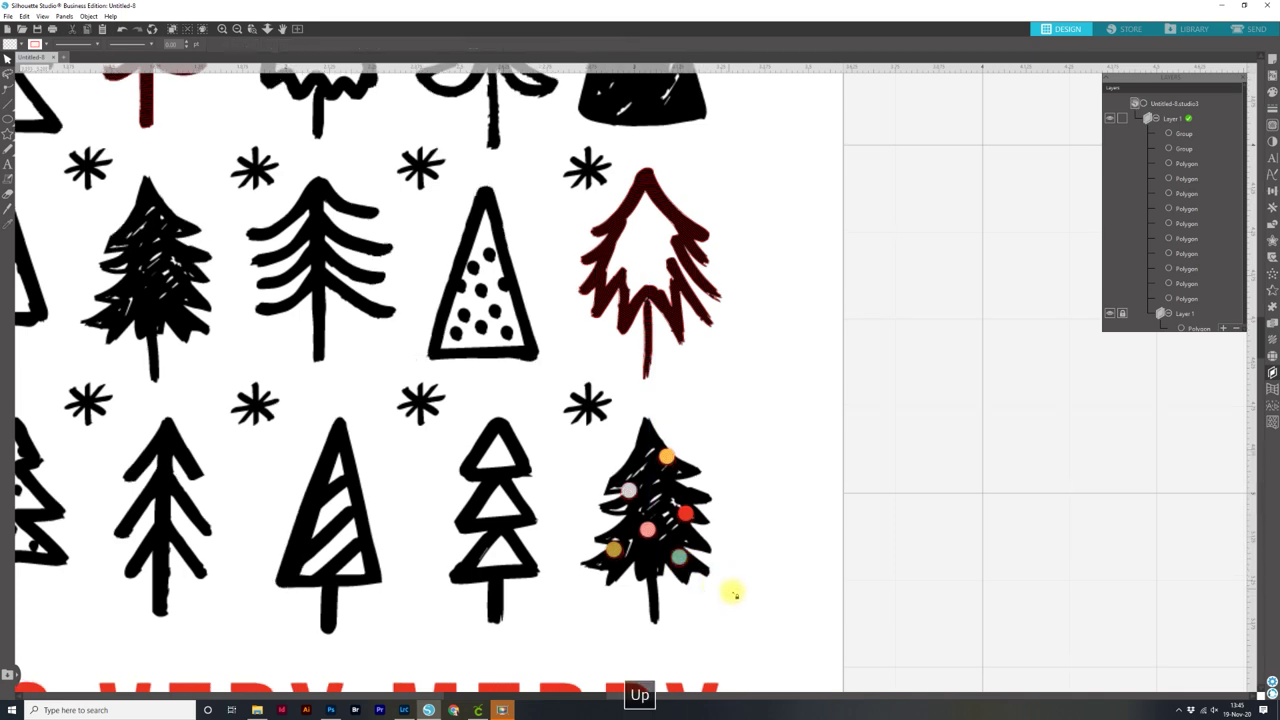
pyautogui.click(680, 566)
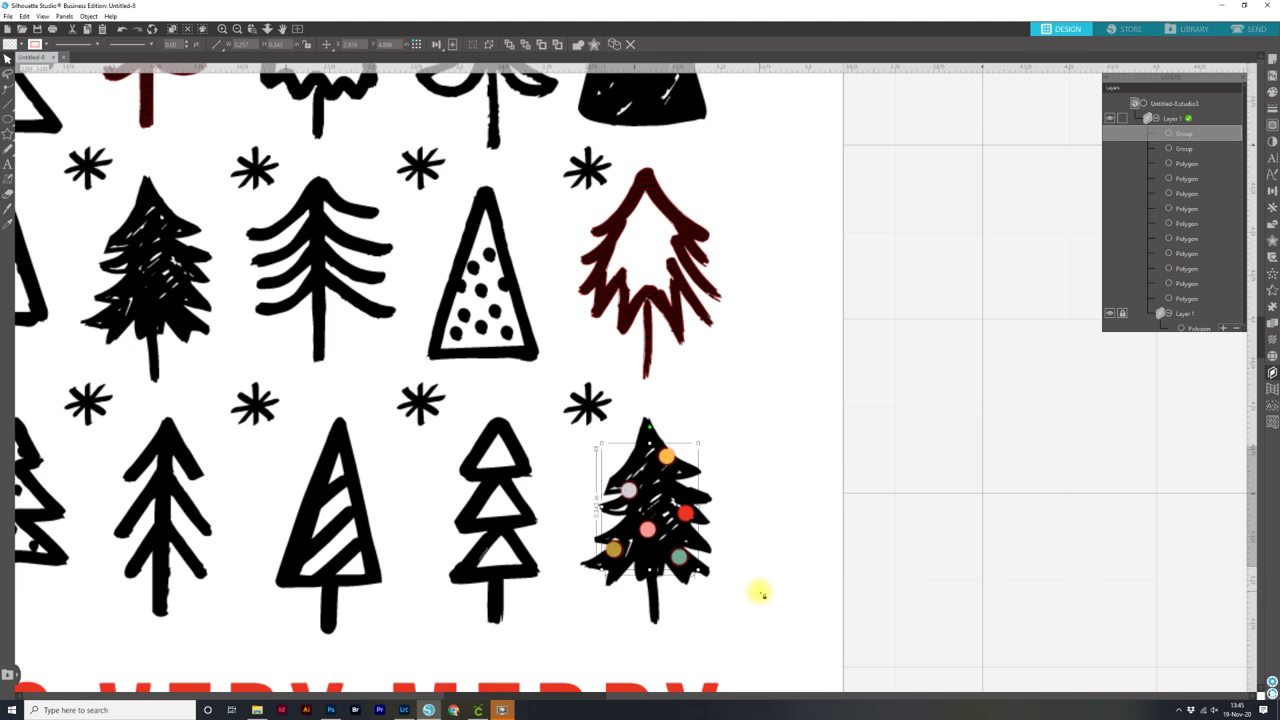
pyautogui.press('Right')
pyautogui.press('Right')
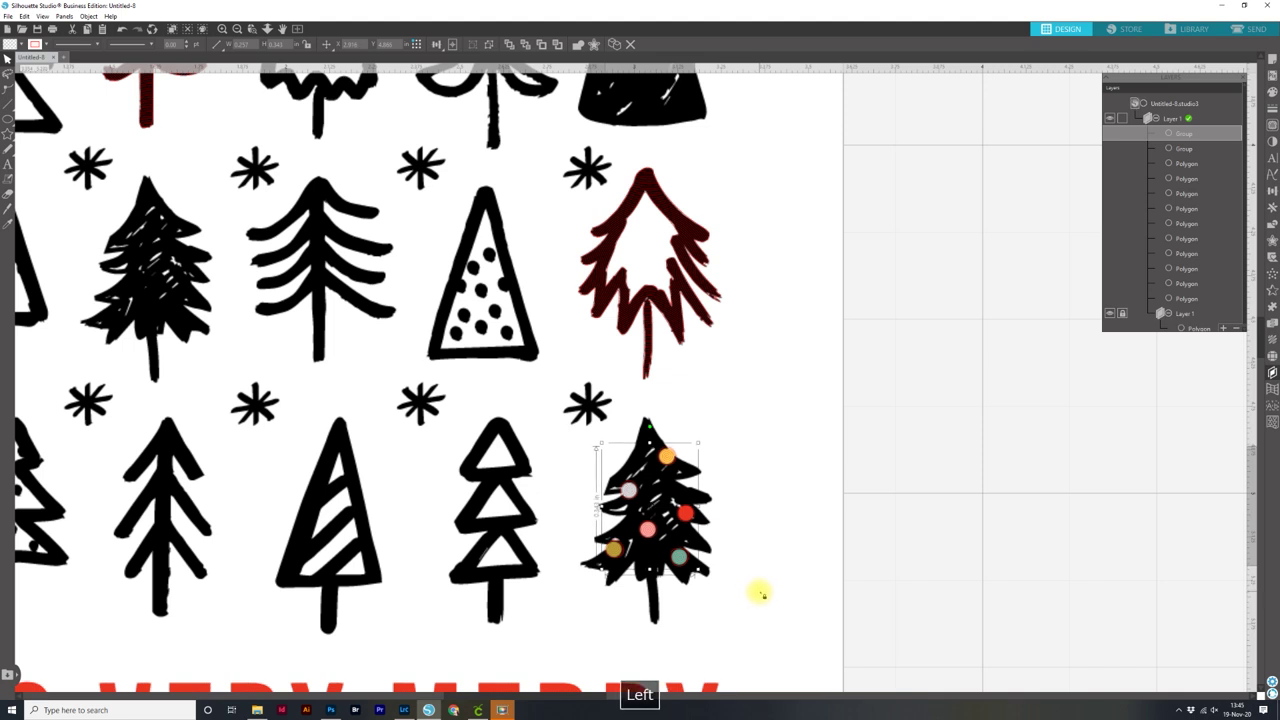
pyautogui.hotkey('ctrl', '-')
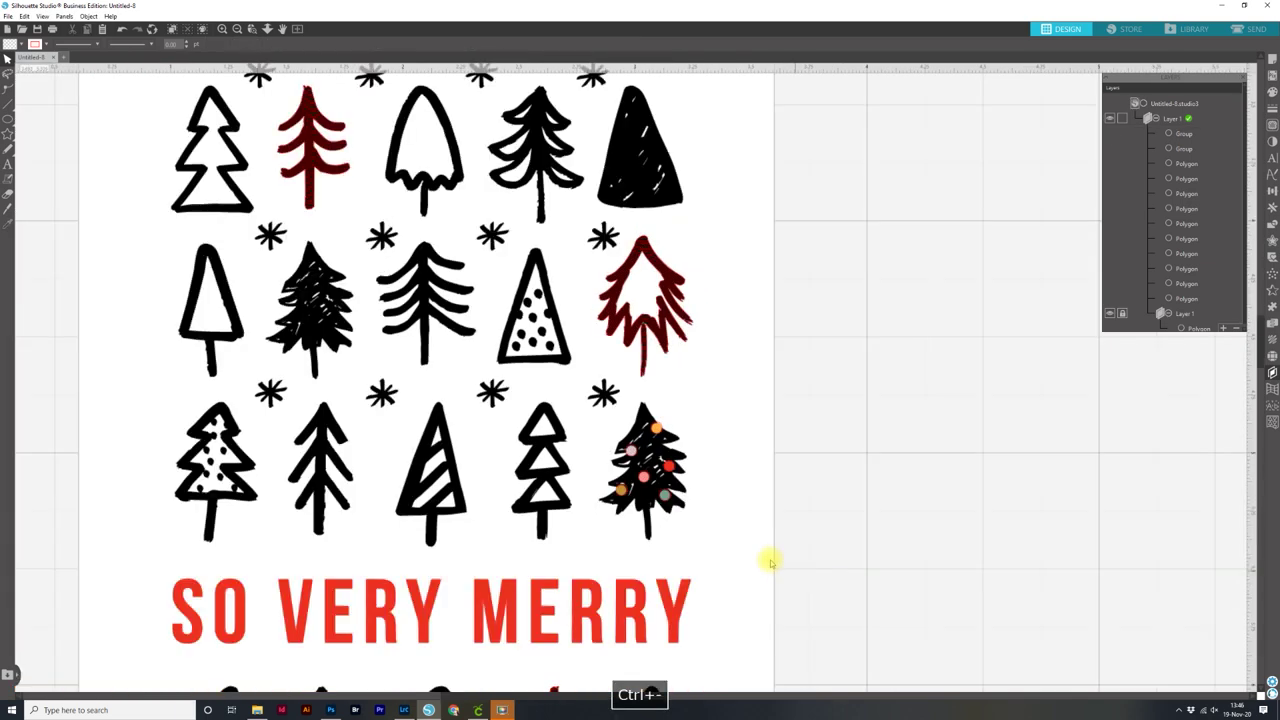
# Copy the third-row tree's ornament circle group again and paste another duplicate
pyautogui.click(423, 381)
pyautogui.moveTo(423, 381); pyautogui.dragTo(466, 486)
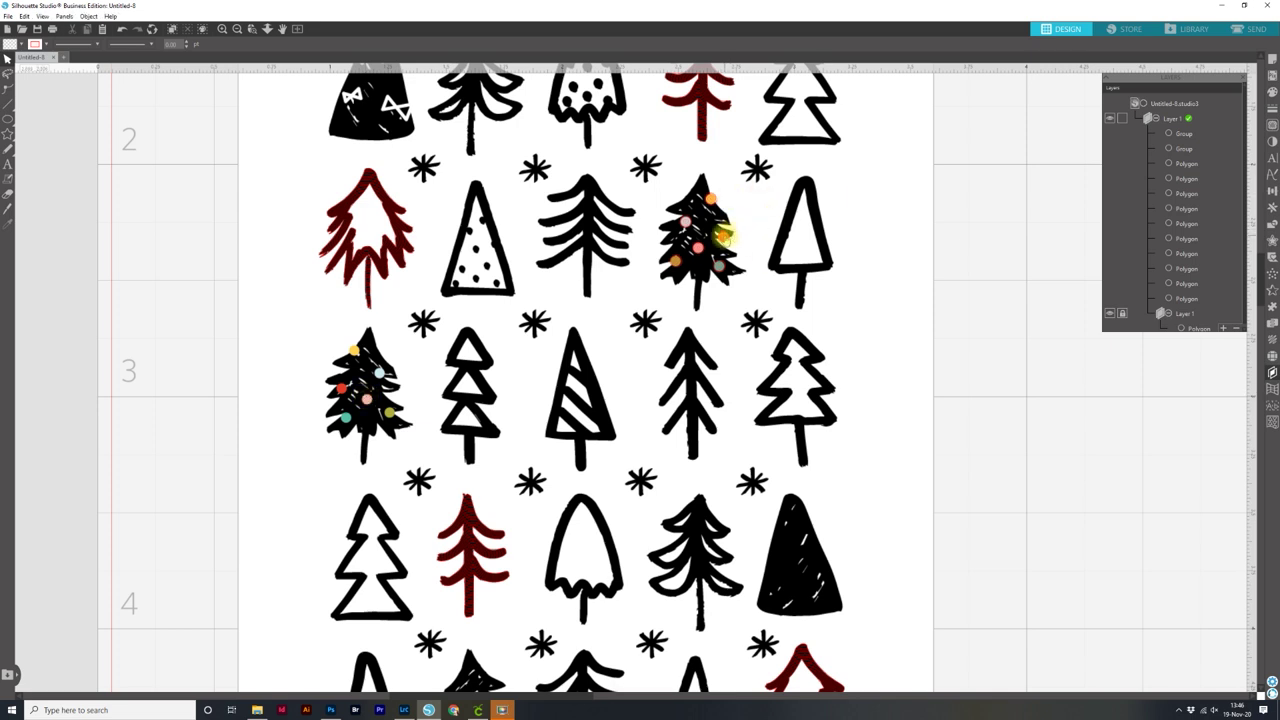
pyautogui.rightClick(722, 234)
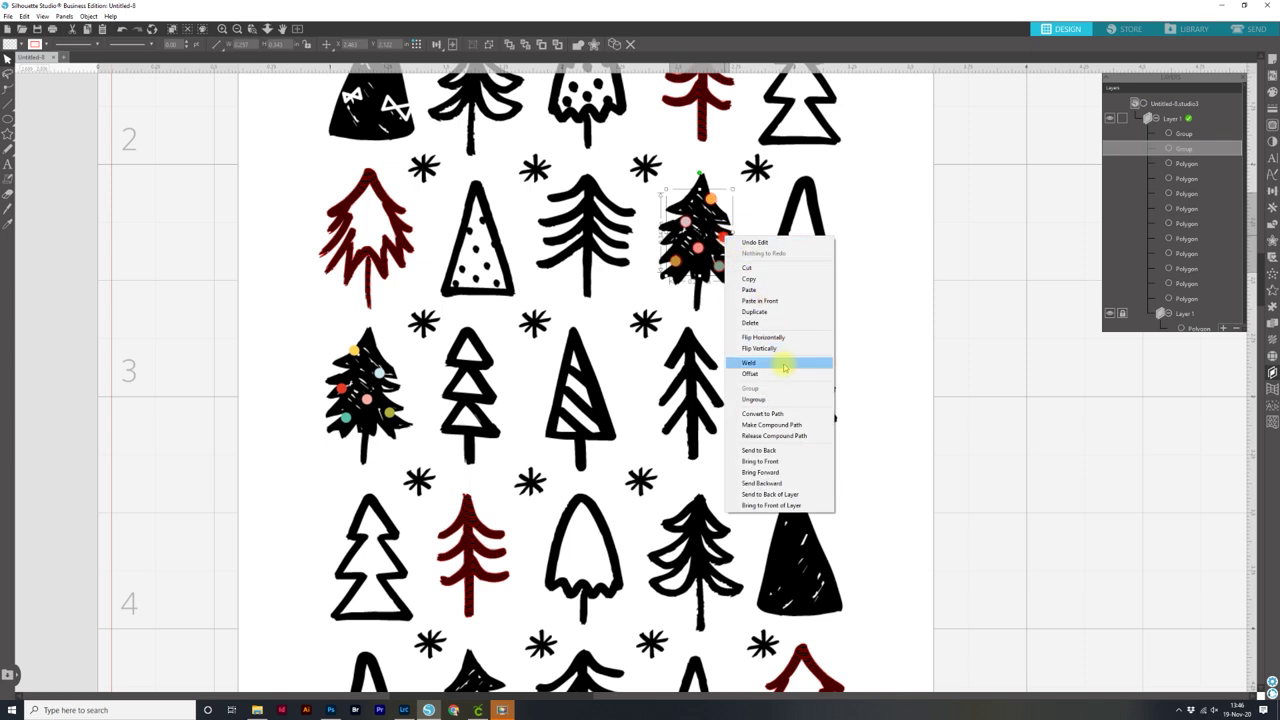
pyautogui.click(750, 278)
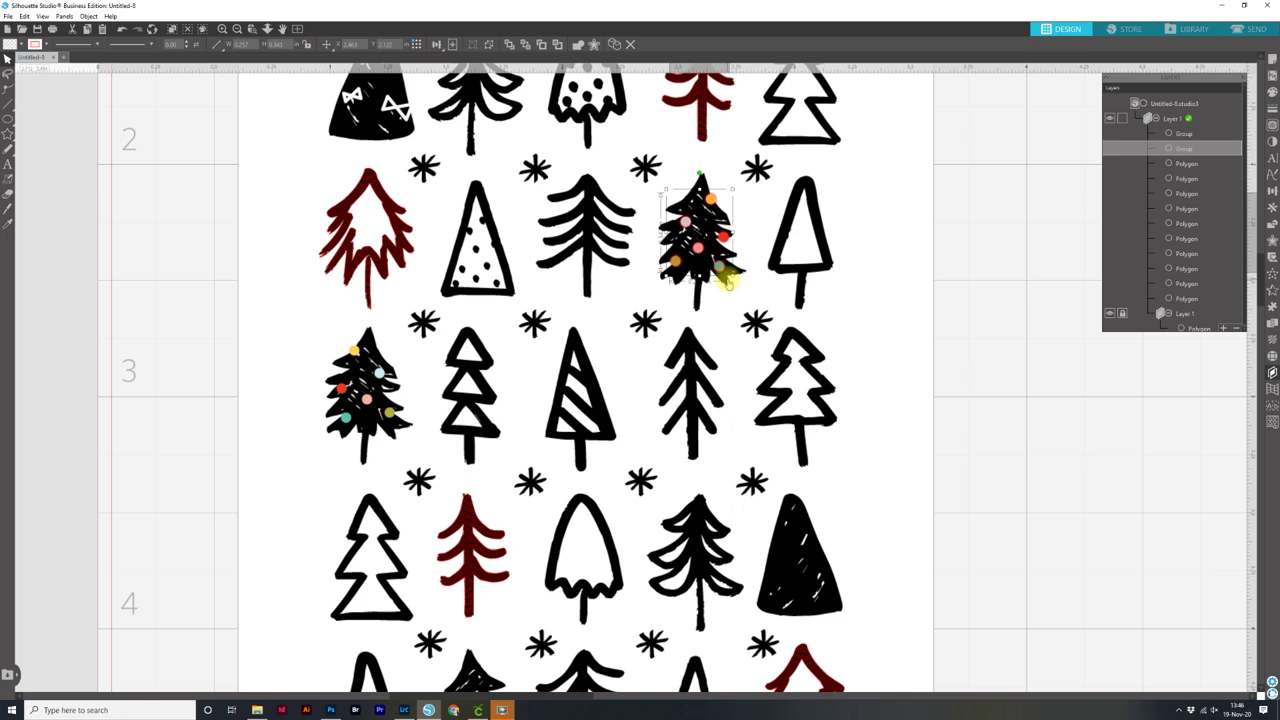
pyautogui.rightClick(728, 263)
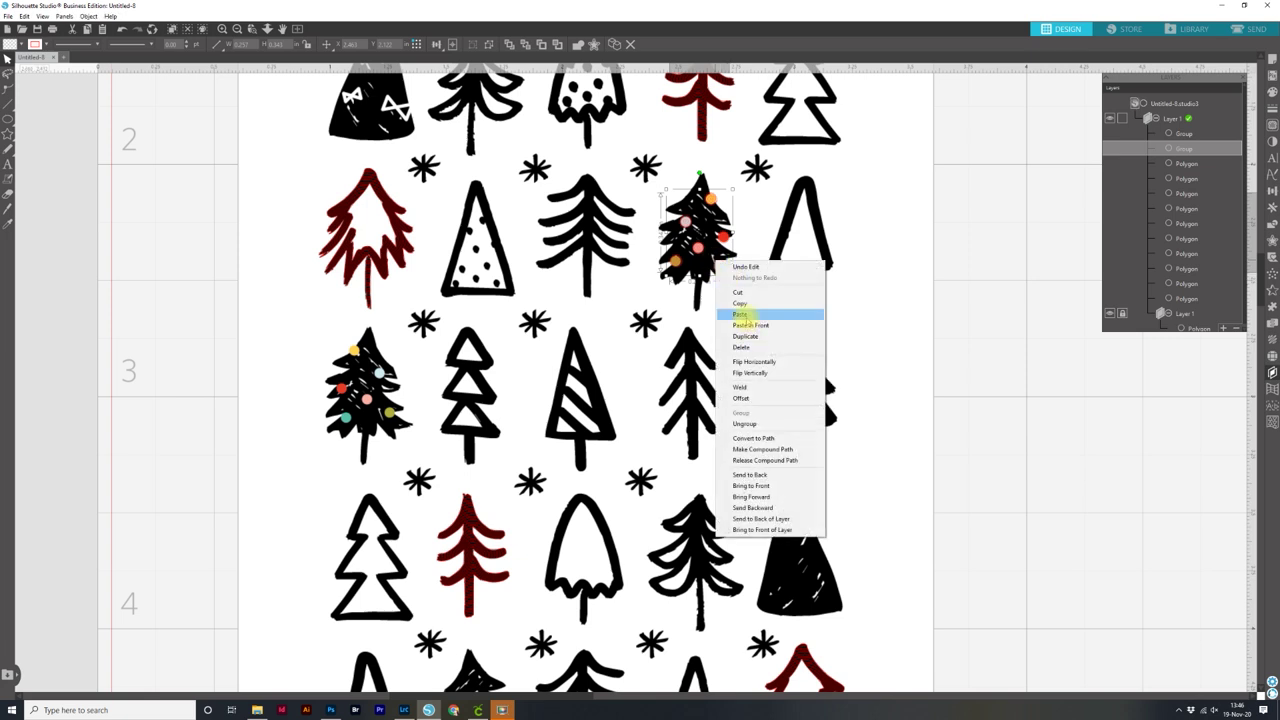
pyautogui.click(740, 314)
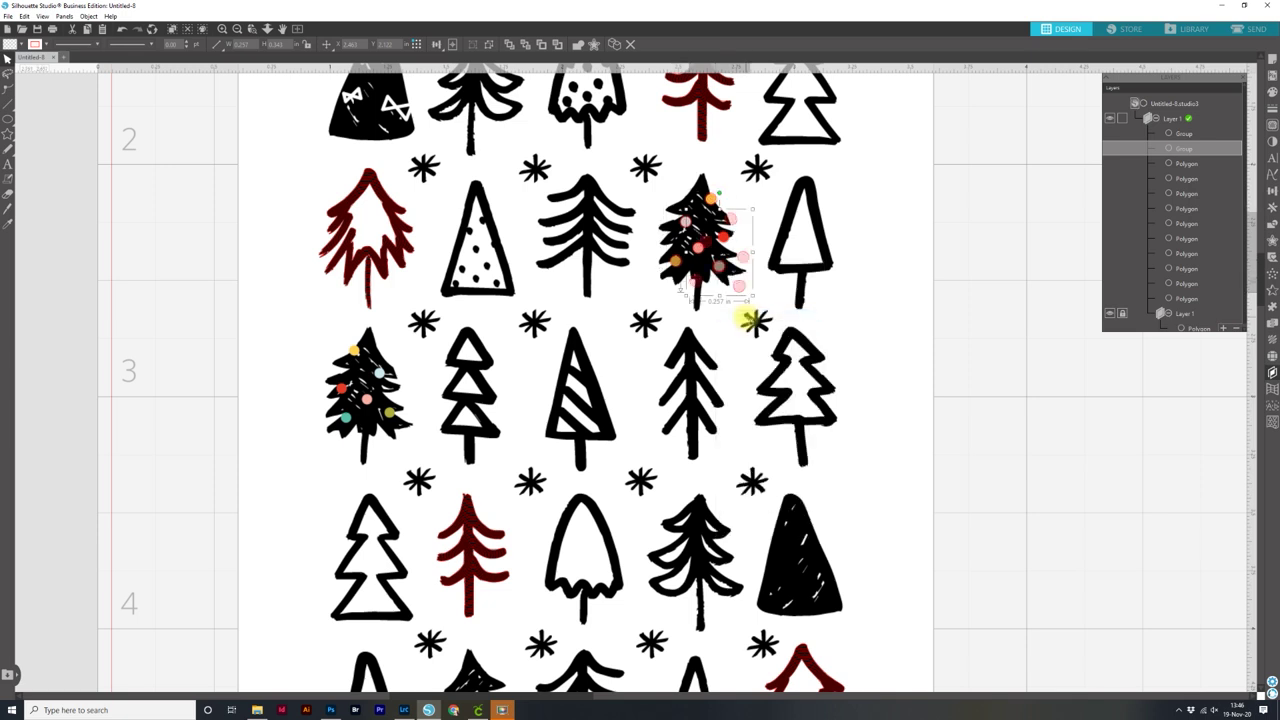
# Flip the new circle group horizontally and align it with the ornaments on the first tree of the fourth row
pyautogui.moveTo(726, 276); pyautogui.dragTo(465, 418)
pyautogui.rightClick(463, 389)
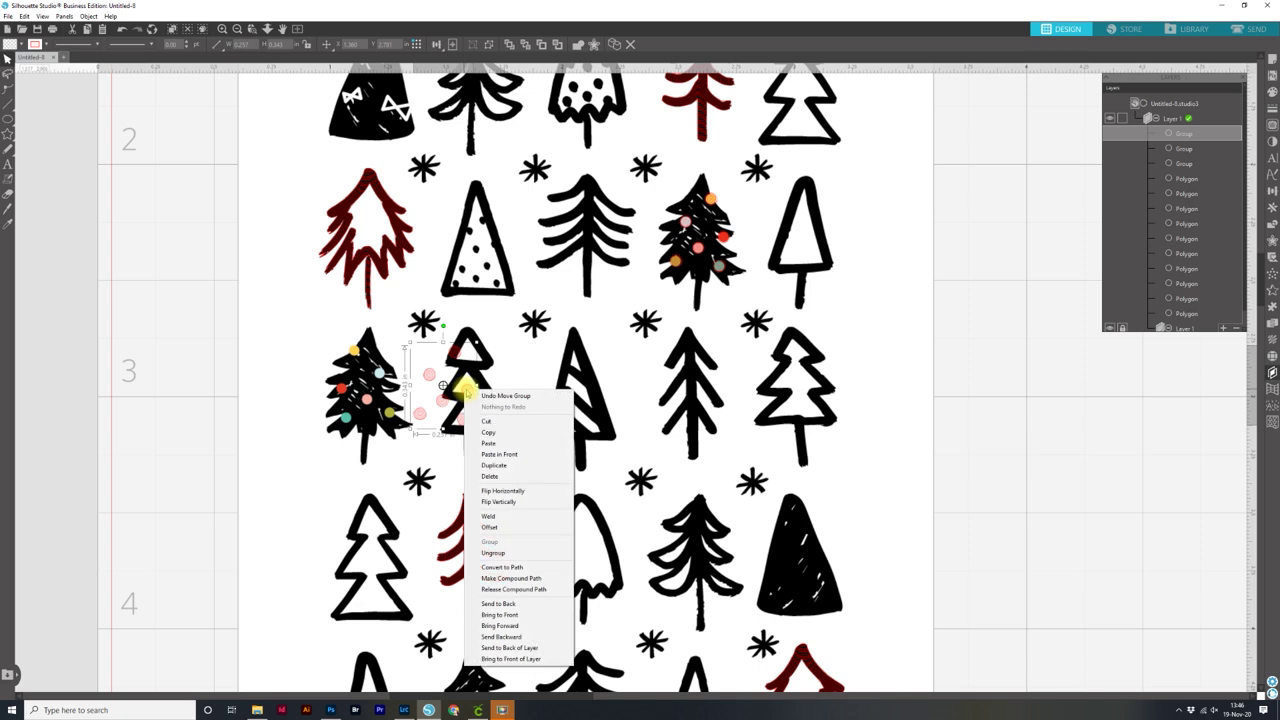
pyautogui.click(539, 491)
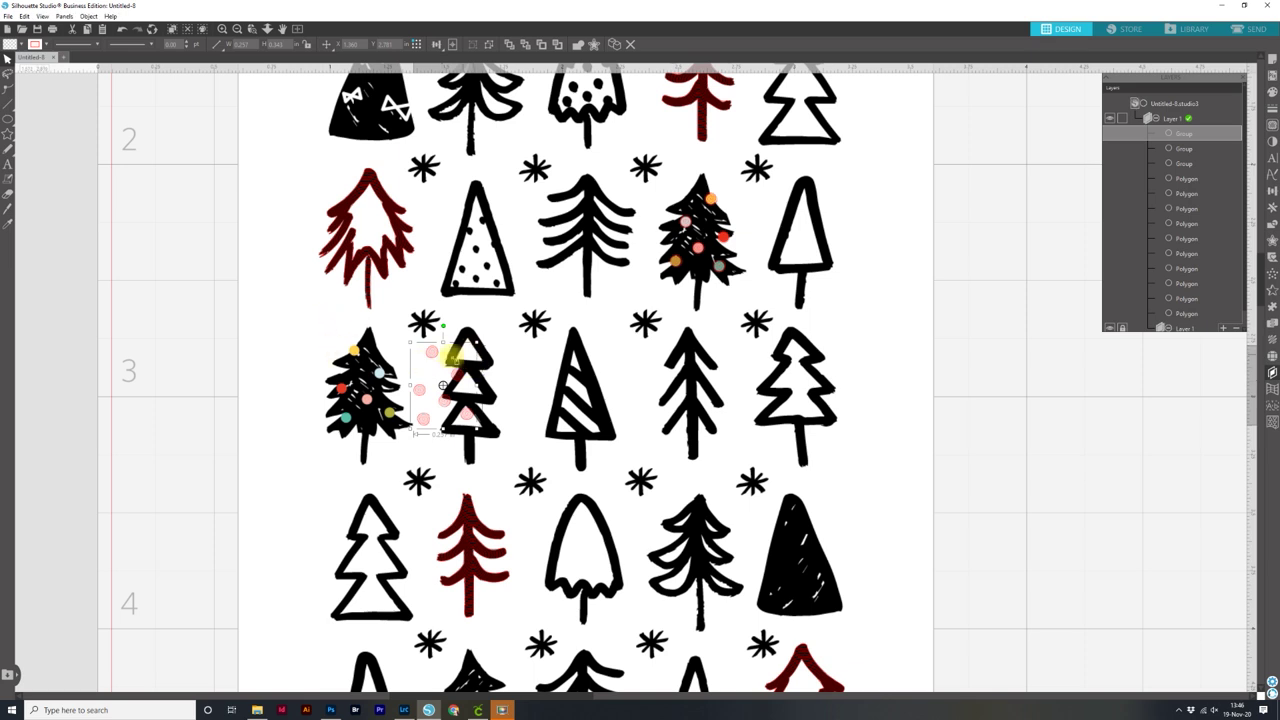
pyautogui.moveTo(429, 352); pyautogui.dragTo(353, 352)
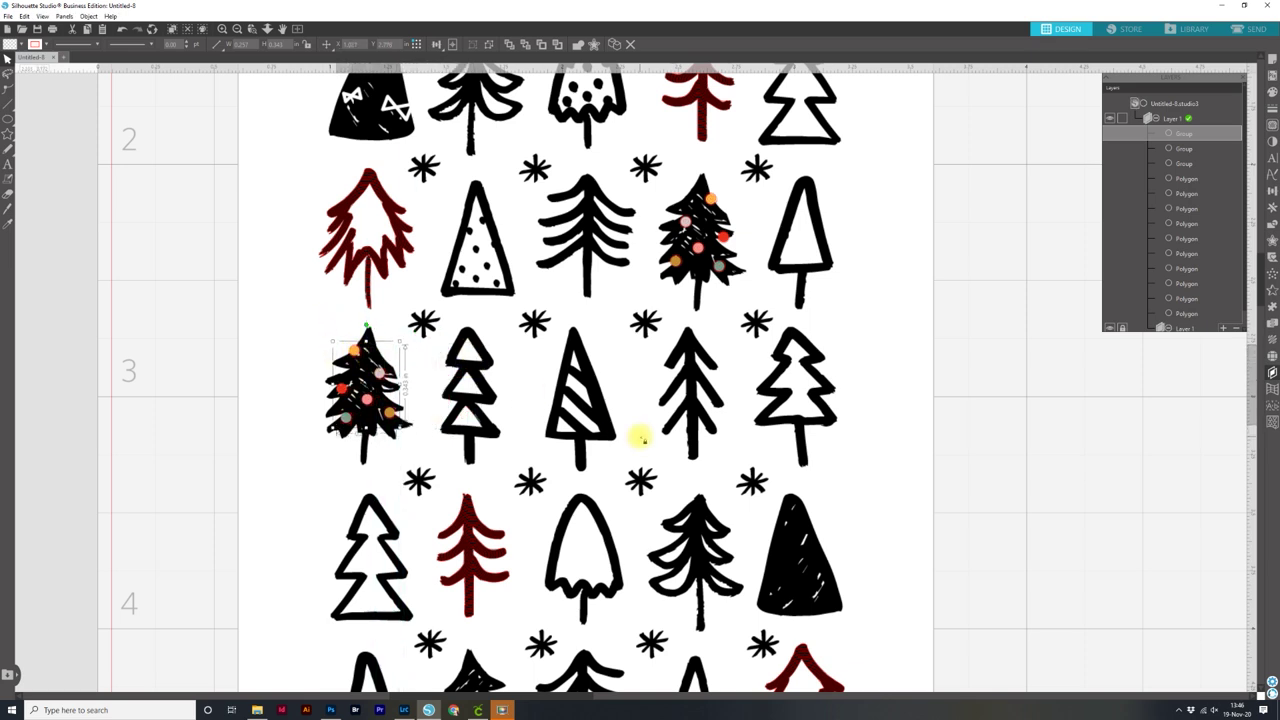
pyautogui.press('Up')
pyautogui.hotkey('ctrl', '-')
pyautogui.hotkey('ctrl', '-')
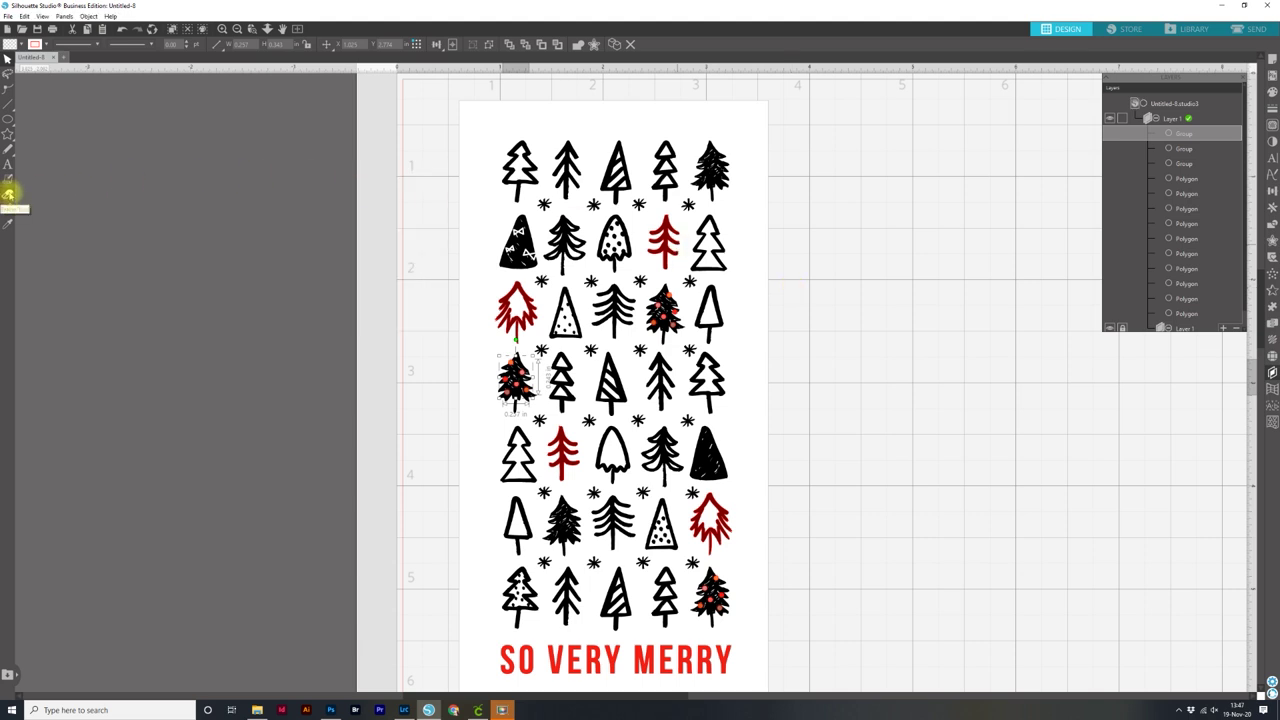
pyautogui.click(8, 195)
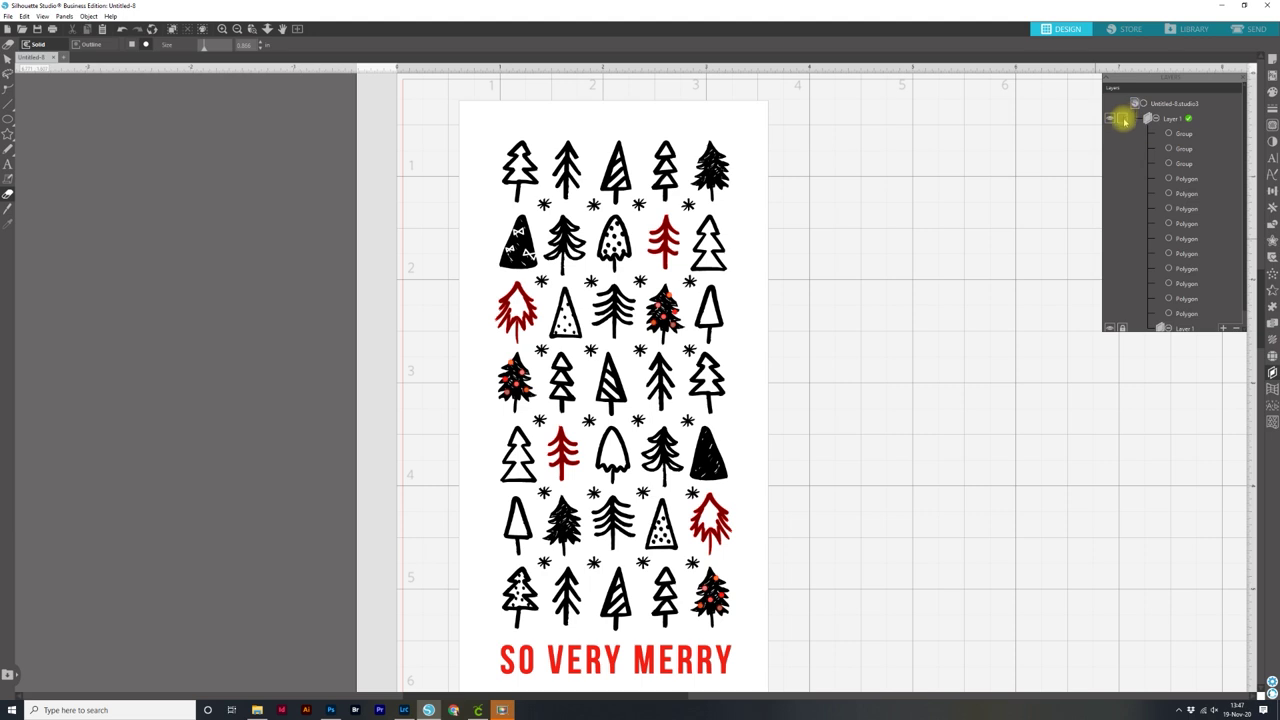
pyautogui.click(1123, 119)
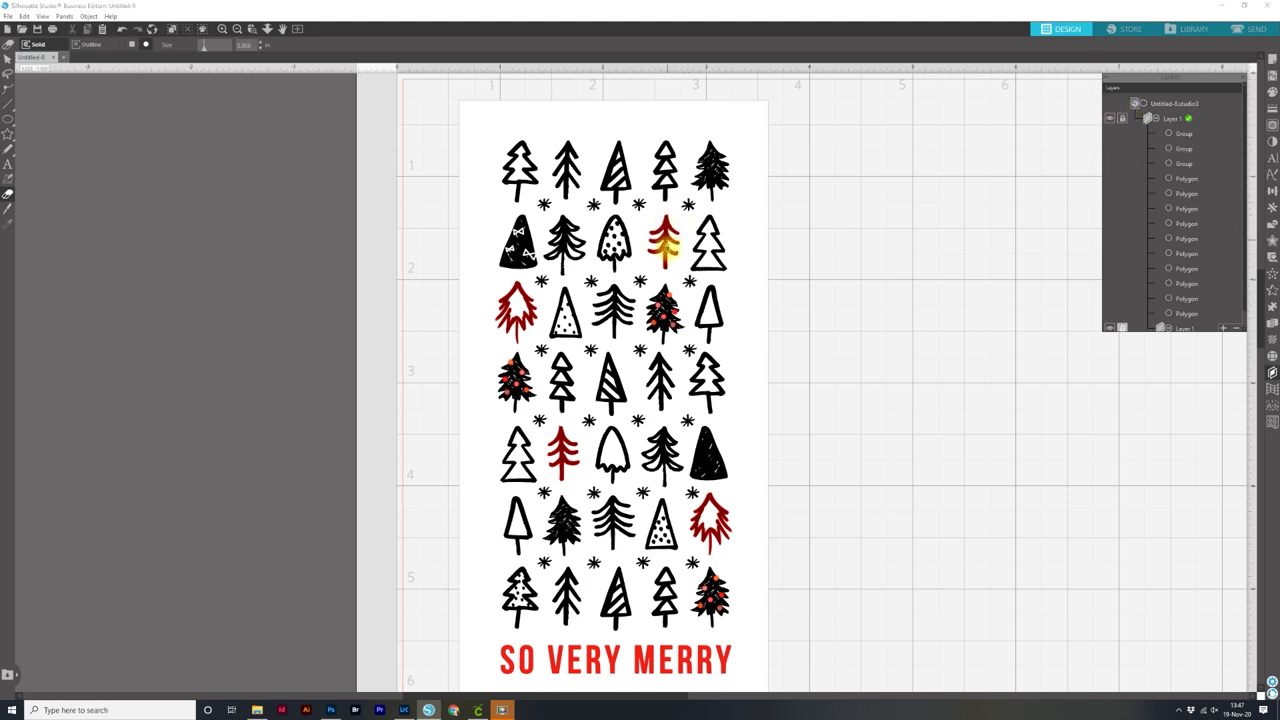
pyautogui.press('space')
pyautogui.moveTo(1091, 346); pyautogui.dragTo(1023, 213)
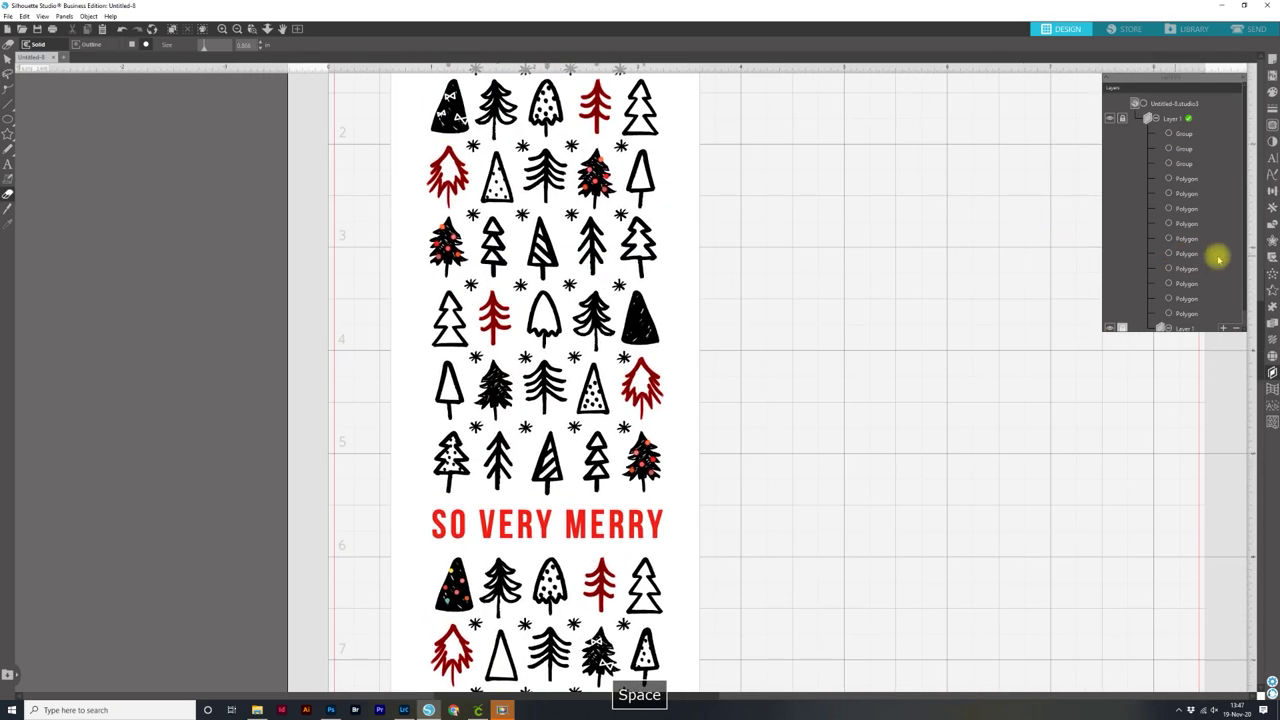
pyautogui.scroll(-1, 1214, 251)
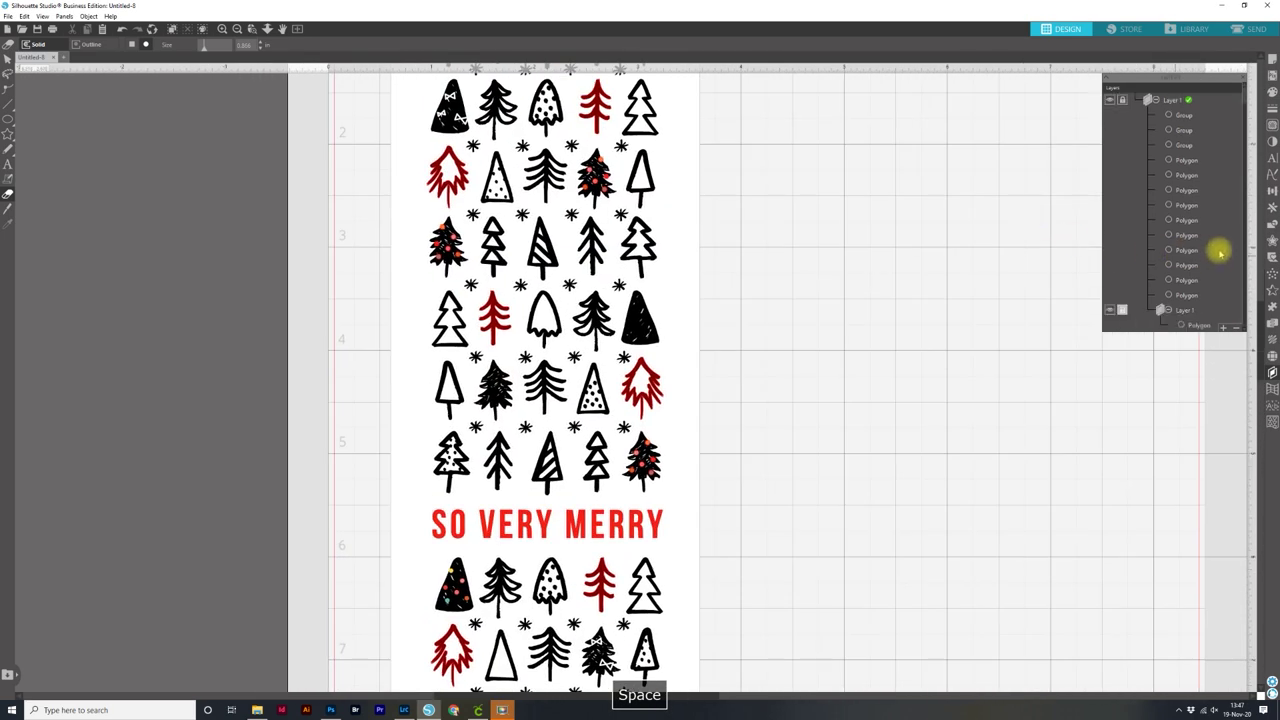
pyautogui.click(1117, 310)
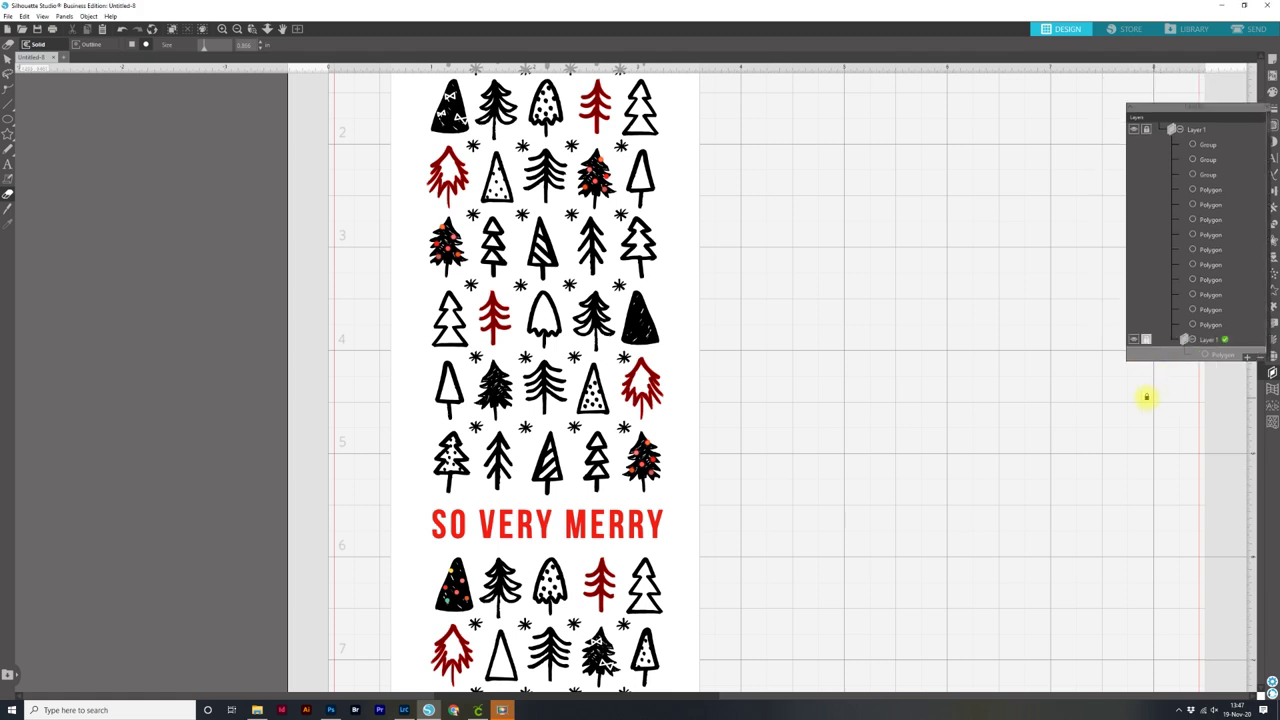
pyautogui.click(1147, 340)
pyautogui.scroll(1, 1141, 342)
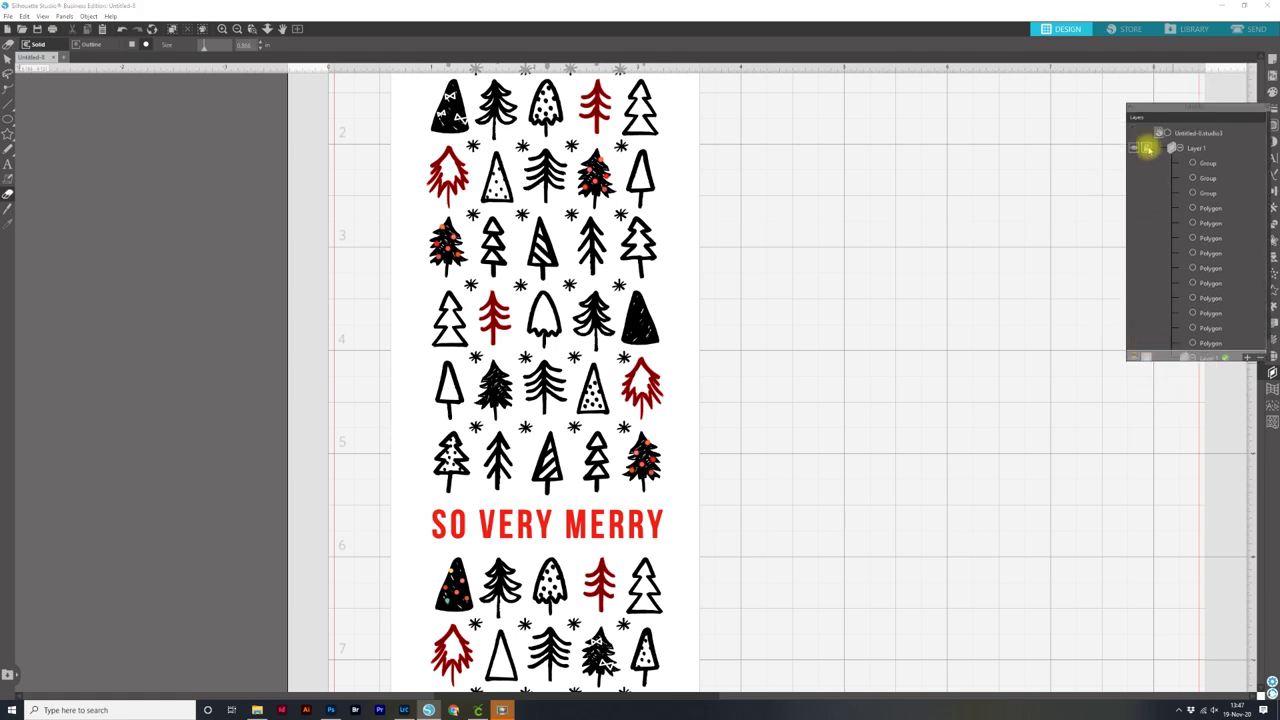
pyautogui.scroll(-1, 1143, 288)
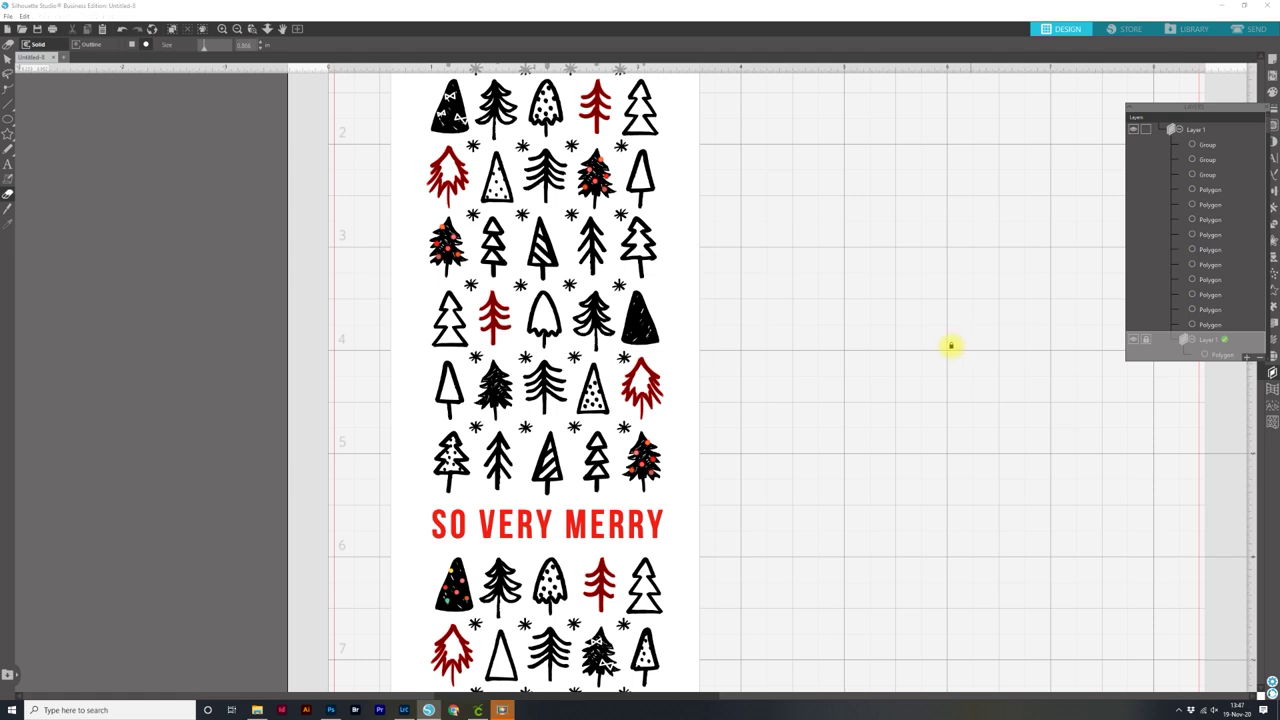
# Return to the Select tool and unlock the nested Layer 1 that holds a single polygon
pyautogui.click(7, 60)
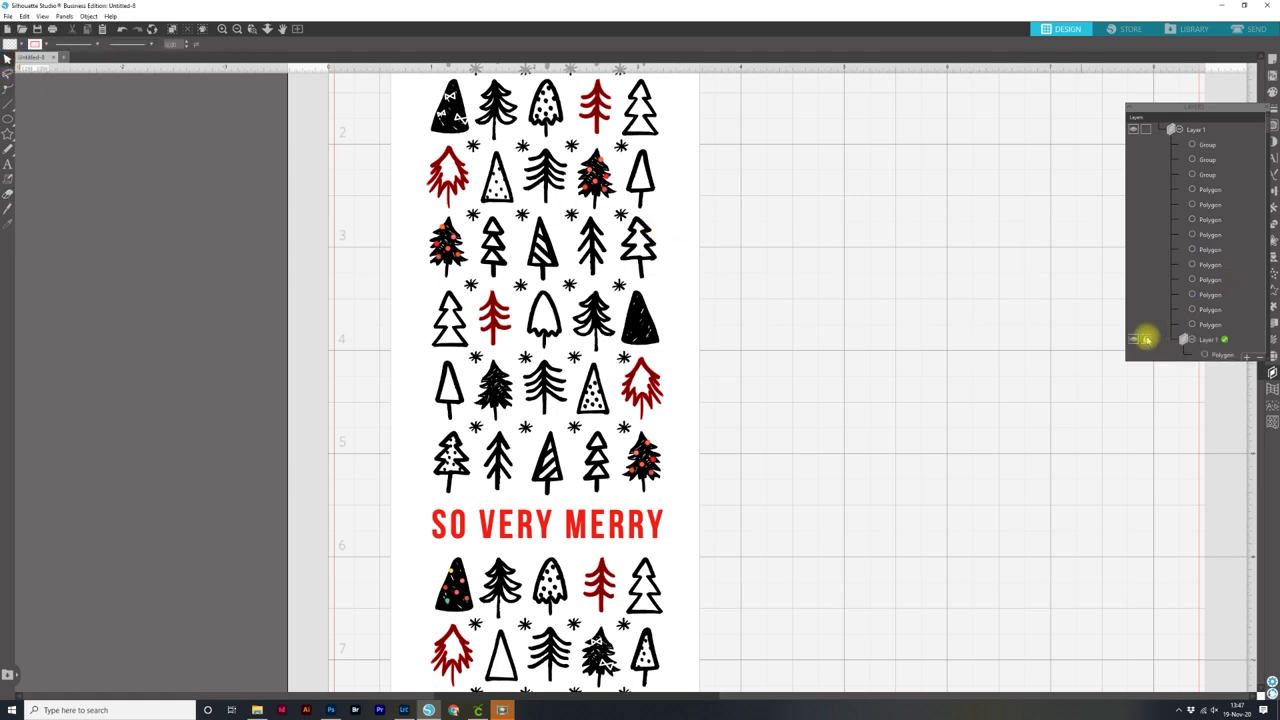
pyautogui.click(1150, 342)
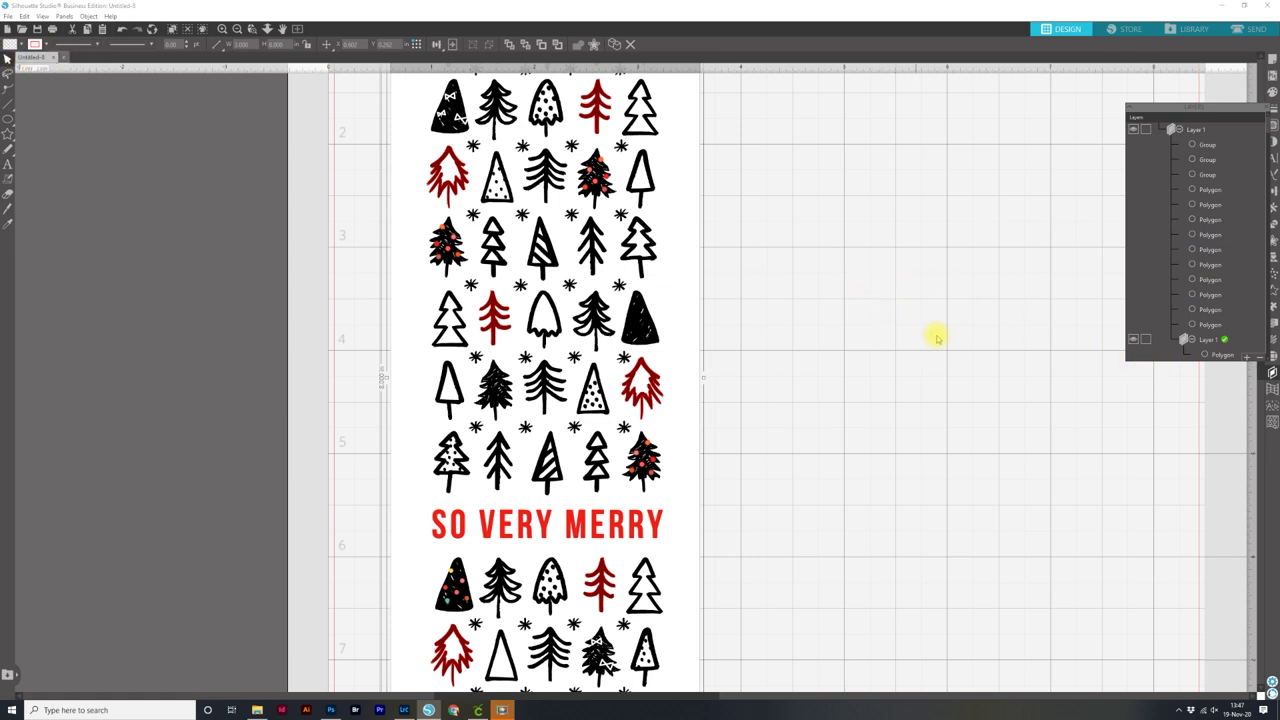
pyautogui.click(1147, 130)
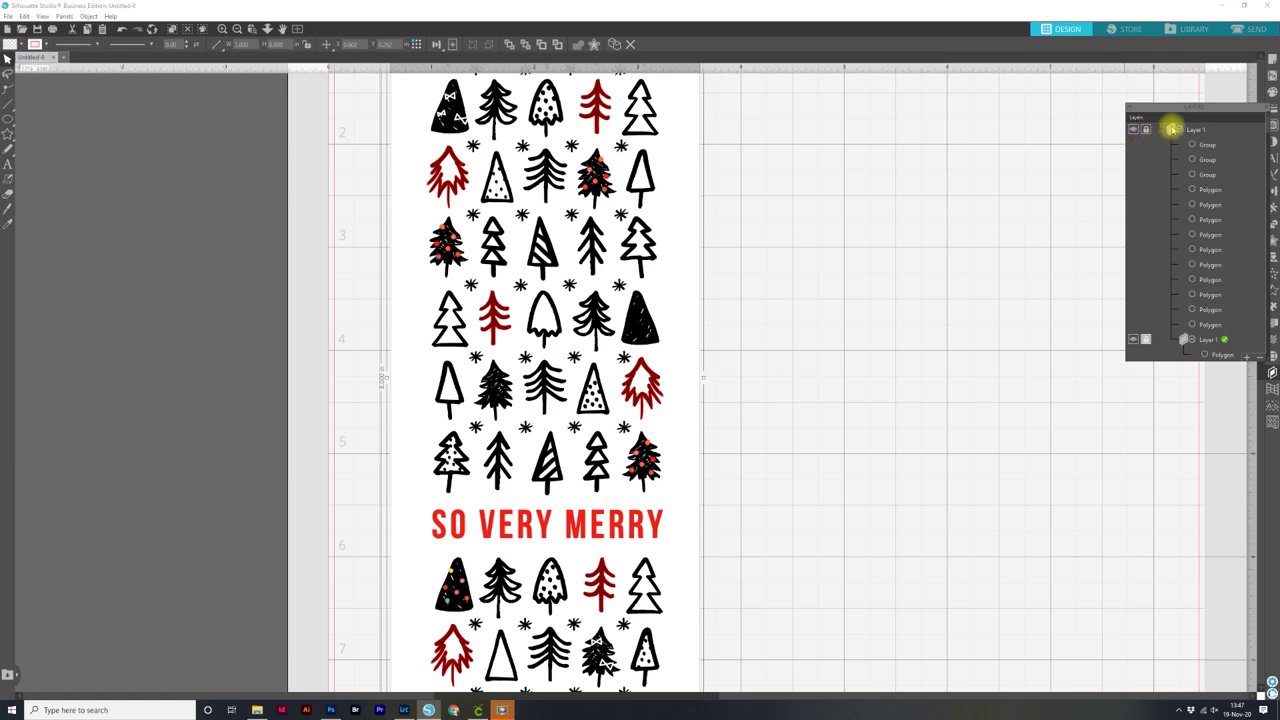
pyautogui.scroll(1, 1190, 335)
pyautogui.scroll(-1, 1192, 335)
pyautogui.scroll(1, 1185, 340)
pyautogui.scroll(-1, 1180, 344)
pyautogui.scroll(1, 1177, 345)
pyautogui.scroll(-1, 1176, 343)
pyautogui.scroll(1, 1170, 256)
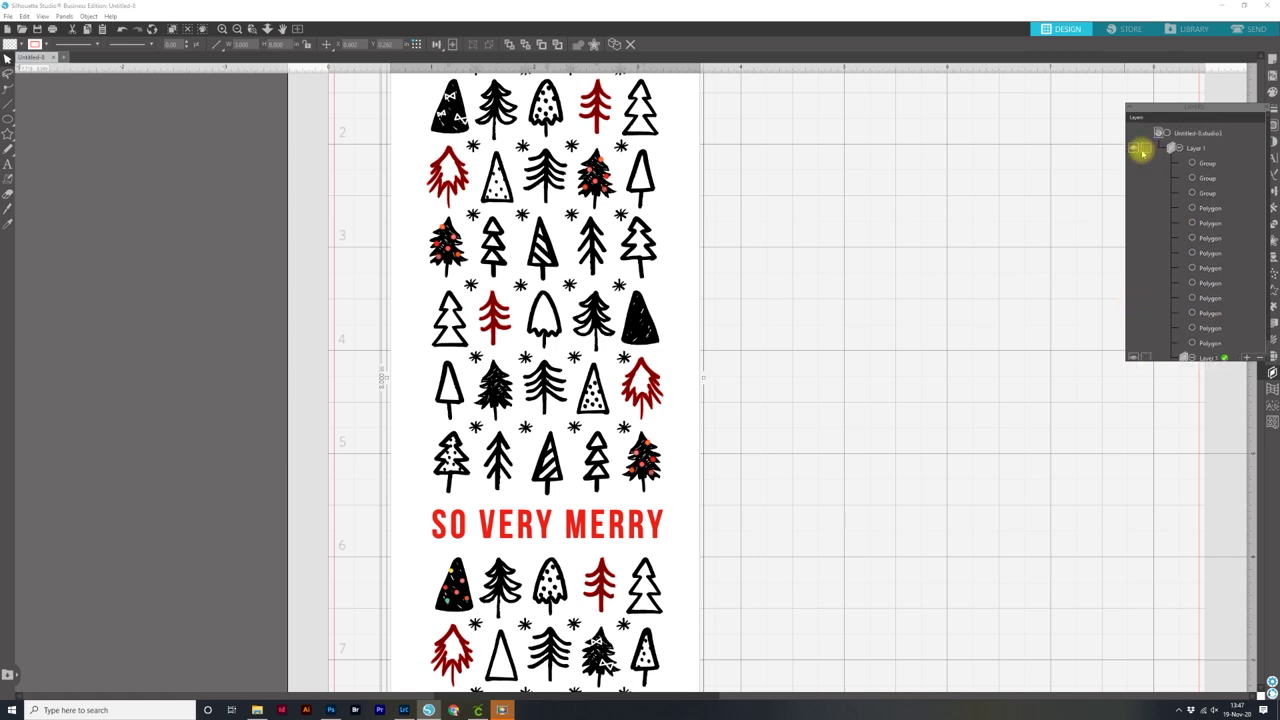
# Move the nested Layer 1 with its single polygon out of the parent layer to the top of the layer stack
pyautogui.doubleClick(1195, 150)
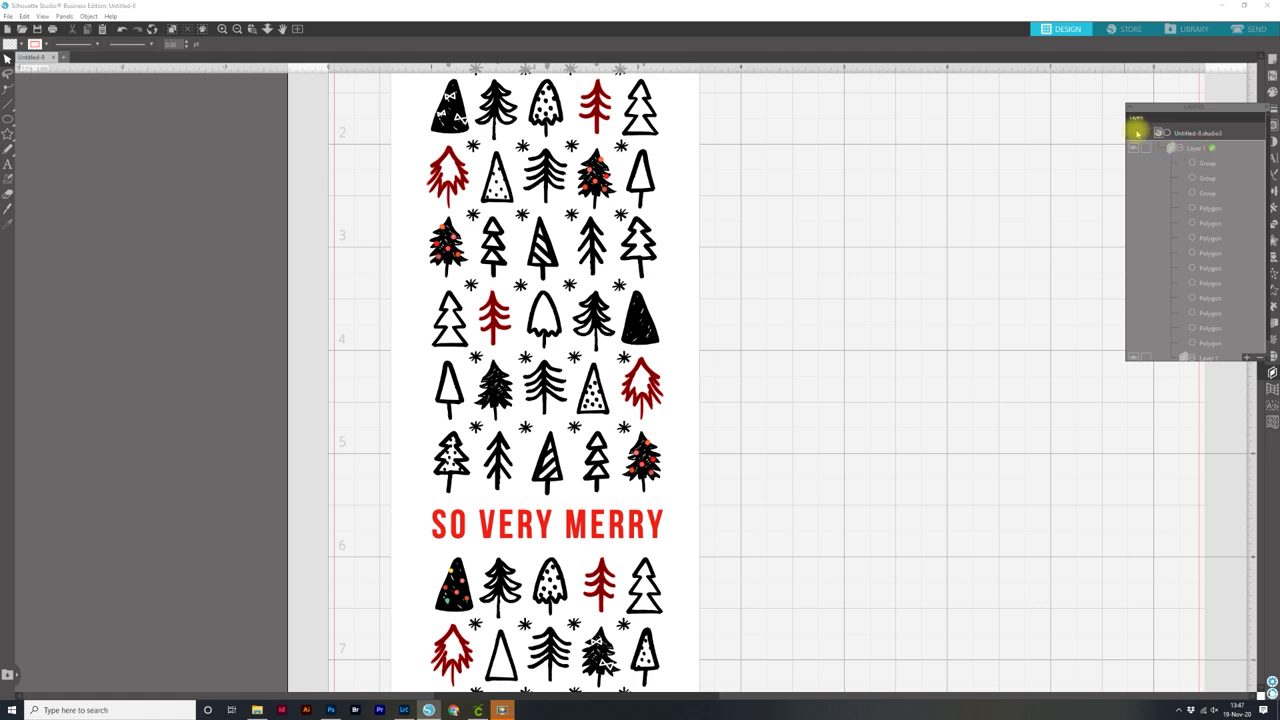
pyautogui.scroll(-1, 1223, 234)
pyautogui.click(1229, 342)
pyautogui.moveTo(1229, 342)
pyautogui.mouseDown()
pyautogui.moveTo(1128, 340)
pyautogui.moveTo(1203, 323)
pyautogui.moveTo(1191, 340)
pyautogui.moveTo(1208, 345)
pyautogui.moveTo(1162, 343)
pyautogui.moveTo(1146, 109)
pyautogui.mouseUp()
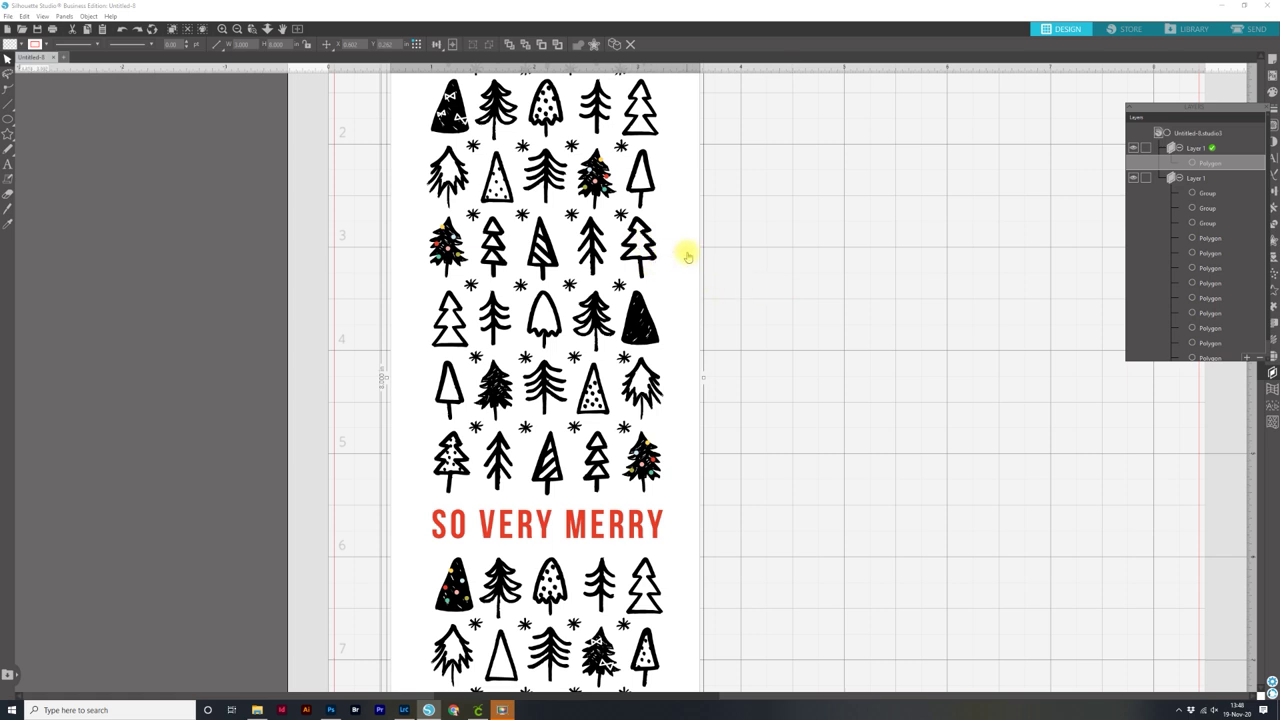
# Move the Layer 1 holding the single polygon beneath the Layer 1 with the traced shapes, and lock the traced-shapes layer
pyautogui.click(1181, 179)
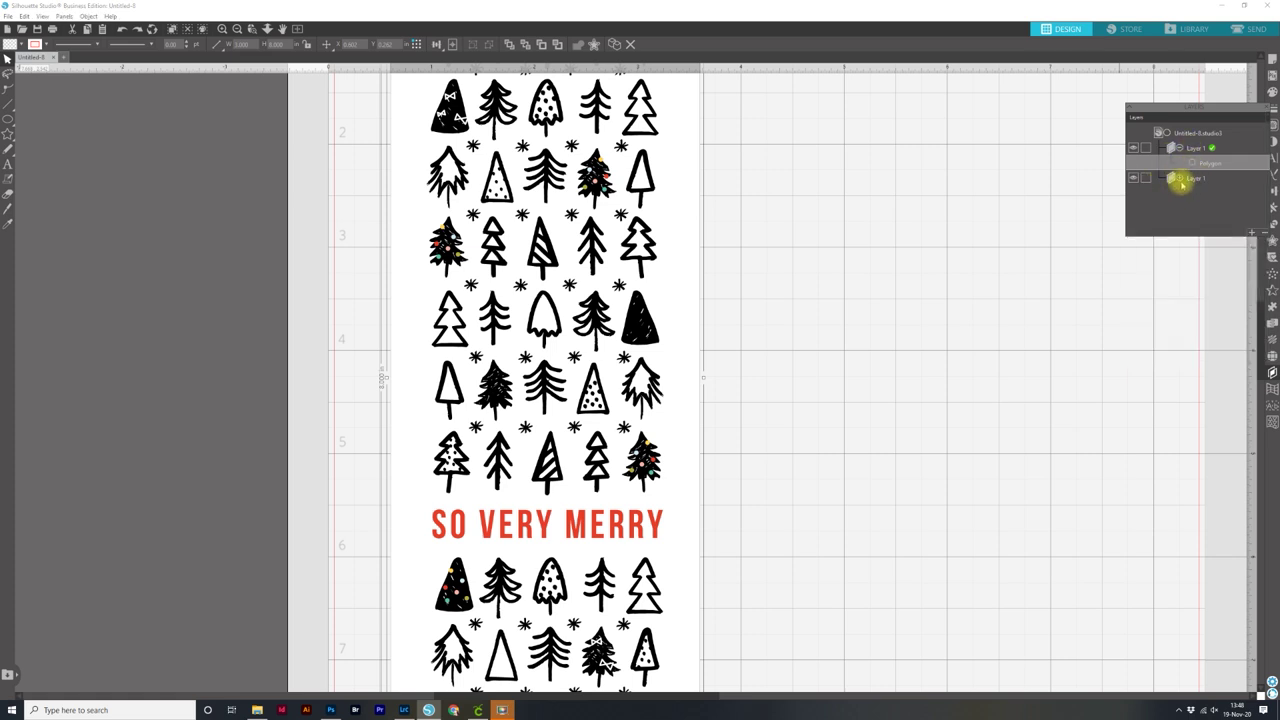
pyautogui.click(1179, 179)
pyautogui.click(1178, 177)
pyautogui.moveTo(1188, 149)
pyautogui.mouseDown()
pyautogui.moveTo(1196, 199)
pyautogui.moveTo(1180, 209)
pyautogui.moveTo(1137, 192)
pyautogui.moveTo(1213, 146)
pyautogui.moveTo(1180, 177)
pyautogui.mouseUp()
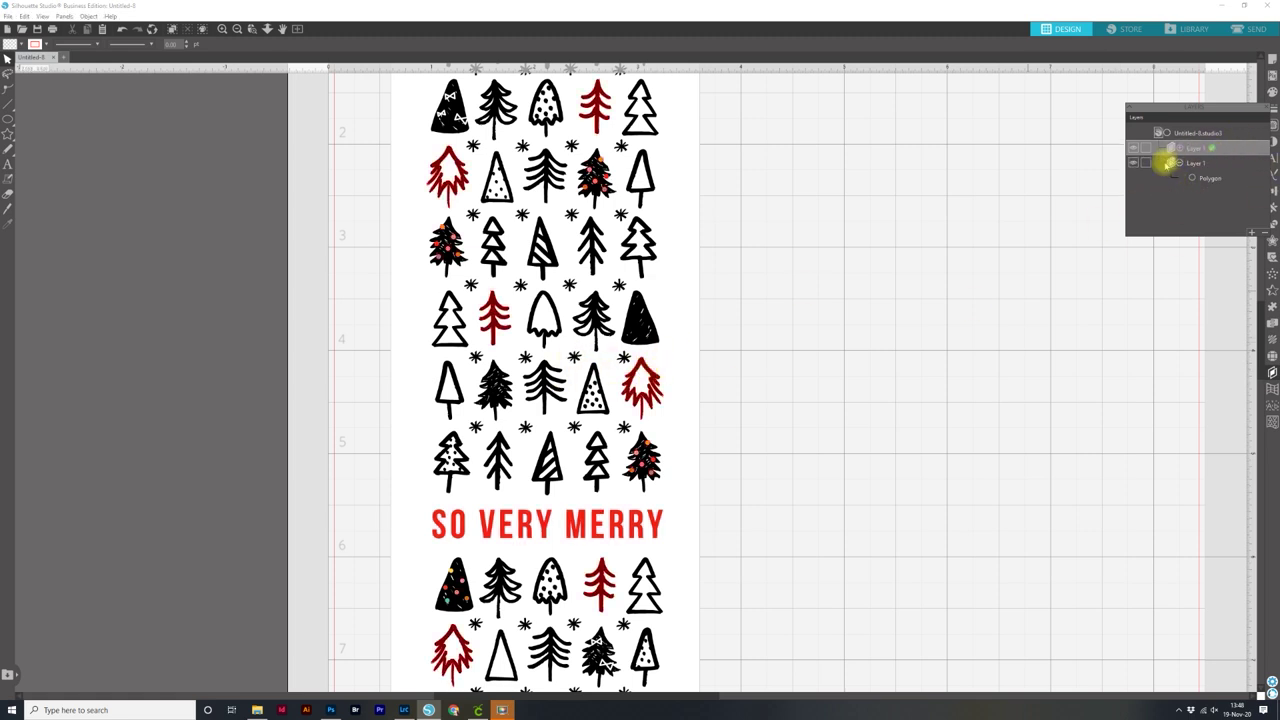
pyautogui.click(1153, 180)
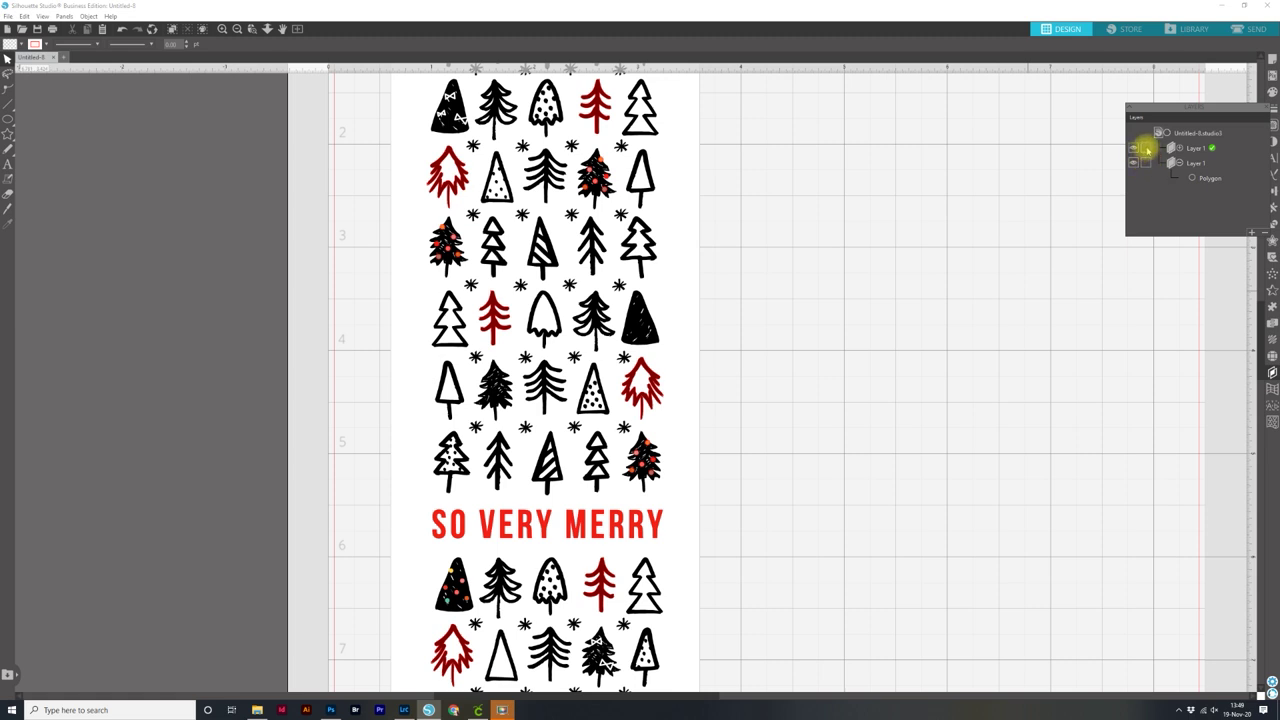
pyautogui.click(1147, 149)
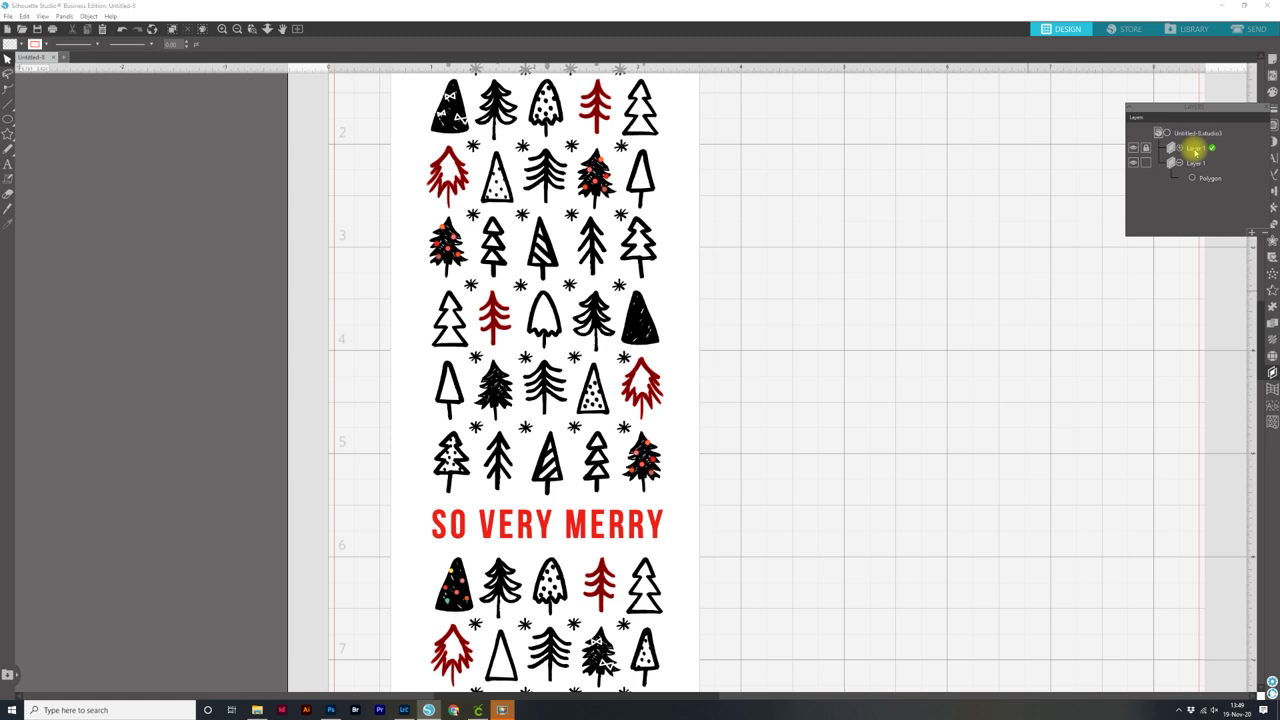
# Rename the layer that contains the single polygon as print
pyautogui.click(1135, 162)
pyautogui.click(1137, 163)
pyautogui.doubleClick(1198, 162)
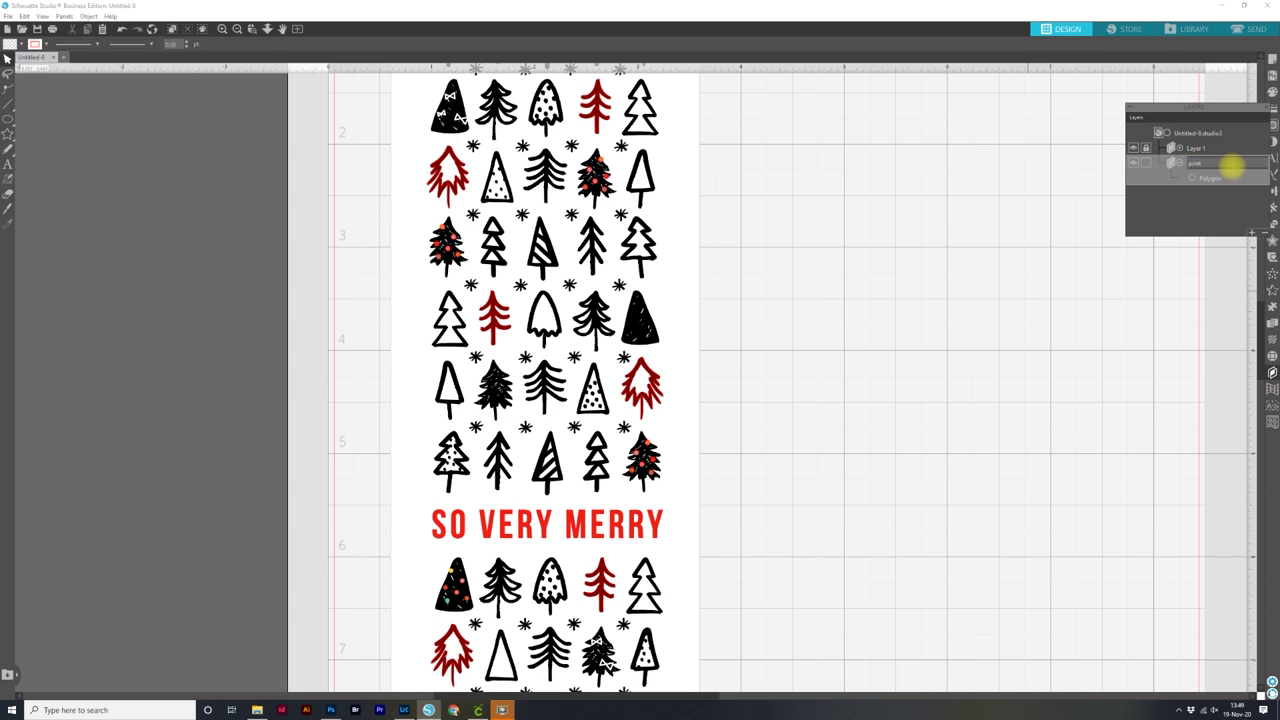
pyautogui.press('Return')
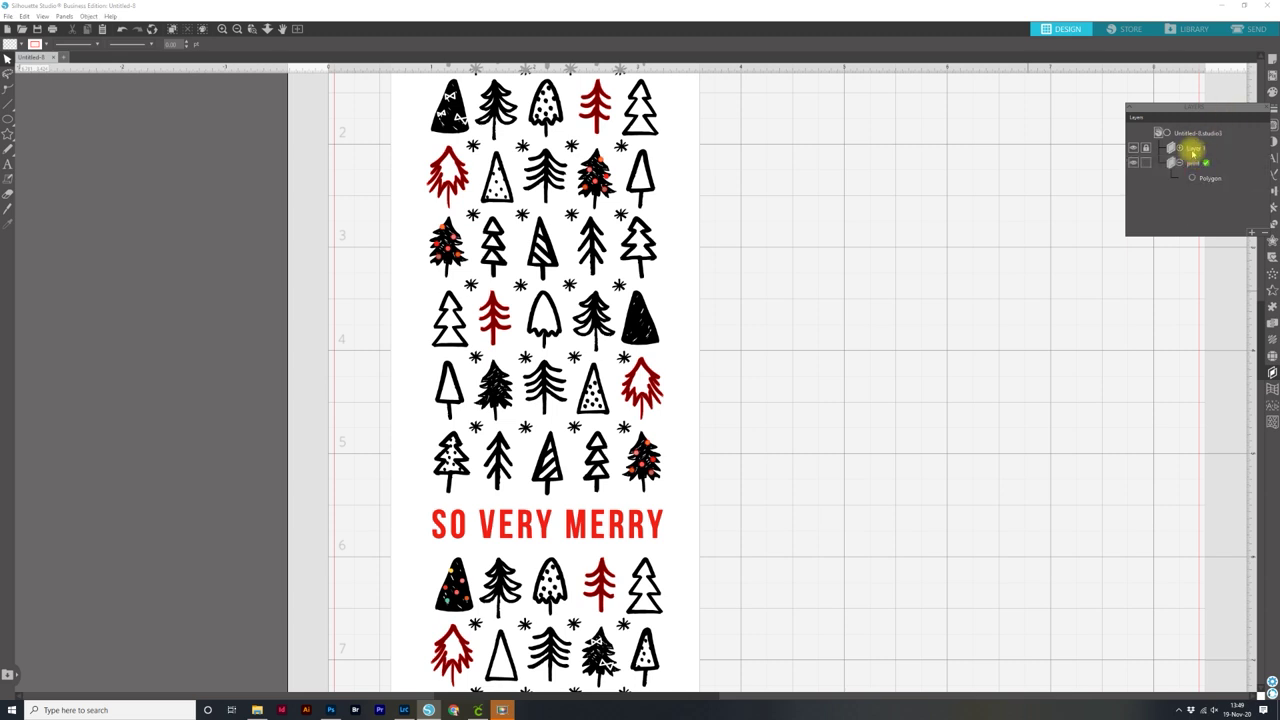
# Rename the locked layer with the traced shapes as trace, and make the print layer active
pyautogui.click(1190, 148)
pyautogui.doubleClick(1190, 148)
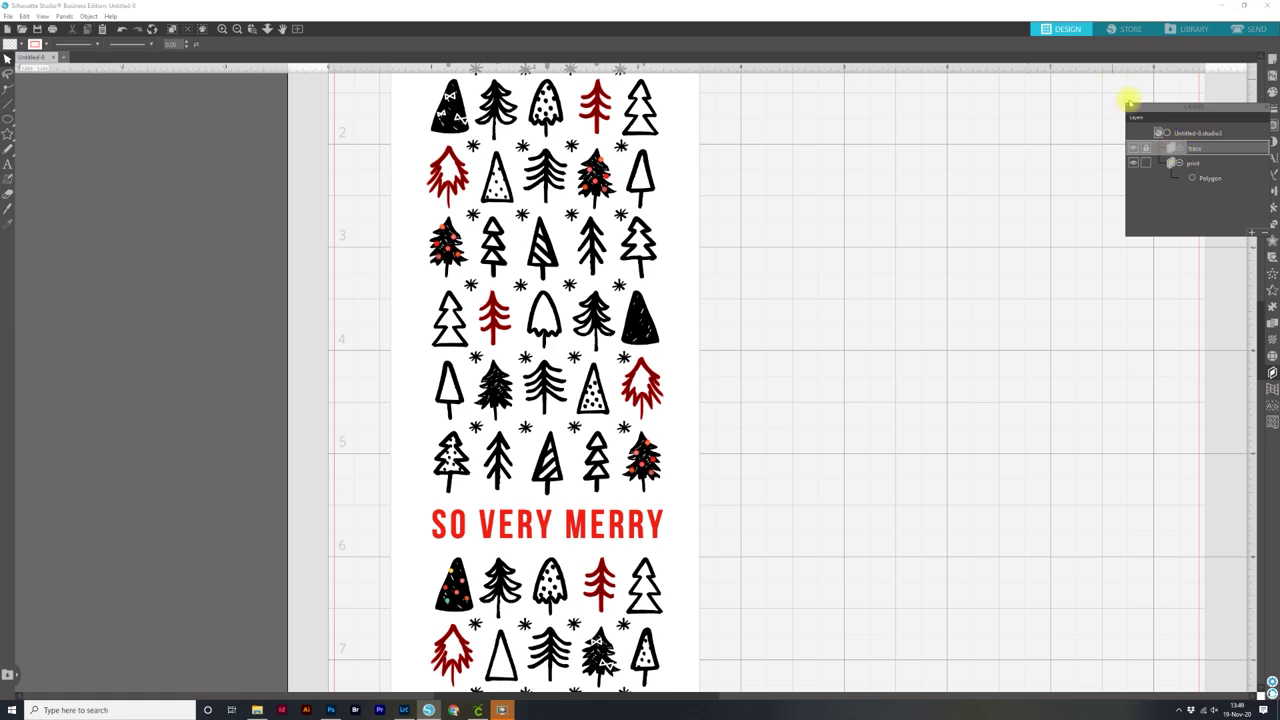
pyautogui.click(1212, 163)
pyautogui.click(1203, 213)
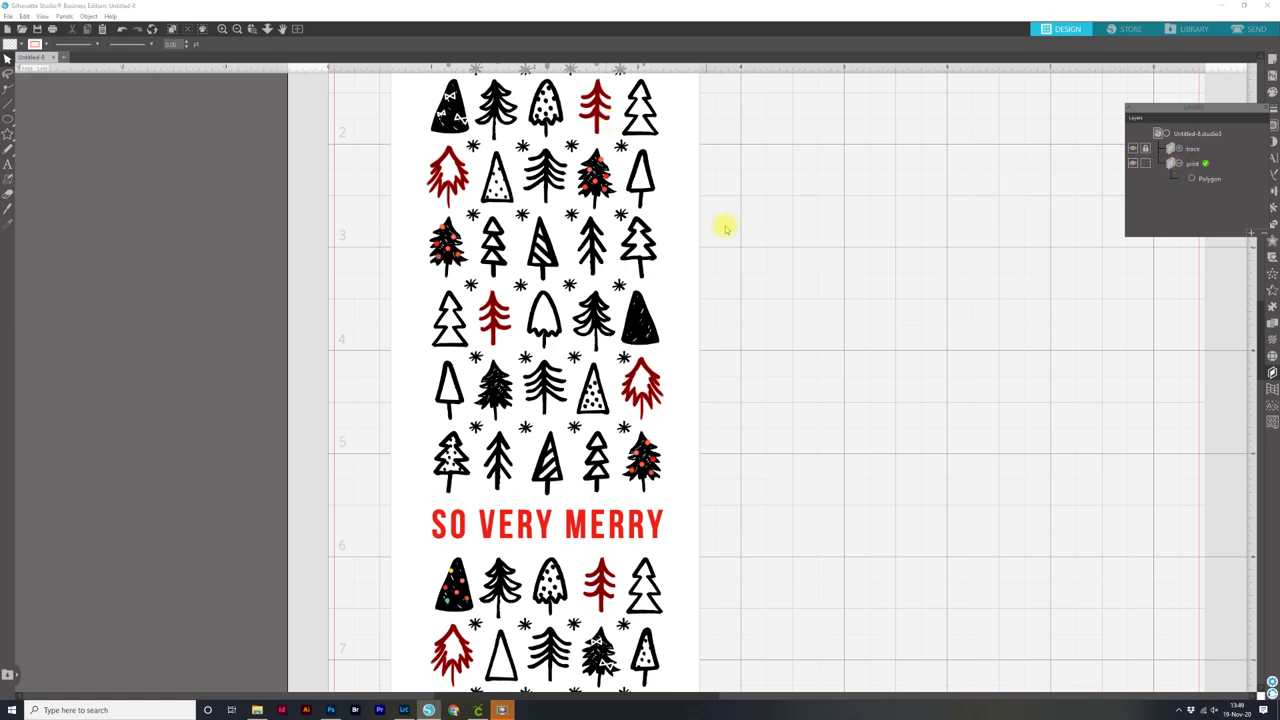
# Erase the printed tree under the red one in the second row with the solid Eraser, and undo the stray stroke
pyautogui.press('space')
pyautogui.moveTo(660, 211); pyautogui.dragTo(677, 286)
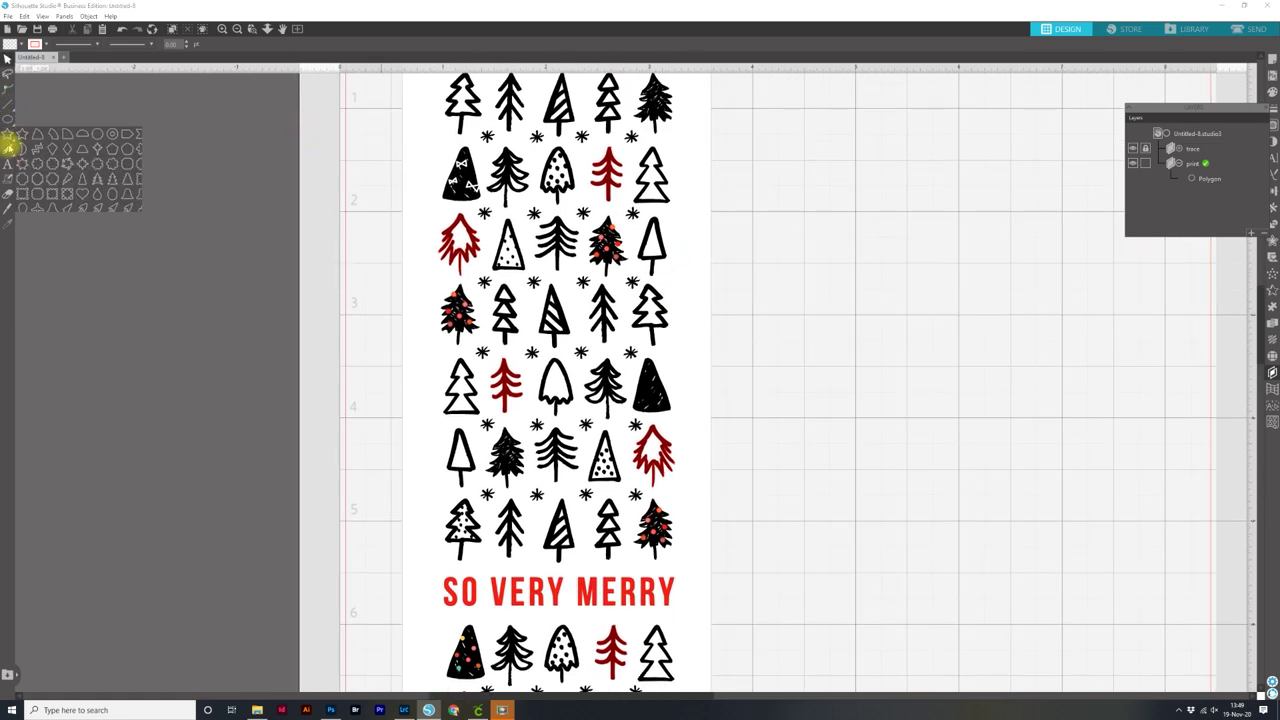
pyautogui.click(8, 193)
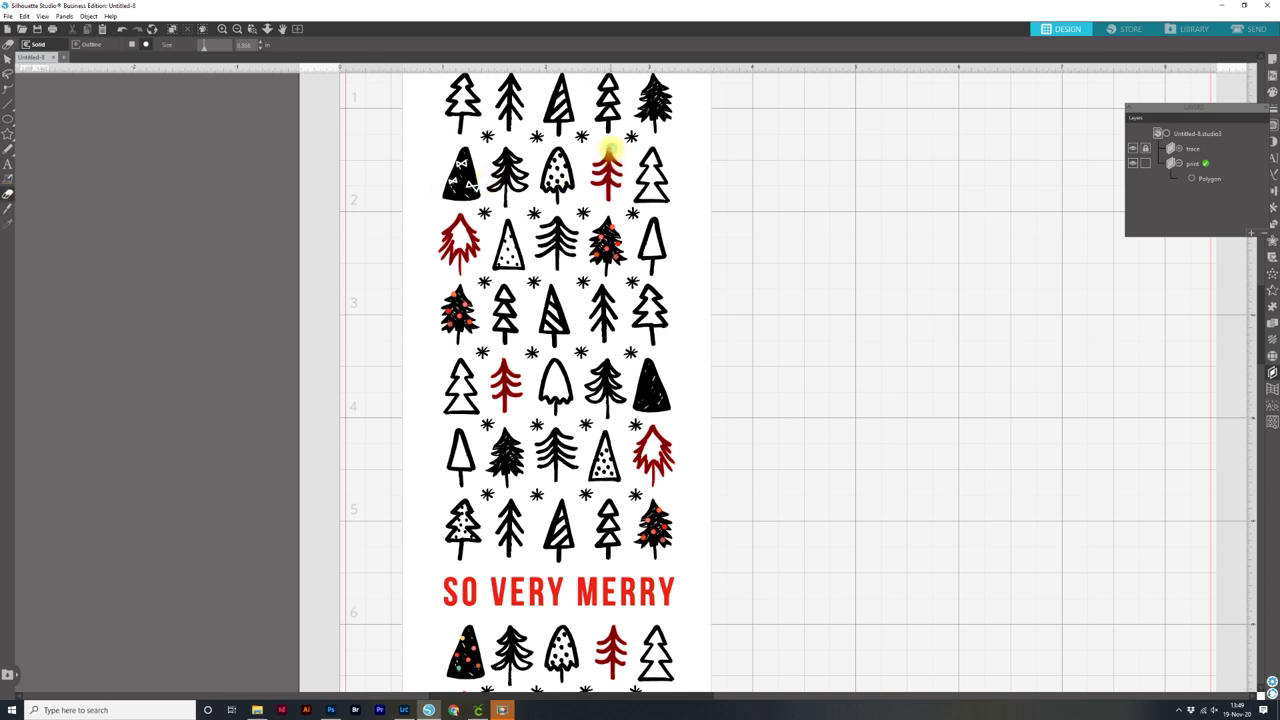
pyautogui.moveTo(608, 150)
pyautogui.mouseDown()
pyautogui.moveTo(592, 164)
pyautogui.moveTo(619, 170)
pyautogui.moveTo(610, 207)
pyautogui.moveTo(607, 164)
pyautogui.moveTo(618, 180)
pyautogui.moveTo(593, 183)
pyautogui.moveTo(706, 216)
pyautogui.mouseUp()
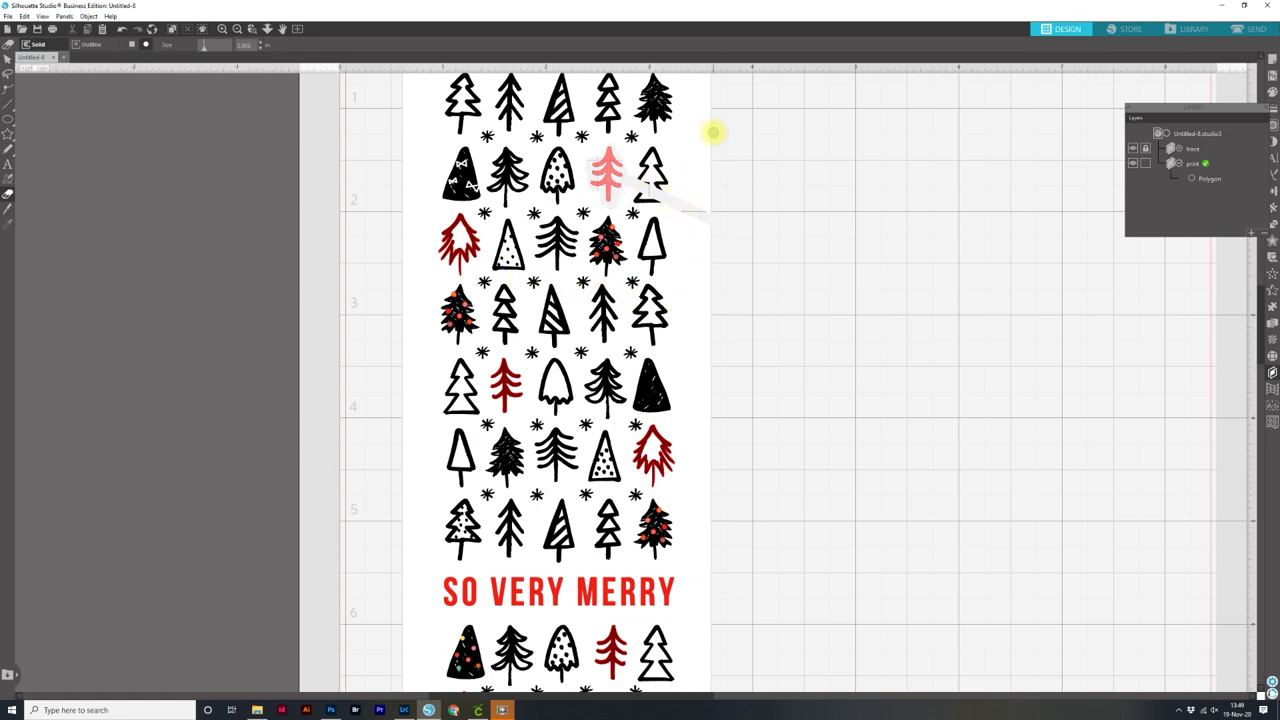
pyautogui.hotkey('ctrl', 'z')
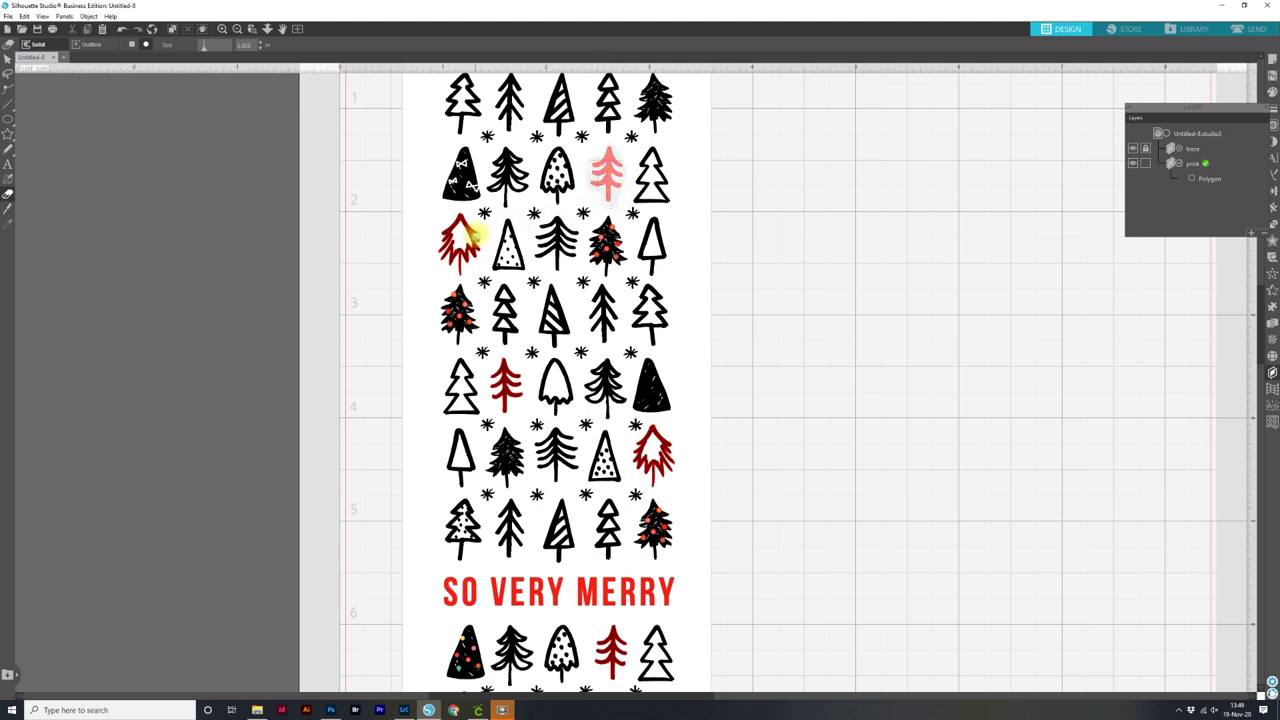
# Erase the print artwork beneath the red first tree of the third row, including its trunk and leftover bits
pyautogui.moveTo(470, 228)
pyautogui.mouseDown()
pyautogui.moveTo(439, 257)
pyautogui.moveTo(476, 258)
pyautogui.mouseUp()
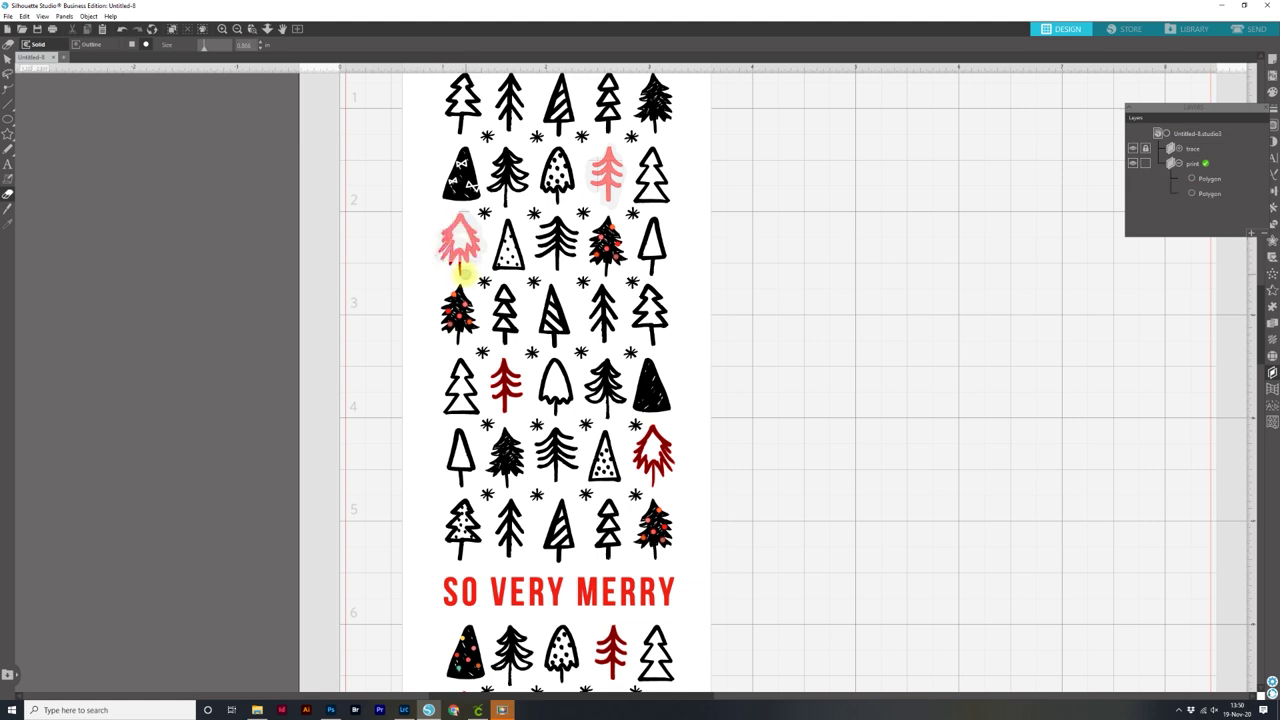
pyautogui.moveTo(456, 265); pyautogui.dragTo(321, 298)
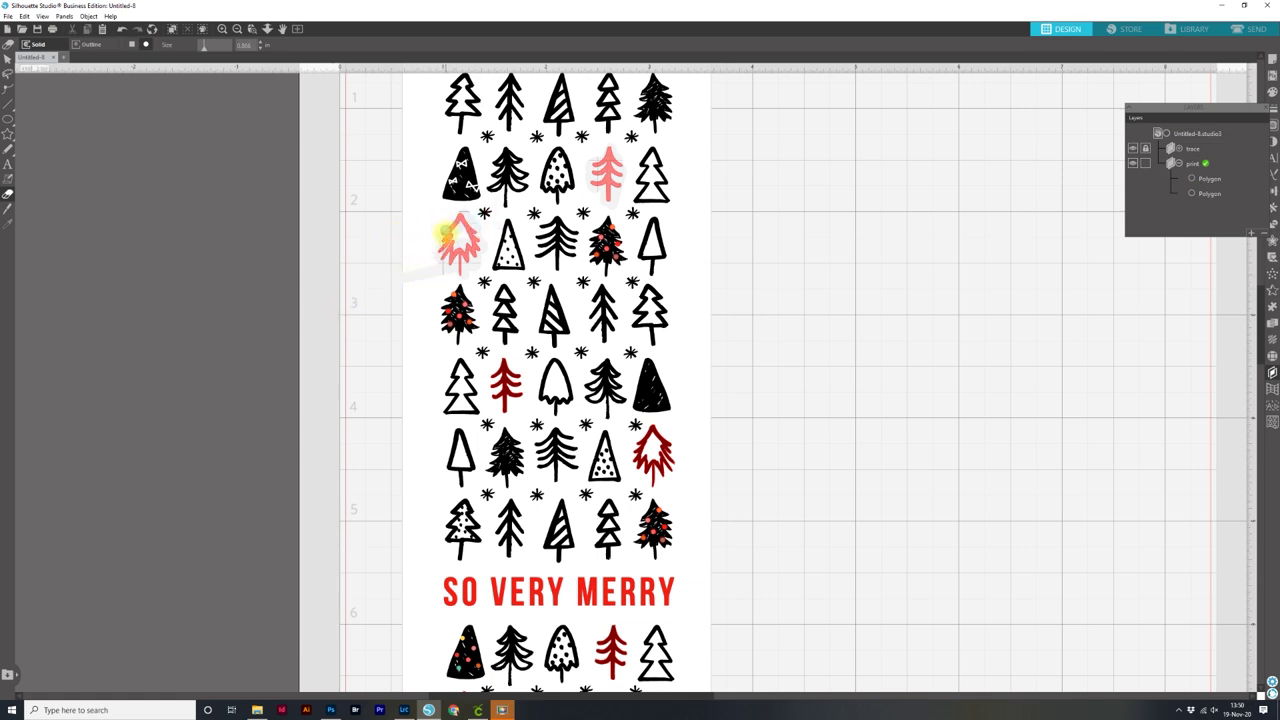
pyautogui.hotkey('ctrl', '=')
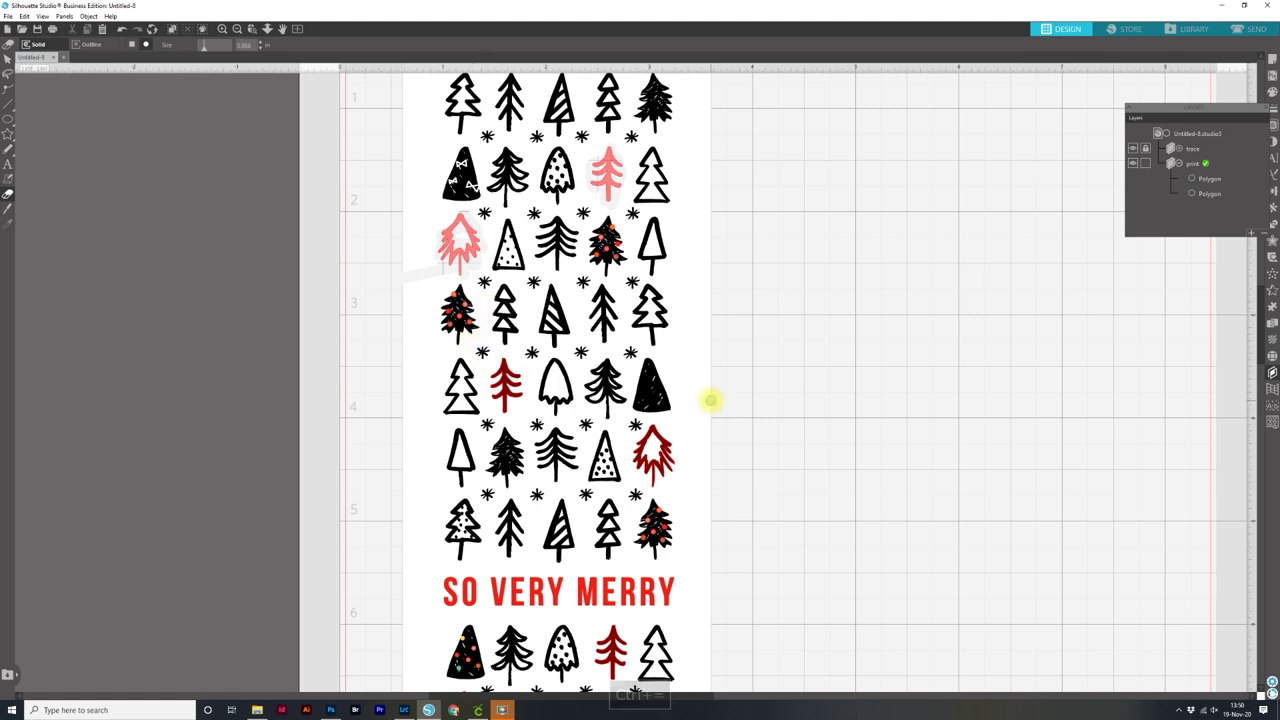
pyautogui.hotkey('ctrl', '=')
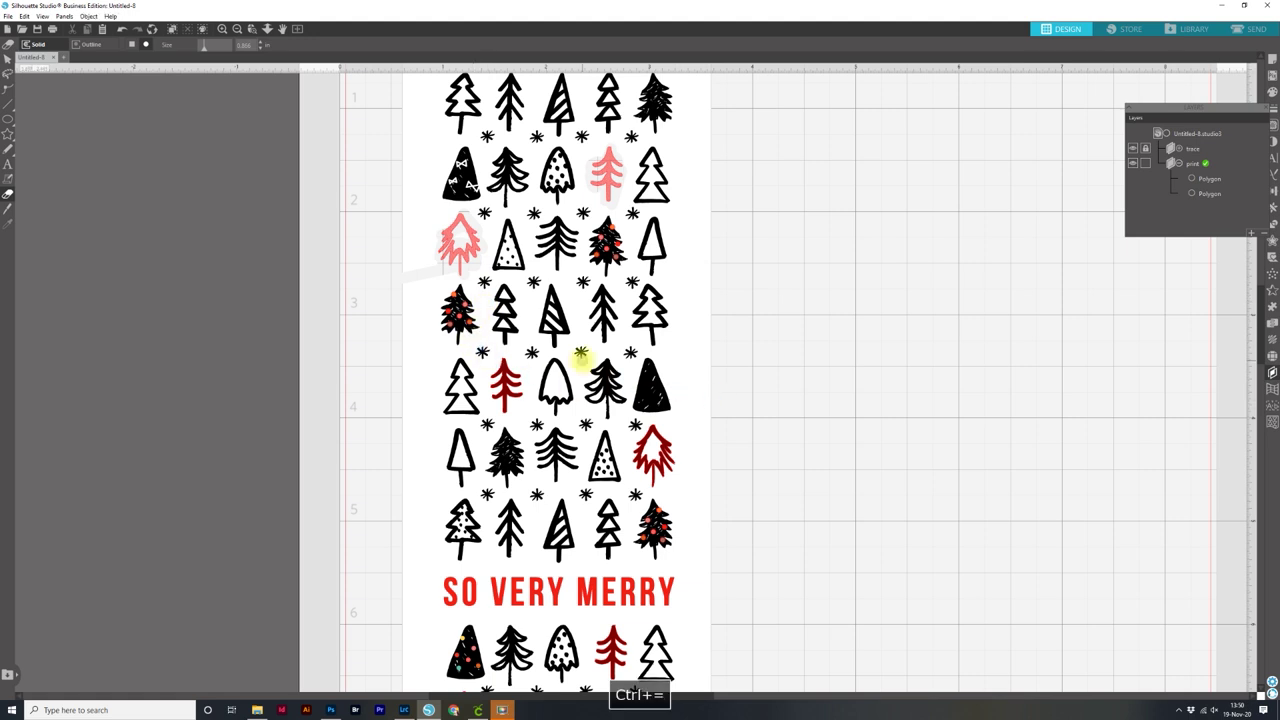
pyautogui.hotkey('ctrl', '=')
pyautogui.press('space')
pyautogui.moveTo(481, 131); pyautogui.dragTo(566, 293)
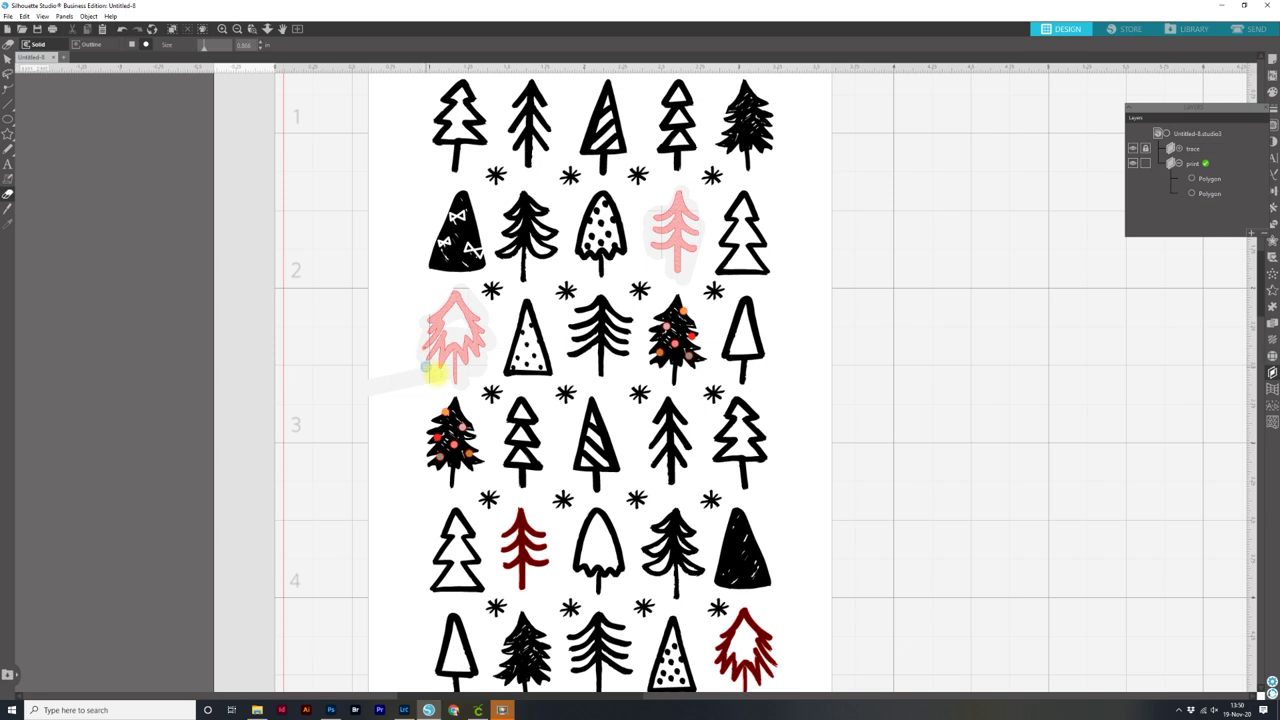
pyautogui.click(458, 342)
pyautogui.click(694, 306)
pyautogui.click(695, 321)
# Erase the print artwork beneath the red second tree of the fifth row and the red last tree of the sixth row
pyautogui.moveTo(505, 535)
pyautogui.mouseDown()
pyautogui.moveTo(503, 523)
pyautogui.moveTo(528, 523)
pyautogui.moveTo(545, 538)
pyautogui.mouseUp()
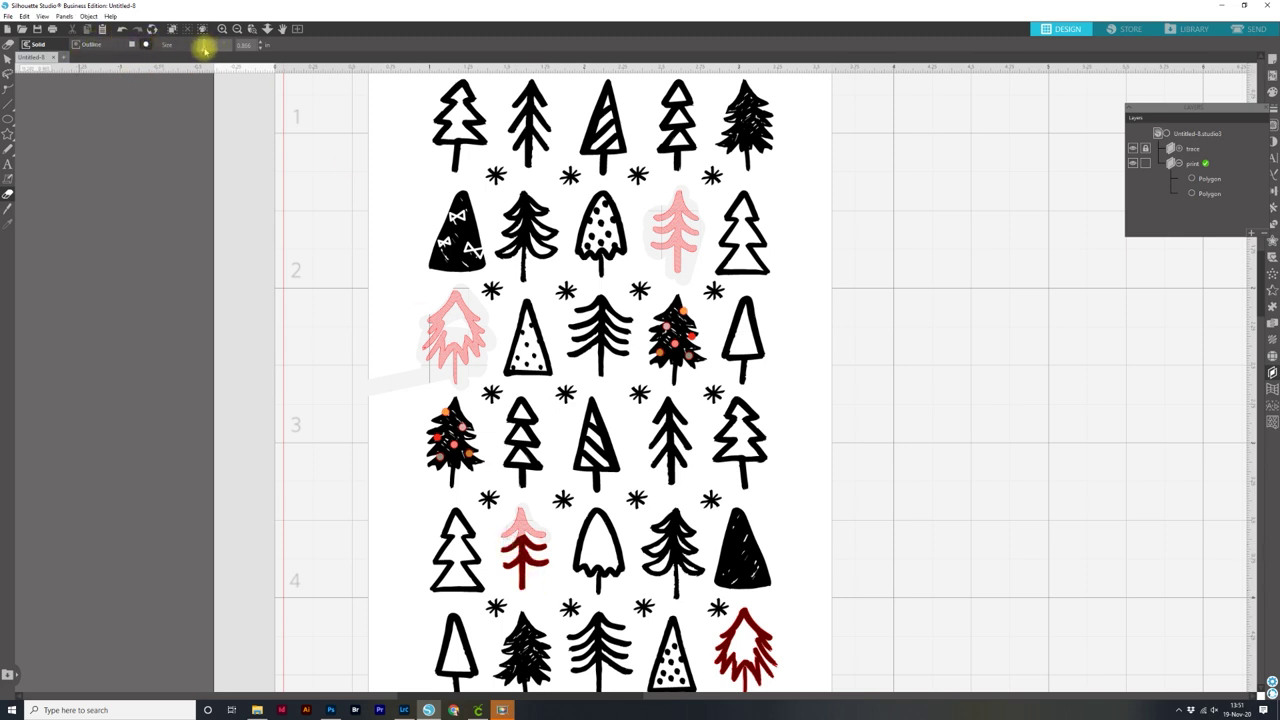
pyautogui.moveTo(517, 543)
pyautogui.mouseDown()
pyautogui.moveTo(523, 534)
pyautogui.moveTo(540, 563)
pyautogui.moveTo(520, 534)
pyautogui.moveTo(506, 549)
pyautogui.moveTo(503, 570)
pyautogui.moveTo(527, 540)
pyautogui.moveTo(537, 575)
pyautogui.moveTo(524, 593)
pyautogui.mouseUp()
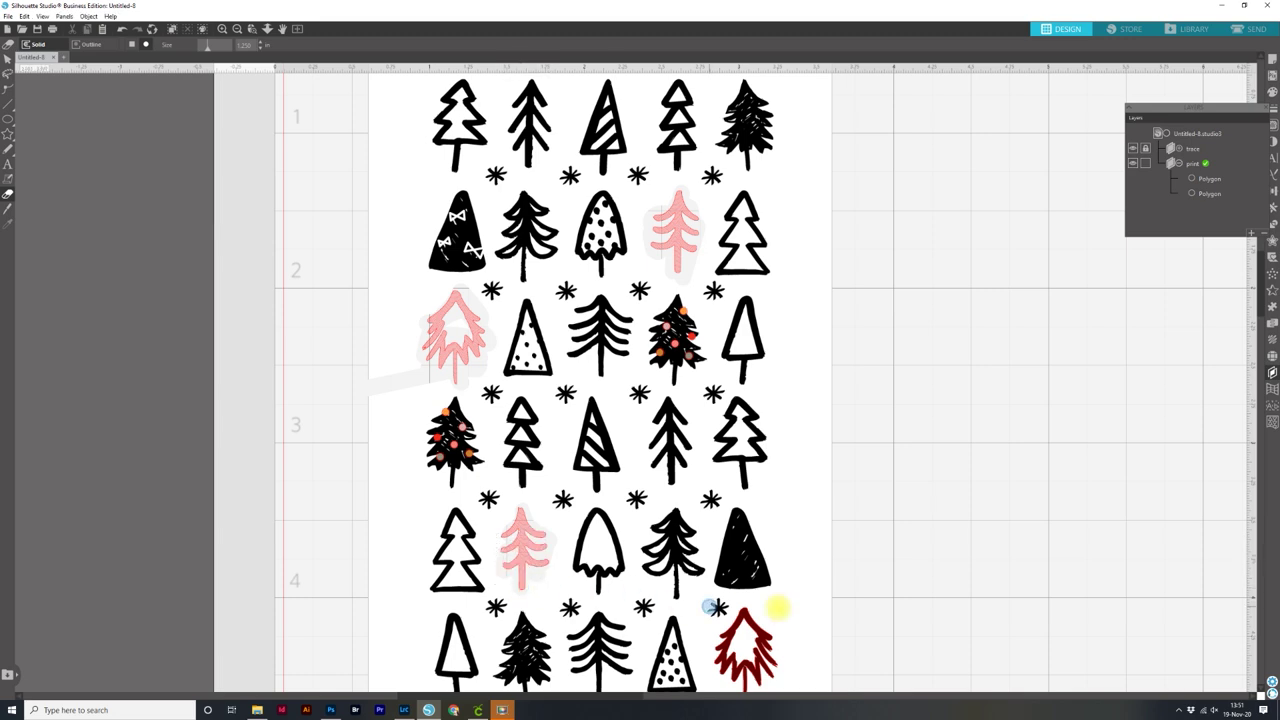
pyautogui.press('space')
pyautogui.moveTo(779, 616); pyautogui.dragTo(731, 463)
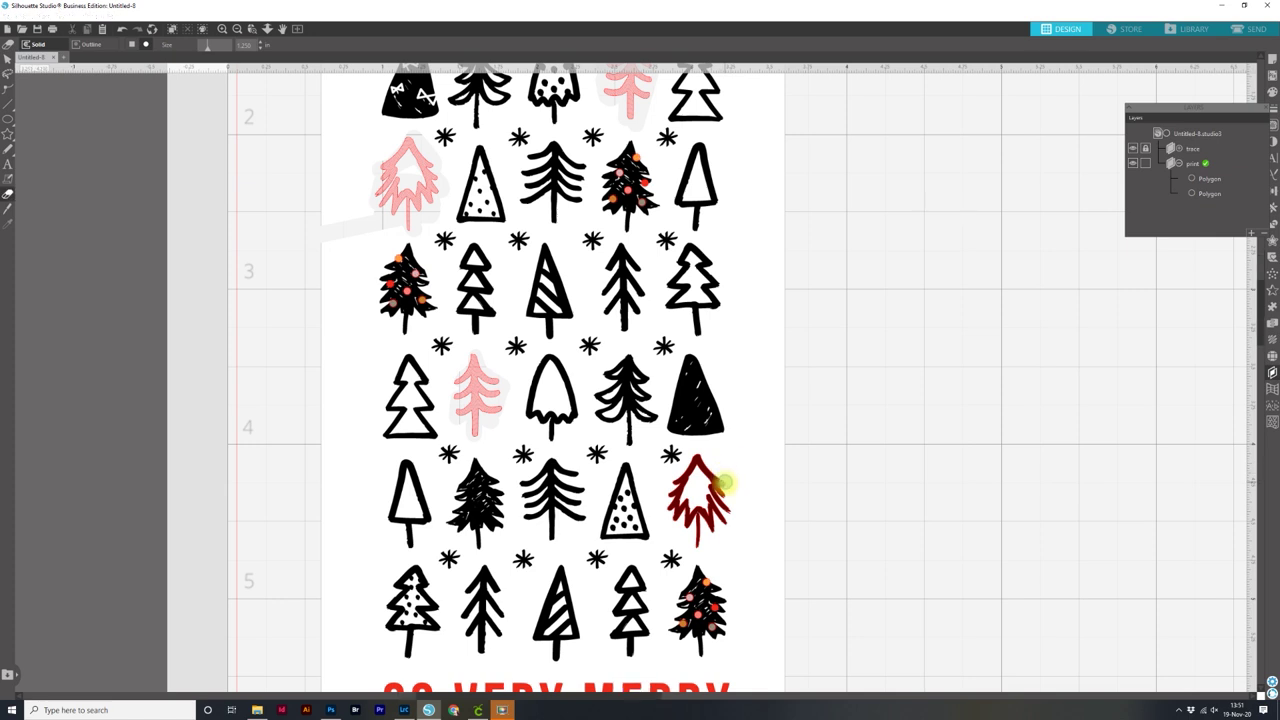
pyautogui.moveTo(699, 544)
pyautogui.mouseDown()
pyautogui.moveTo(694, 457)
pyautogui.moveTo(727, 501)
pyautogui.moveTo(706, 491)
pyautogui.moveTo(729, 514)
pyautogui.moveTo(706, 509)
pyautogui.moveTo(713, 530)
pyautogui.moveTo(683, 530)
pyautogui.moveTo(694, 466)
pyautogui.moveTo(665, 494)
pyautogui.mouseUp()
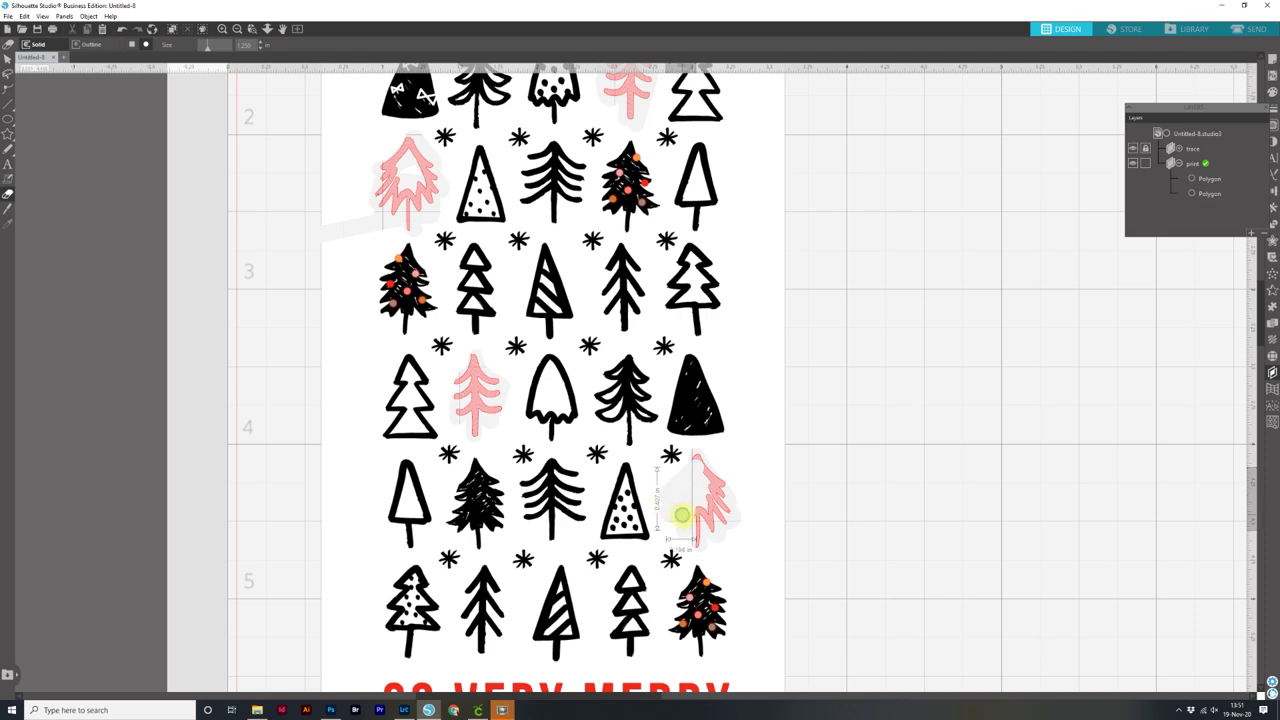
# Erase the print artwork beneath the SO VERY MERRY lettering and the red tree in the row just below it
pyautogui.press('space')
pyautogui.moveTo(770, 580); pyautogui.dragTo(851, 266)
pyautogui.moveTo(714, 426)
pyautogui.mouseDown()
pyautogui.moveTo(737, 463)
pyautogui.moveTo(711, 443)
pyautogui.moveTo(710, 458)
pyautogui.moveTo(540, 358)
pyautogui.moveTo(671, 370)
pyautogui.moveTo(511, 361)
pyautogui.moveTo(822, 356)
pyautogui.moveTo(465, 351)
pyautogui.moveTo(605, 460)
pyautogui.moveTo(648, 473)
pyautogui.moveTo(708, 463)
pyautogui.moveTo(698, 455)
pyautogui.moveTo(705, 476)
pyautogui.moveTo(720, 462)
pyautogui.moveTo(738, 482)
pyautogui.moveTo(720, 488)
pyautogui.moveTo(722, 476)
pyautogui.moveTo(710, 505)
pyautogui.moveTo(704, 447)
pyautogui.moveTo(437, 385)
pyautogui.moveTo(834, 383)
pyautogui.moveTo(829, 371)
pyautogui.moveTo(765, 369)
pyautogui.moveTo(453, 372)
pyautogui.moveTo(455, 352)
pyautogui.moveTo(535, 367)
pyautogui.moveTo(452, 359)
pyautogui.moveTo(830, 372)
pyautogui.moveTo(673, 382)
pyautogui.mouseUp()
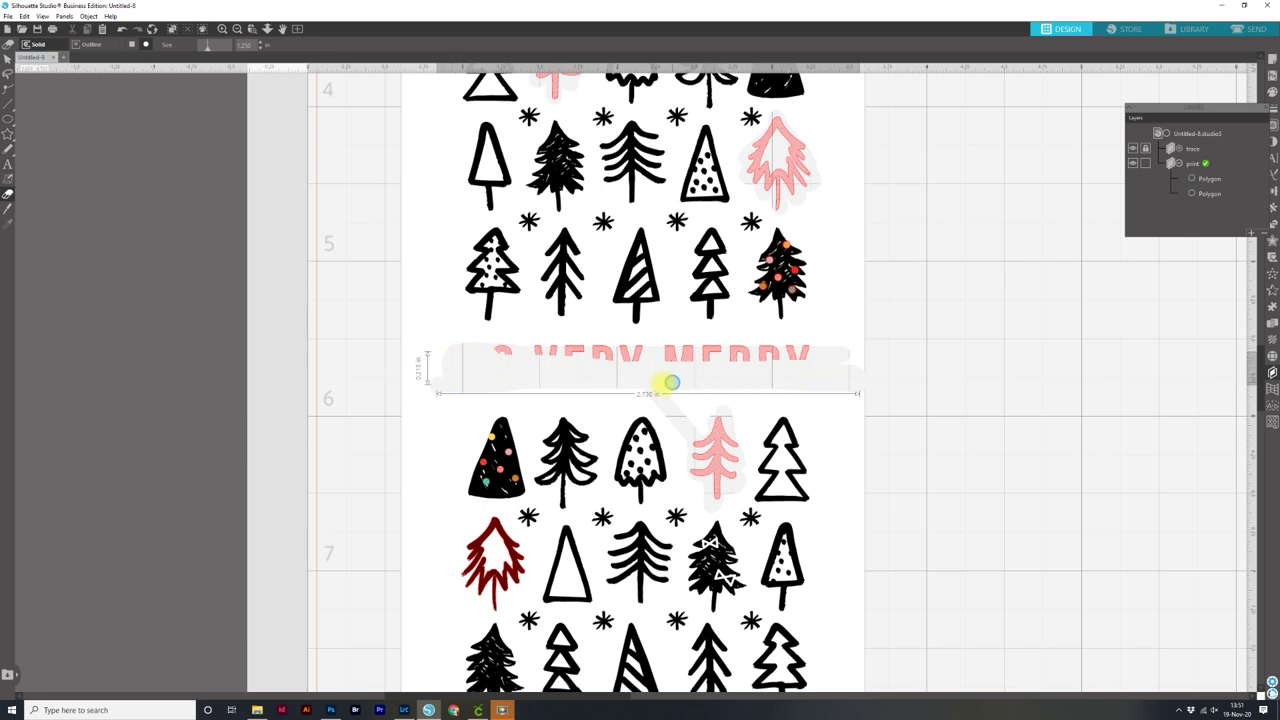
pyautogui.moveTo(782, 387); pyautogui.dragTo(800, 385)
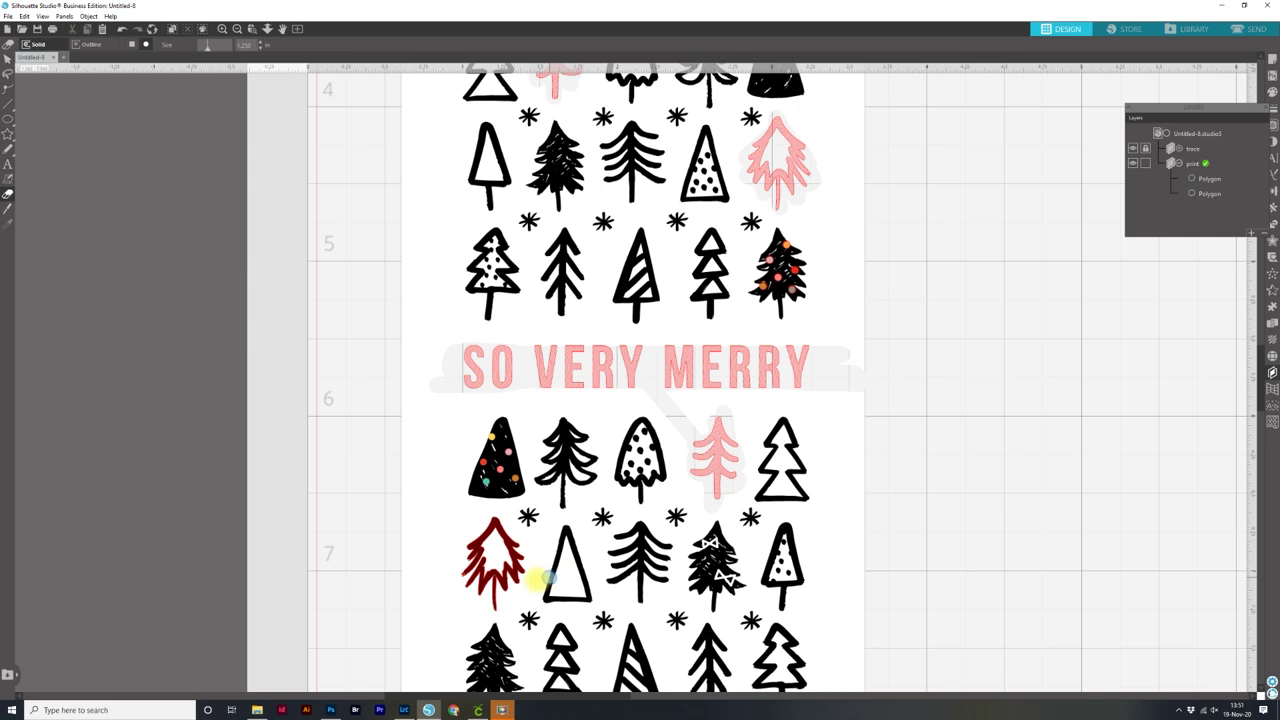
# Erase the print artwork beneath the red first tree in the second row below the lettering, and return to the Select tool
pyautogui.moveTo(487, 522)
pyautogui.mouseDown()
pyautogui.moveTo(522, 565)
pyautogui.moveTo(520, 580)
pyautogui.moveTo(500, 572)
pyautogui.moveTo(492, 610)
pyautogui.moveTo(506, 567)
pyautogui.moveTo(492, 530)
pyautogui.moveTo(468, 545)
pyautogui.moveTo(465, 578)
pyautogui.moveTo(482, 548)
pyautogui.moveTo(479, 599)
pyautogui.moveTo(575, 622)
pyautogui.mouseUp()
pyautogui.press('space')
pyautogui.moveTo(871, 520)
pyautogui.mouseDown()
pyautogui.moveTo(764, 240)
pyautogui.moveTo(886, 537)
pyautogui.mouseUp()
pyautogui.moveTo(840, 266); pyautogui.dragTo(778, 558)
pyautogui.moveTo(786, 220); pyautogui.dragTo(663, 311)
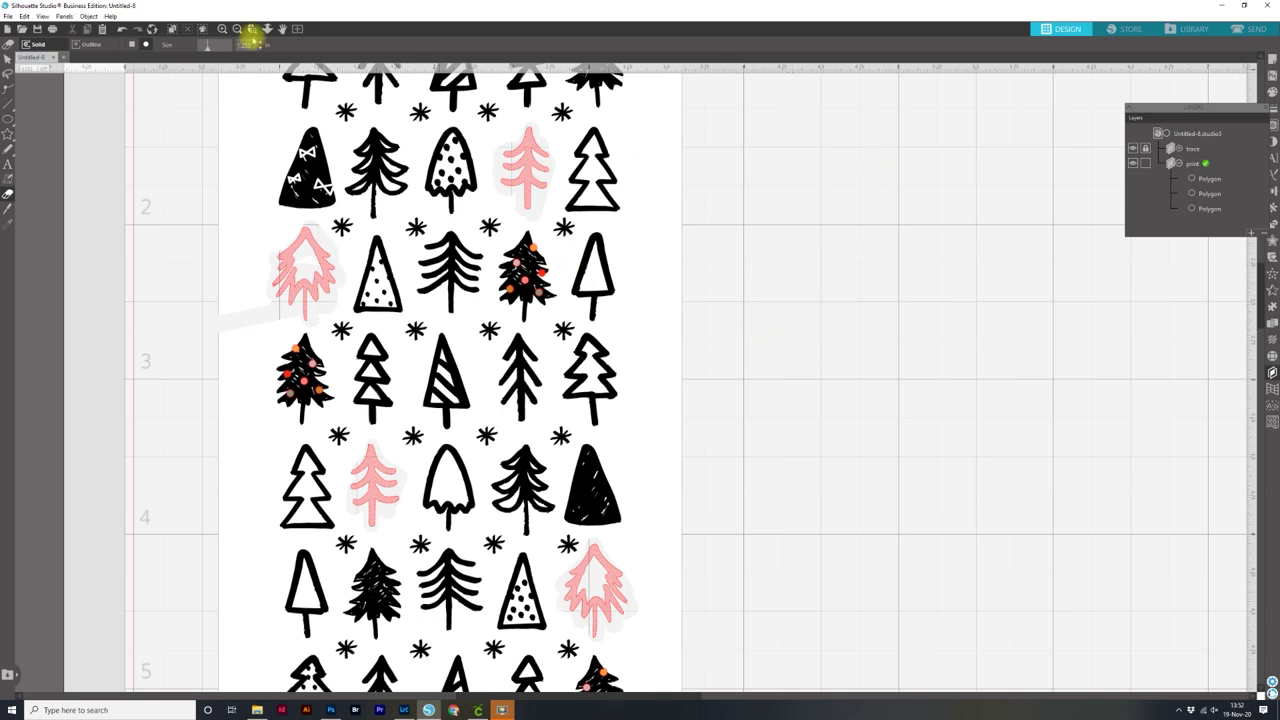
pyautogui.click(7, 60)
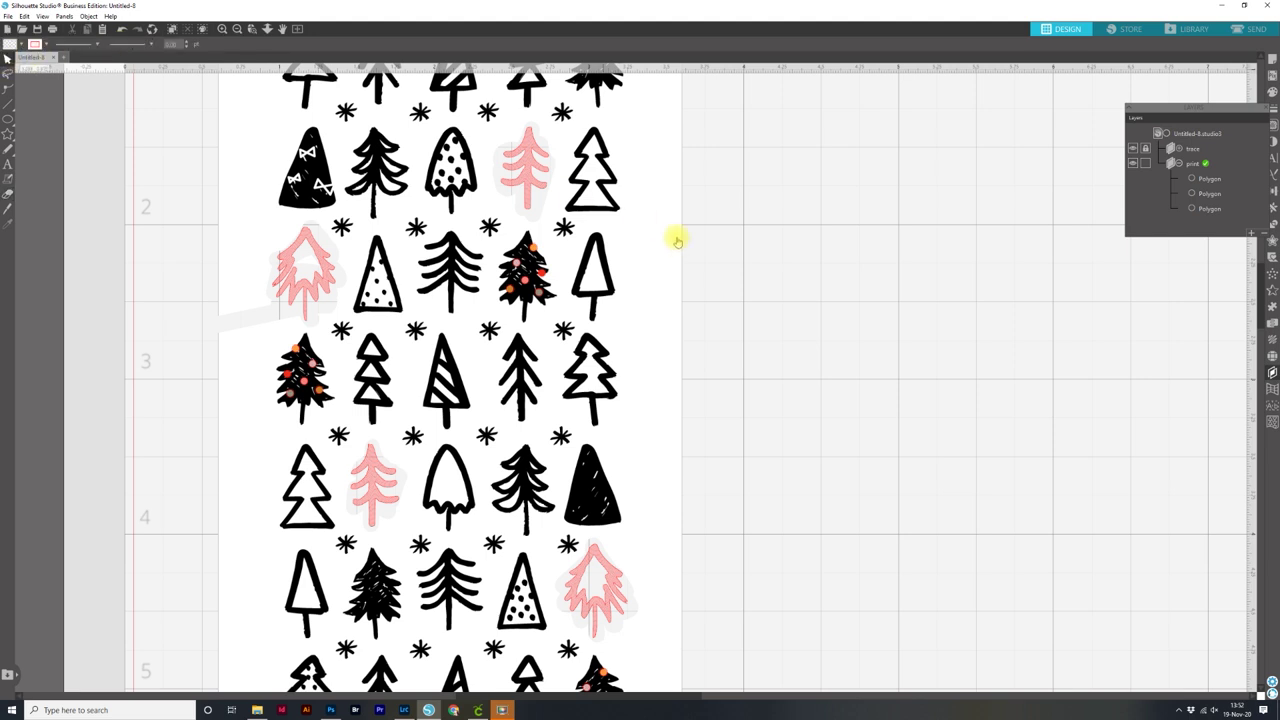
# Try moving the print artwork off the traced shapes to check the erased areas, and undo the move
pyautogui.hotkey('ctrl', '-')
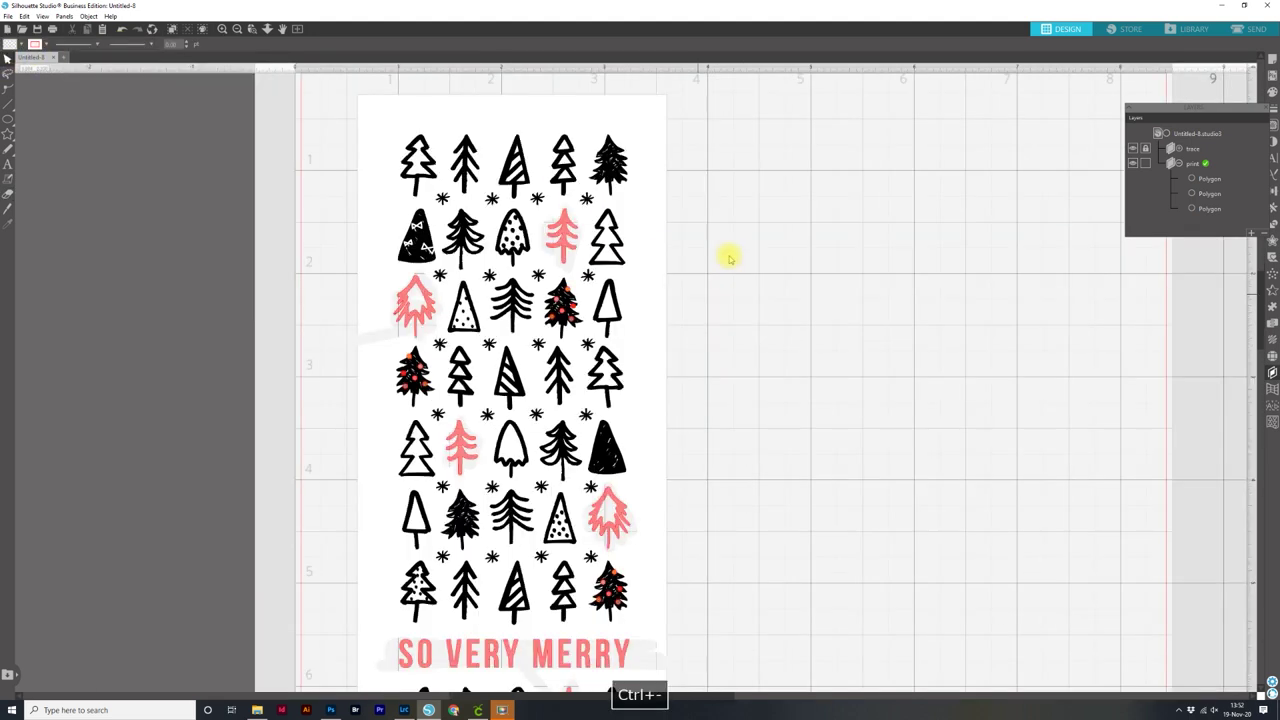
pyautogui.hotkey('ctrl', '-')
pyautogui.moveTo(608, 320)
pyautogui.mouseDown()
pyautogui.moveTo(651, 357)
pyautogui.moveTo(648, 345)
pyautogui.mouseUp()
pyautogui.press('Escape')
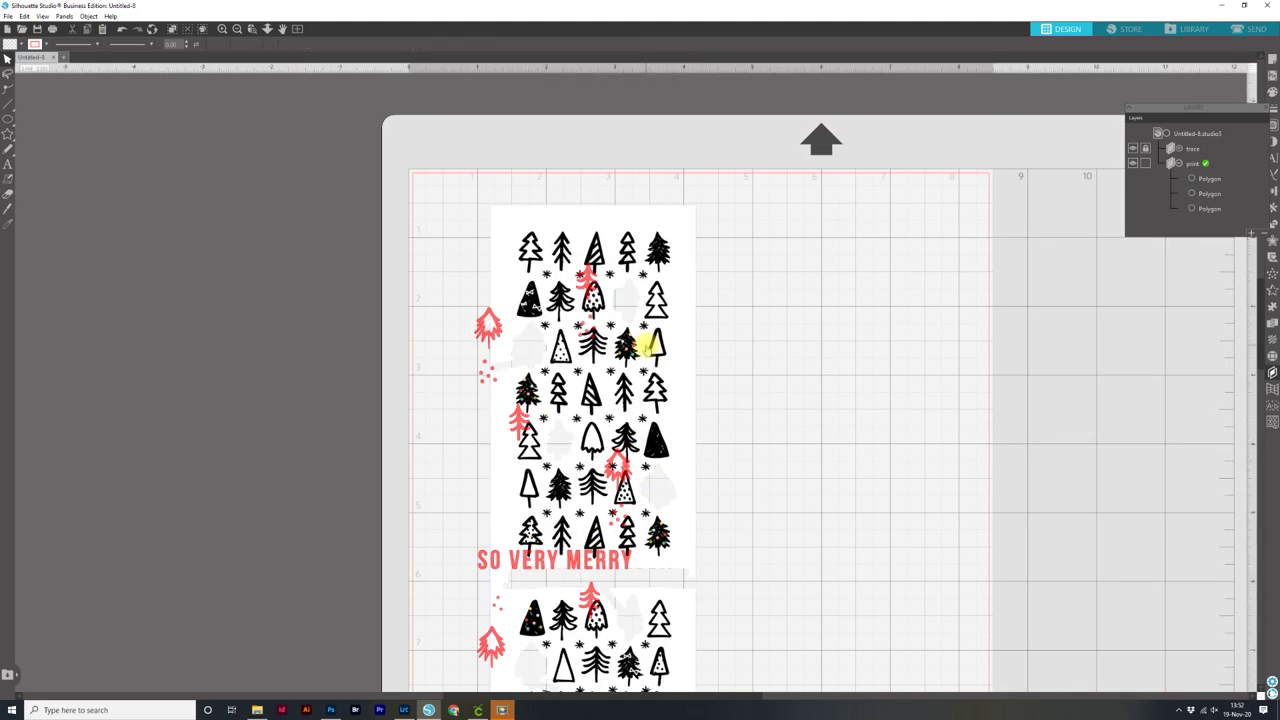
pyautogui.hotkey('ctrl', 'z')
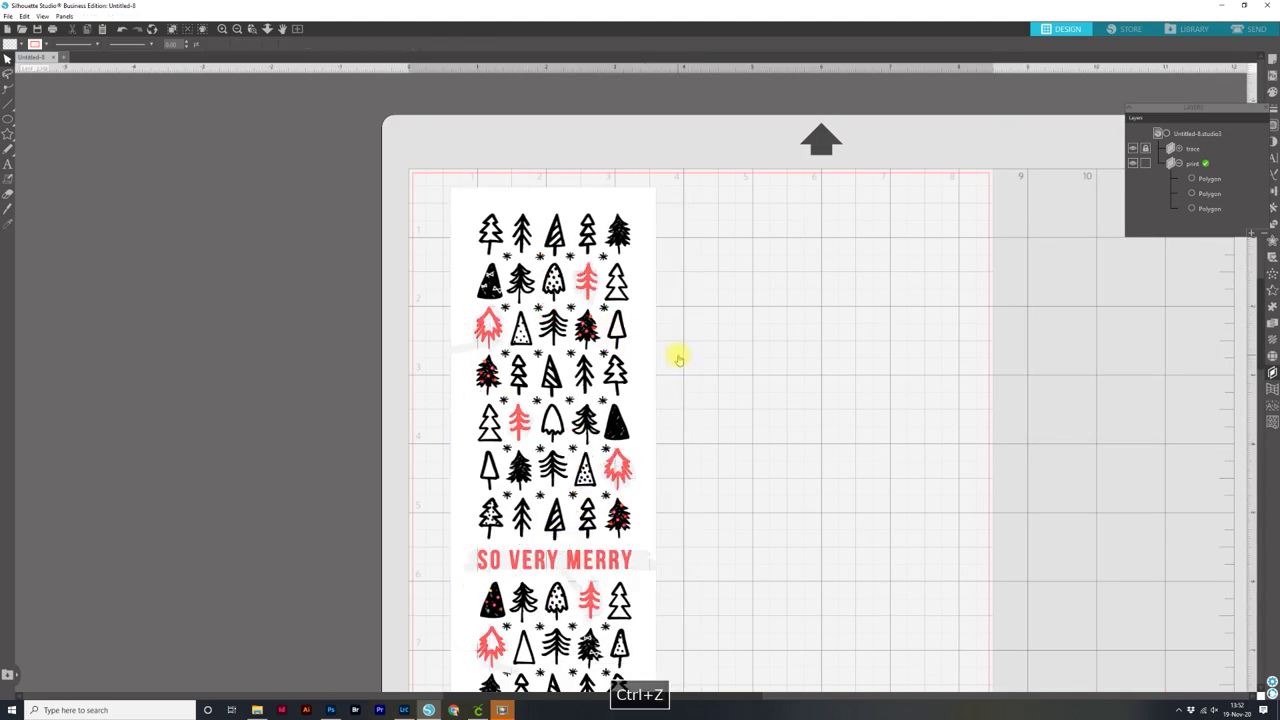
# Unlock the trace layer and lock the print layer
pyautogui.hotkey('ctrl', '-')
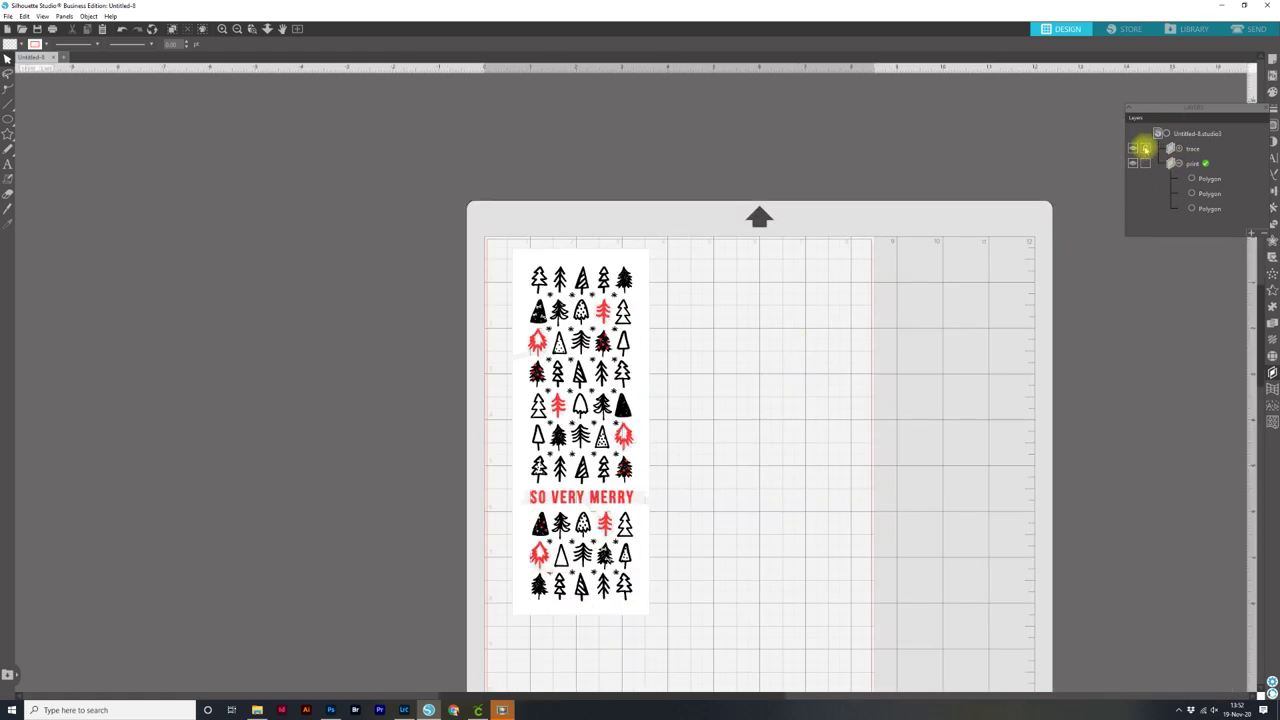
pyautogui.click(1146, 149)
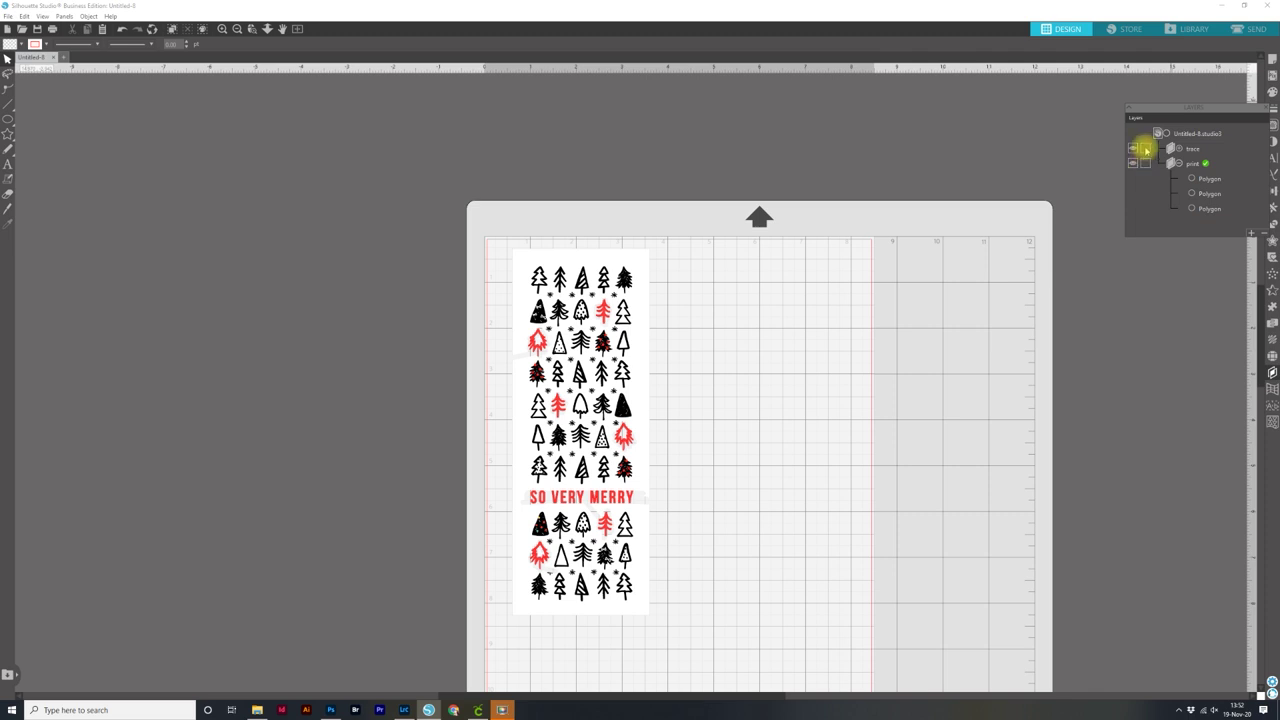
pyautogui.click(1145, 162)
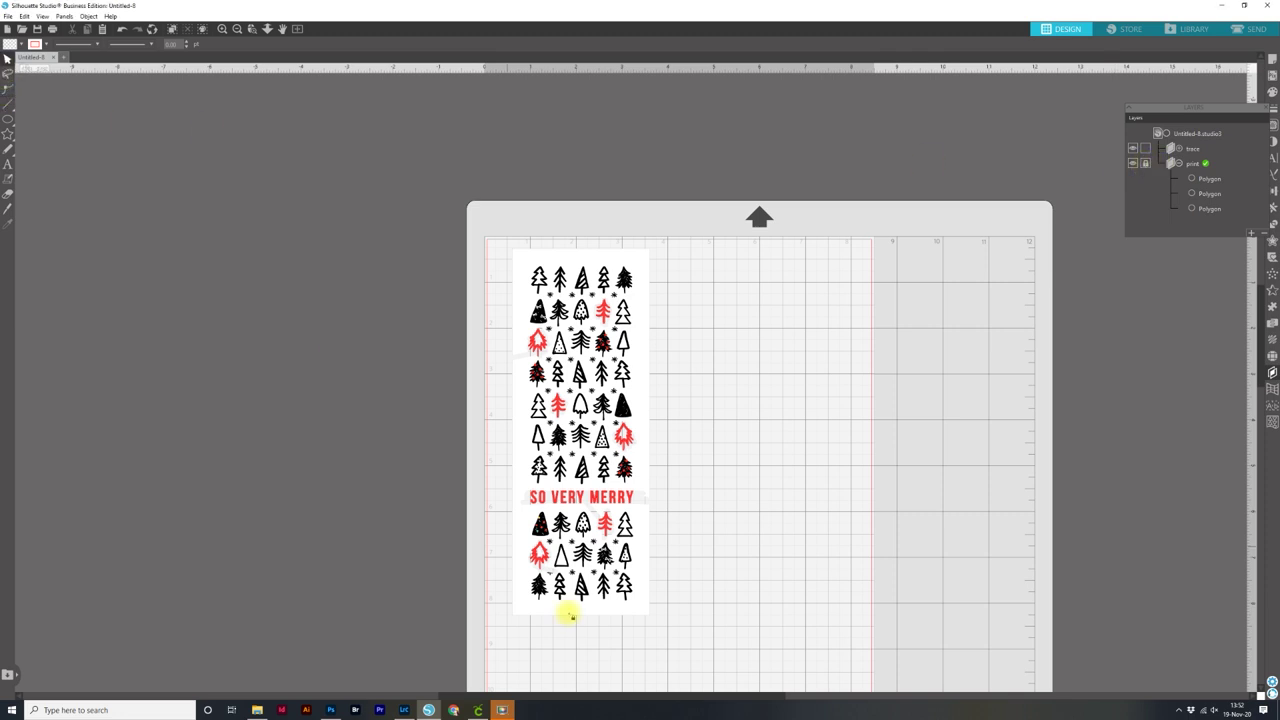
# Group all shapes on the trace layer, shift the group clear of the print artwork as a check, and undo the shift
pyautogui.hotkey('ctrl', 'a')
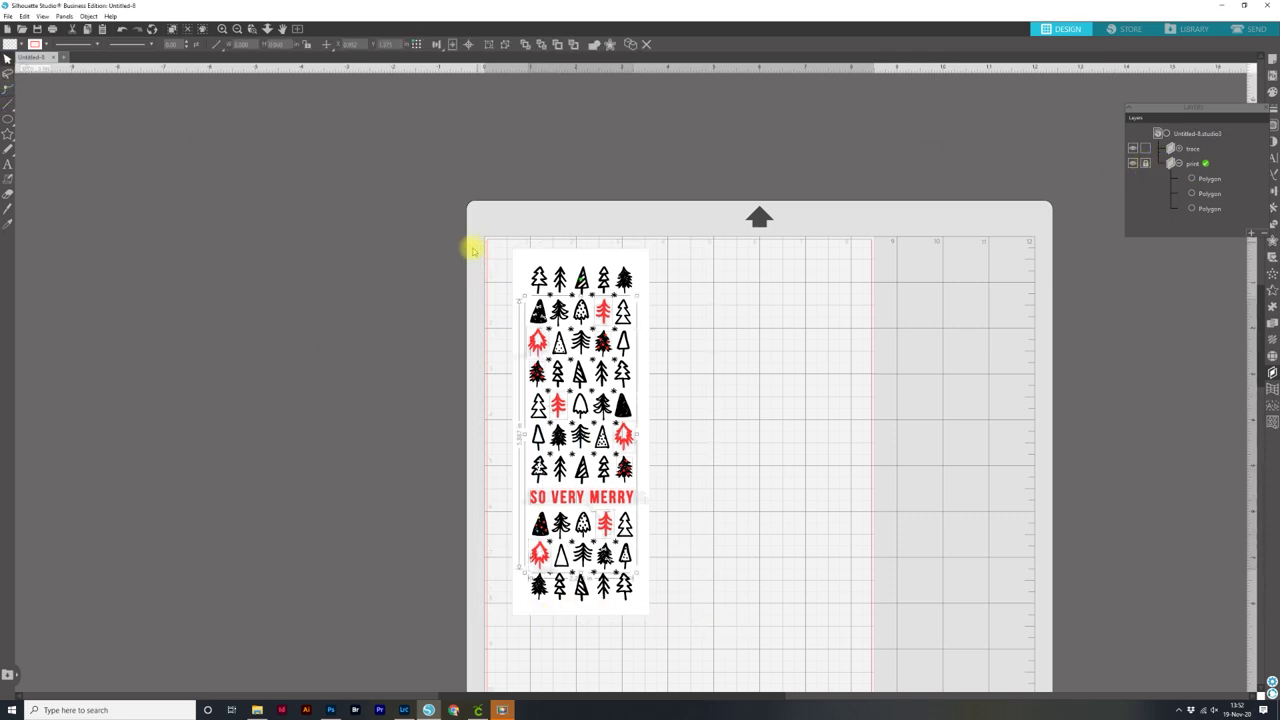
pyautogui.hotkey('ctrl', 'g')
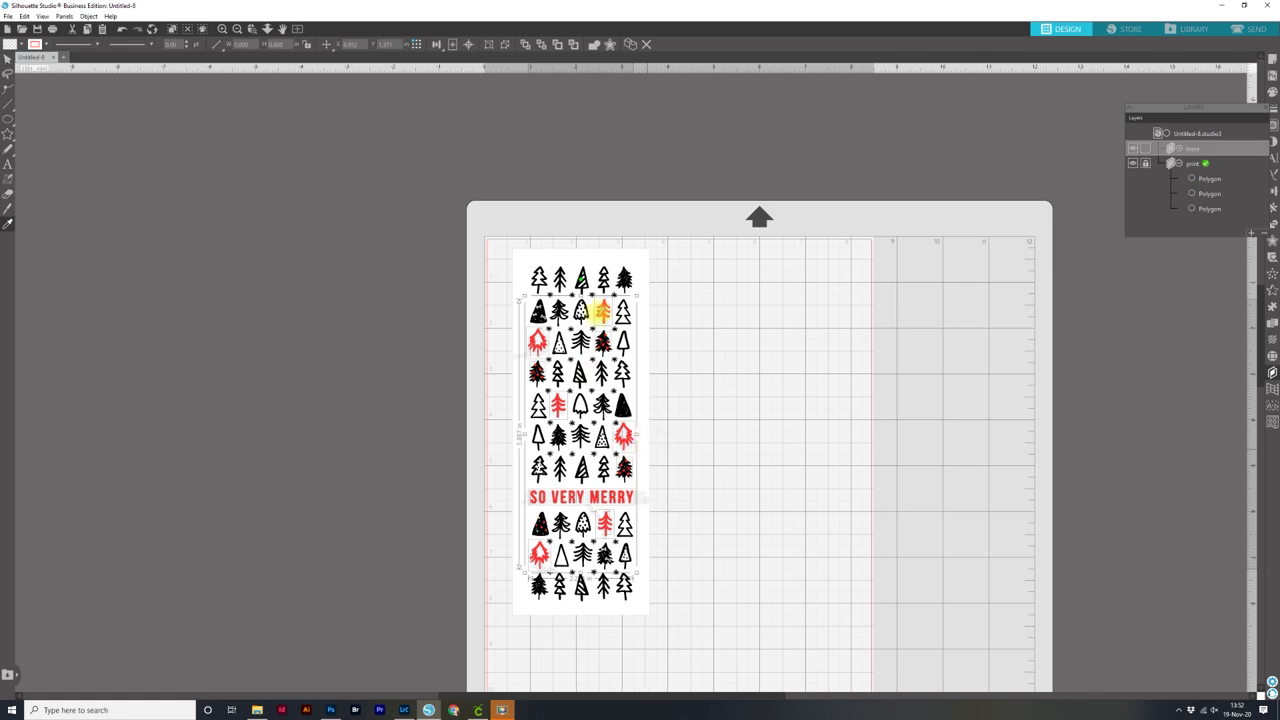
pyautogui.moveTo(603, 310)
pyautogui.mouseDown()
pyautogui.moveTo(677, 346)
pyautogui.moveTo(786, 300)
pyautogui.mouseUp()
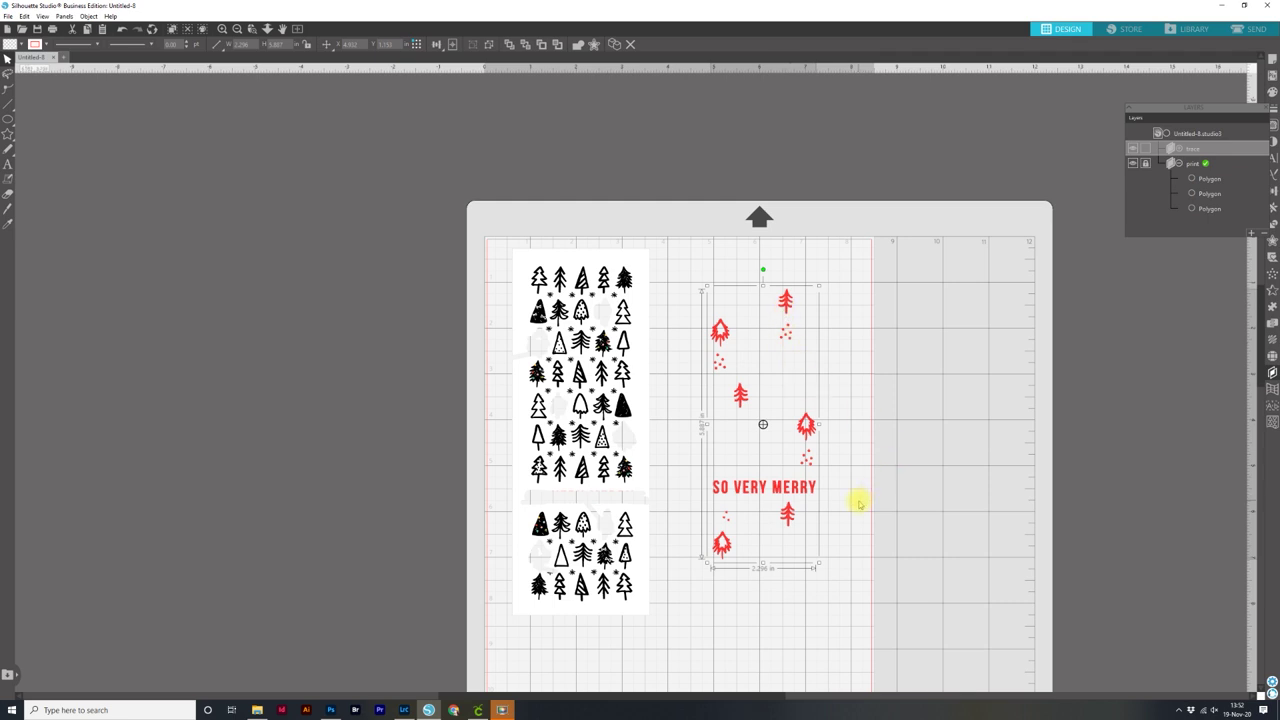
pyautogui.hotkey('ctrl', 'z')
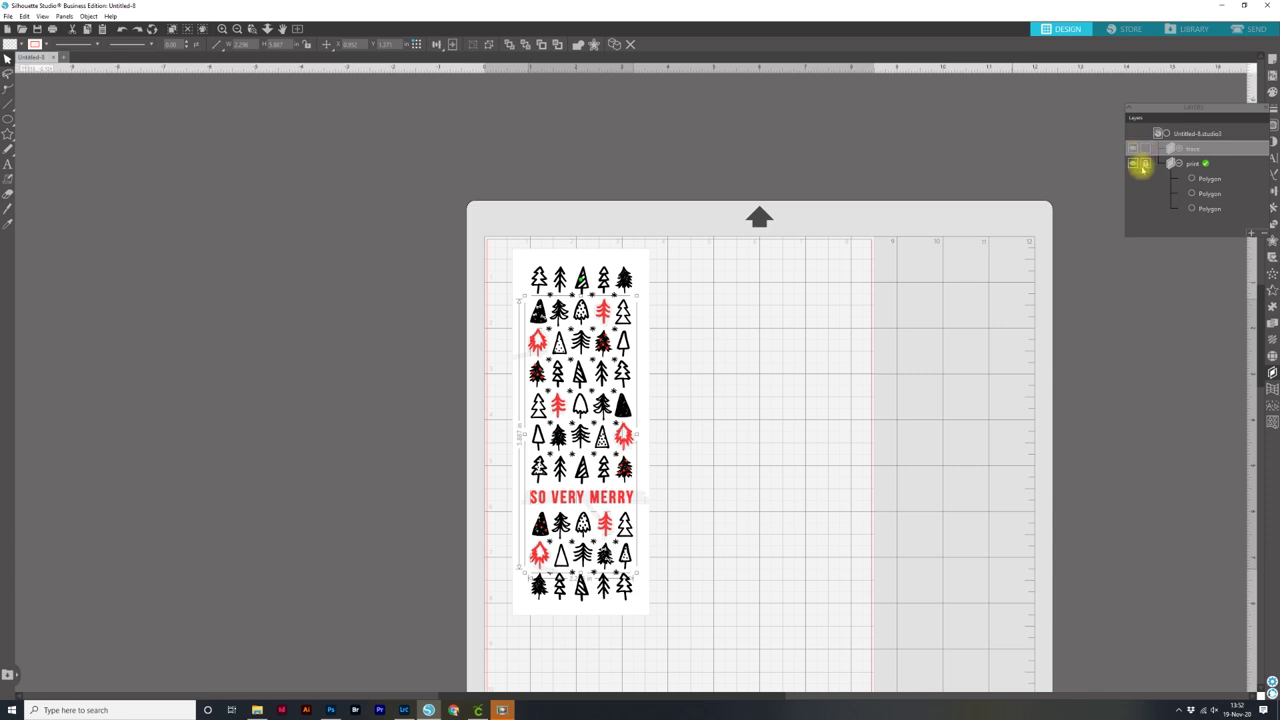
# Try grouping the print artwork with the traced shapes, moving the group off the mat, and bringing it back
pyautogui.moveTo(765, 615); pyautogui.dragTo(408, 208)
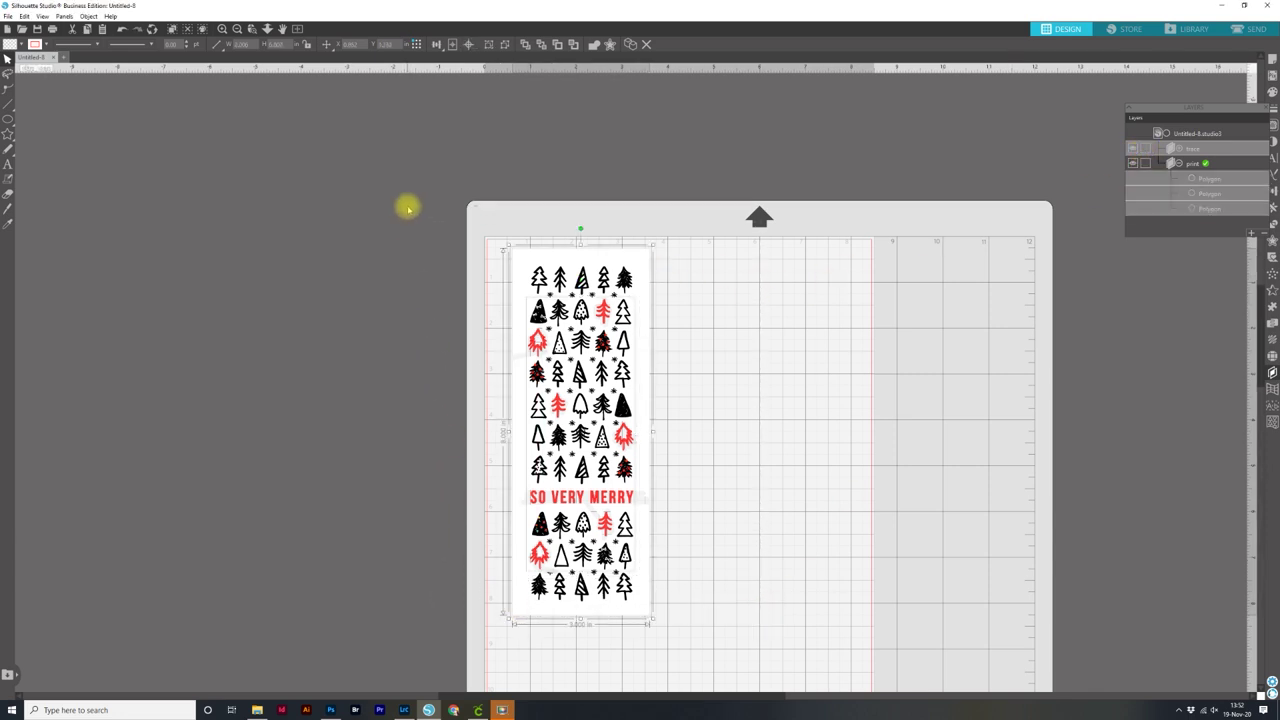
pyautogui.hotkey('ctrl', 'g')
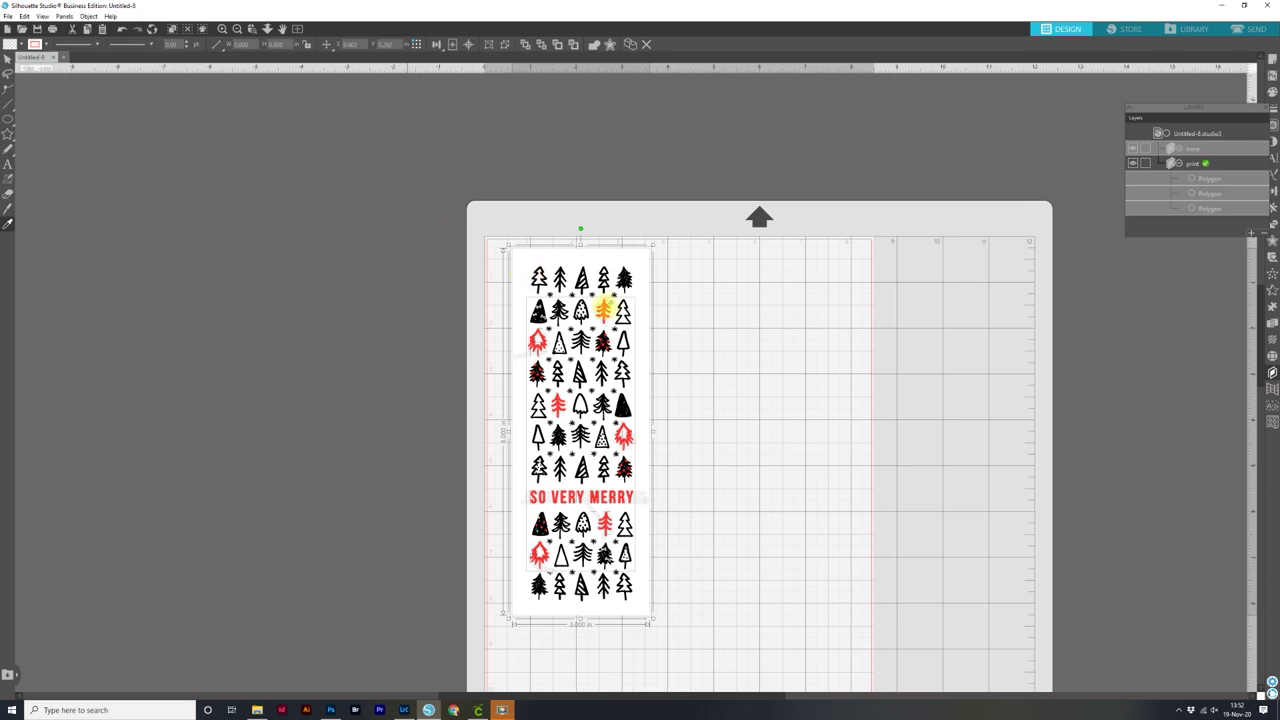
pyautogui.moveTo(618, 313); pyautogui.dragTo(325, 386)
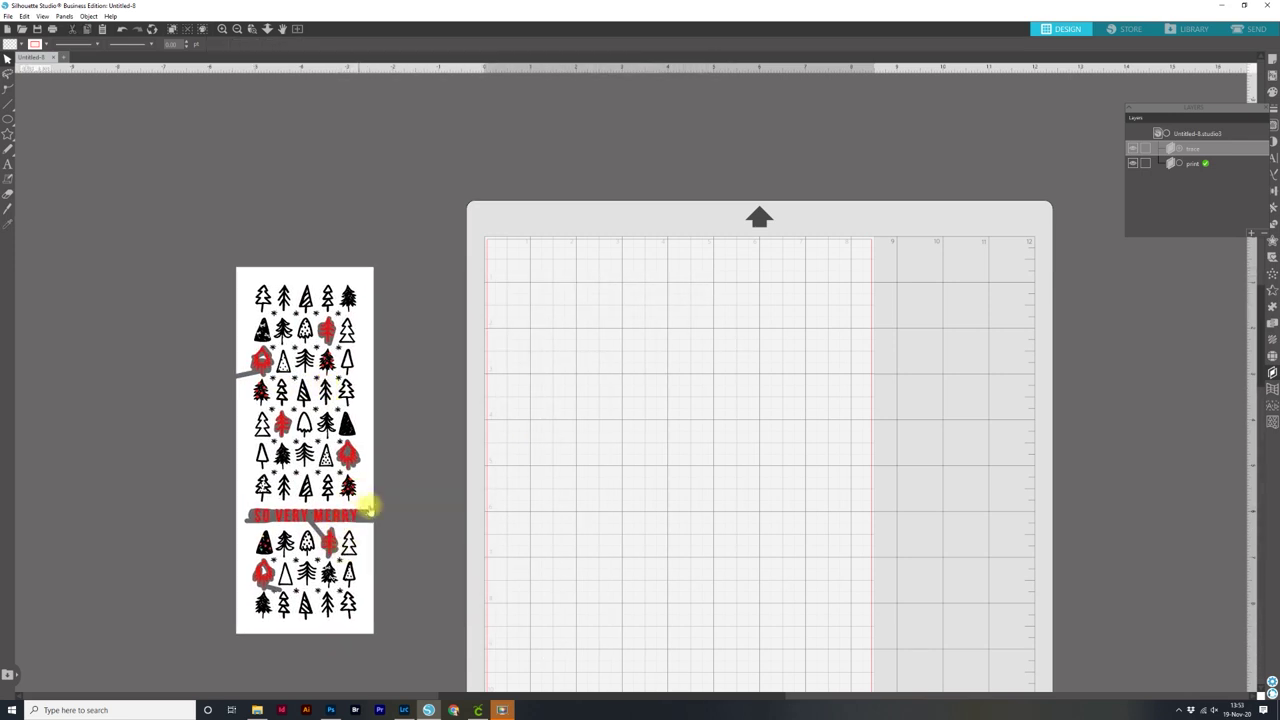
pyautogui.click(234, 385)
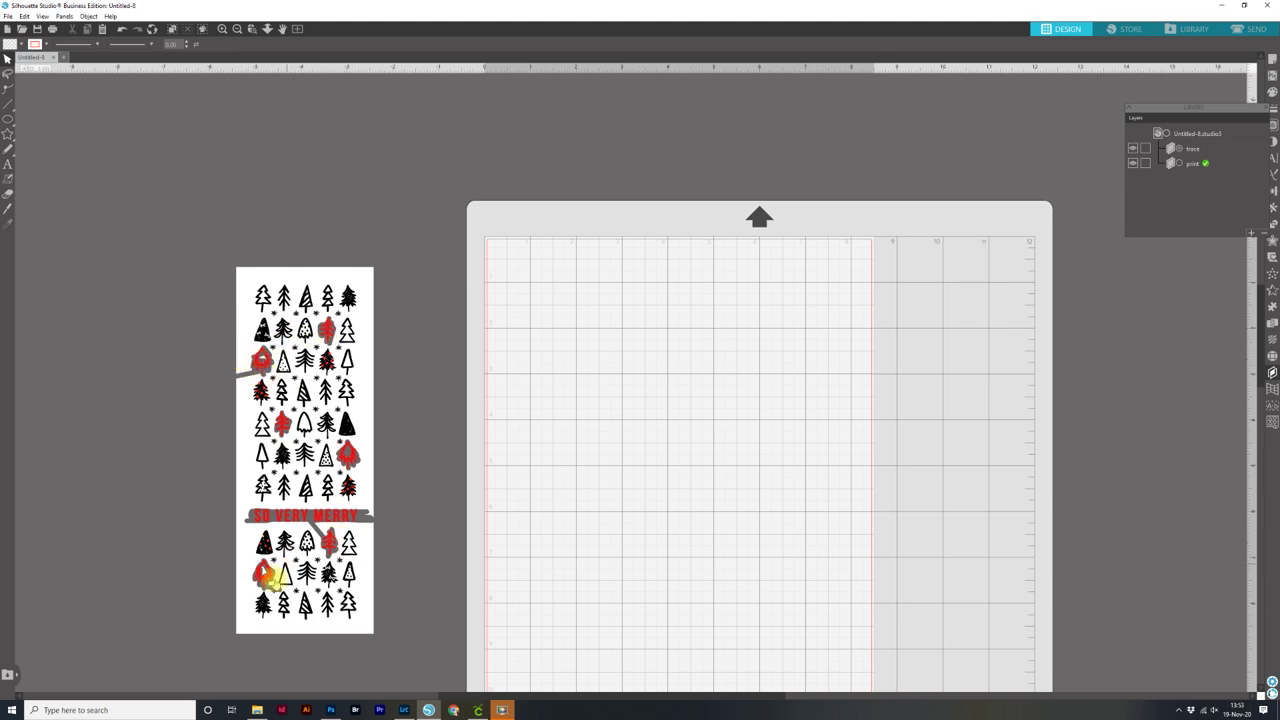
pyautogui.moveTo(305, 450); pyautogui.dragTo(552, 381)
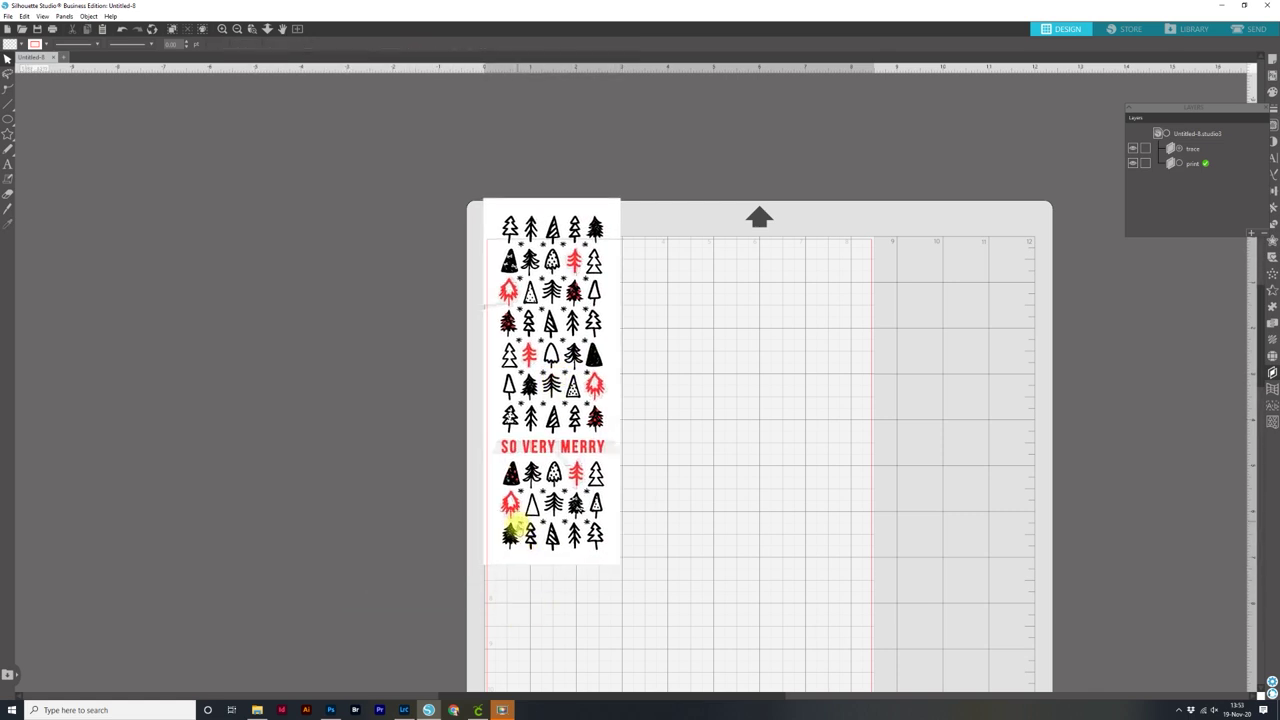
# Undo the combined group and its moves, the layer lock changes, and the erasing of the red first tree in the second row below the lettering
pyautogui.hotkey('ctrl', 'z')
pyautogui.hotkey('ctrl', 'z')
pyautogui.hotkey('ctrl', 'z')
pyautogui.hotkey('ctrl', 'z')
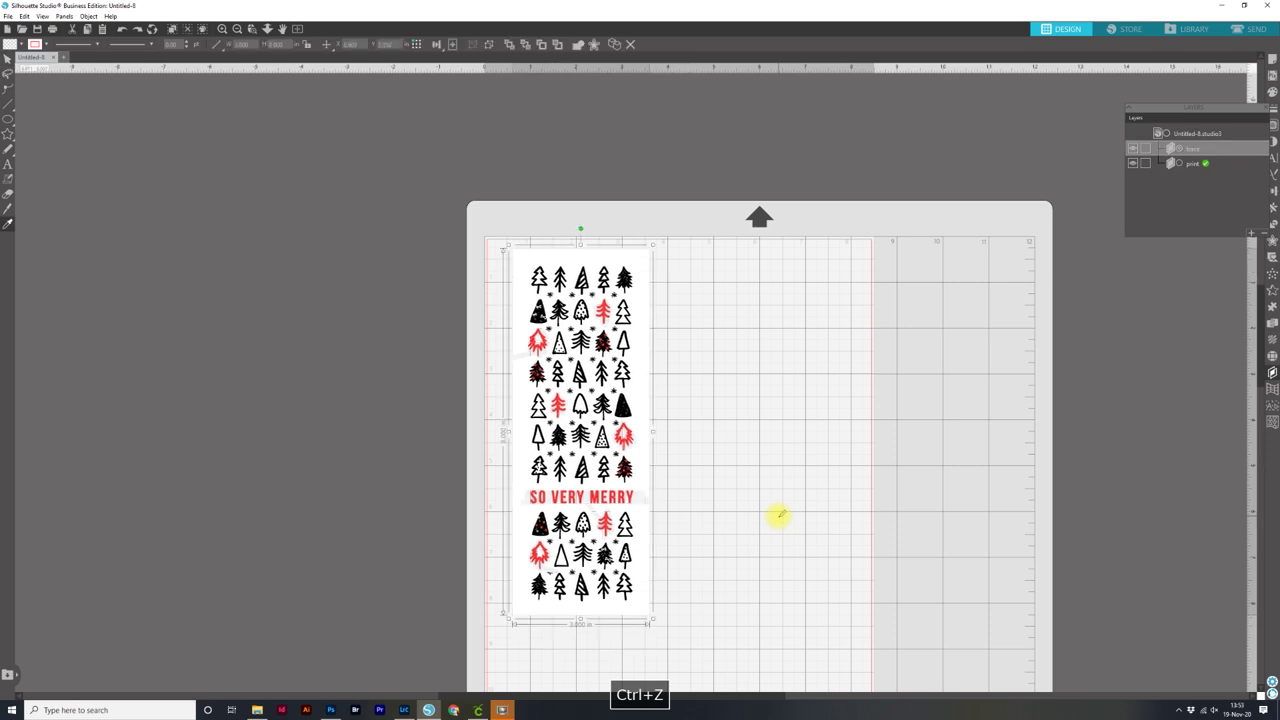
pyautogui.hotkey('ctrl', 'z')
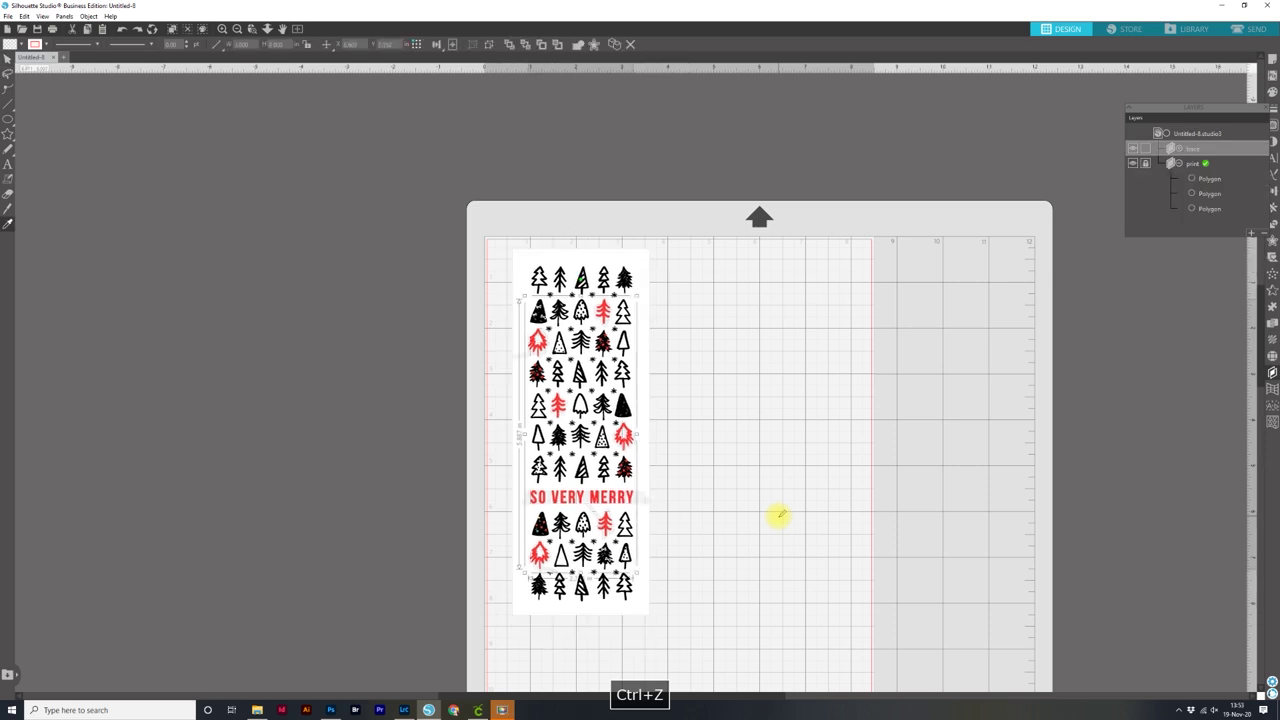
pyautogui.hotkey('ctrl', 'z')
pyautogui.hotkey('ctrl', 'z')
pyautogui.hotkey('ctrl', 'z')
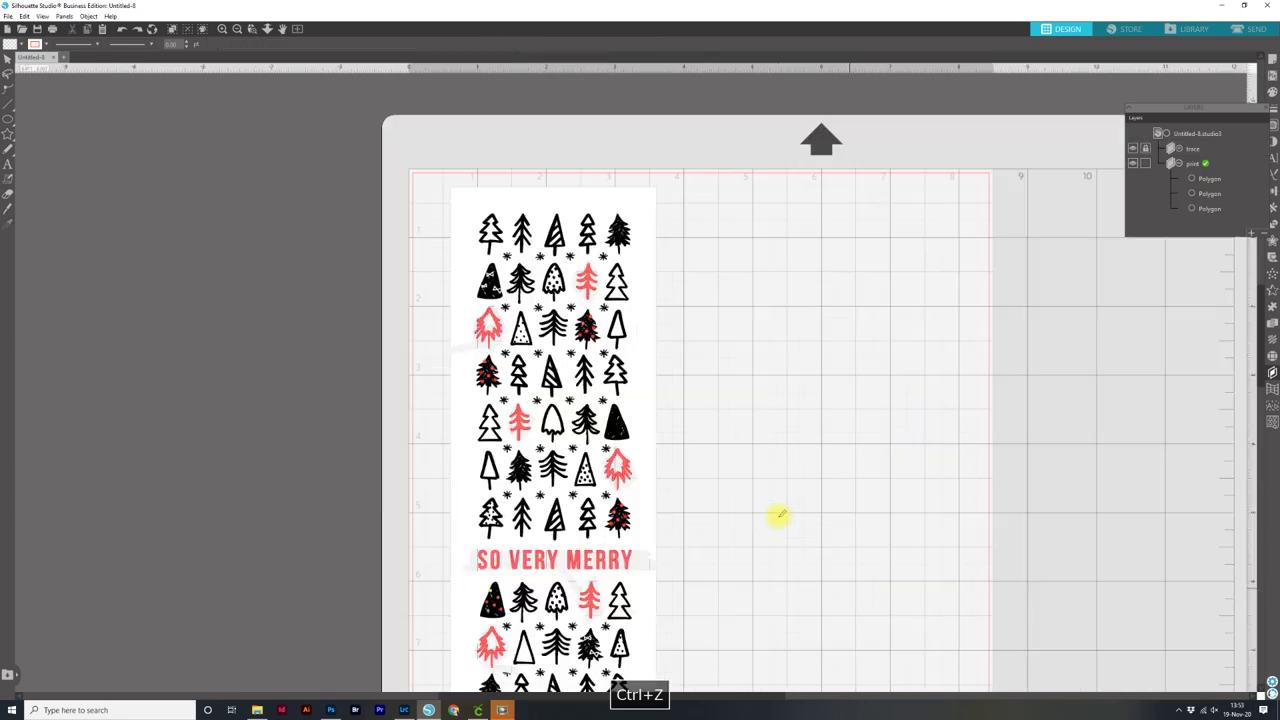
pyautogui.hotkey('ctrl', 'z')
pyautogui.hotkey('ctrl', 'z')
# Erase the print artwork beneath the red first tree in the second row below the lettering with the Eraser tool
pyautogui.moveTo(729, 571); pyautogui.dragTo(722, 372)
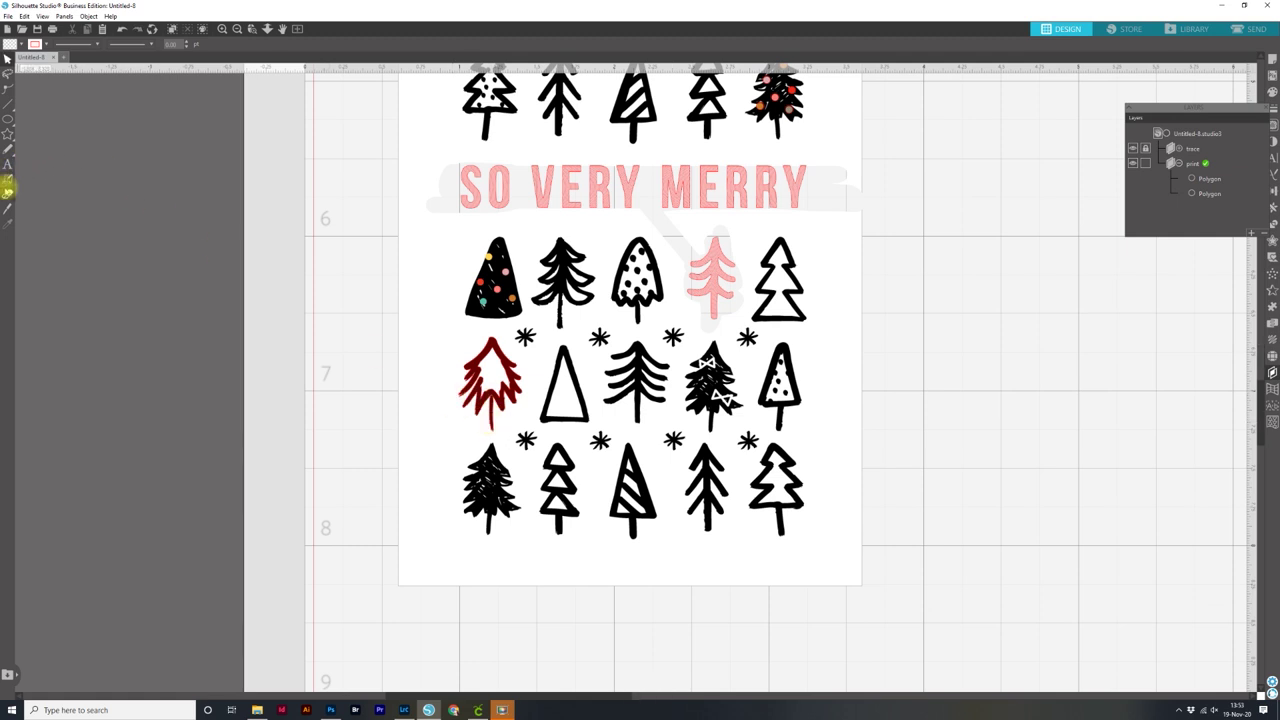
pyautogui.click(8, 190)
pyautogui.moveTo(478, 358)
pyautogui.mouseDown()
pyautogui.moveTo(520, 392)
pyautogui.moveTo(513, 408)
pyautogui.moveTo(493, 427)
pyautogui.moveTo(490, 389)
pyautogui.moveTo(511, 382)
pyautogui.moveTo(500, 405)
pyautogui.moveTo(511, 401)
pyautogui.moveTo(464, 376)
pyautogui.moveTo(494, 377)
pyautogui.moveTo(457, 412)
pyautogui.moveTo(464, 384)
pyautogui.moveTo(494, 410)
pyautogui.mouseUp()
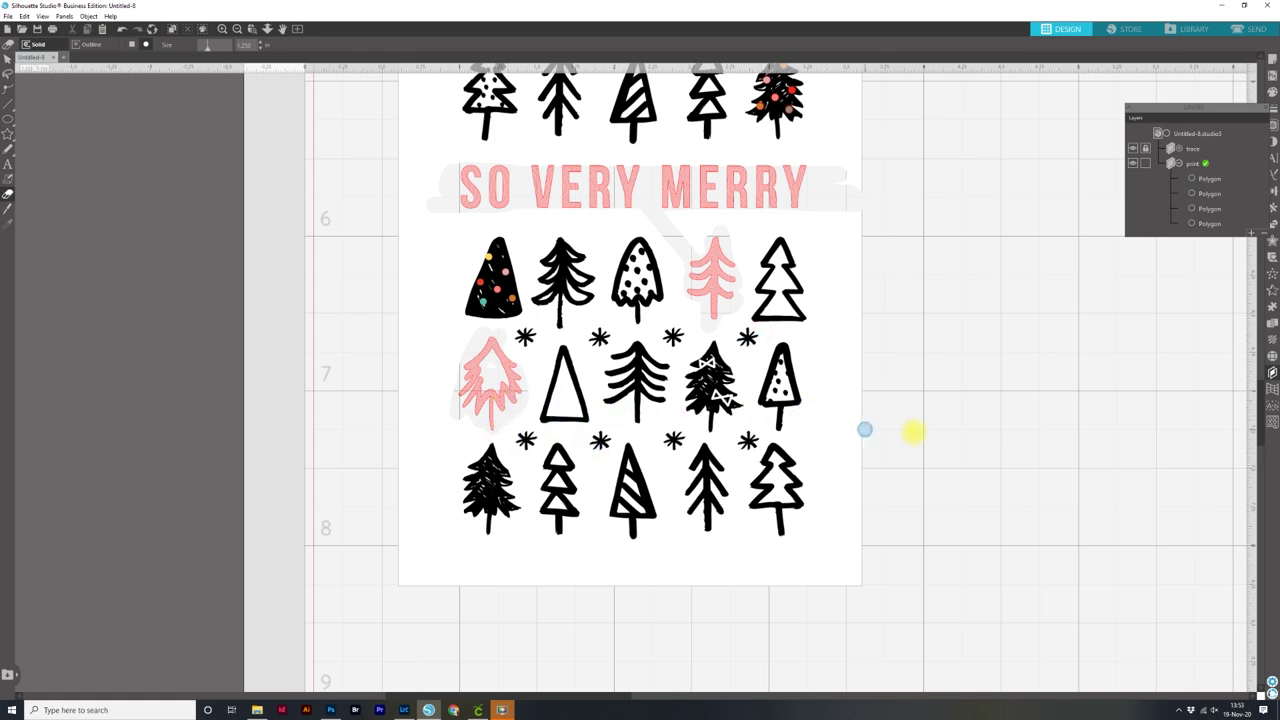
# Unlock the trace layer, lock the print layer, and return to the Select tool
pyautogui.hotkey('ctrl', '-')
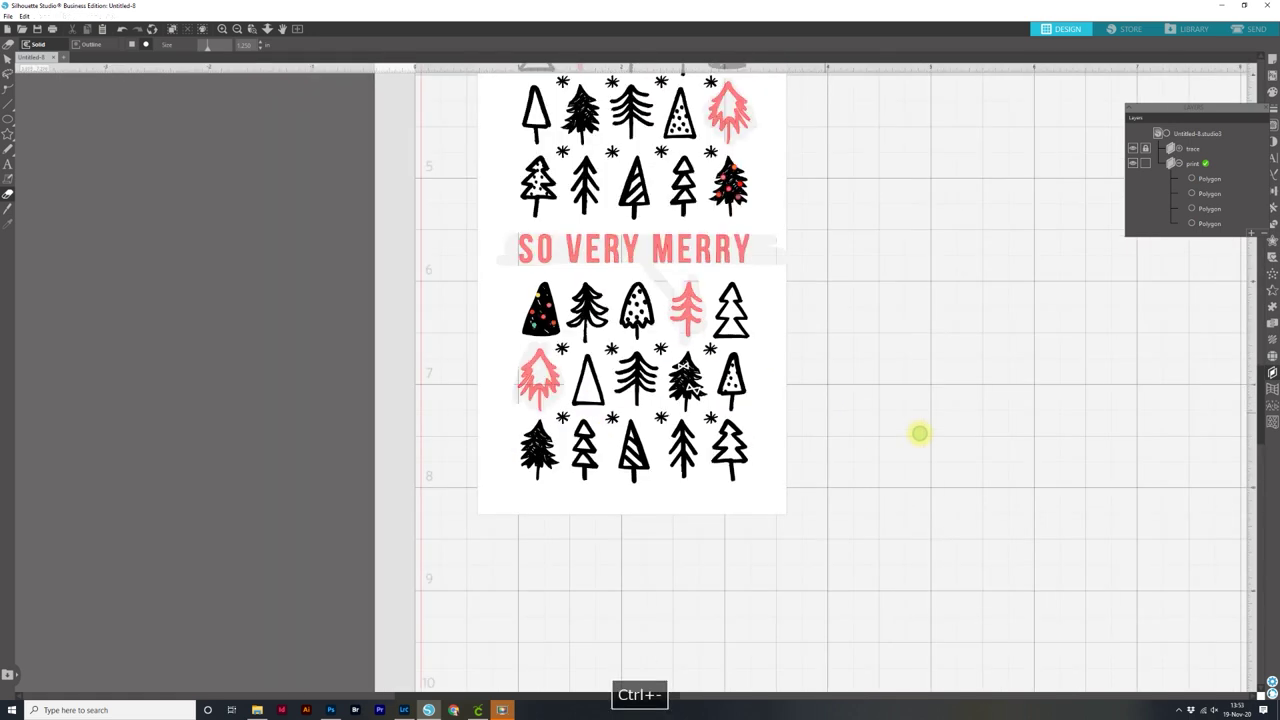
pyautogui.hotkey('ctrl', '-')
pyautogui.press('space')
pyautogui.moveTo(871, 346); pyautogui.dragTo(830, 527)
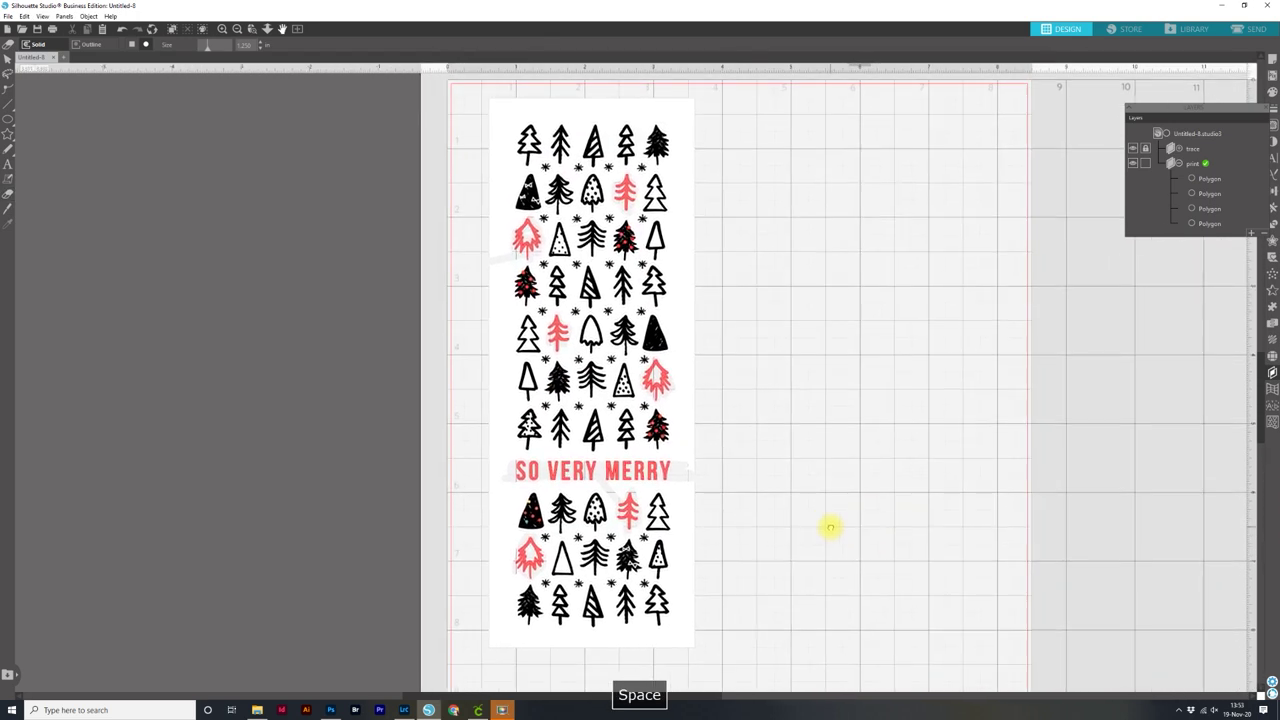
pyautogui.click(1146, 148)
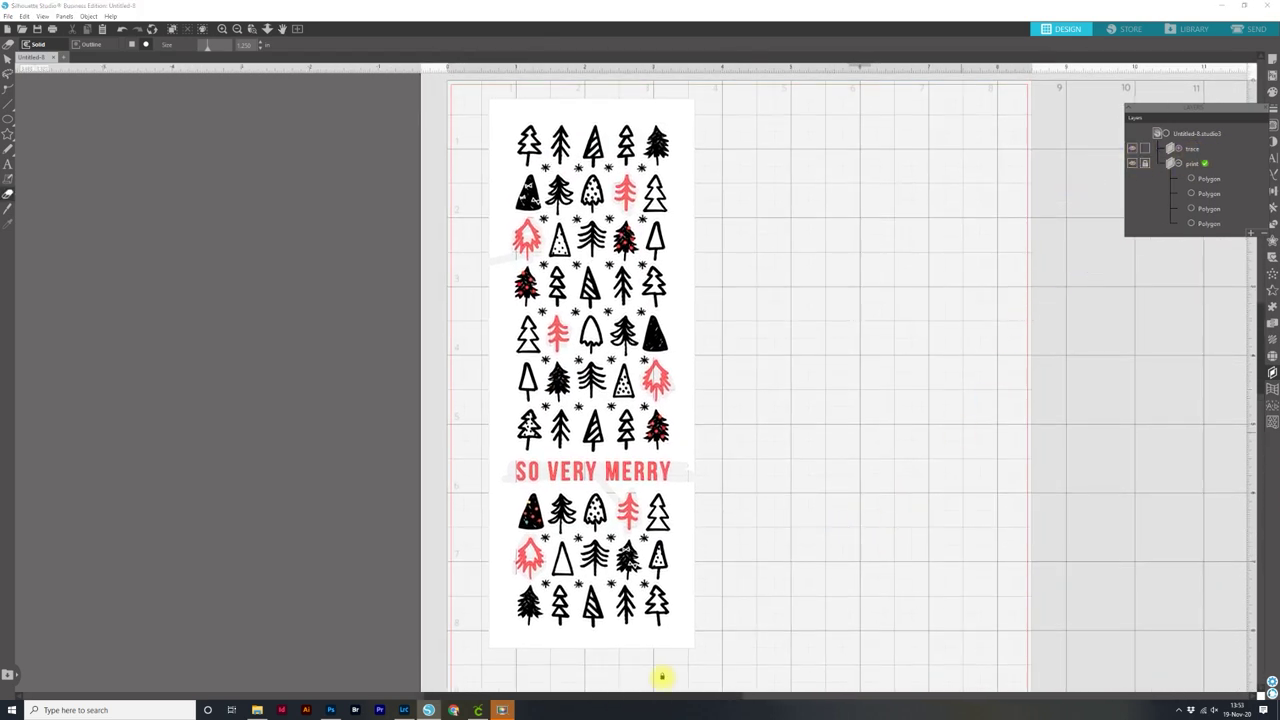
pyautogui.click(7, 59)
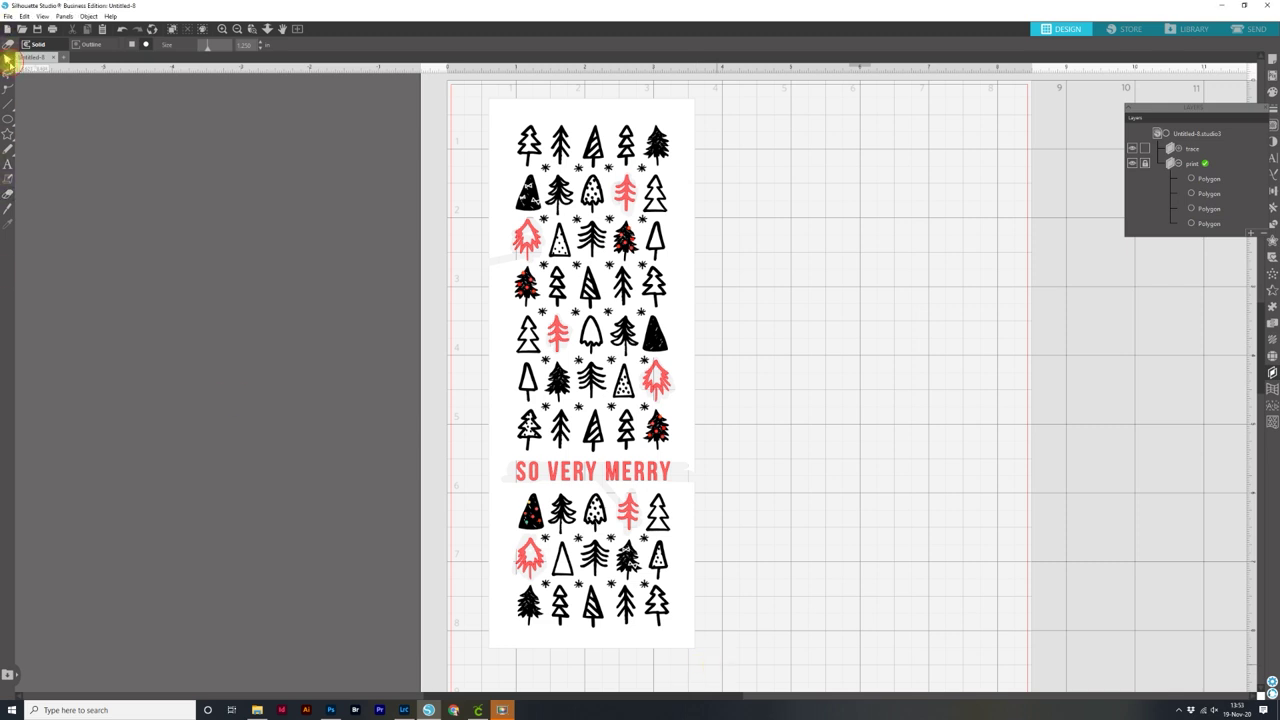
# Group all the red traced shapes on the trace layer
pyautogui.click(594, 514)
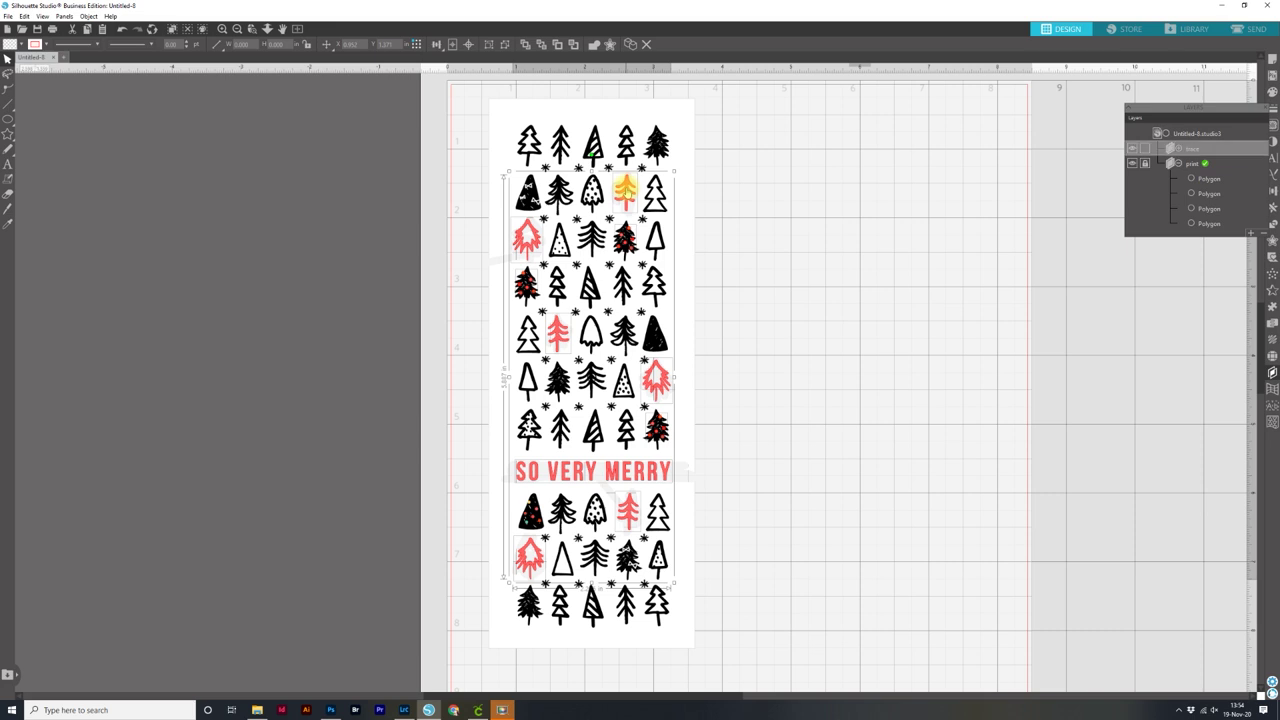
pyautogui.rightClick(626, 188)
pyautogui.click(666, 351)
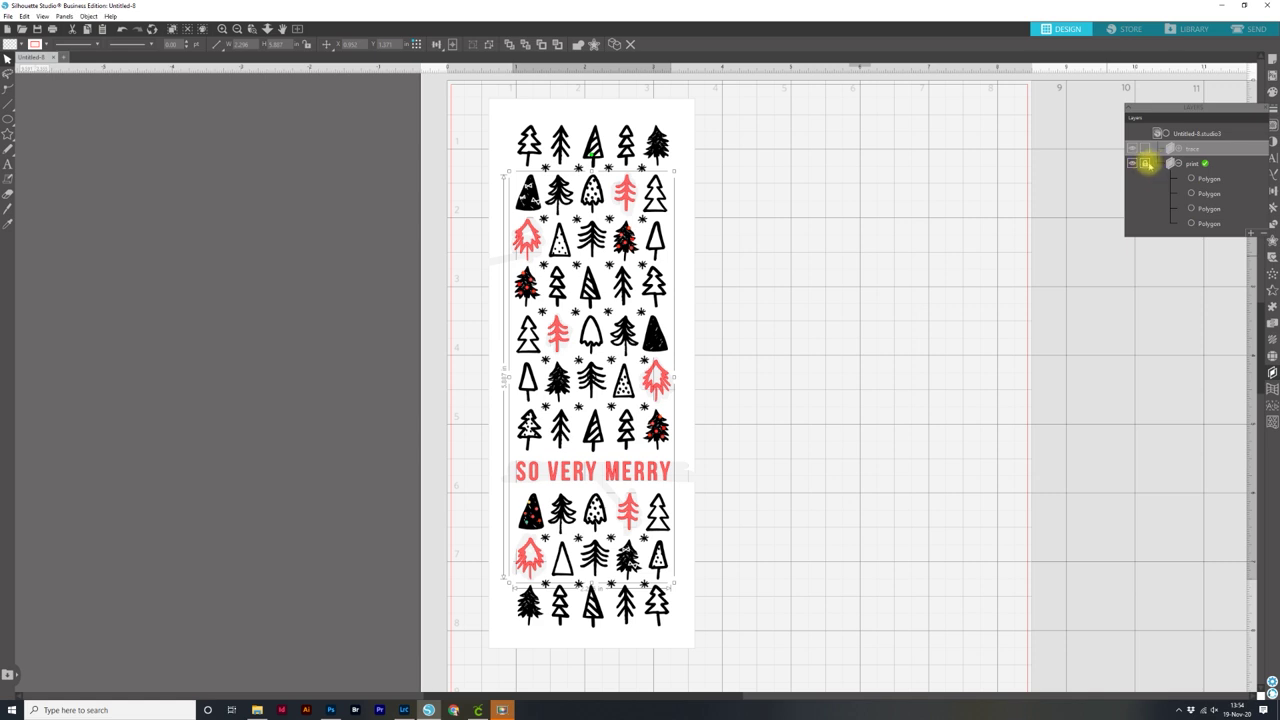
# Unlock the print layer, group its artwork with the traced shapes, and shift the group off the mat and back as a check
pyautogui.click(1204, 165)
pyautogui.click(508, 309)
pyautogui.rightClick(659, 230)
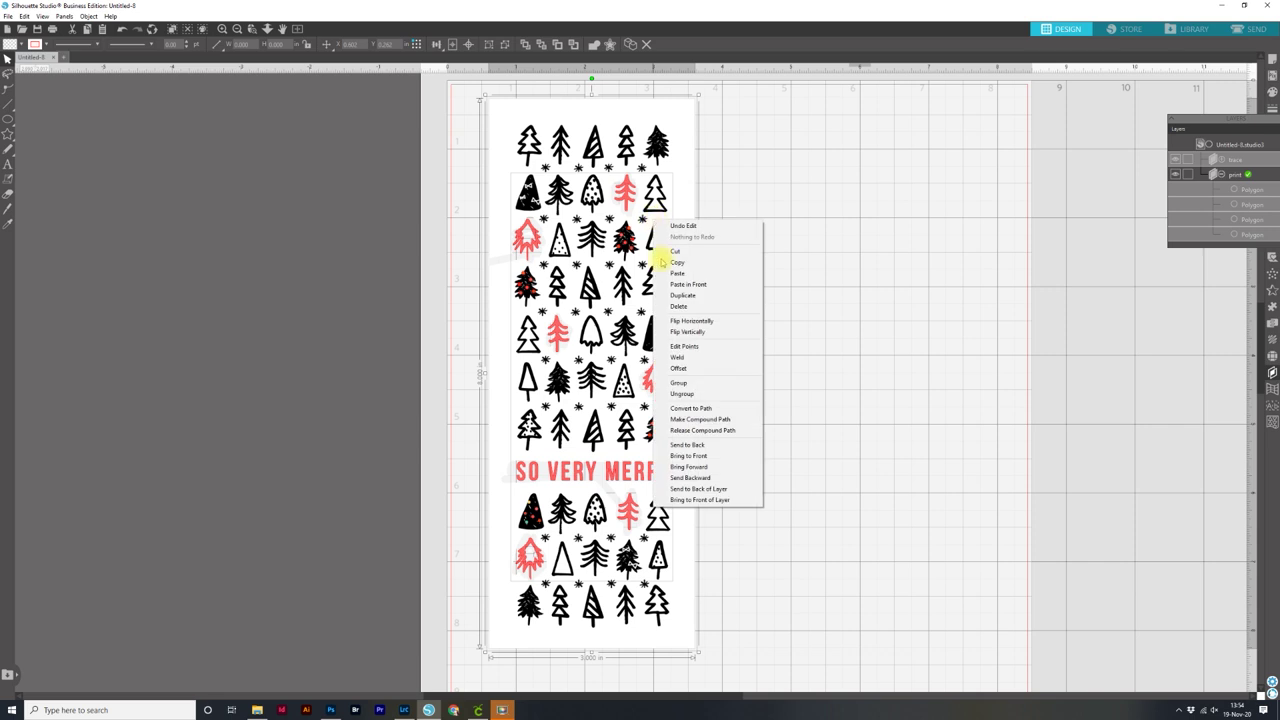
pyautogui.click(679, 383)
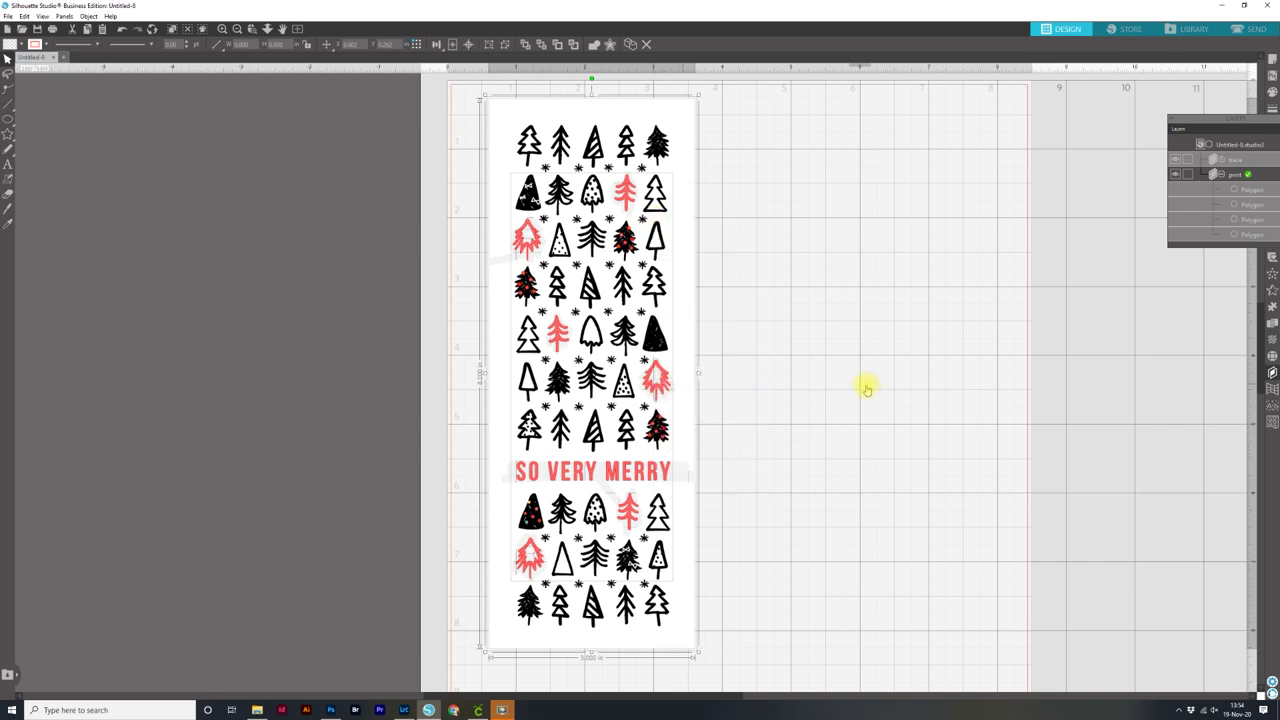
pyautogui.moveTo(620, 243); pyautogui.dragTo(318, 261)
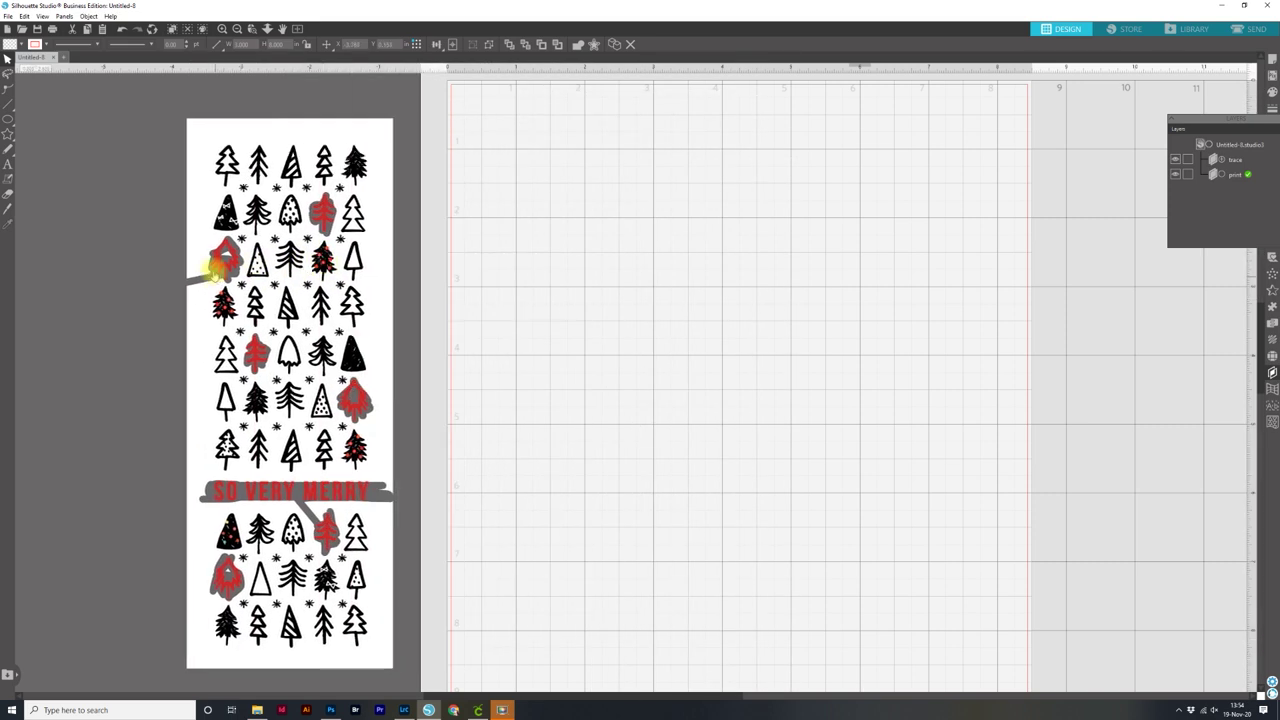
pyautogui.moveTo(318, 155); pyautogui.dragTo(695, 132)
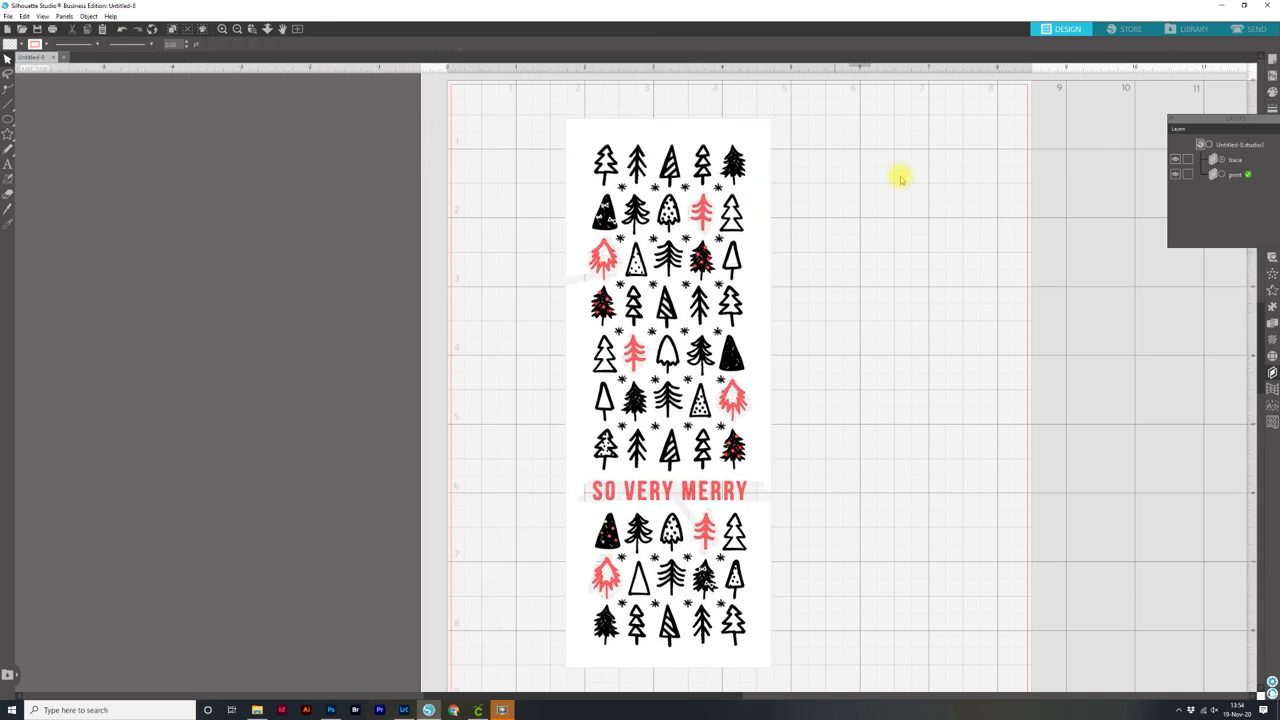
# Turn on registration marks in the page setup
pyautogui.click(1272, 62)
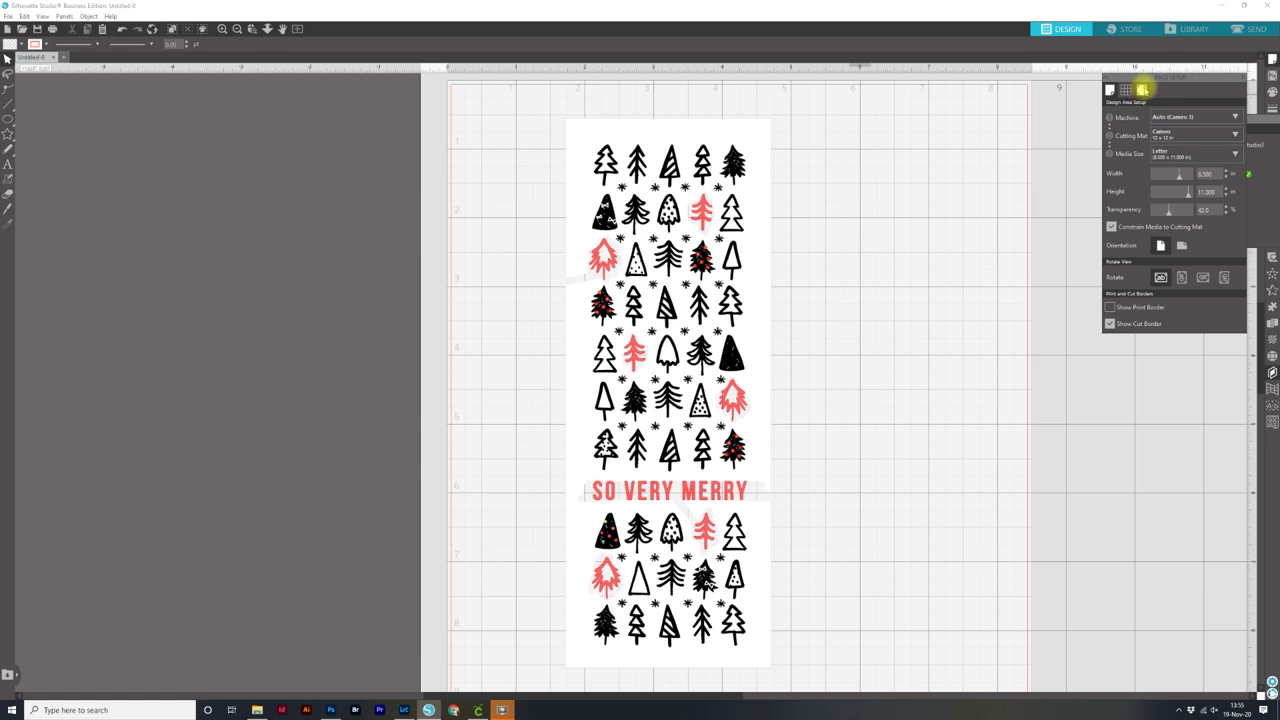
pyautogui.click(1142, 90)
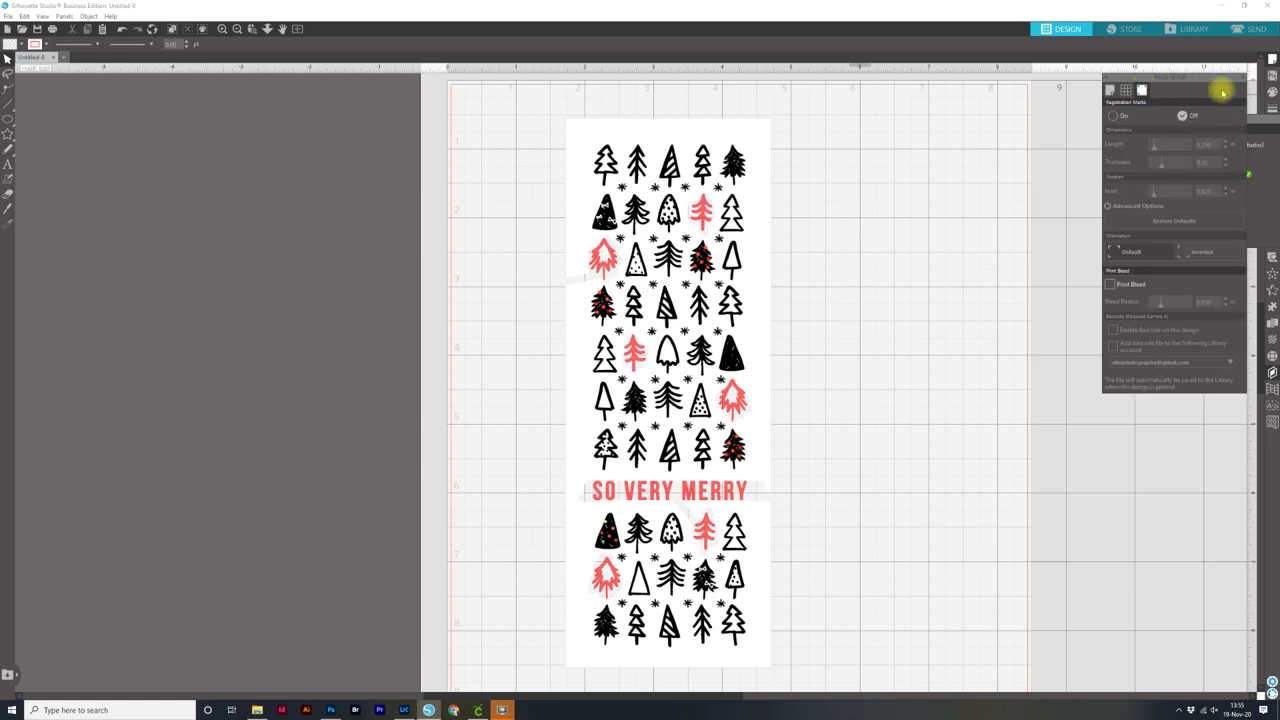
pyautogui.click(1120, 116)
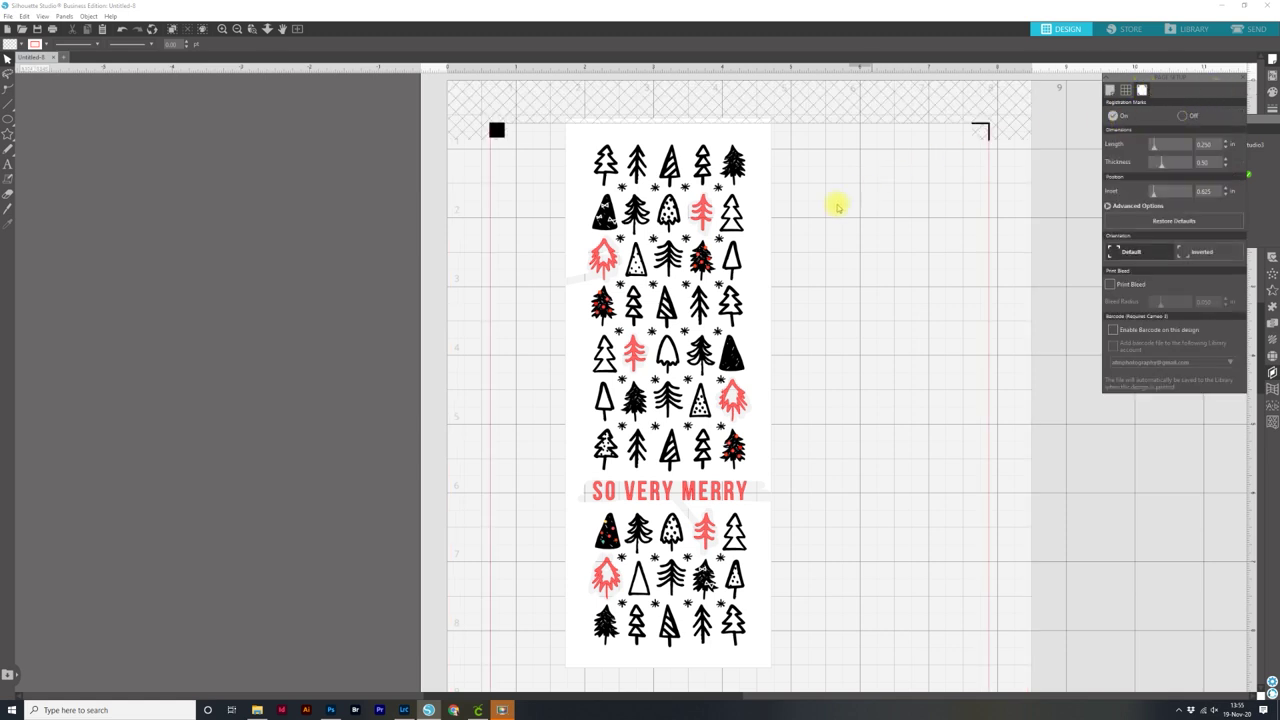
# Rotate the grouped design 90 degrees counterclockwise and place it across the page just below the upper registration marks
pyautogui.hotkey('ctrl', '-')
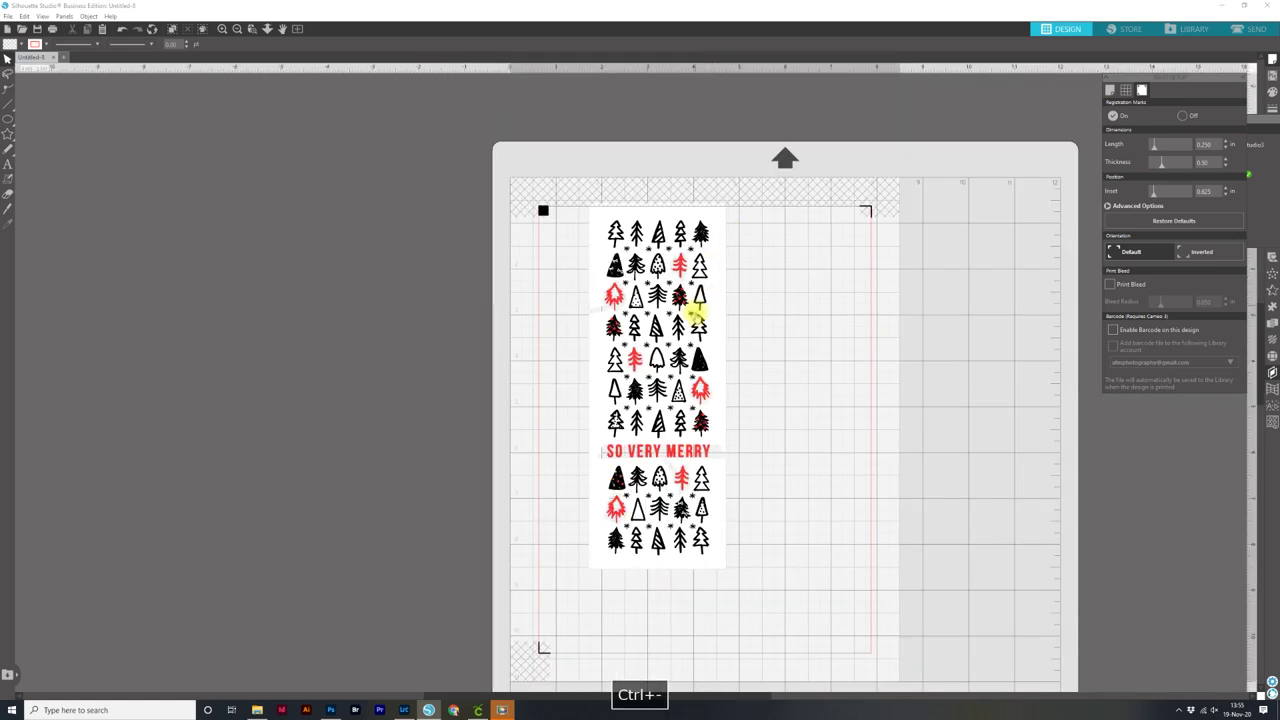
pyautogui.moveTo(683, 340); pyautogui.dragTo(650, 337)
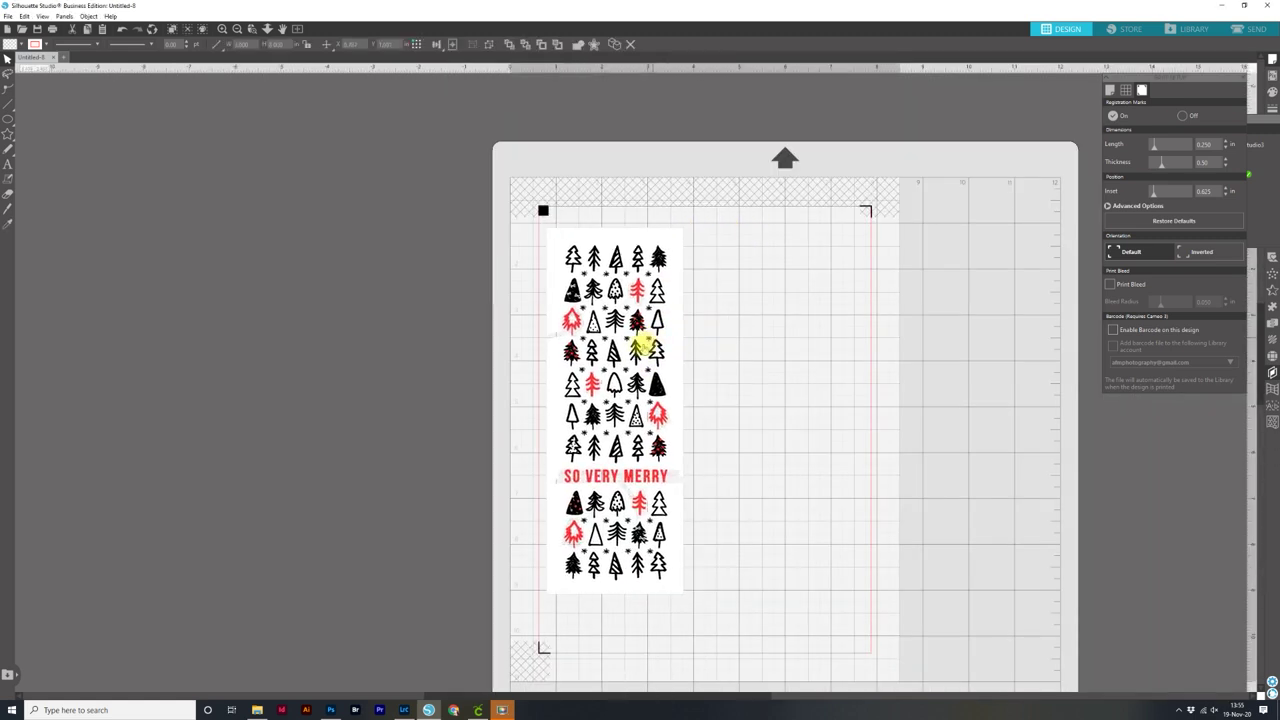
pyautogui.click(755, 217)
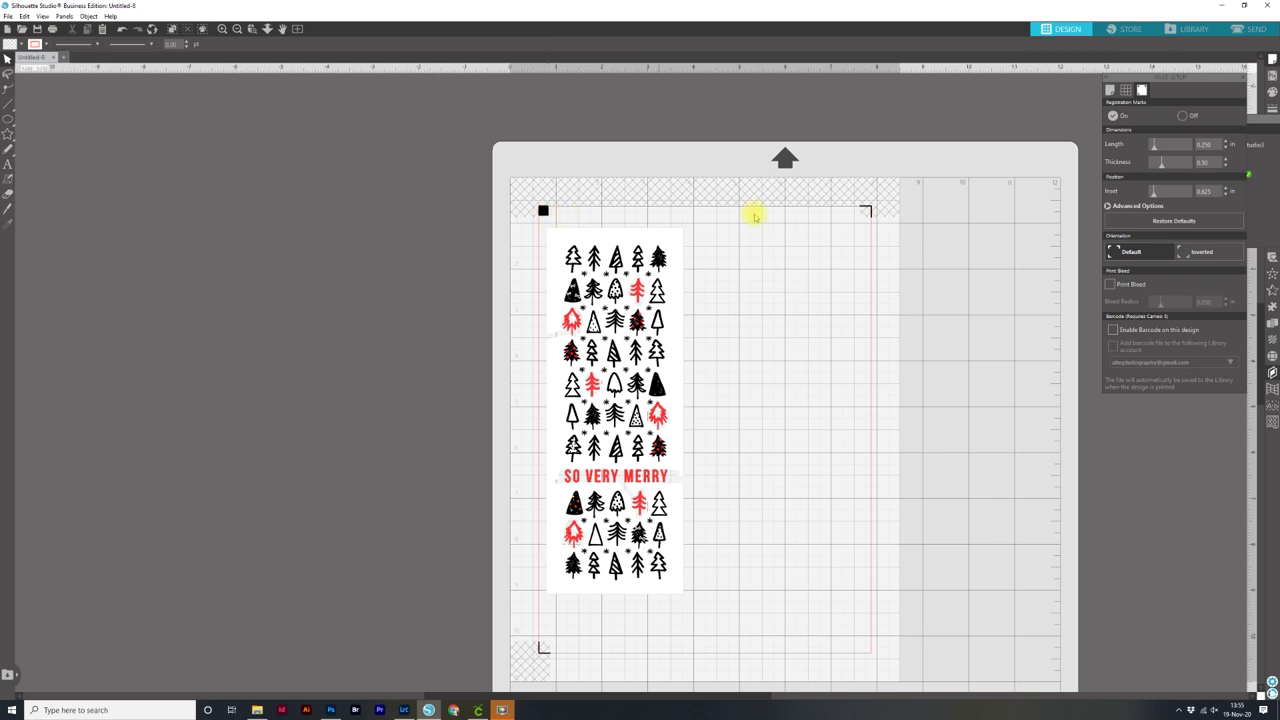
pyautogui.click(656, 502)
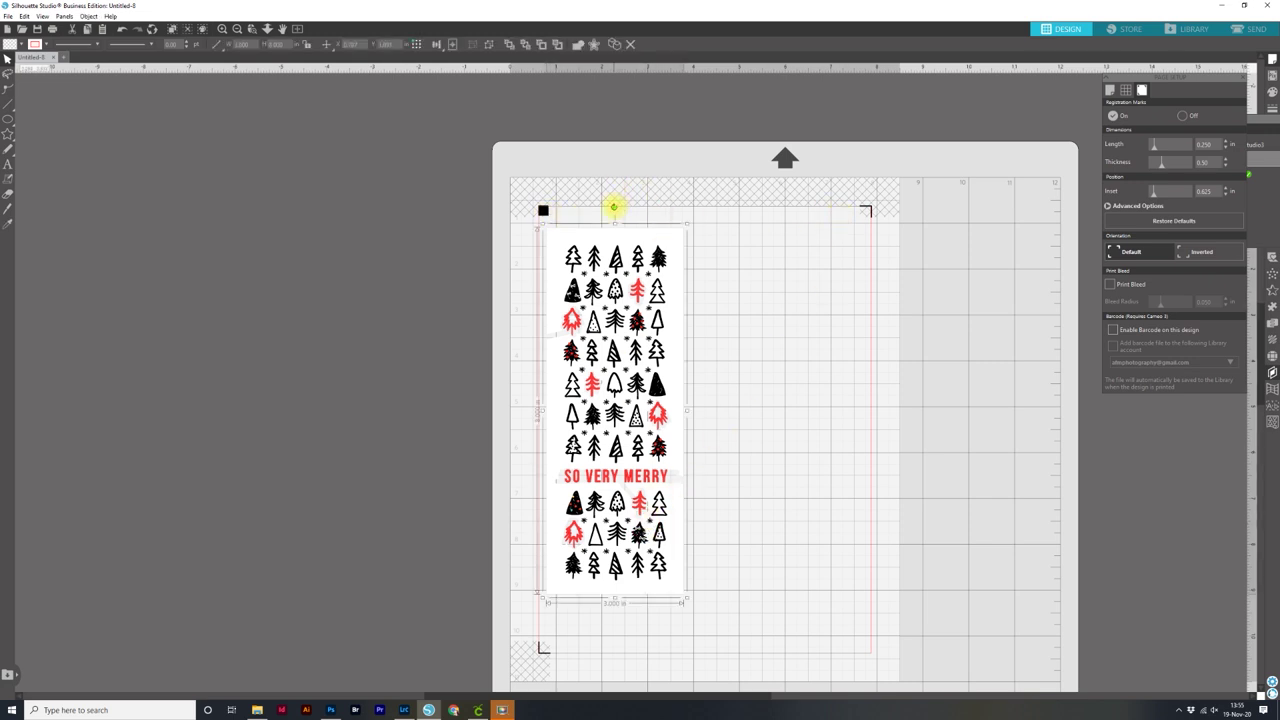
pyautogui.moveTo(614, 207); pyautogui.dragTo(434, 409)
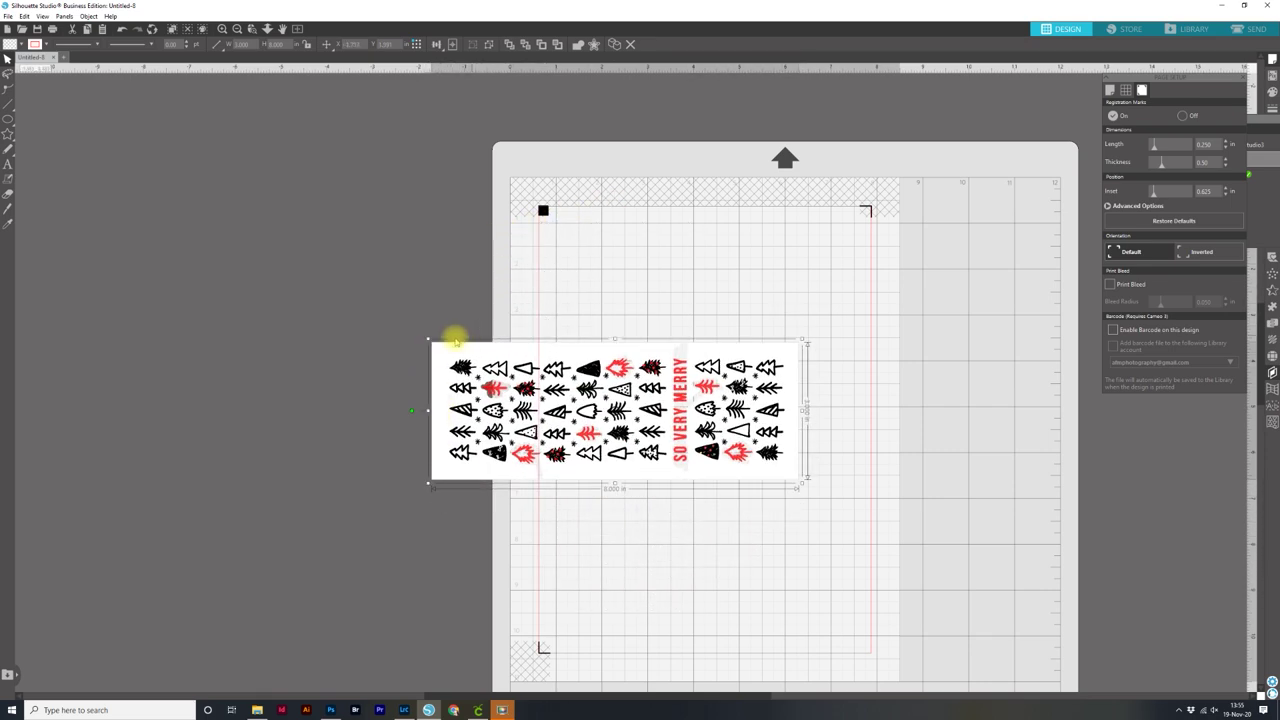
pyautogui.moveTo(586, 406); pyautogui.dragTo(680, 294)
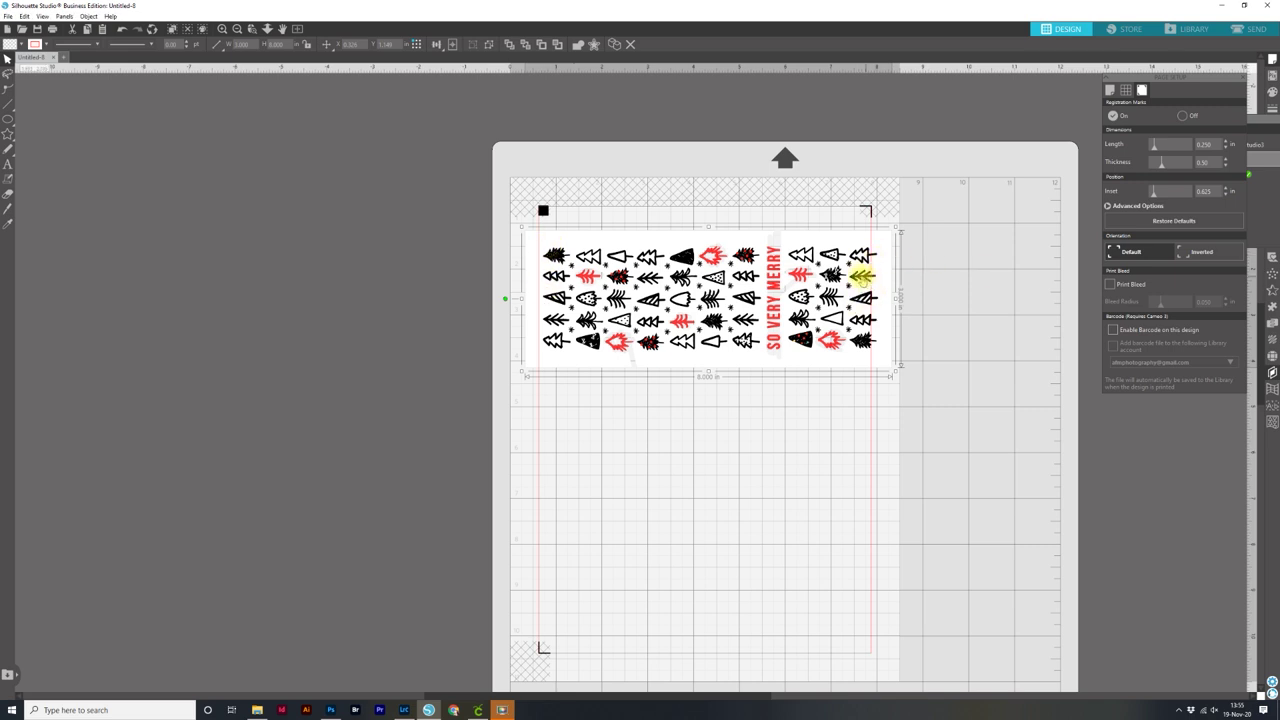
pyautogui.moveTo(857, 251); pyautogui.dragTo(855, 255)
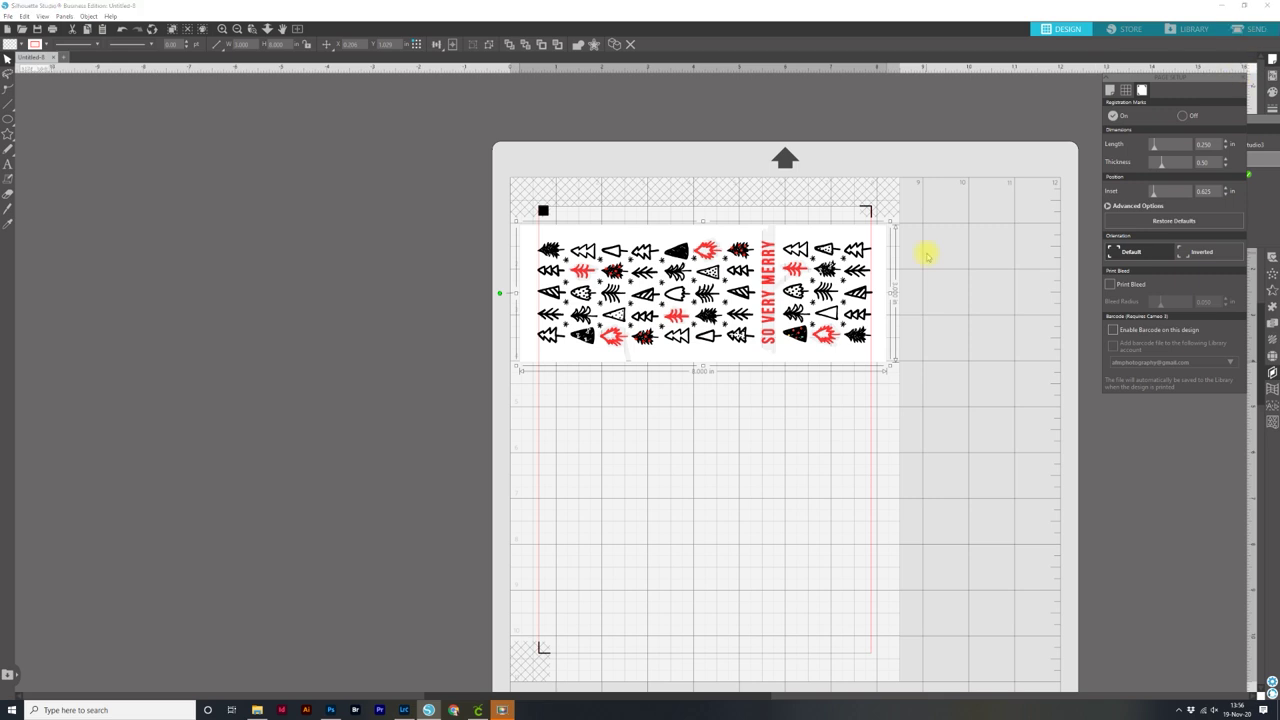
# Preview the page as it would print, and cancel without printing
pyautogui.hotkey('ctrl', 'p')
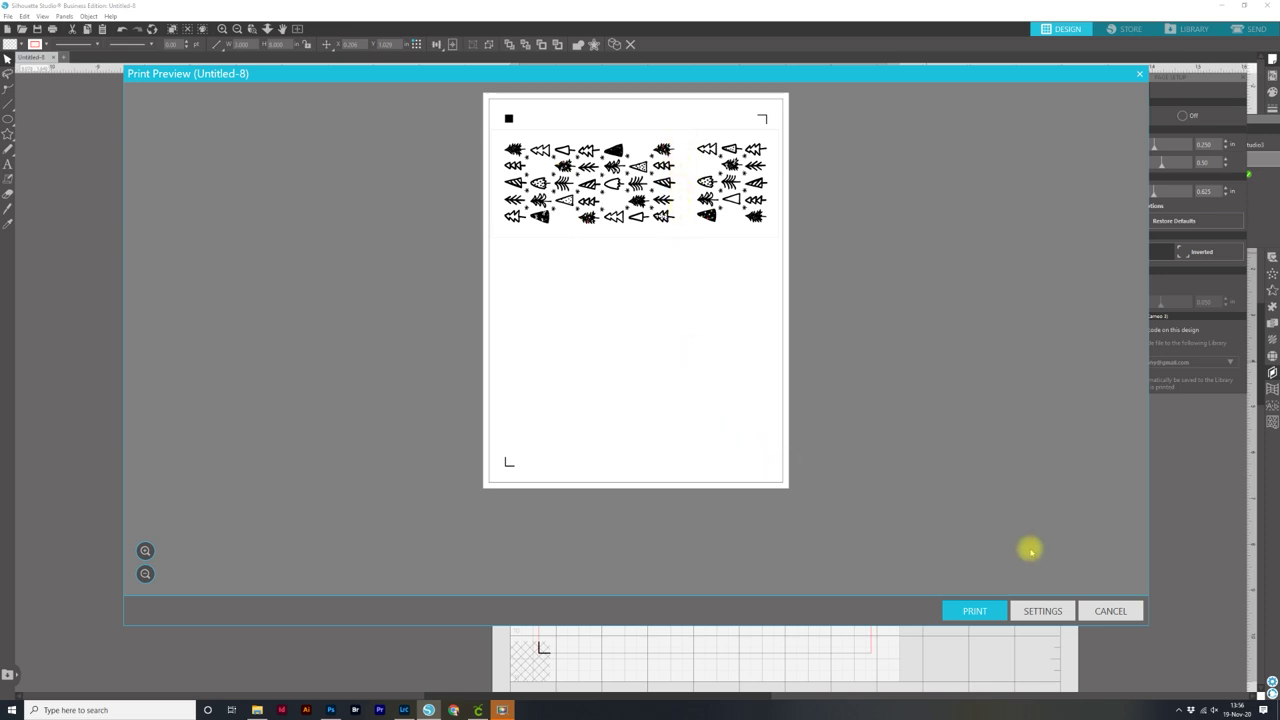
pyautogui.click(1110, 611)
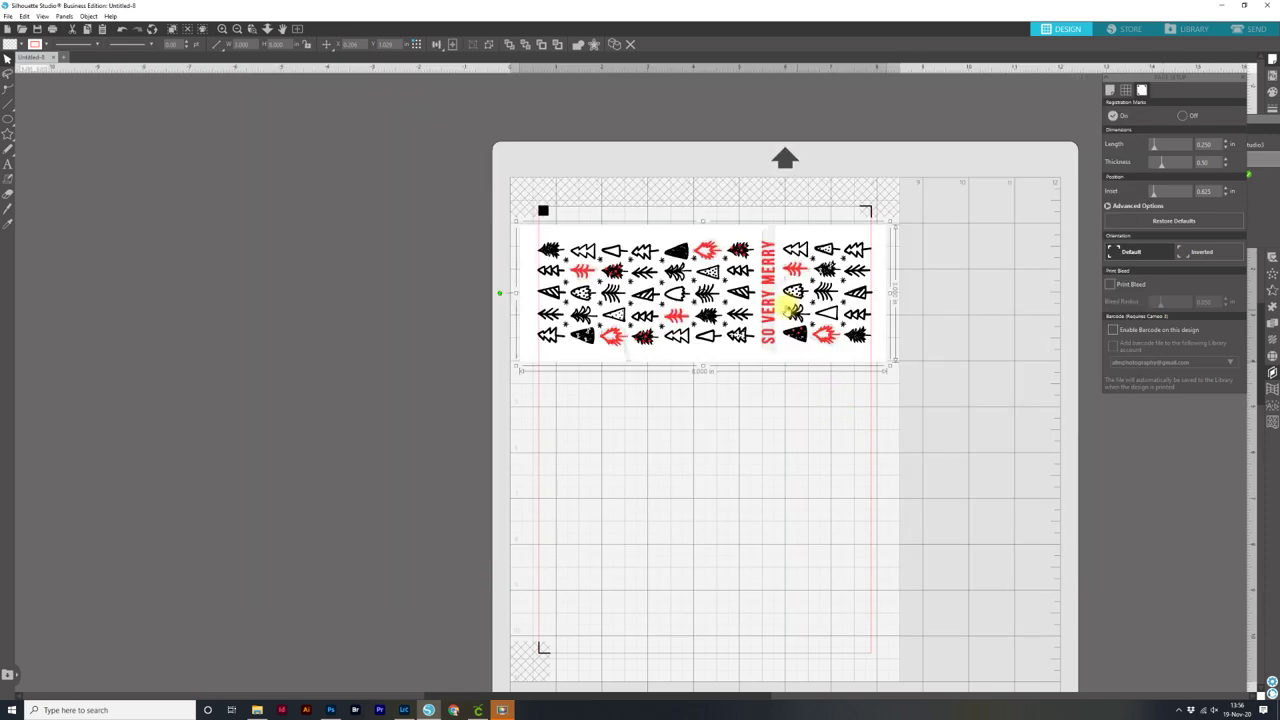
# Ungroup the combined design into separate artwork and traced shapes, with the trace layer's contents listed
pyautogui.hotkey('ctrl', '=')
pyautogui.hotkey('ctrl', '=')
pyautogui.hotkey('ctrl', '=')
pyautogui.hotkey('ctrl', '=')
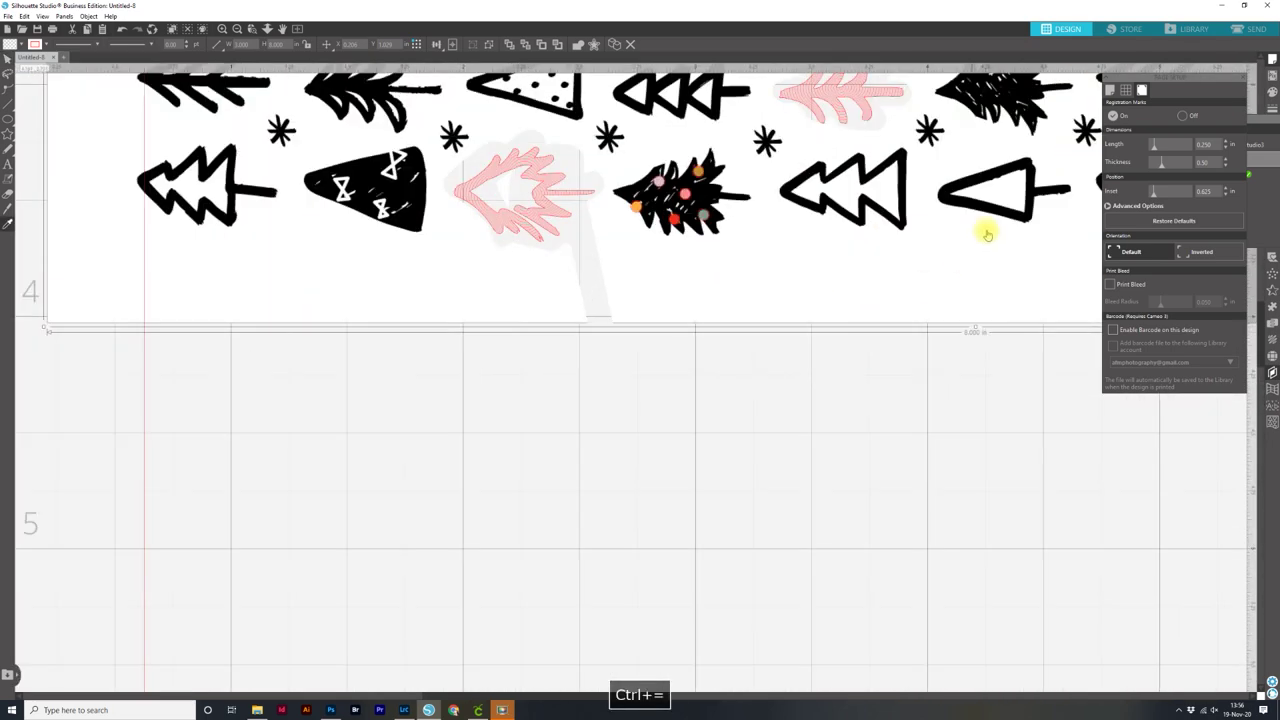
pyautogui.press('space')
pyautogui.moveTo(987, 234); pyautogui.dragTo(386, 517)
pyautogui.moveTo(668, 287); pyautogui.dragTo(535, 390)
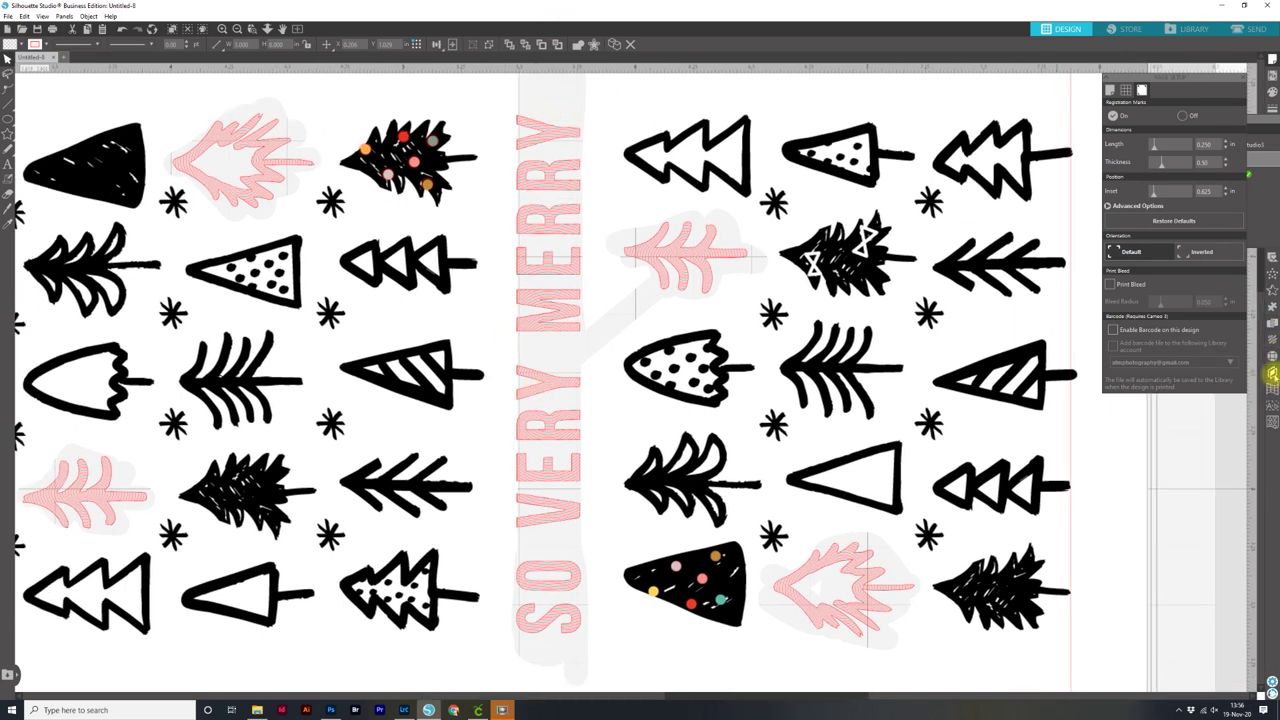
pyautogui.click(1272, 373)
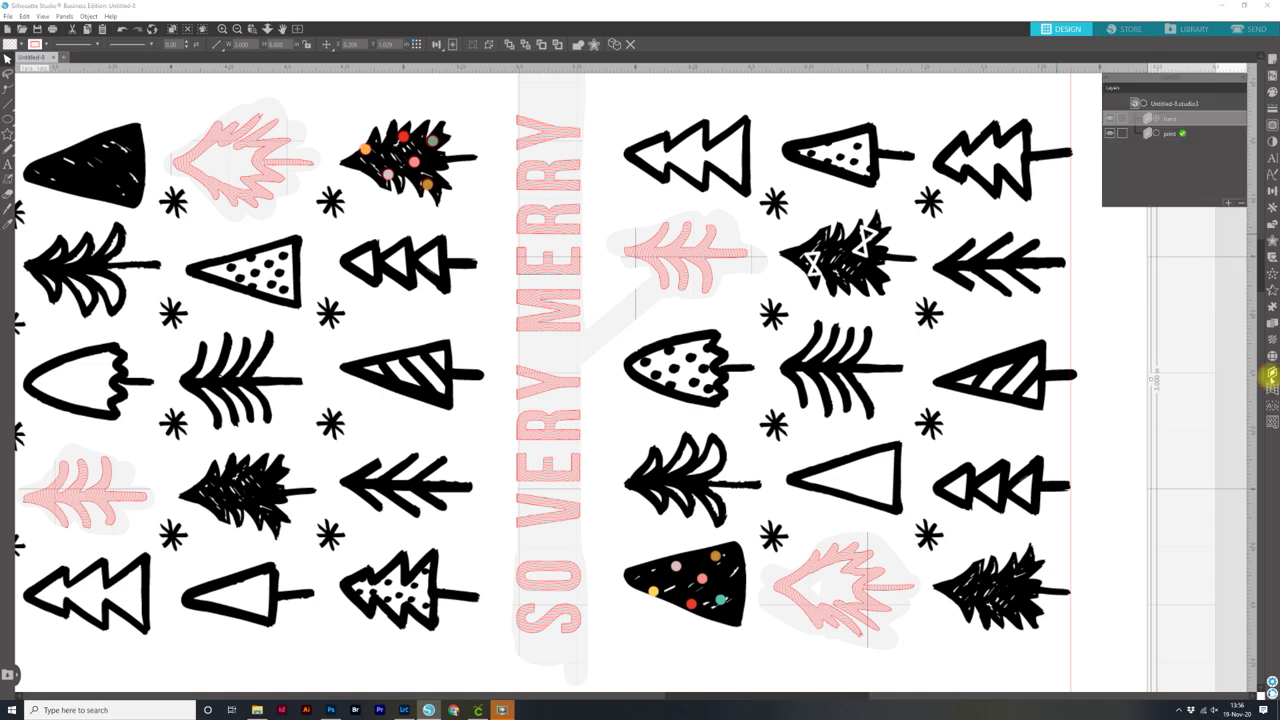
pyautogui.click(1147, 118)
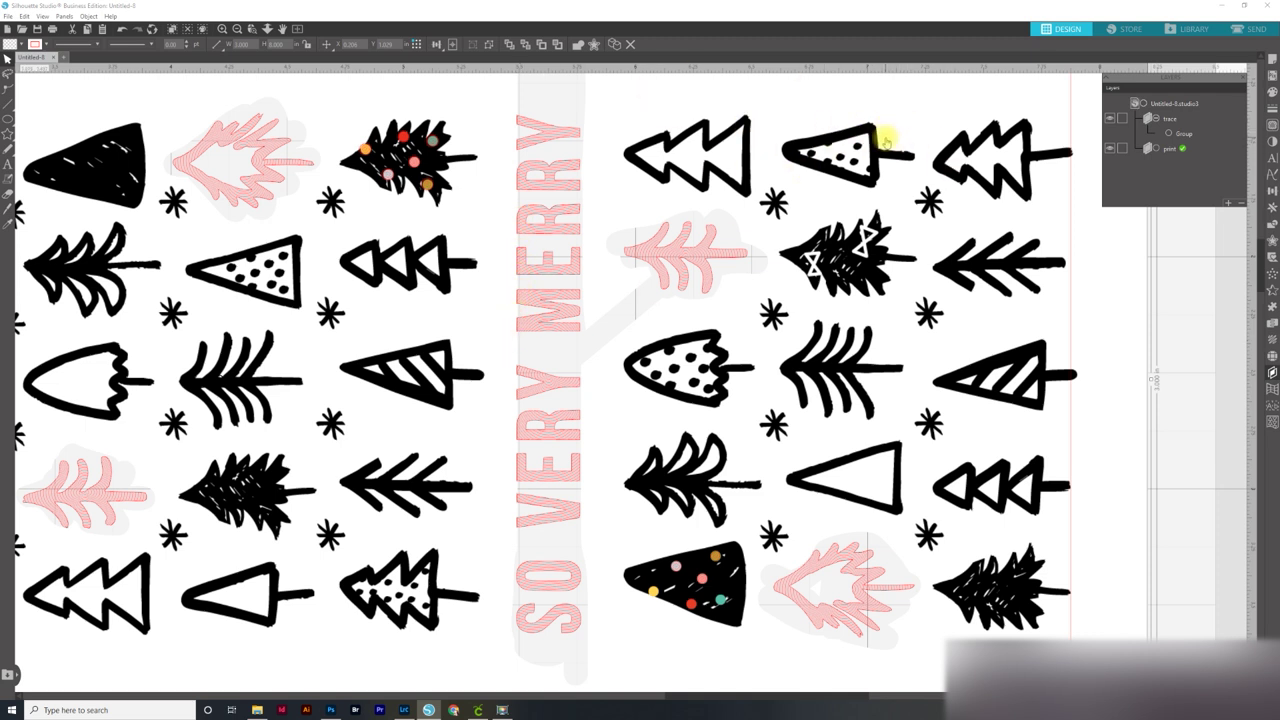
pyautogui.rightClick(918, 121)
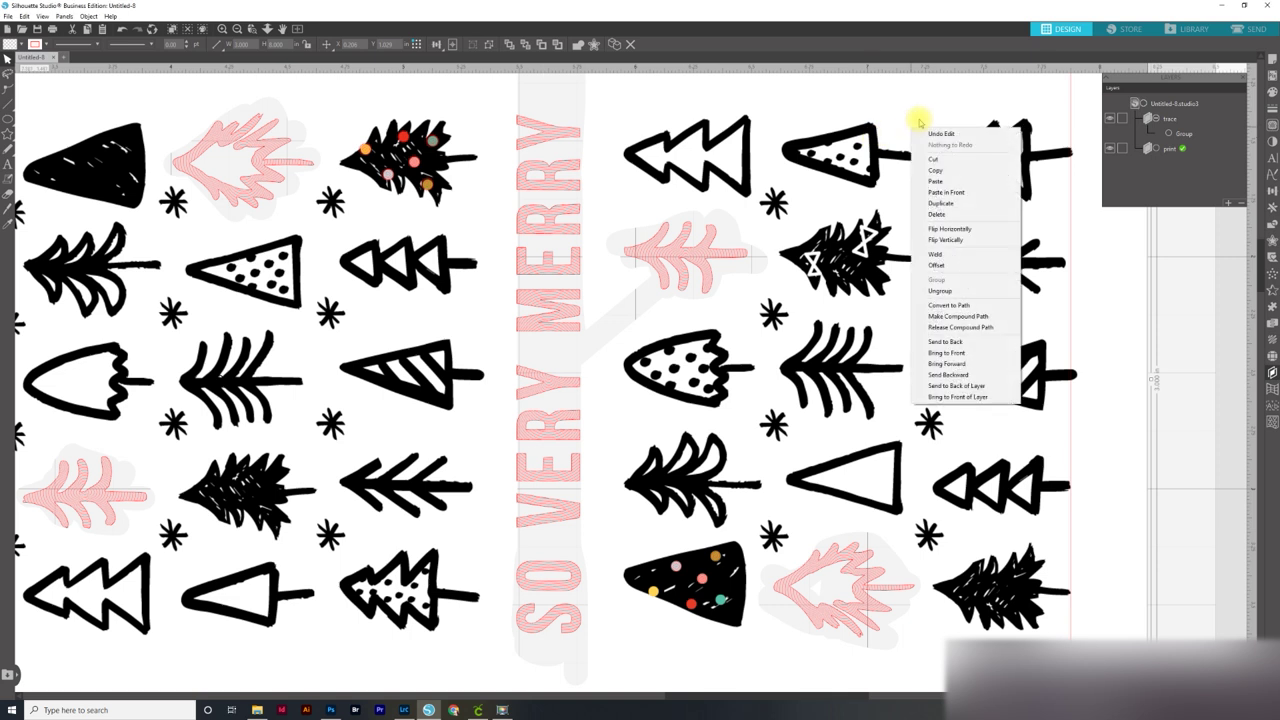
pyautogui.click(957, 291)
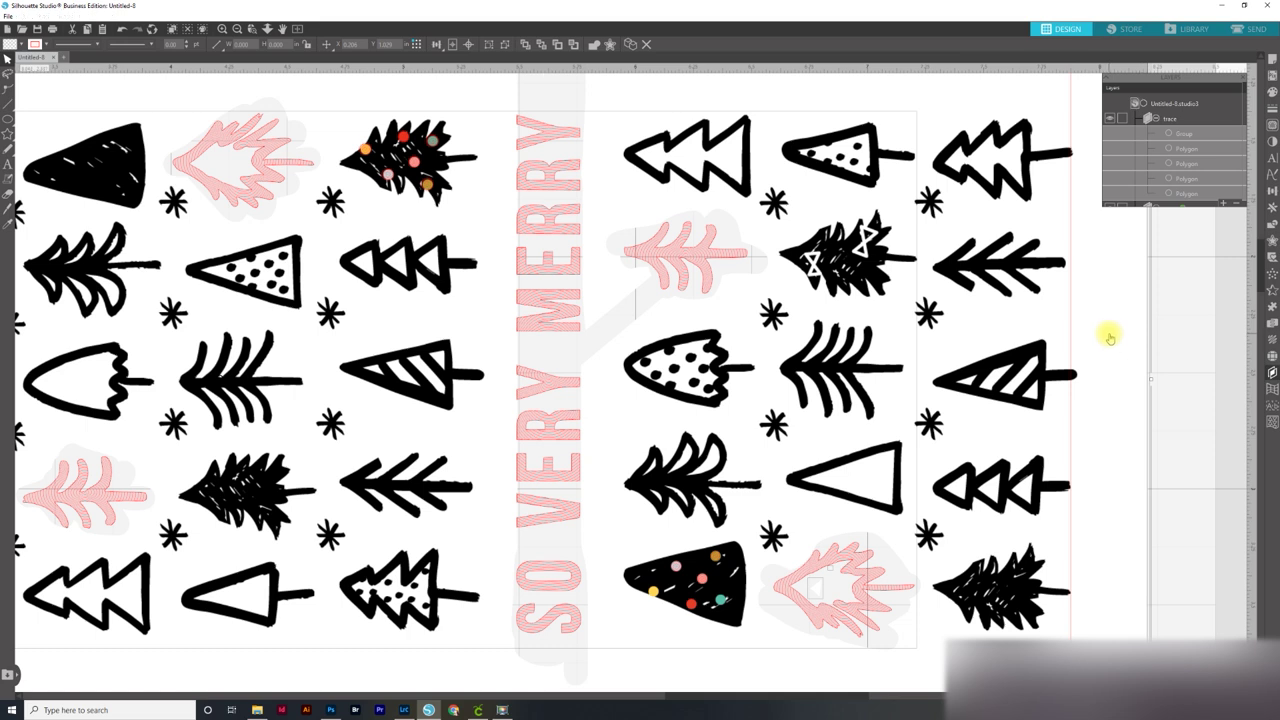
pyautogui.hotkey('ctrl', '-')
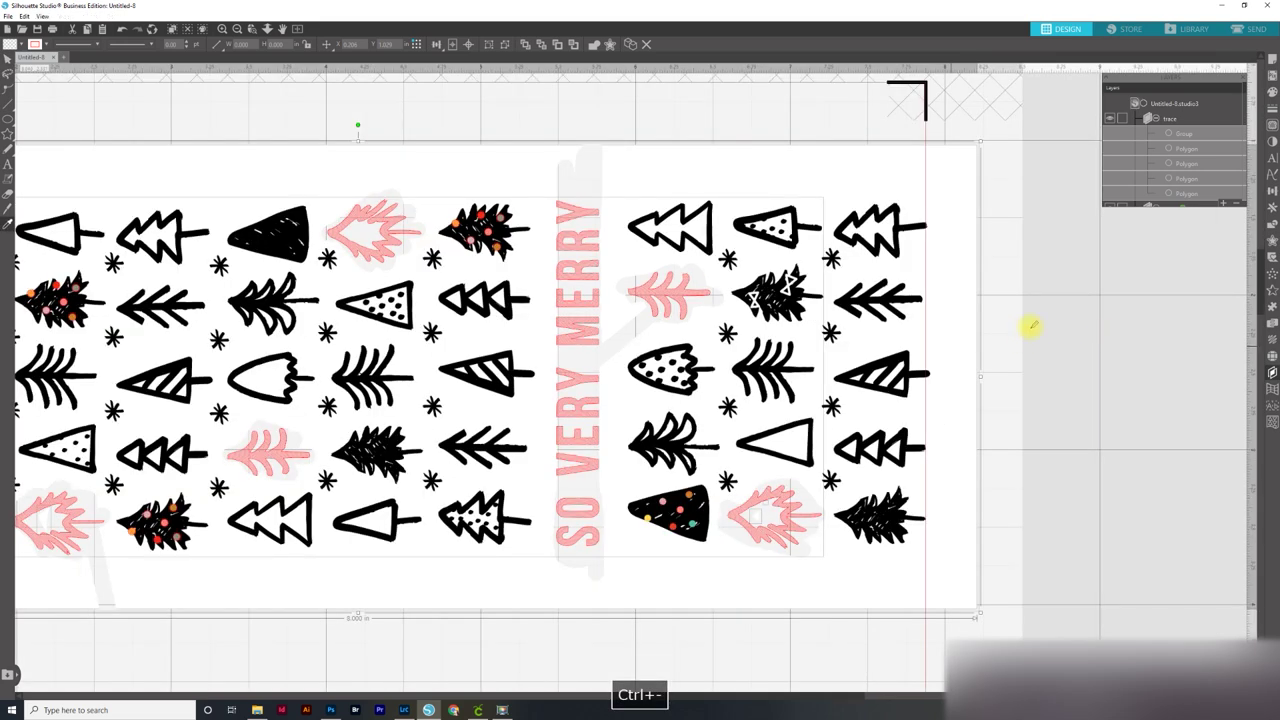
pyautogui.click(1046, 266)
# Identify the artwork's polygon in the trace layer and move it into the print layer
pyautogui.click(688, 288)
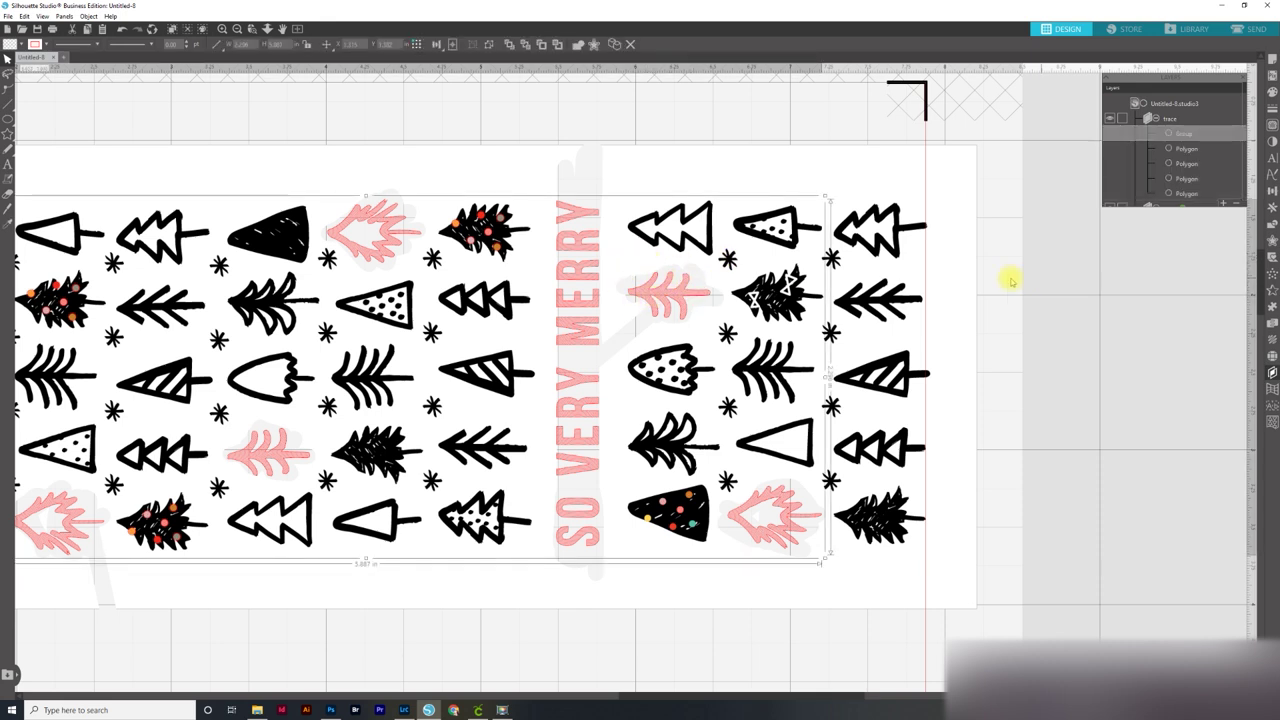
pyautogui.click(973, 285)
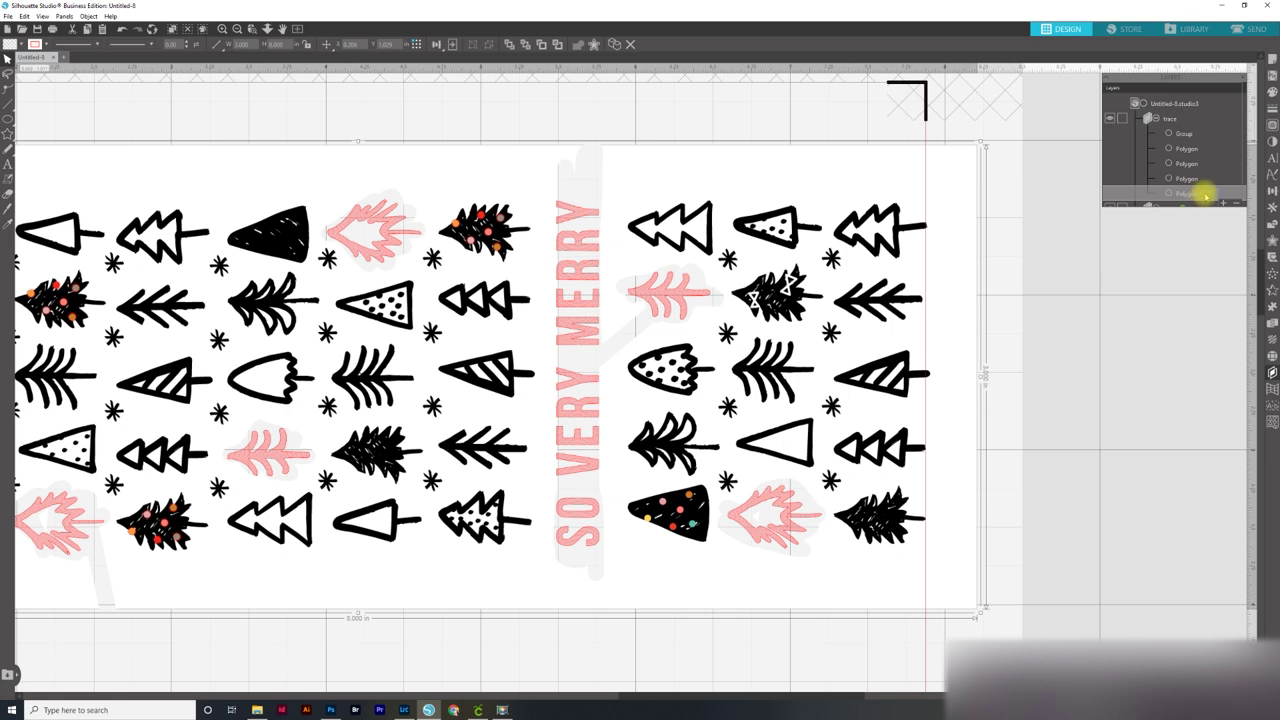
pyautogui.click(646, 286)
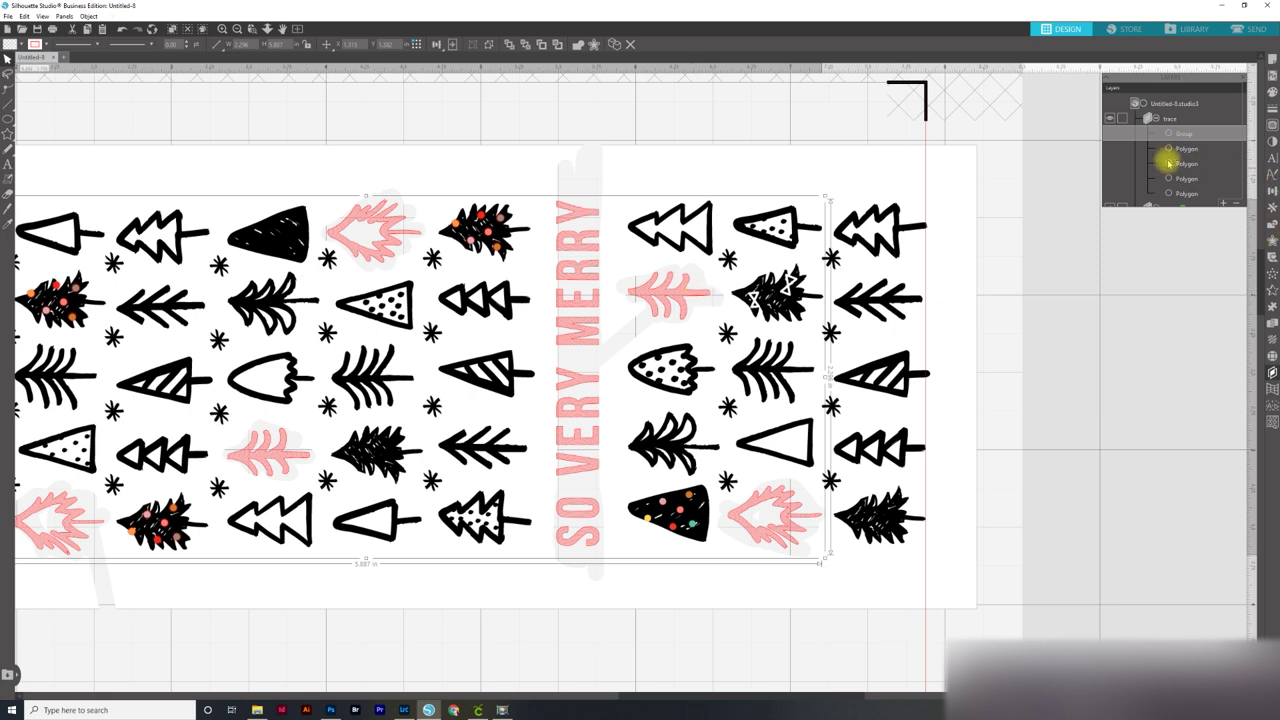
pyautogui.click(1181, 194)
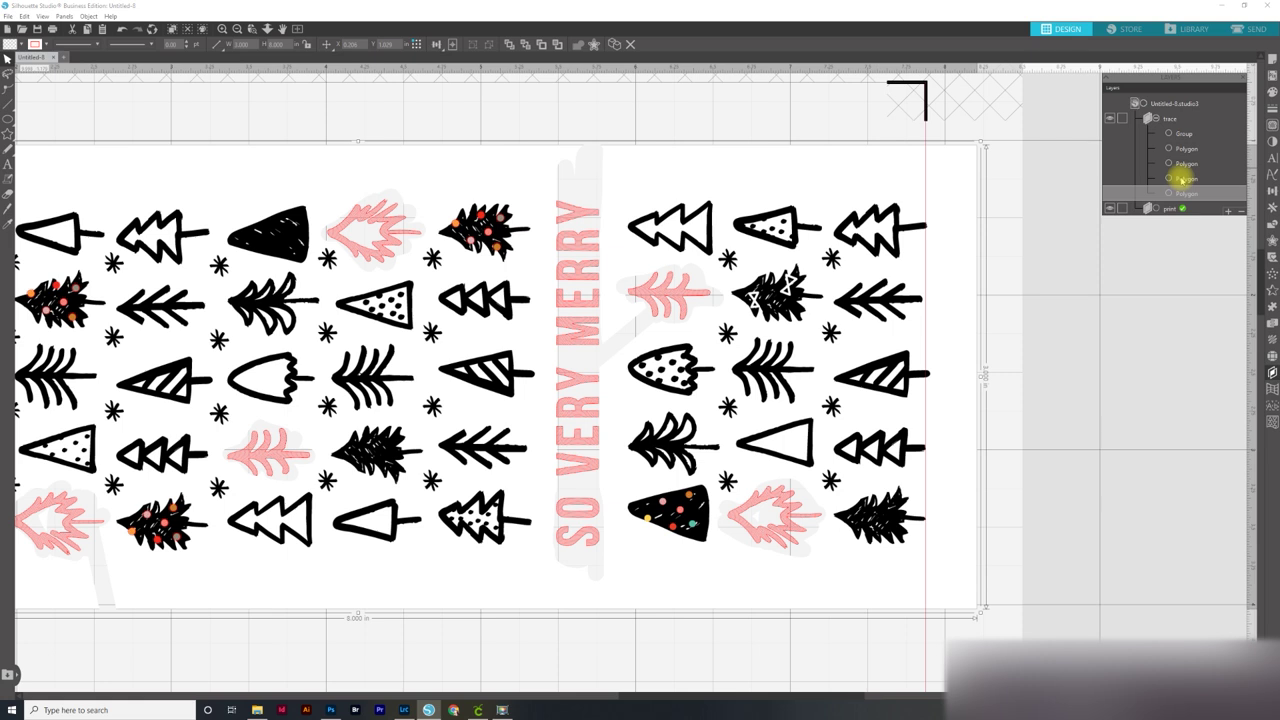
pyautogui.moveTo(1181, 195)
pyautogui.mouseDown()
pyautogui.moveTo(1174, 217)
pyautogui.moveTo(1174, 194)
pyautogui.moveTo(1160, 194)
pyautogui.moveTo(1190, 196)
pyautogui.mouseUp()
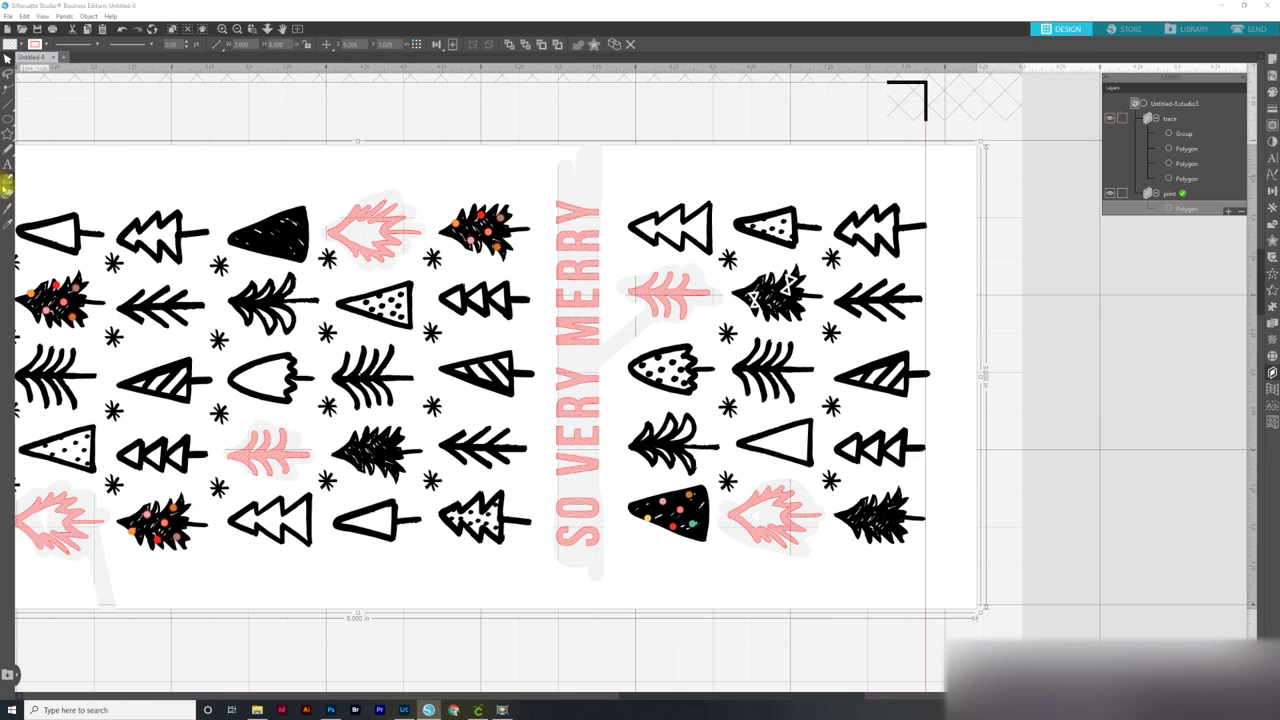
# Hide the trace layer, erase the leftover red edge along the SO VERY MERRY lettering, and show the trace layer again
pyautogui.click(8, 195)
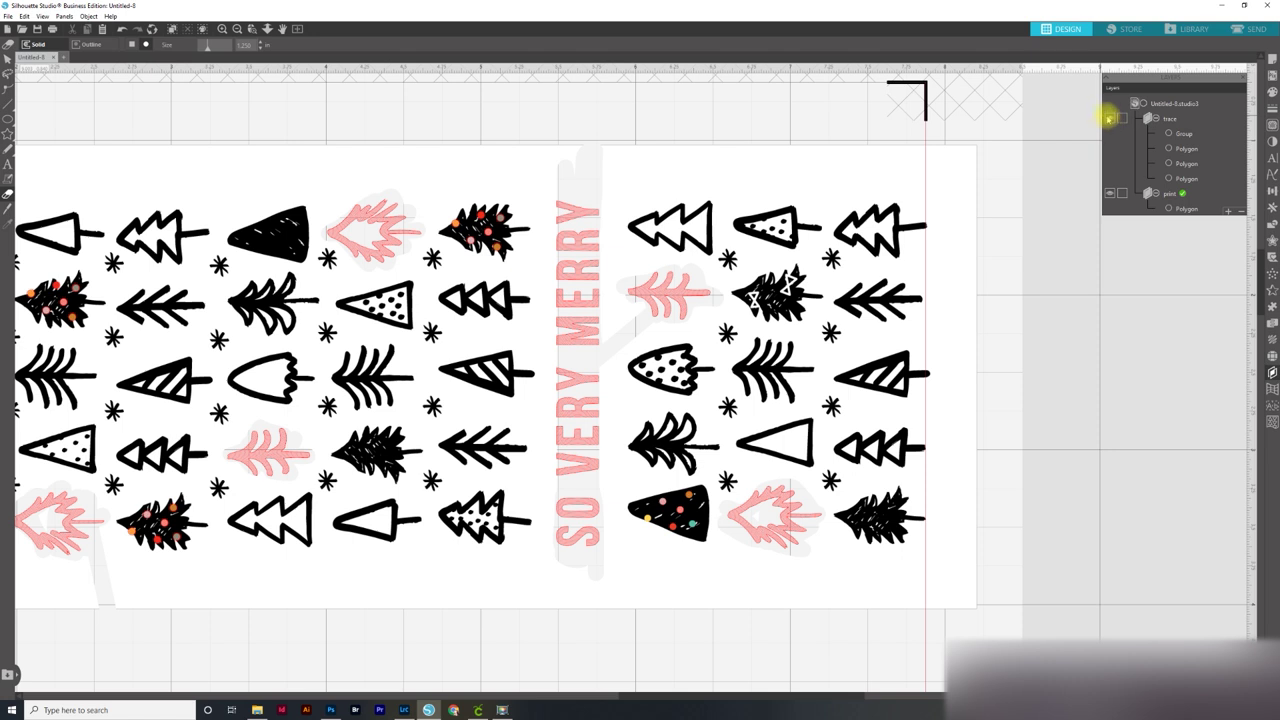
pyautogui.click(1109, 118)
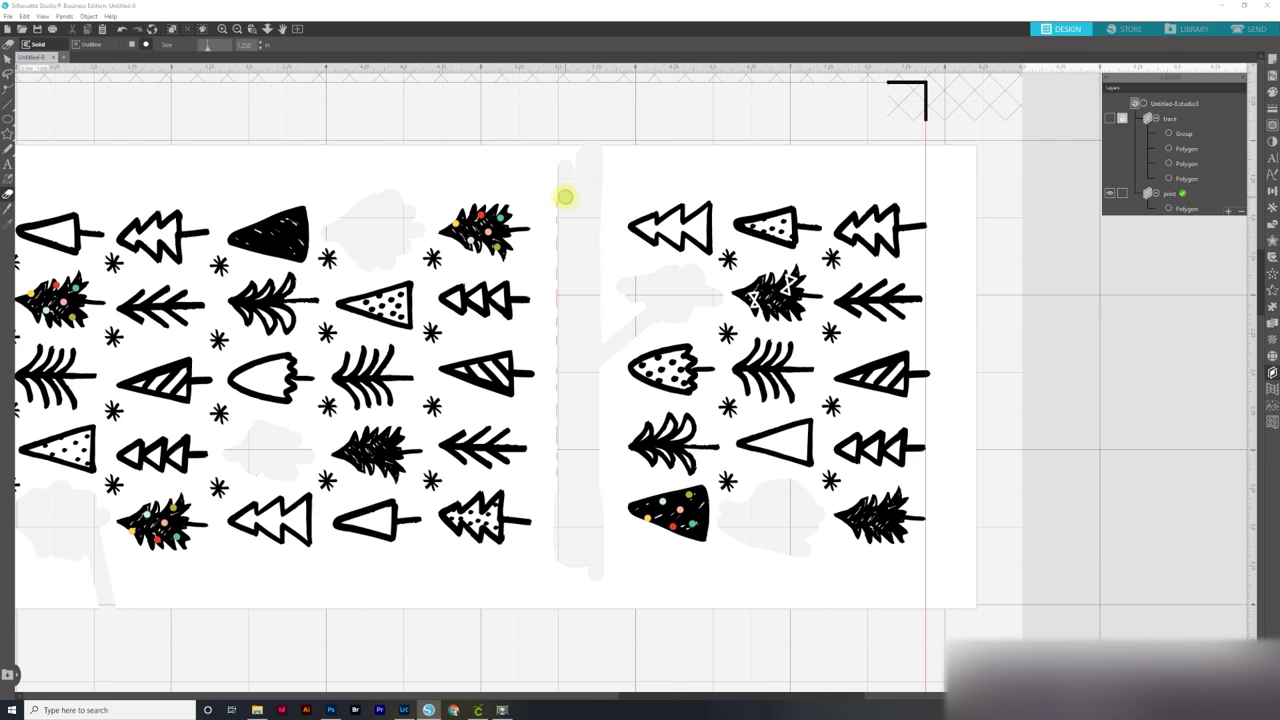
pyautogui.moveTo(560, 194); pyautogui.dragTo(559, 502)
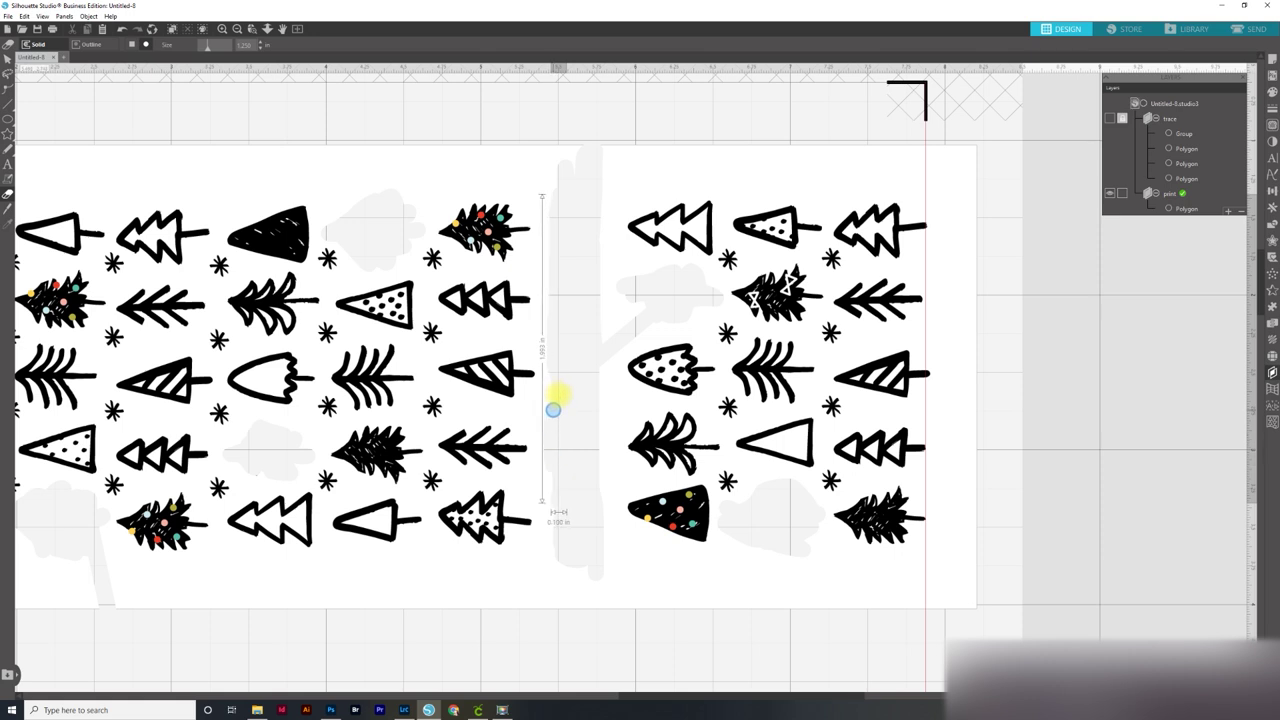
pyautogui.click(673, 231)
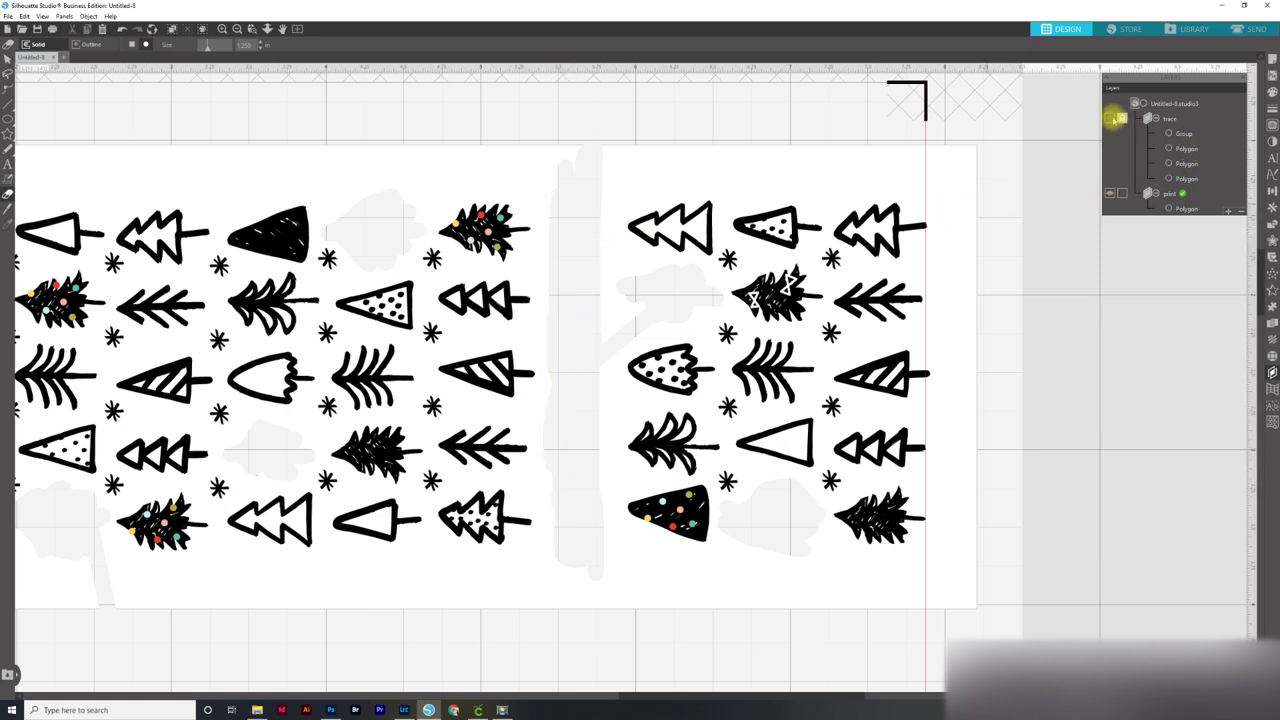
pyautogui.click(1112, 118)
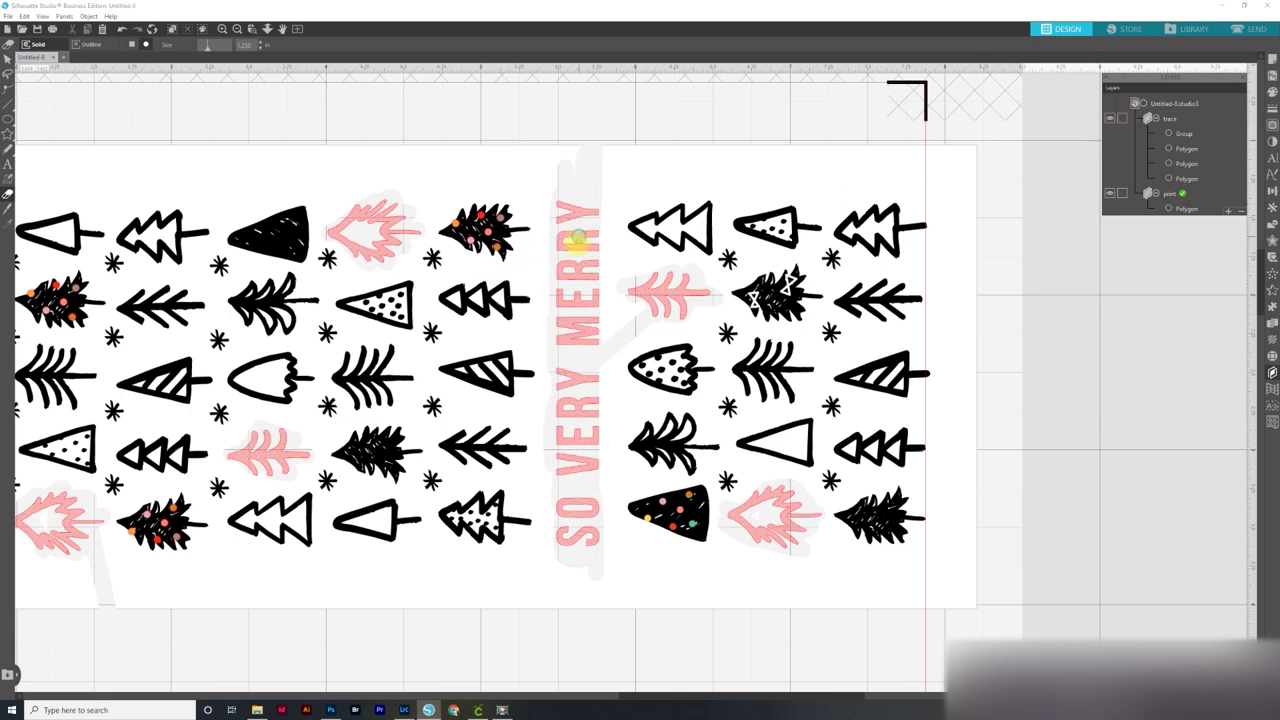
pyautogui.click(774, 571)
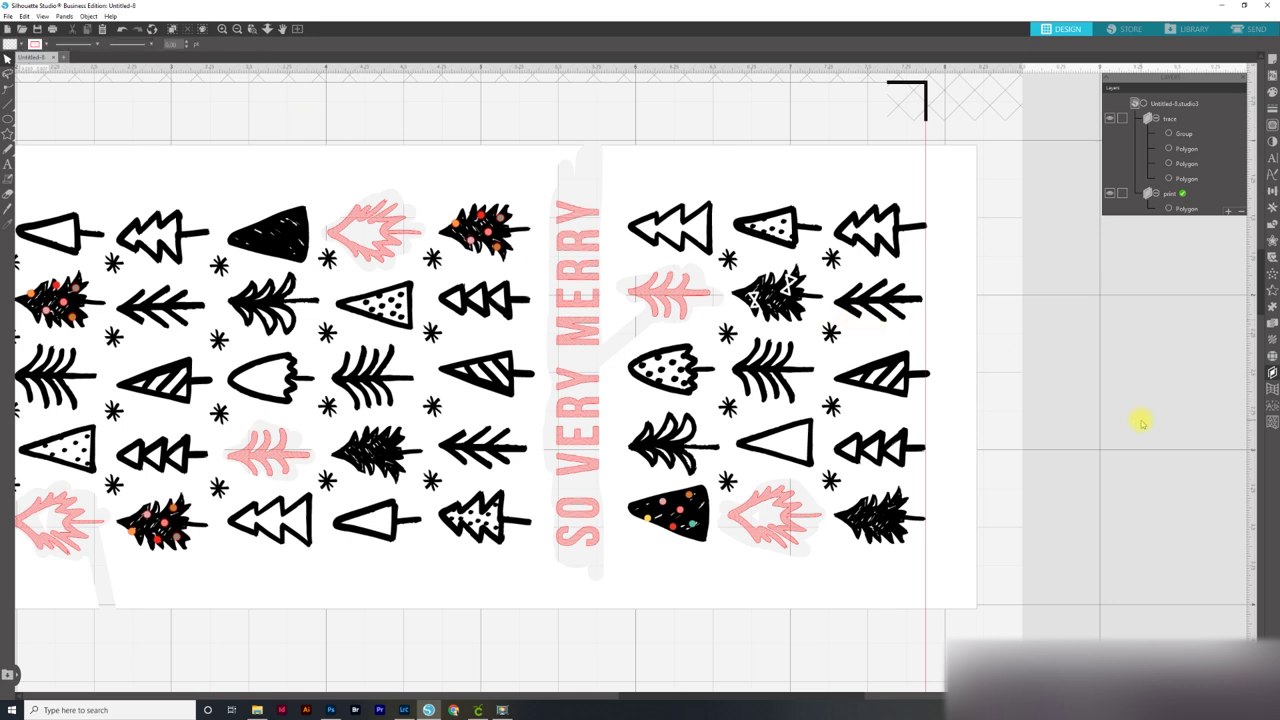
# Select the whole design and group the print artwork with the traced shapes
pyautogui.hotkey('ctrl', 'a')
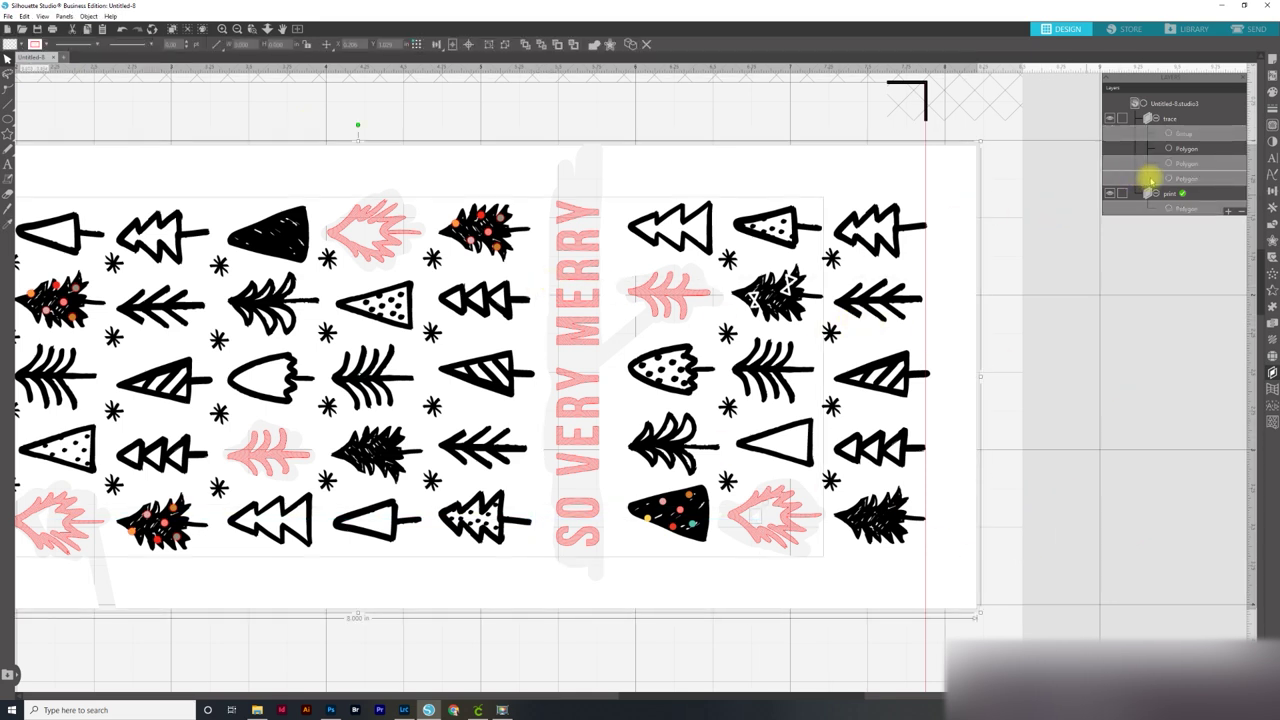
pyautogui.click(1182, 368)
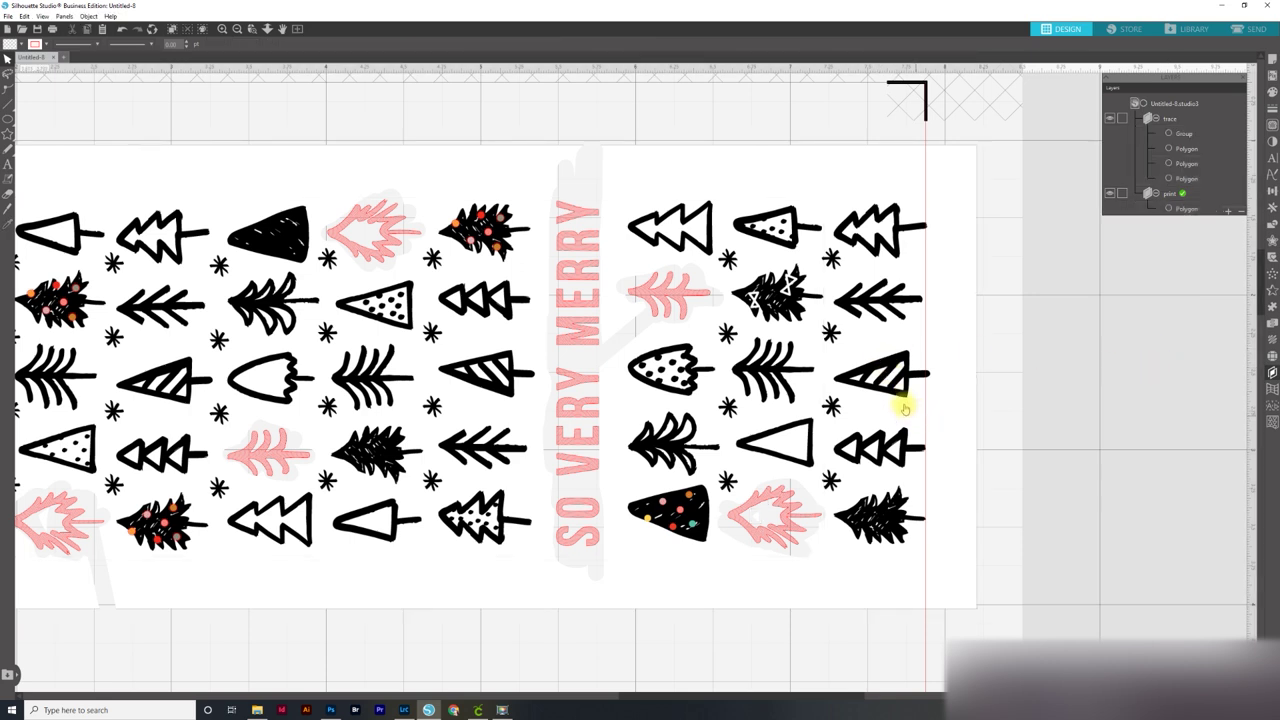
pyautogui.hotkey('ctrl', '-')
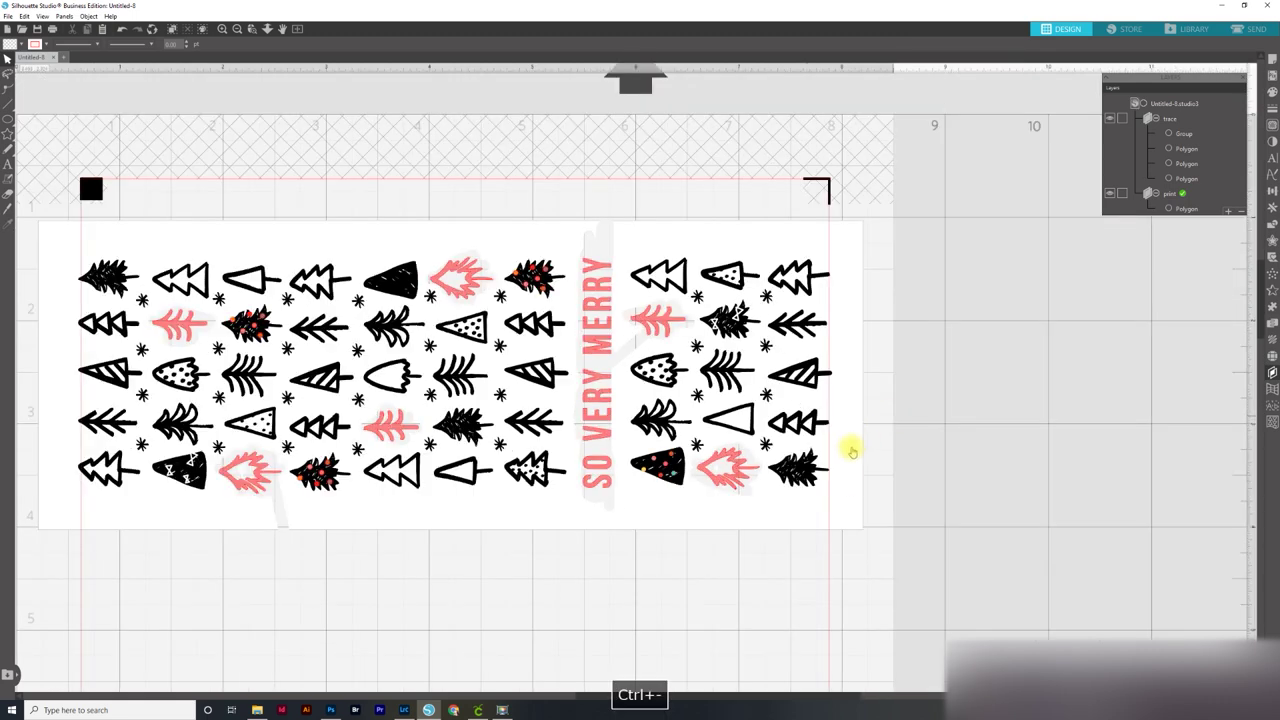
pyautogui.moveTo(806, 547); pyautogui.dragTo(29, 171)
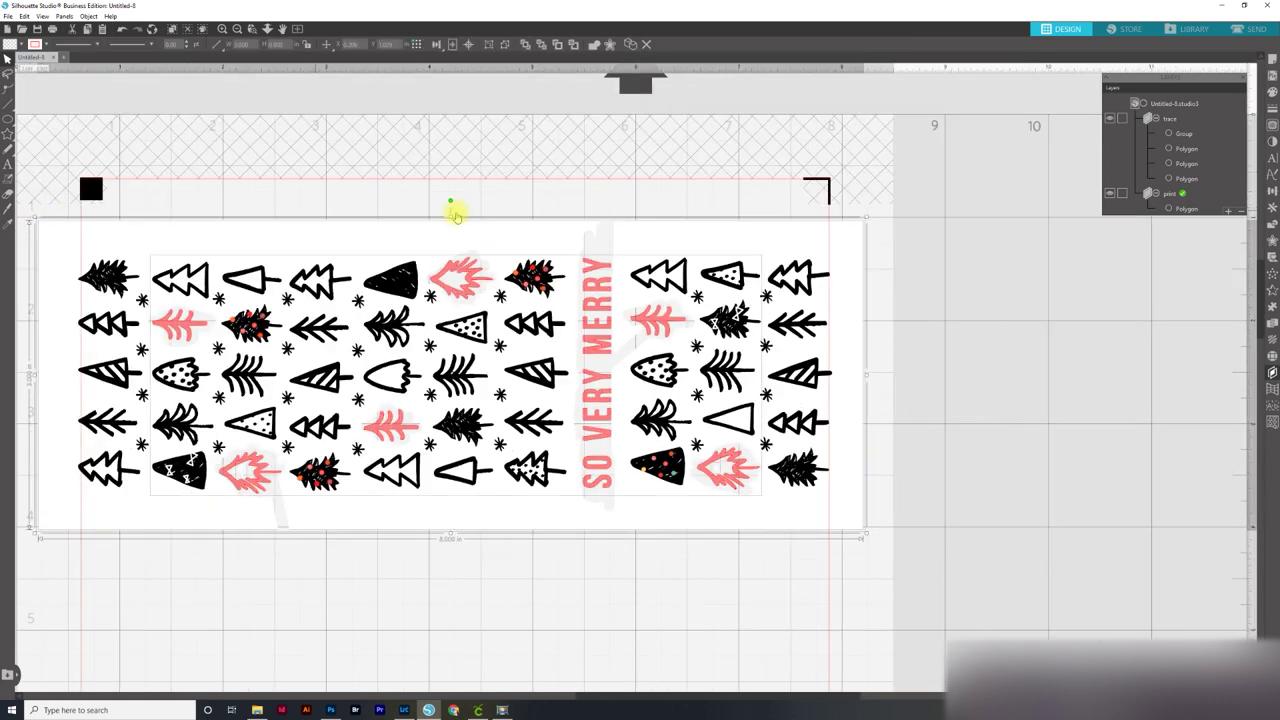
pyautogui.hotkey('ctrl', 'g')
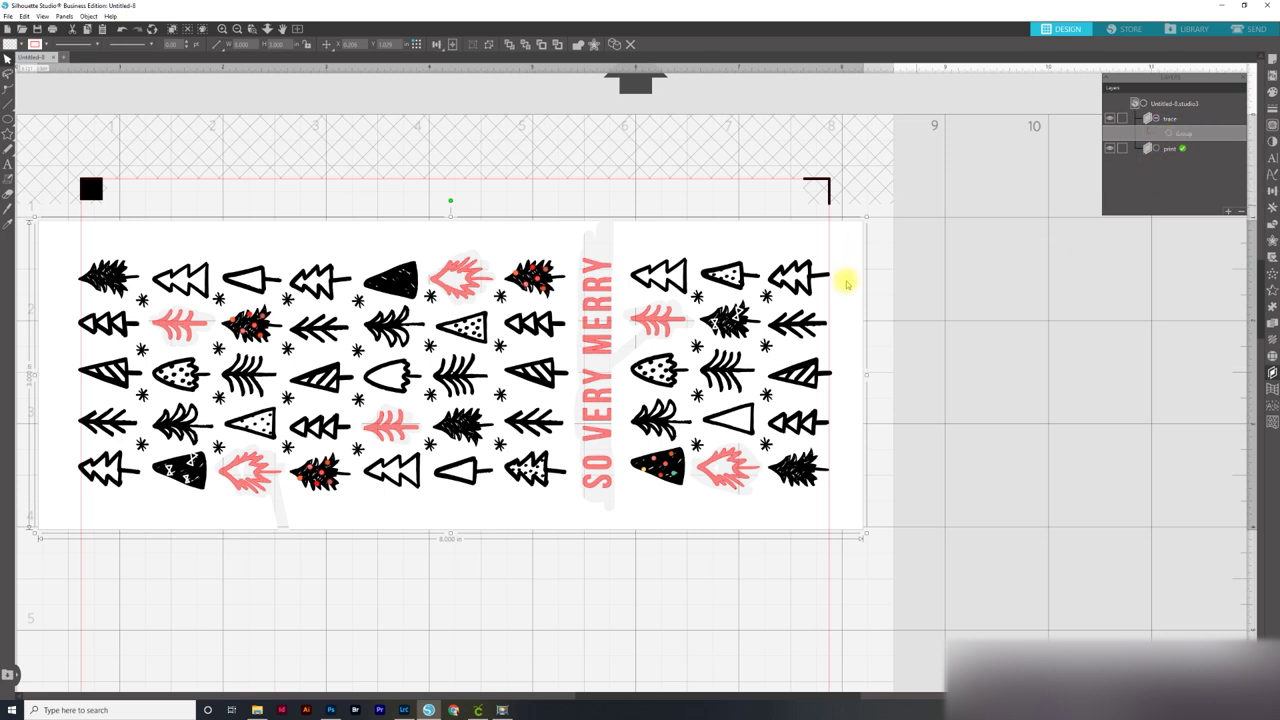
# Preview the printed page to check the artwork's outer edge, and cancel without printing
pyautogui.hotkey('ctrl', 'p')
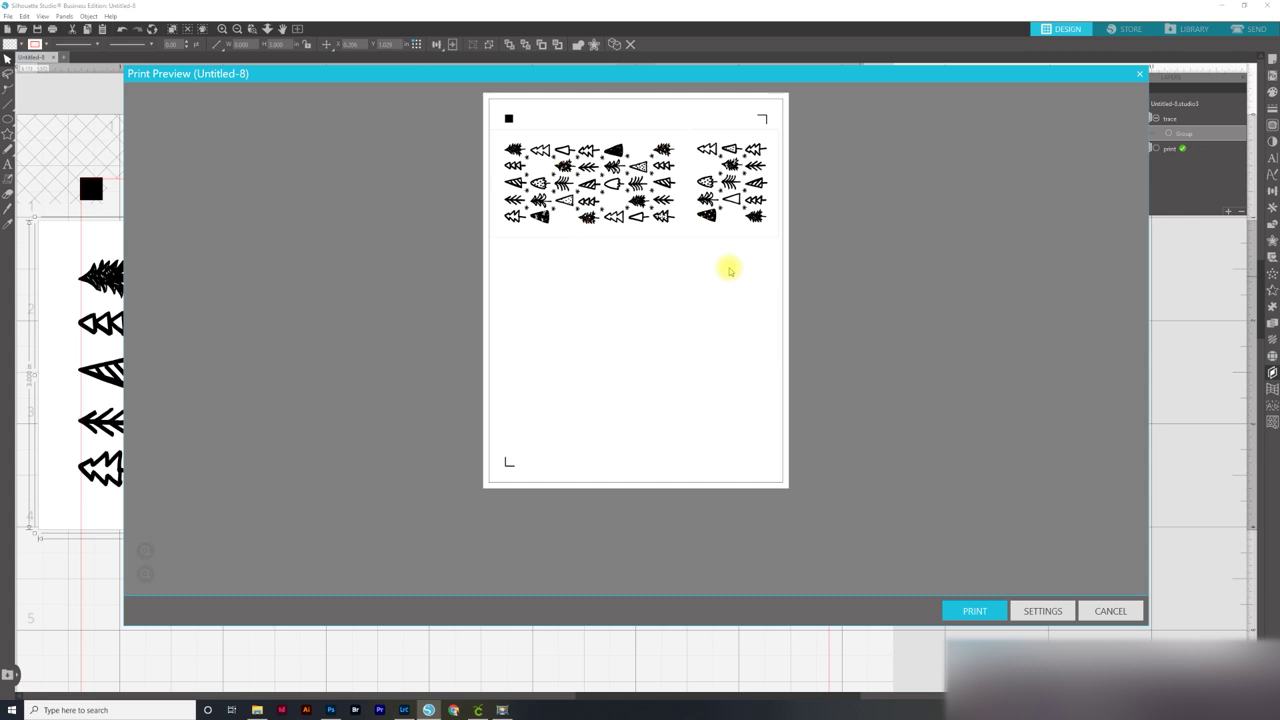
pyautogui.press('Escape')
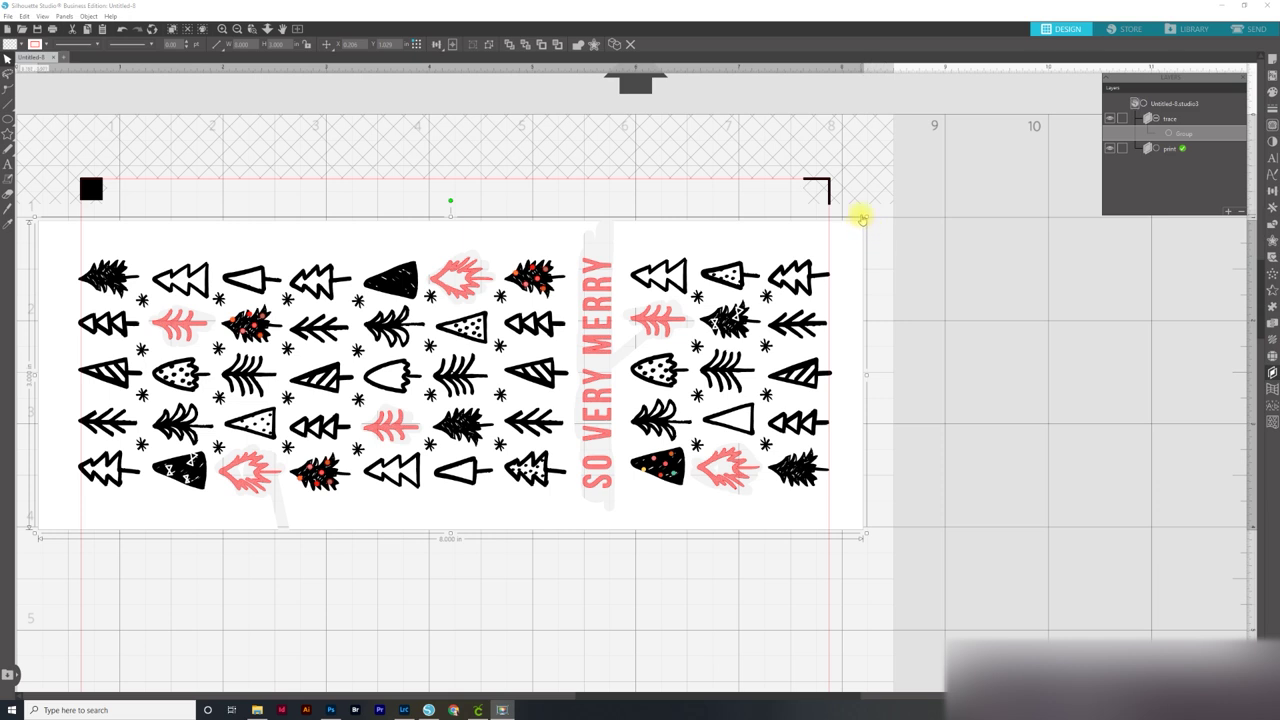
pyautogui.hotkey('ctrl', 'p')
pyautogui.click(879, 260)
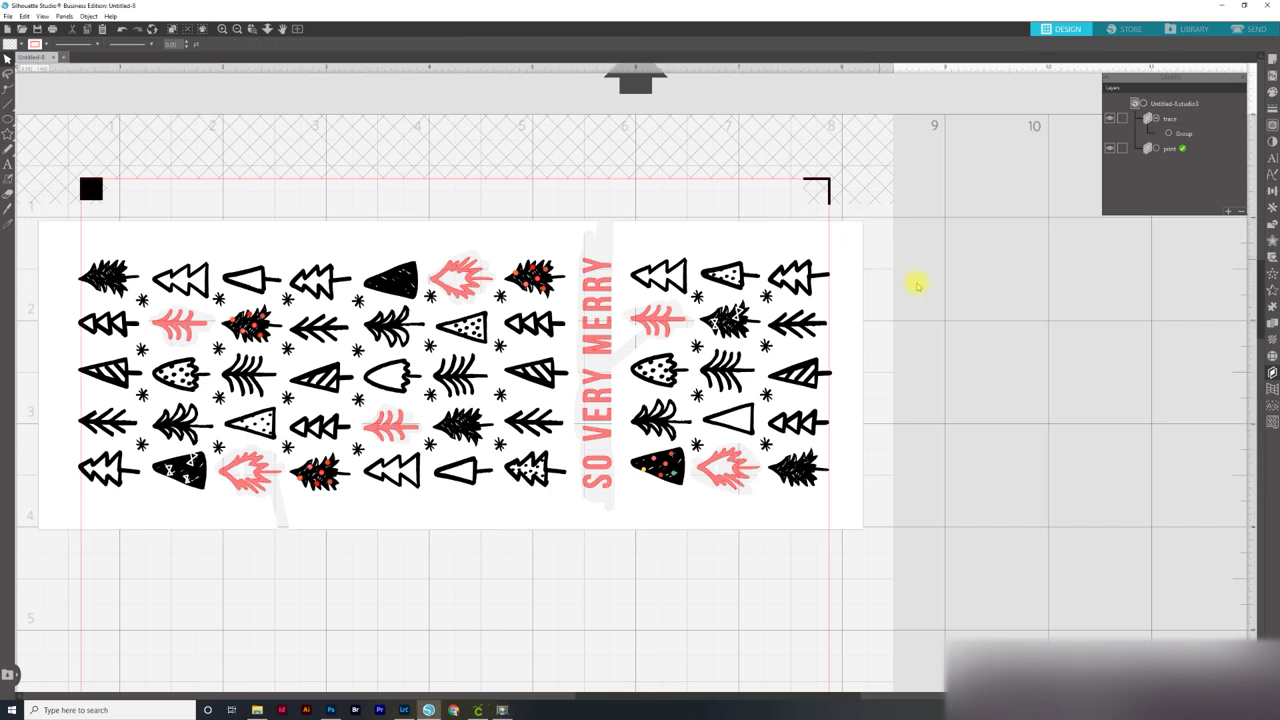
pyautogui.hotkey('ctrl', 'p')
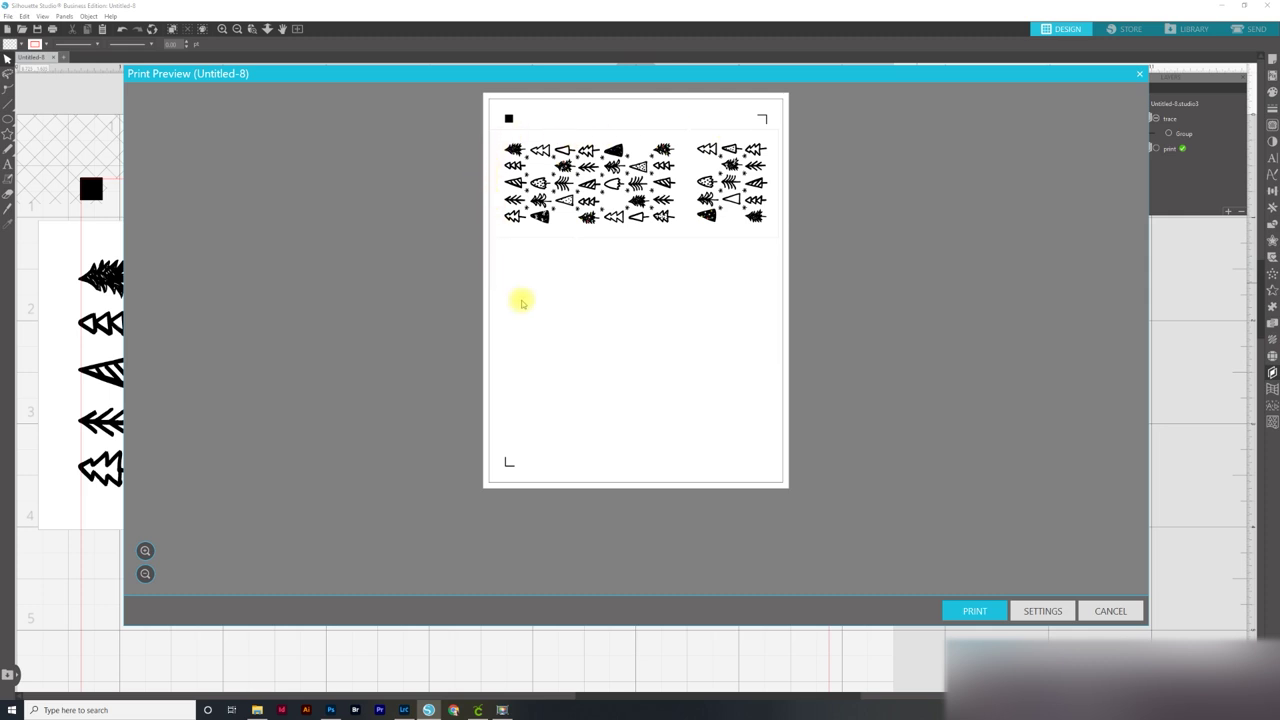
pyautogui.click(1090, 606)
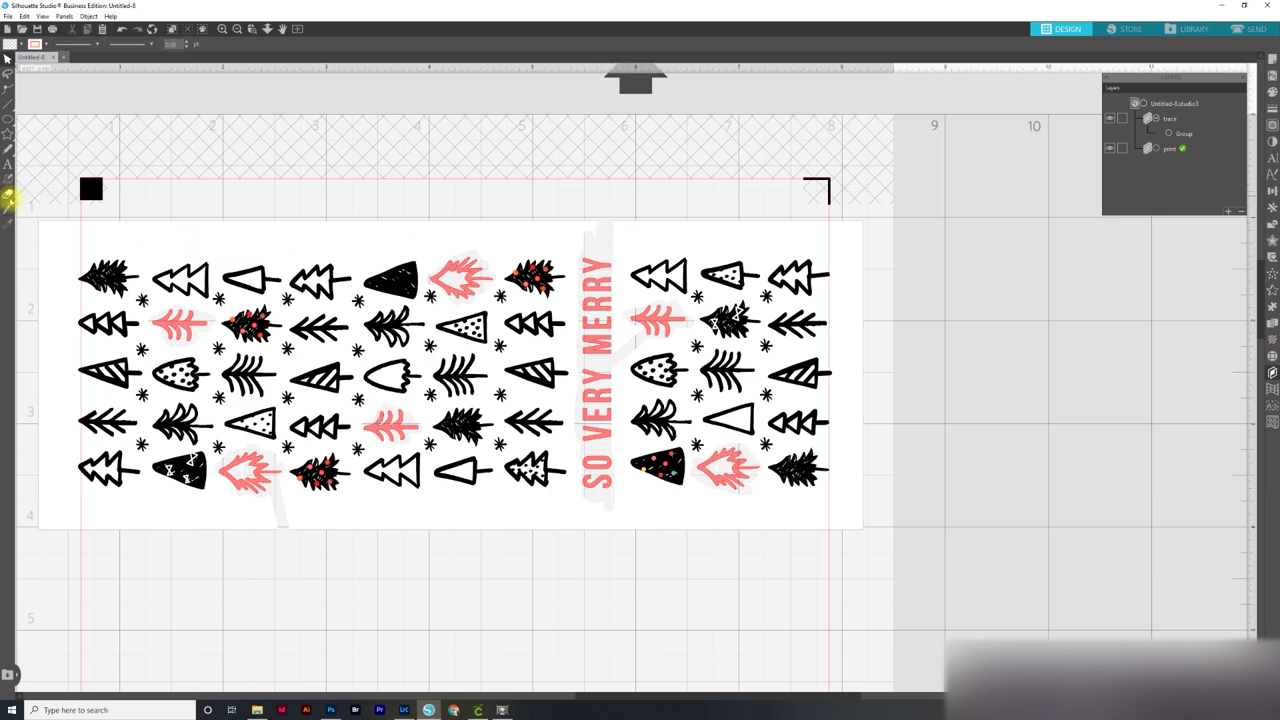
# Erase the thin outline around all four outer edges of the artwork's white background
pyautogui.click(8, 196)
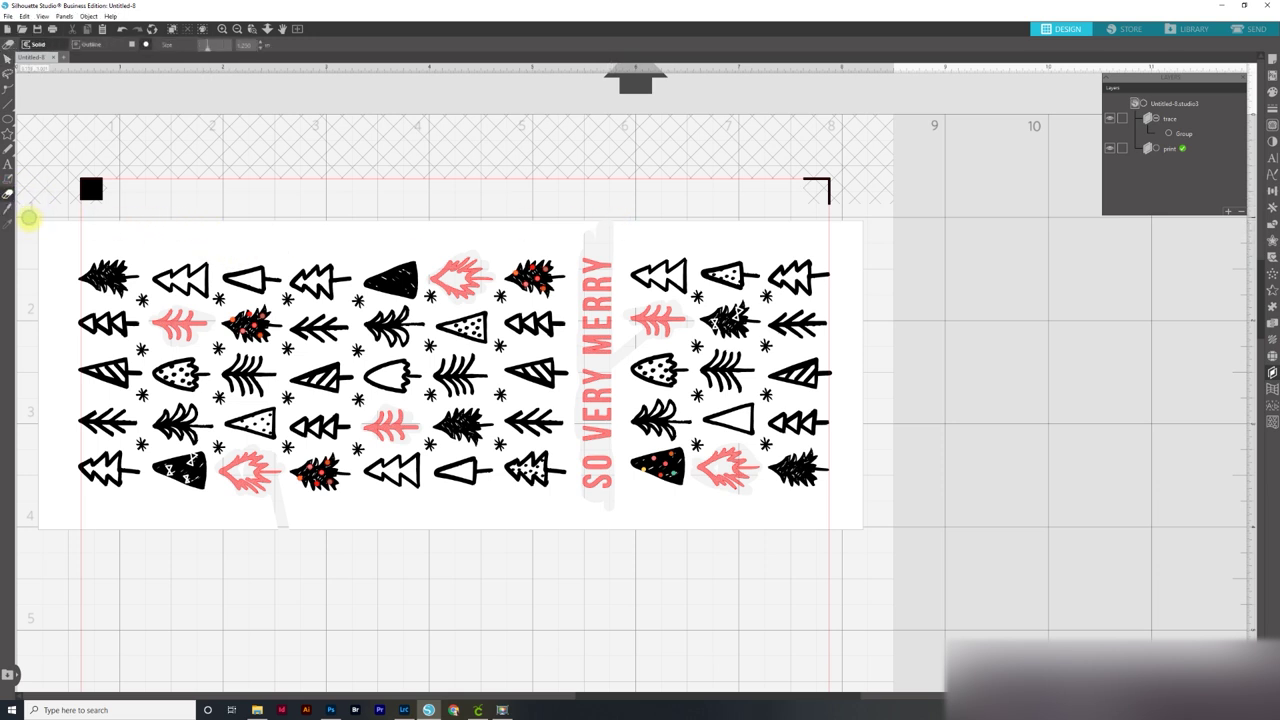
pyautogui.moveTo(31, 220)
pyautogui.mouseDown()
pyautogui.moveTo(874, 220)
pyautogui.moveTo(874, 329)
pyautogui.moveTo(857, 271)
pyautogui.moveTo(866, 530)
pyautogui.mouseUp()
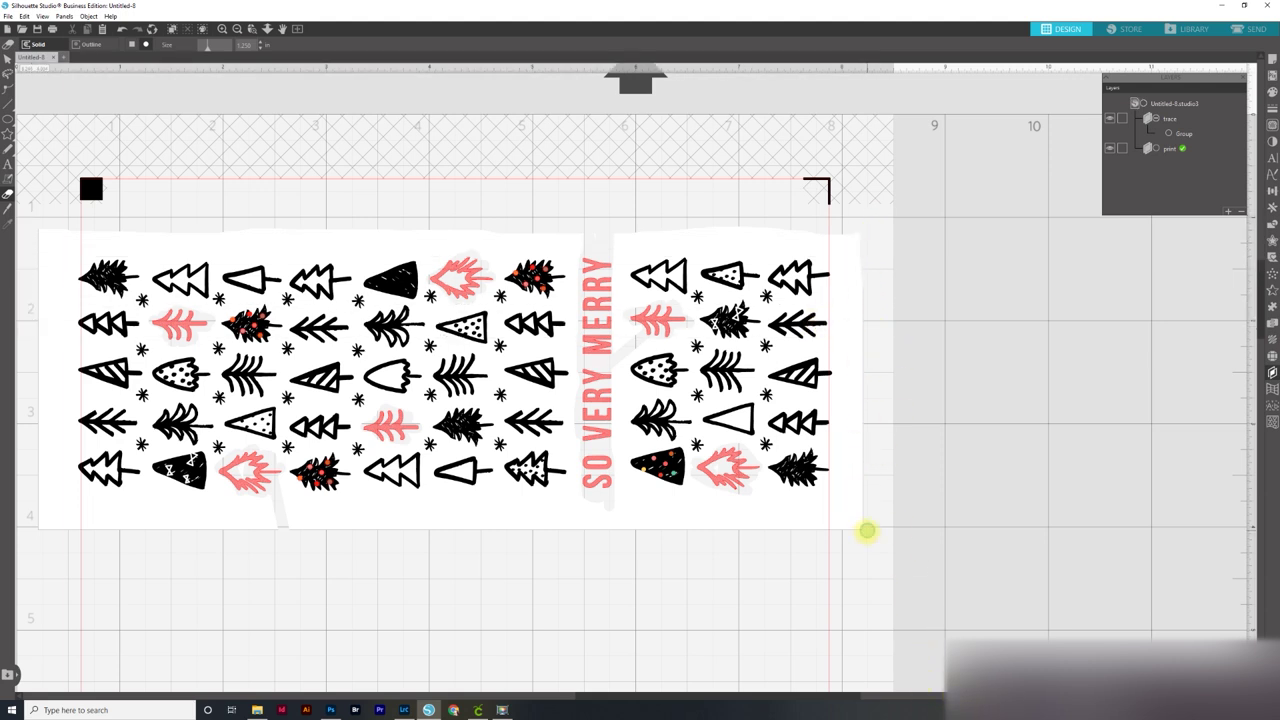
pyautogui.moveTo(874, 220)
pyautogui.mouseDown()
pyautogui.moveTo(863, 537)
pyautogui.moveTo(170, 534)
pyautogui.mouseUp()
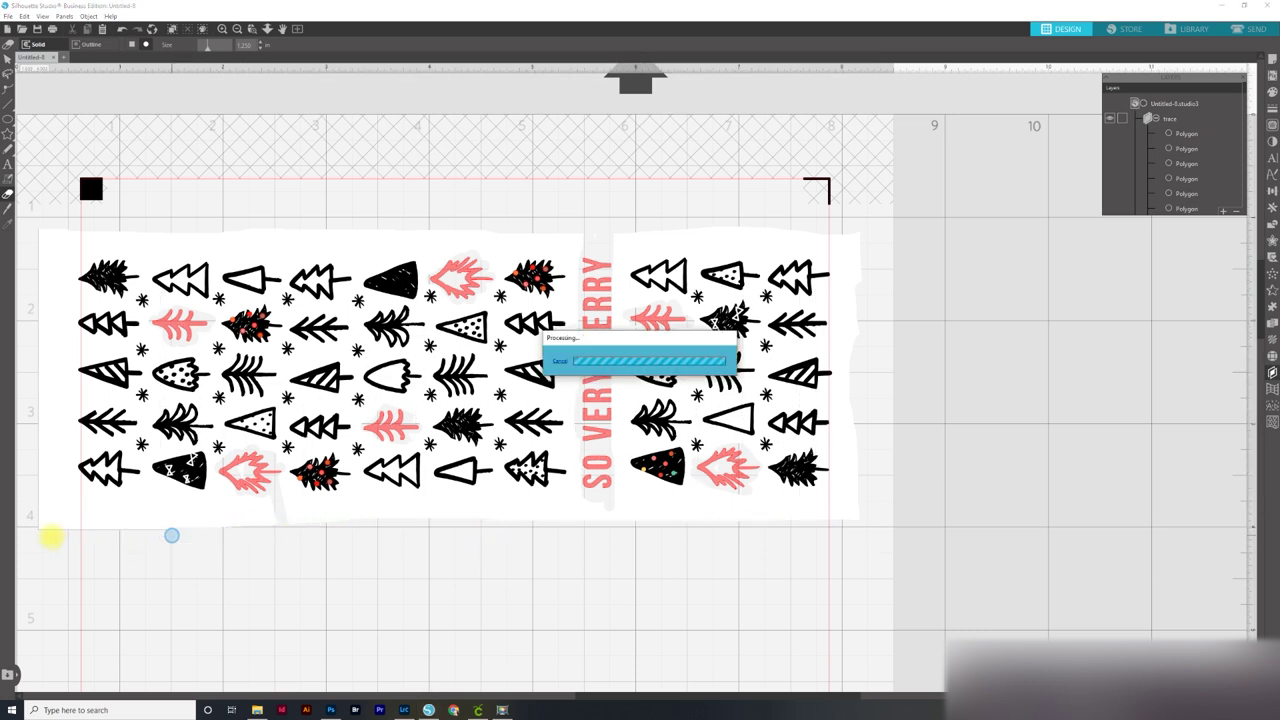
pyautogui.moveTo(35, 530); pyautogui.dragTo(212, 533)
pyautogui.moveTo(42, 225)
pyautogui.mouseDown()
pyautogui.moveTo(40, 553)
pyautogui.moveTo(197, 524)
pyautogui.moveTo(759, 545)
pyautogui.moveTo(807, 538)
pyautogui.moveTo(829, 500)
pyautogui.moveTo(856, 295)
pyautogui.moveTo(808, 173)
pyautogui.mouseUp()
# Try shifting the print artwork slightly apart from the traced shapes, and undo the move
pyautogui.click(8, 60)
pyautogui.click(288, 333)
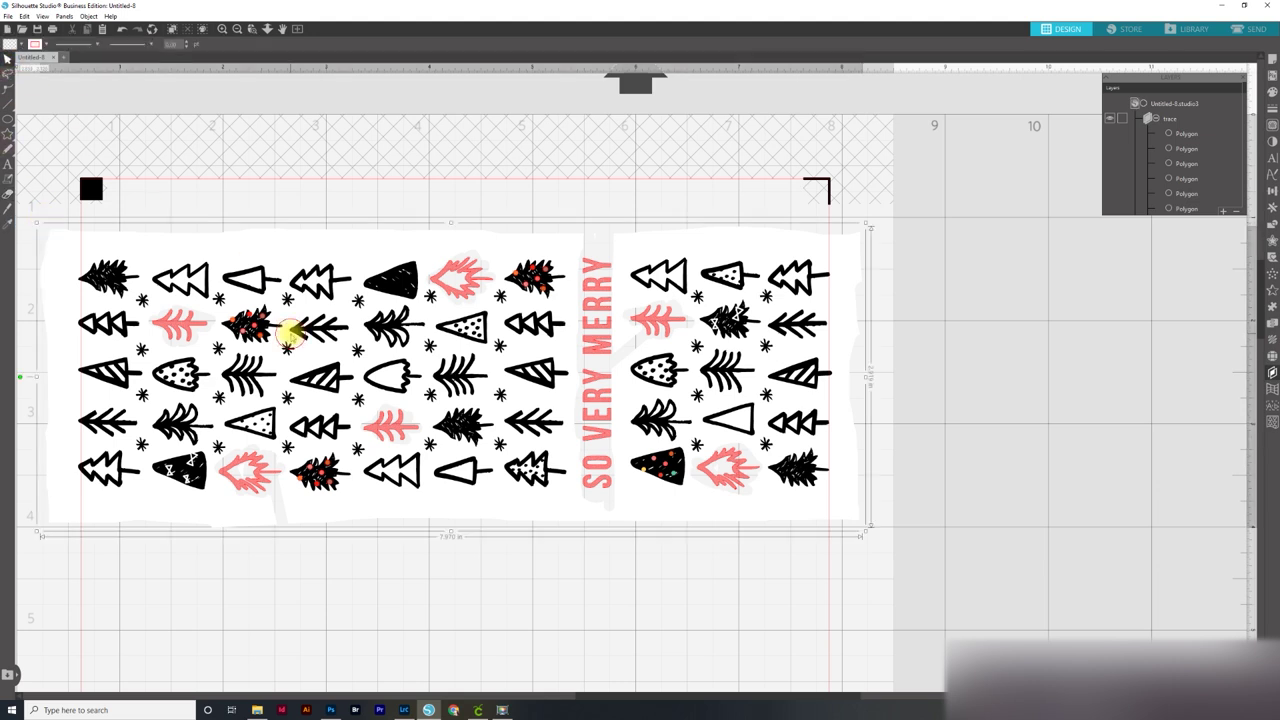
pyautogui.moveTo(288, 333)
pyautogui.mouseDown()
pyautogui.moveTo(288, 316)
pyautogui.moveTo(293, 334)
pyautogui.mouseUp()
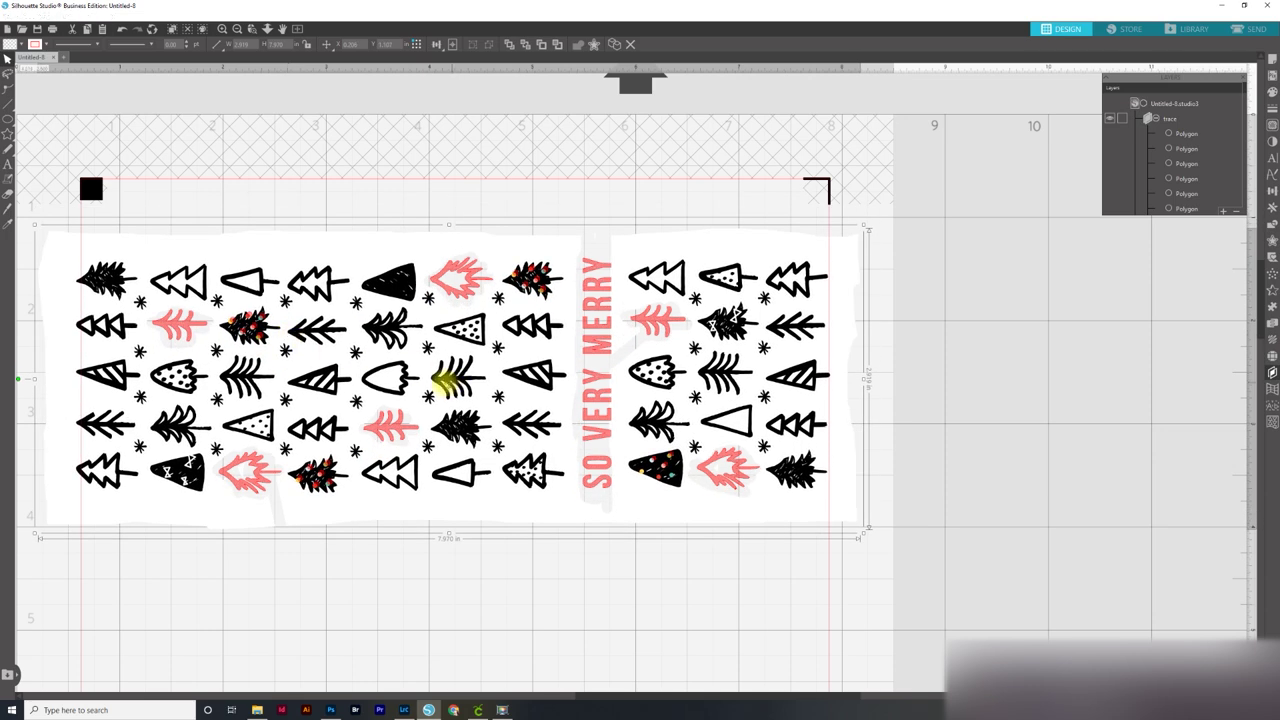
pyautogui.hotkey('ctrl', 'z')
pyautogui.hotkey('ctrl', 'z')
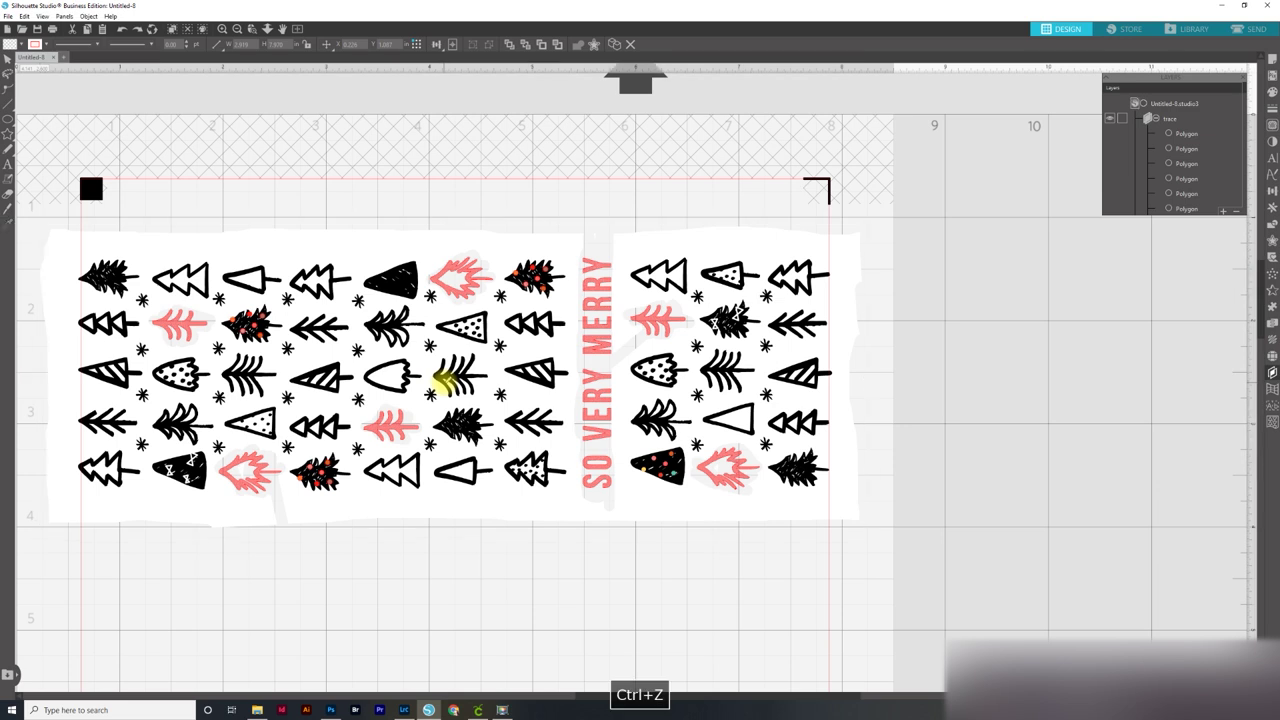
pyautogui.hotkey('ctrl', 'z')
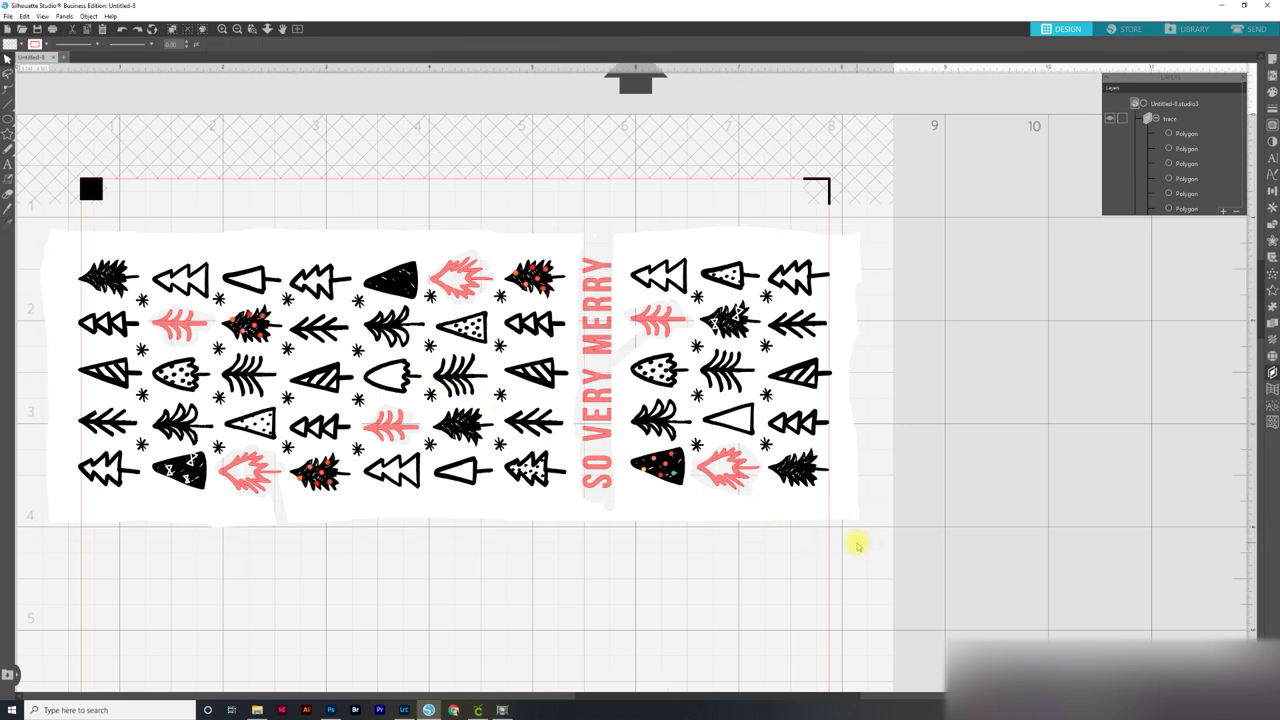
# Group the whole tree design and move it slightly down and left, farther below the upper registration marks
pyautogui.click(116, 402)
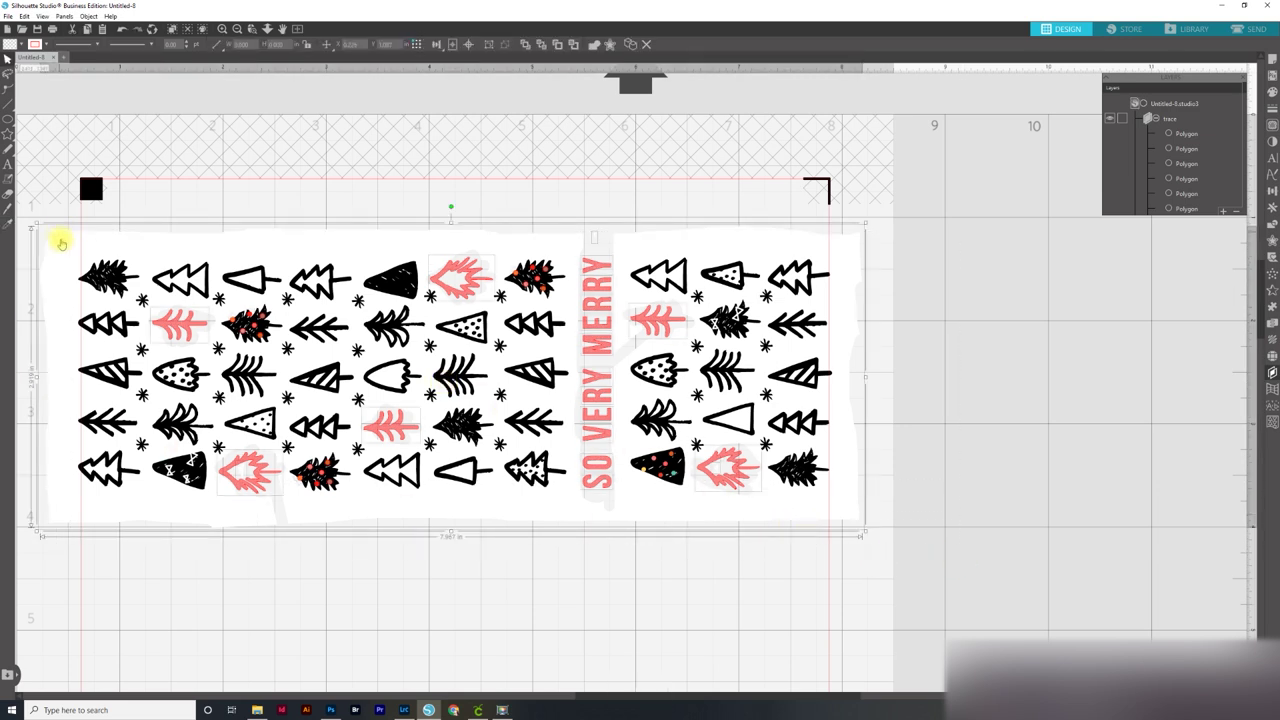
pyautogui.hotkey('ctrl', 'g')
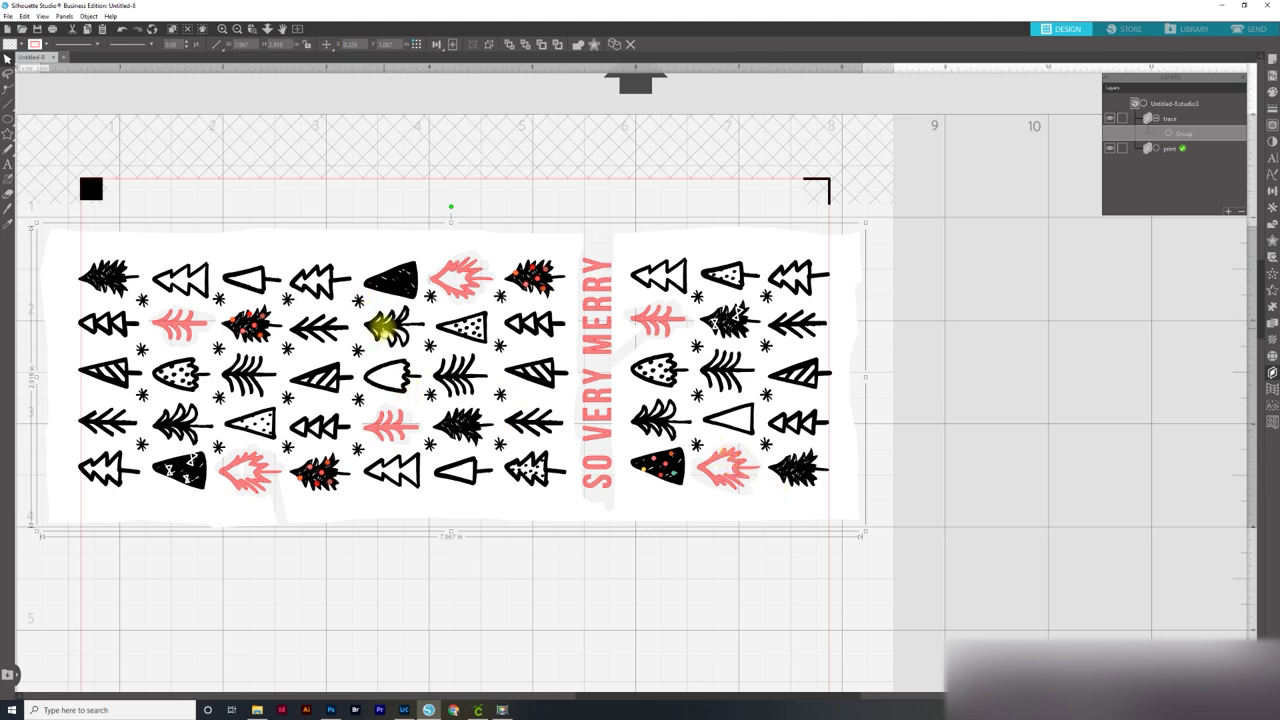
pyautogui.moveTo(385, 335); pyautogui.dragTo(378, 352)
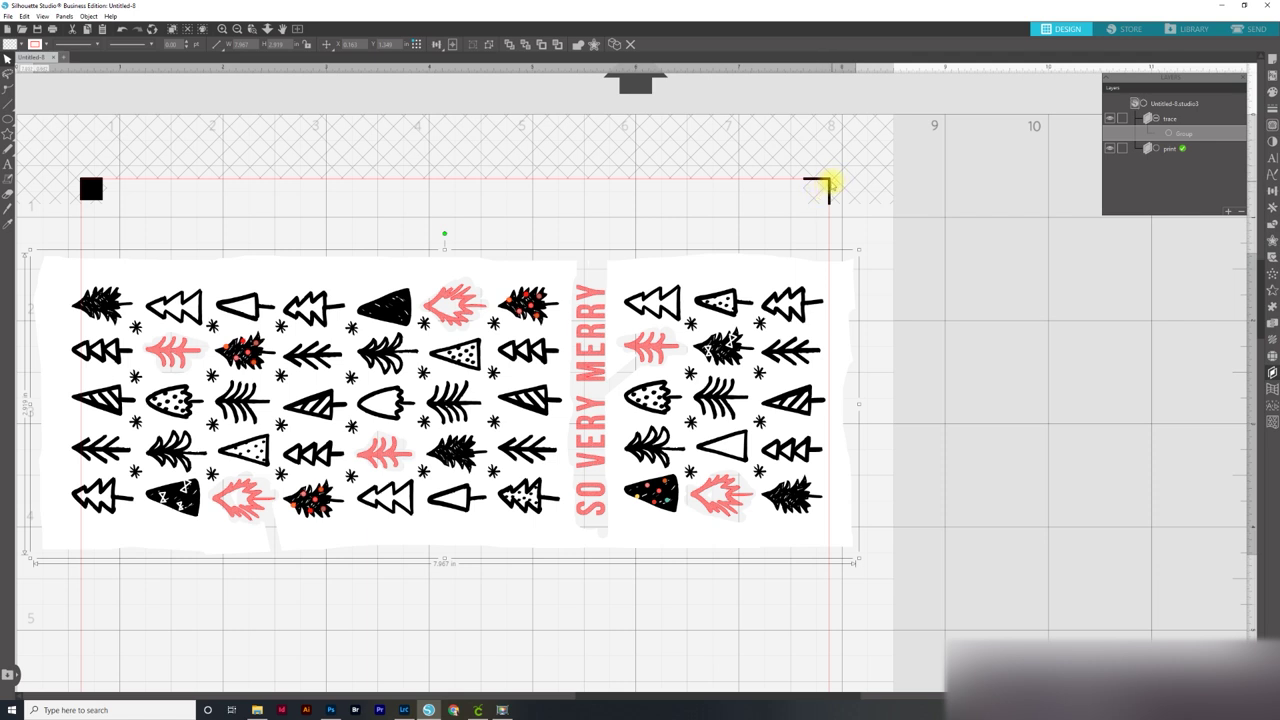
pyautogui.moveTo(491, 267); pyautogui.dragTo(490, 277)
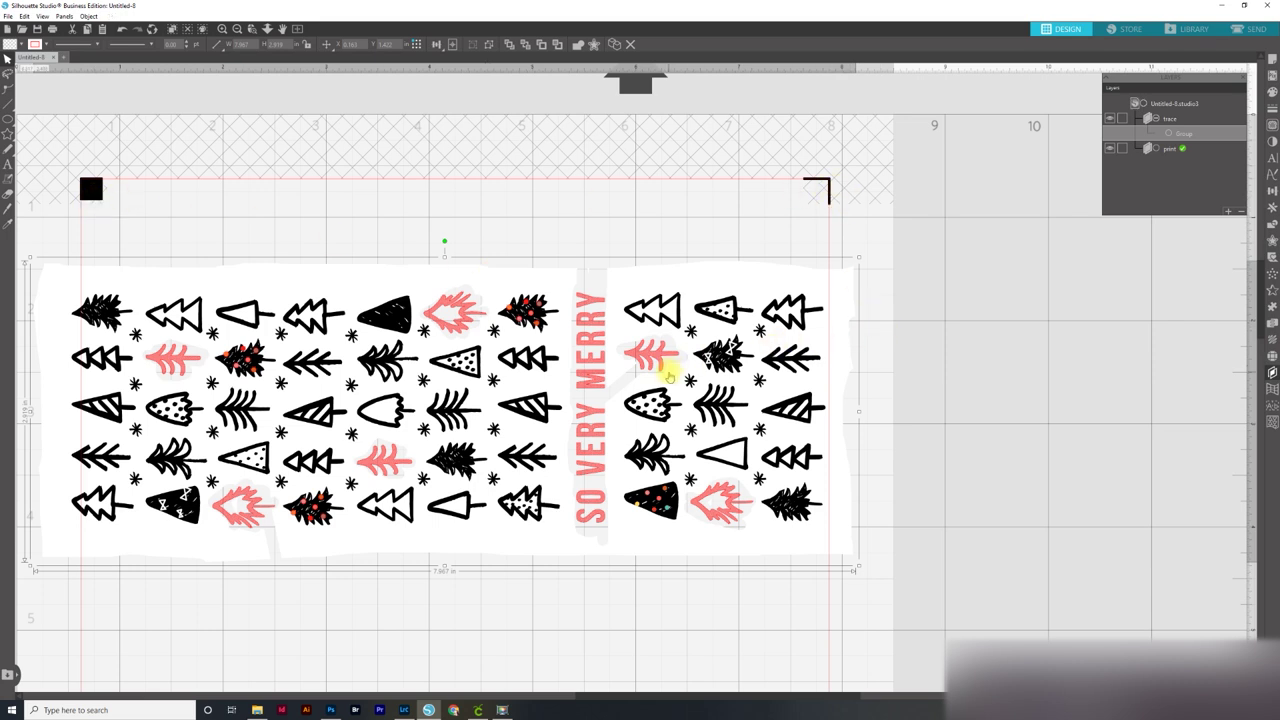
# Print the current page with its registration marks on the HP Color LaserJet Pro, one copy
pyautogui.hotkey('ctrl', 'p')
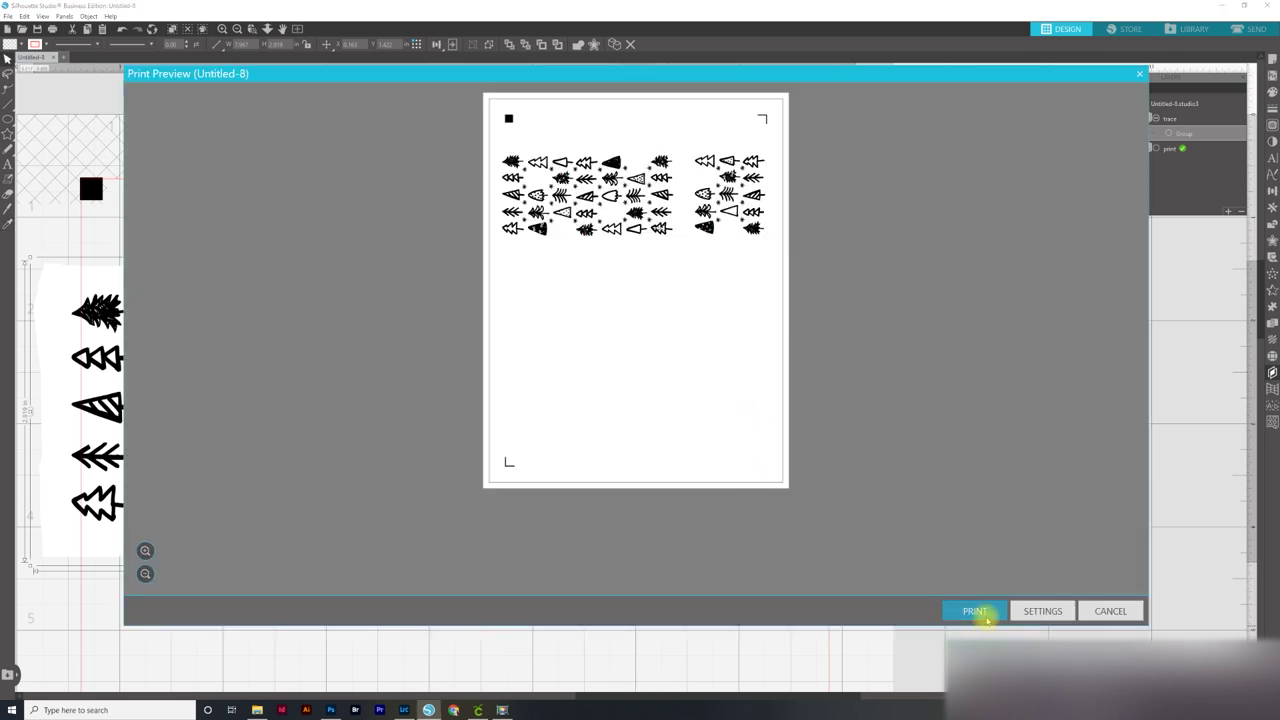
pyautogui.click(984, 619)
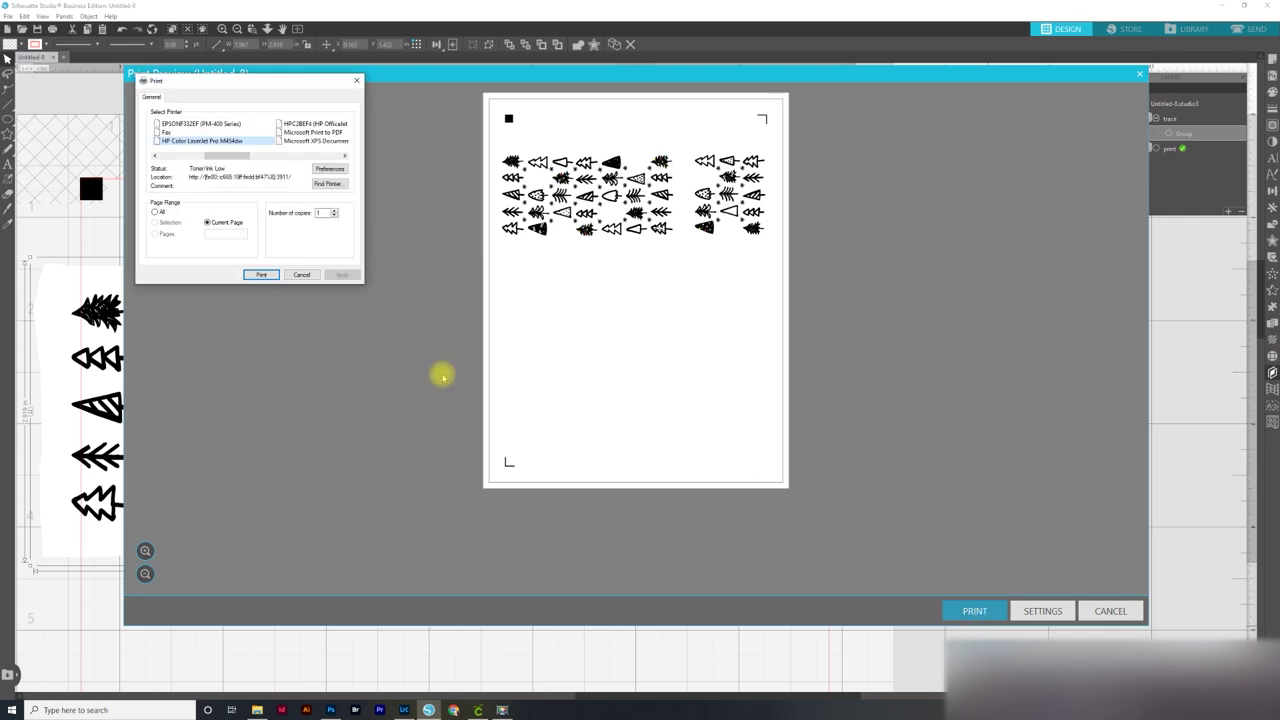
pyautogui.click(270, 278)
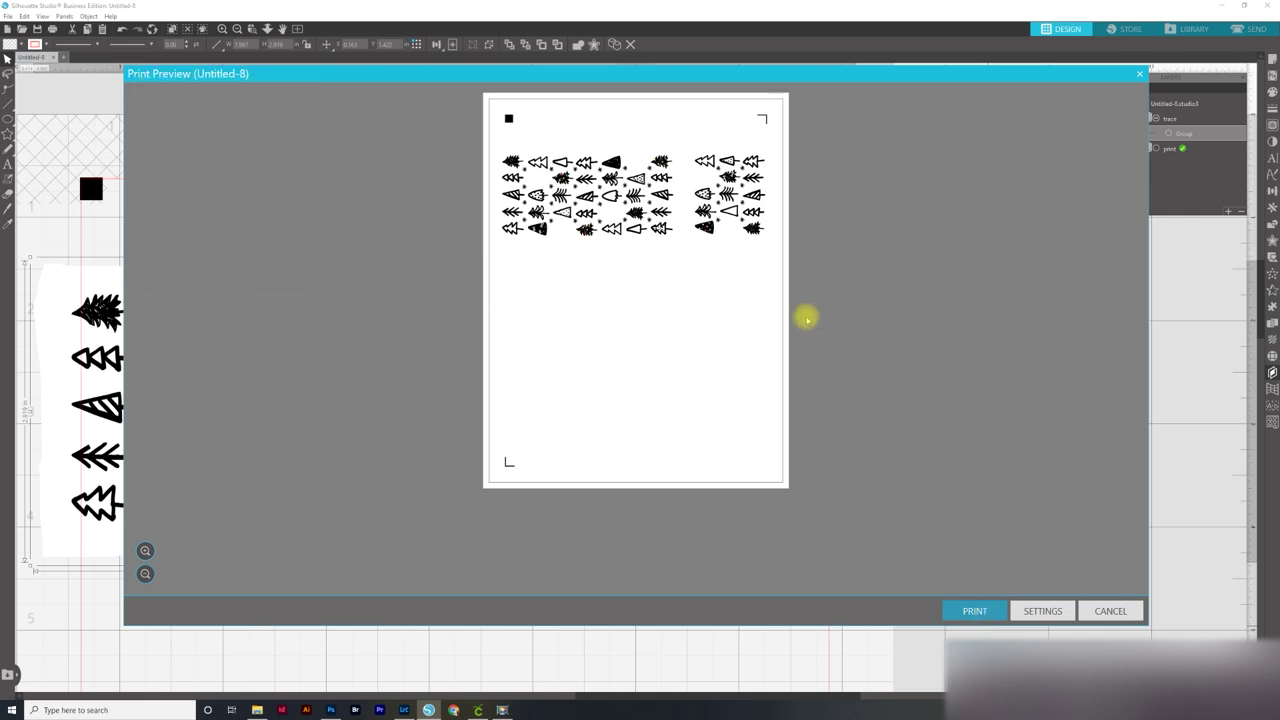
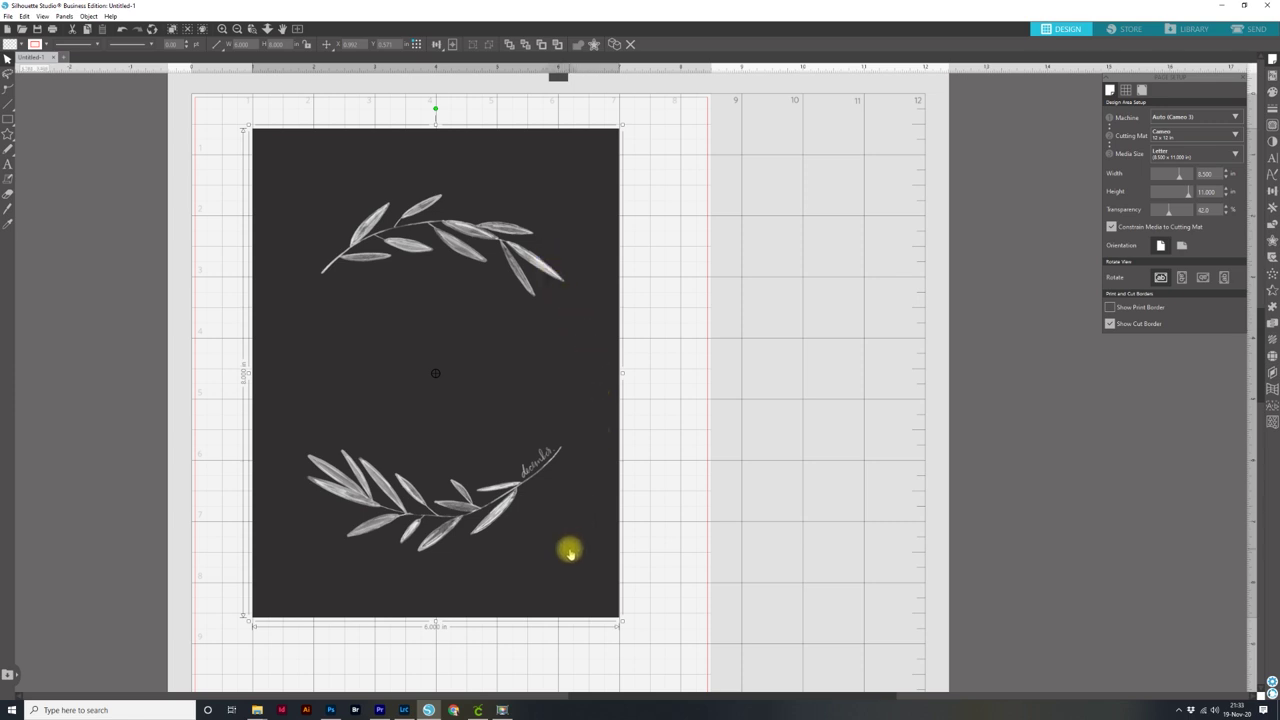
# Trace the entire dark leaf-branch image, lowering the trace threshold to about 20% so the leaves and lettering fill in
pyautogui.click(634, 297)
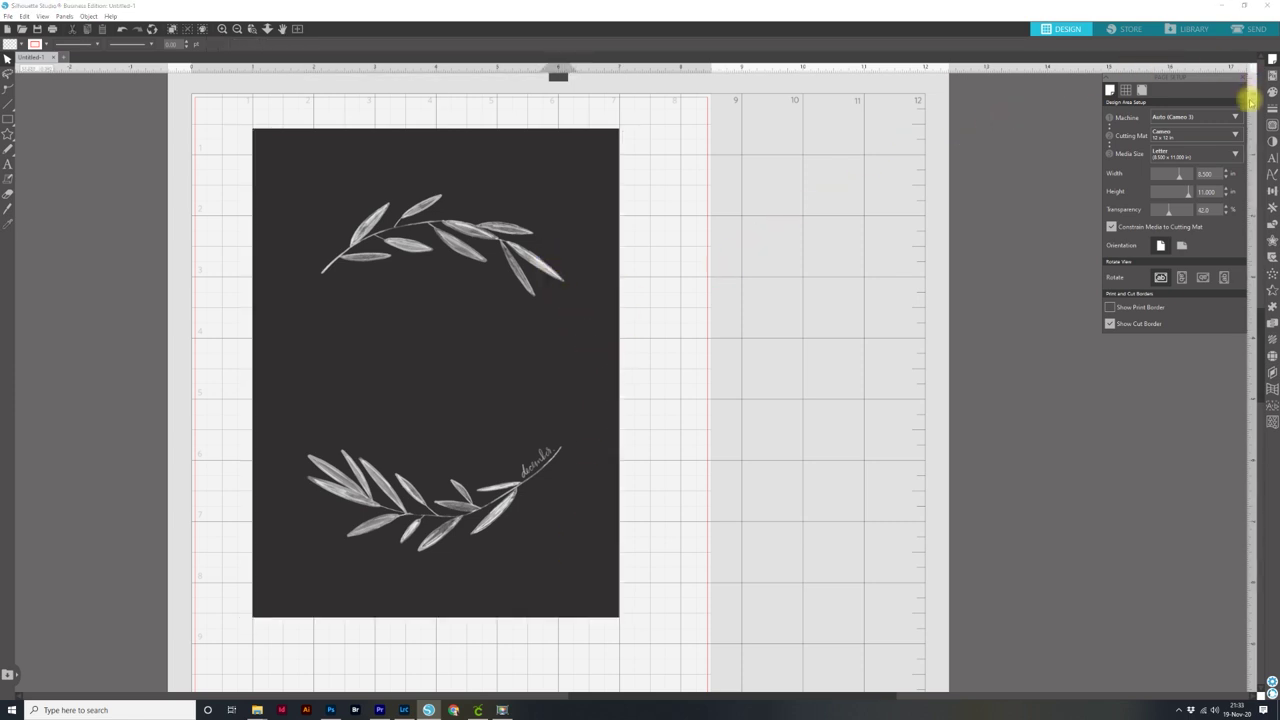
pyautogui.click(1272, 125)
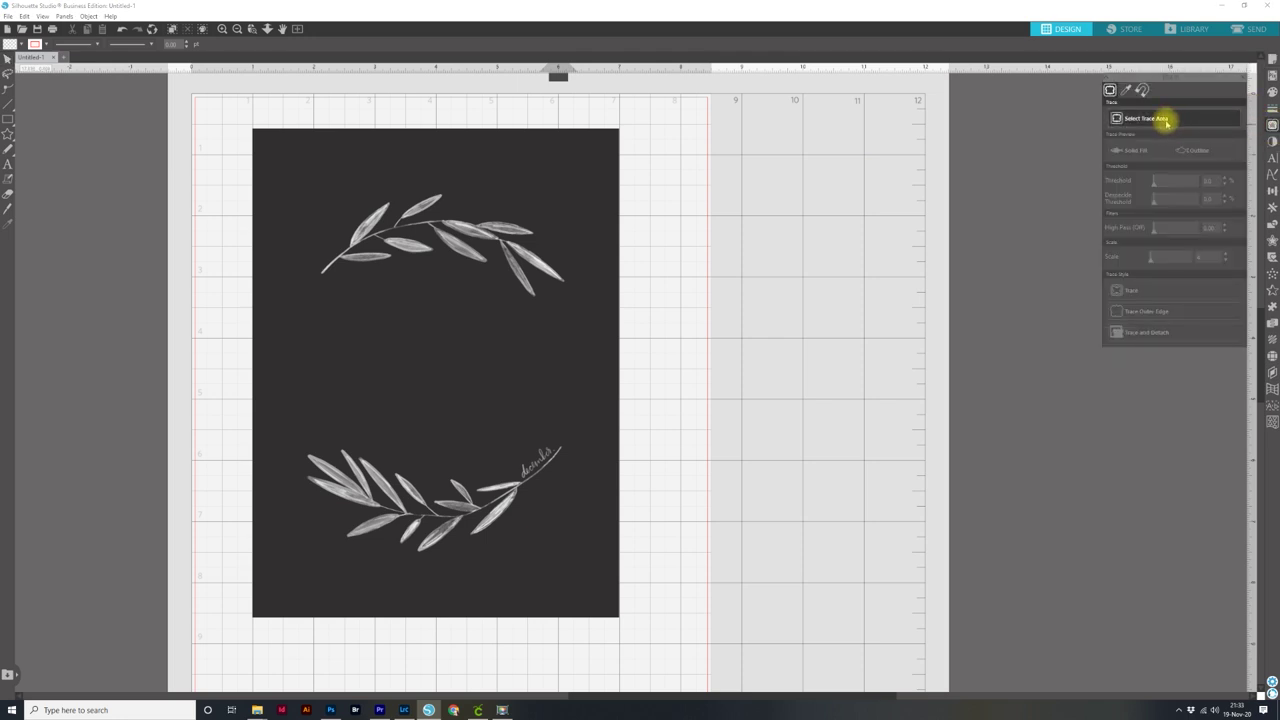
pyautogui.click(1166, 121)
pyautogui.moveTo(244, 117)
pyautogui.mouseDown()
pyautogui.moveTo(582, 607)
pyautogui.moveTo(633, 636)
pyautogui.mouseUp()
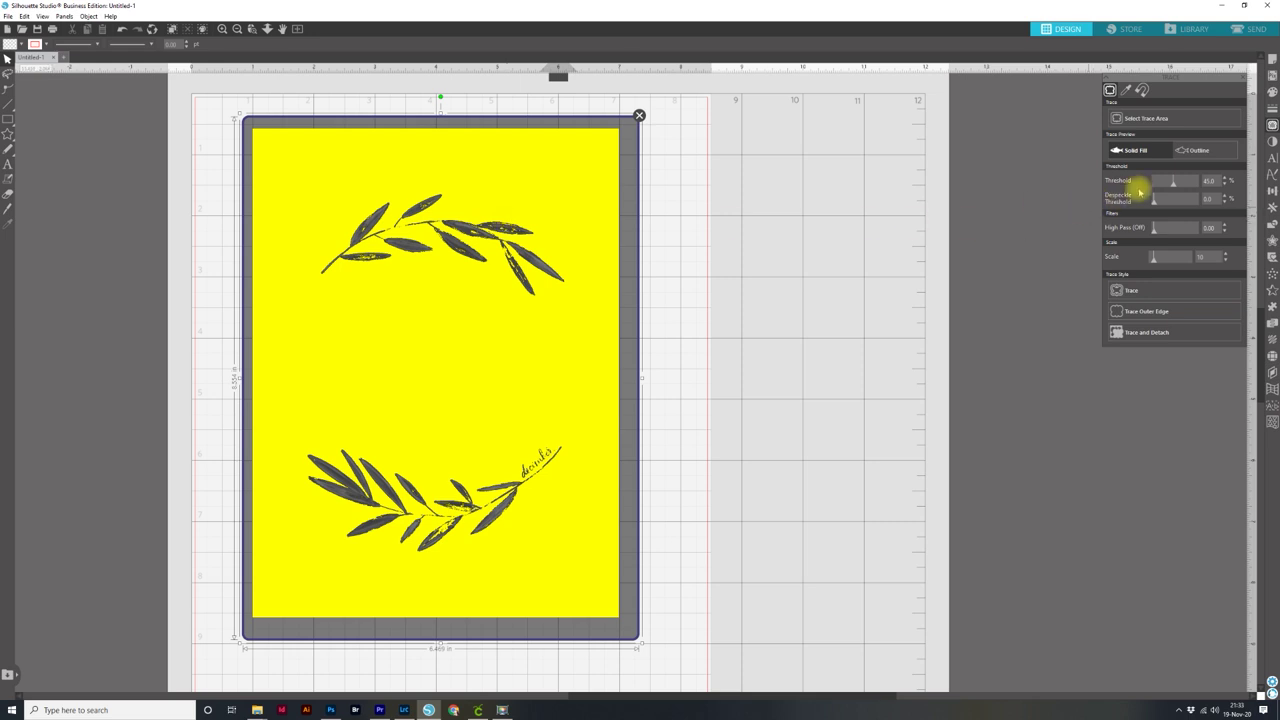
pyautogui.moveTo(1175, 181); pyautogui.dragTo(1162, 185)
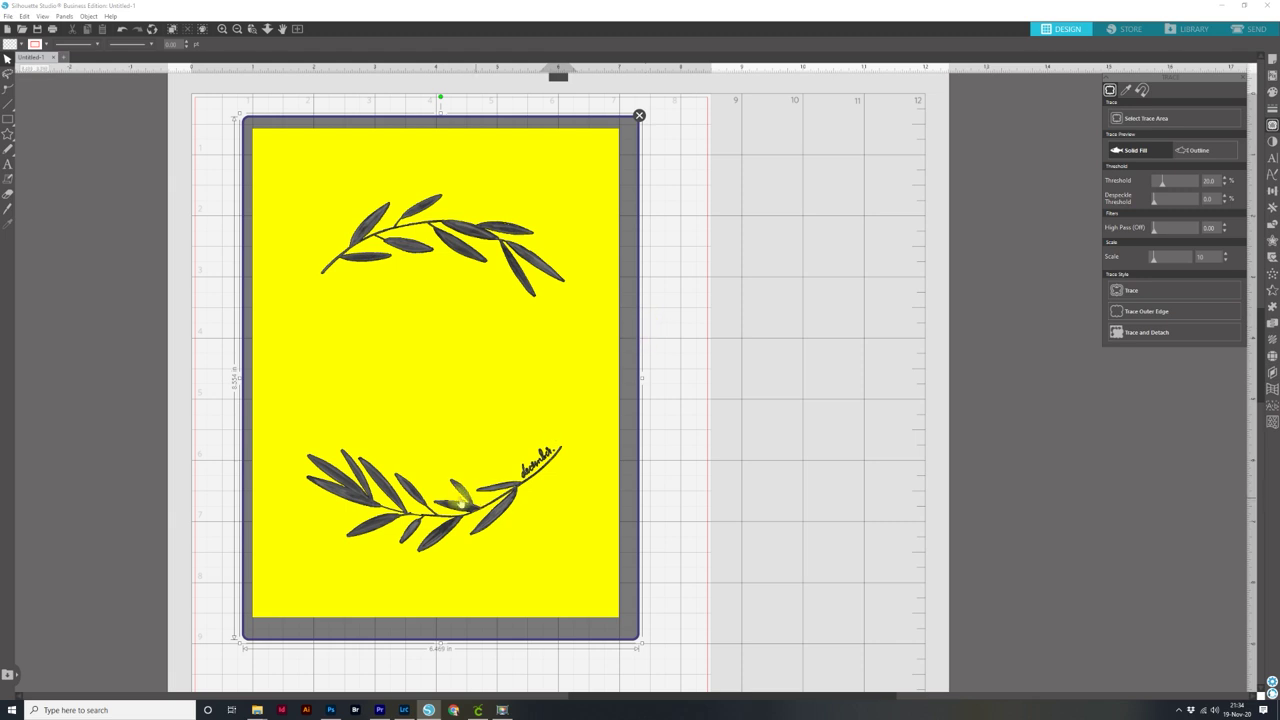
pyautogui.click(1182, 292)
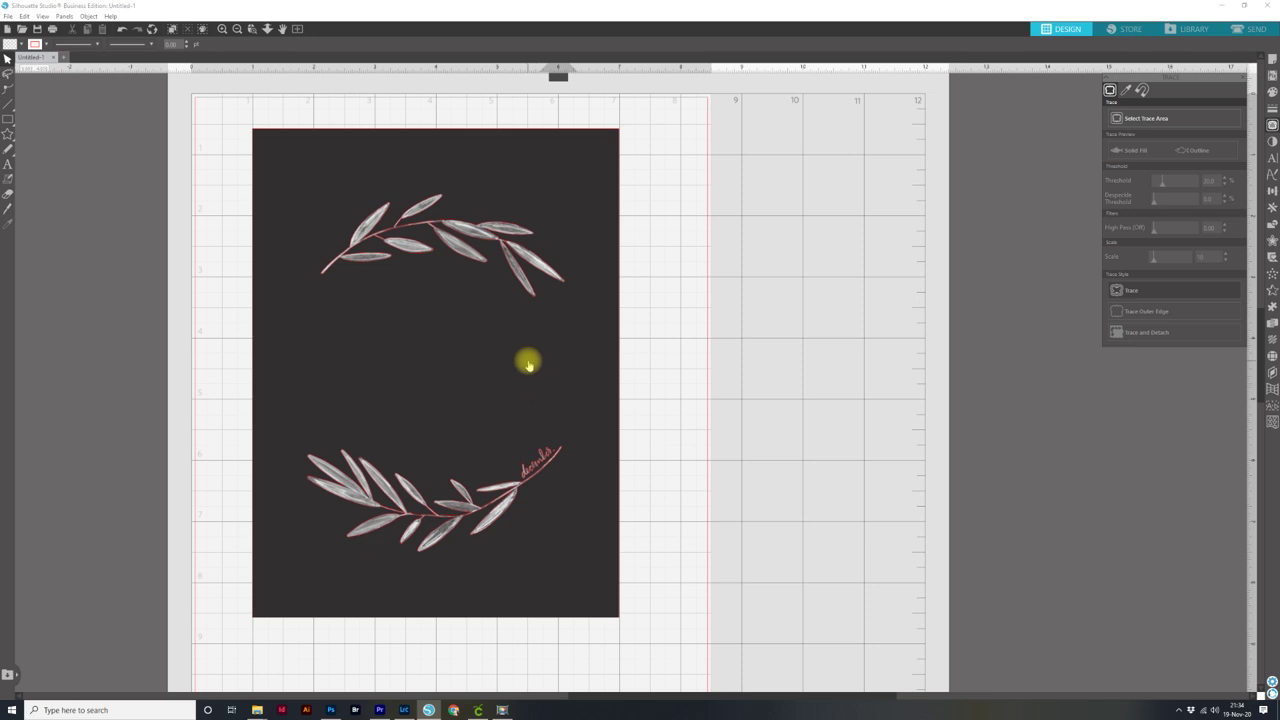
# Move the dark image to the right of its traced outlines and release the trace's compound path
pyautogui.moveTo(529, 360)
pyautogui.mouseDown()
pyautogui.moveTo(640, 388)
pyautogui.moveTo(968, 356)
pyautogui.mouseUp()
pyautogui.click(536, 488)
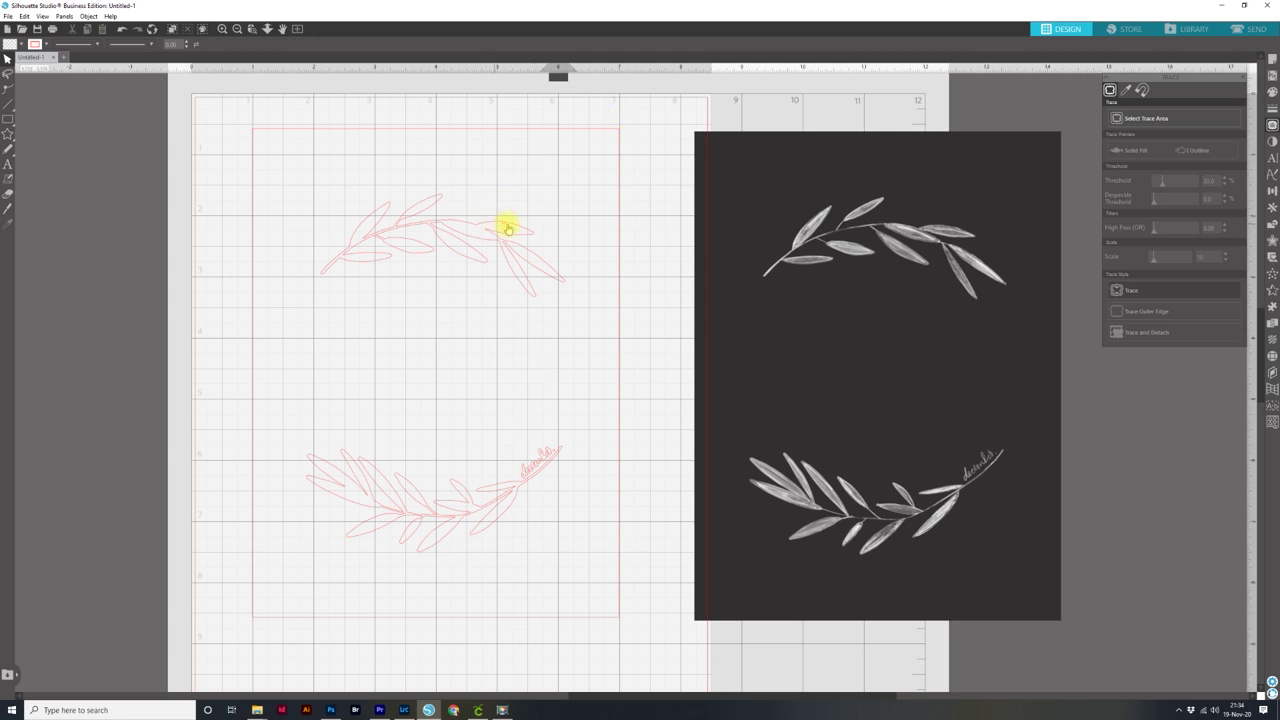
pyautogui.rightClick(619, 153)
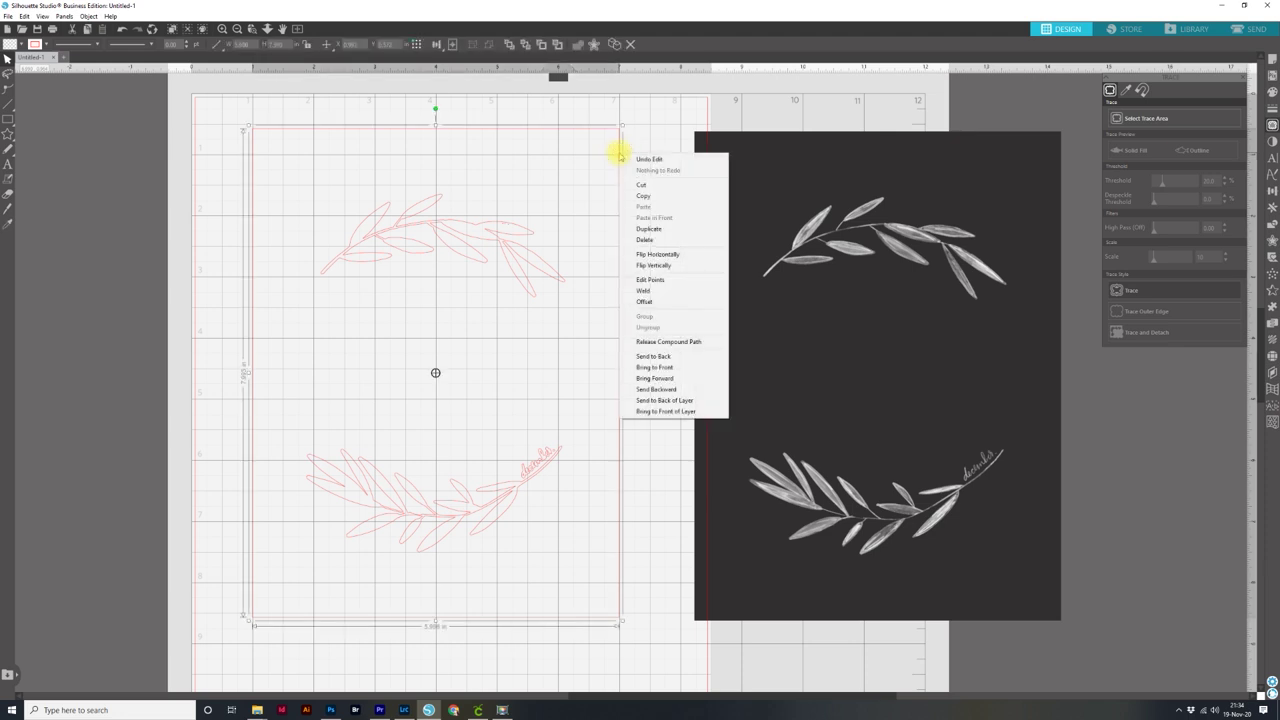
pyautogui.click(662, 343)
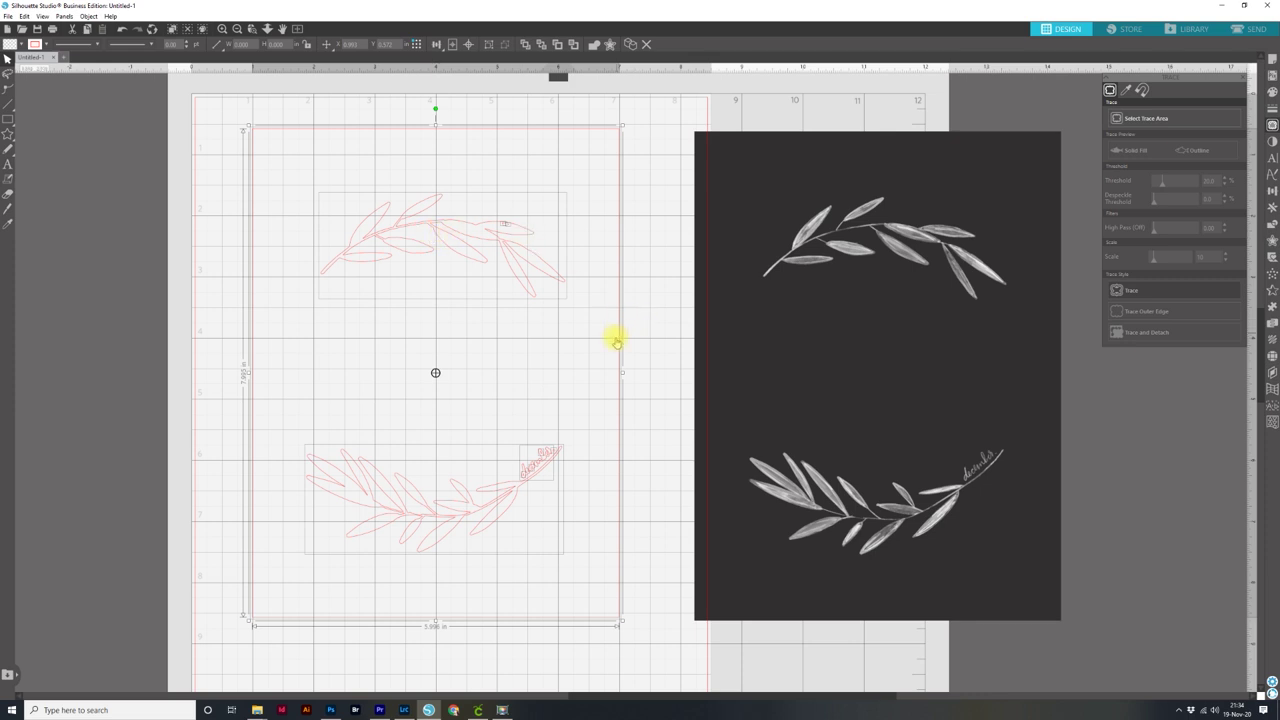
# Delete the traced outer rectangle surrounding the two leaf branches
pyautogui.click(651, 114)
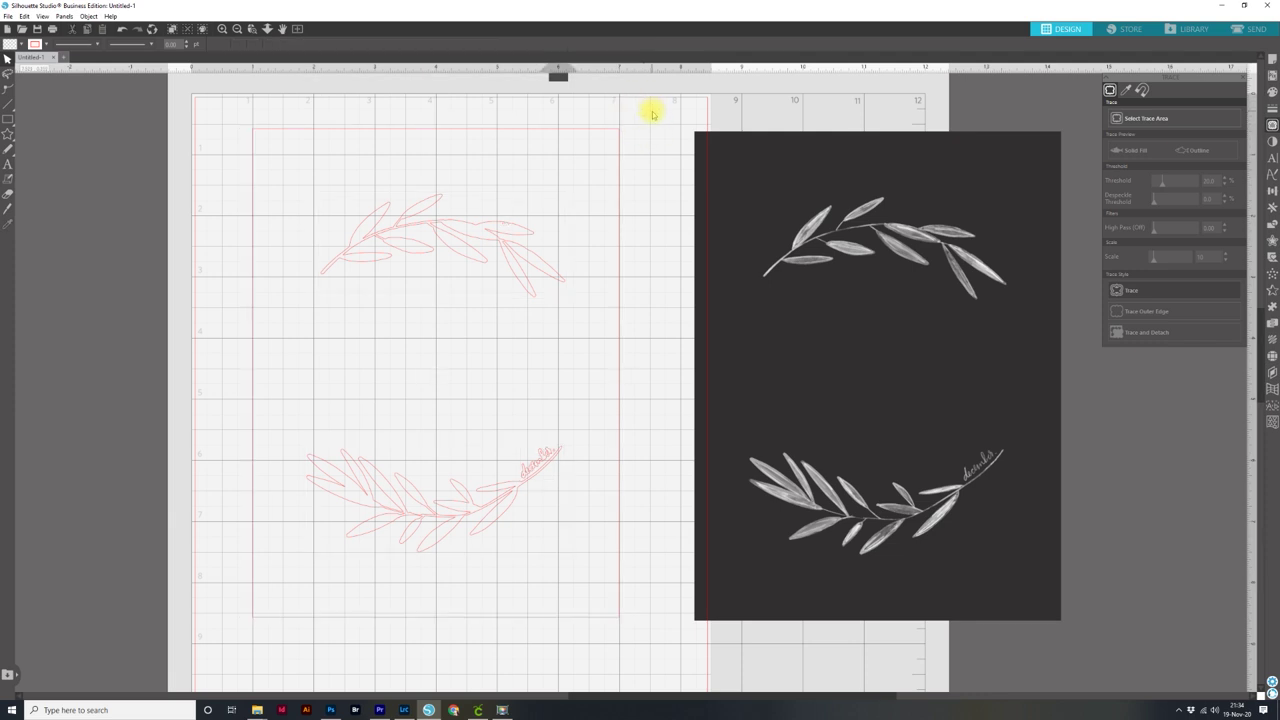
pyautogui.click(619, 137)
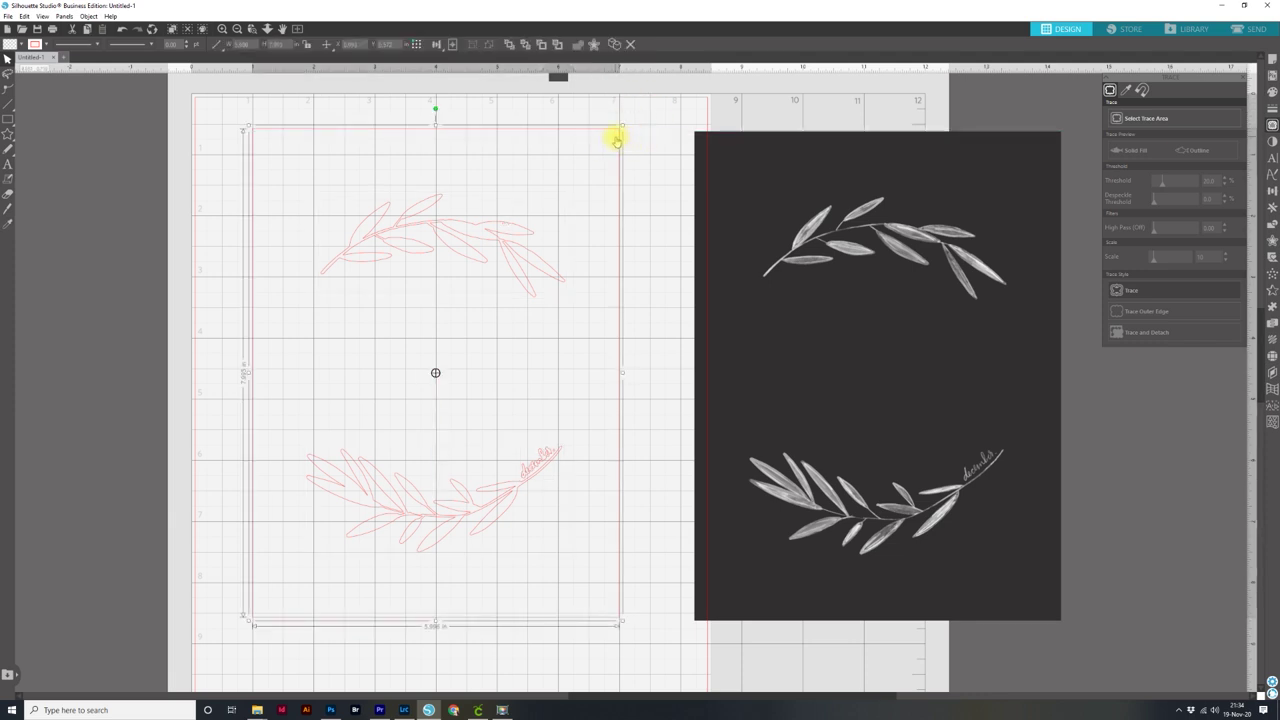
pyautogui.press('Delete')
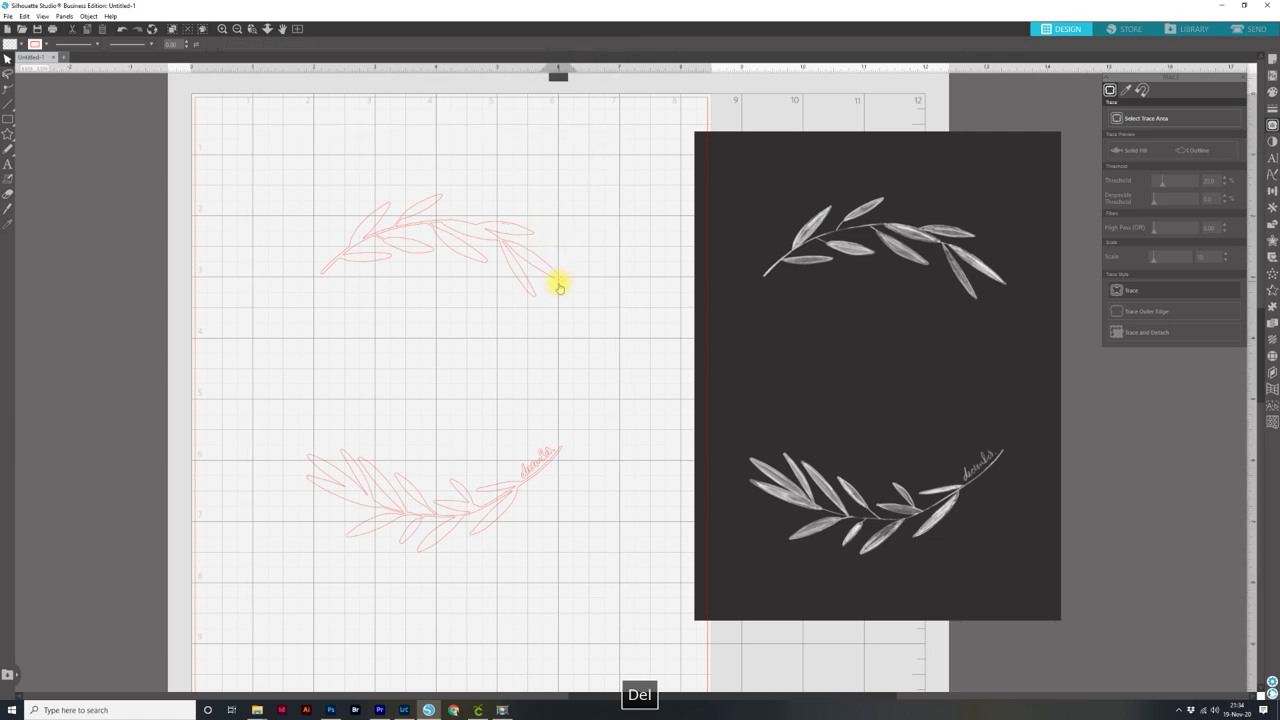
# Delete the traced "december" lettering and its small leftover shapes above the lower branch's stem
pyautogui.hotkey('ctrl', '=')
pyautogui.hotkey('ctrl', '=')
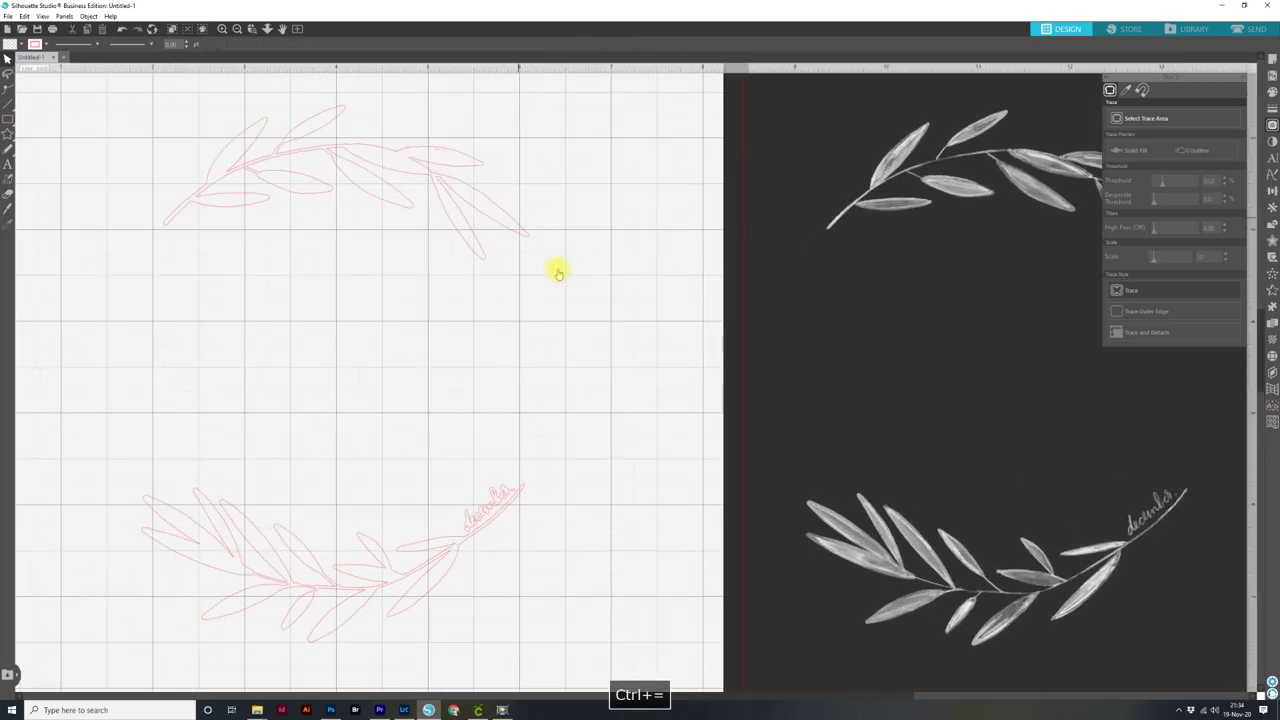
pyautogui.press('space')
pyautogui.moveTo(558, 272); pyautogui.dragTo(874, 220)
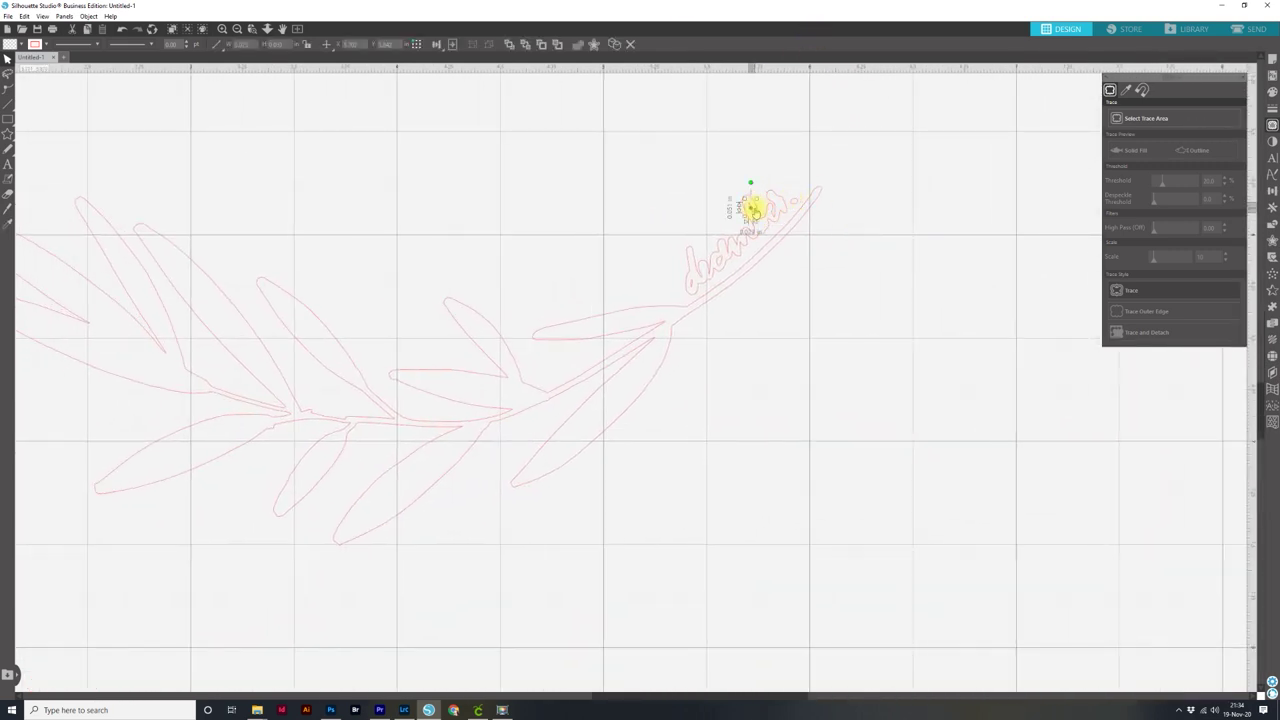
pyautogui.click(672, 234)
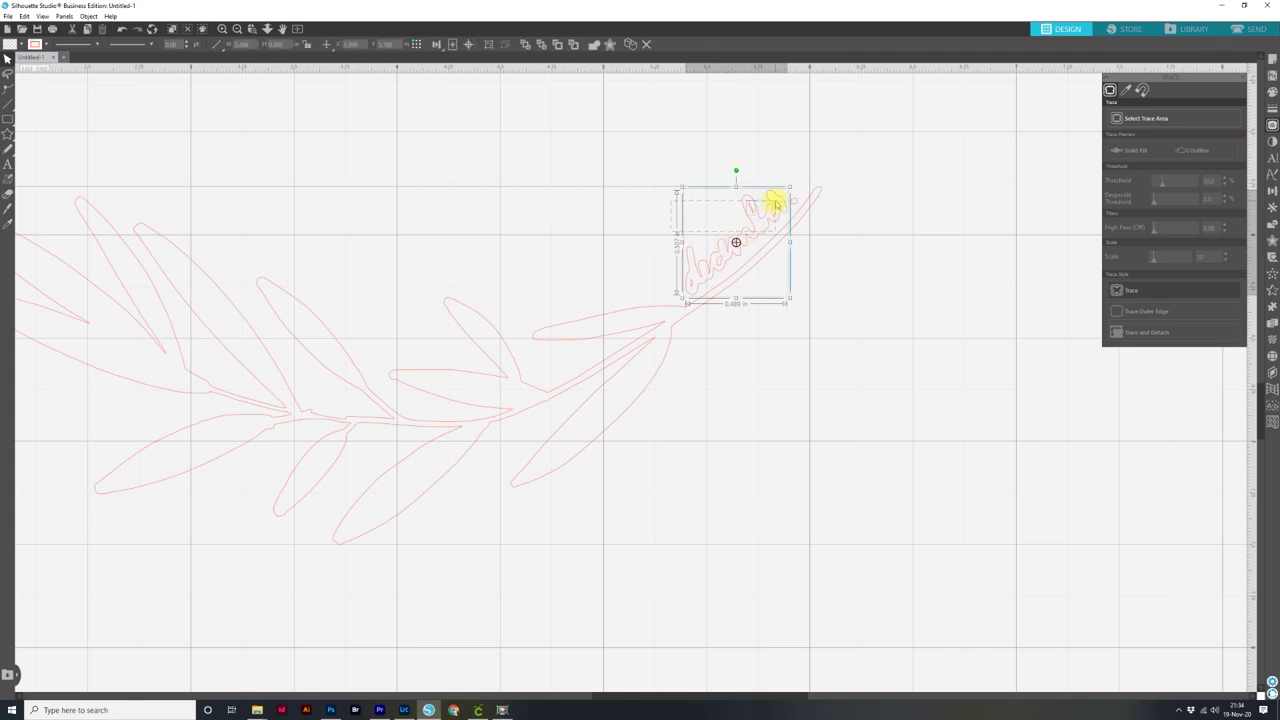
pyautogui.press('Delete')
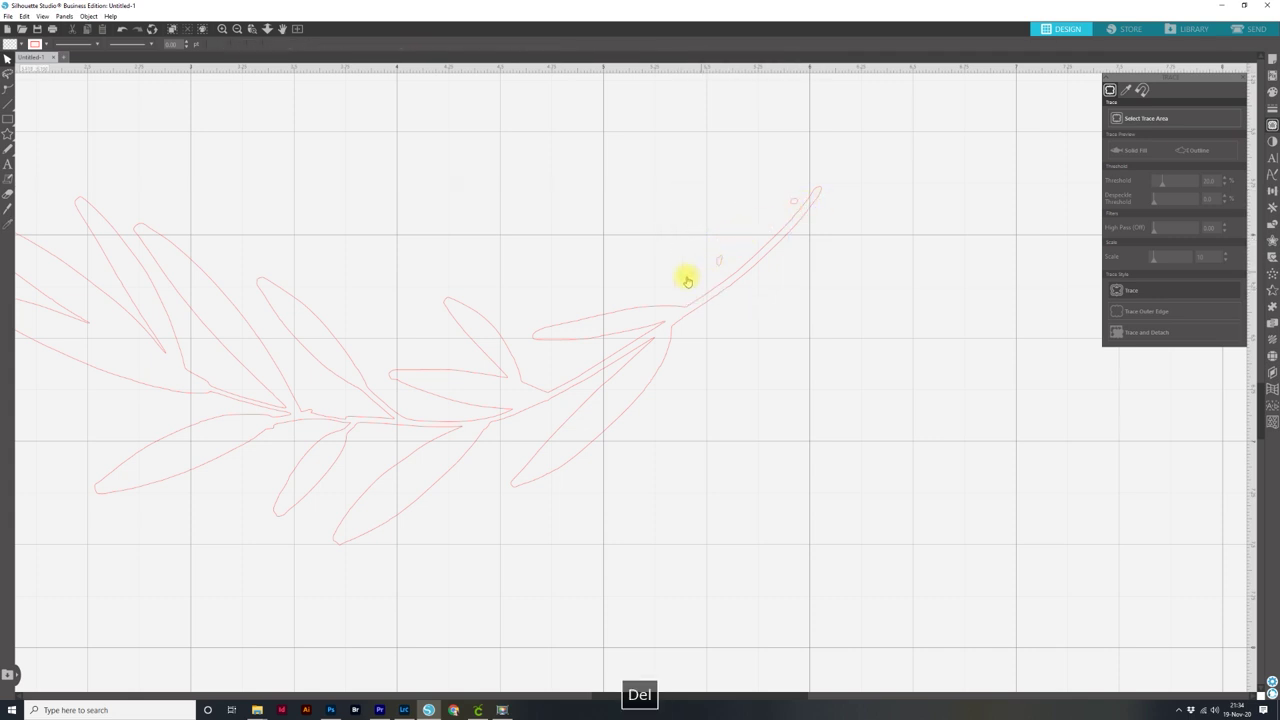
pyautogui.click(686, 275)
pyautogui.click(716, 262)
pyautogui.press('Delete')
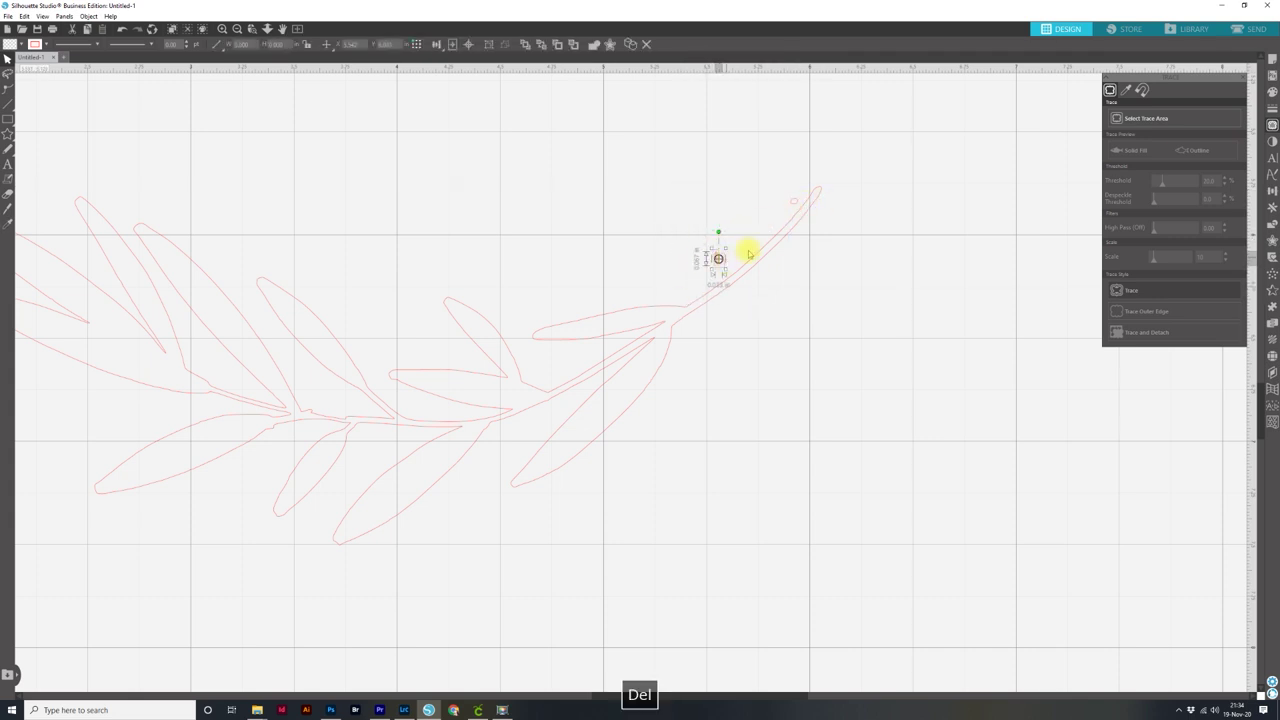
pyautogui.click(791, 200)
pyautogui.press('Delete')
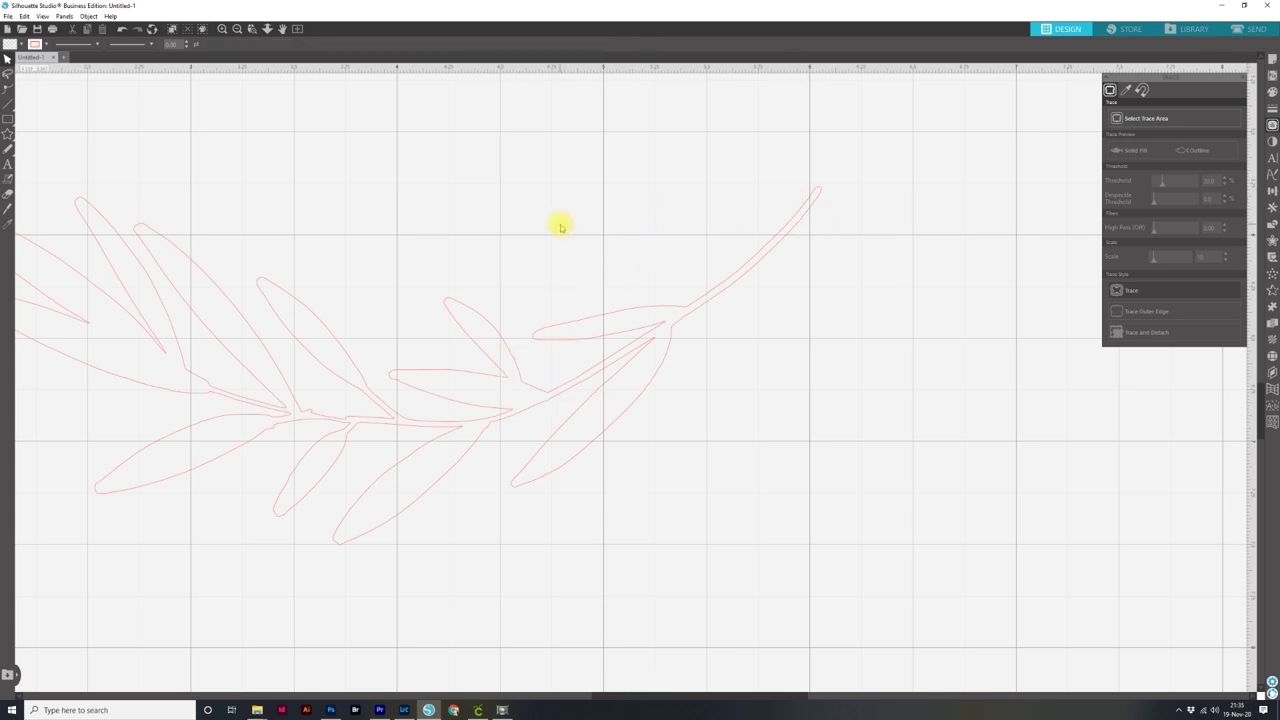
# Open the lower leaf branch's outline for point editing and simplify its points
pyautogui.press('space')
pyautogui.moveTo(554, 229); pyautogui.dragTo(655, 180)
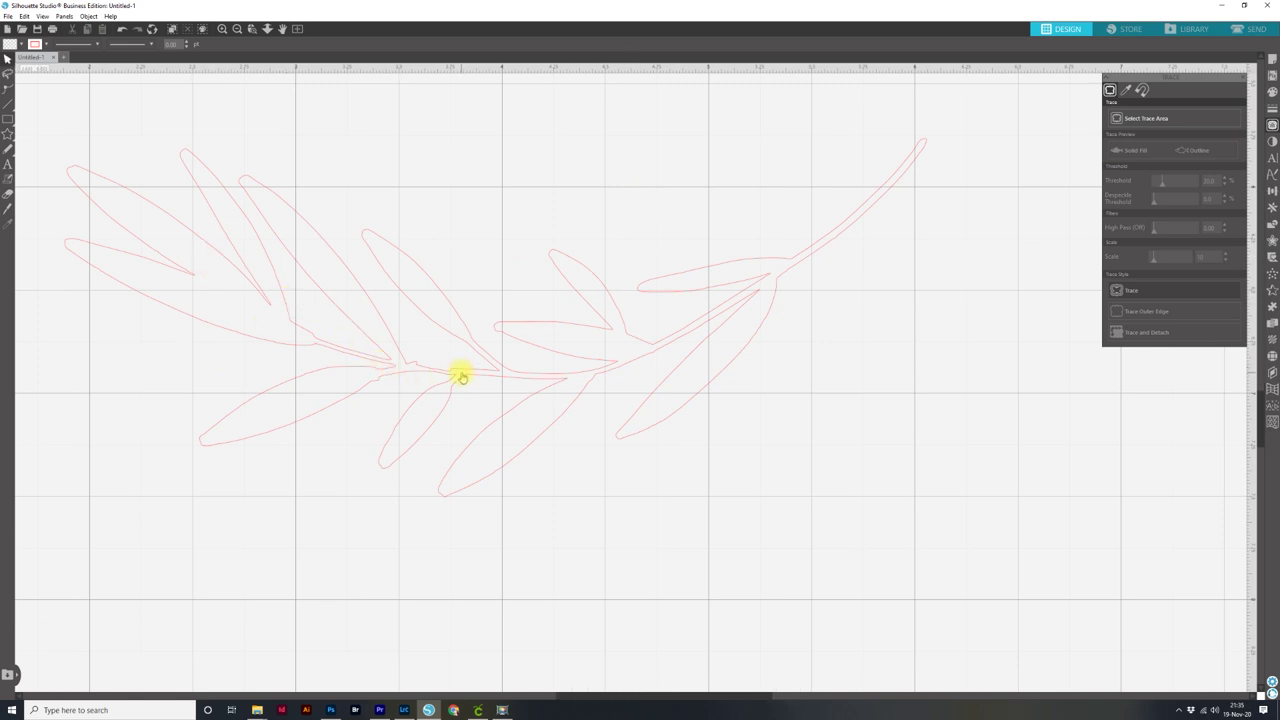
pyautogui.click(7, 90)
pyautogui.click(7, 90)
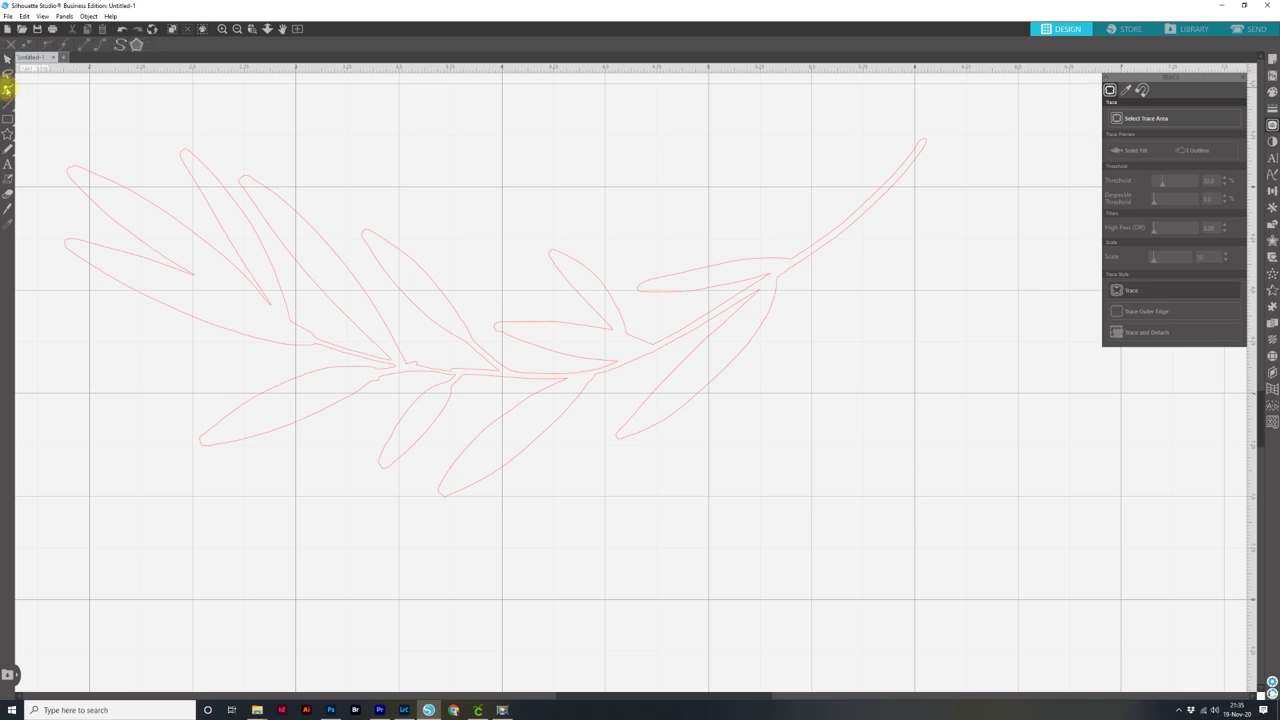
pyautogui.click(488, 373)
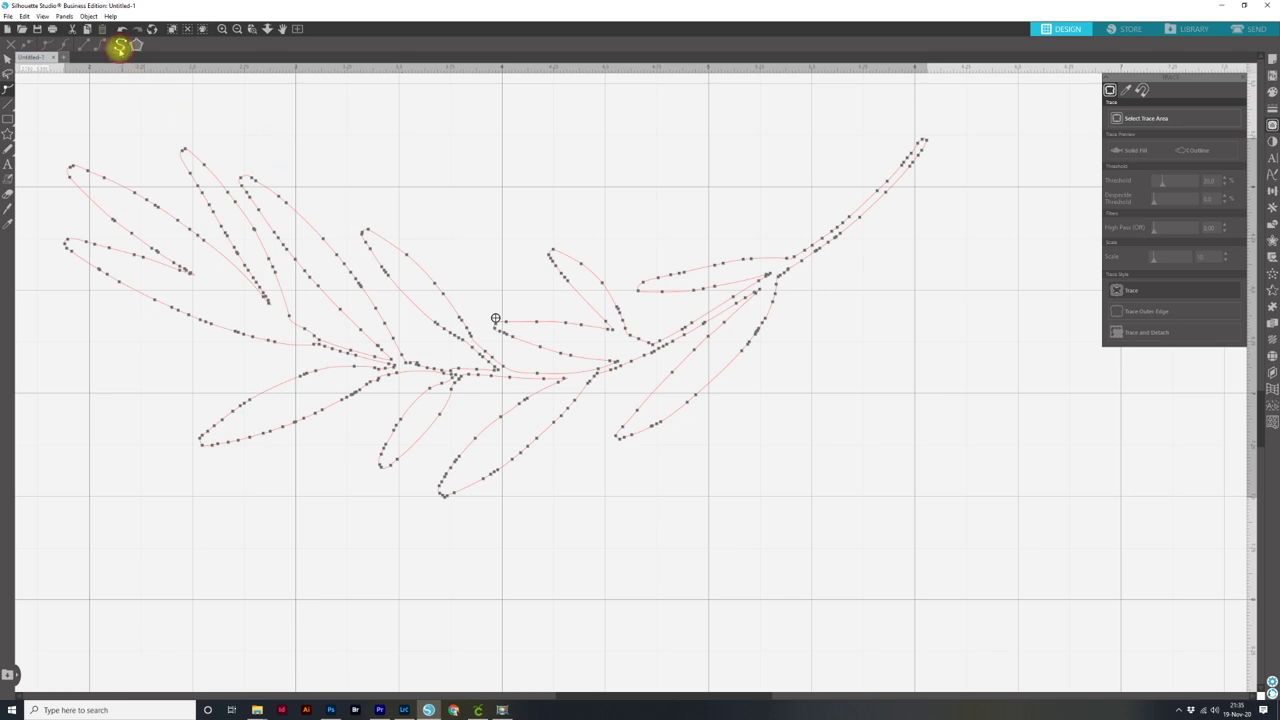
pyautogui.click(119, 47)
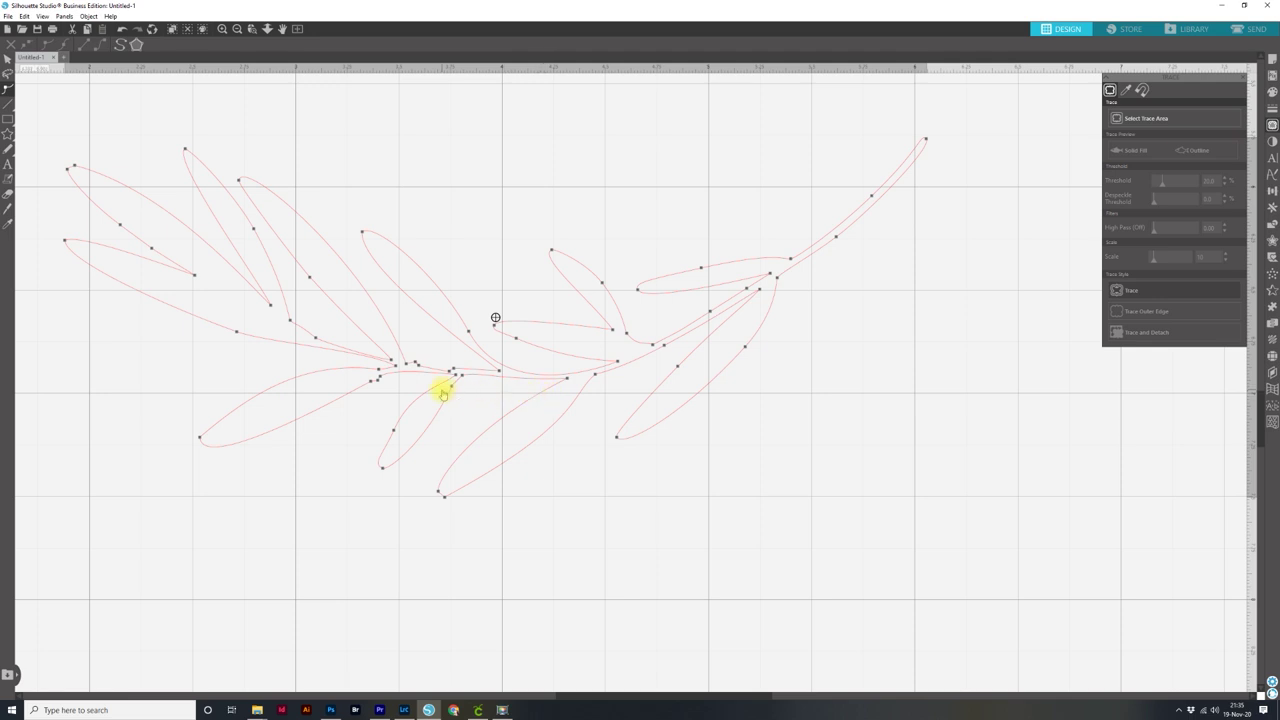
# Delete the two stray points that make bumps along the upper edge of the lower branch's central stem
pyautogui.hotkey('ctrl', '=')
pyautogui.hotkey('ctrl', '=')
pyautogui.hotkey('ctrl', '=')
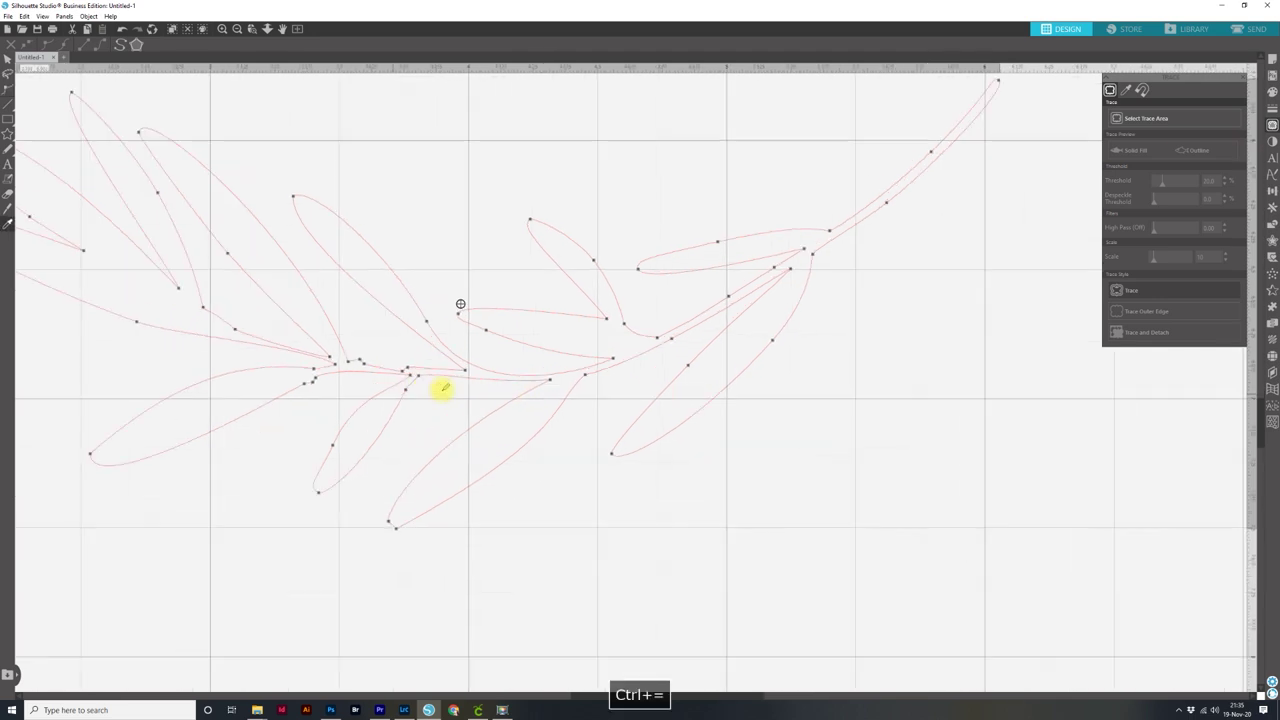
pyautogui.press('space')
pyautogui.moveTo(406, 374); pyautogui.dragTo(776, 396)
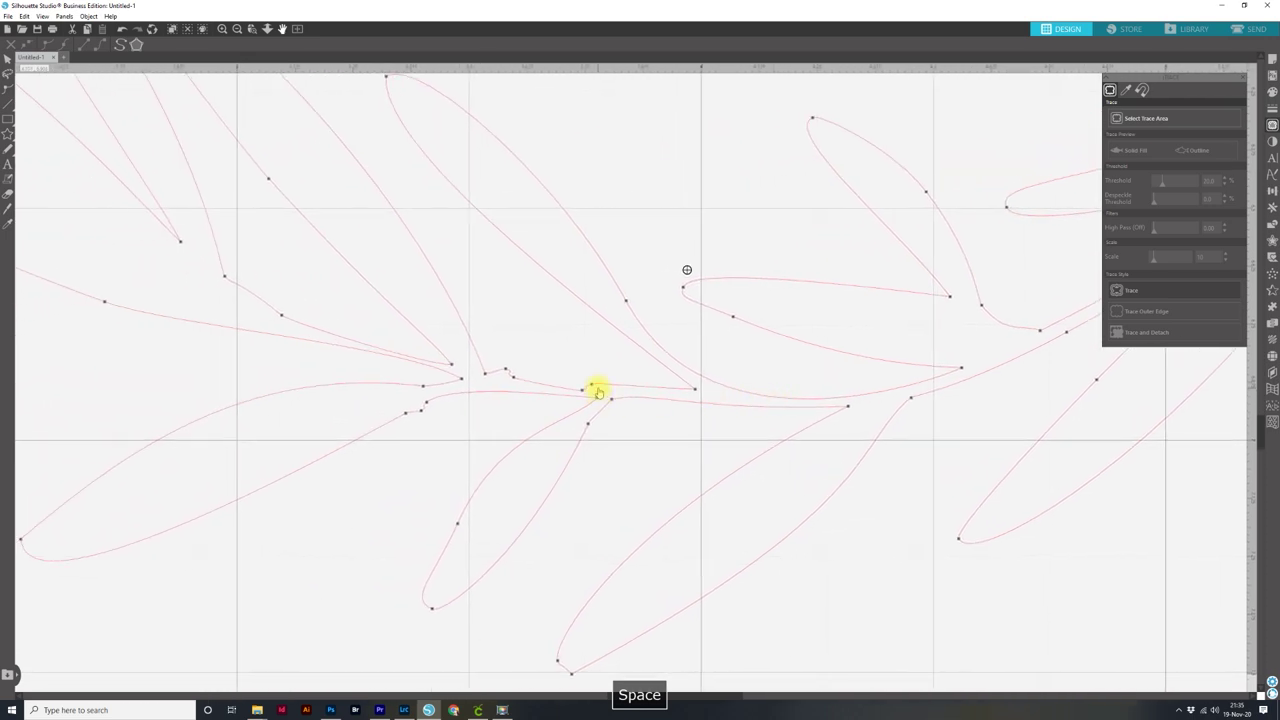
pyautogui.click(507, 371)
pyautogui.press('Delete')
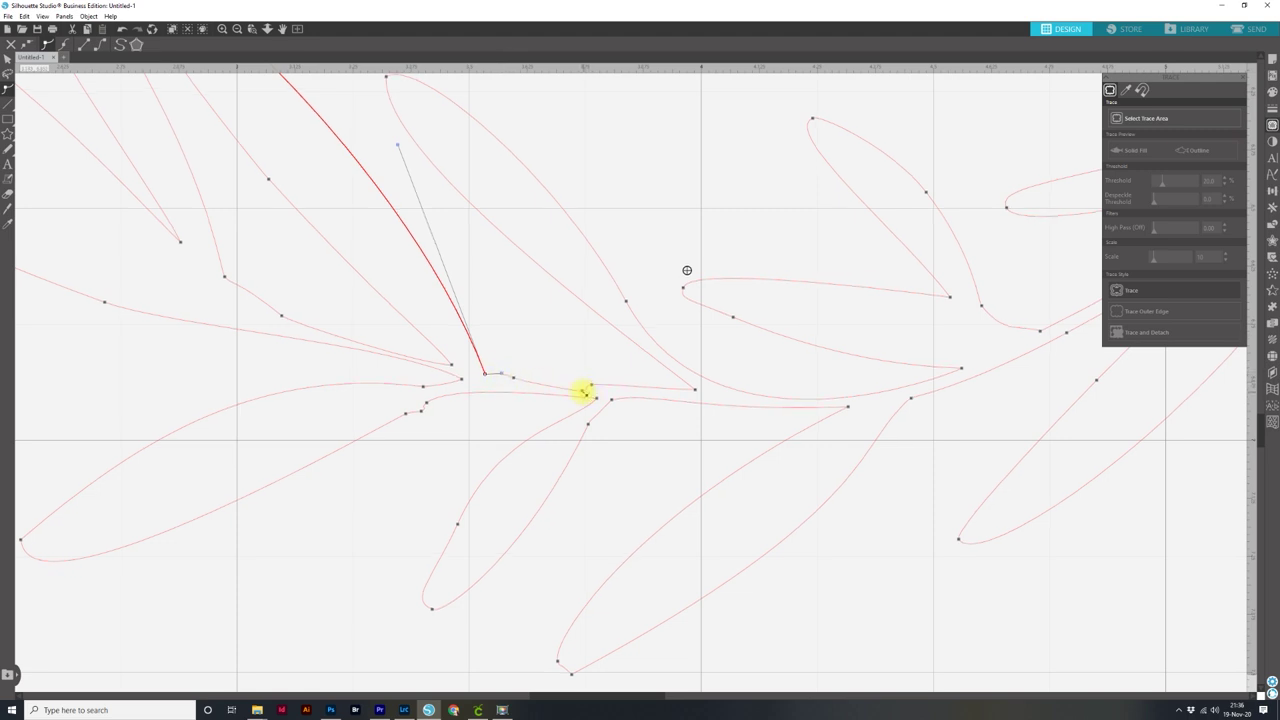
pyautogui.click(589, 390)
pyautogui.press('Delete')
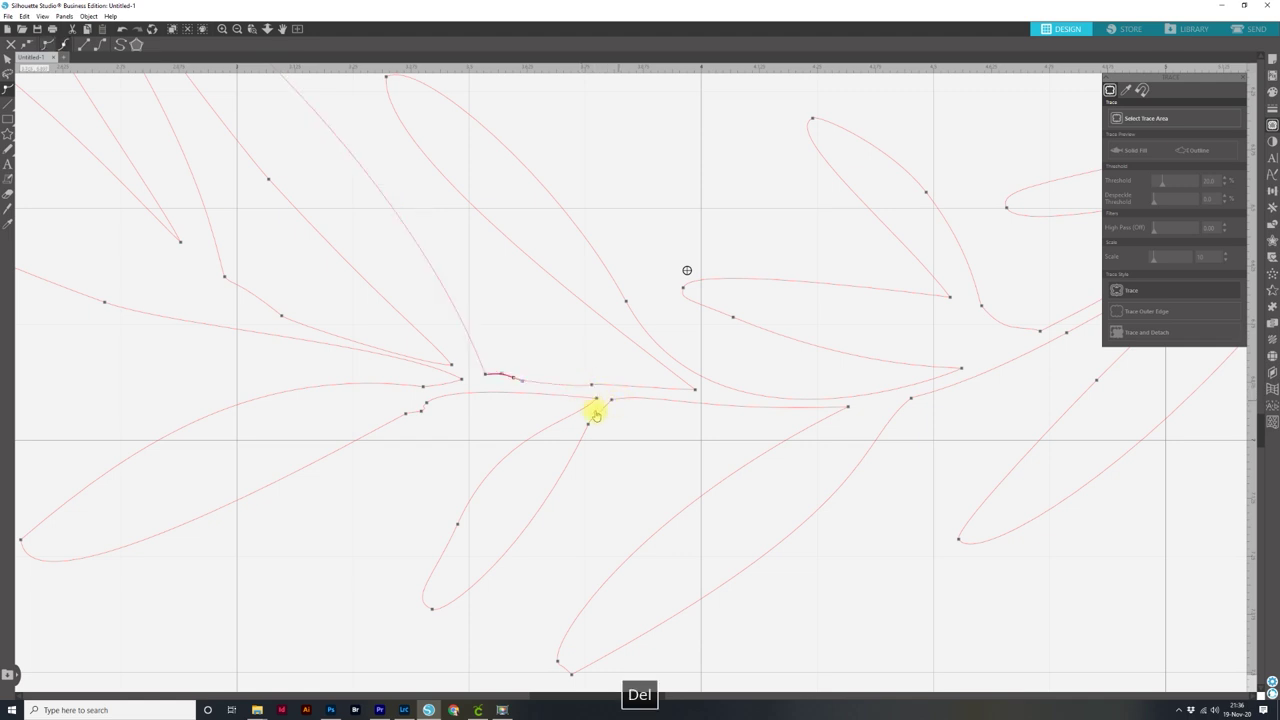
pyautogui.click(635, 471)
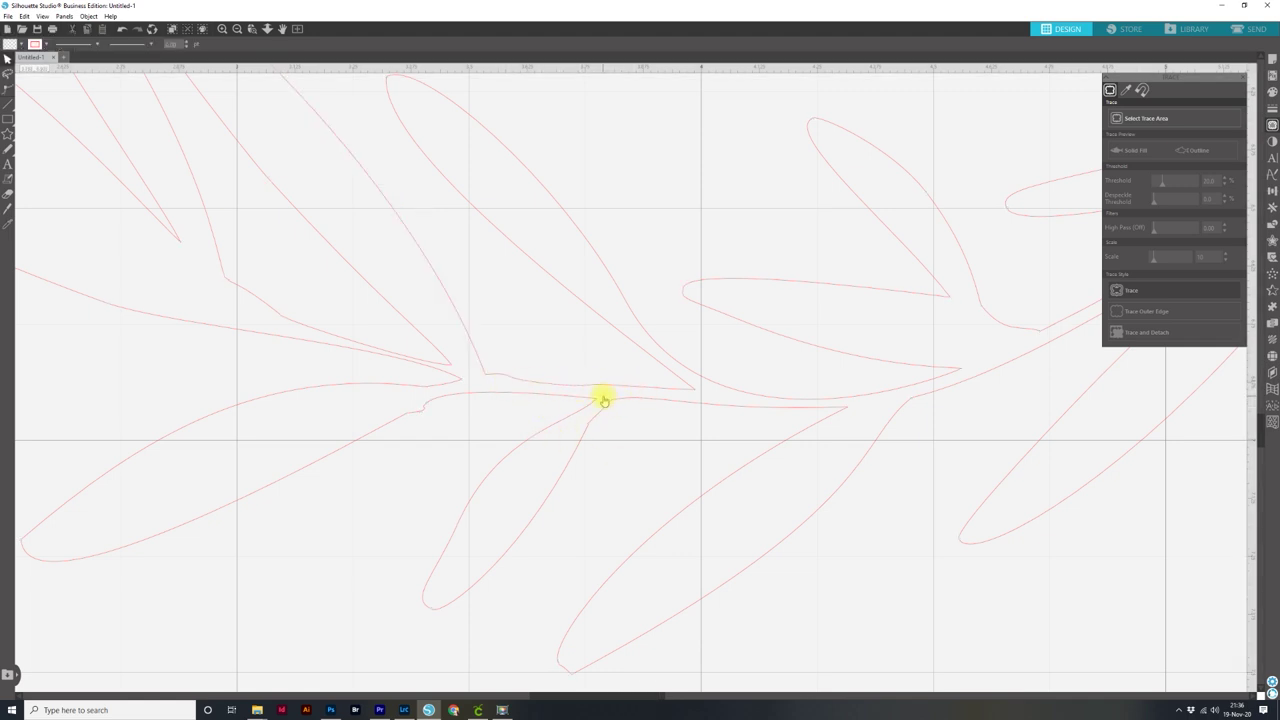
# Delete the stray point forming a notch where the long lower-left leaf joins the lower branch's stem
pyautogui.click(8, 88)
pyautogui.click(446, 401)
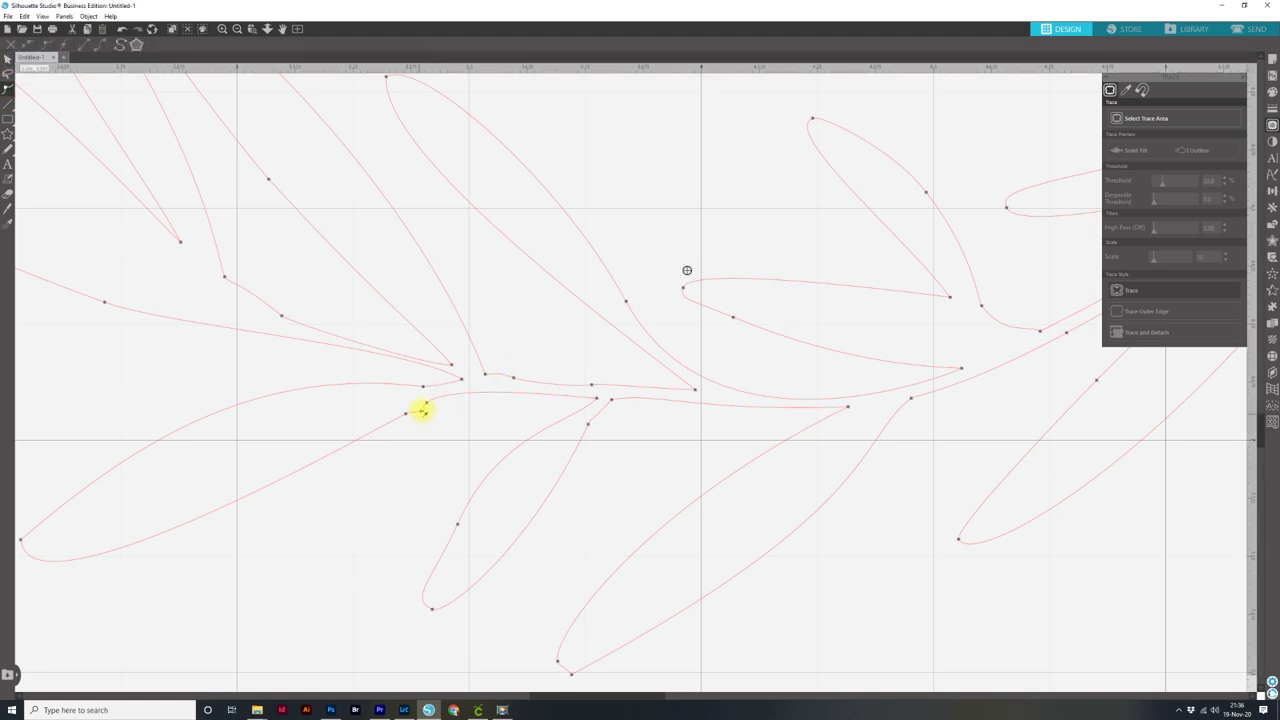
pyautogui.click(424, 410)
pyautogui.press('Delete')
pyautogui.click(444, 427)
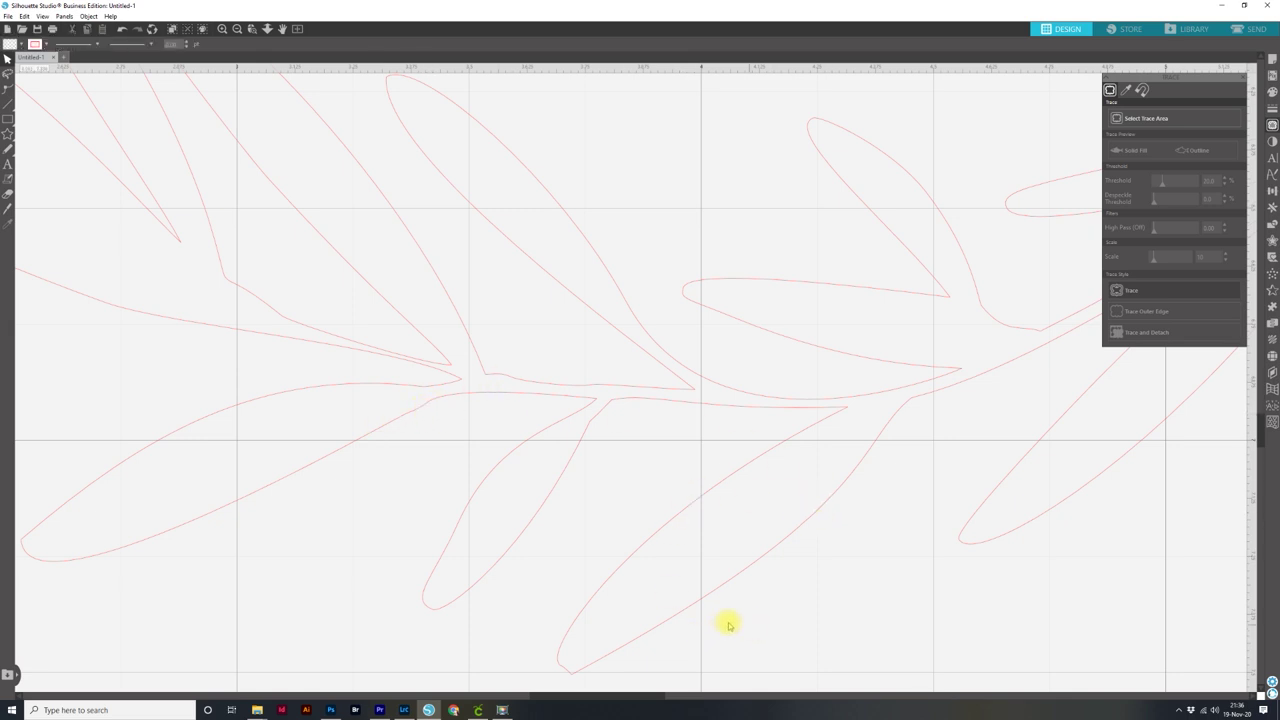
# Delete the small stray traced shapes inside the uppermost leaf near the right end of the upper branch
pyautogui.press('space')
pyautogui.moveTo(562, 660); pyautogui.dragTo(562, 584)
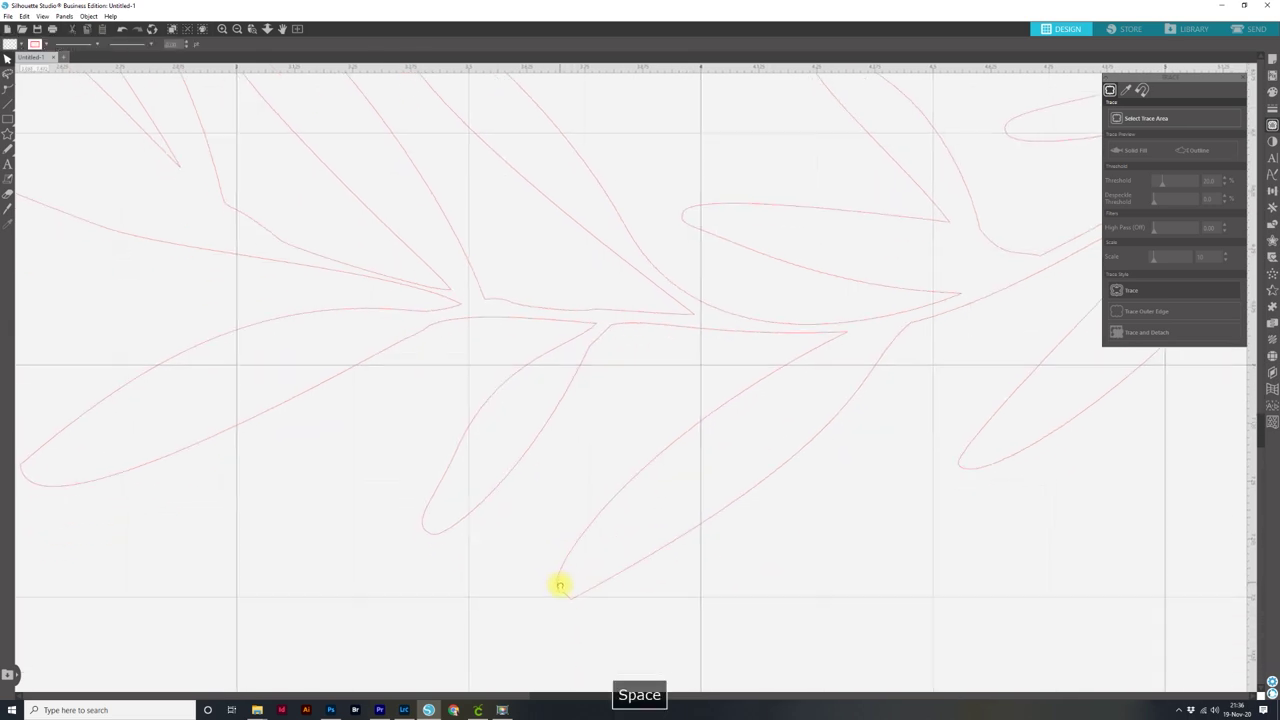
pyautogui.click(568, 596)
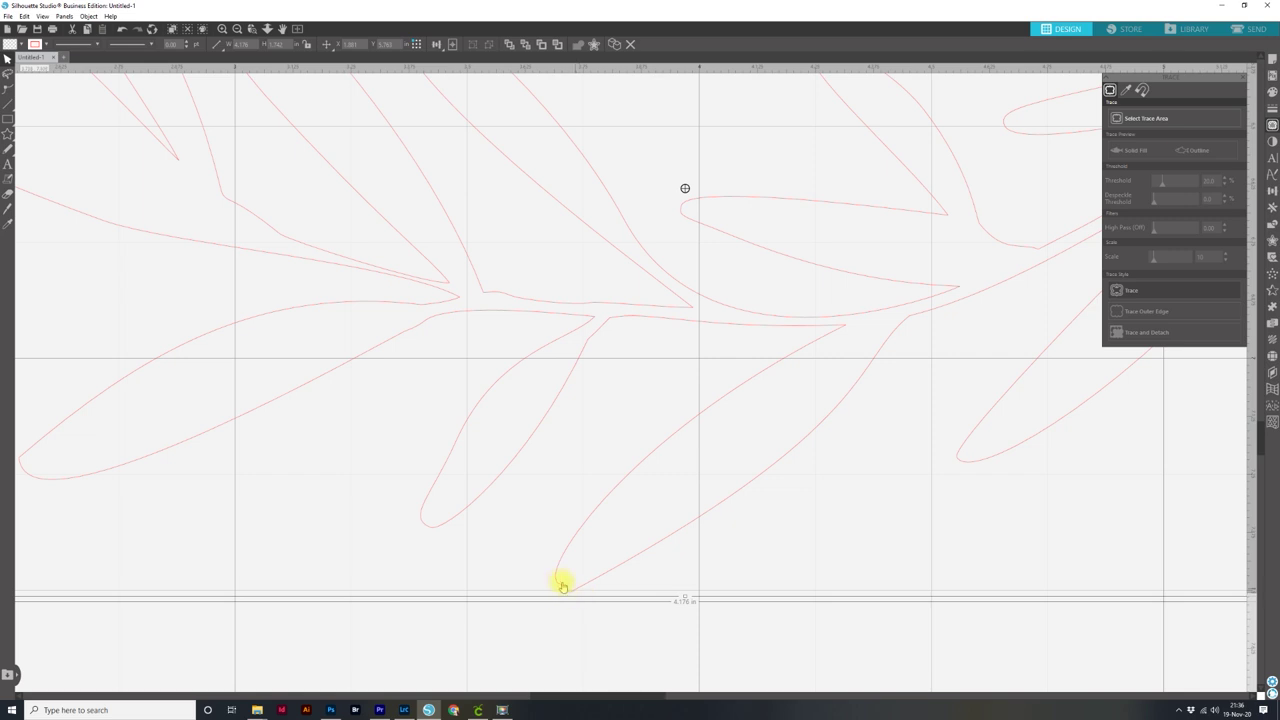
pyautogui.hotkey('ctrl', '-')
pyautogui.hotkey('ctrl', '-')
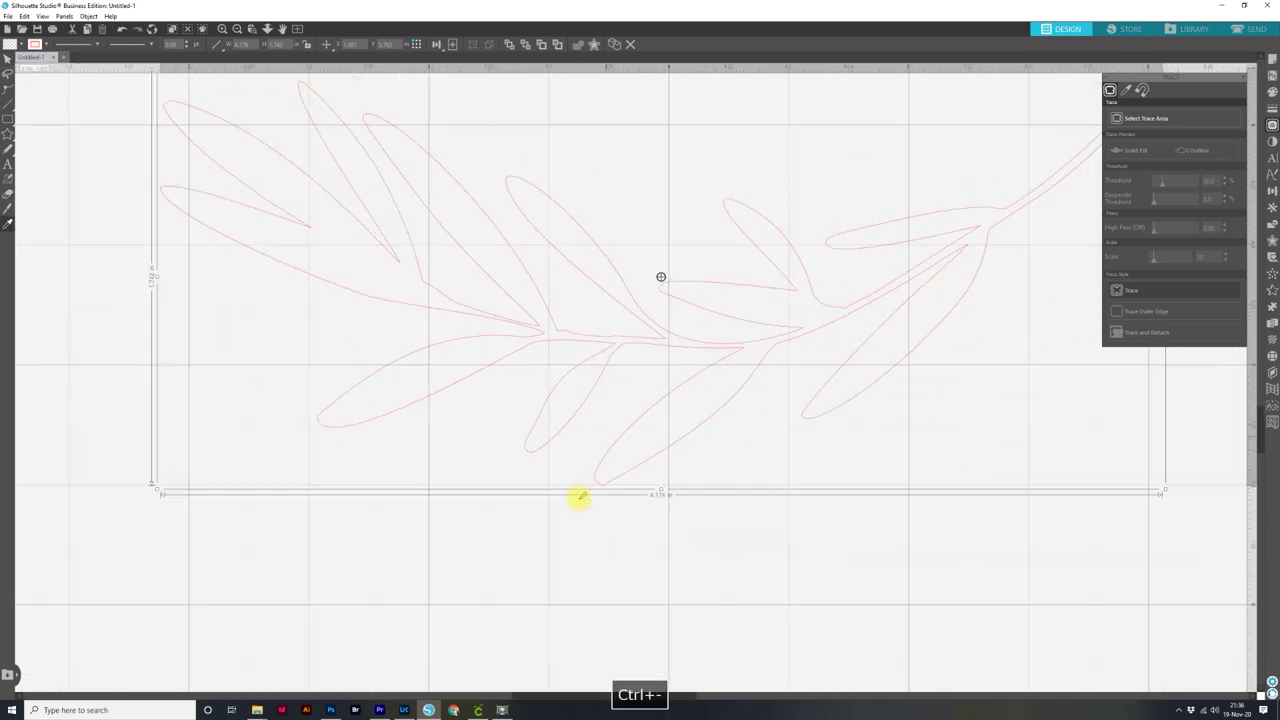
pyautogui.press('space')
pyautogui.moveTo(586, 349); pyautogui.dragTo(493, 393)
pyautogui.scroll(-5, 493, 393)
pyautogui.scroll(3, 480, 580)
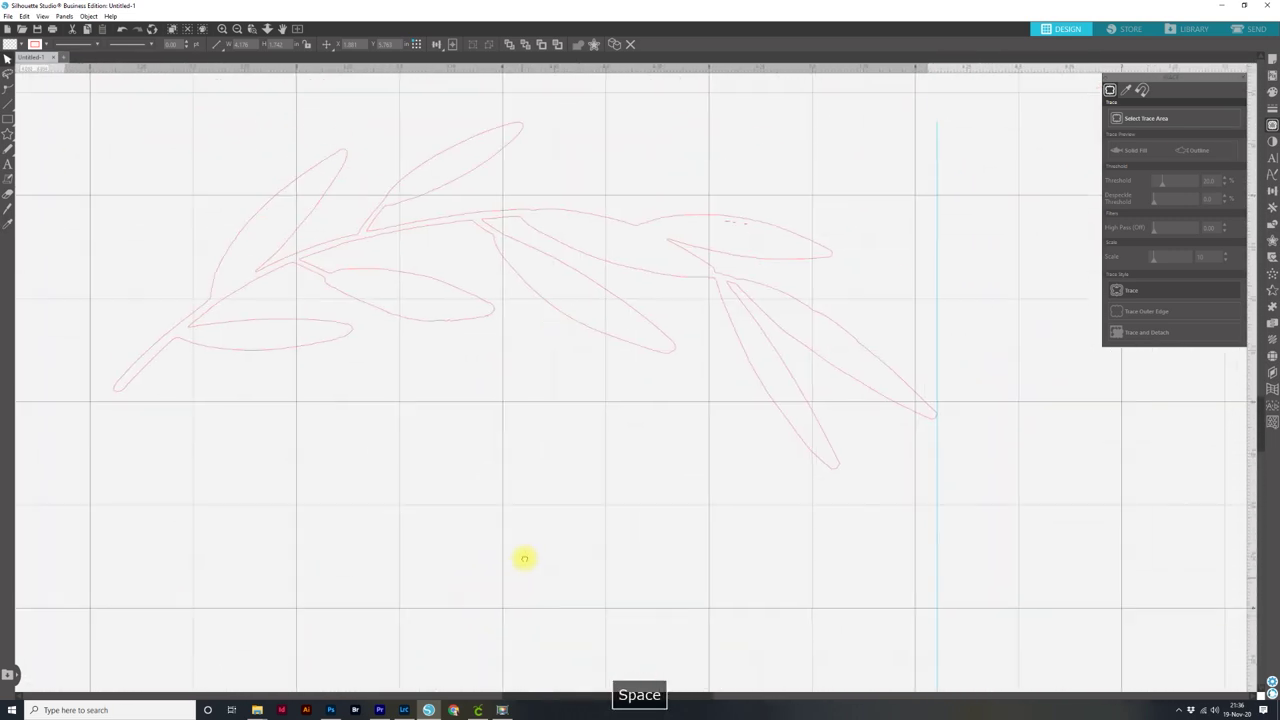
pyautogui.moveTo(489, 471); pyautogui.dragTo(421, 457)
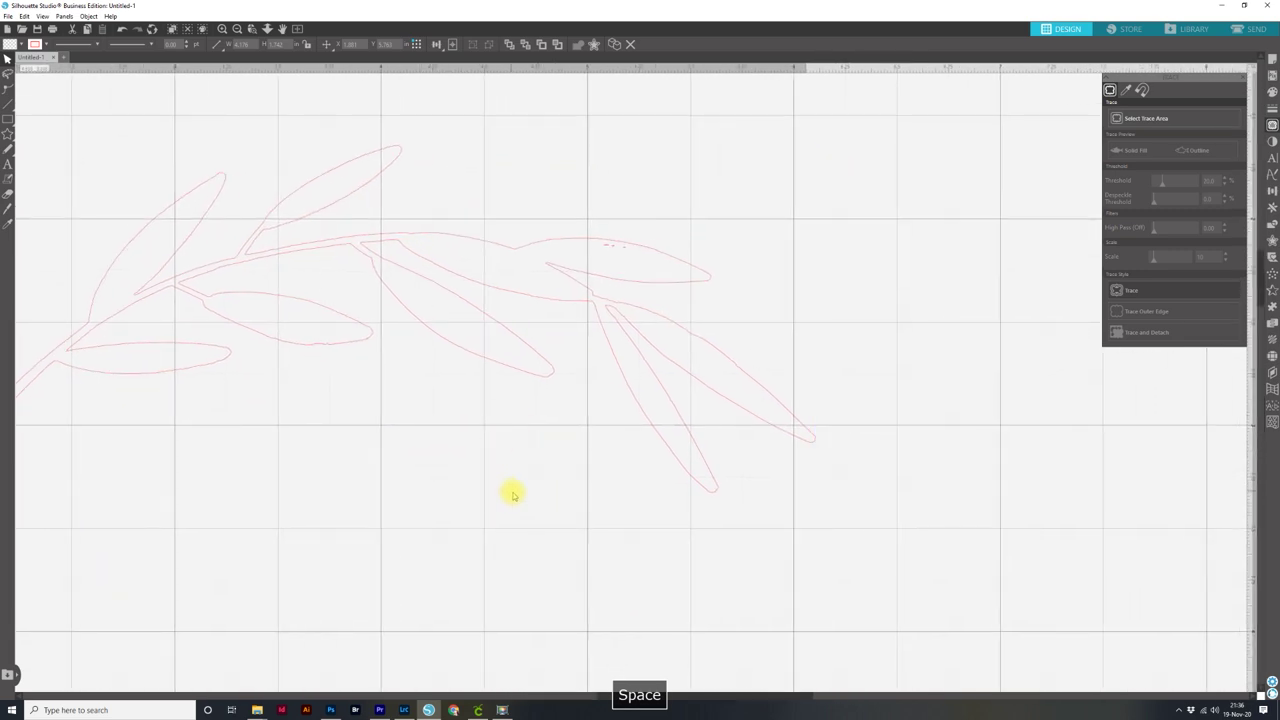
pyautogui.click(607, 248)
pyautogui.press('Delete')
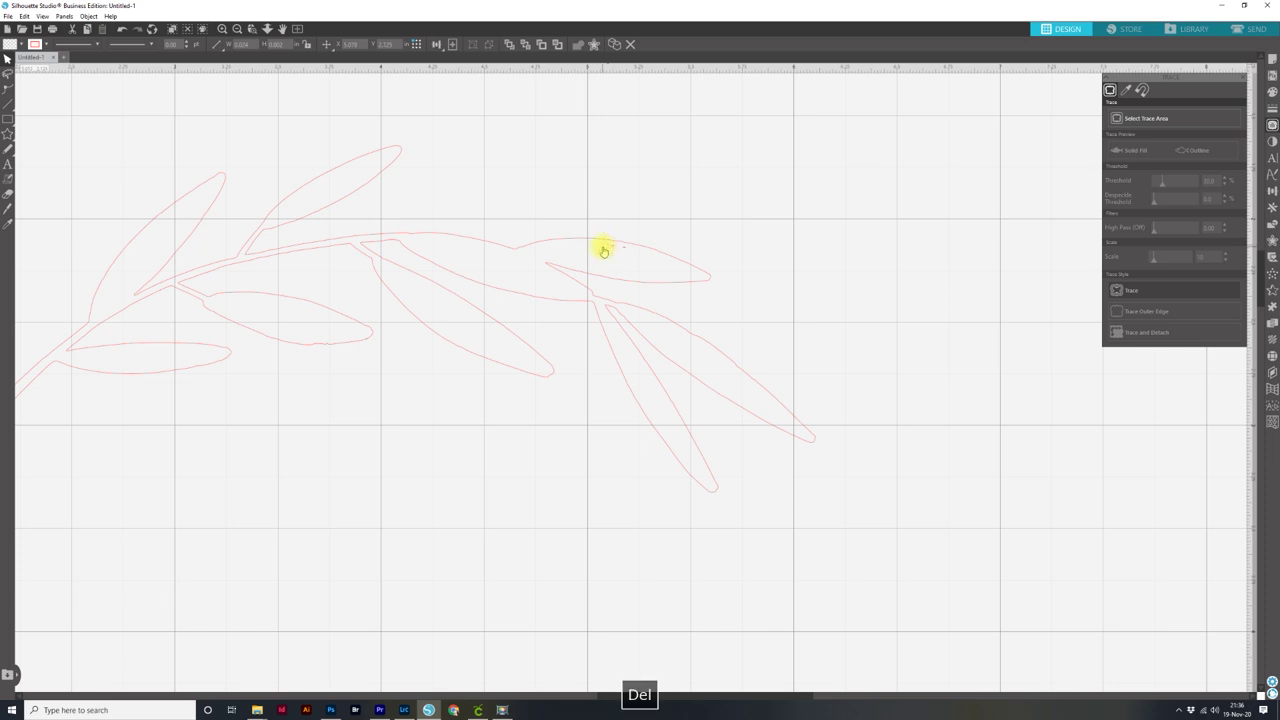
pyautogui.click(612, 250)
pyautogui.press('Delete')
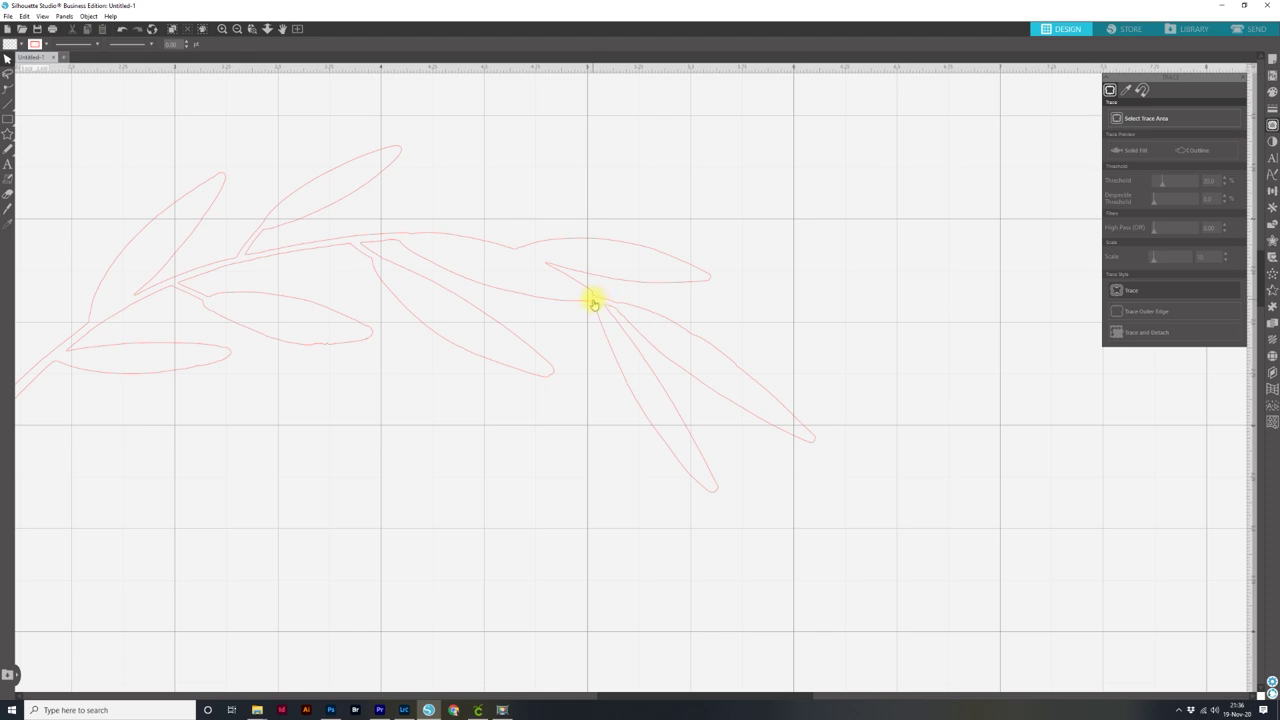
# Open the upper leaf branch's outline for point editing and simplify its points
pyautogui.click(8, 88)
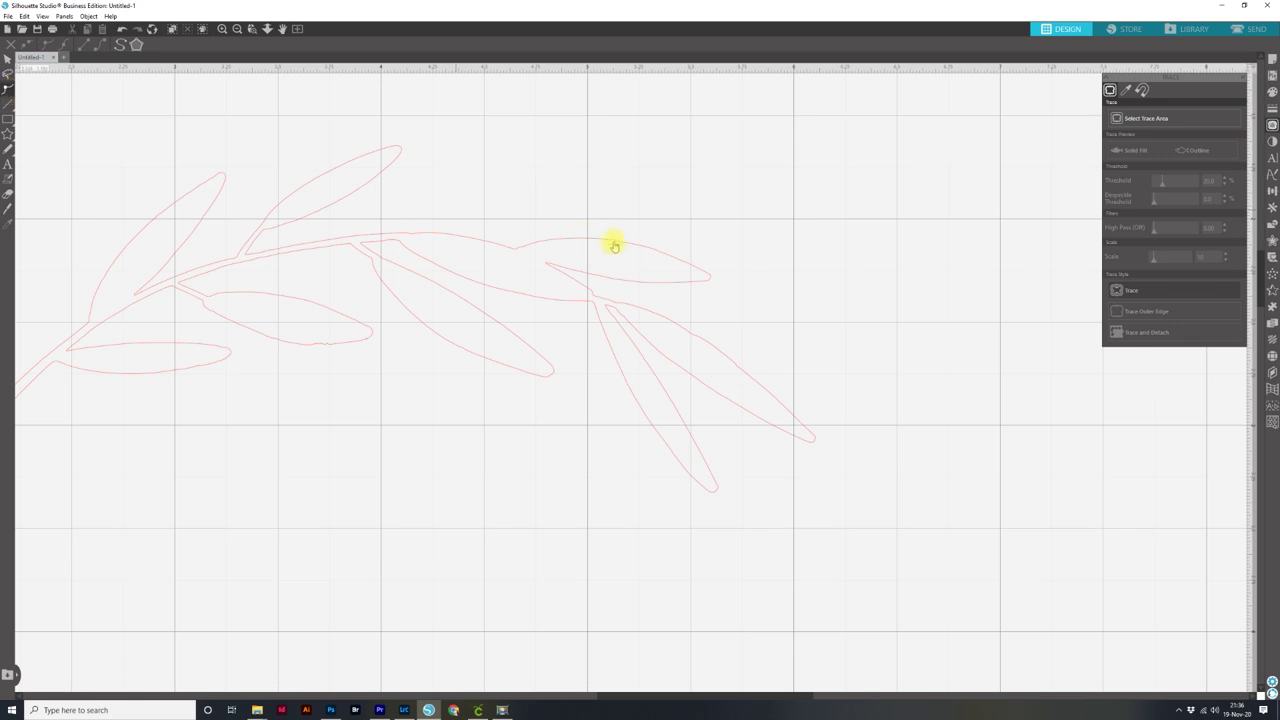
pyautogui.click(574, 241)
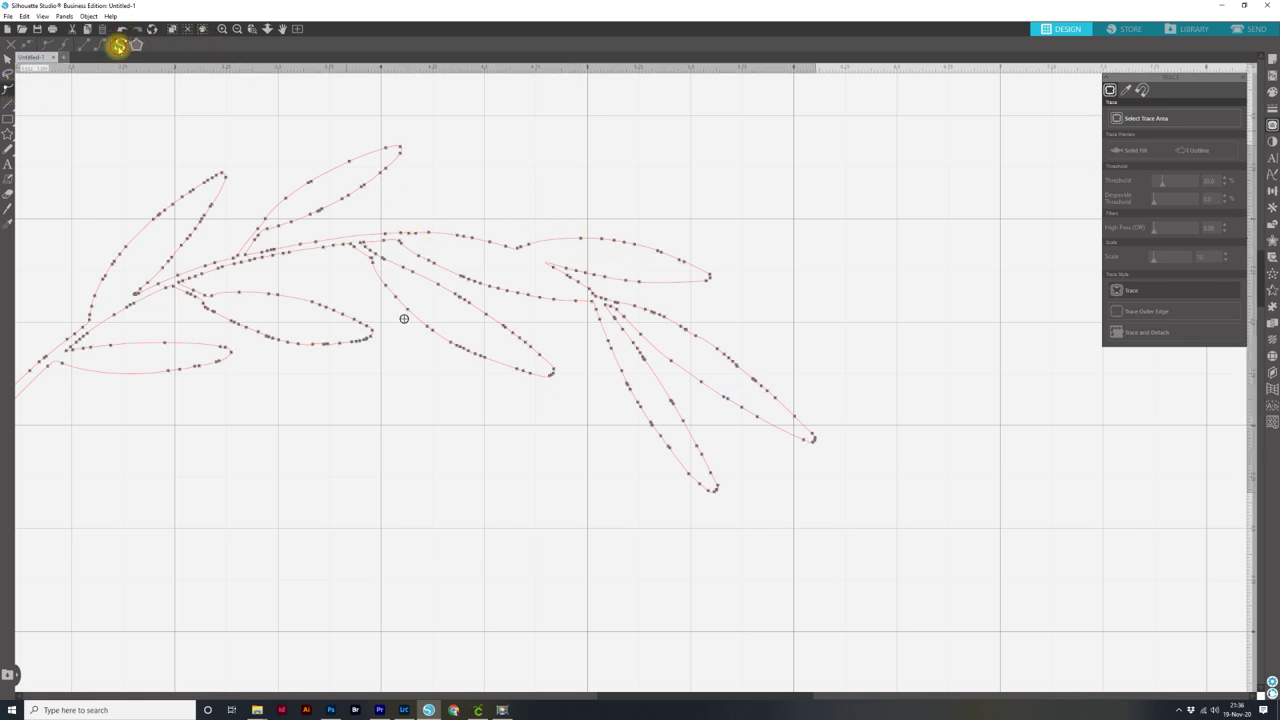
pyautogui.click(118, 46)
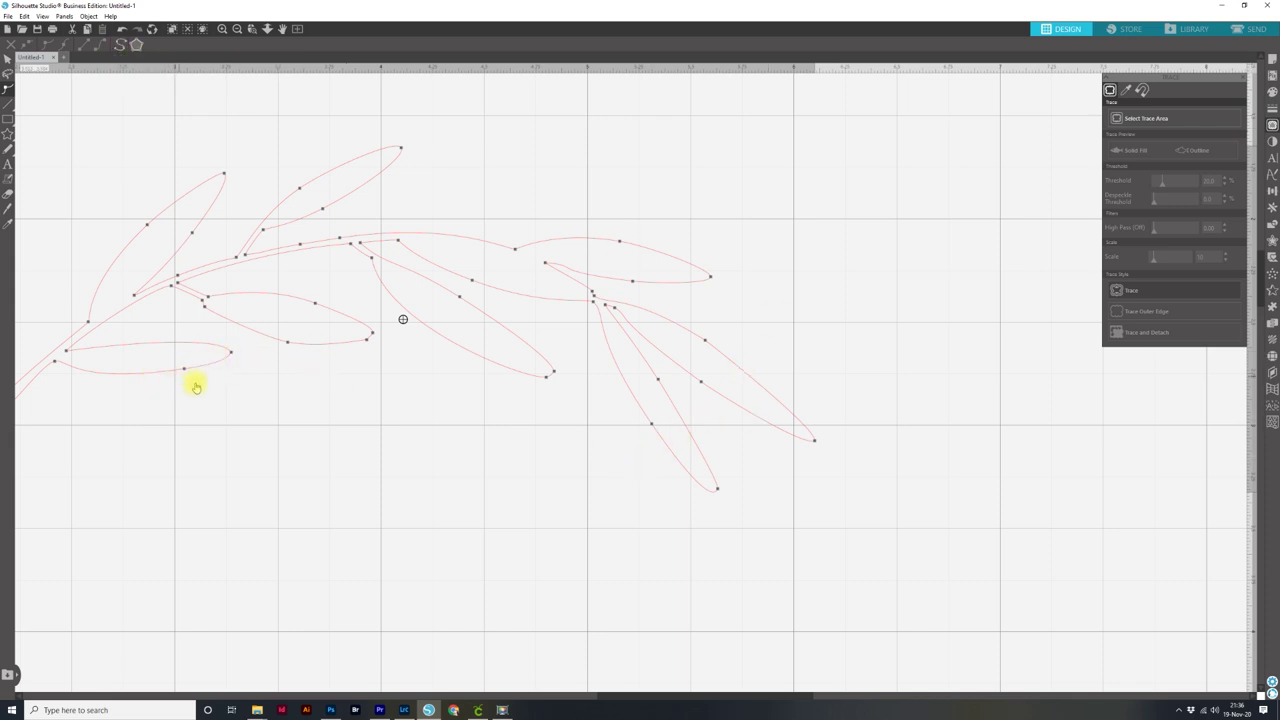
pyautogui.click(586, 477)
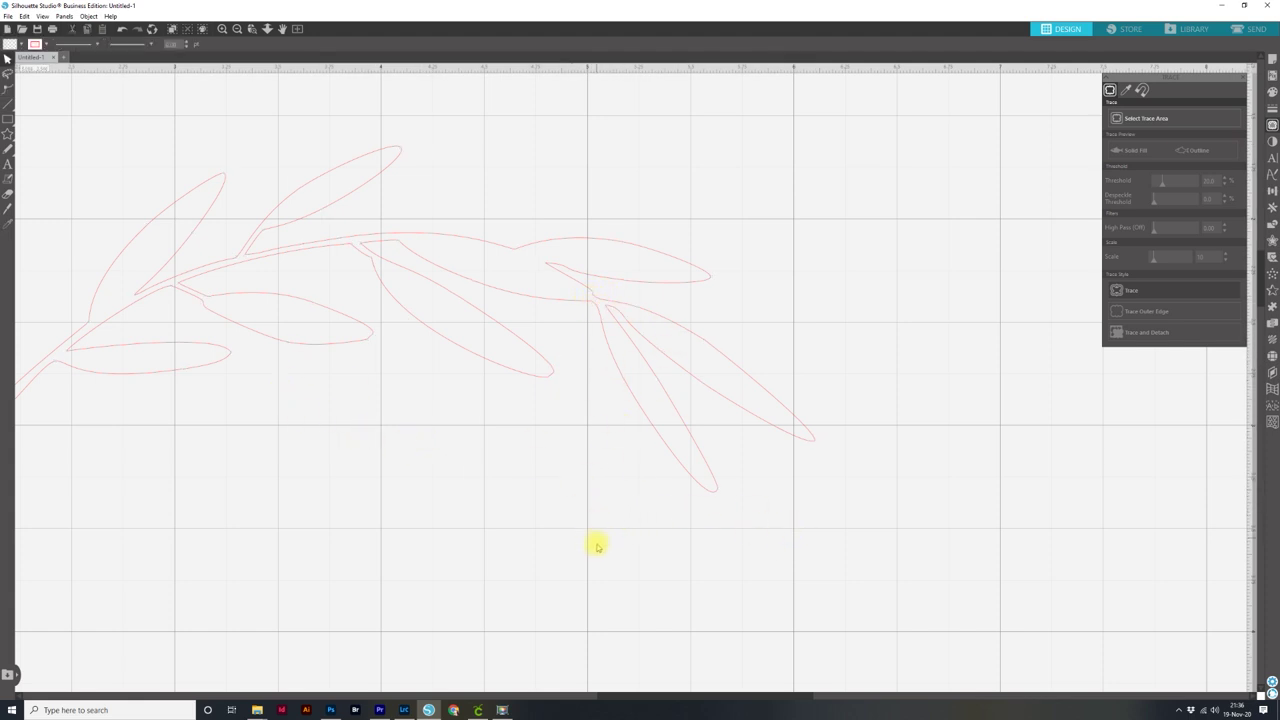
# Group the two traced branch outlines and move the dark leaf-wreath image into alignment with them
pyautogui.hotkey('ctrl', '-')
pyautogui.hotkey('ctrl', '-')
pyautogui.hotkey('ctrl', '-')
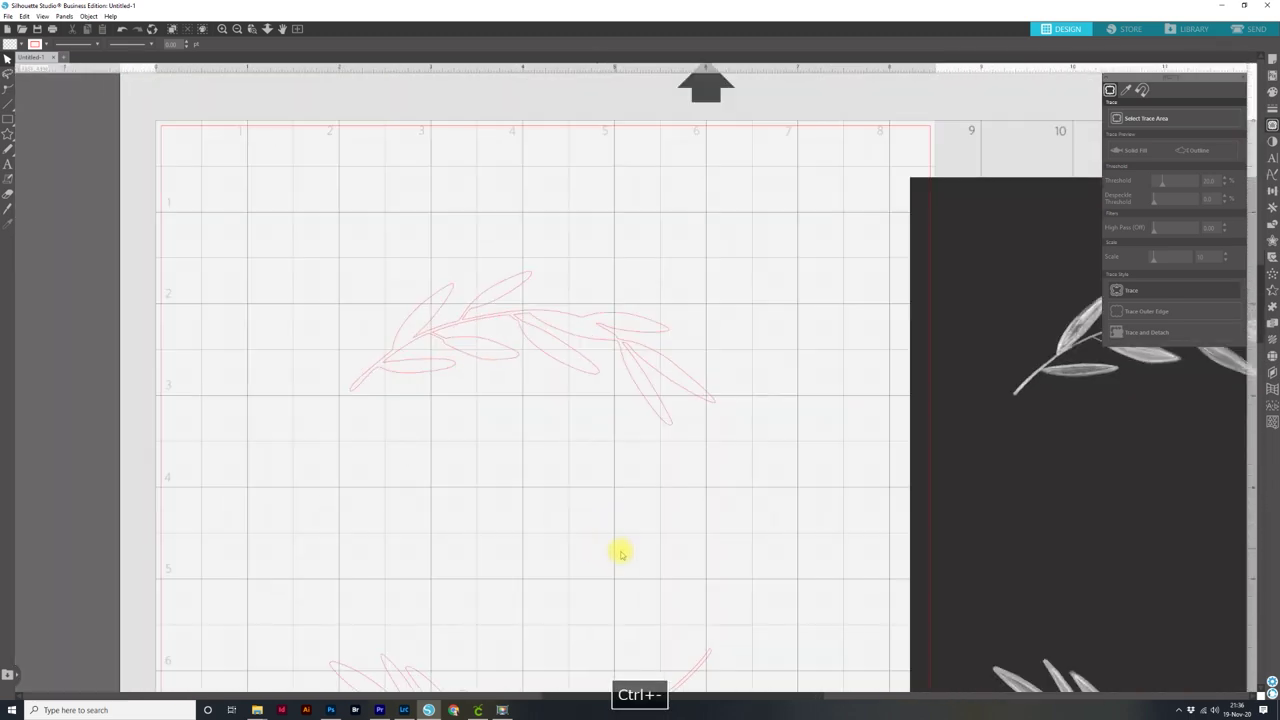
pyautogui.hotkey('ctrl', '-')
pyautogui.hotkey('ctrl', '-')
pyautogui.press('space')
pyautogui.moveTo(709, 557); pyautogui.dragTo(677, 463)
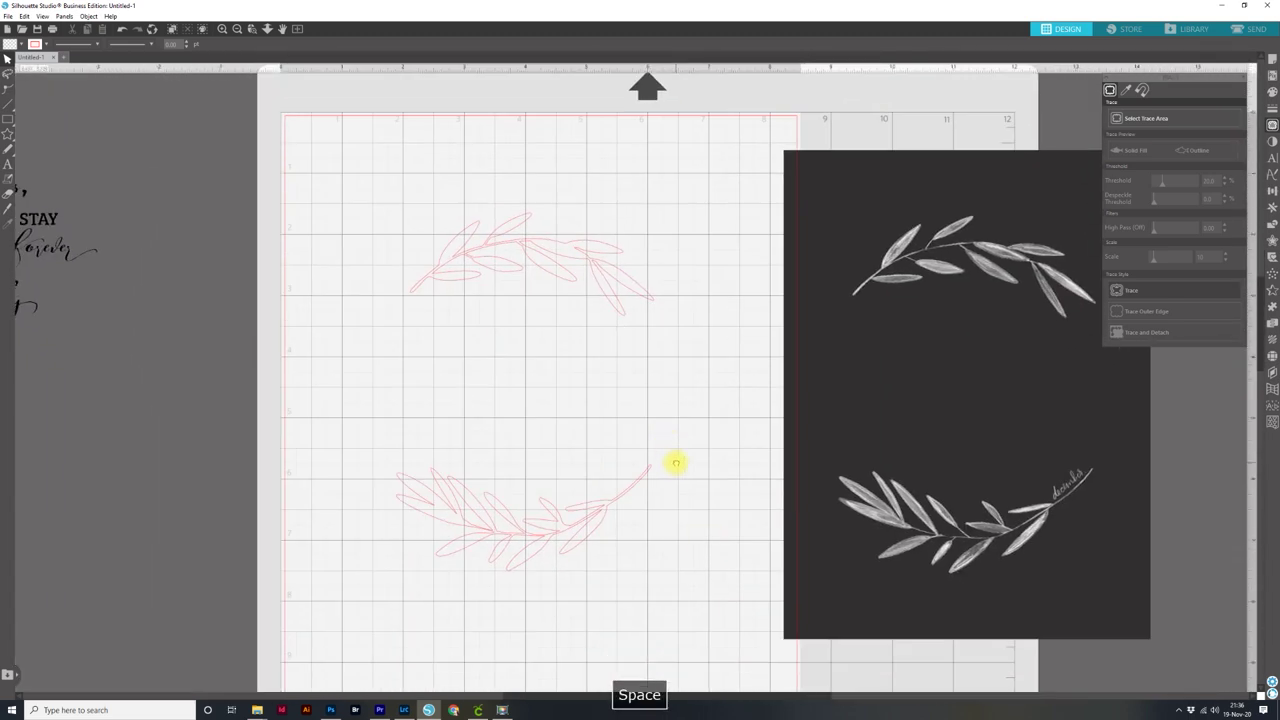
pyautogui.moveTo(666, 594); pyautogui.dragTo(367, 158)
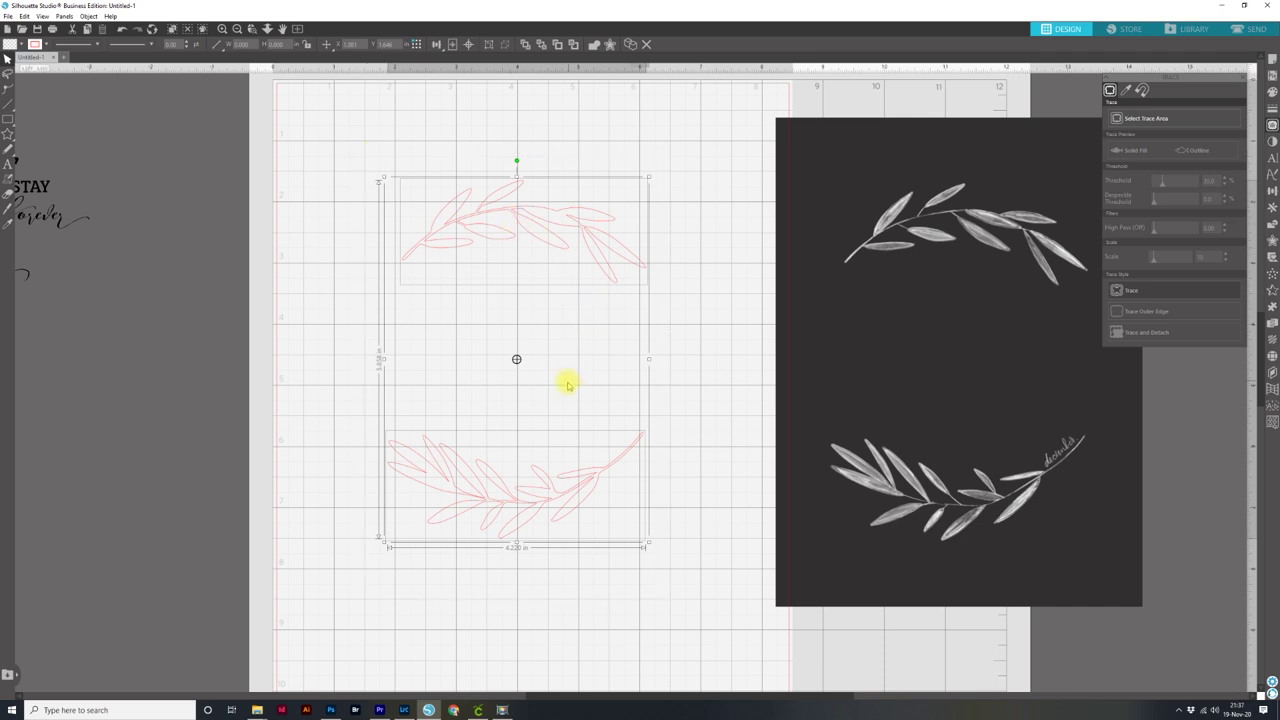
pyautogui.hotkey('ctrl', 'g')
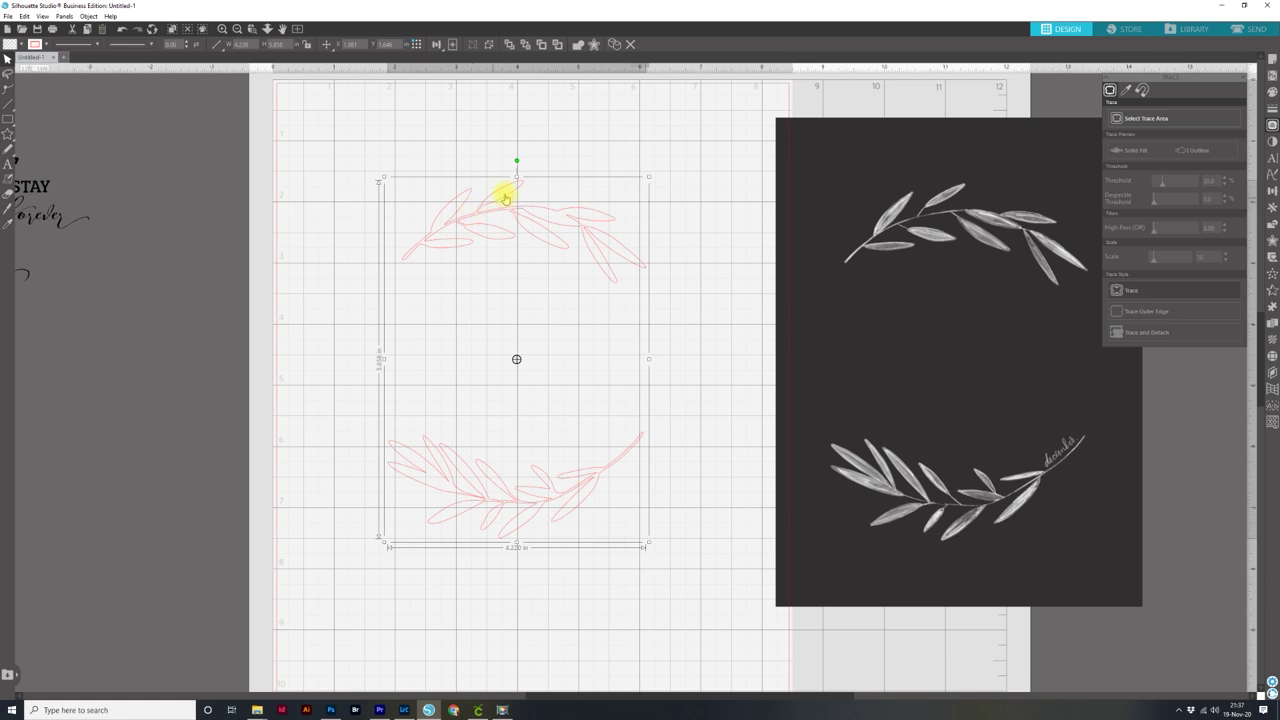
pyautogui.moveTo(880, 208)
pyautogui.mouseDown()
pyautogui.moveTo(829, 240)
pyautogui.moveTo(583, 240)
pyautogui.moveTo(443, 214)
pyautogui.mouseUp()
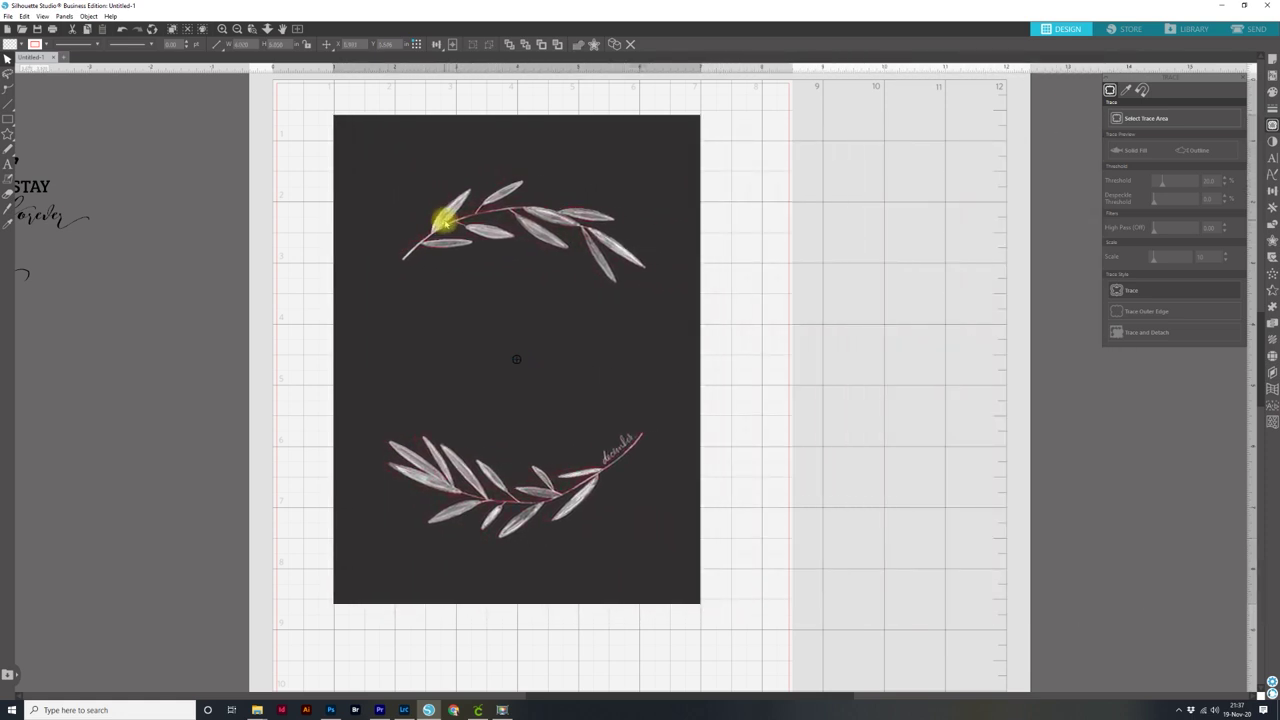
# Ungroup the traced outlines so the upper and lower branches can be adjusted separately
pyautogui.click(608, 278)
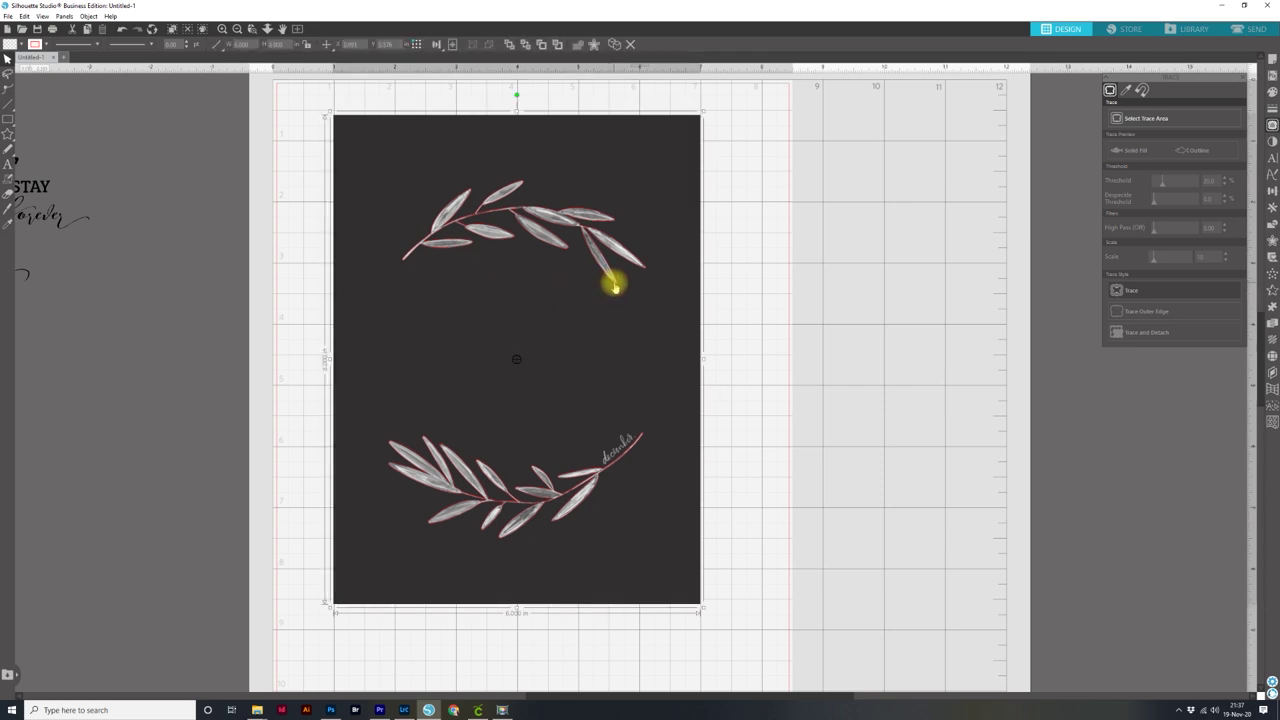
pyautogui.click(613, 285)
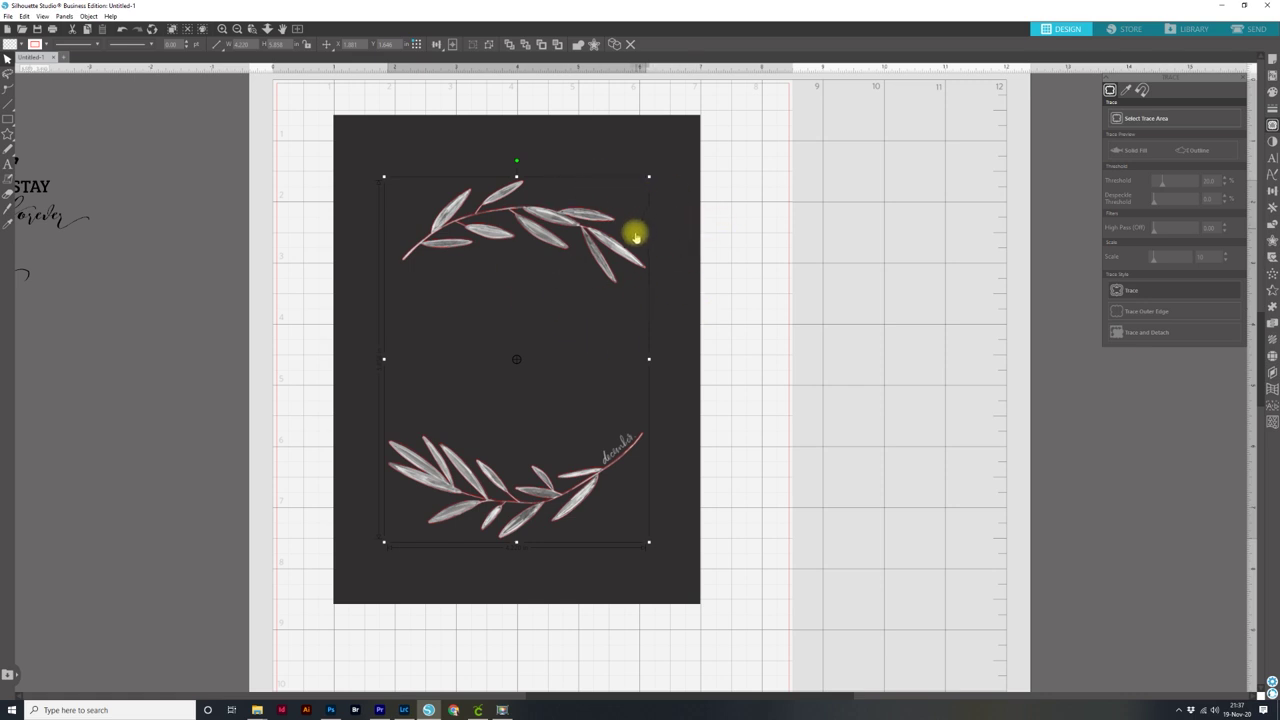
pyautogui.rightClick(562, 241)
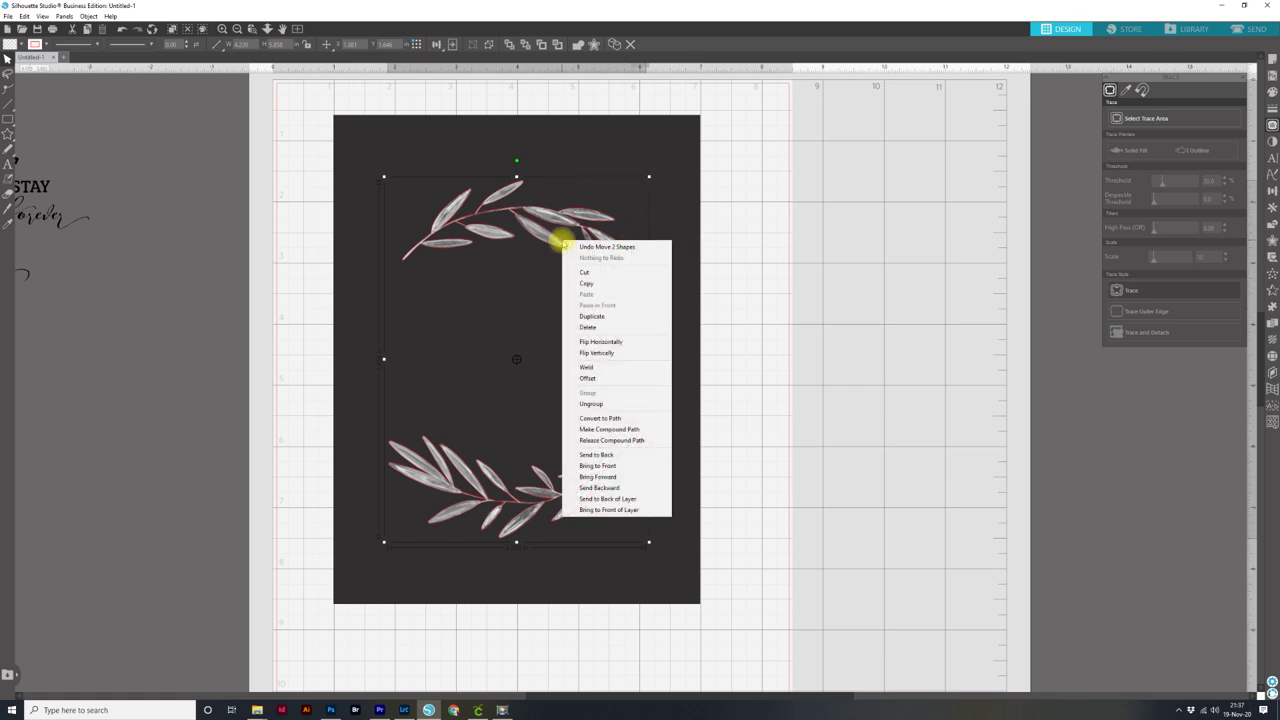
pyautogui.click(591, 403)
pyautogui.click(737, 312)
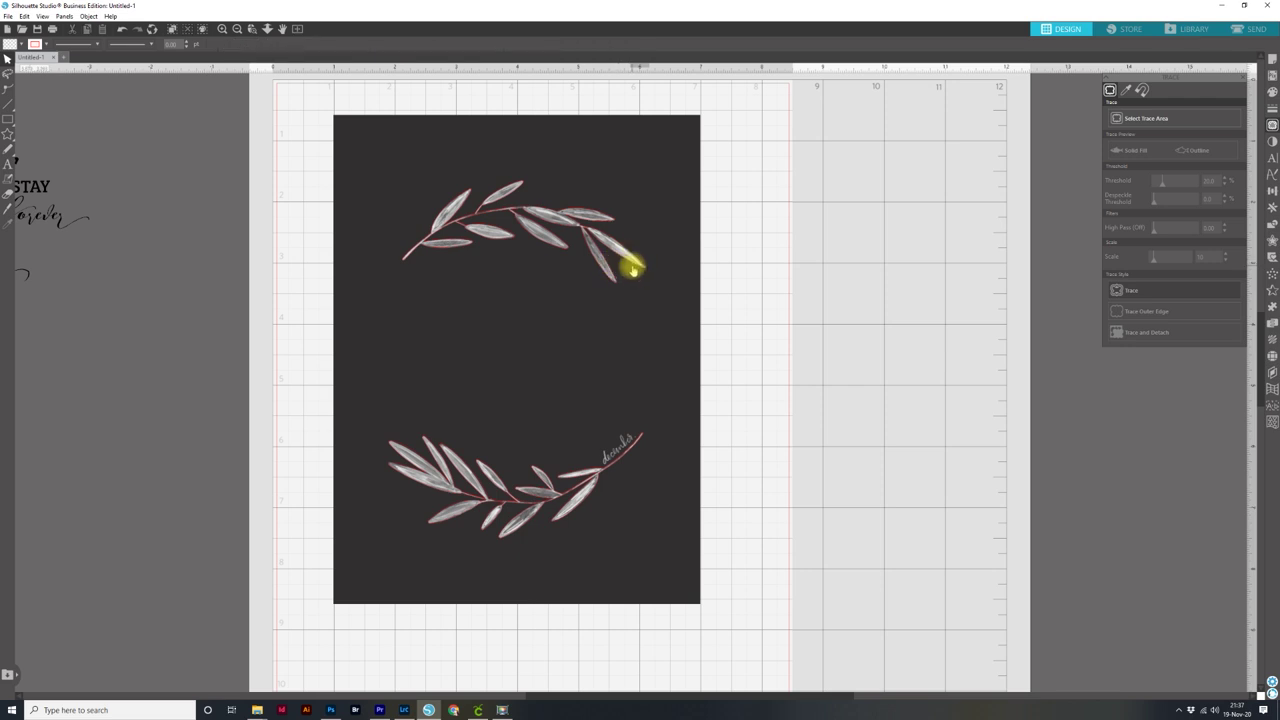
# Nudge the upper branch's outline slightly until it lines up with the printed upper branch in the image
pyautogui.click(633, 265)
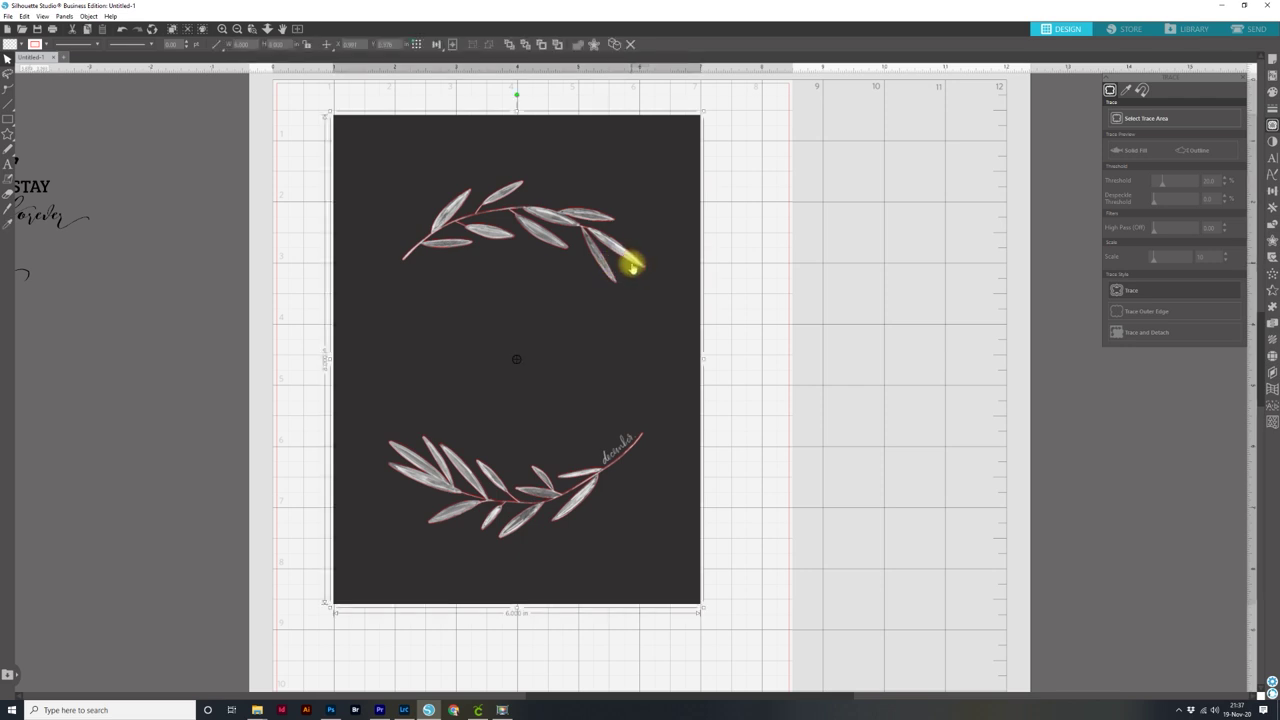
pyautogui.click(633, 265)
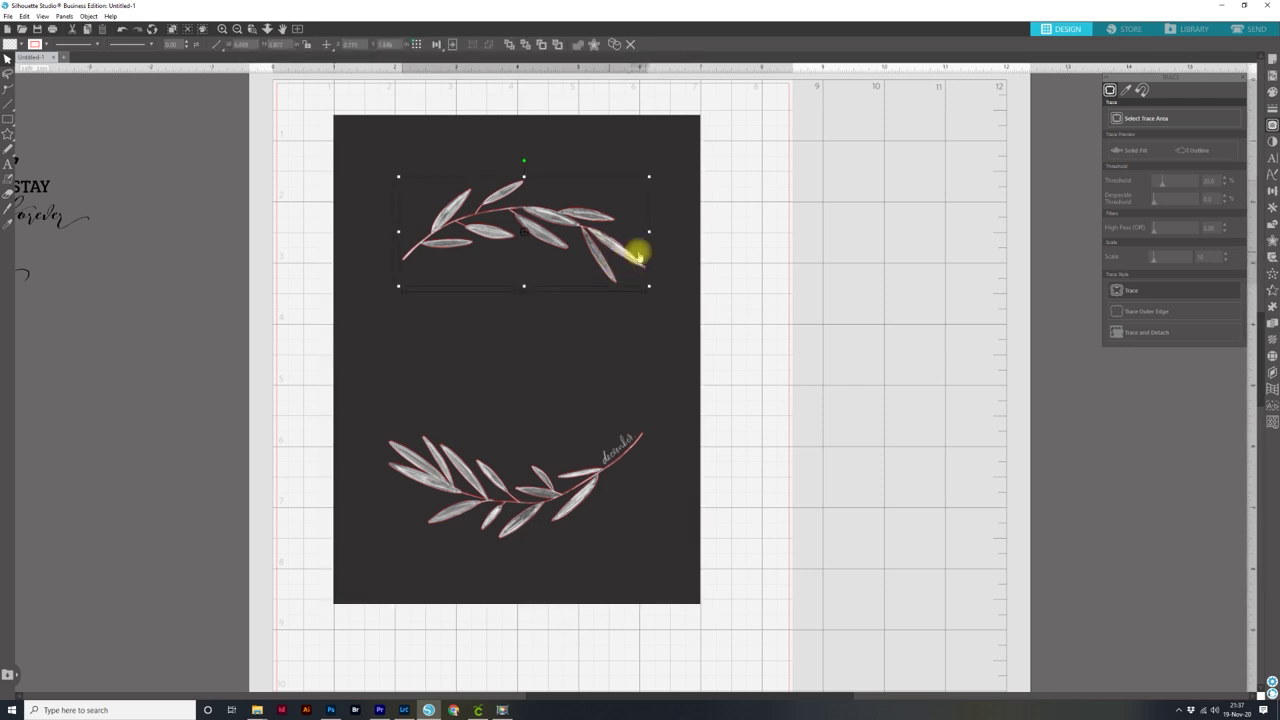
pyautogui.press('Down')
pyautogui.press('Right')
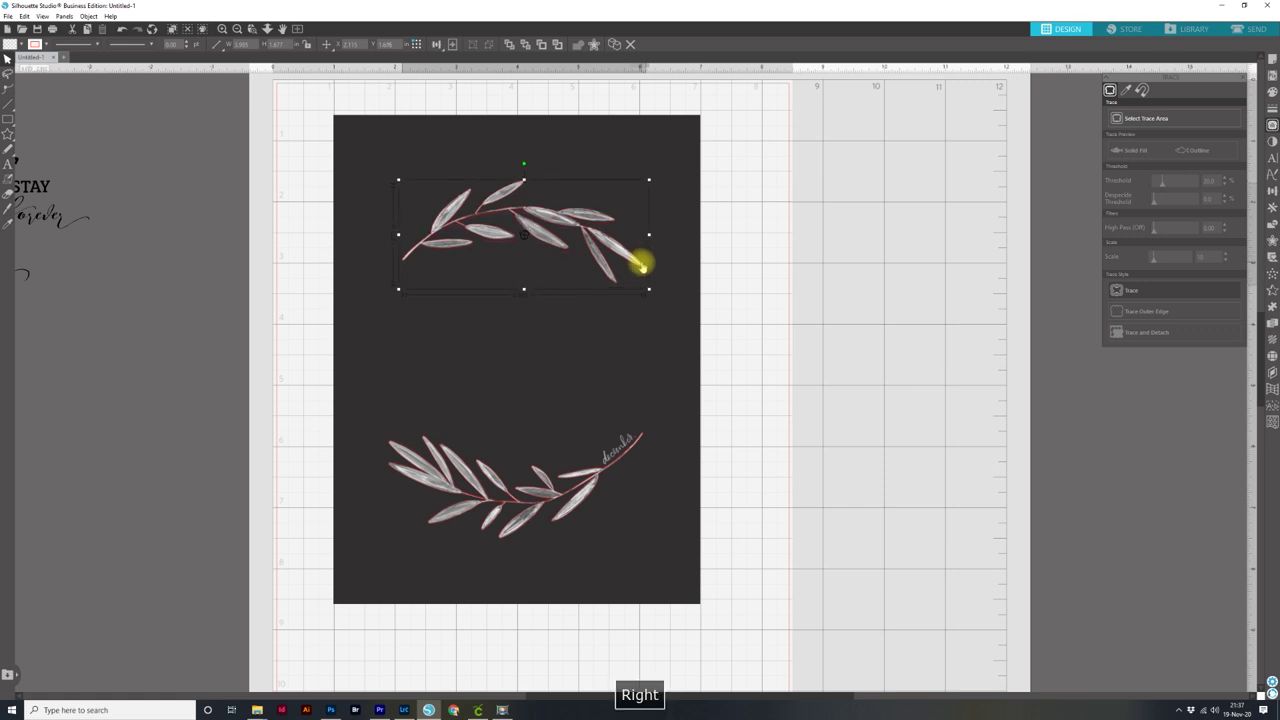
pyautogui.press('Up')
pyautogui.press('Right')
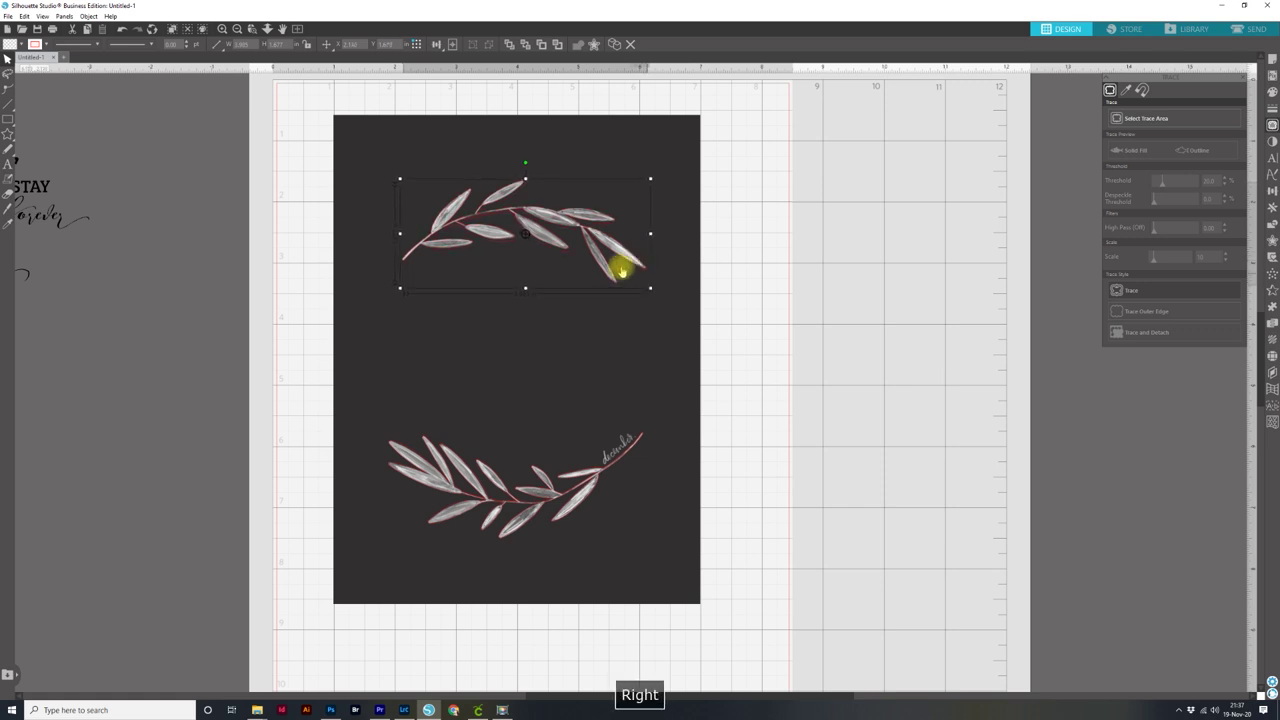
pyautogui.press('Down')
pyautogui.press('Left')
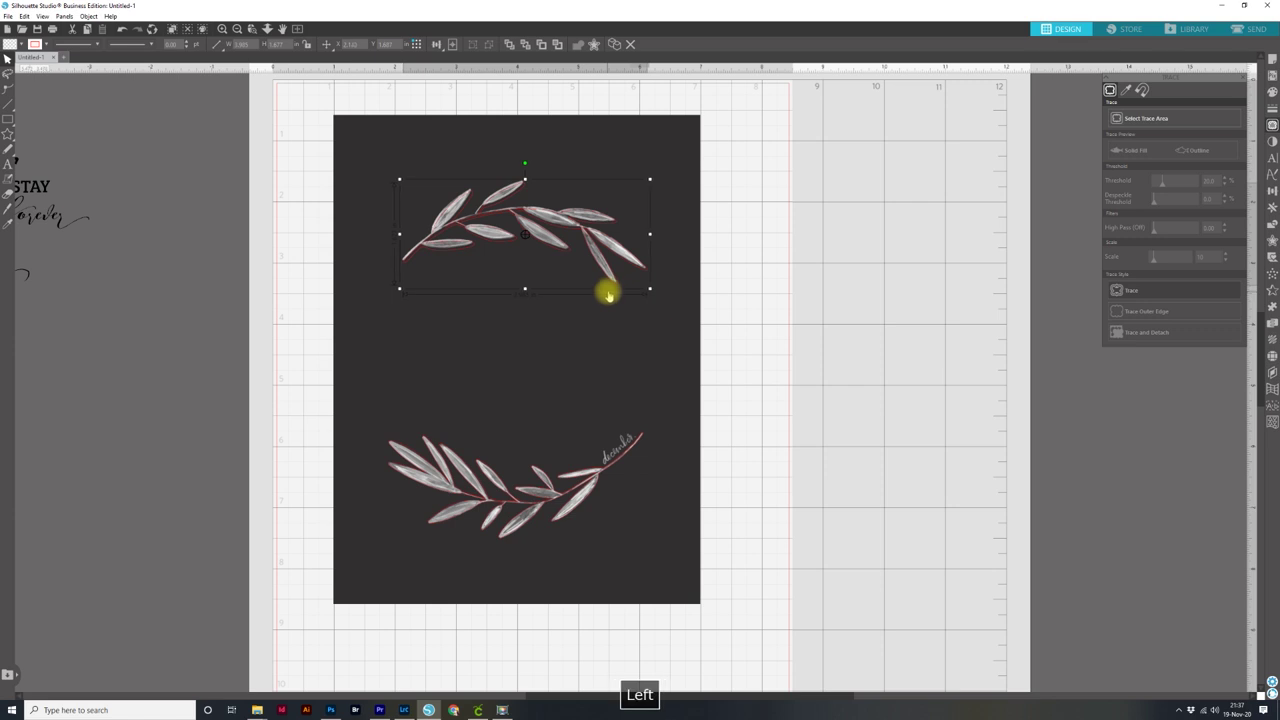
pyautogui.press('Up')
pyautogui.press('Down')
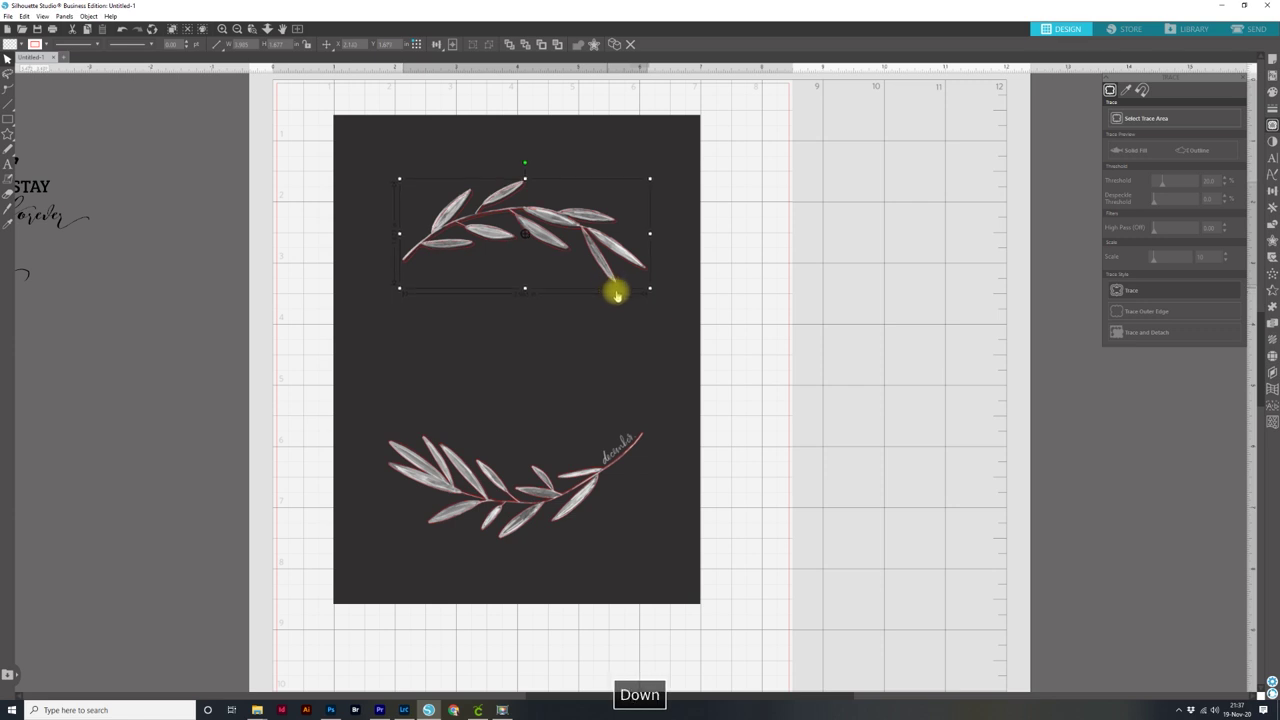
# Nudge the lower branch's outline slightly upward to line up with the printed lower branch
pyautogui.click(611, 456)
pyautogui.press('Up')
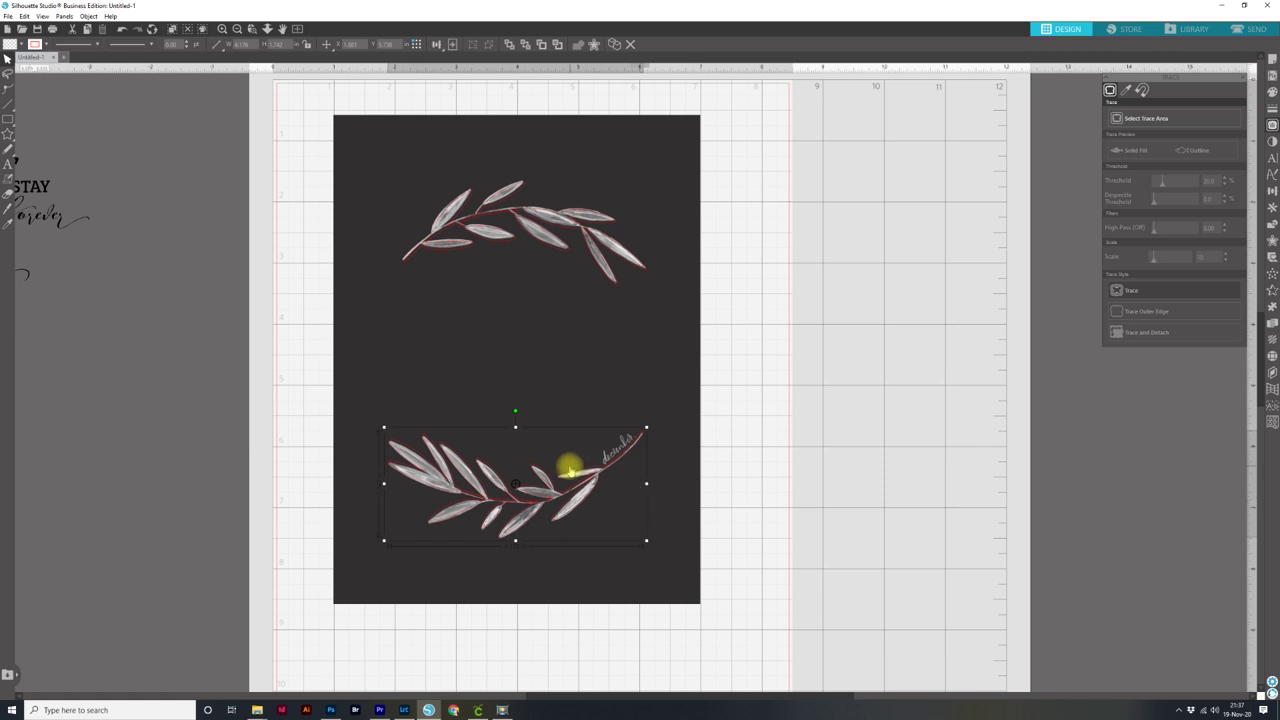
pyautogui.click(750, 511)
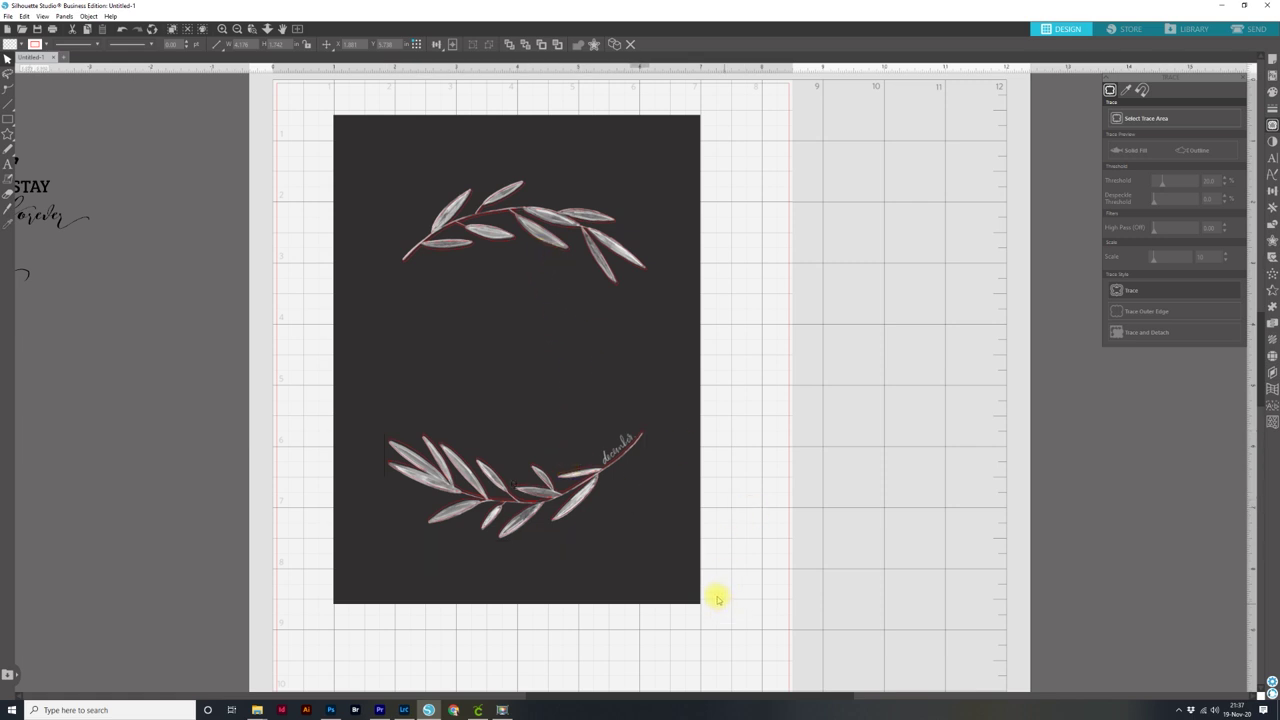
# Group the wreath image with both branch outlines and shift the group slightly up and left on the page
pyautogui.click(374, 174)
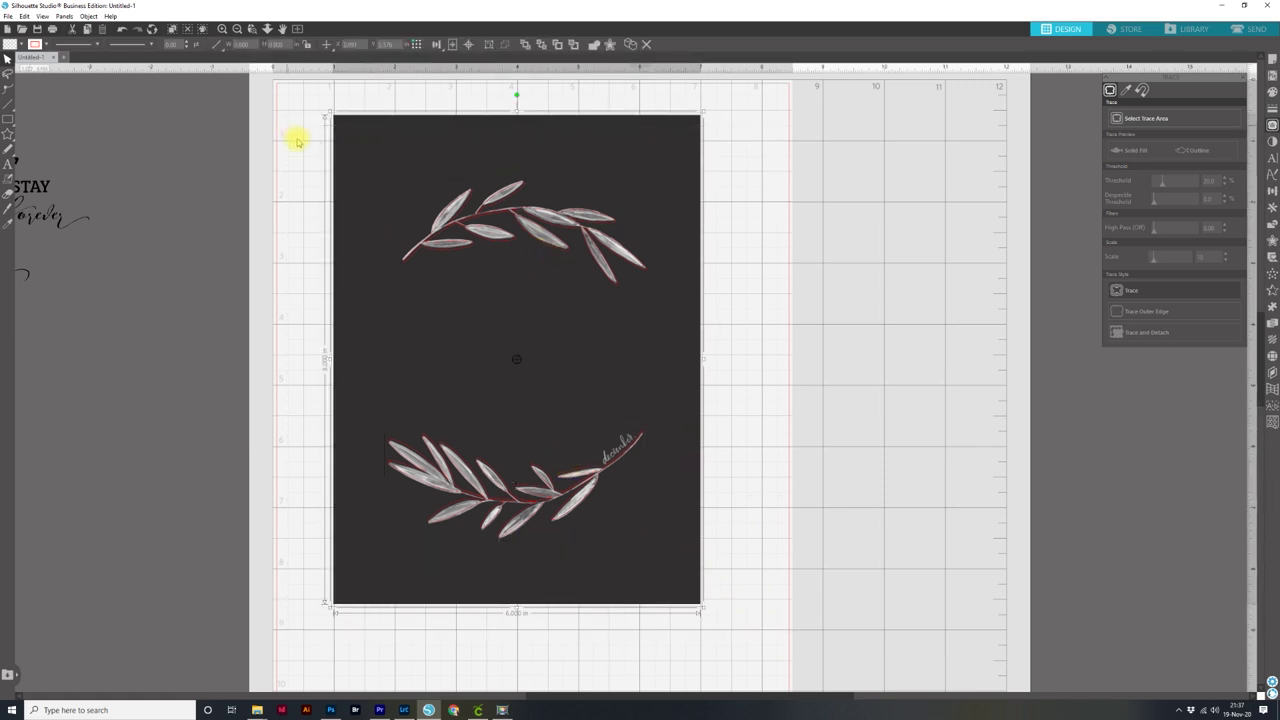
pyautogui.keyDown('shift'); pyautogui.click(560, 211); pyautogui.keyUp('shift')
pyautogui.keyDown('shift'); pyautogui.click(587, 490); pyautogui.keyUp('shift')
pyautogui.hotkey('ctrl', 'g')
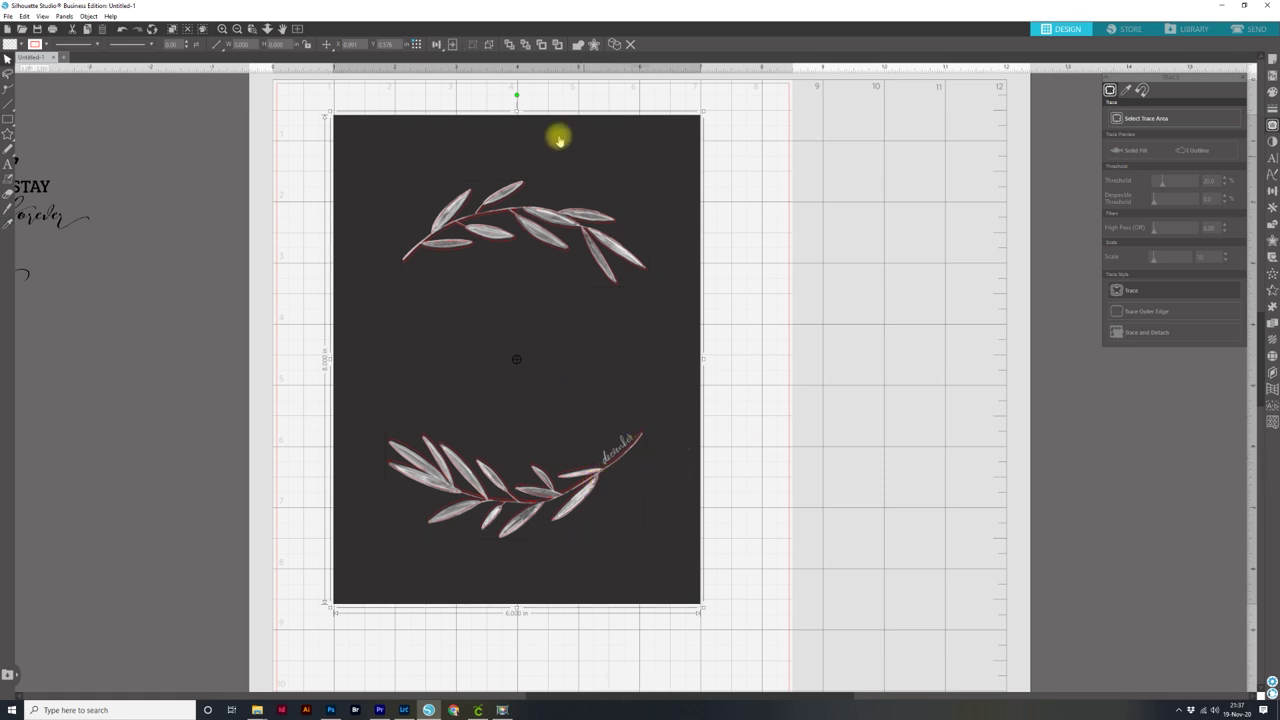
pyautogui.moveTo(545, 223)
pyautogui.mouseDown()
pyautogui.moveTo(563, 206)
pyautogui.moveTo(503, 226)
pyautogui.moveTo(543, 209)
pyautogui.moveTo(552, 221)
pyautogui.moveTo(533, 219)
pyautogui.mouseUp()
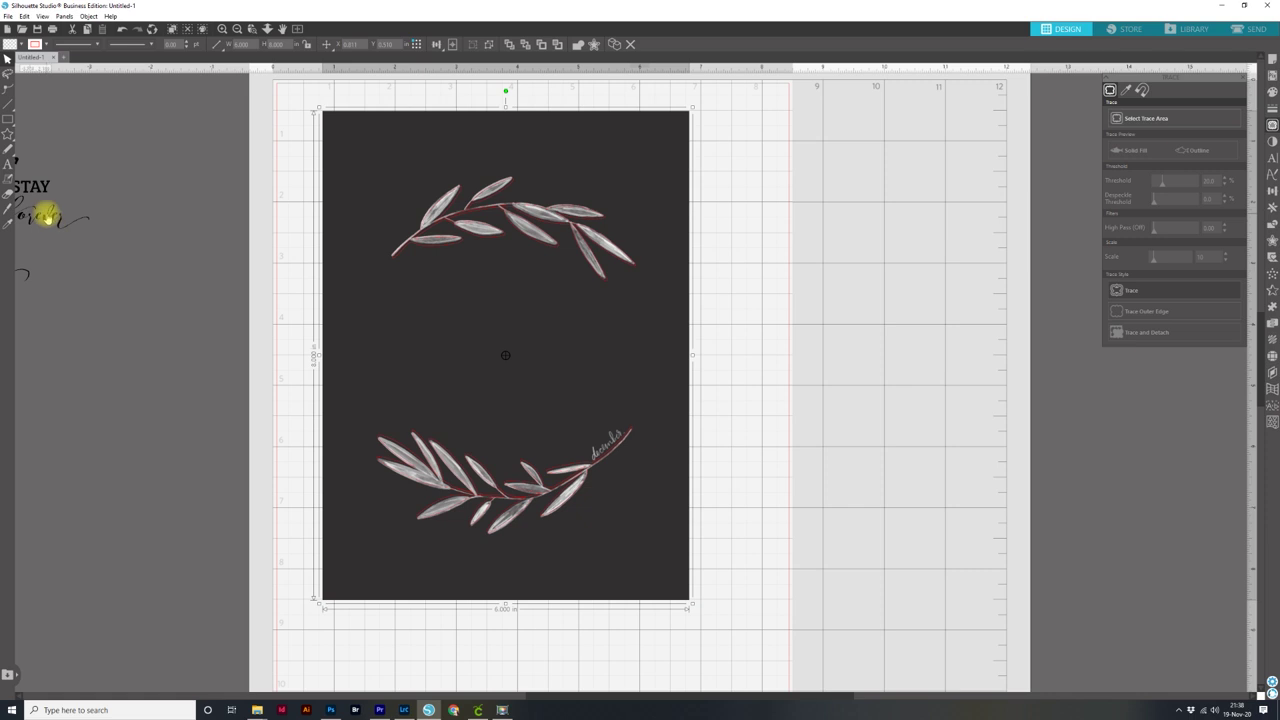
pyautogui.moveTo(45, 215); pyautogui.dragTo(499, 357)
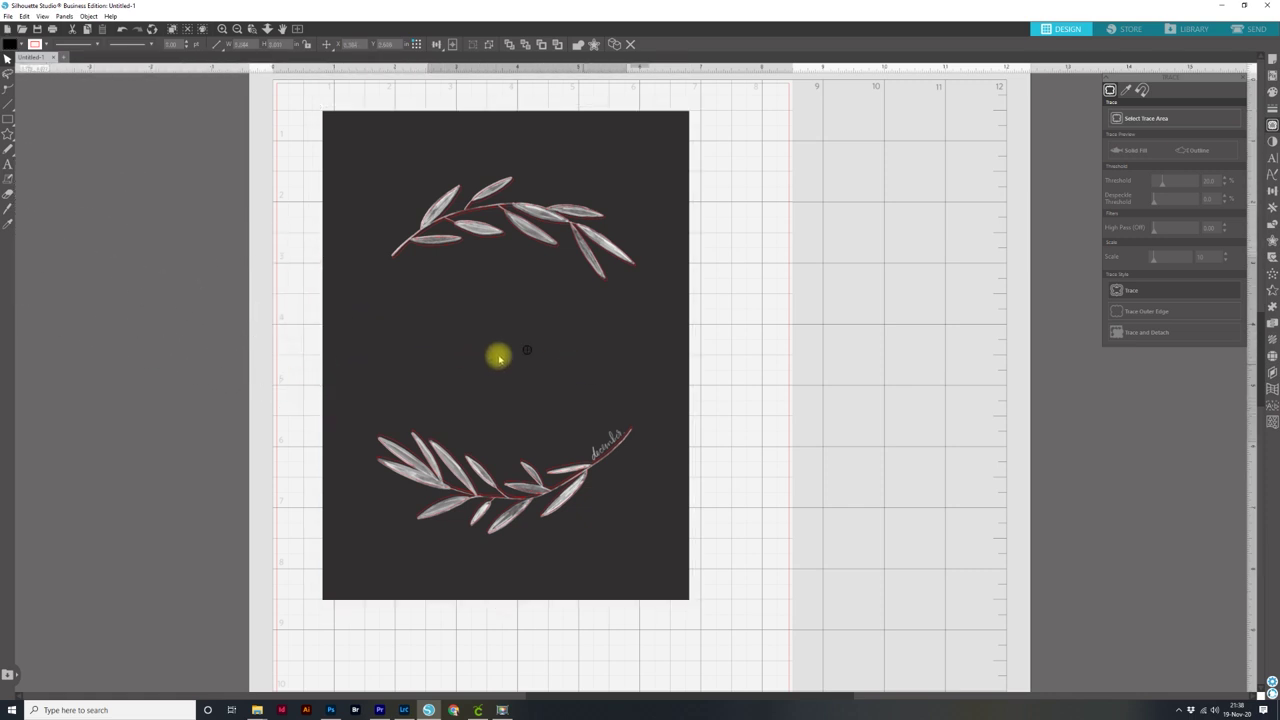
pyautogui.hotkey('ctrl', 'z')
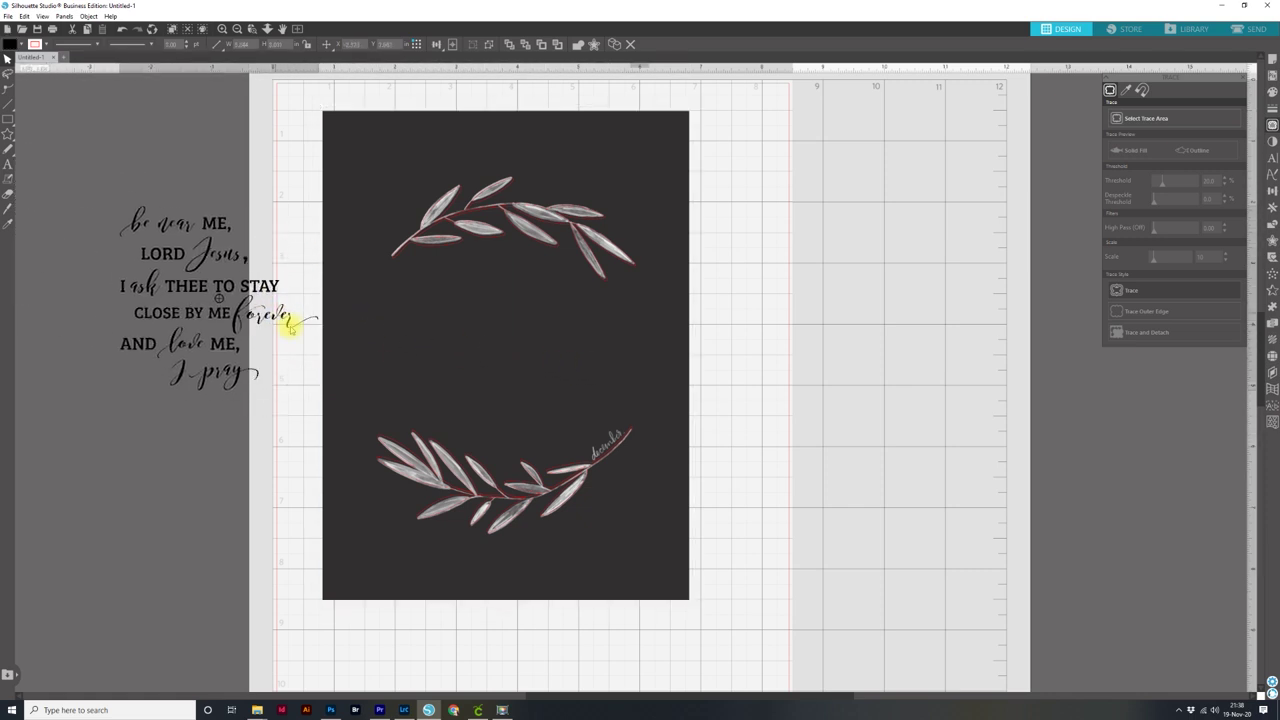
pyautogui.hotkey('ctrl', 'z')
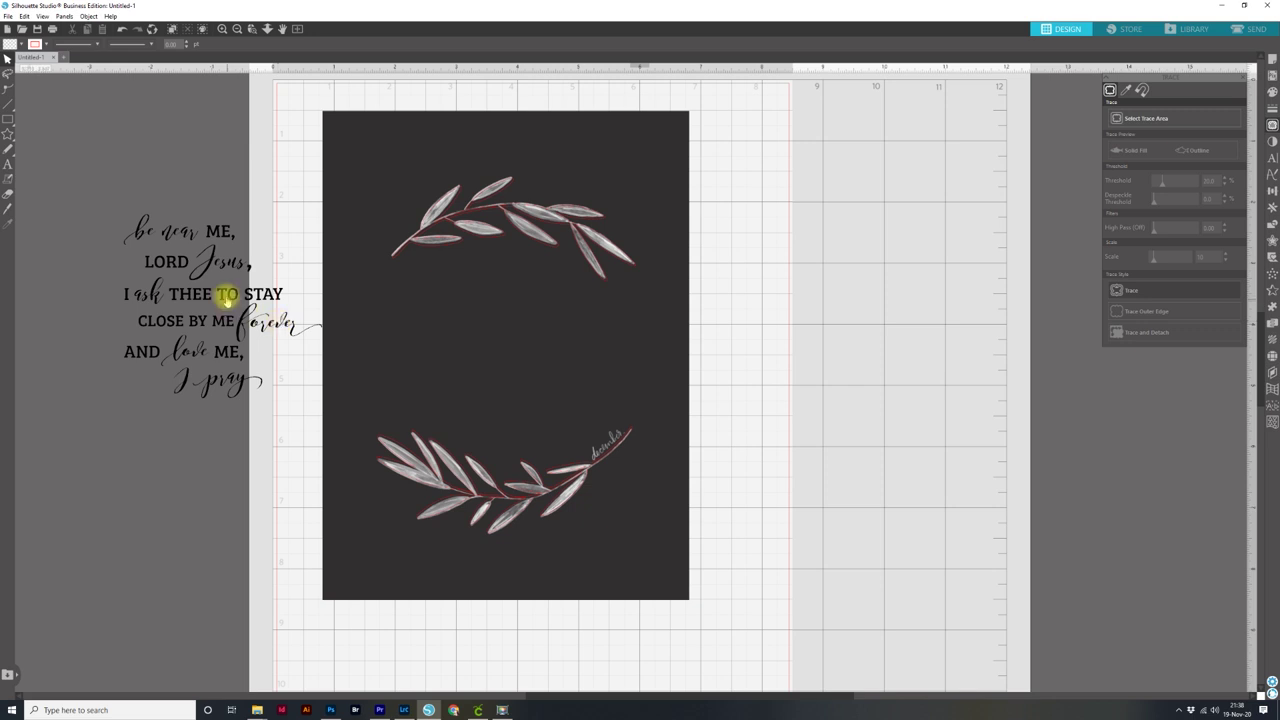
# Bring the verse text to the front of the wreath image and place it between the two branches
pyautogui.moveTo(228, 294); pyautogui.dragTo(206, 315)
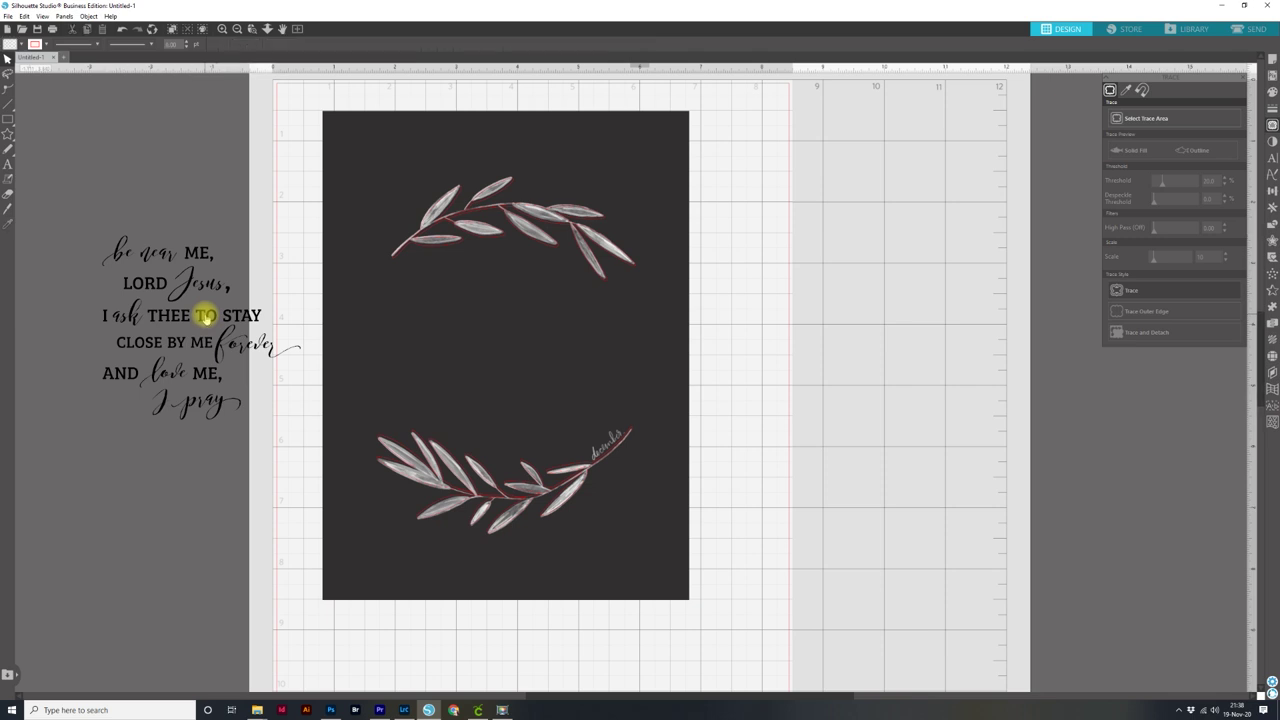
pyautogui.moveTo(206, 315); pyautogui.dragTo(262, 322)
pyautogui.rightClick(262, 322)
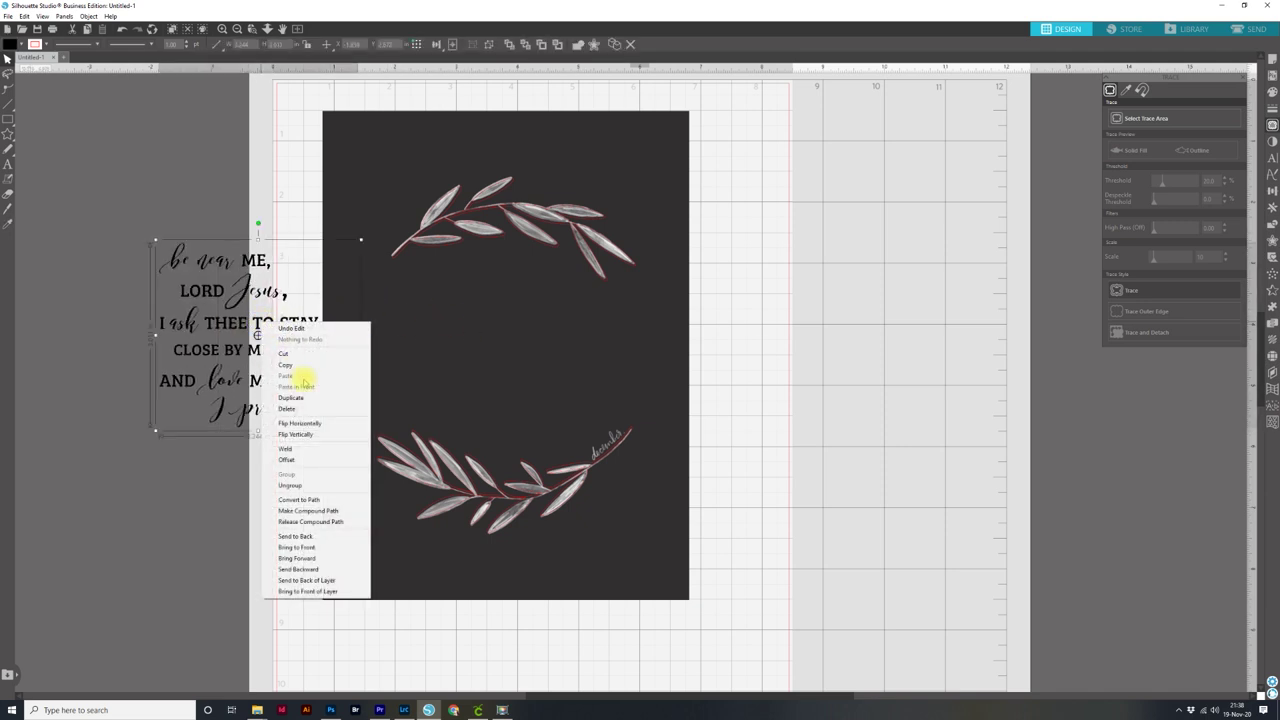
pyautogui.click(298, 547)
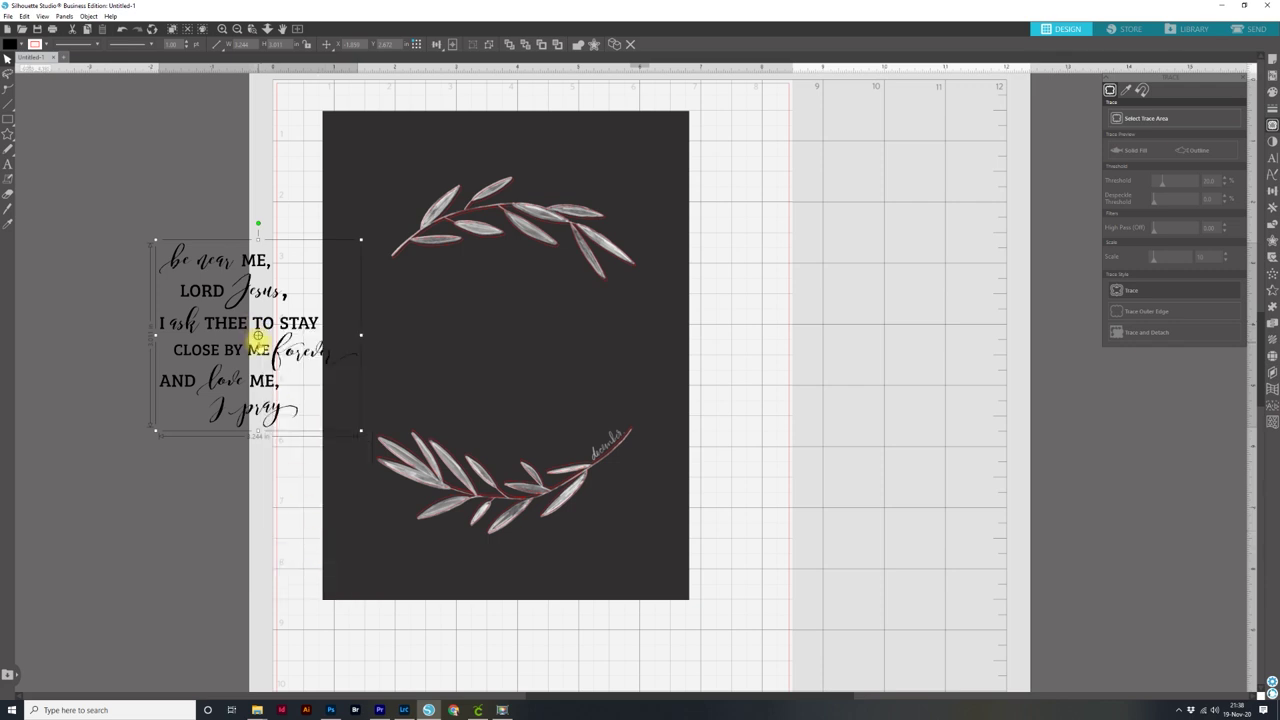
pyautogui.moveTo(258, 336); pyautogui.dragTo(524, 362)
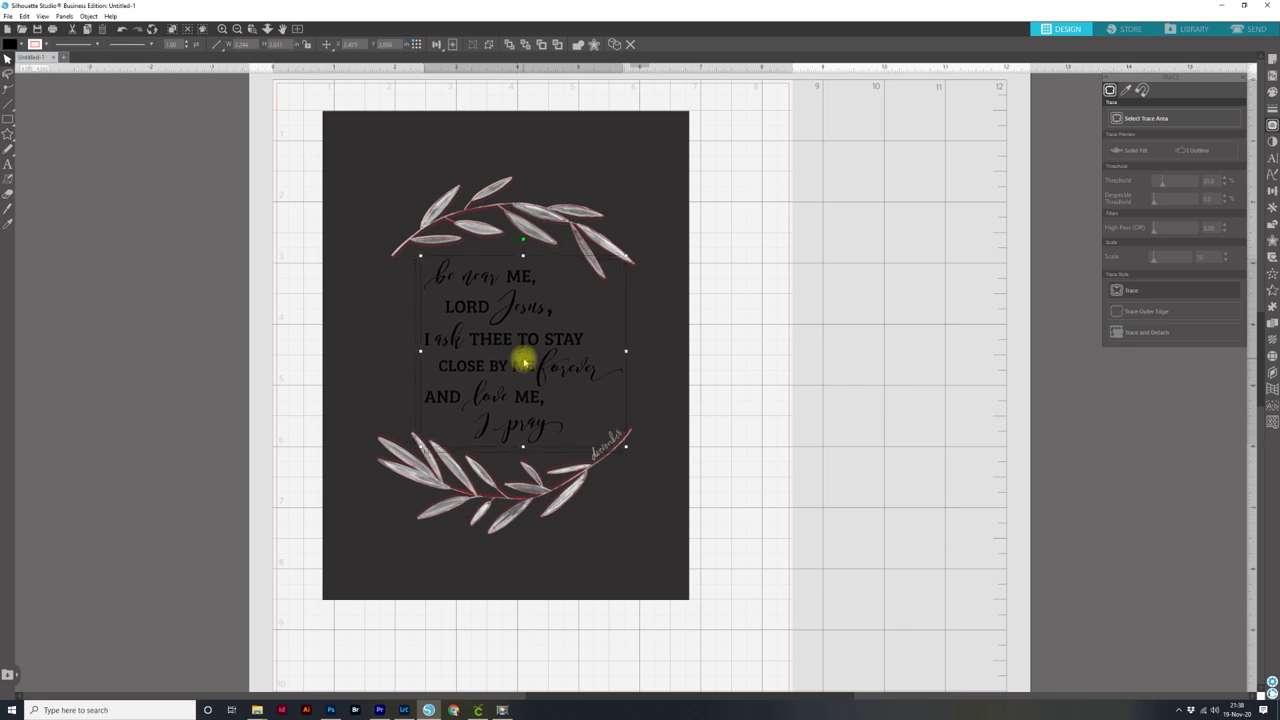
pyautogui.moveTo(524, 362); pyautogui.dragTo(523, 363)
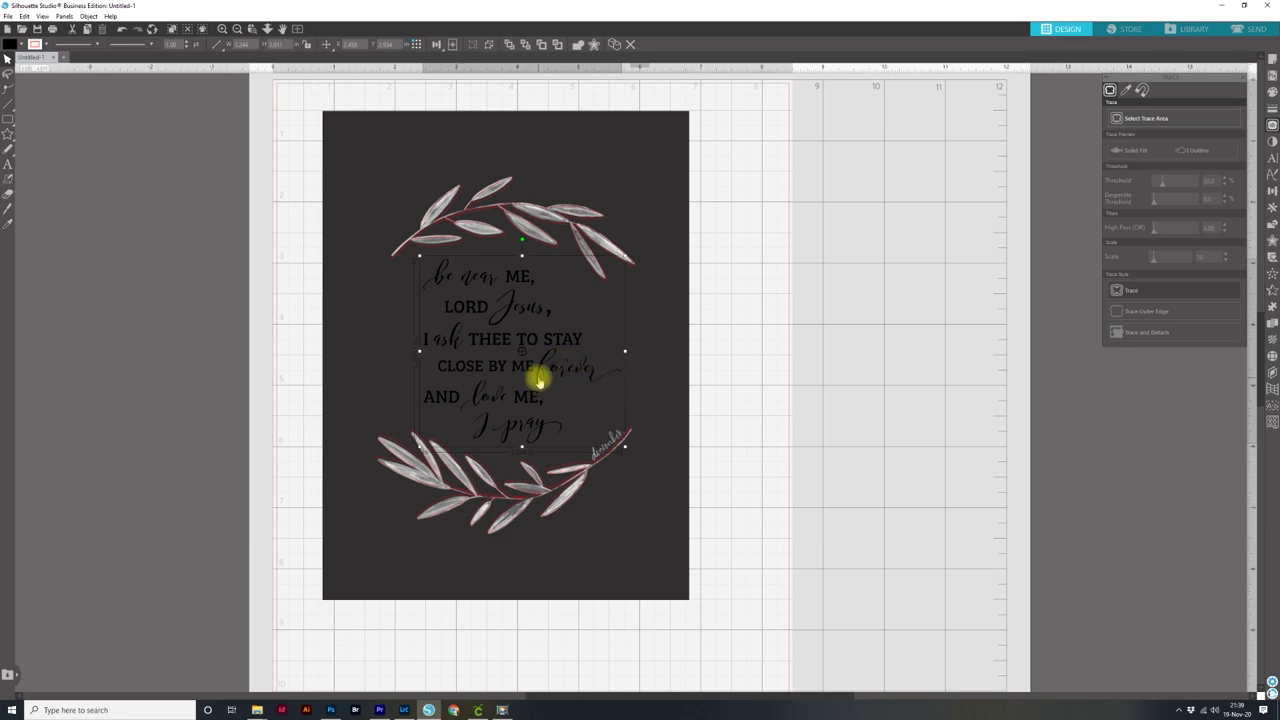
# Shift the wreath group slightly up and align the verse with it on their vertical middles, moving both a touch left
pyautogui.moveTo(590, 591)
pyautogui.mouseDown()
pyautogui.moveTo(428, 71)
pyautogui.moveTo(651, 480)
pyautogui.moveTo(594, 581)
pyautogui.mouseUp()
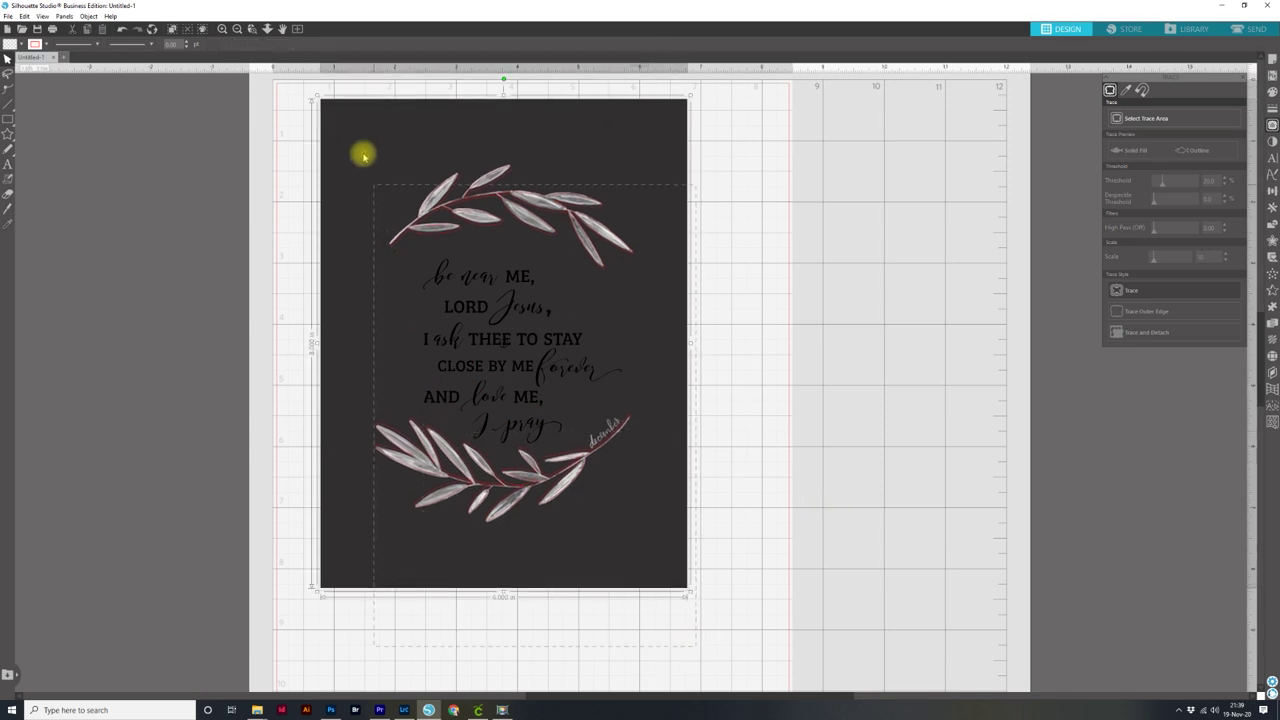
pyautogui.click(508, 362)
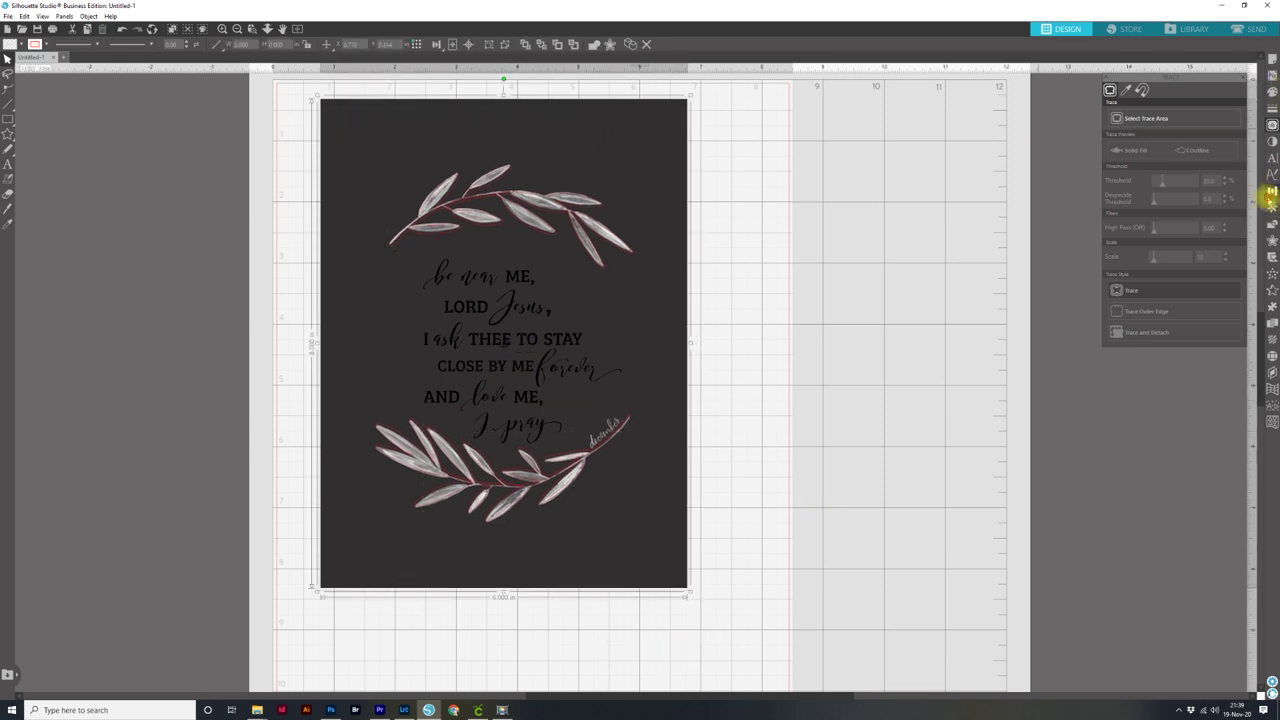
pyautogui.click(1271, 190)
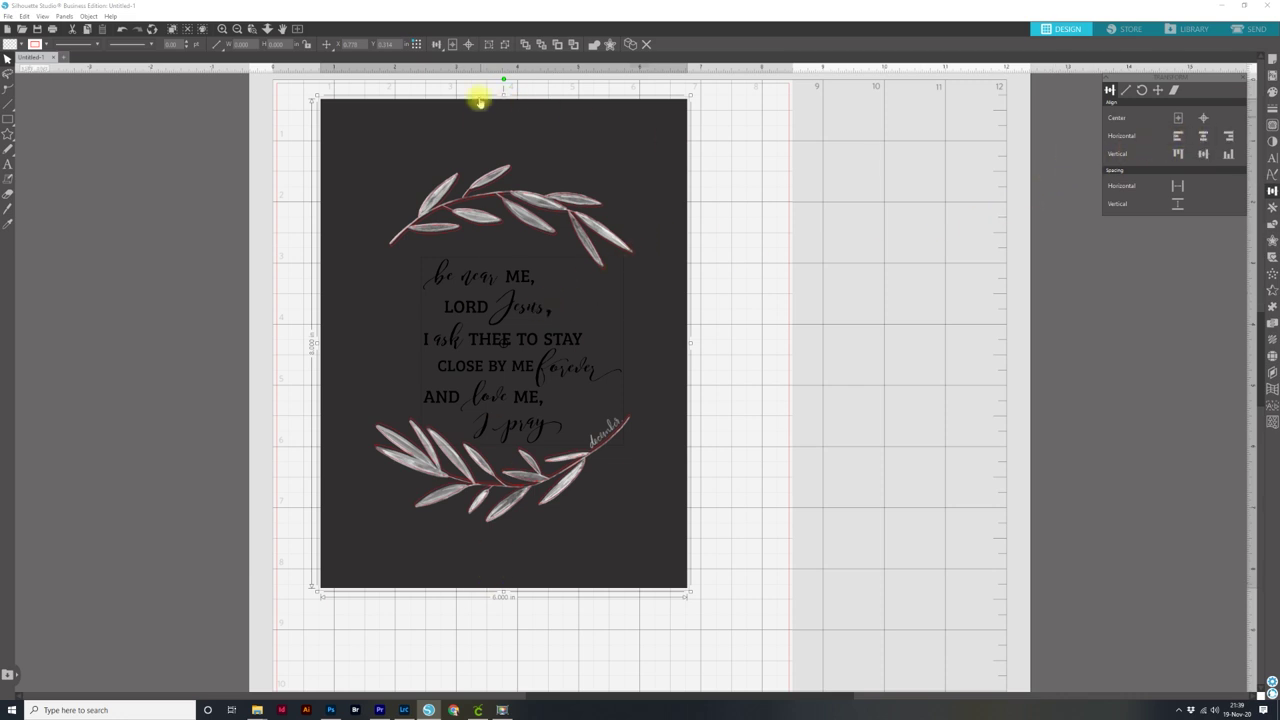
pyautogui.click(1204, 154)
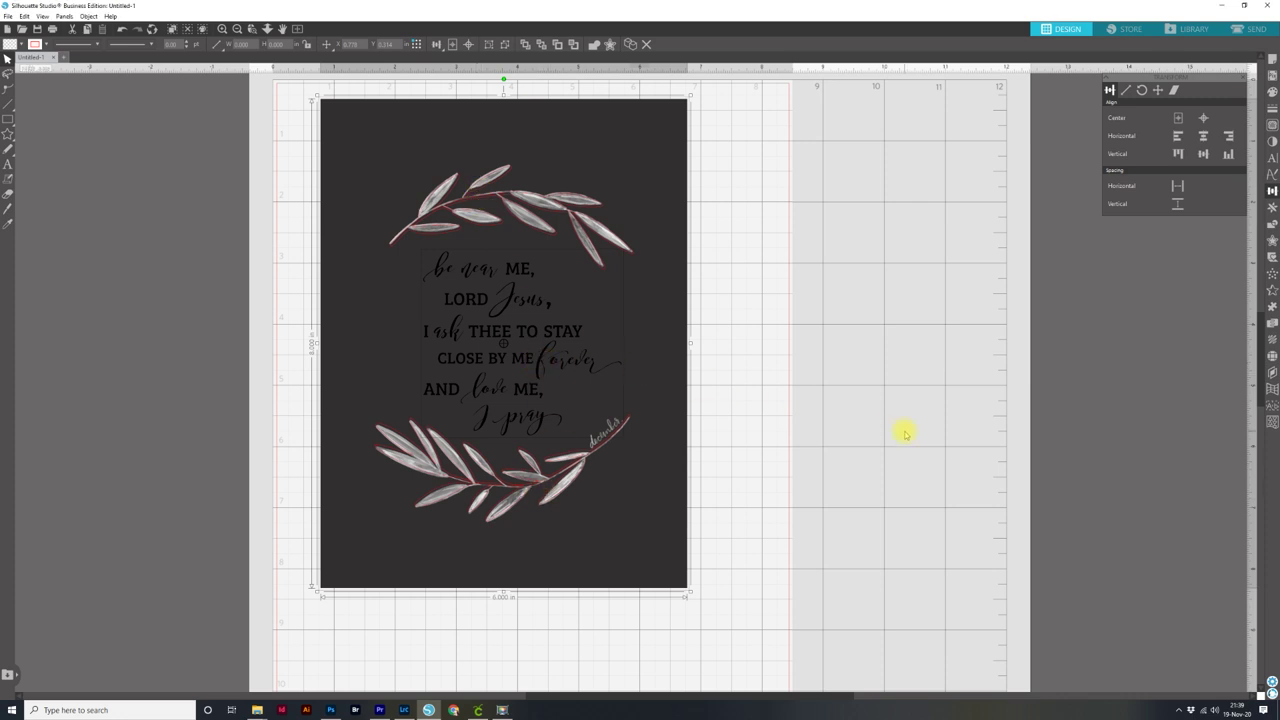
pyautogui.press('Left')
pyautogui.click(785, 322)
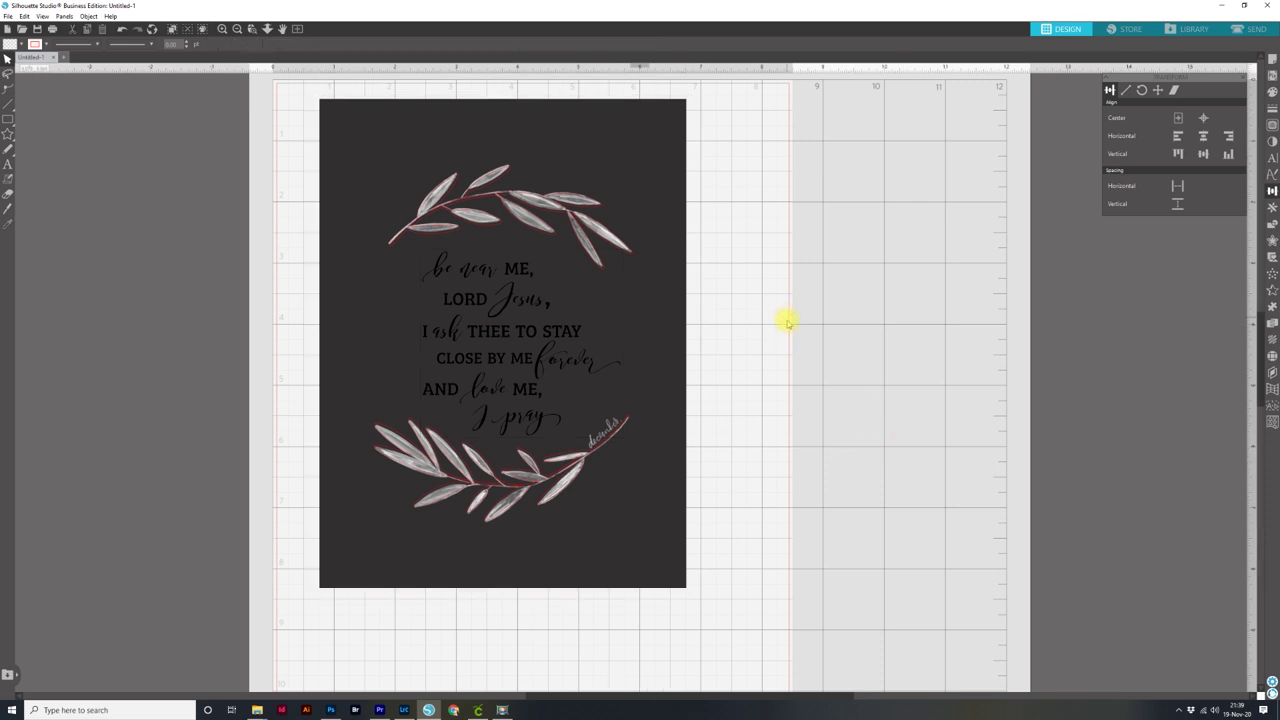
# Nudge the verse text alone slightly left to balance it inside the wreath
pyautogui.click(536, 335)
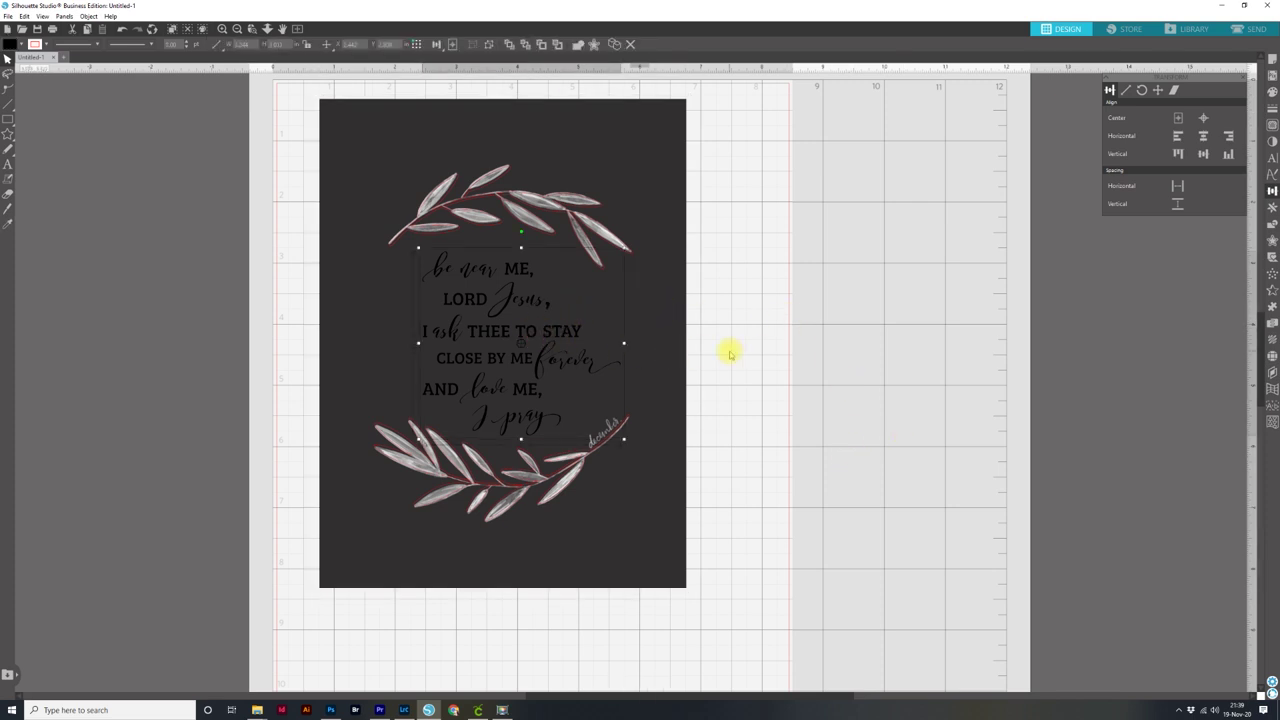
pyautogui.press('Left')
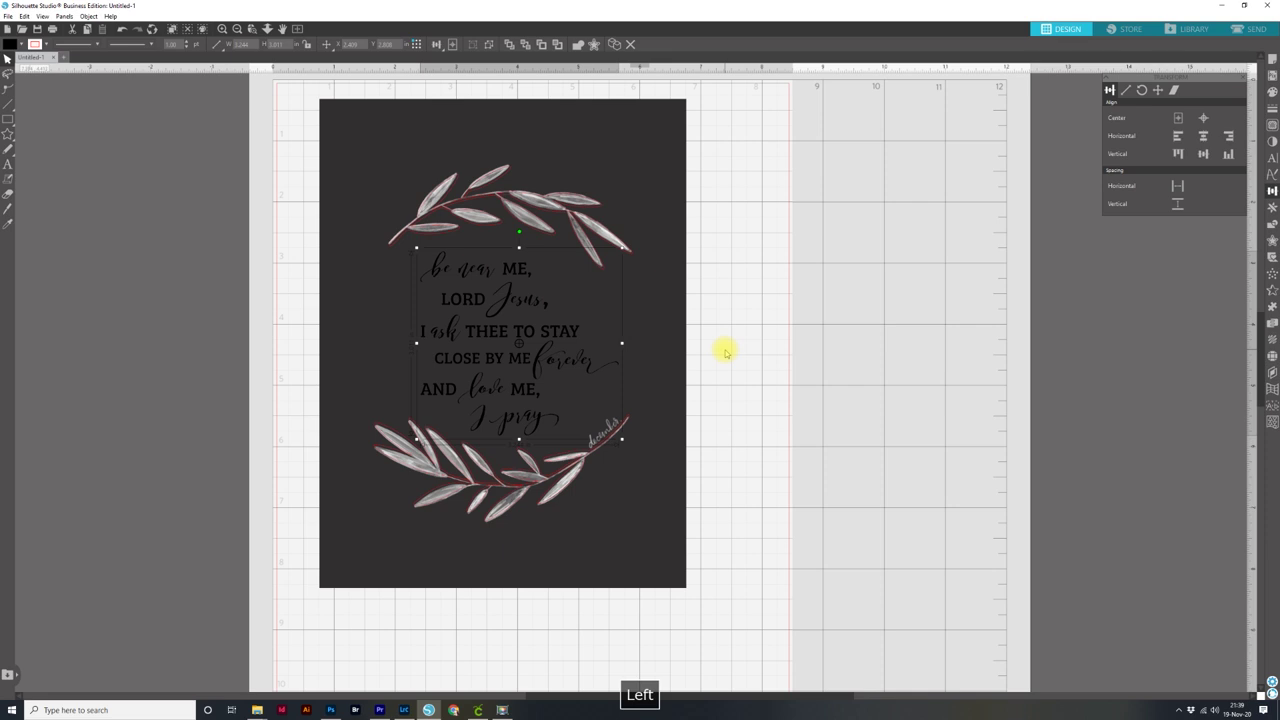
pyautogui.press('Left')
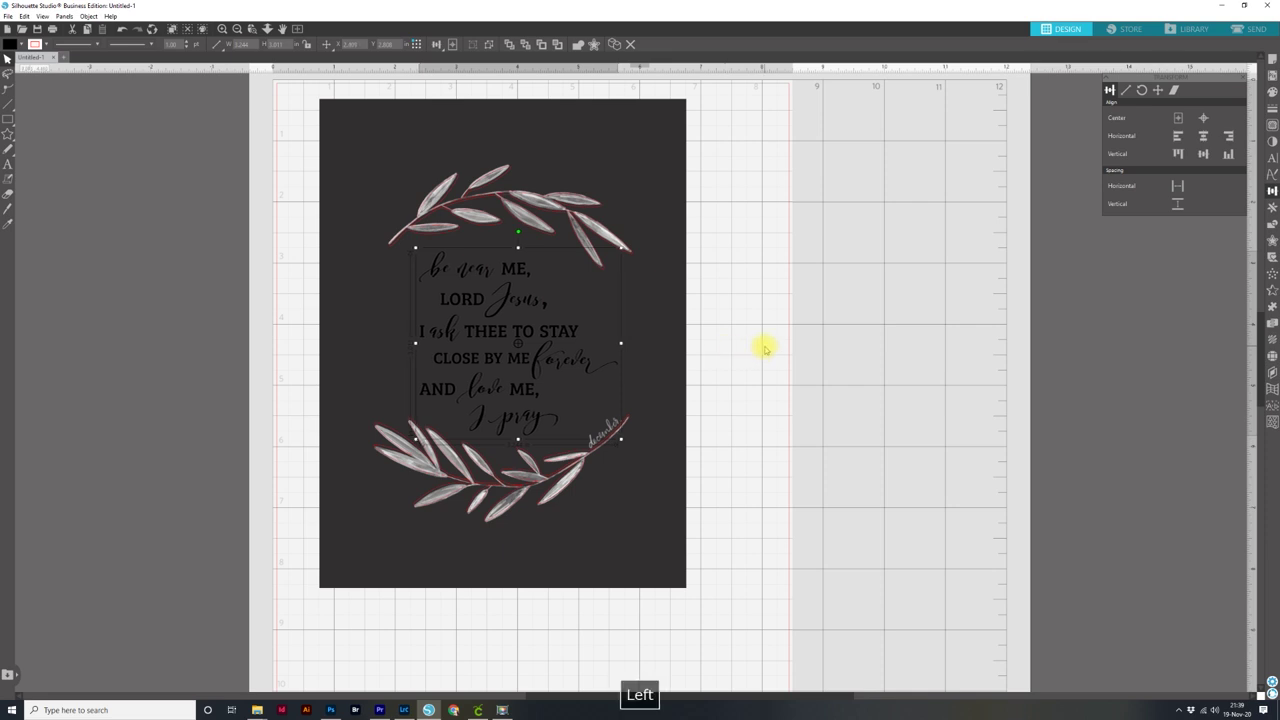
pyautogui.press('Right')
pyautogui.press('Right')
pyautogui.press('Right')
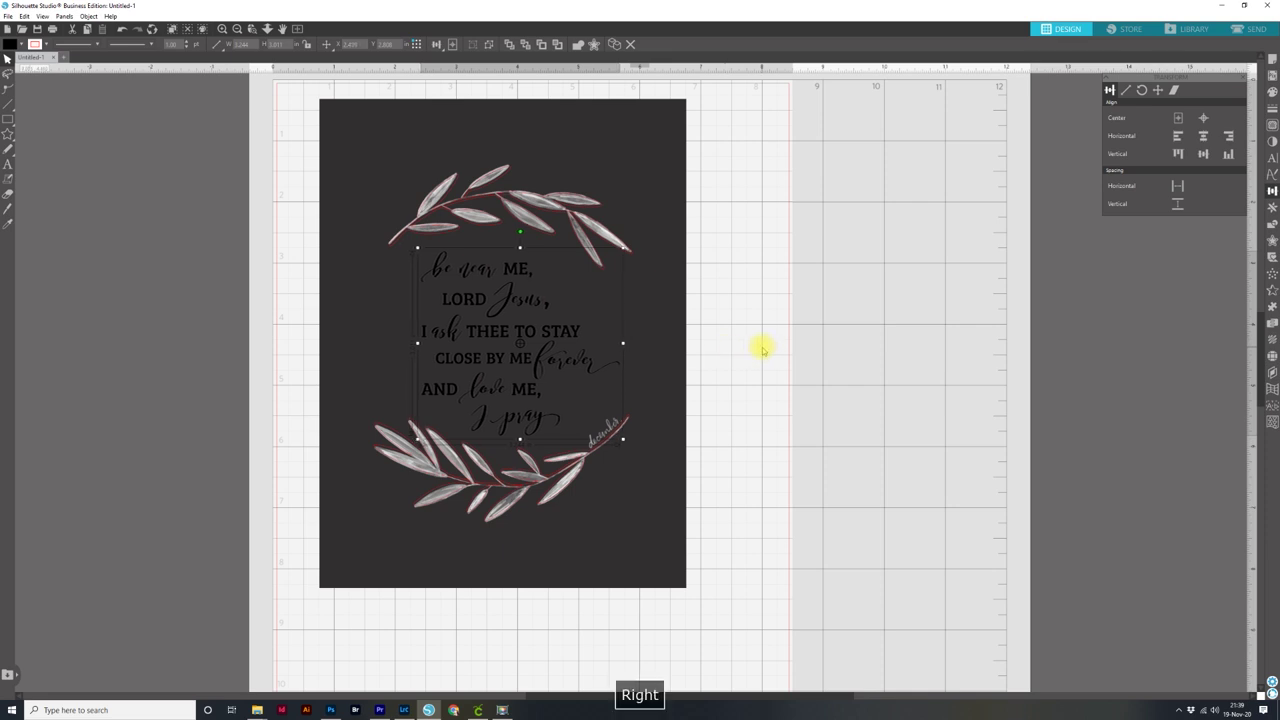
pyautogui.press('Left')
pyautogui.click(776, 360)
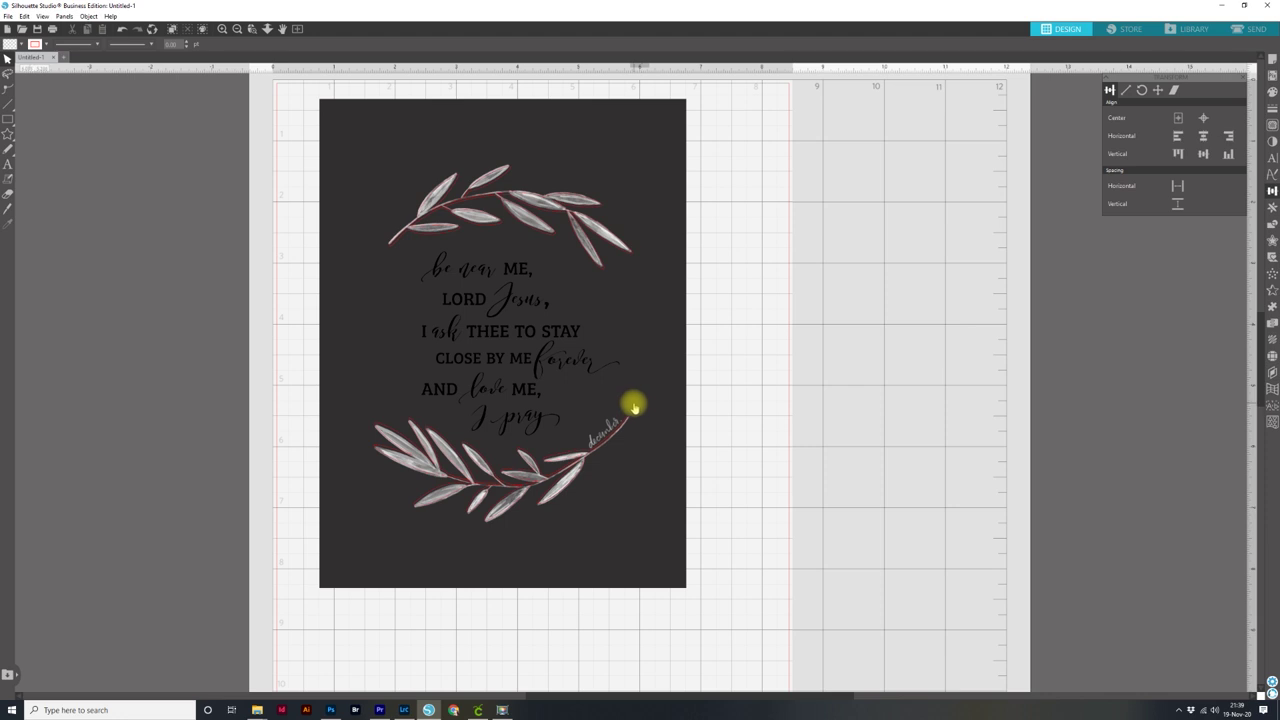
# Set the verse text's line color to red
pyautogui.click(567, 363)
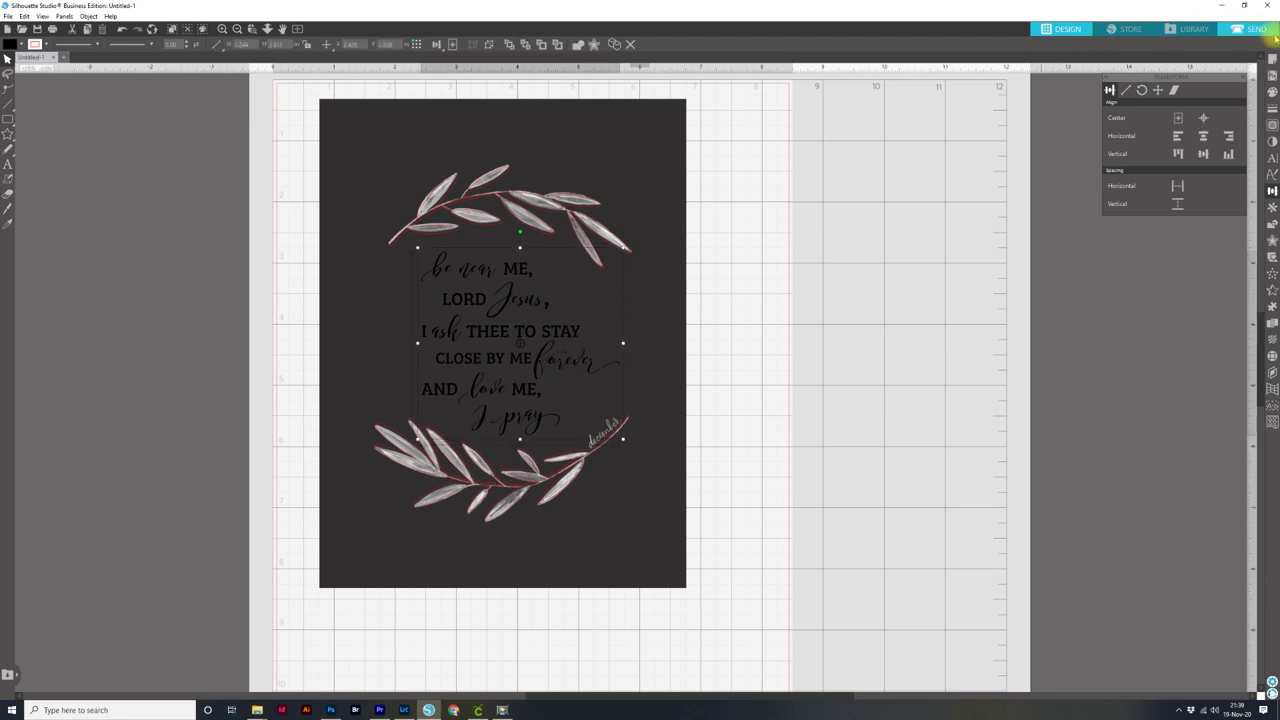
pyautogui.click(1272, 106)
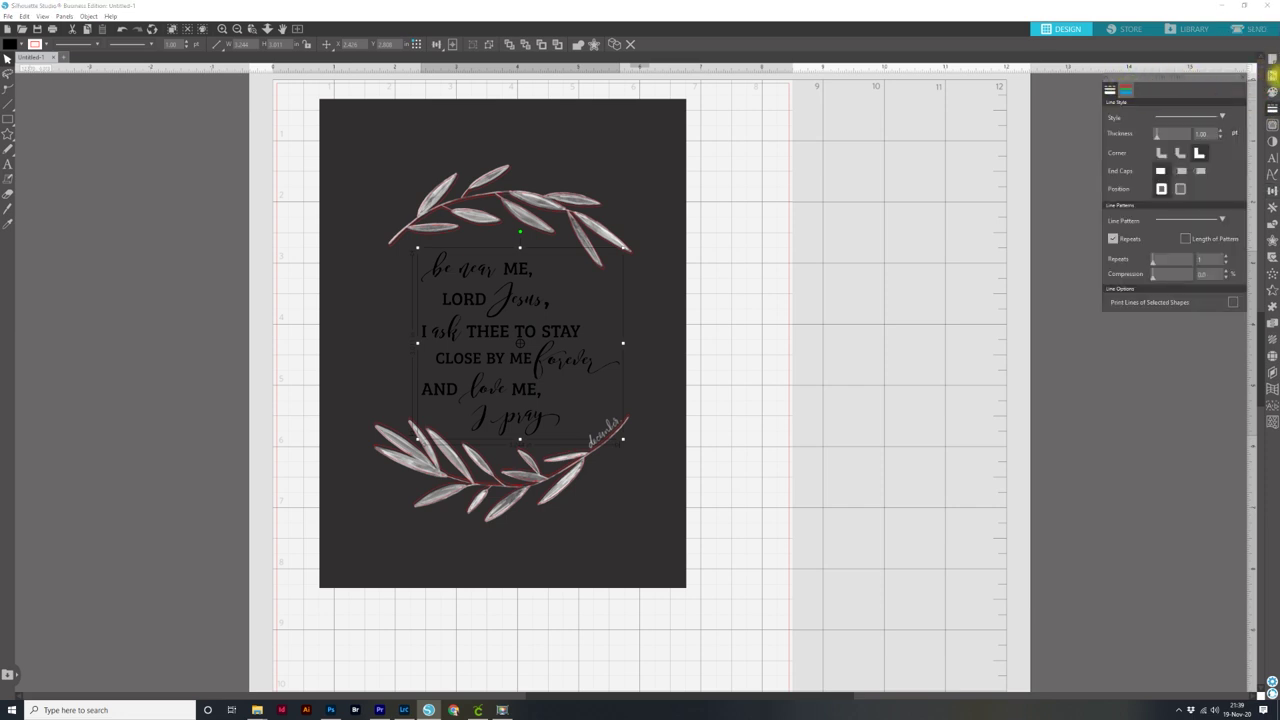
pyautogui.click(1127, 90)
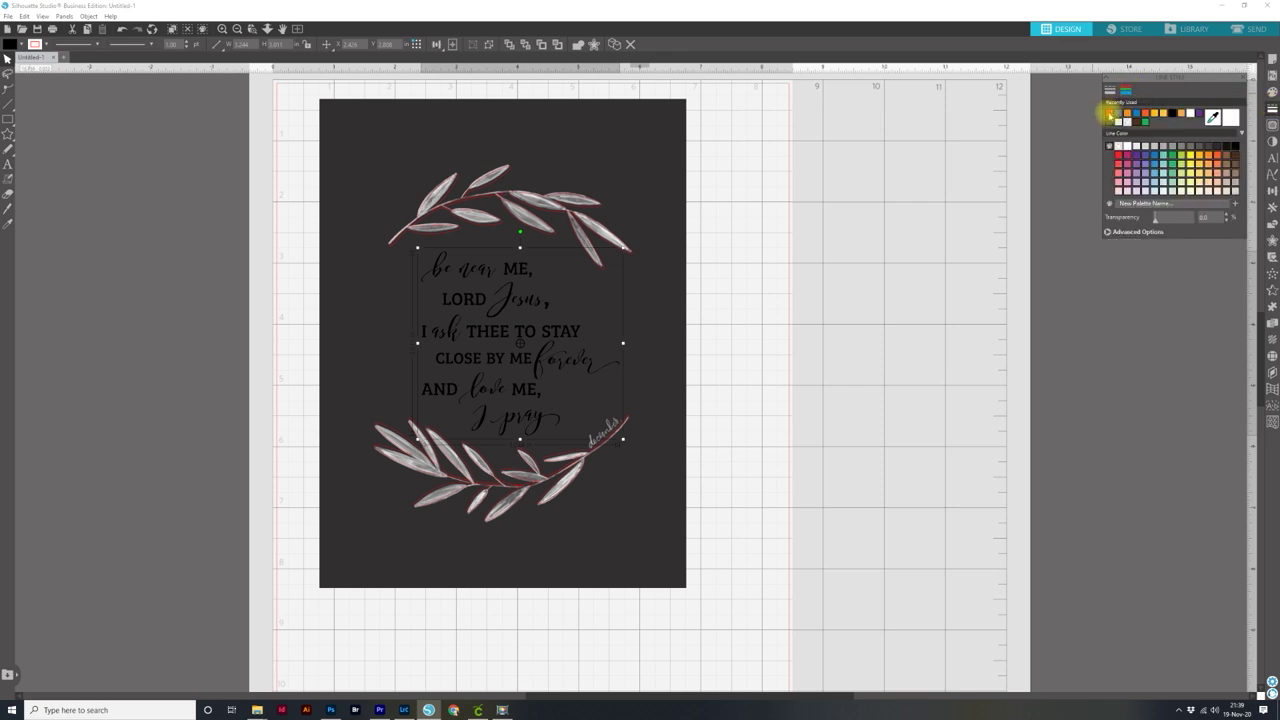
pyautogui.click(1110, 114)
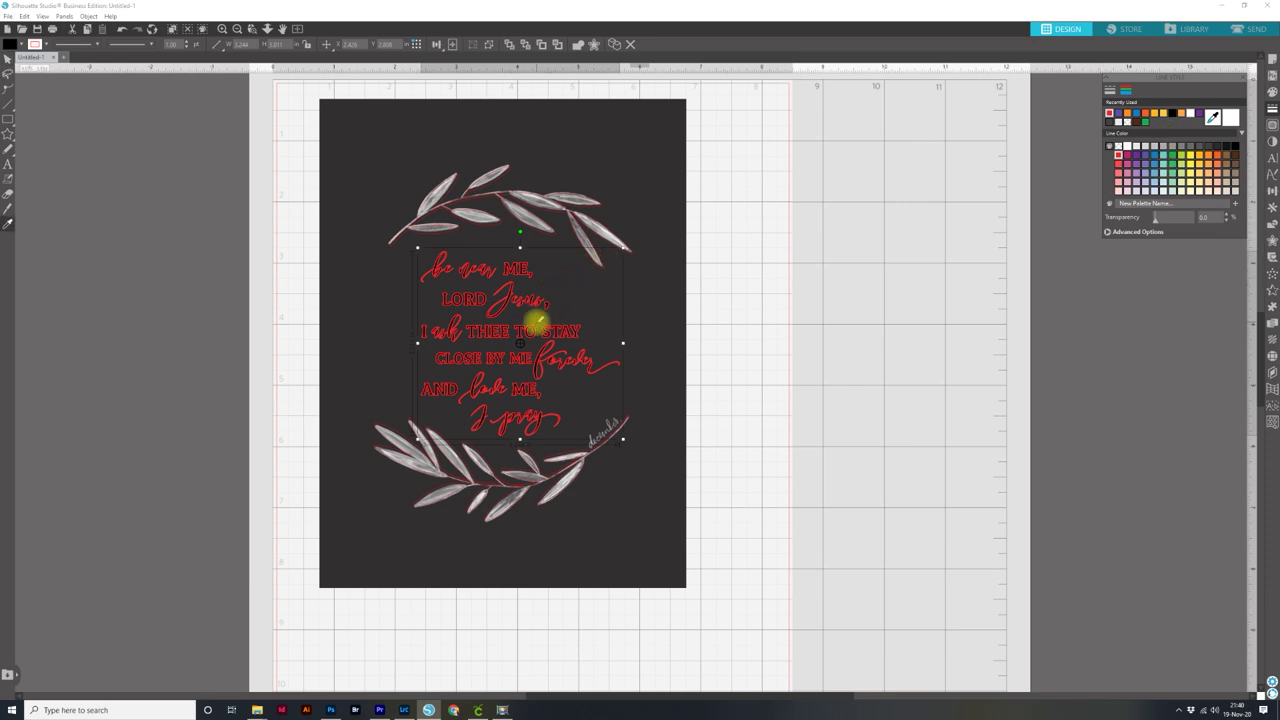
# Fill the verse lettering with the spiral line effect at a spacing of 0.005 in
pyautogui.hotkey('ctrl', '+')
pyautogui.hotkey('ctrl', '+')
pyautogui.press('space')
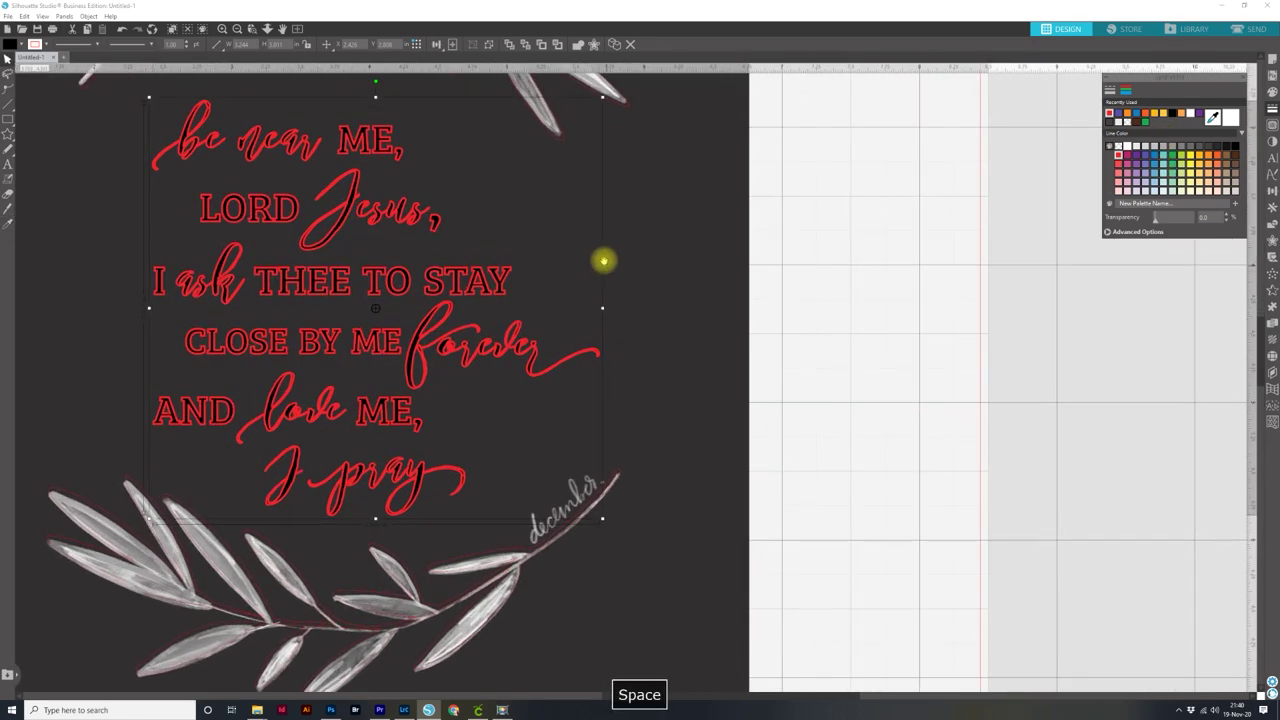
pyautogui.moveTo(604, 261); pyautogui.dragTo(766, 286)
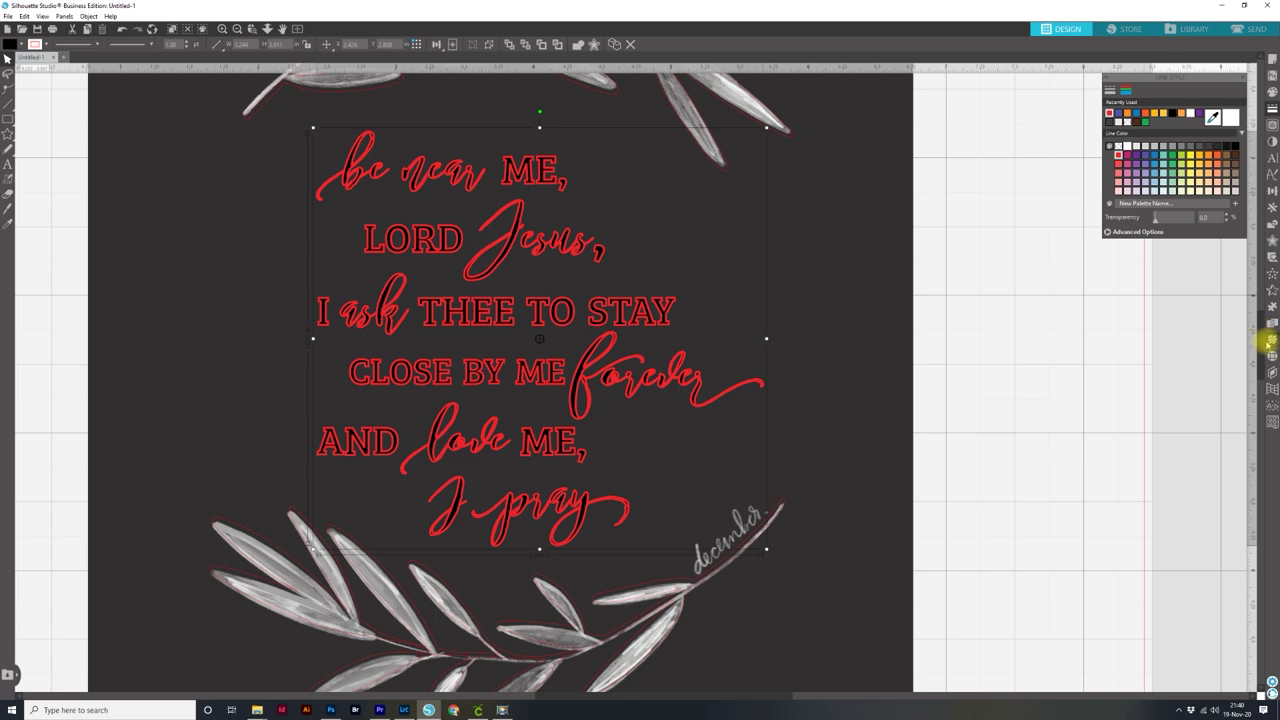
pyautogui.click(1270, 341)
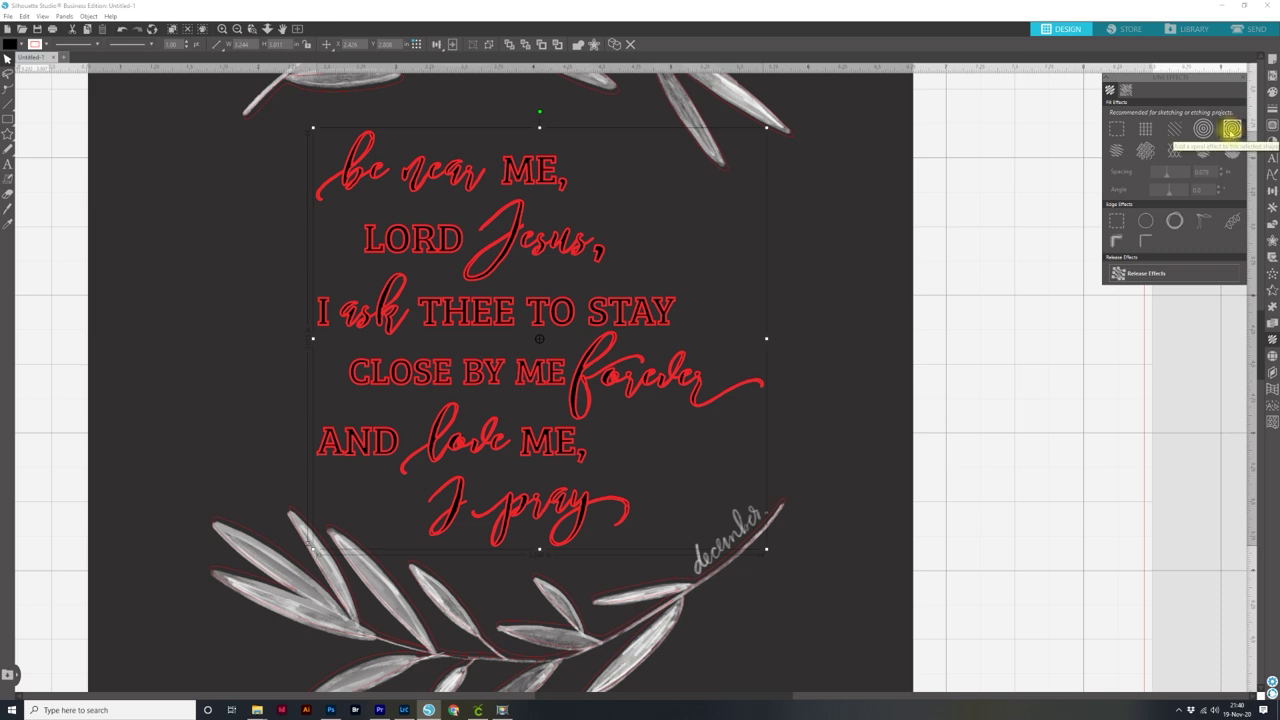
pyautogui.click(1231, 128)
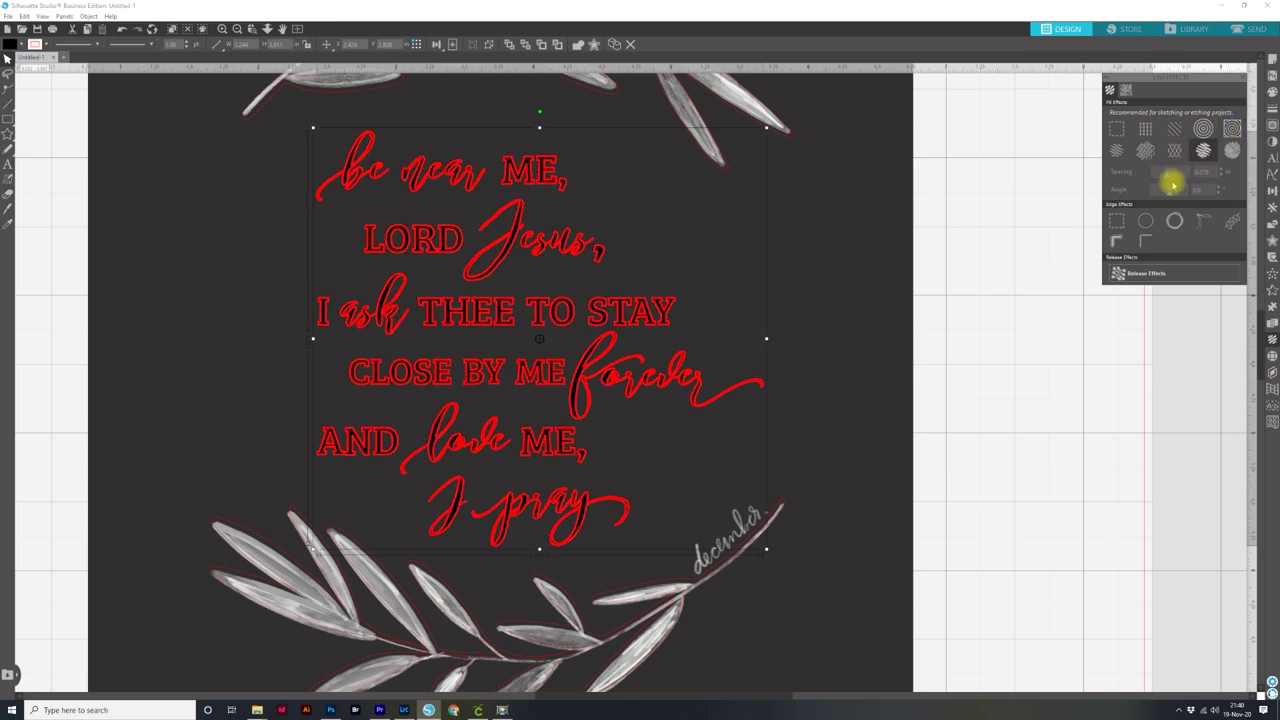
pyautogui.click(1163, 180)
pyautogui.moveTo(1163, 180); pyautogui.dragTo(1166, 176)
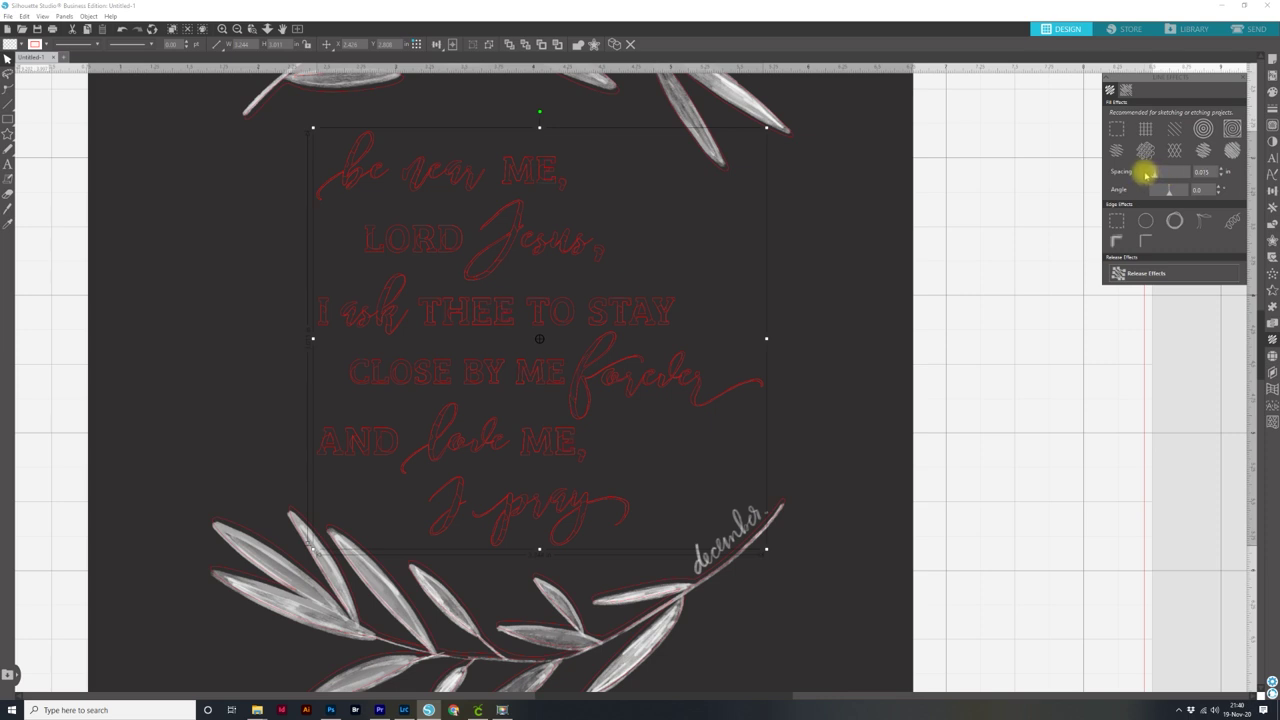
pyautogui.moveTo(1135, 175); pyautogui.dragTo(1111, 174)
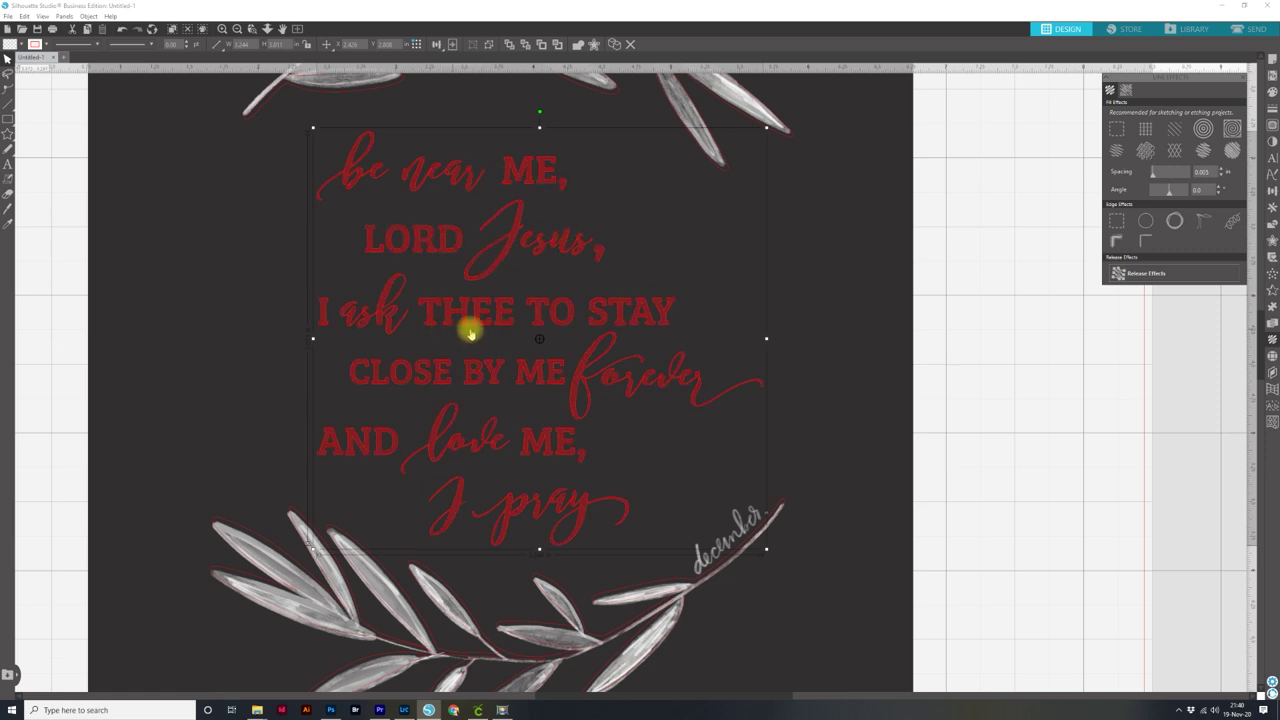
# Examine the sketch fill lines inside the verse lettering up close, especially around the words "forever" and "love ME"
pyautogui.hotkey('ctrl', '=')
pyautogui.hotkey('ctrl', '=')
pyautogui.hotkey('ctrl', '=')
pyautogui.hotkey('ctrl', '=')
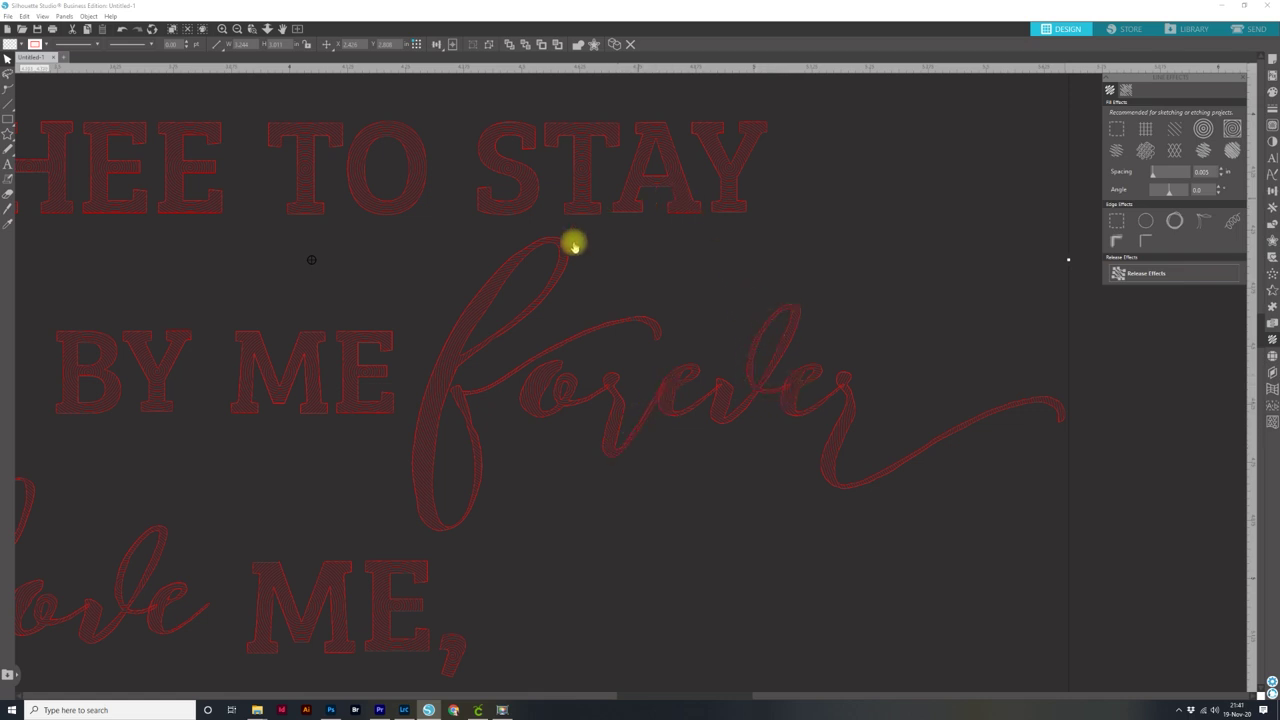
pyautogui.press('space')
pyautogui.moveTo(531, 443); pyautogui.dragTo(743, 343)
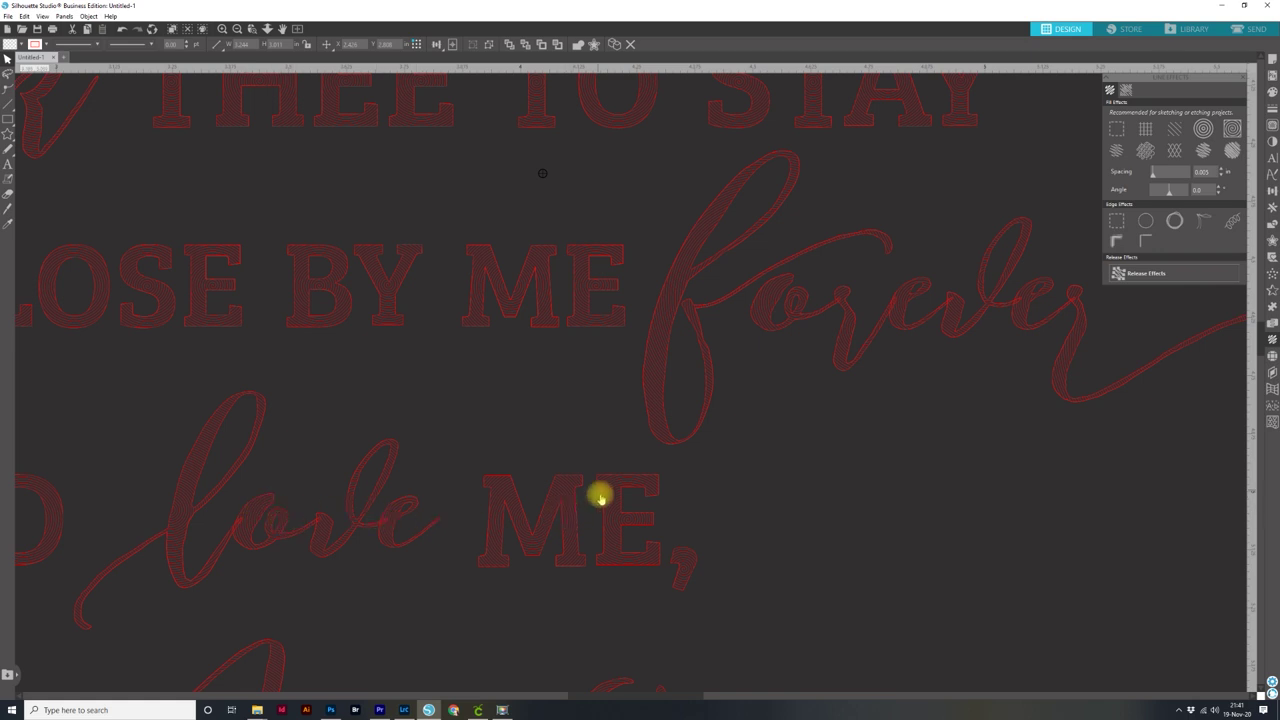
pyautogui.hotkey('ctrl', '-')
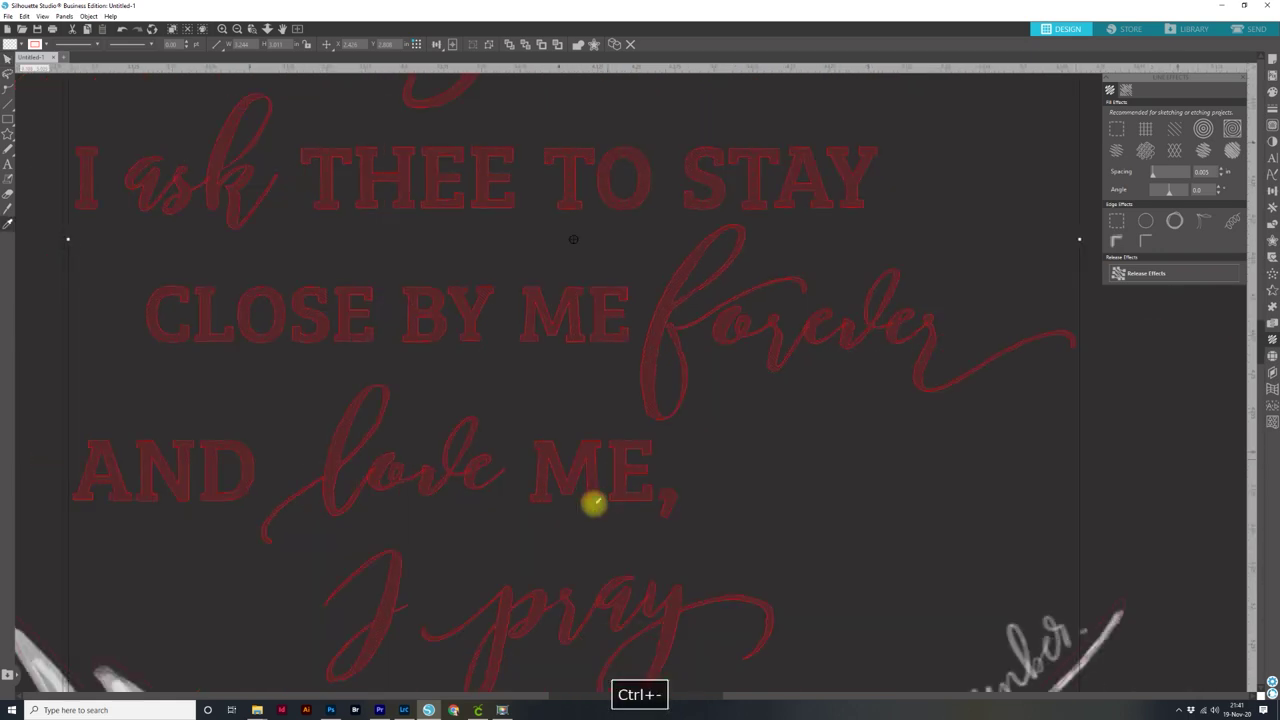
pyautogui.hotkey('ctrl', '-')
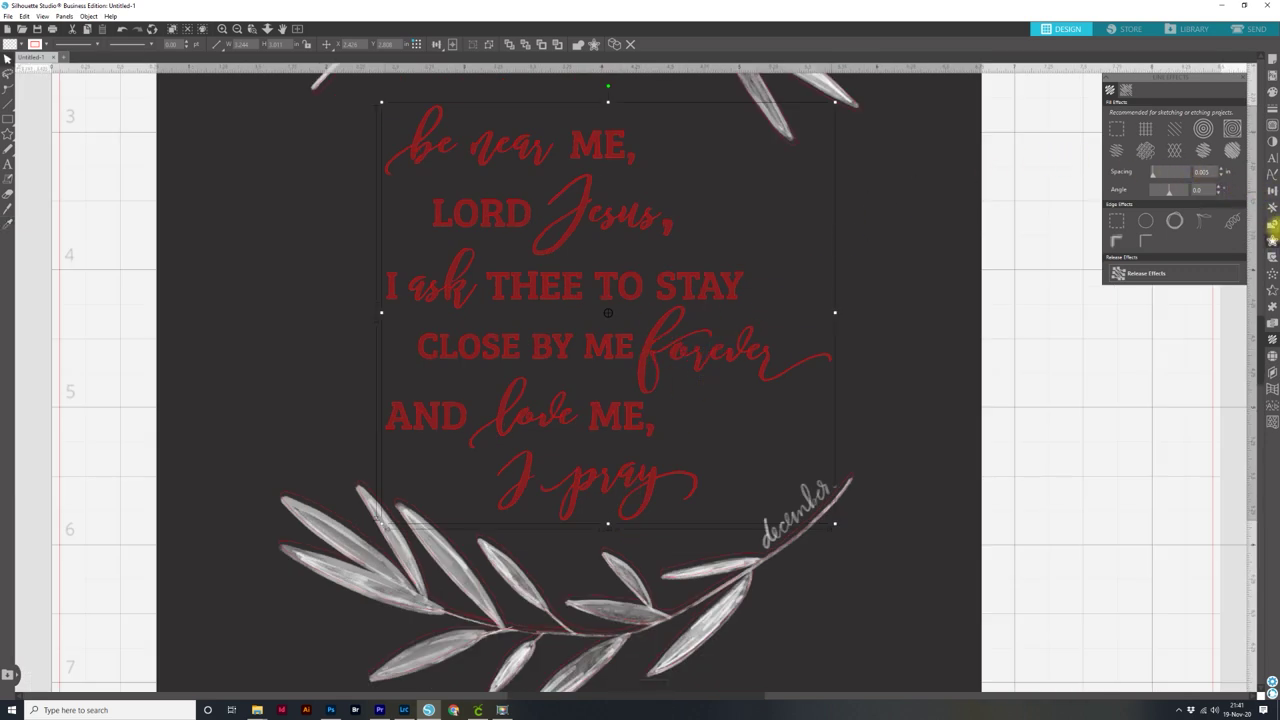
# Weld the line-filled verse lettering together
pyautogui.click(1273, 226)
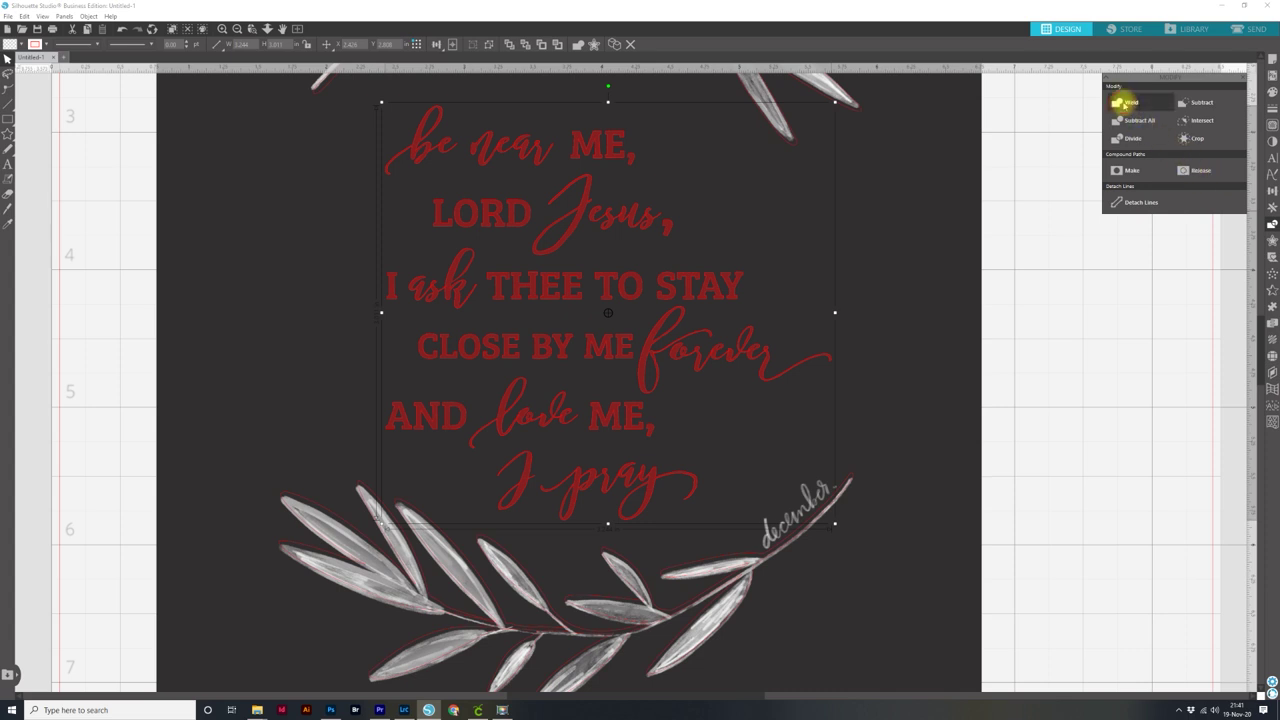
pyautogui.click(1125, 103)
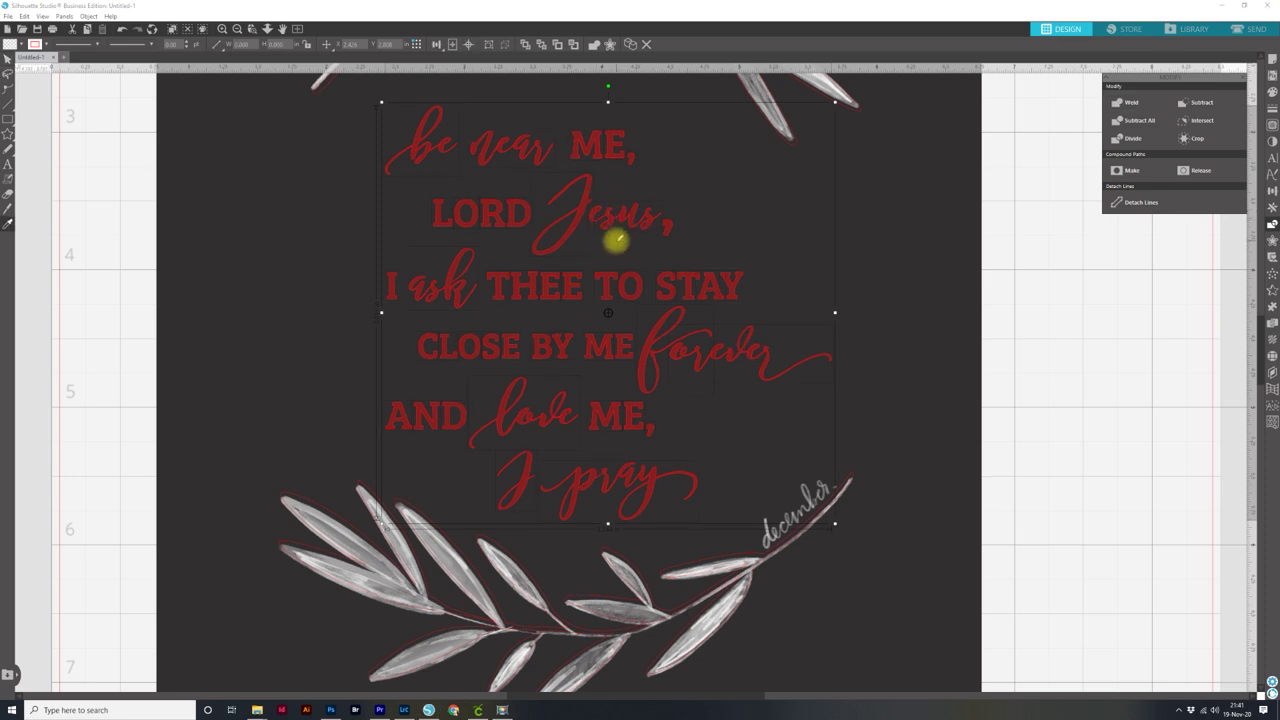
pyautogui.hotkey('ctrl', '=')
pyautogui.hotkey('ctrl', '=')
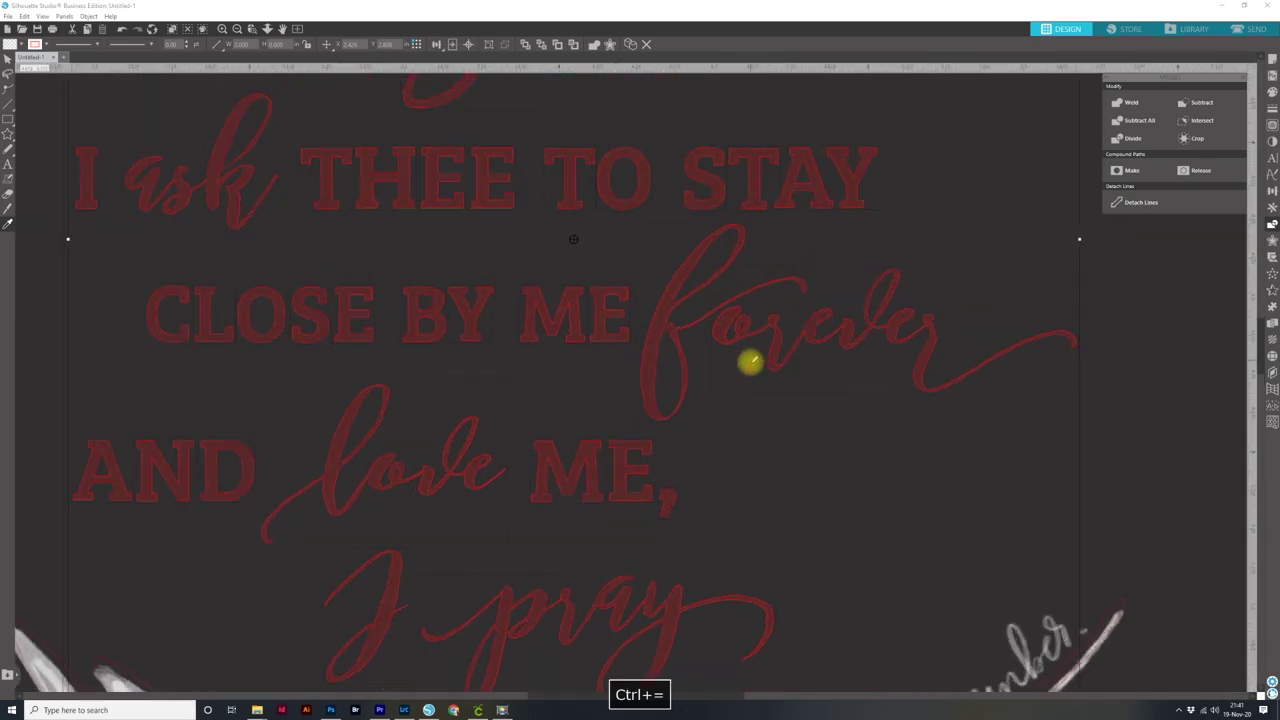
# Group all the separate line-filled letters of the verse into one object
pyautogui.hotkey('ctrl', '=')
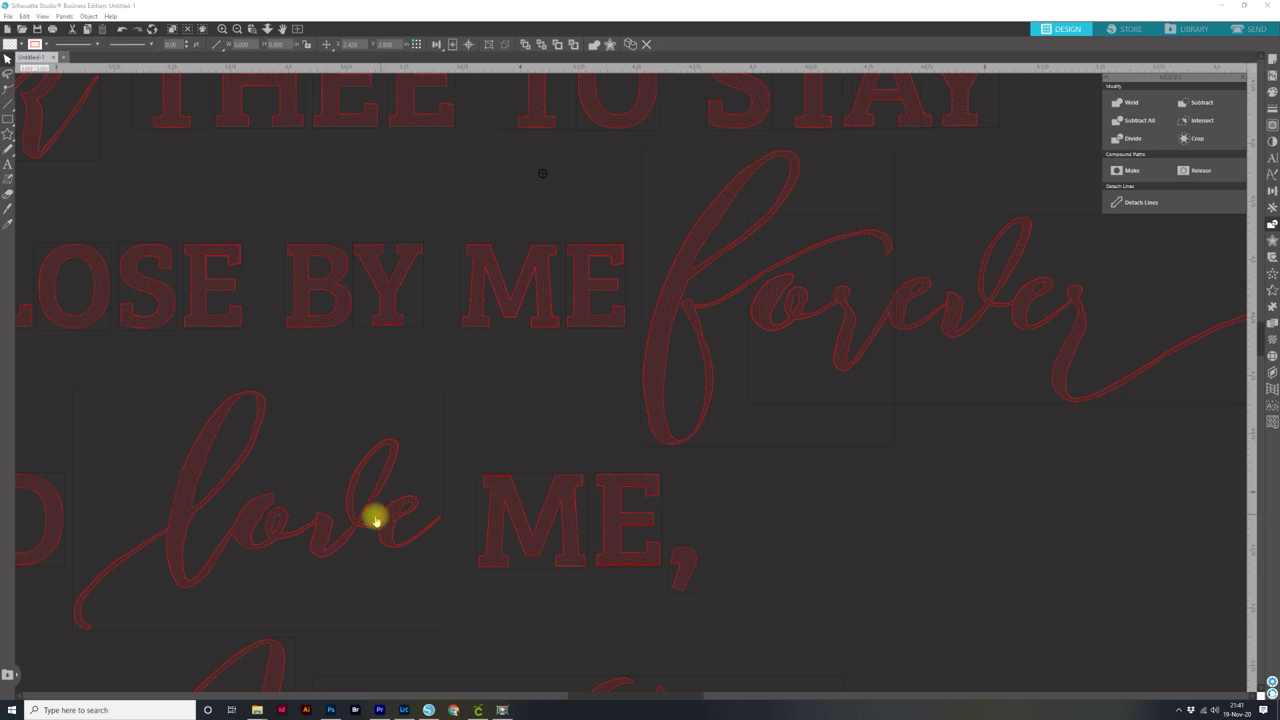
pyautogui.hotkey('ctrl', '-')
pyautogui.hotkey('ctrl', '-')
pyautogui.hotkey('ctrl', '-')
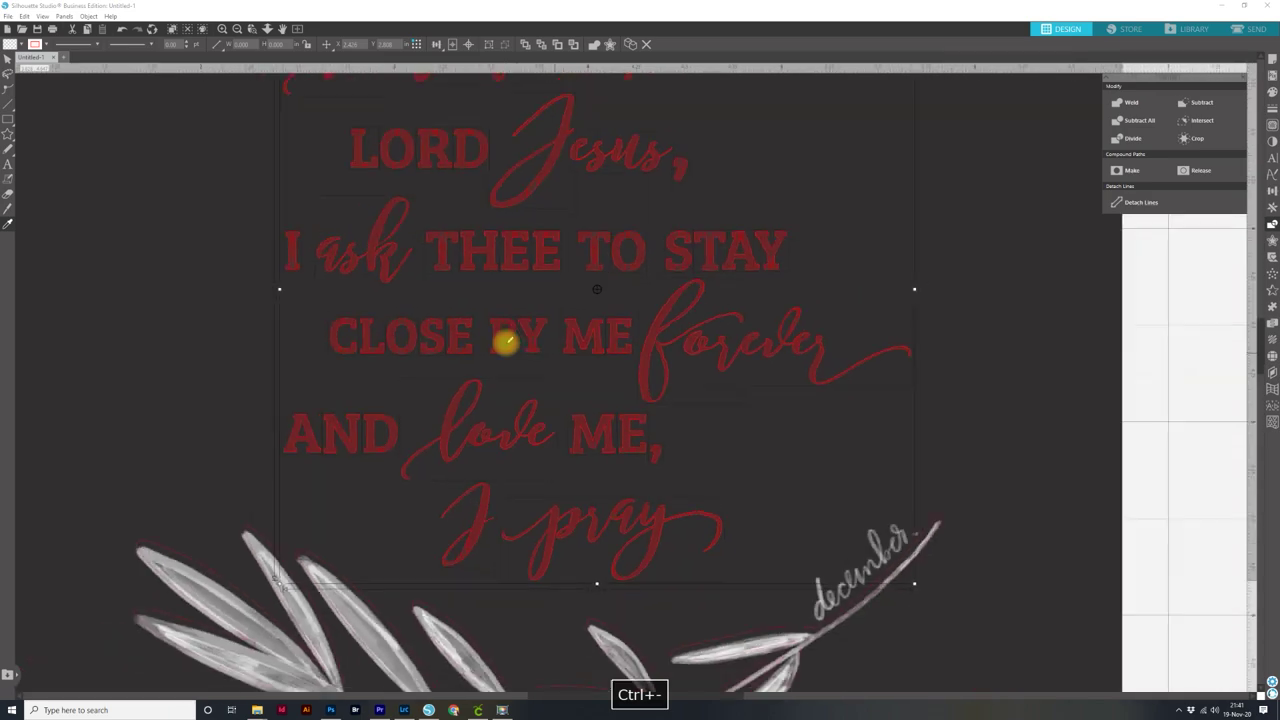
pyautogui.hotkey('ctrl', '-')
pyautogui.hotkey('ctrl', '-')
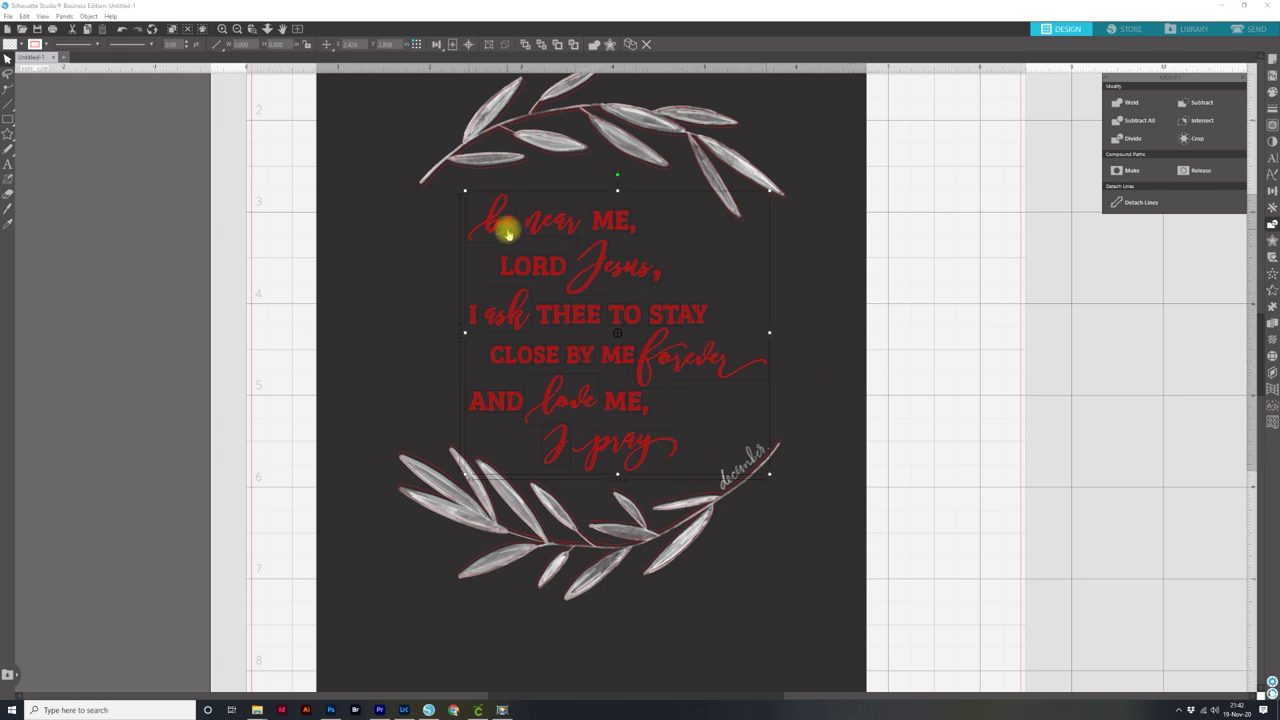
pyautogui.rightClick(711, 347)
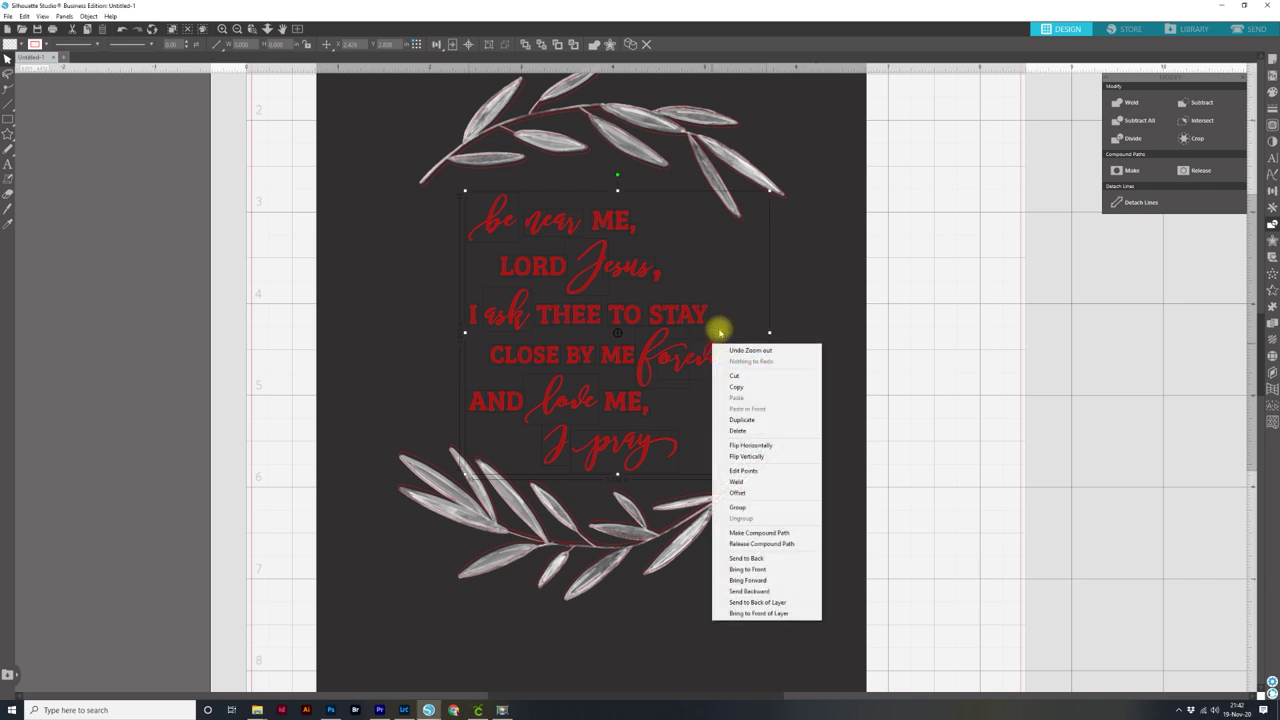
pyautogui.click(757, 507)
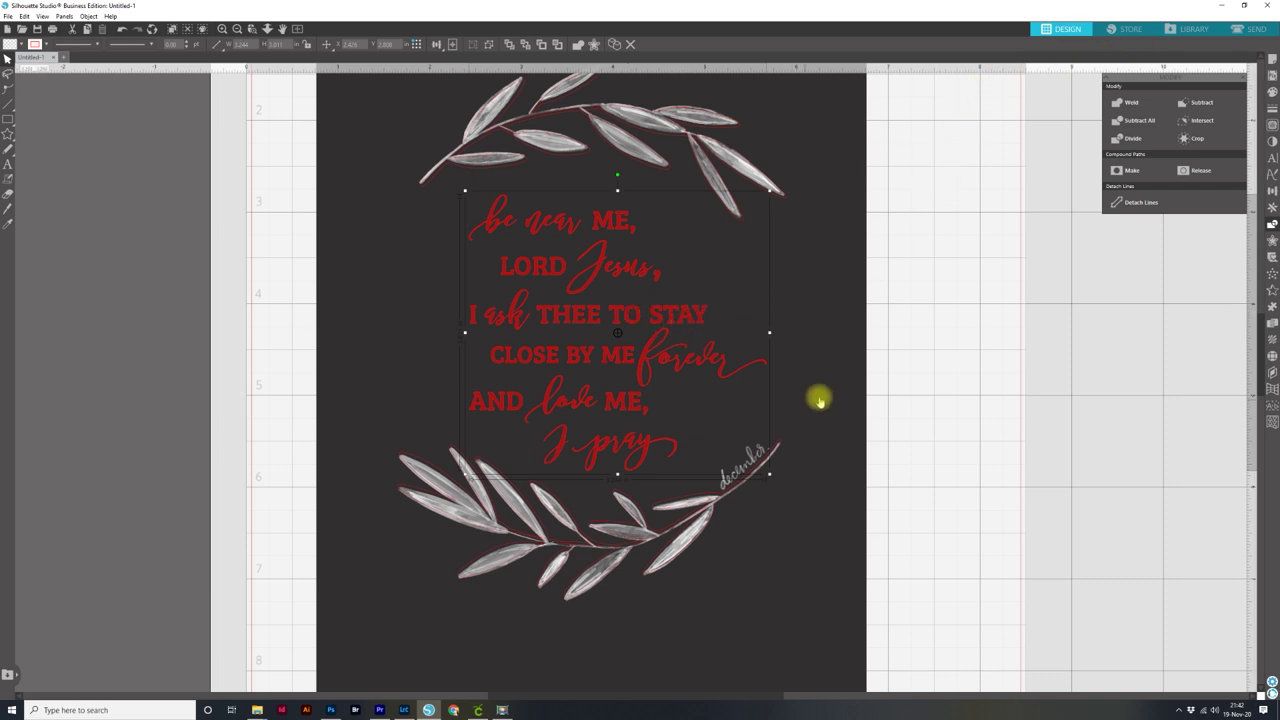
# Group the verse, both leaf branches and the dark card background together as one design
pyautogui.hotkey('ctrl', '-')
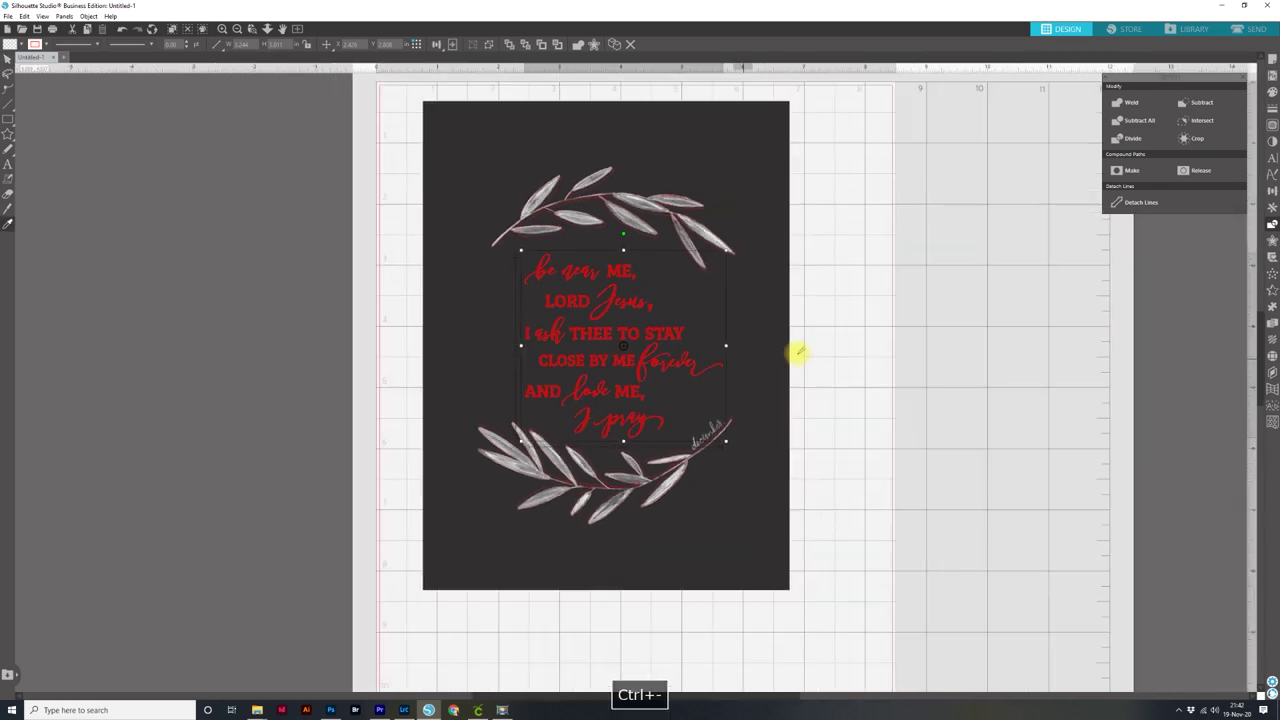
pyautogui.moveTo(847, 617); pyautogui.dragTo(380, 88)
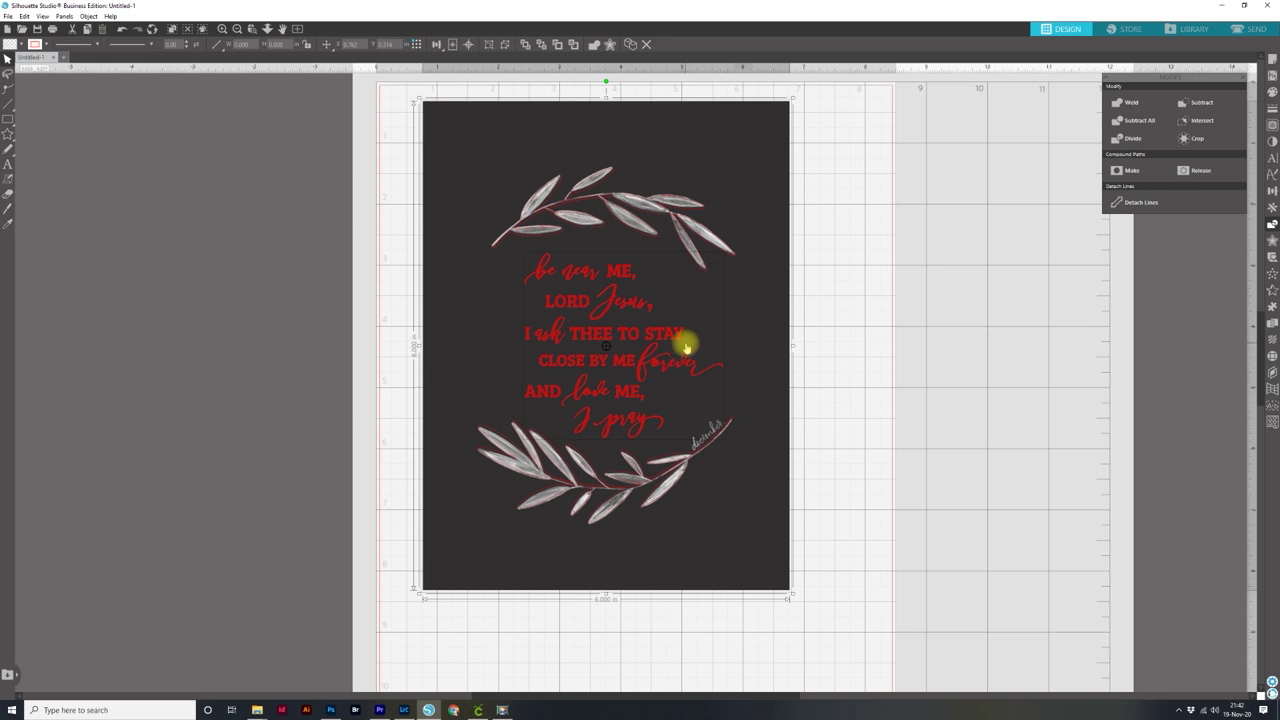
pyautogui.hotkey('ctrl', 'g')
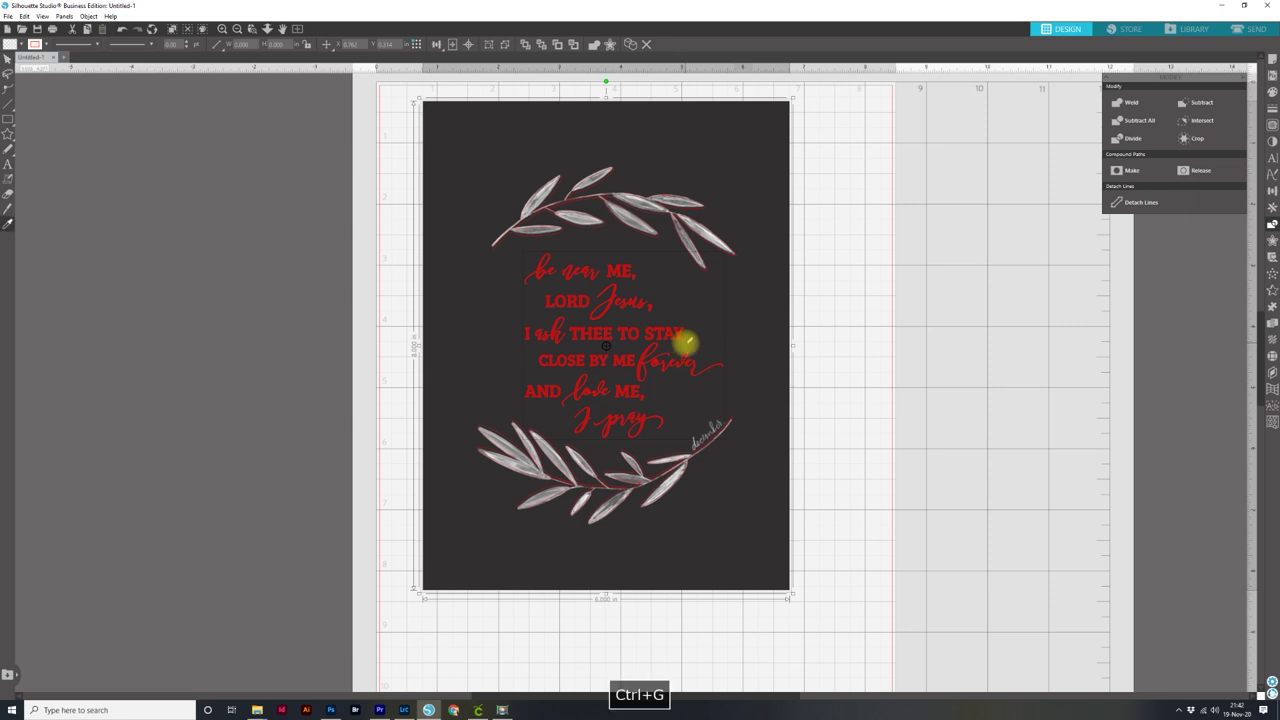
# Move the grouped card design across the mat so its upper-left corner sits about 2 in from the page's left and top edges
pyautogui.click(622, 337)
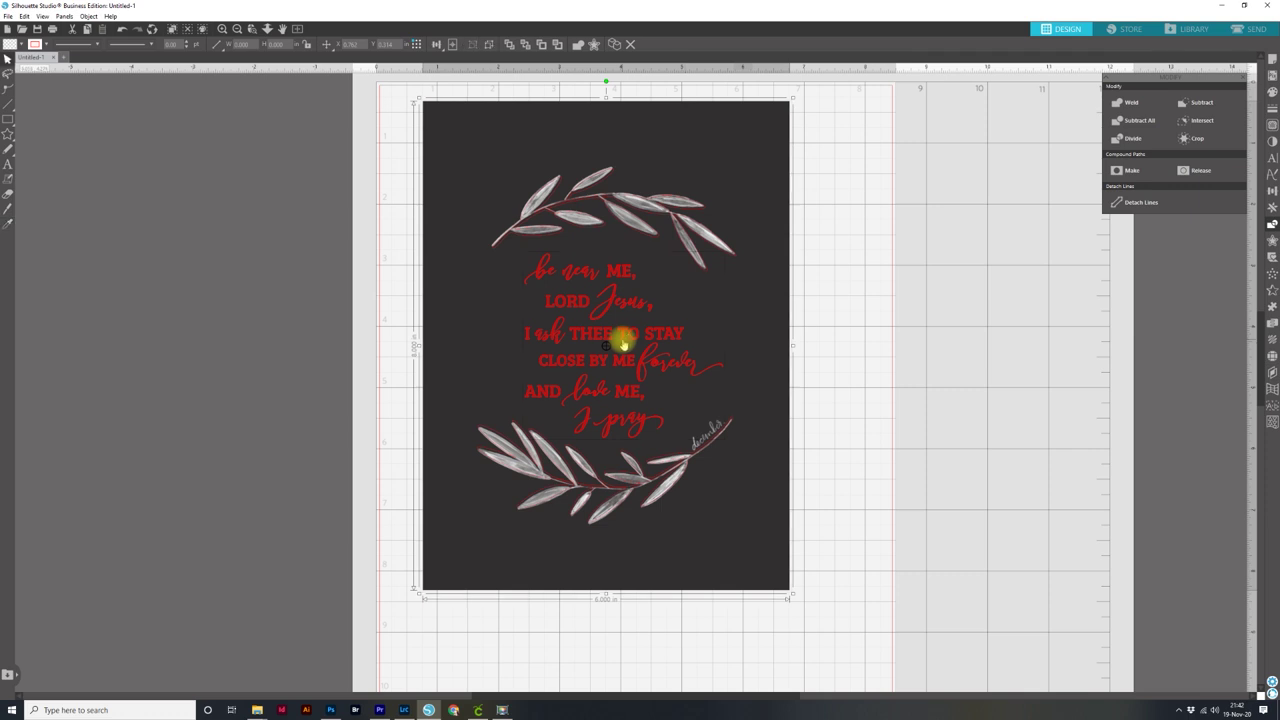
pyautogui.moveTo(622, 343); pyautogui.dragTo(728, 436)
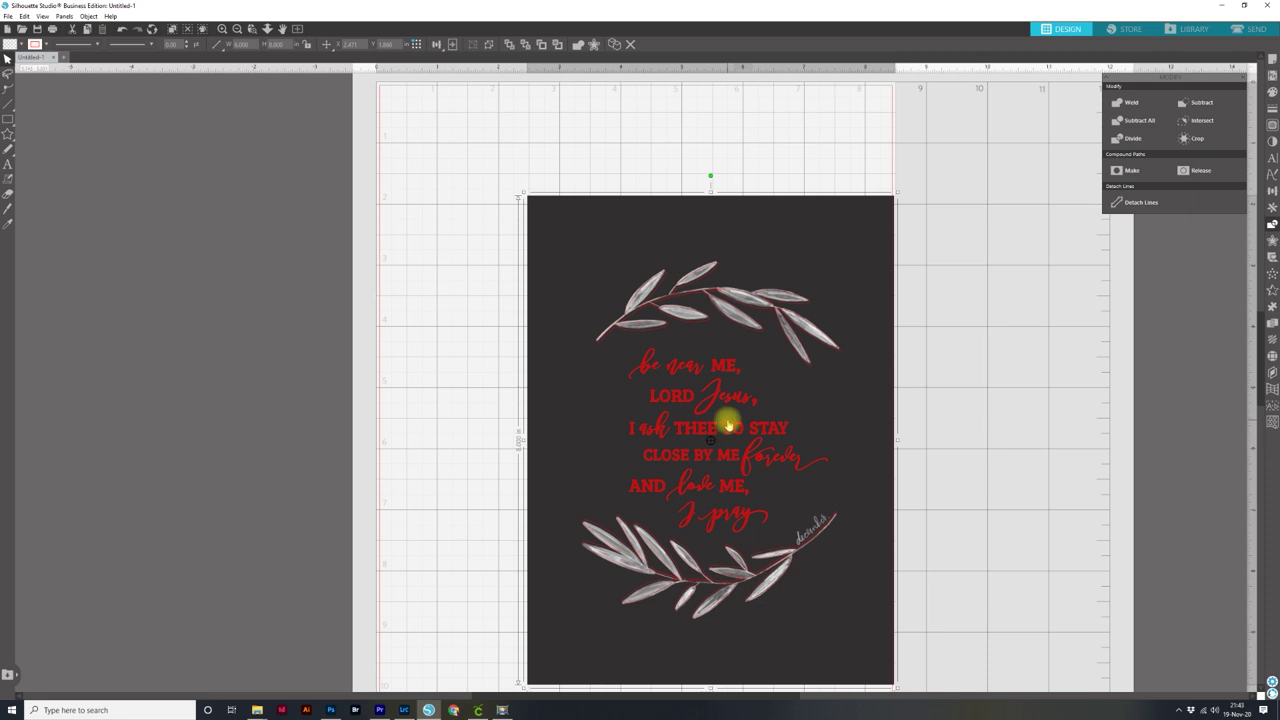
pyautogui.hotkey('ctrl', '-')
pyautogui.hotkey('ctrl', '-')
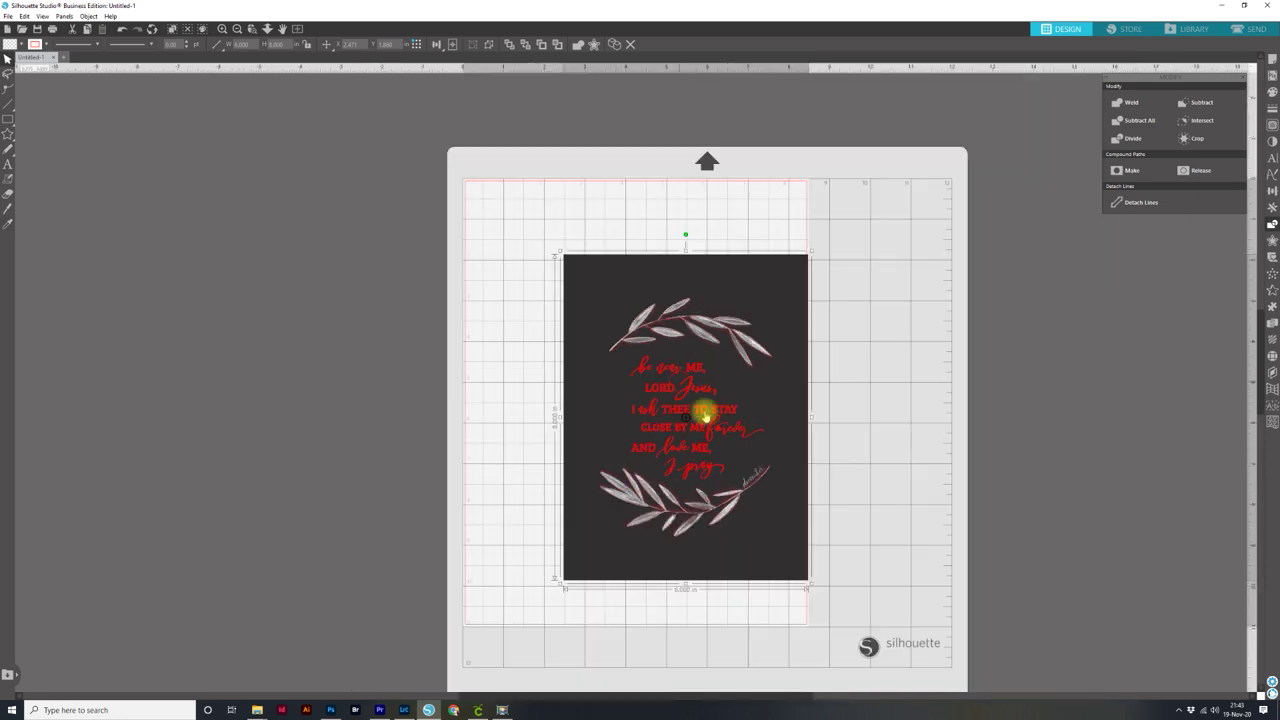
pyautogui.moveTo(697, 411)
pyautogui.mouseDown()
pyautogui.moveTo(808, 410)
pyautogui.moveTo(717, 400)
pyautogui.moveTo(694, 371)
pyautogui.moveTo(723, 366)
pyautogui.moveTo(721, 405)
pyautogui.mouseUp()
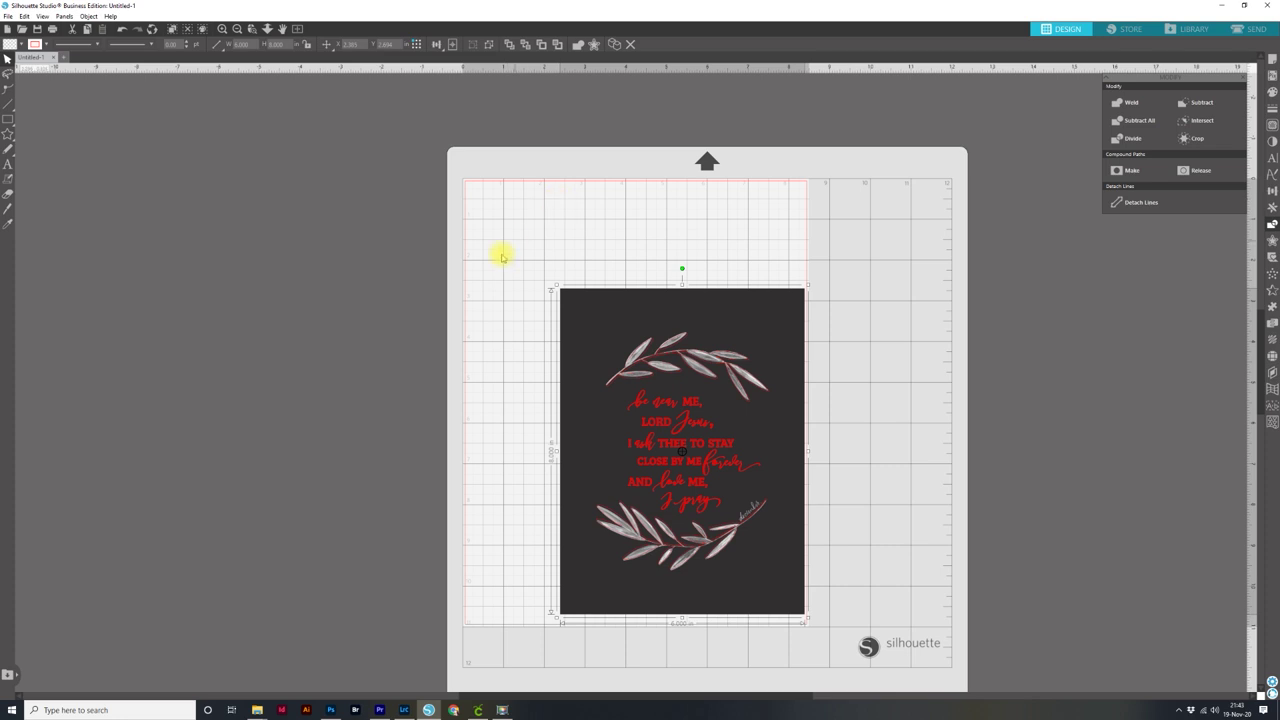
pyautogui.moveTo(643, 329); pyautogui.dragTo(628, 300)
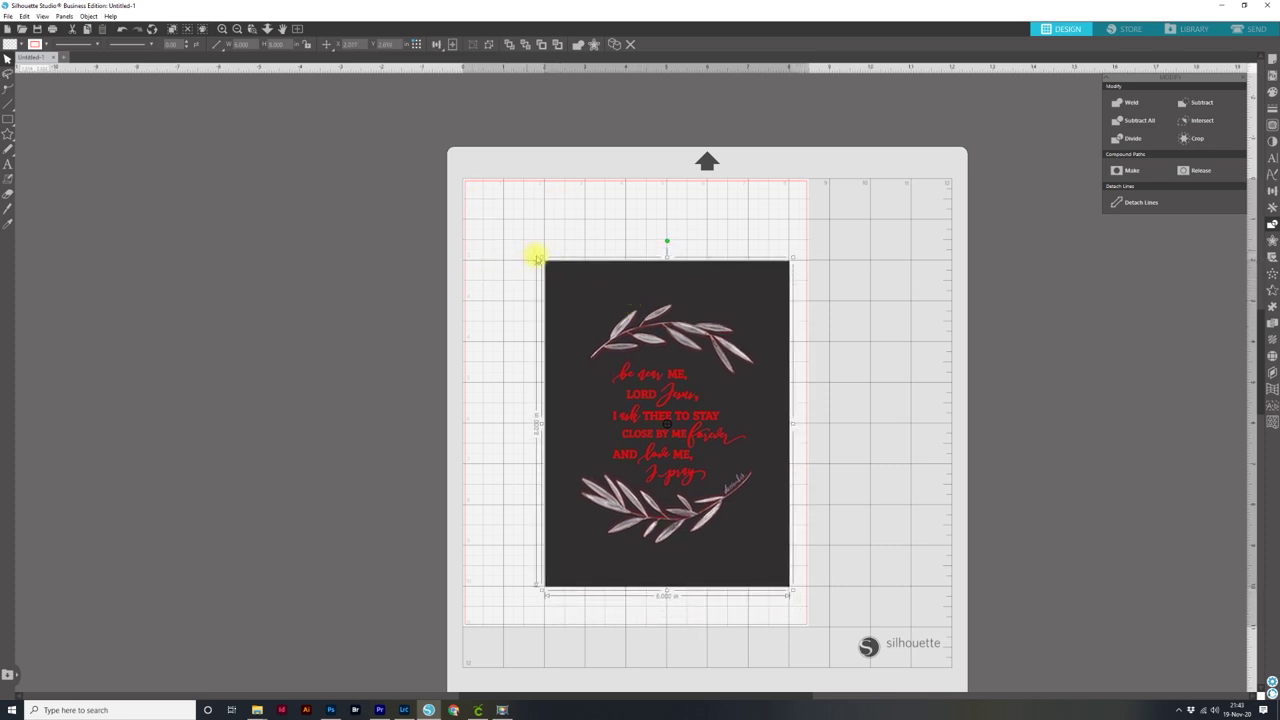
# Nudge the grouped card design slightly up and left to align its upper-left corner with the 2 in grid lines
pyautogui.hotkey('ctrl', '=')
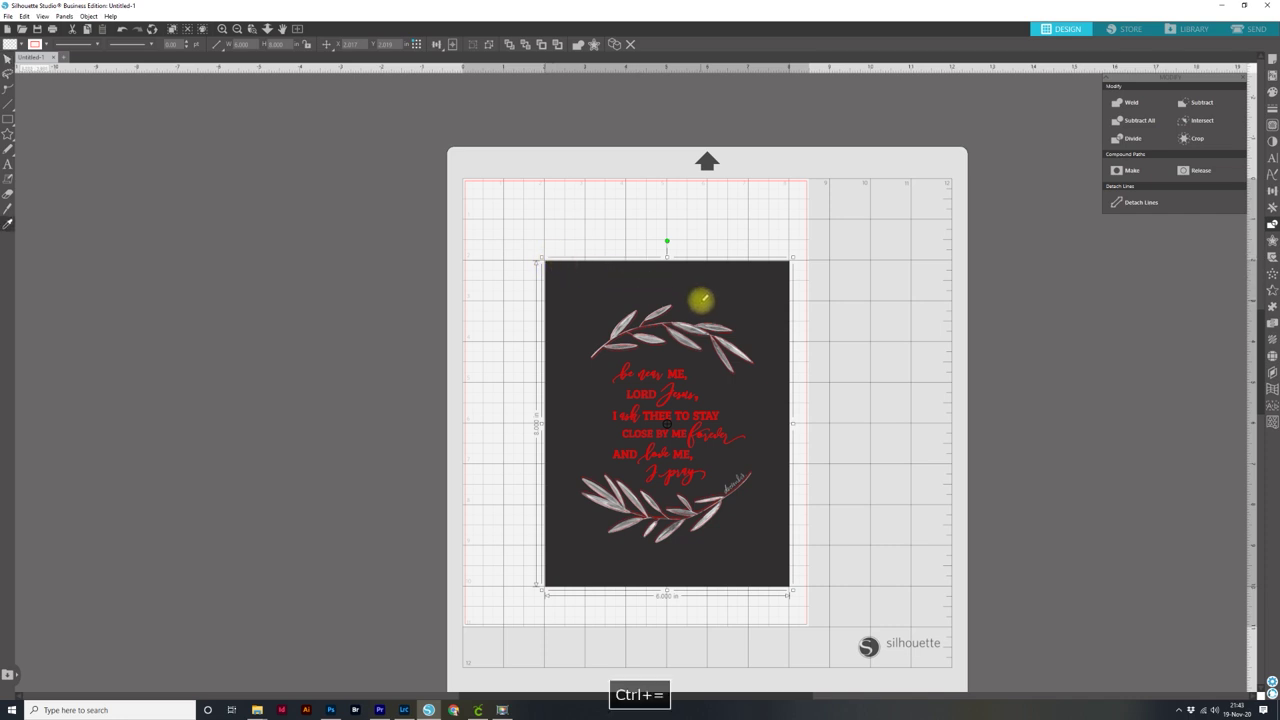
pyautogui.hotkey('ctrl', '=')
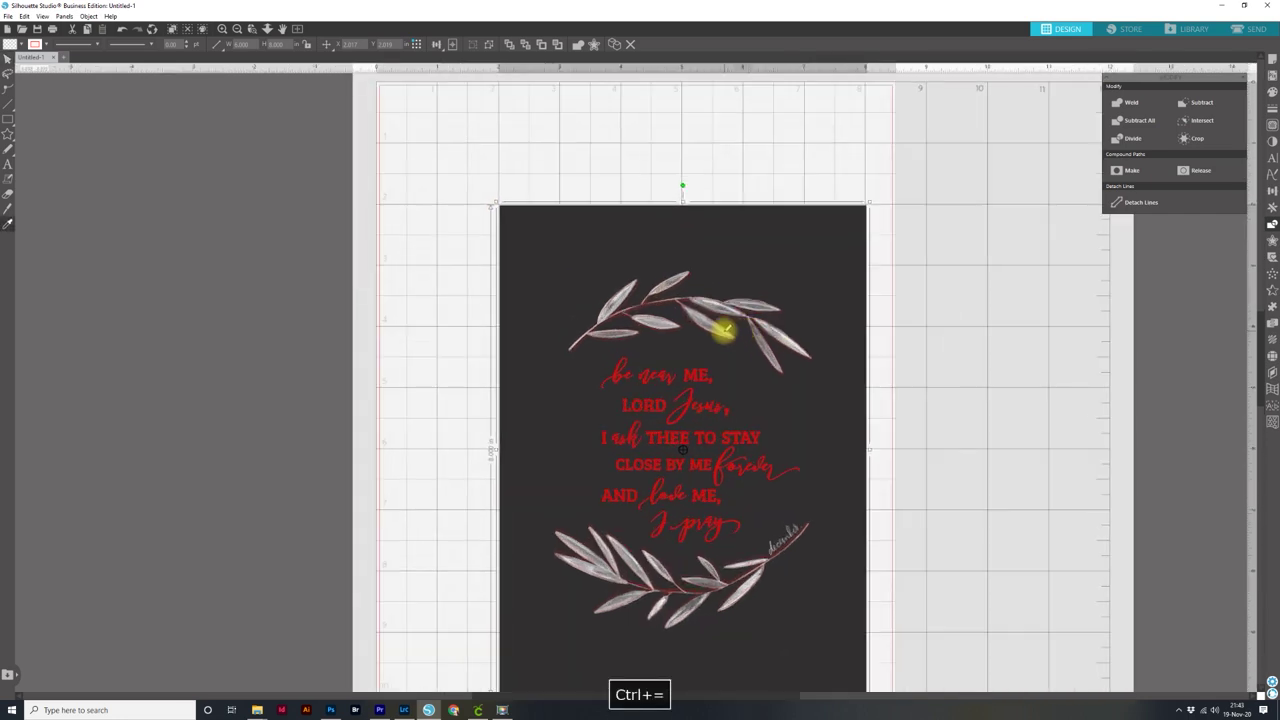
pyautogui.hotkey('ctrl', '=')
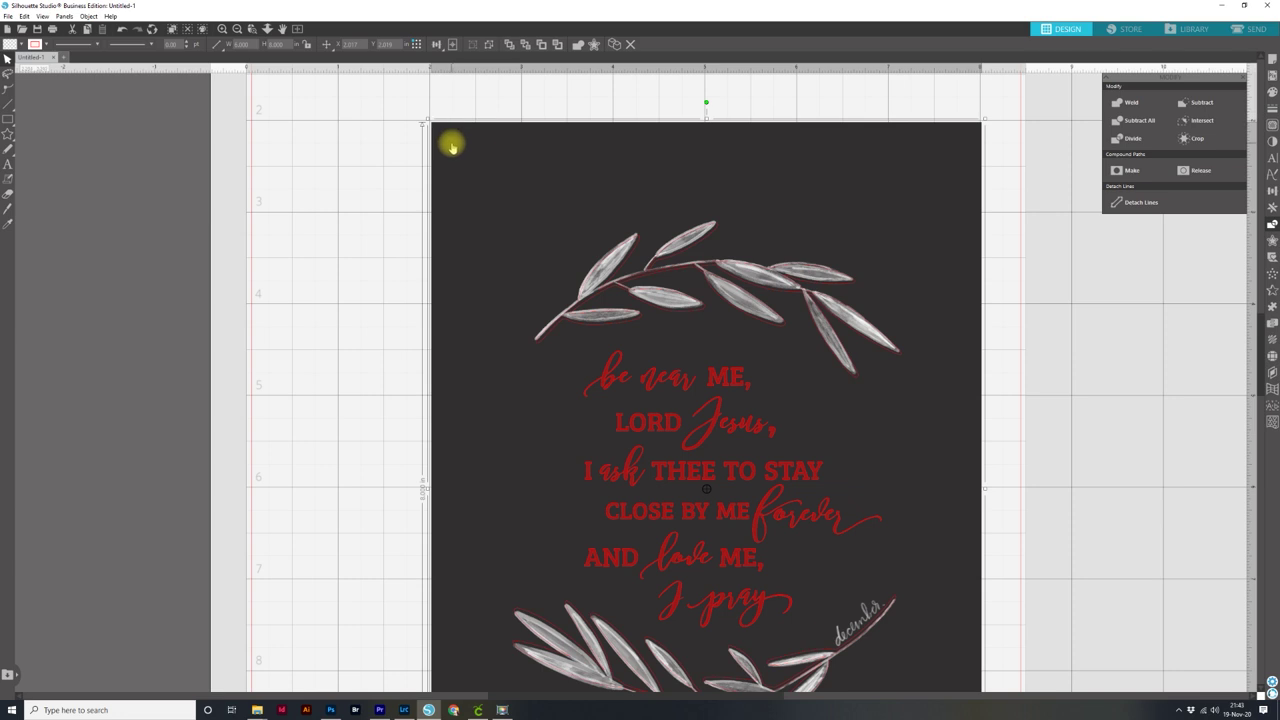
pyautogui.press('Up')
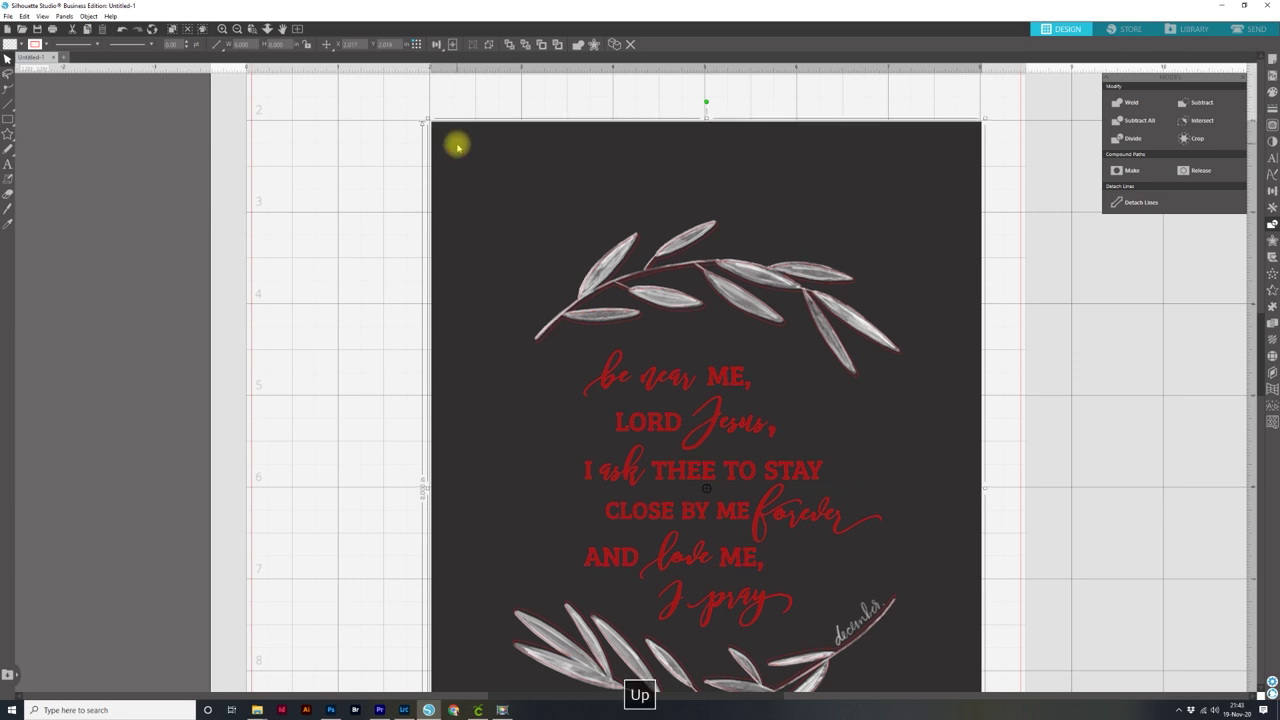
pyautogui.press('Up')
pyautogui.press('Left')
pyautogui.press('Left')
pyautogui.press('Left')
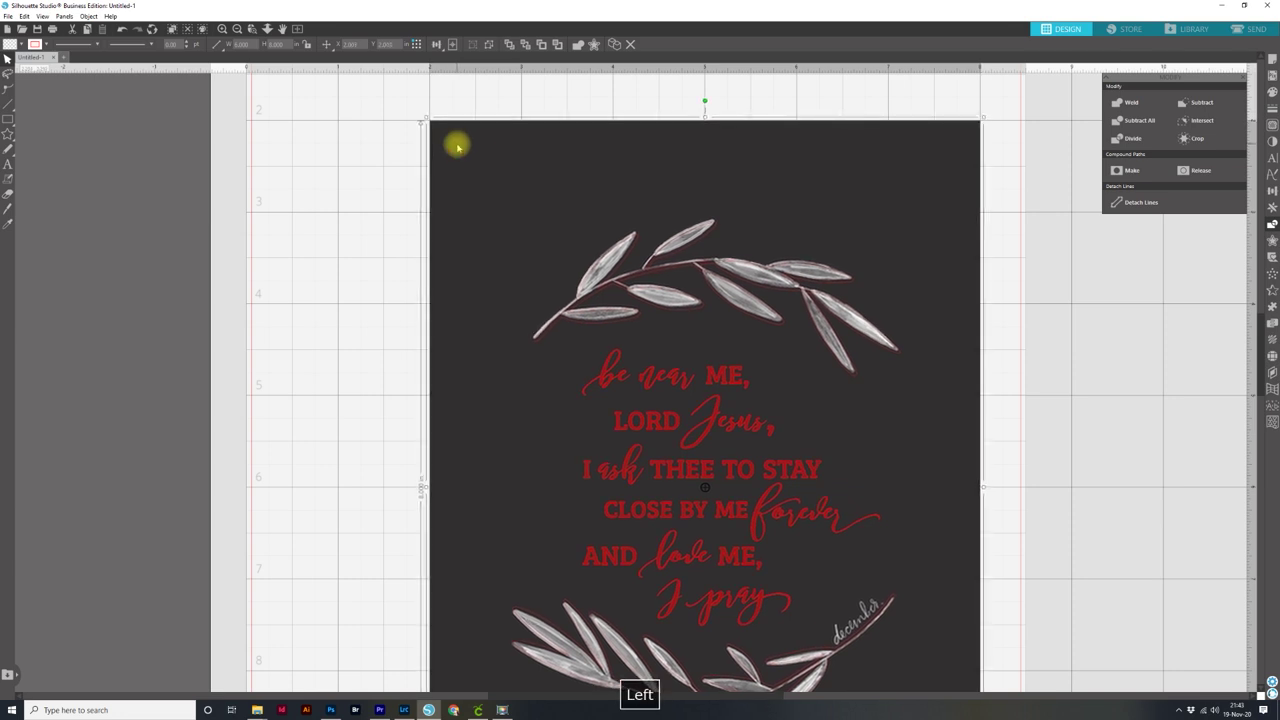
pyautogui.hotkey('ctrl', '-')
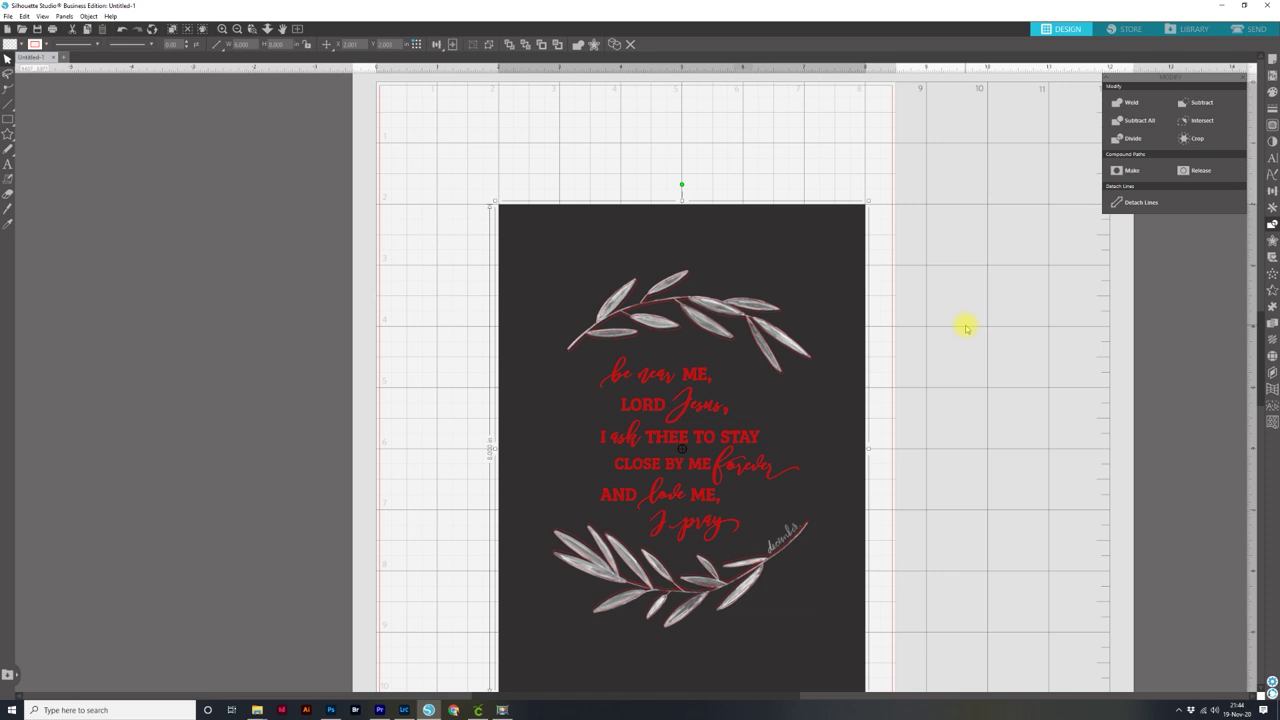
pyautogui.hotkey('ctrl', '-')
pyautogui.hotkey('ctrl', '-')
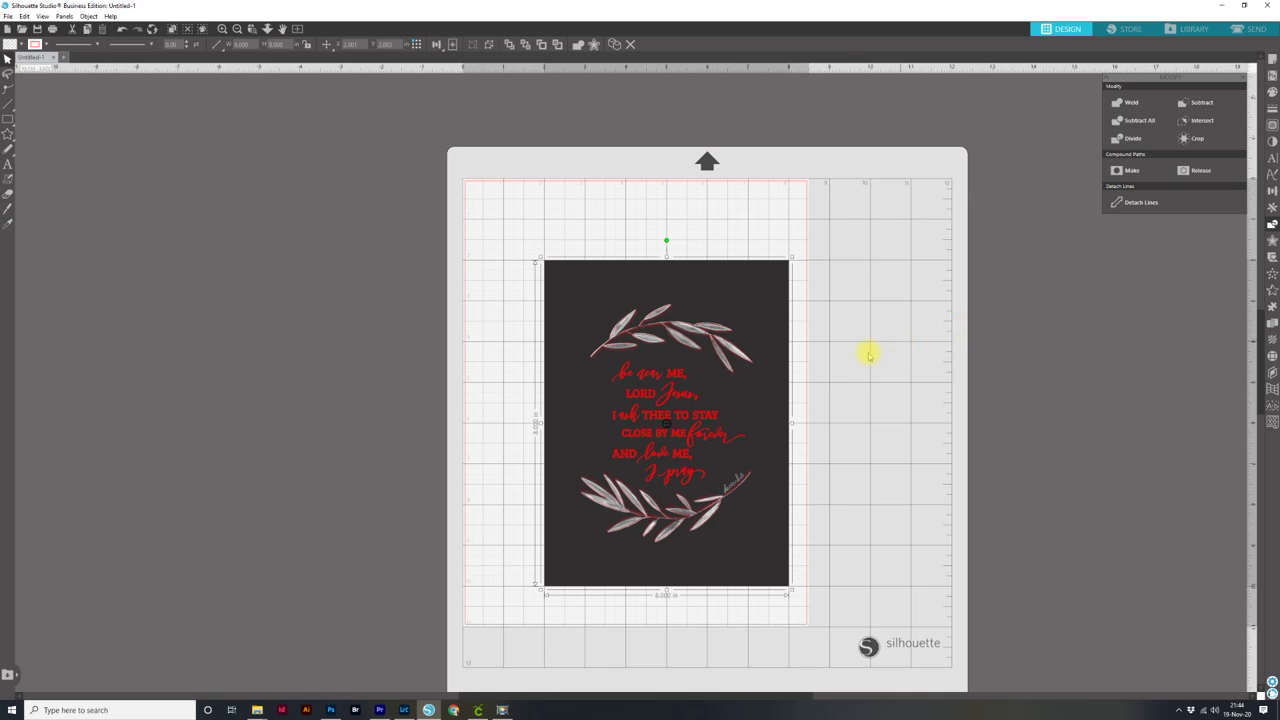